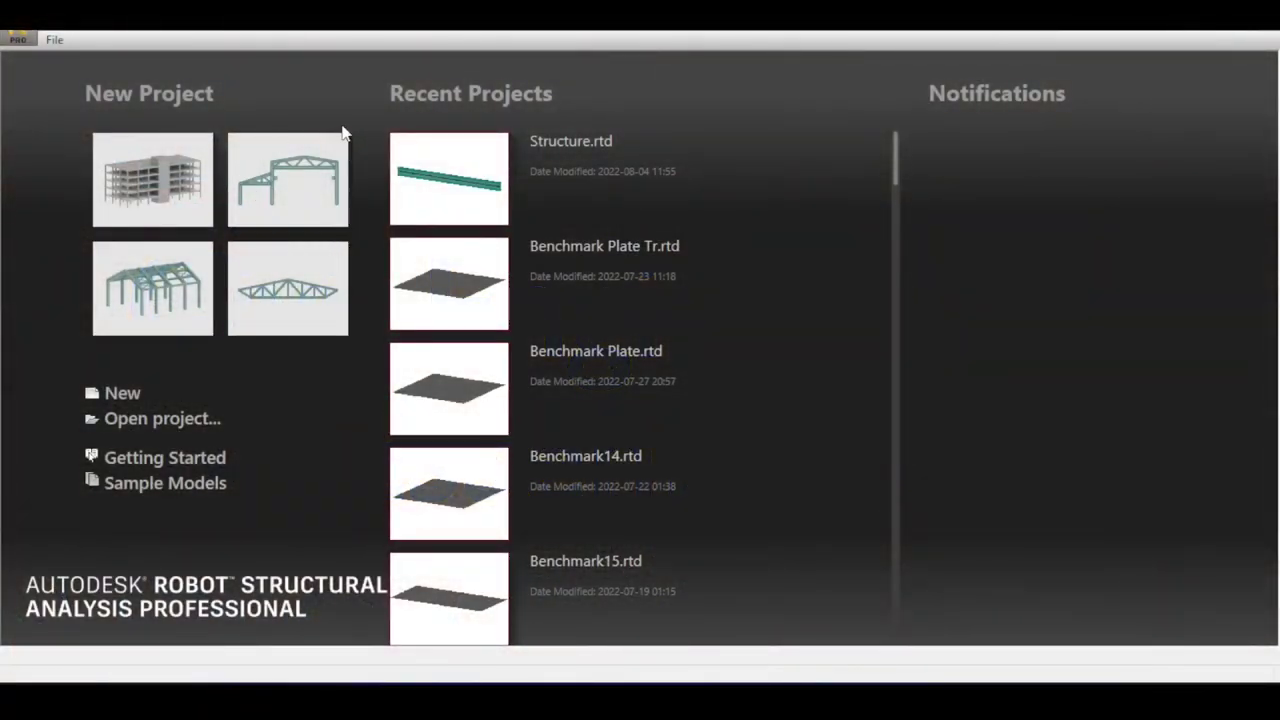
# Start a new building design project and define the structural axes in the X direction.
pyautogui.click(162, 181)
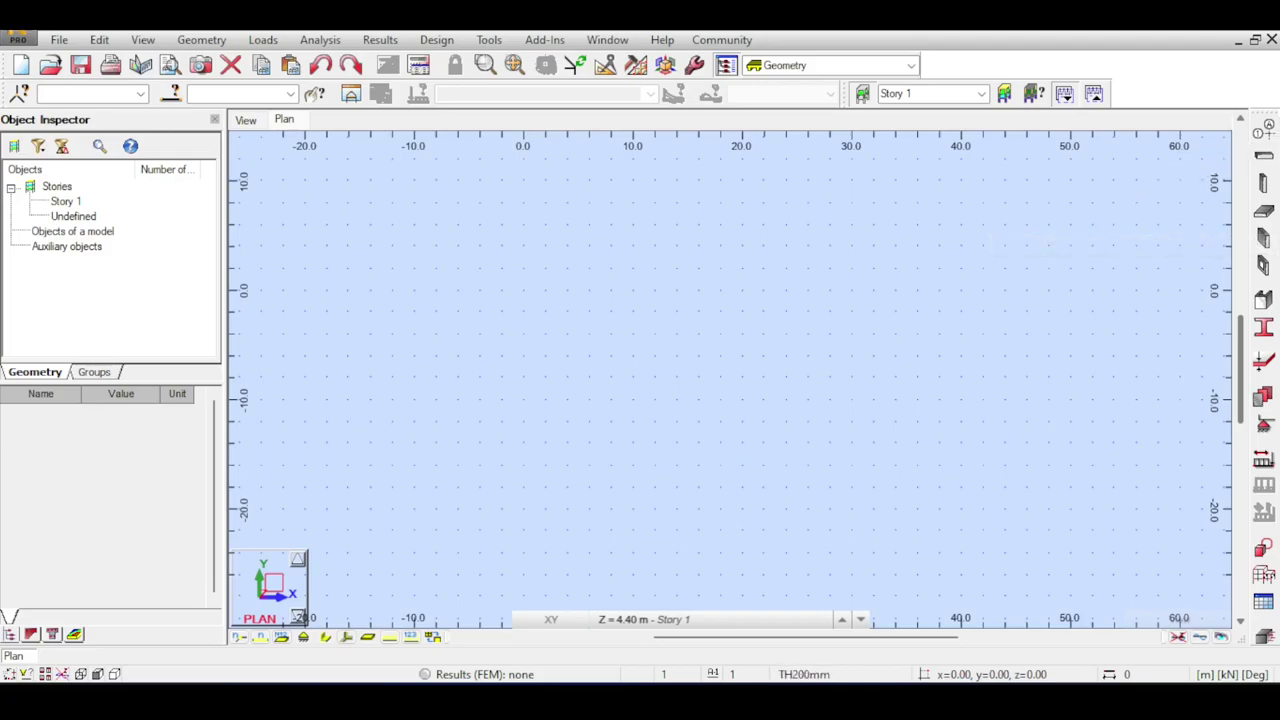
pyautogui.click(1268, 128)
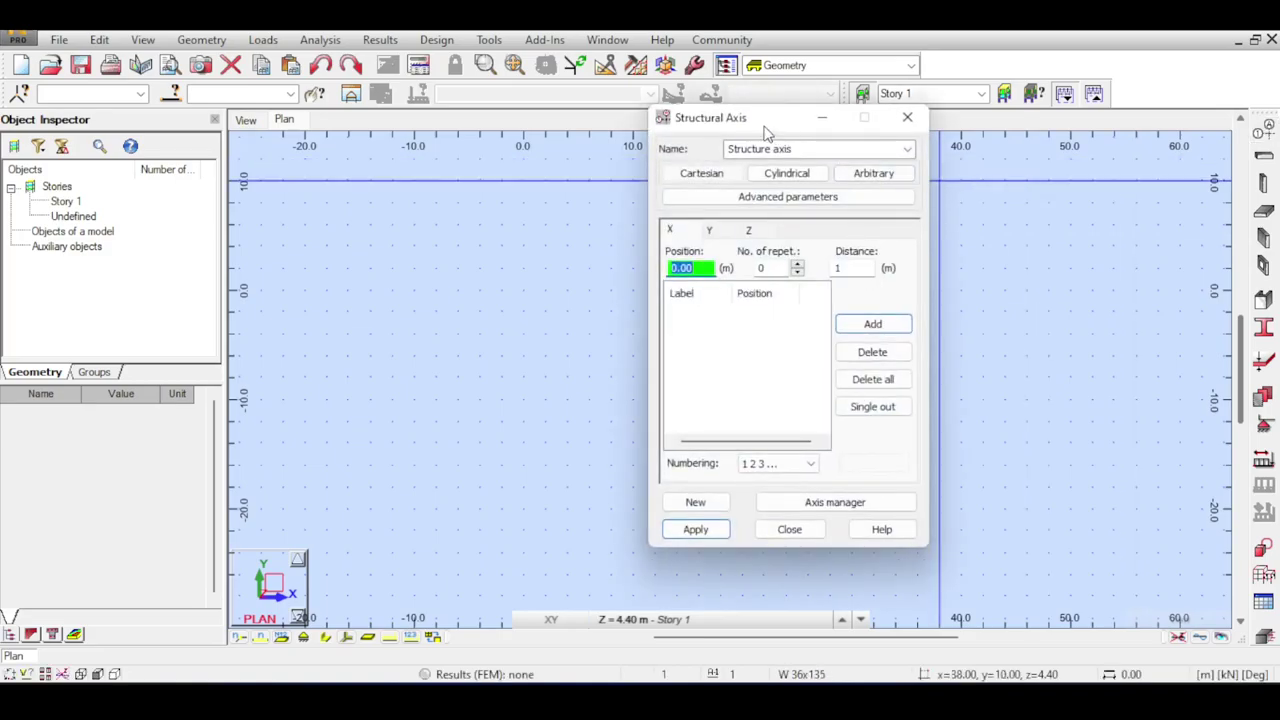
pyautogui.press('Return')
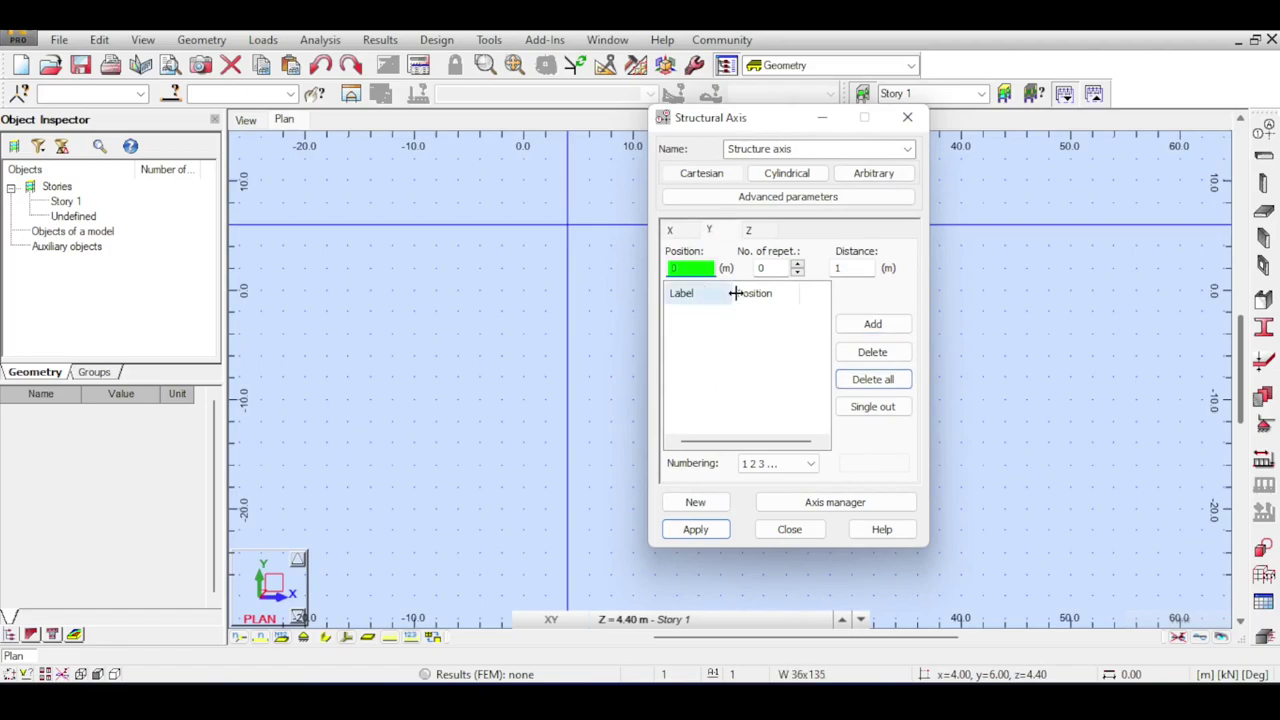
# Add Y axes at 0 and 3 m, keep the story levels for Z, and apply the axis grid in a 3D view.
pyautogui.click(868, 326)
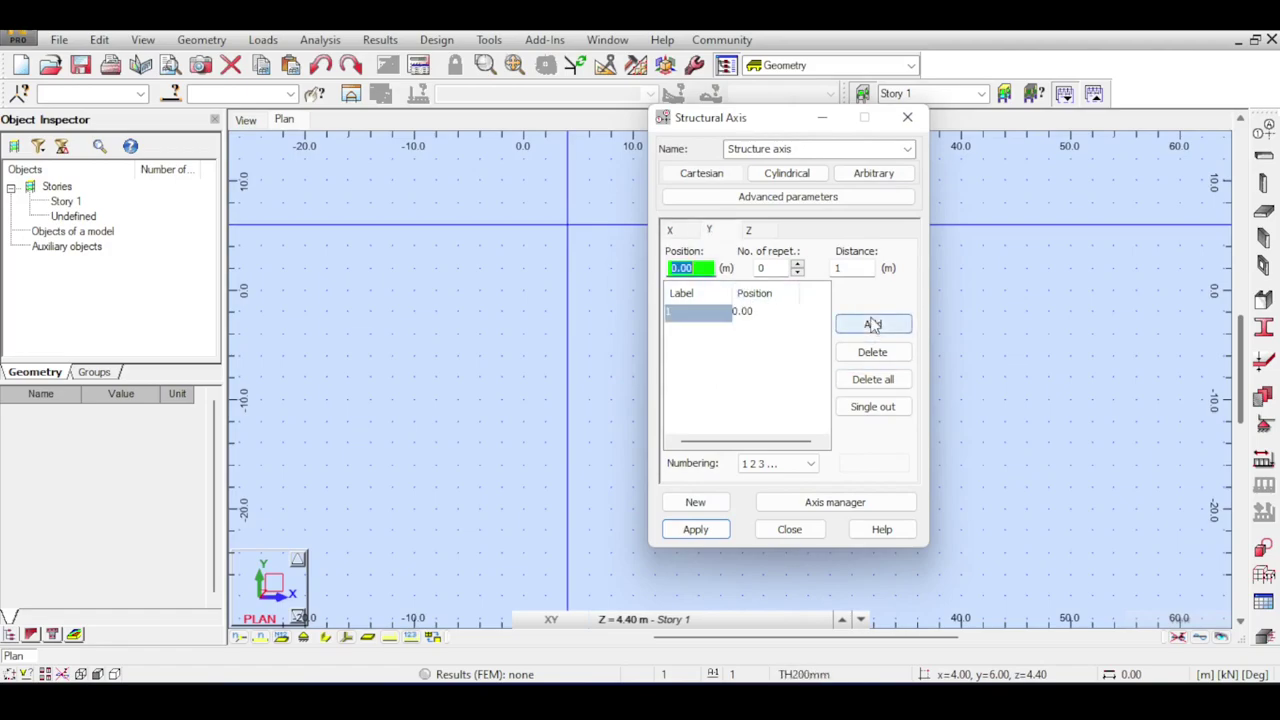
pyautogui.write('3')
pyautogui.click(873, 324)
pyautogui.click(748, 230)
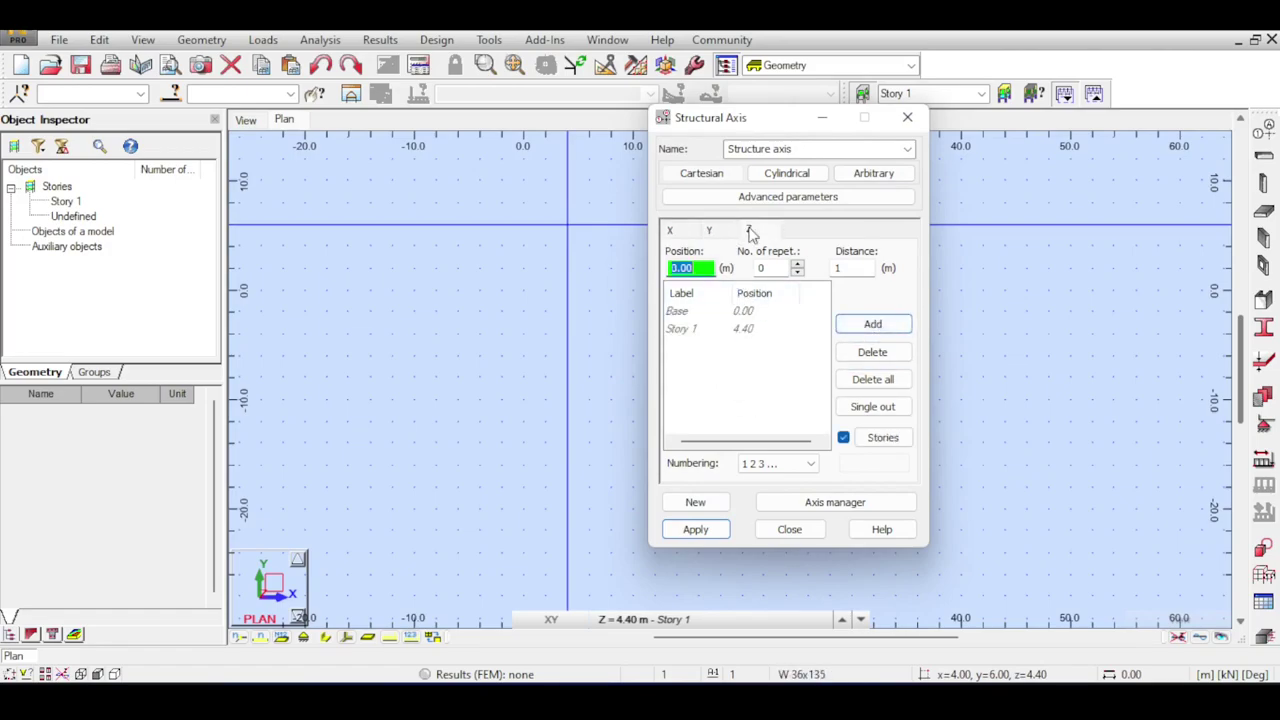
pyautogui.click(690, 330)
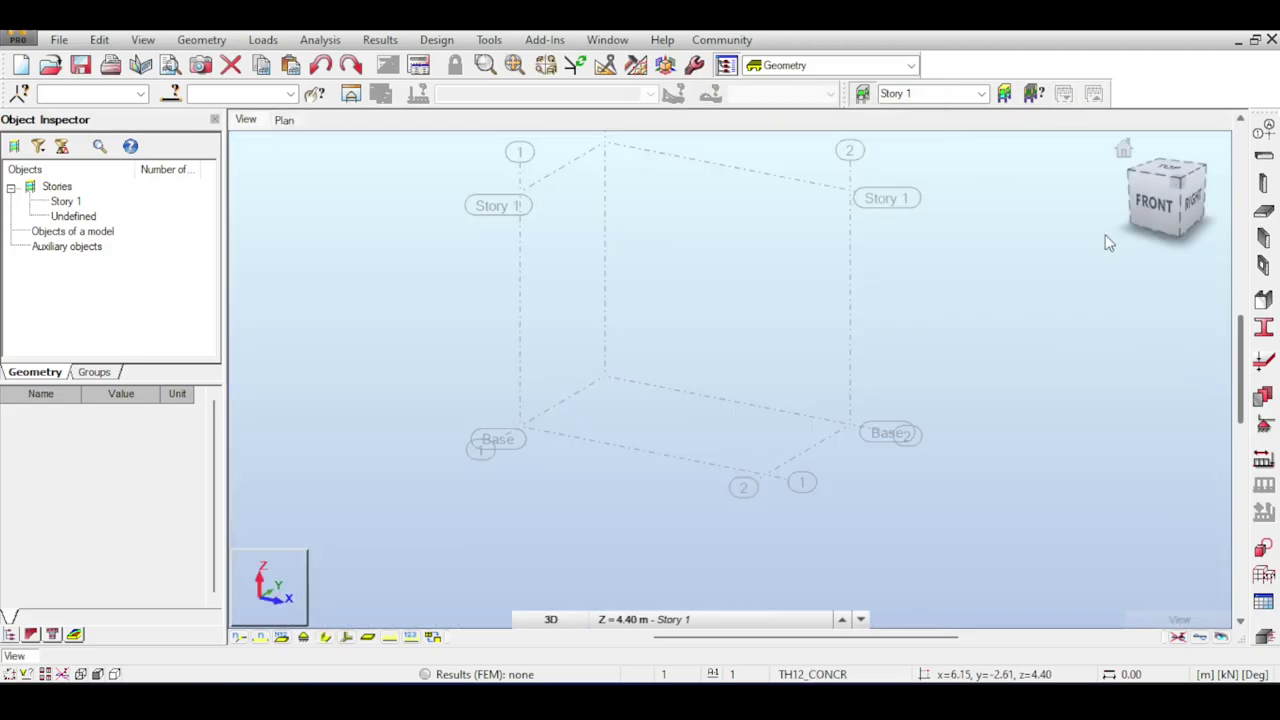
# Start defining a floor, check its available thicknesses, and open the definition of a new thickness.
pyautogui.click(1264, 220)
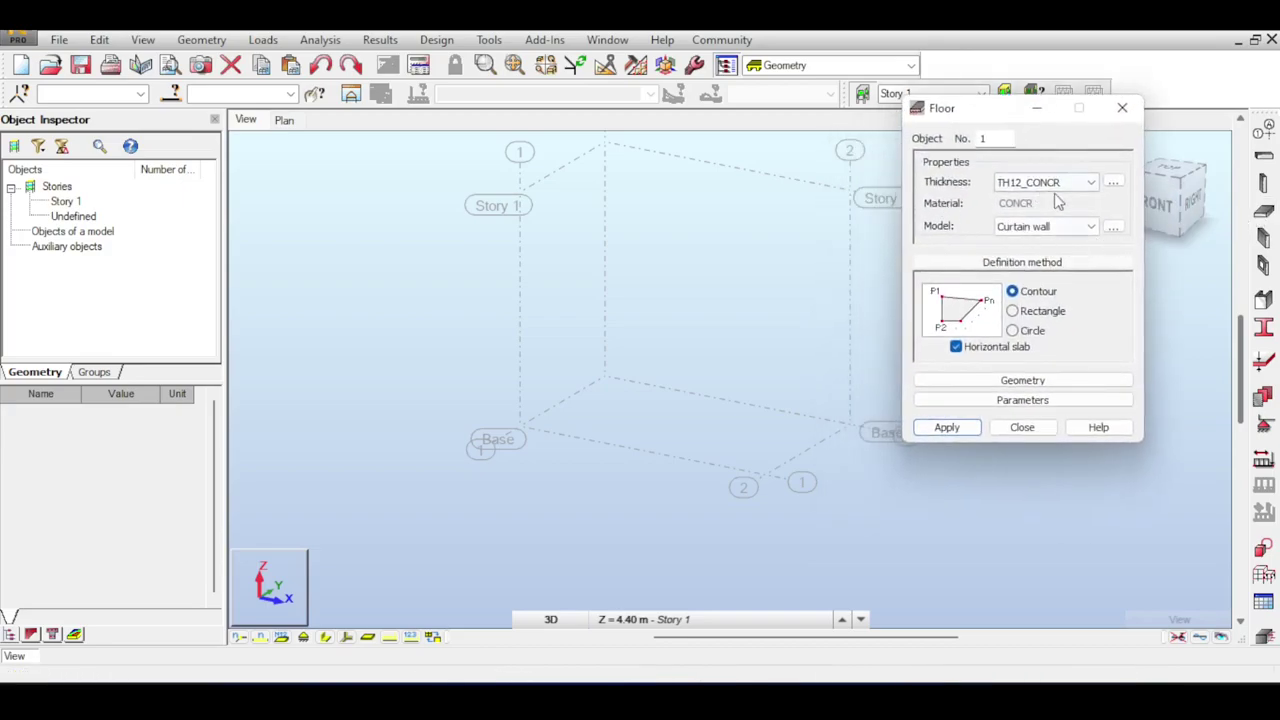
pyautogui.click(1040, 182)
pyautogui.click(1030, 195)
pyautogui.click(1017, 185)
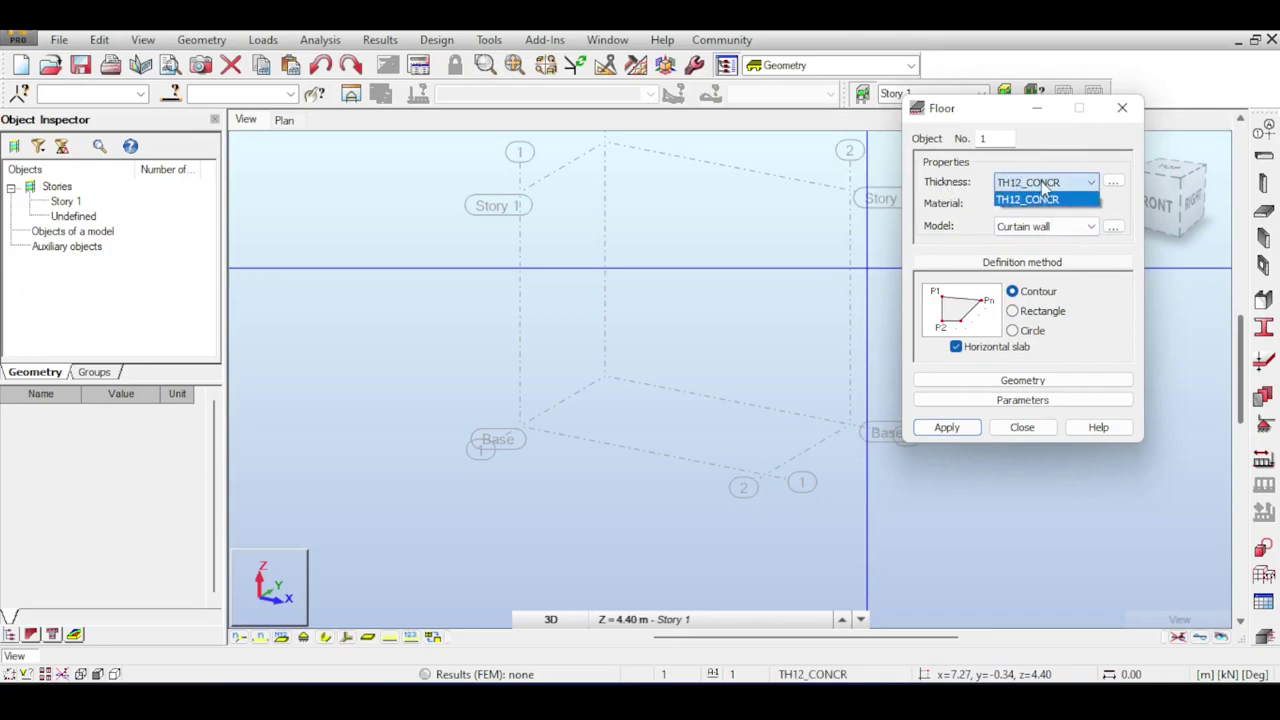
pyautogui.click(1040, 200)
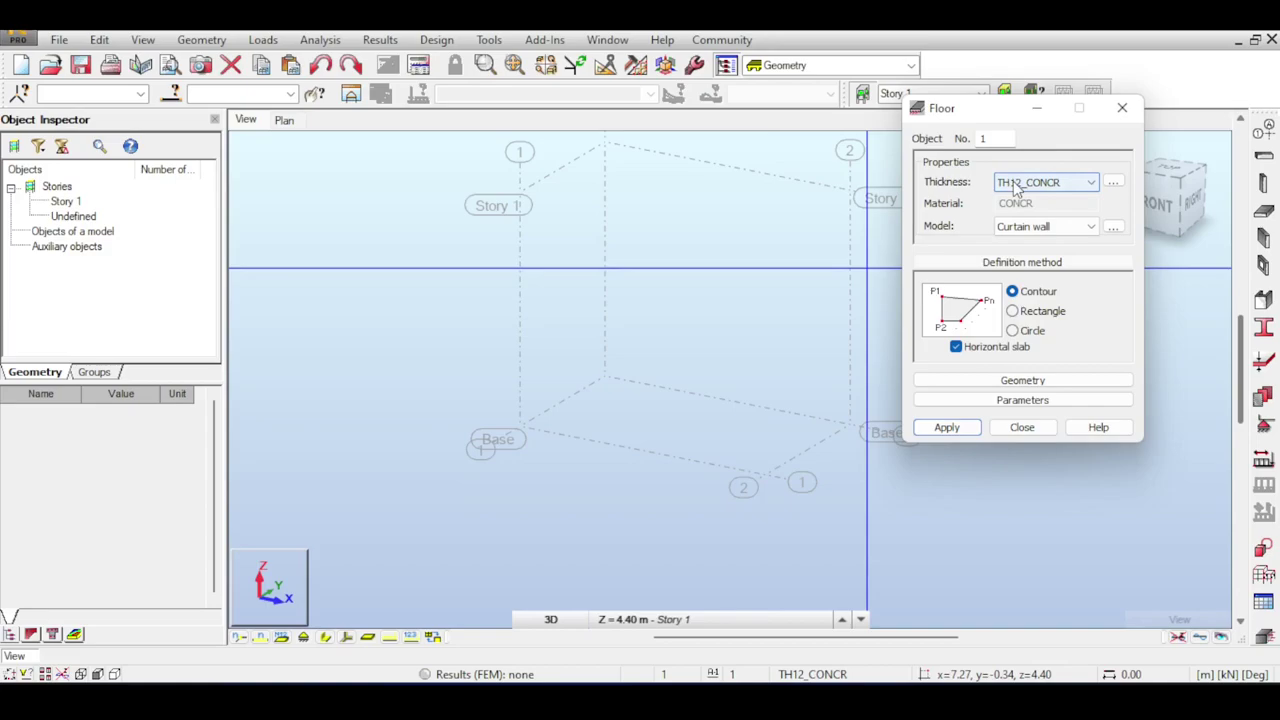
pyautogui.click(1115, 184)
pyautogui.moveTo(1025, 190); pyautogui.dragTo(744, 70)
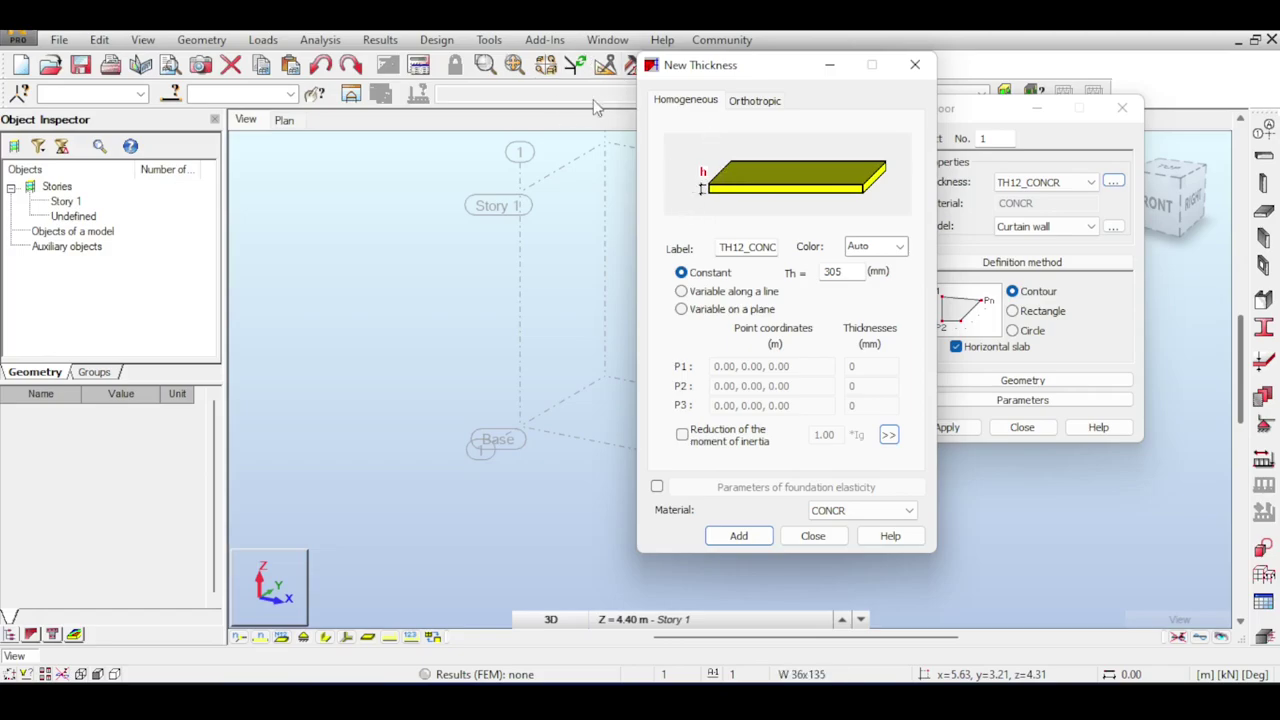
# Label the new homogeneous thickness TH200mm and set its constant value to 200 mm.
pyautogui.doubleClick(764, 250)
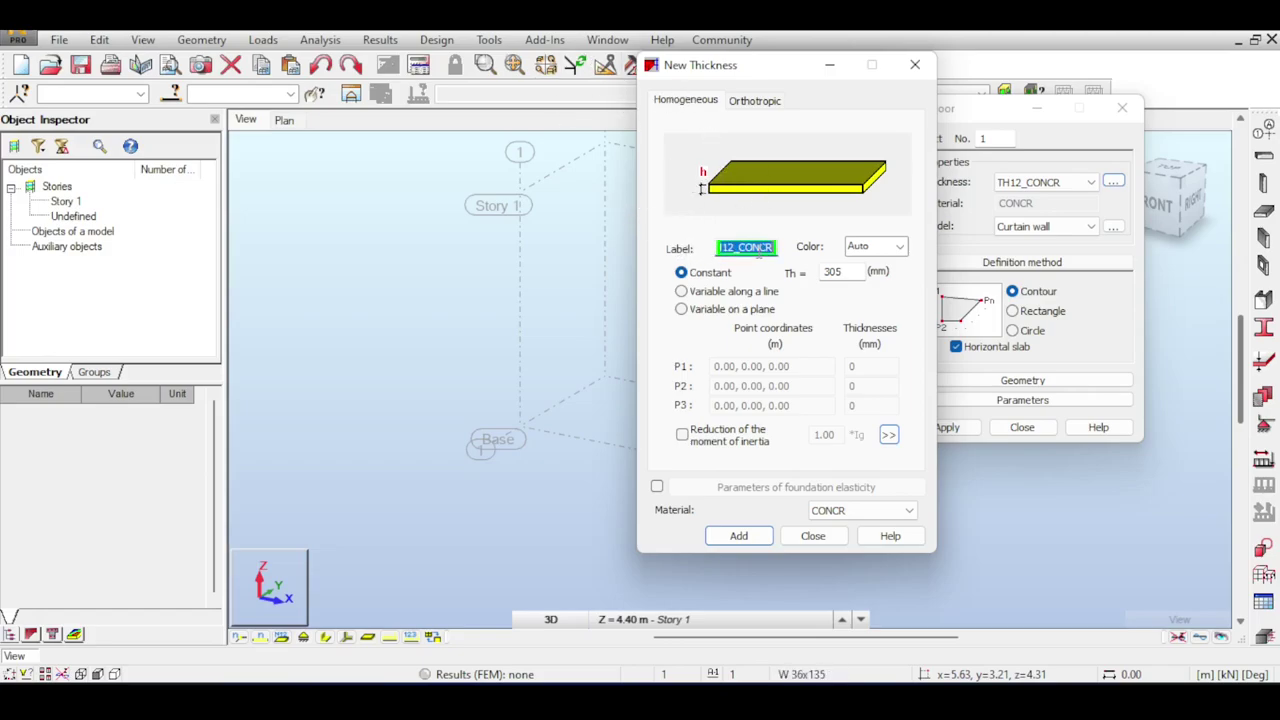
pyautogui.write('TH2')
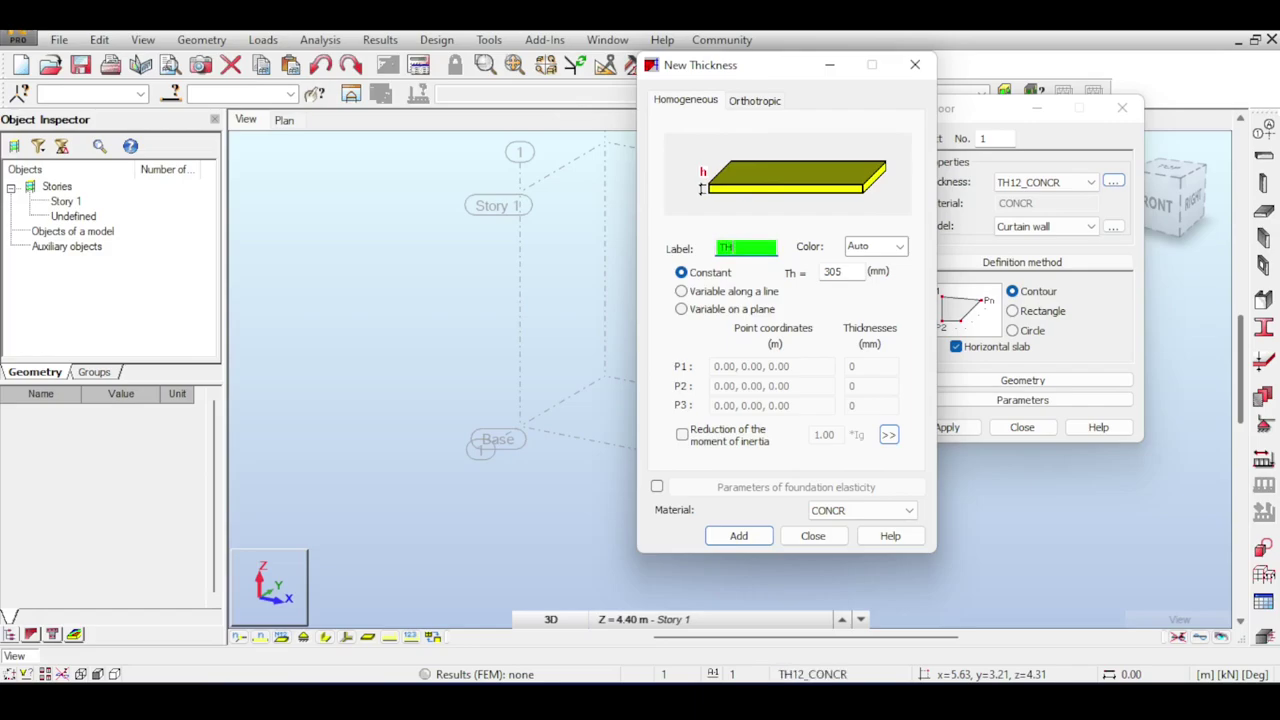
pyautogui.write('00mm')
pyautogui.click(1048, 186)
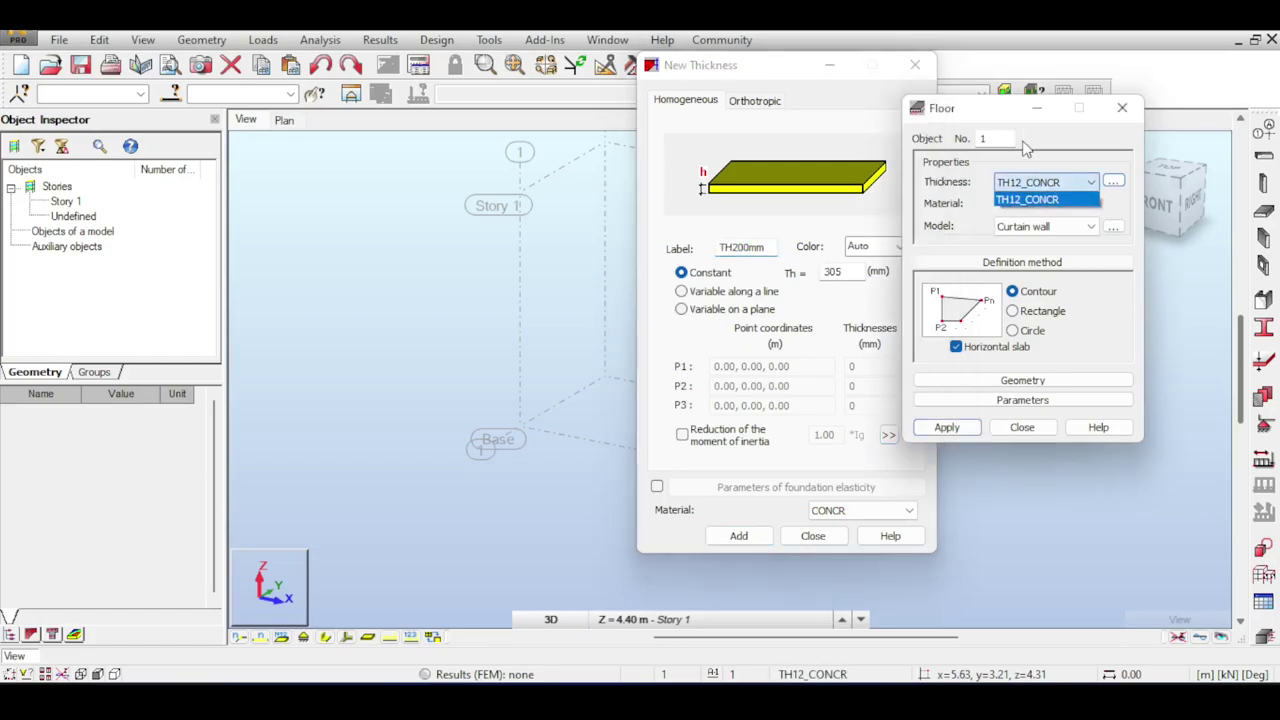
pyautogui.click(1025, 185)
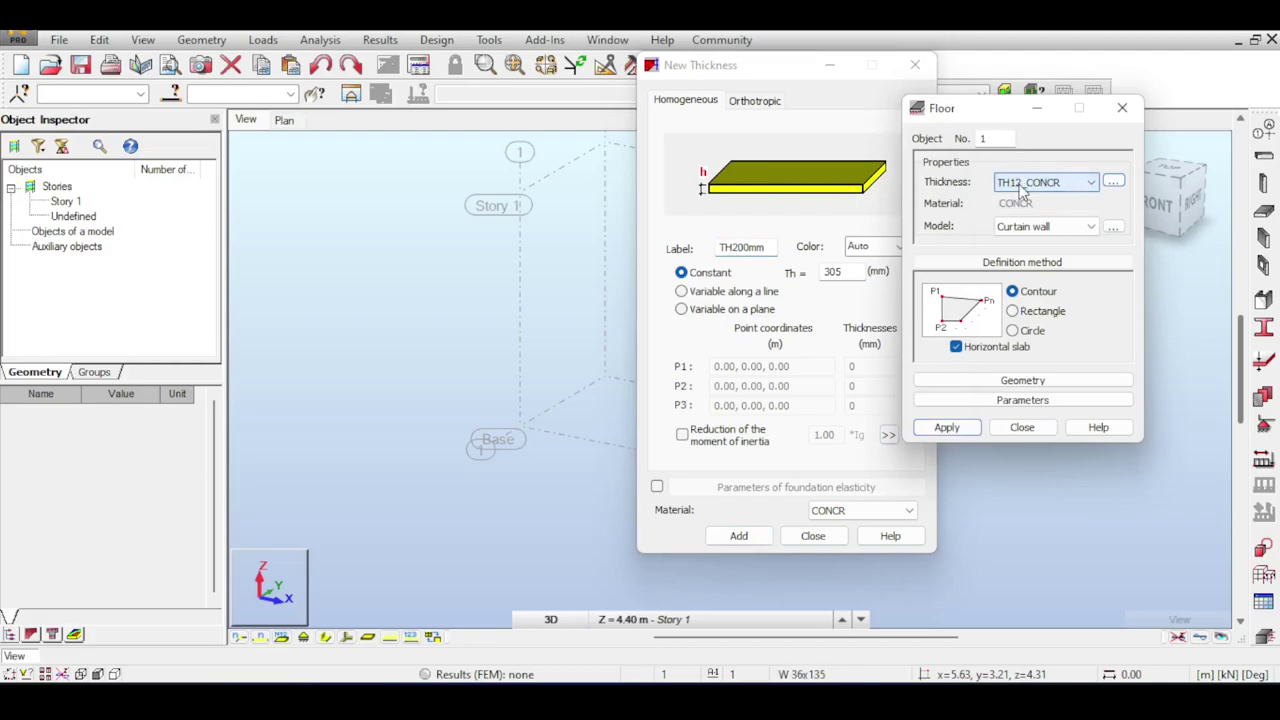
pyautogui.click(845, 218)
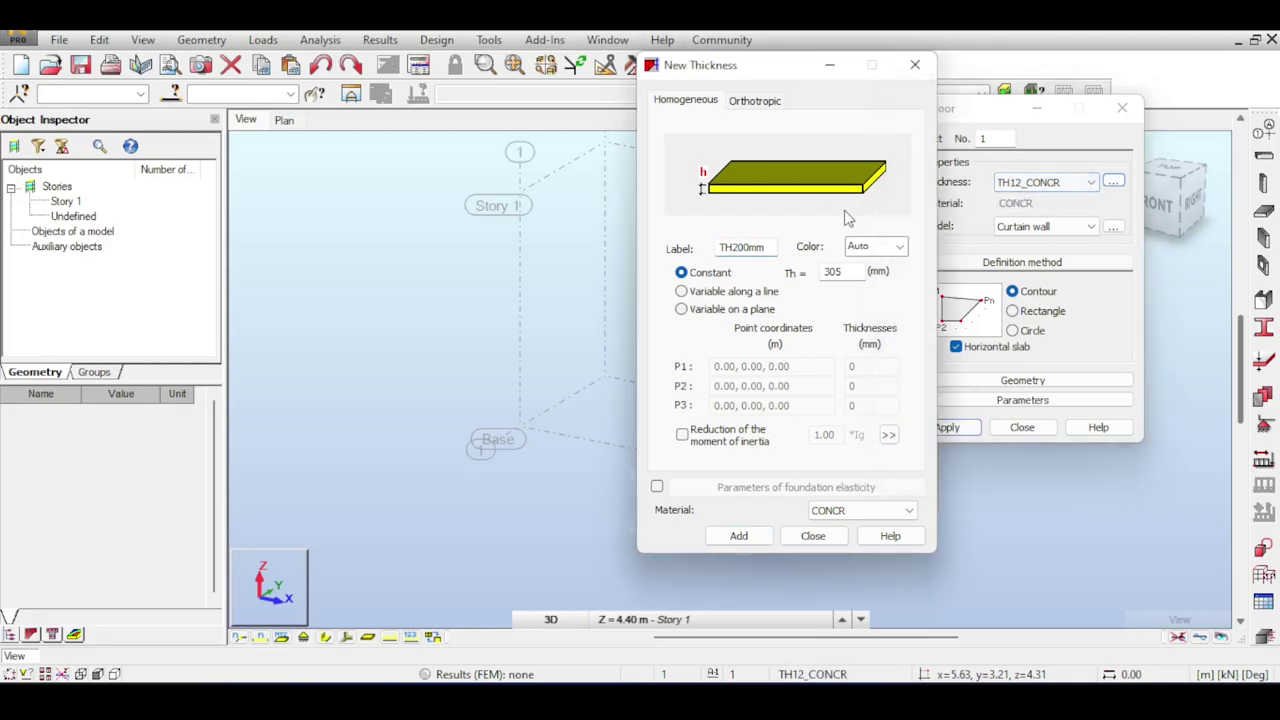
pyautogui.click(846, 266)
pyautogui.write('200')
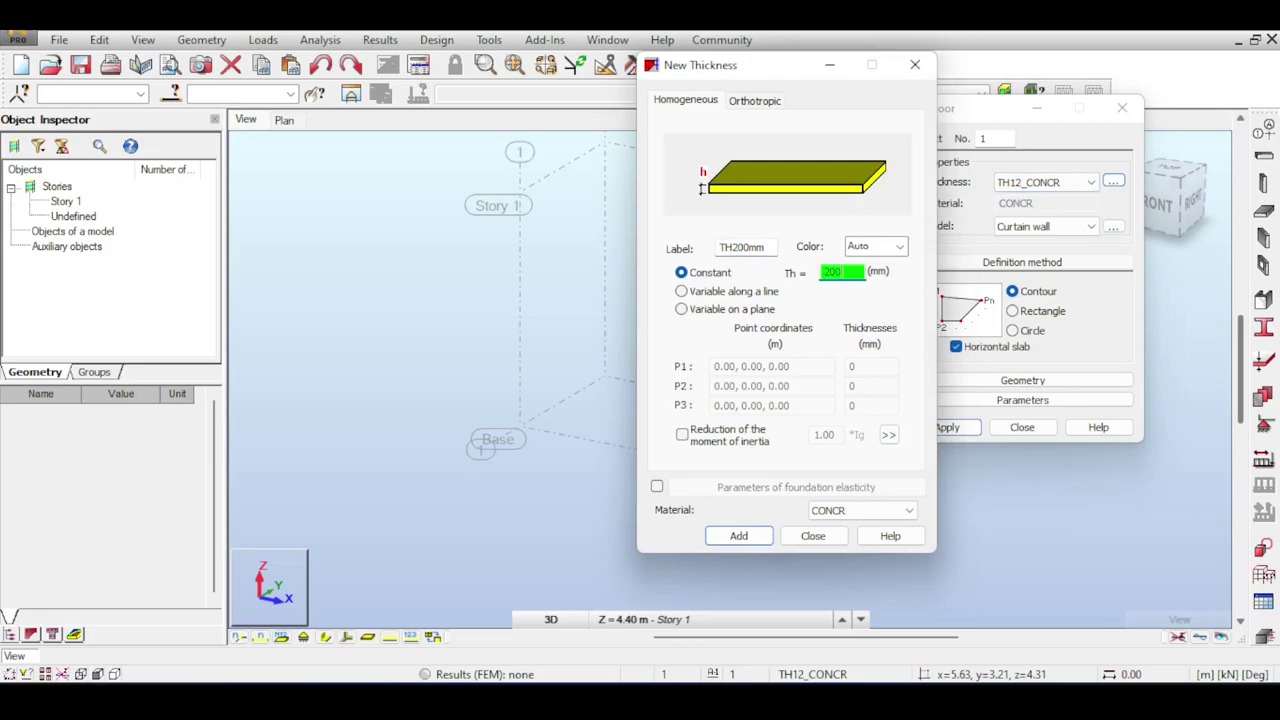
# Examine the point coordinates and thicknesses required for a thickness variable along a line.
pyautogui.click(705, 291)
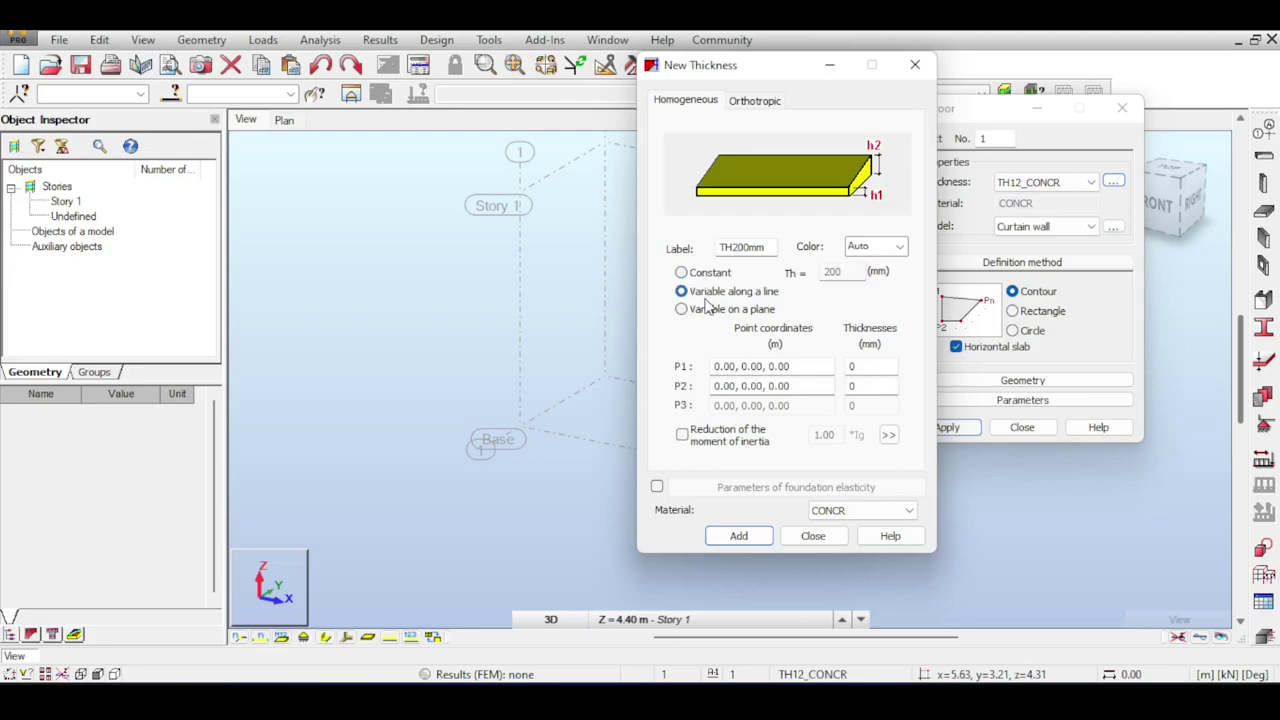
pyautogui.click(745, 366)
pyautogui.click(745, 384)
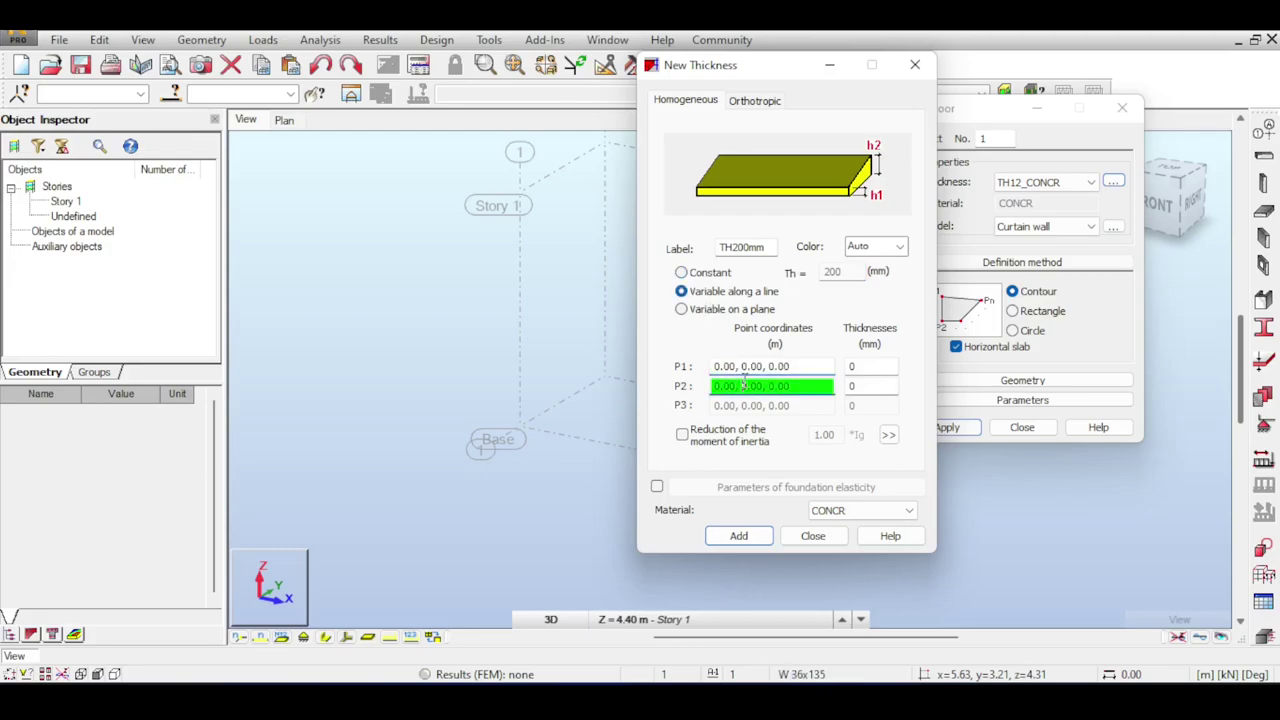
pyautogui.click(862, 385)
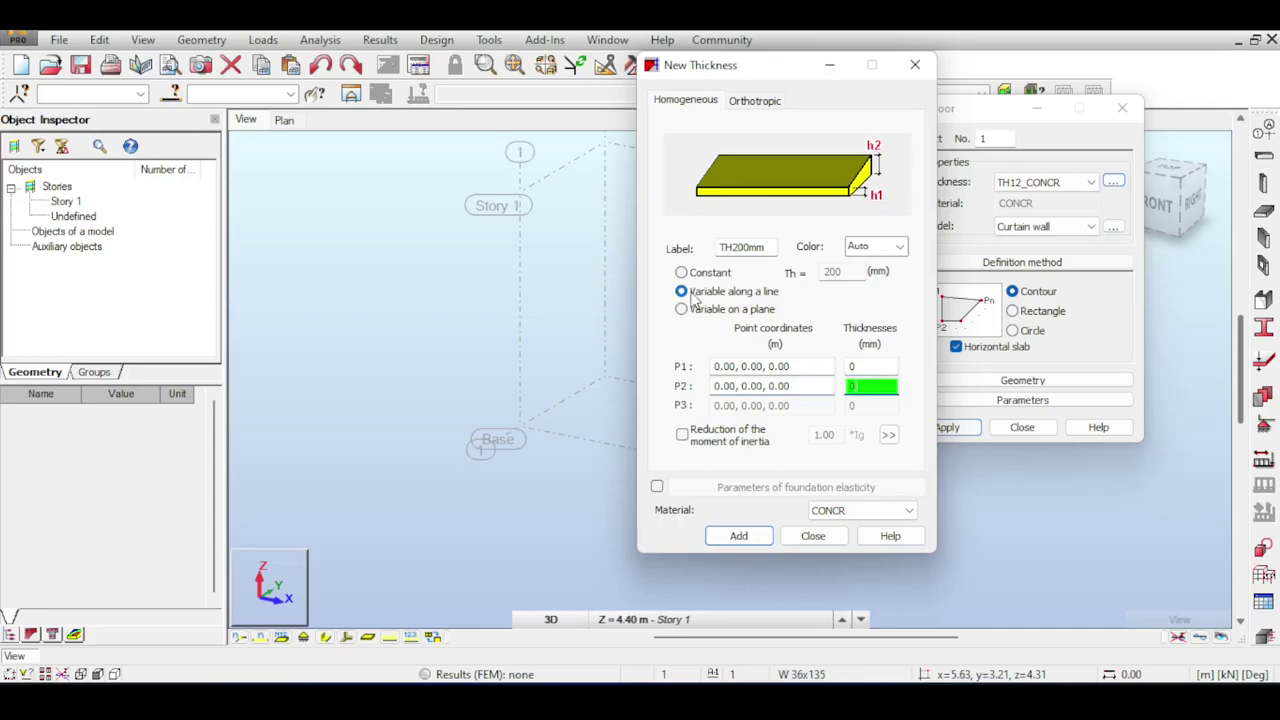
pyautogui.click(778, 366)
pyautogui.click(776, 386)
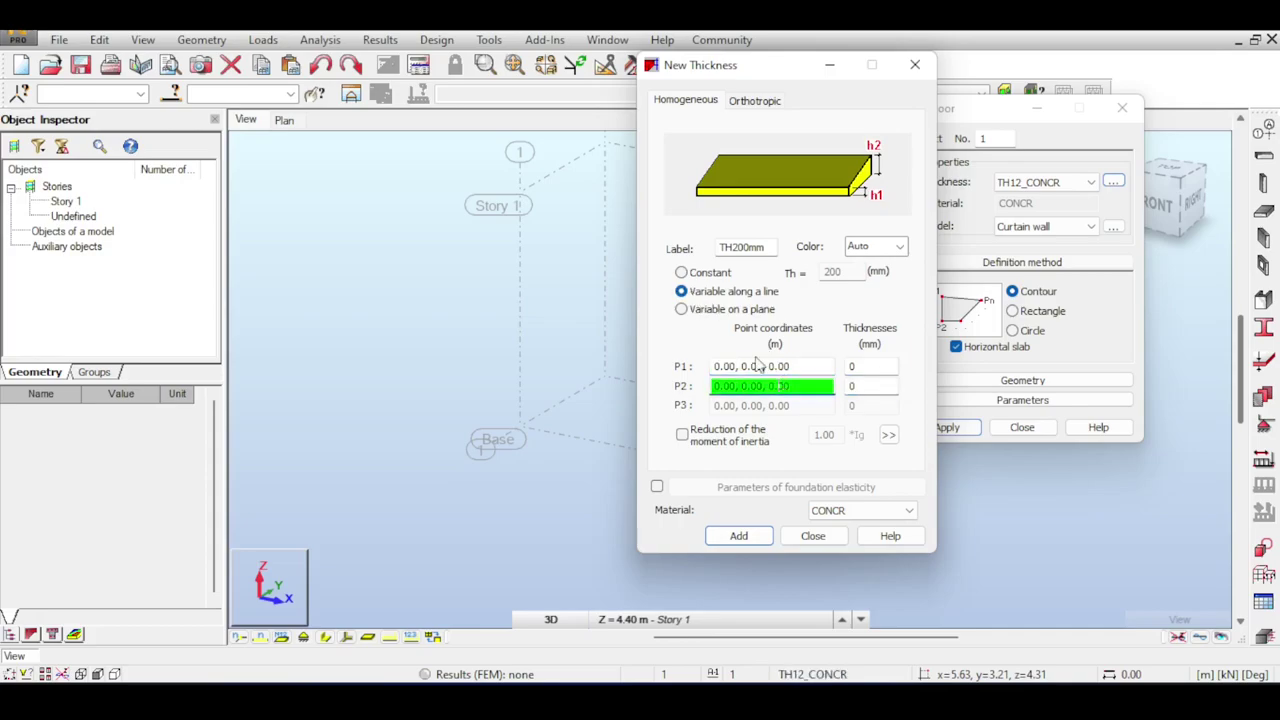
# Examine the three-point inputs for a thickness variable on a plane, and return to constant thickness.
pyautogui.click(681, 309)
pyautogui.click(760, 366)
pyautogui.click(764, 386)
pyautogui.click(768, 405)
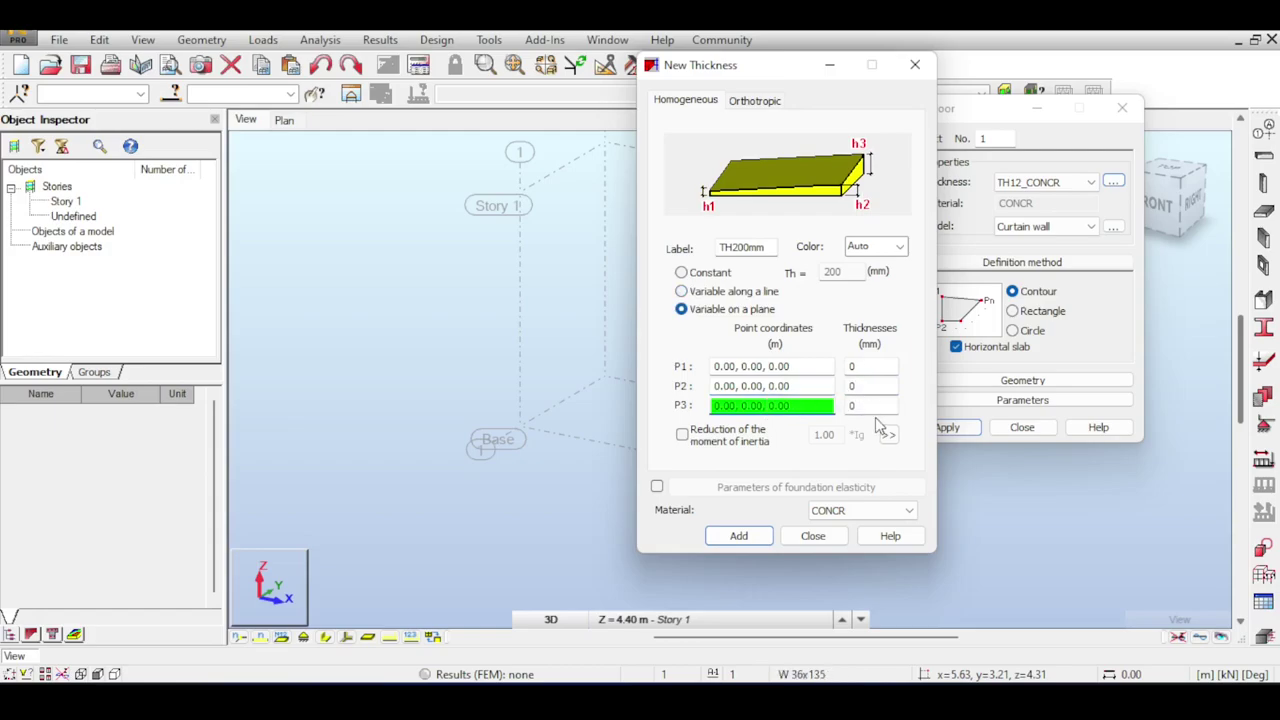
pyautogui.click(713, 280)
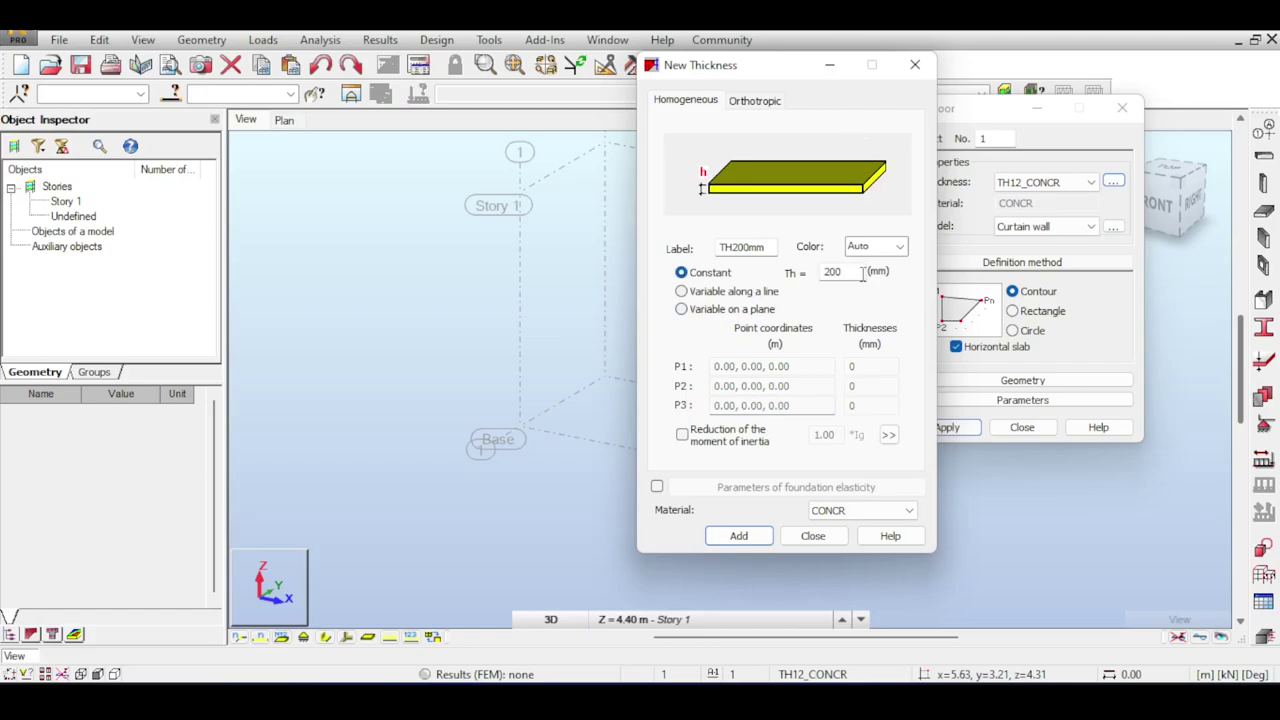
# Examine the option for reducing the moment of inertia and leave it disabled.
pyautogui.click(686, 435)
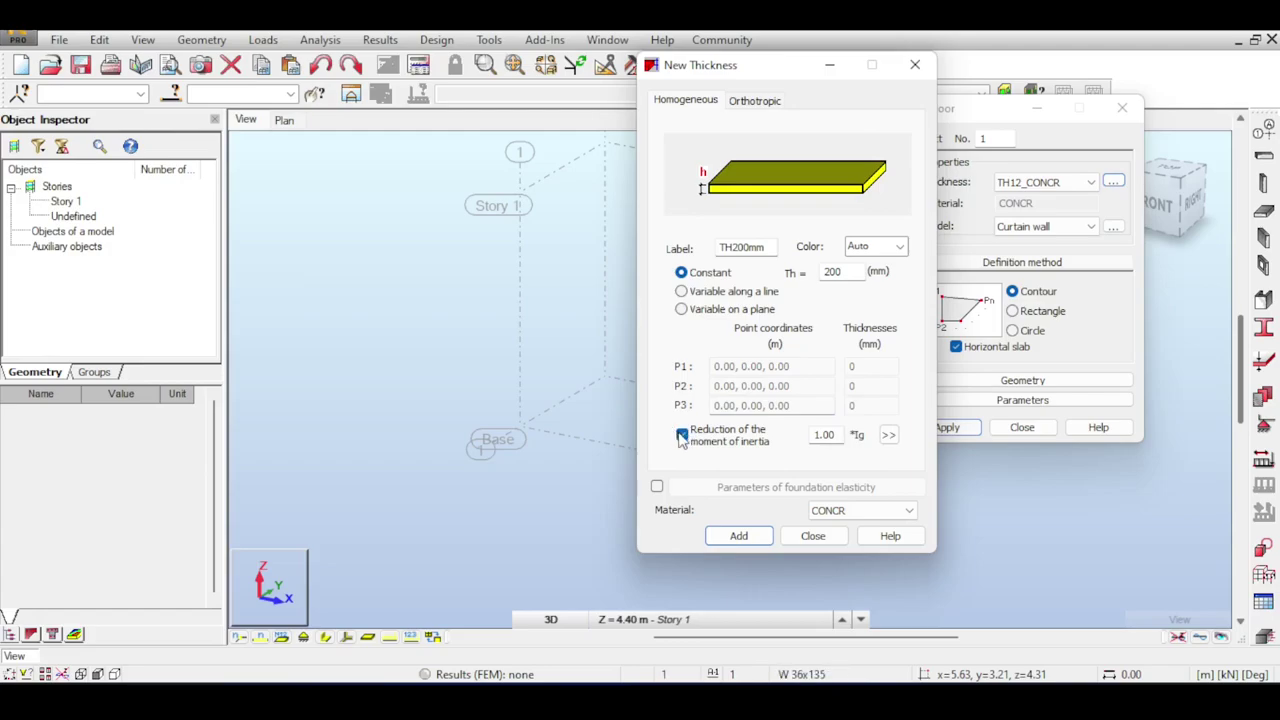
pyautogui.click(680, 437)
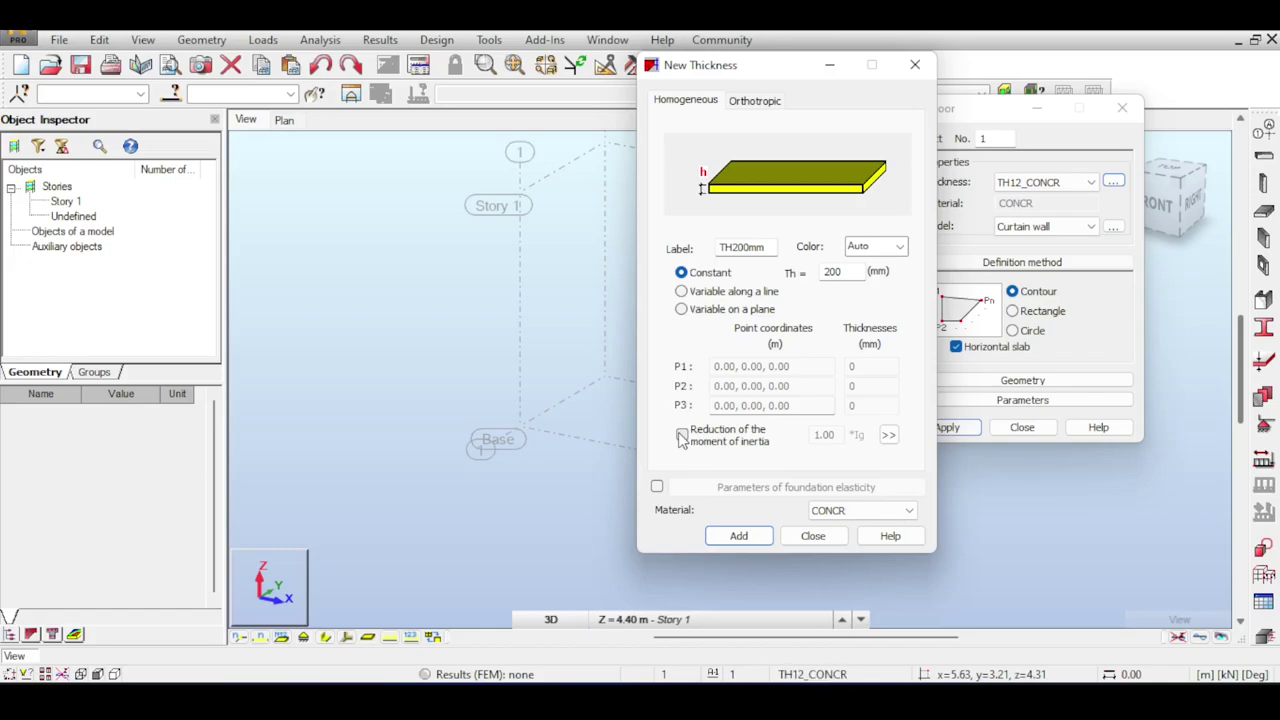
pyautogui.click(682, 437)
pyautogui.click(682, 435)
# Examine the foundation elasticity parameters and the soil-based K coefficient calculator, leaving foundation elasticity disabled.
pyautogui.click(657, 486)
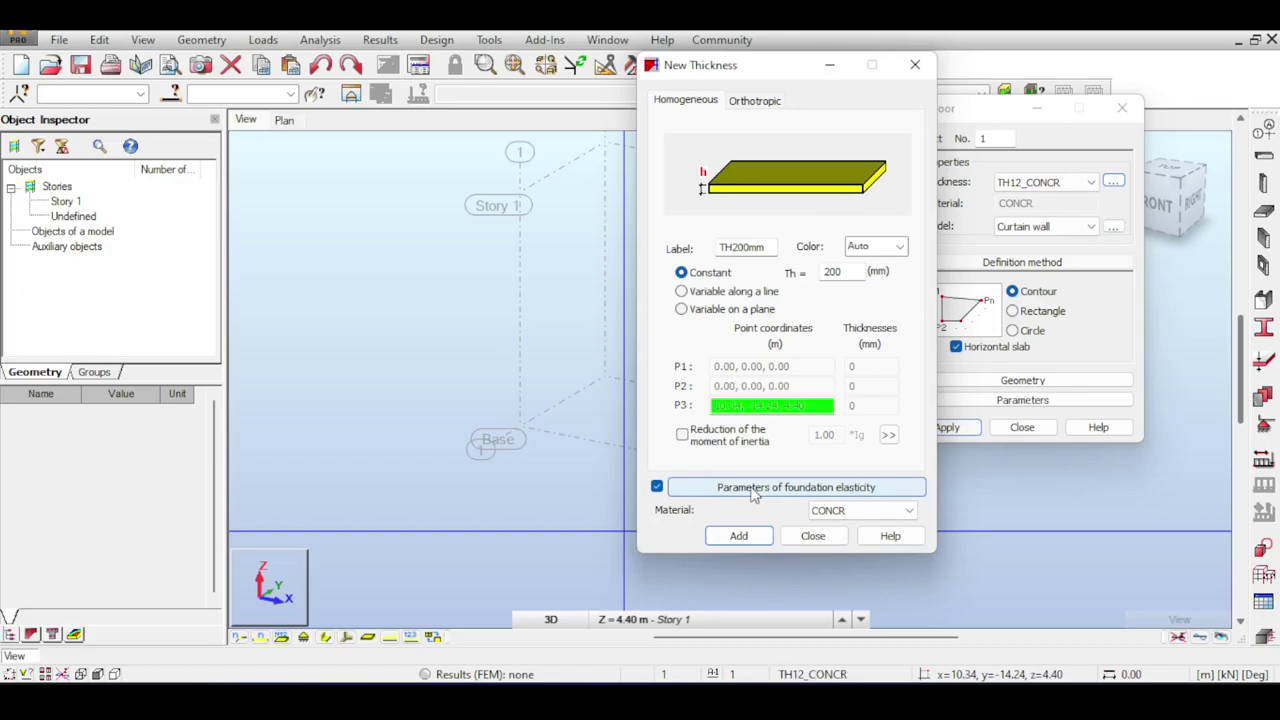
pyautogui.click(754, 489)
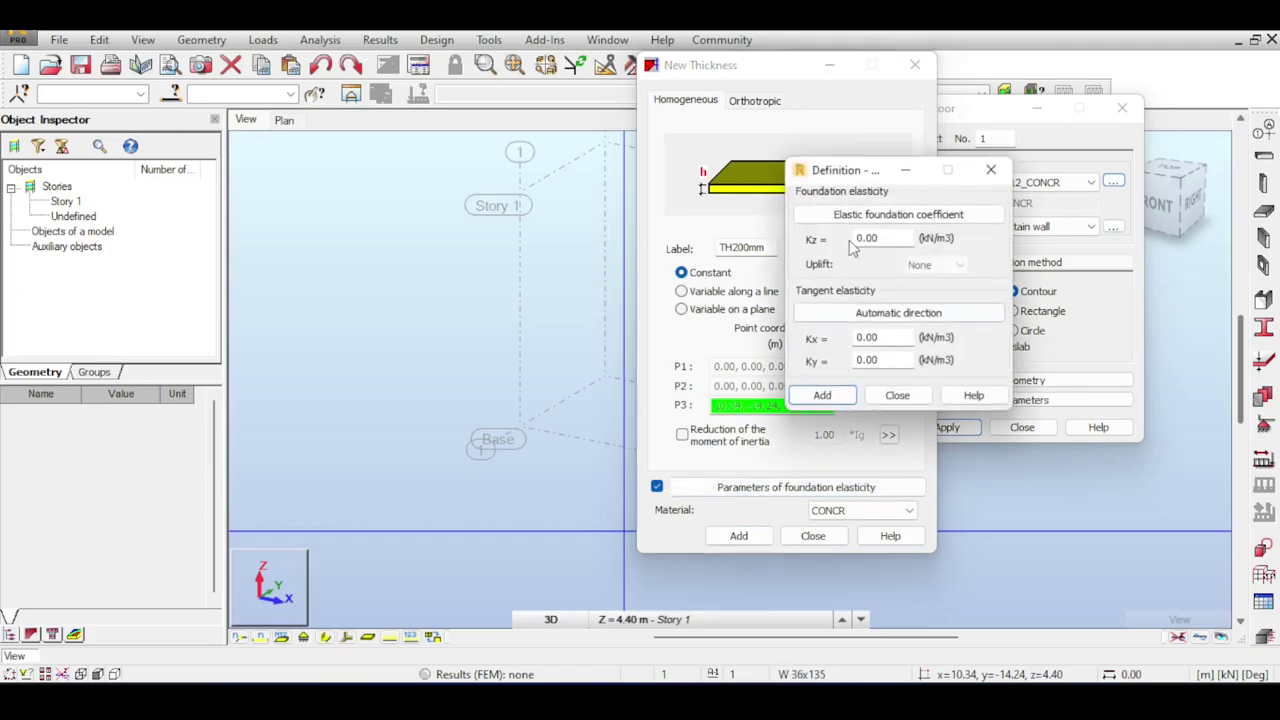
pyautogui.click(866, 217)
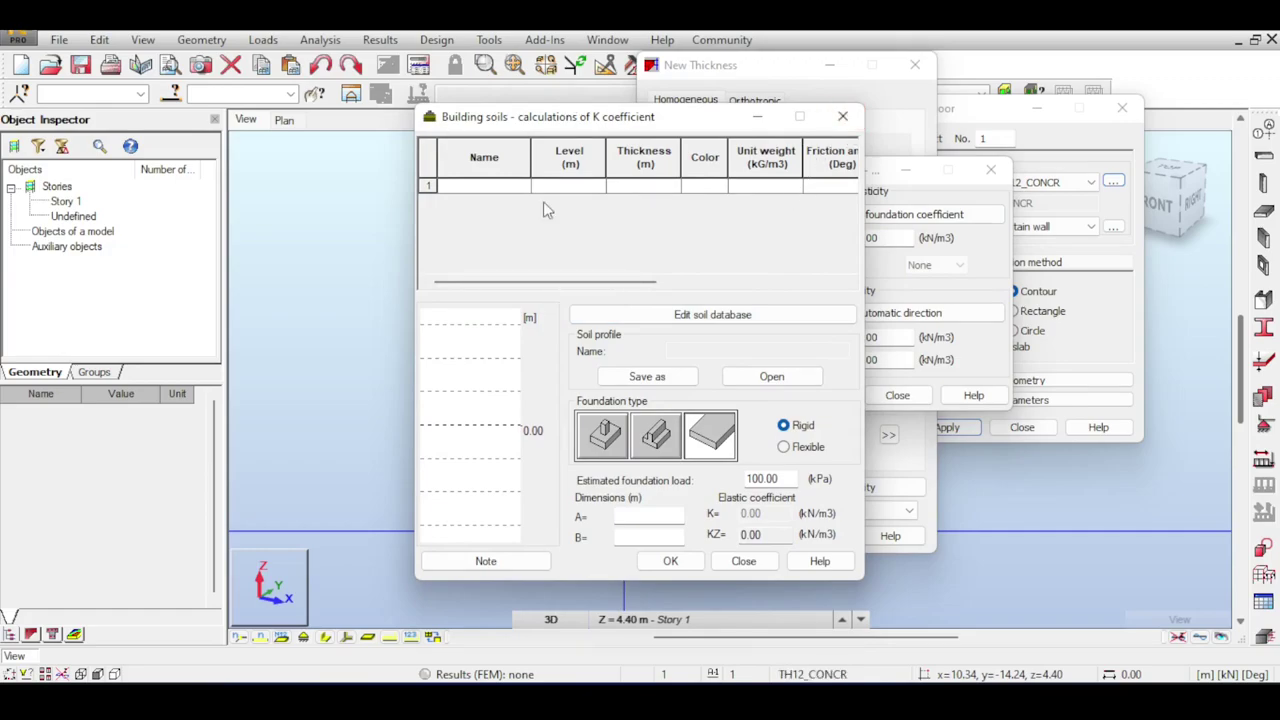
pyautogui.click(843, 117)
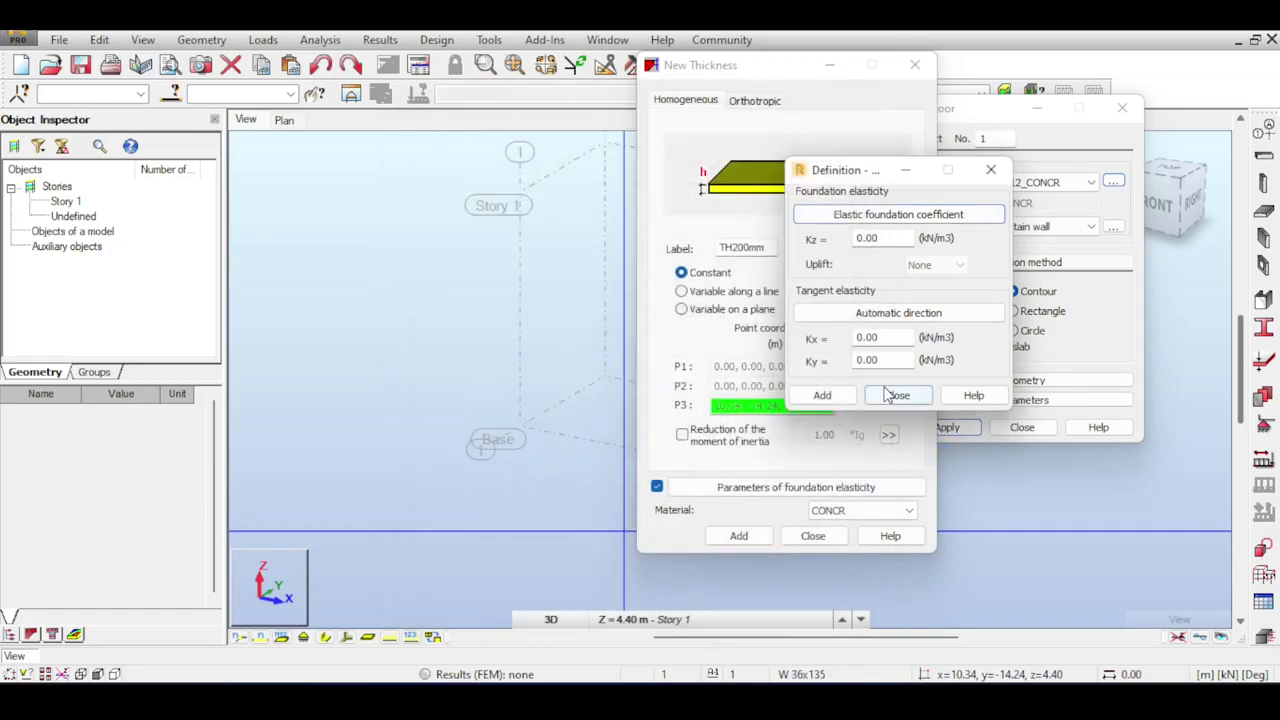
pyautogui.click(895, 395)
pyautogui.click(656, 486)
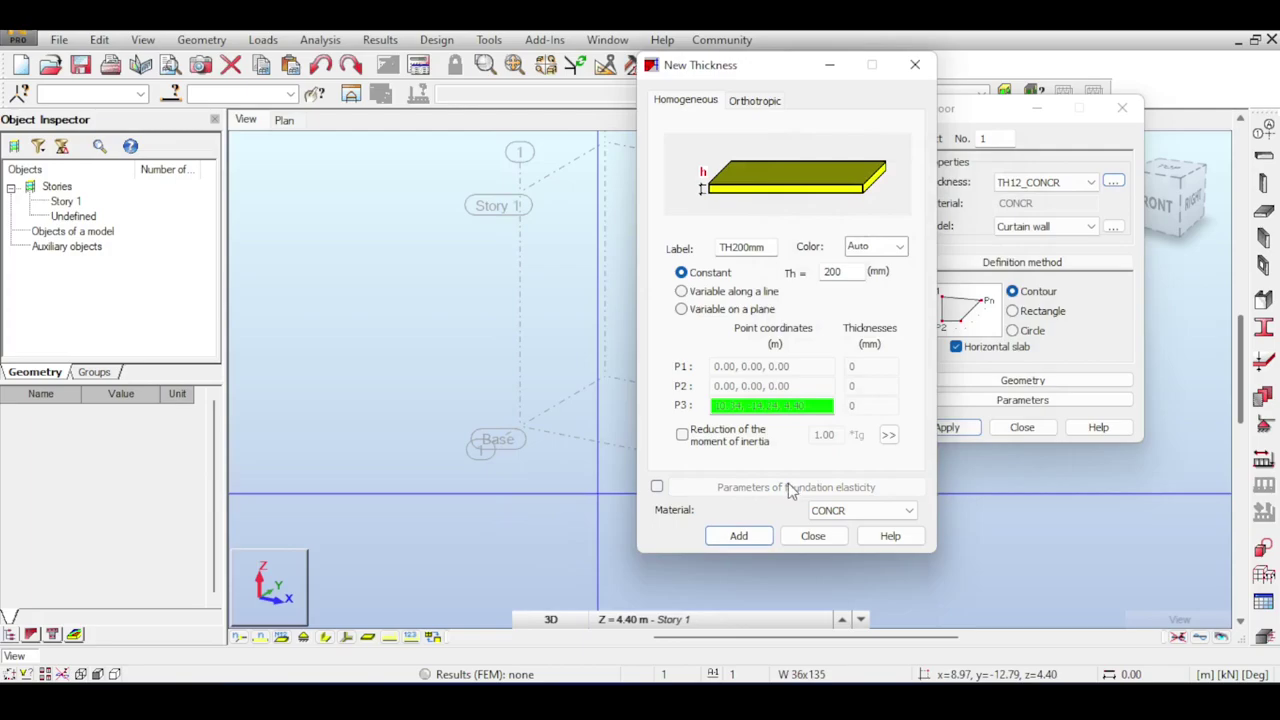
# Keep CONCR as the material, add the TH200mm thickness, and check it among the floor's thickness options.
pyautogui.click(842, 511)
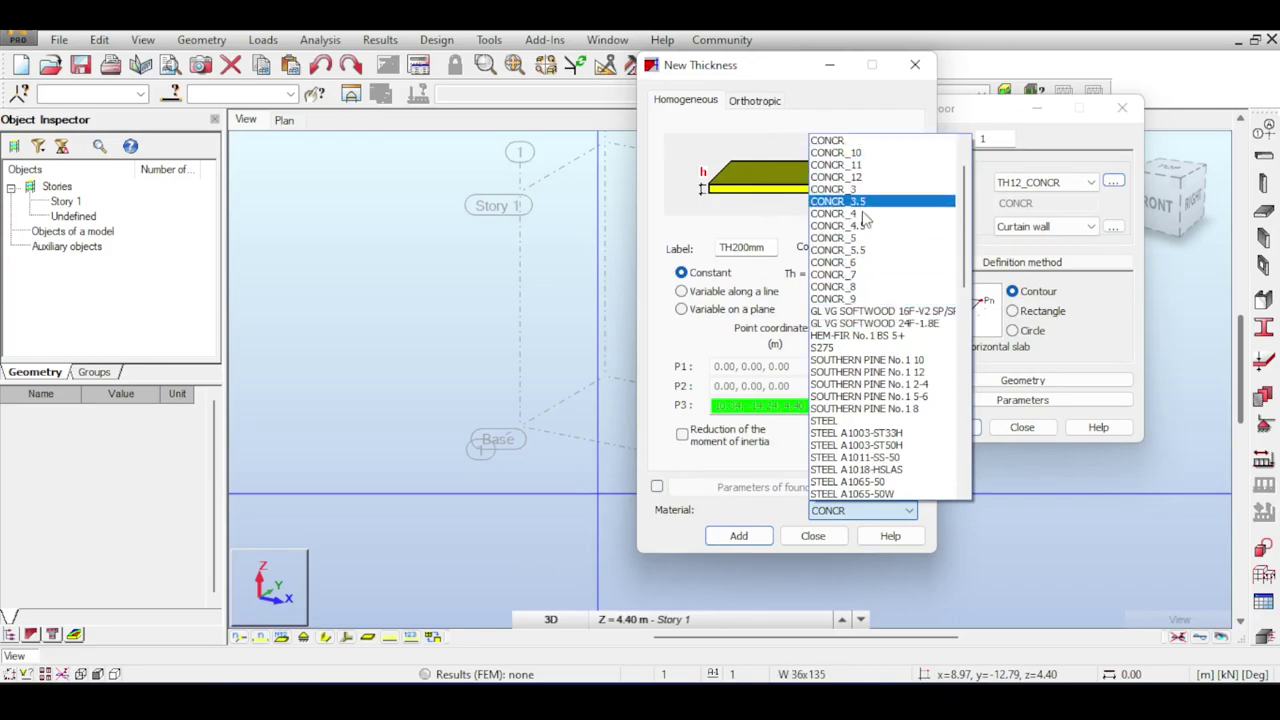
pyautogui.click(645, 219)
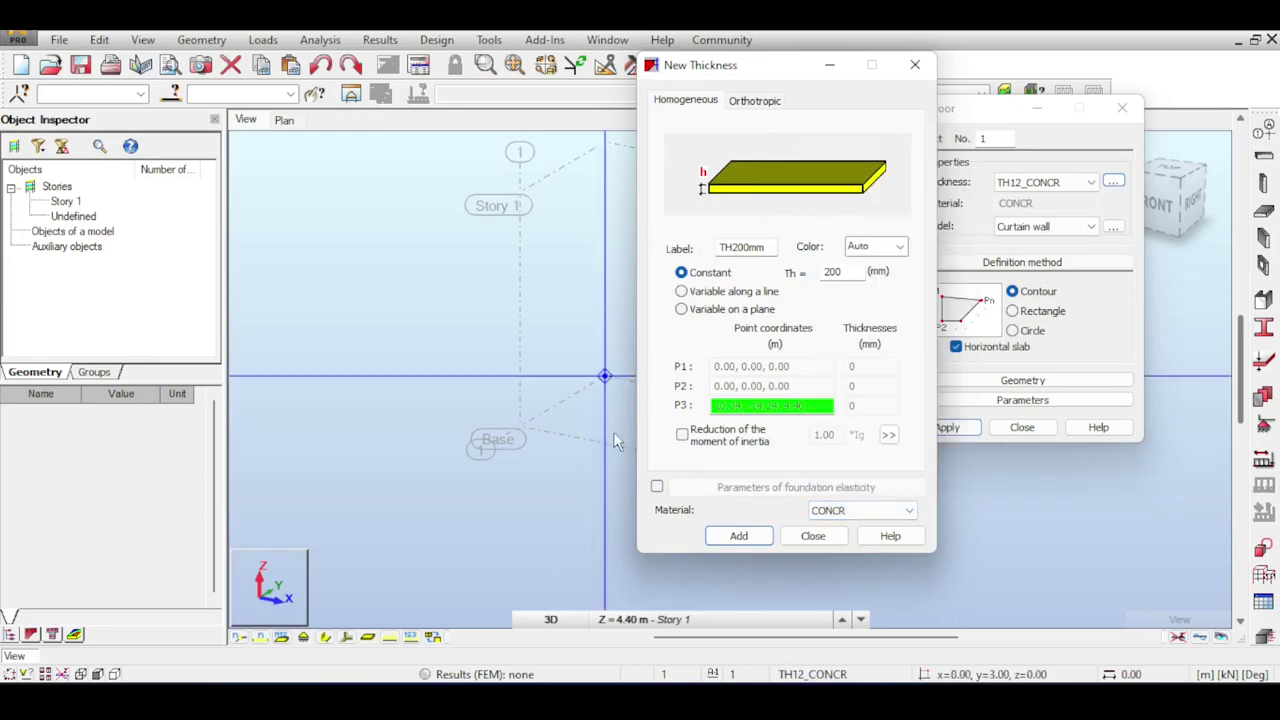
pyautogui.click(755, 541)
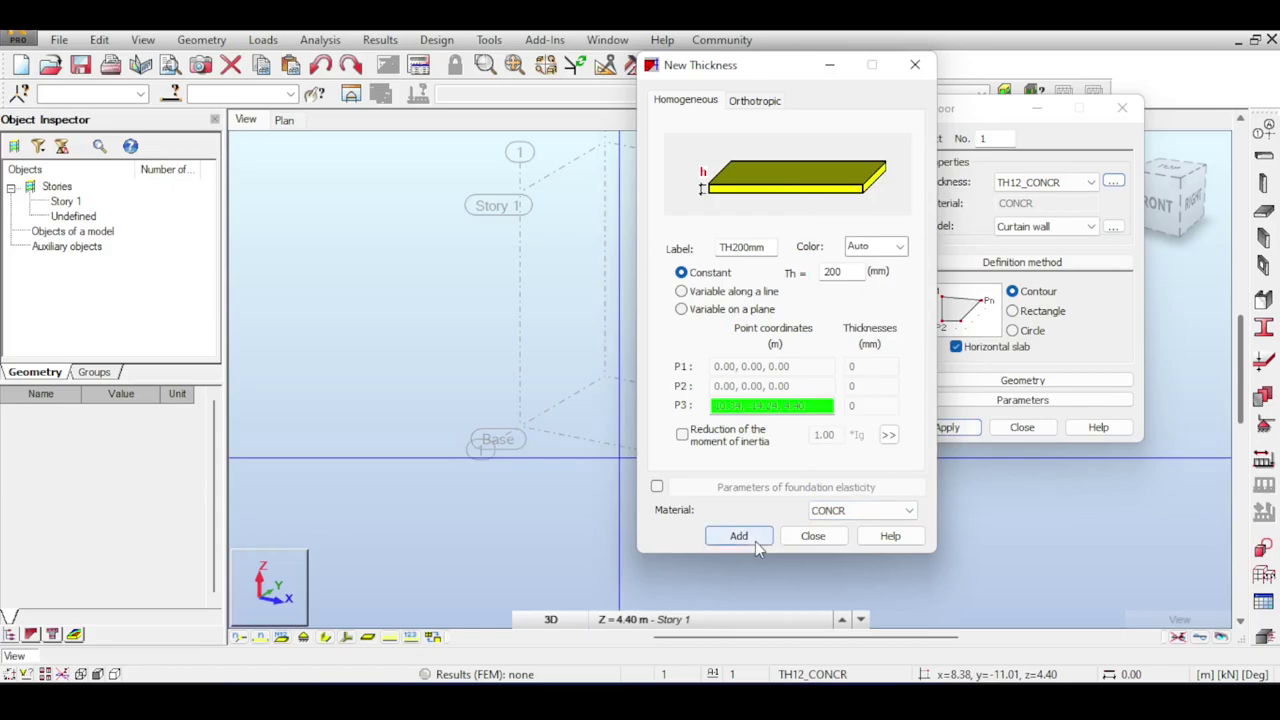
pyautogui.click(1048, 183)
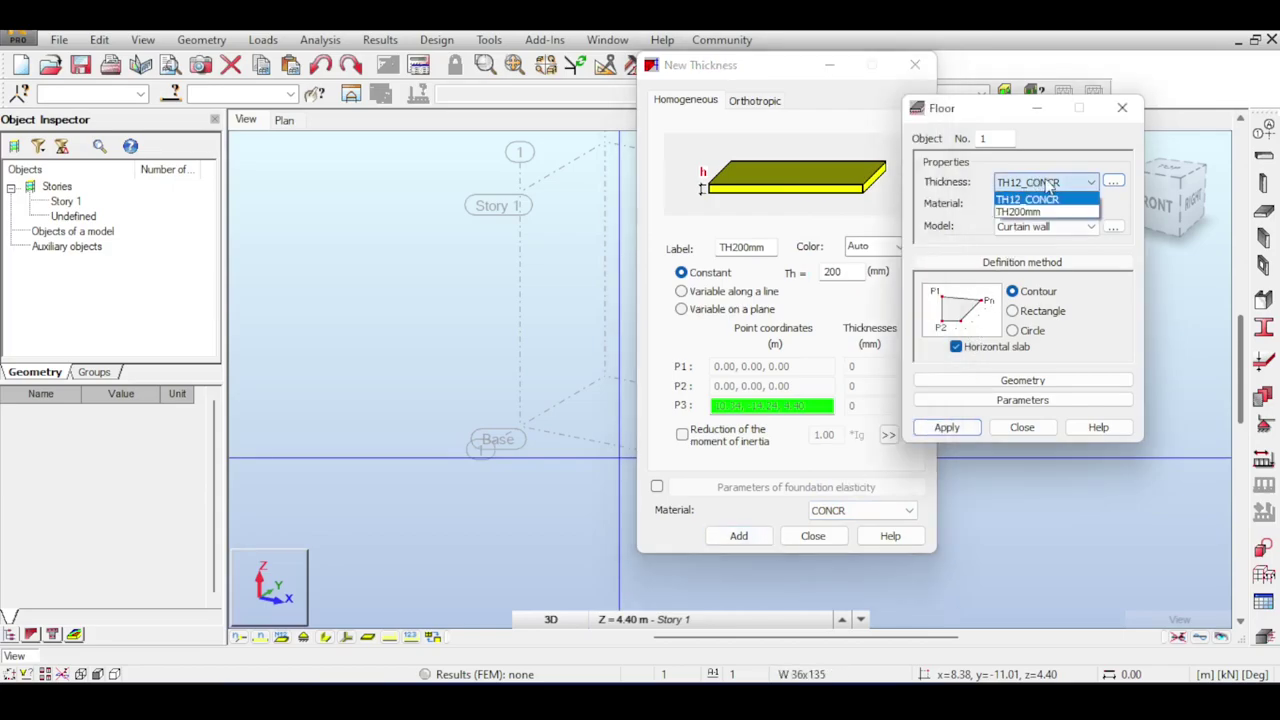
pyautogui.click(825, 146)
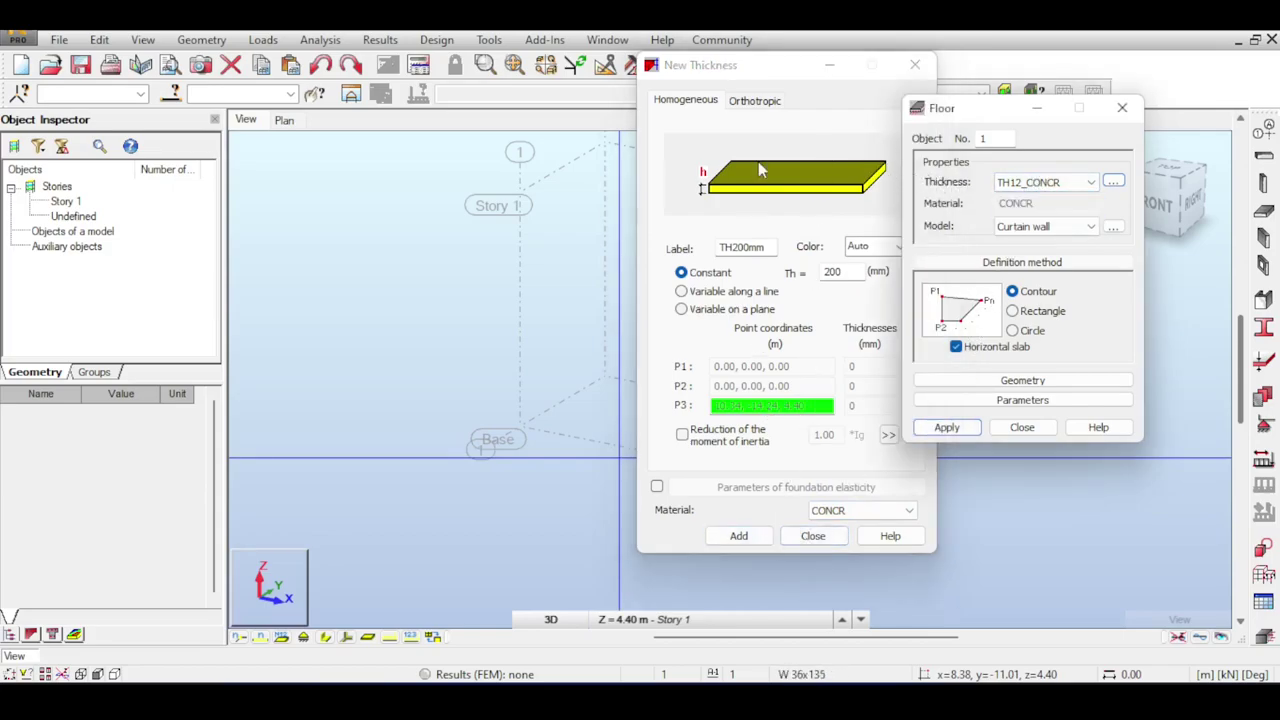
# Examine the available orthotropic slab types for the thickness and keep one-sided, unidirectional ribs.
pyautogui.click(760, 101)
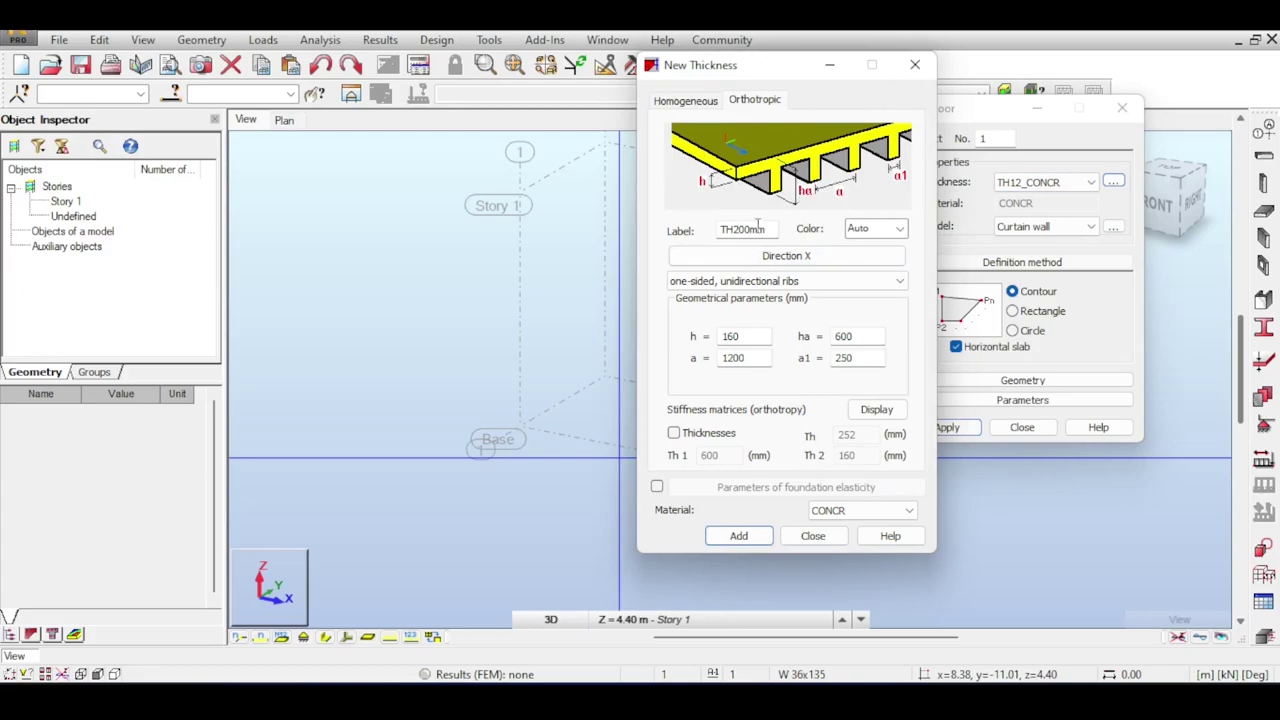
pyautogui.click(770, 284)
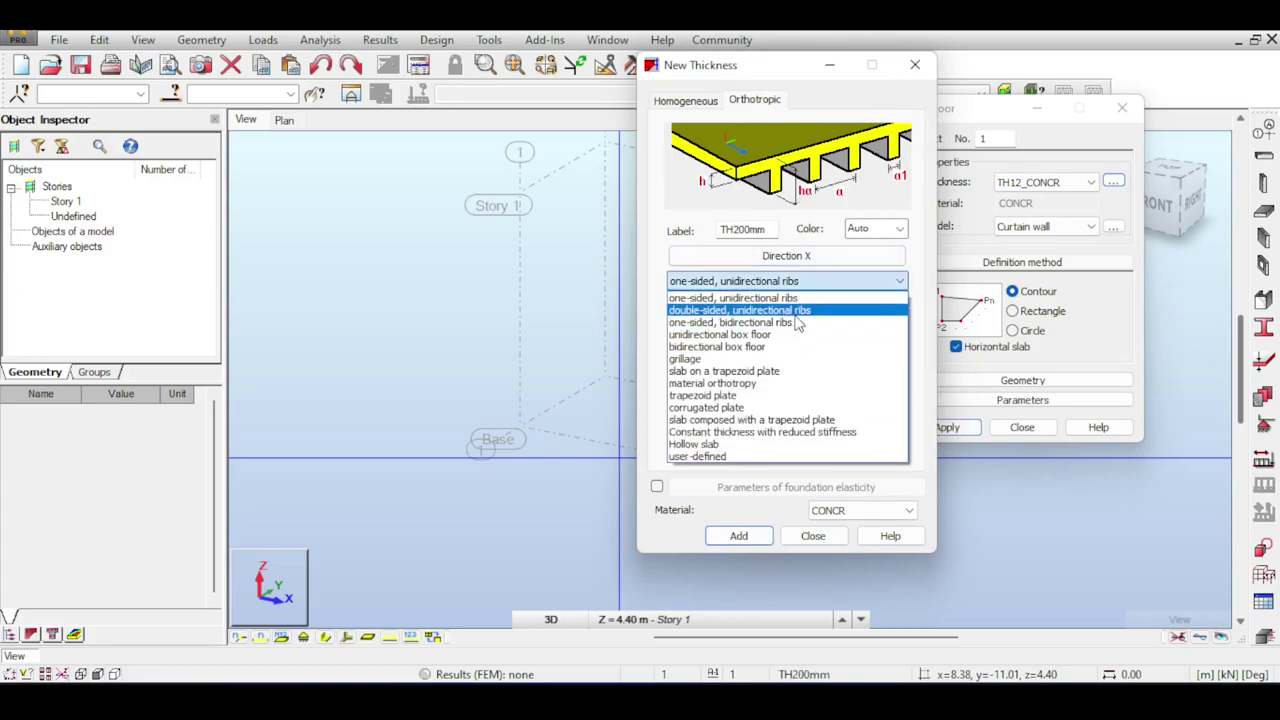
pyautogui.click(752, 298)
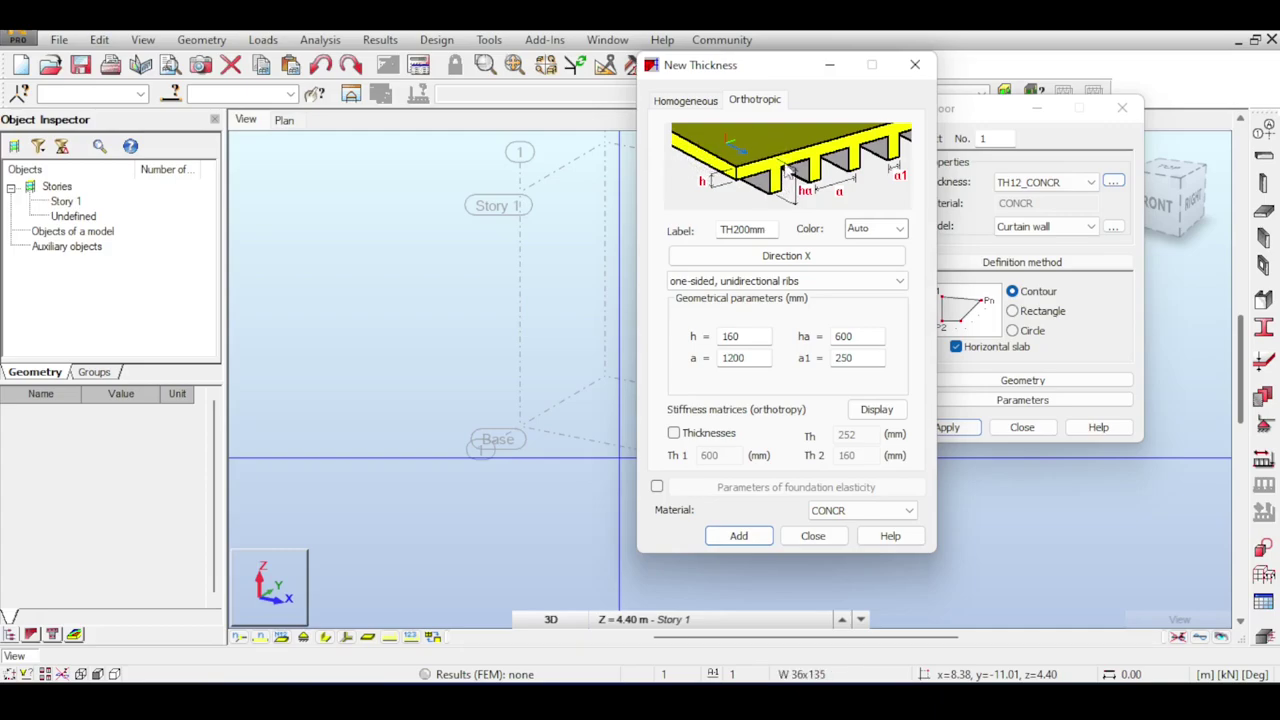
# Set the ribbed slab's main orthotropy direction according to the Y axis.
pyautogui.click(826, 254)
pyautogui.click(1090, 126)
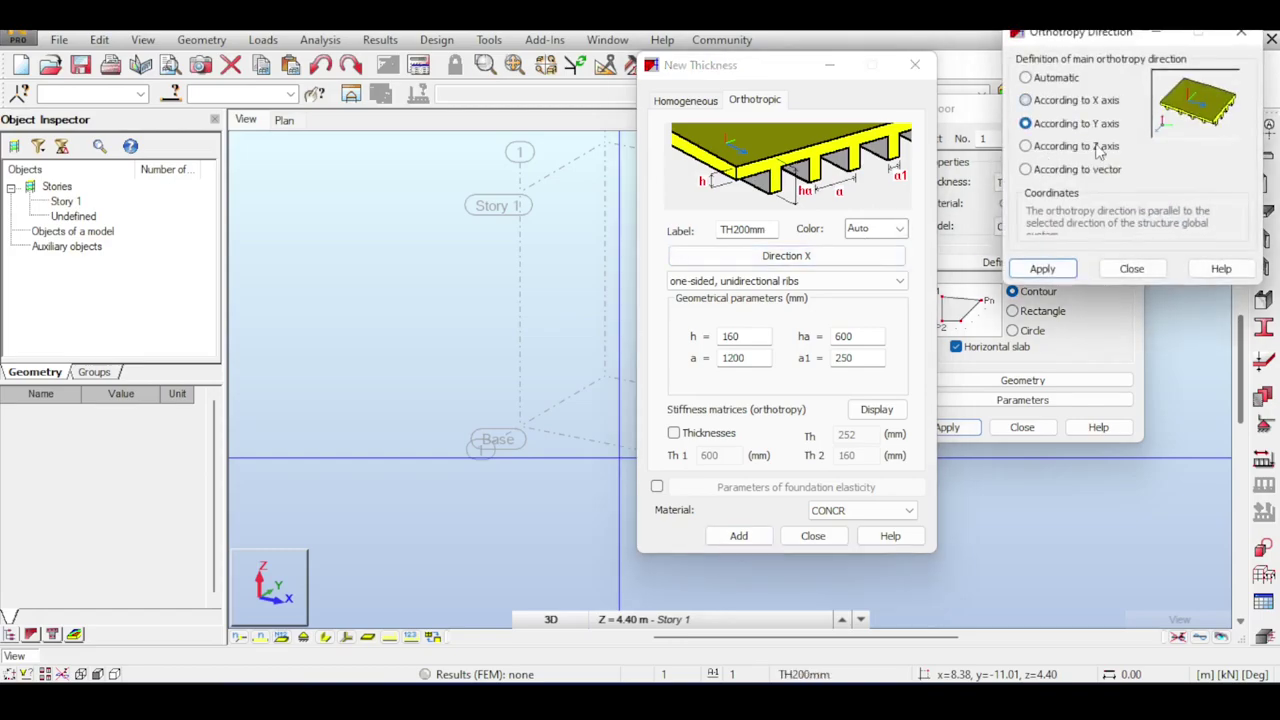
pyautogui.click(1048, 272)
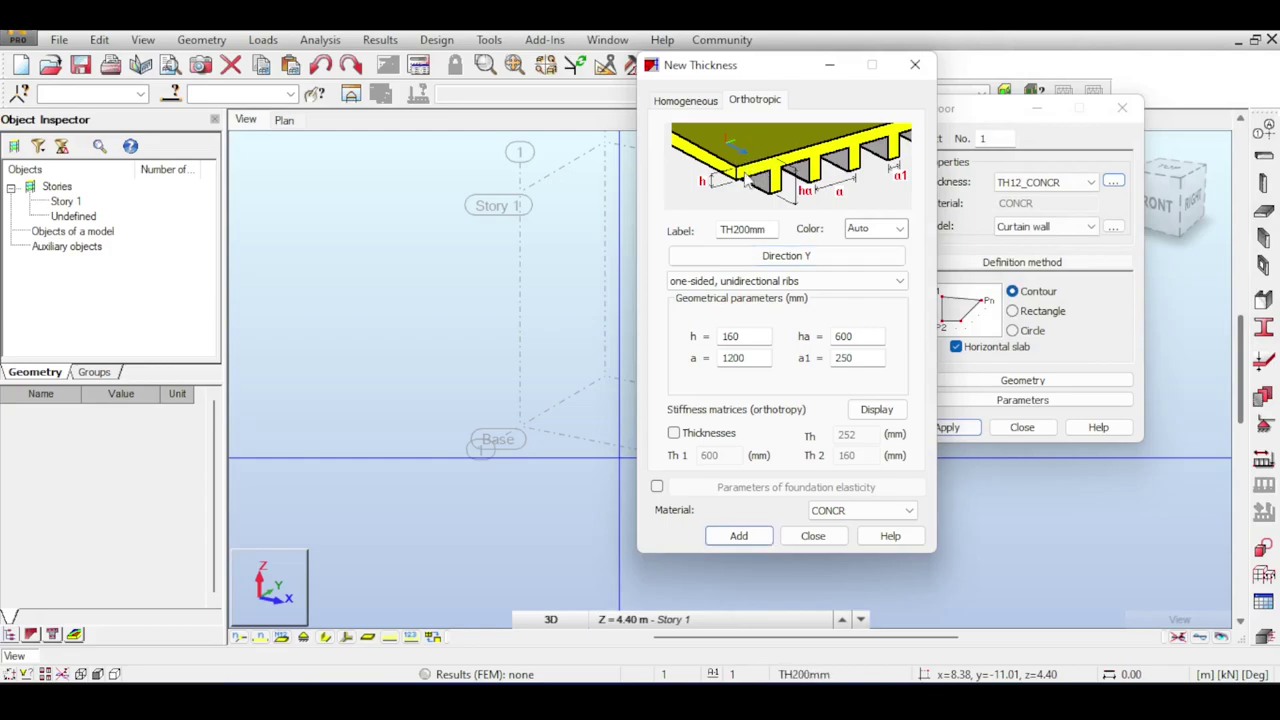
# Examine the Z-axis and vector orthotropy directions, trying 0.707 as the vector's X coordinate, and close the direction settings without applying.
pyautogui.click(768, 260)
pyautogui.click(1026, 146)
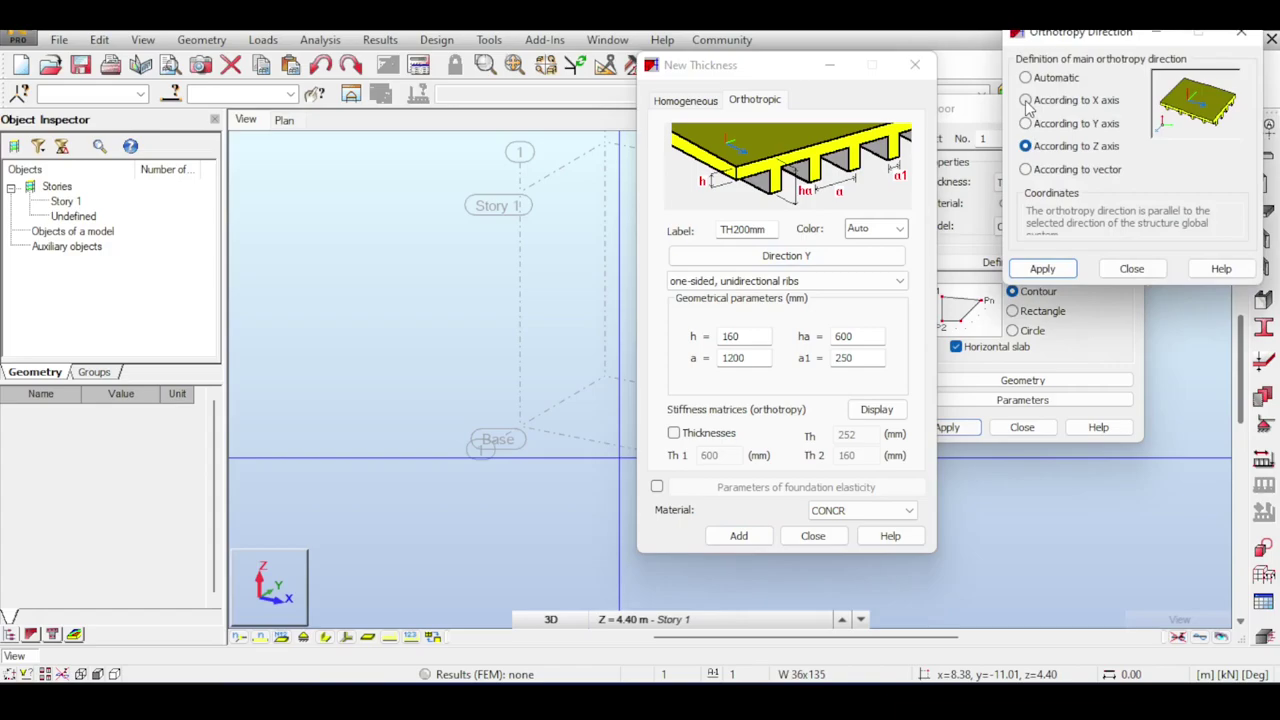
pyautogui.click(1026, 169)
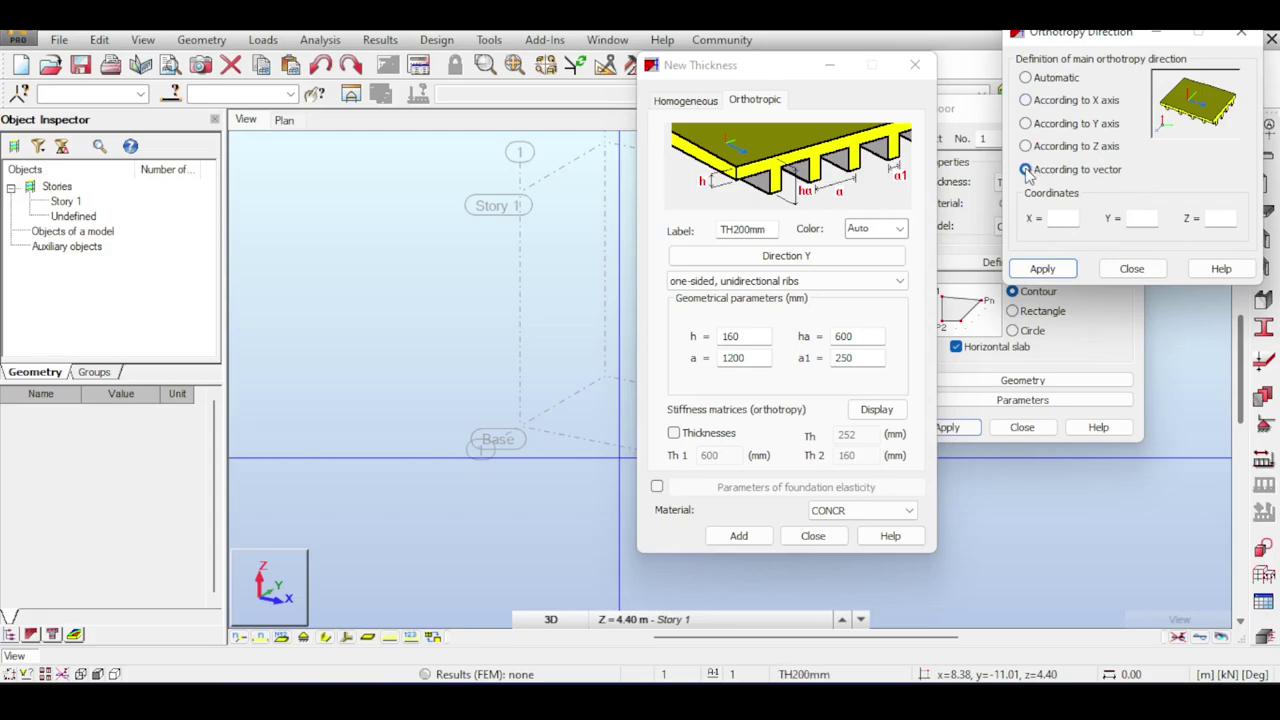
pyautogui.click(1059, 214)
pyautogui.write('0.707')
pyautogui.click(1136, 217)
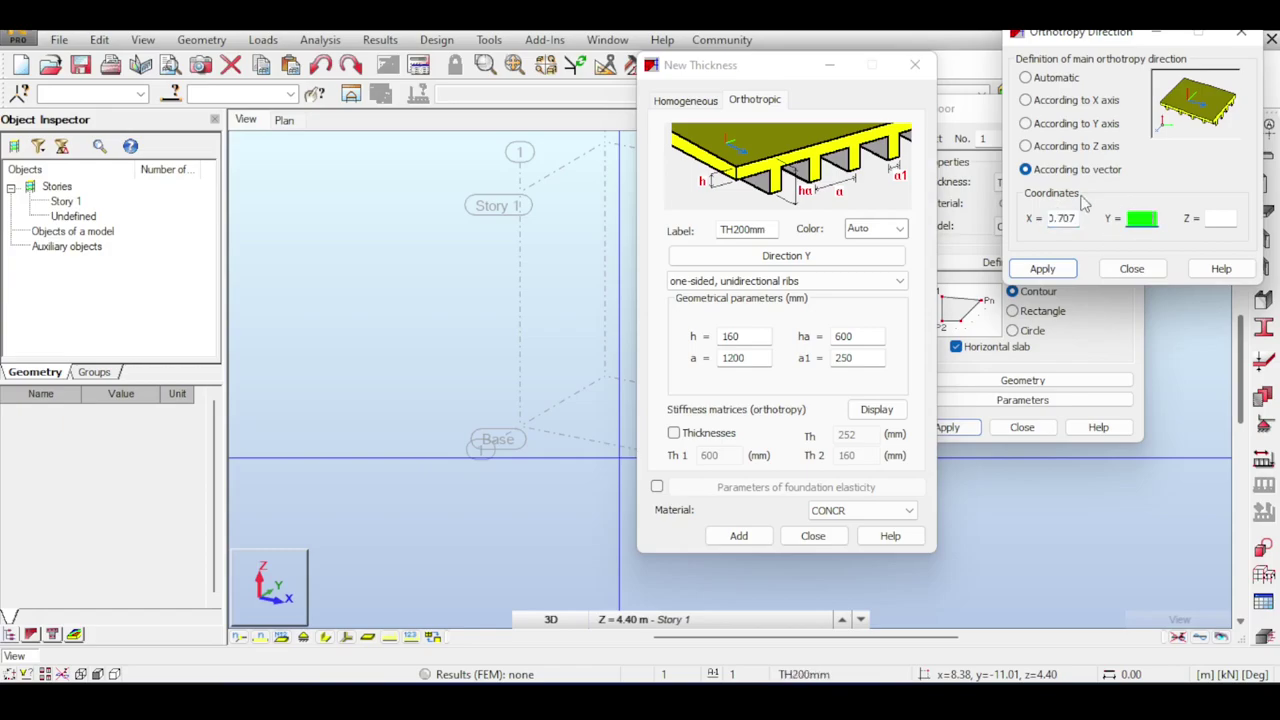
pyautogui.click(1026, 101)
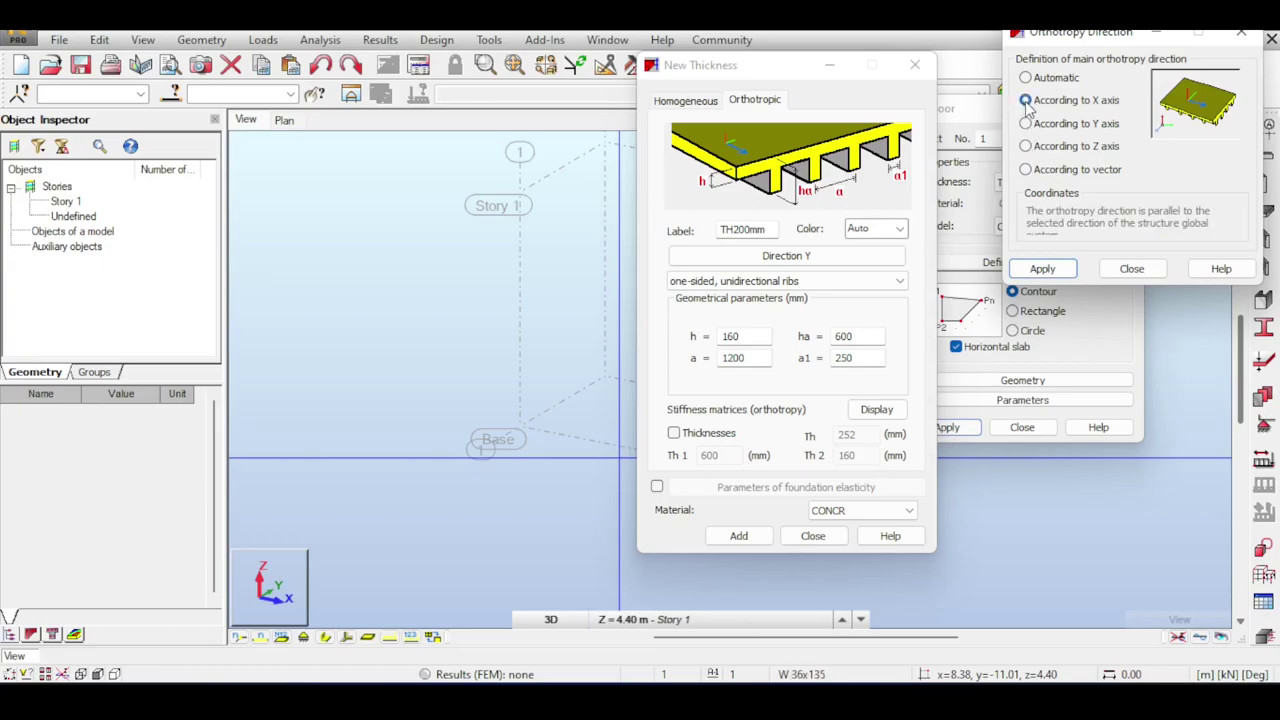
pyautogui.click(1131, 268)
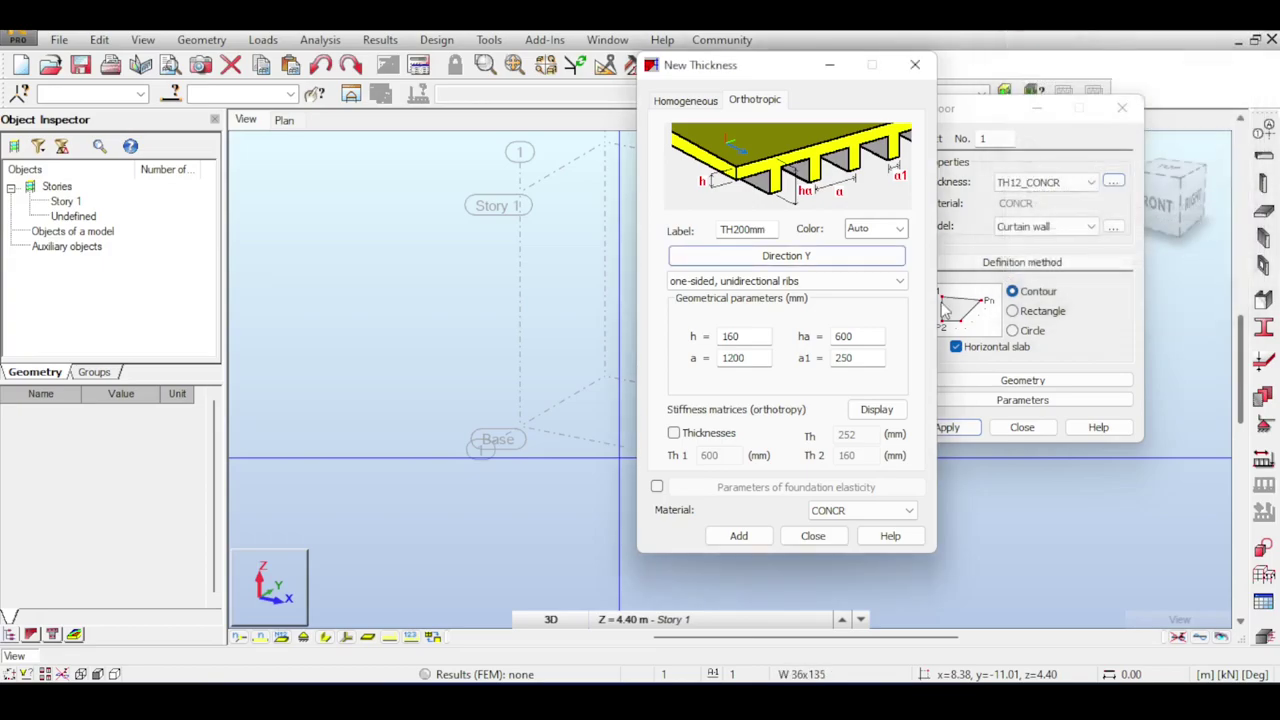
# Examine the parameters for double-sided ribs, corrugated plate, trapezoid plate and hollow slab, and return to one-sided, unidirectional ribs.
pyautogui.click(869, 287)
pyautogui.click(829, 312)
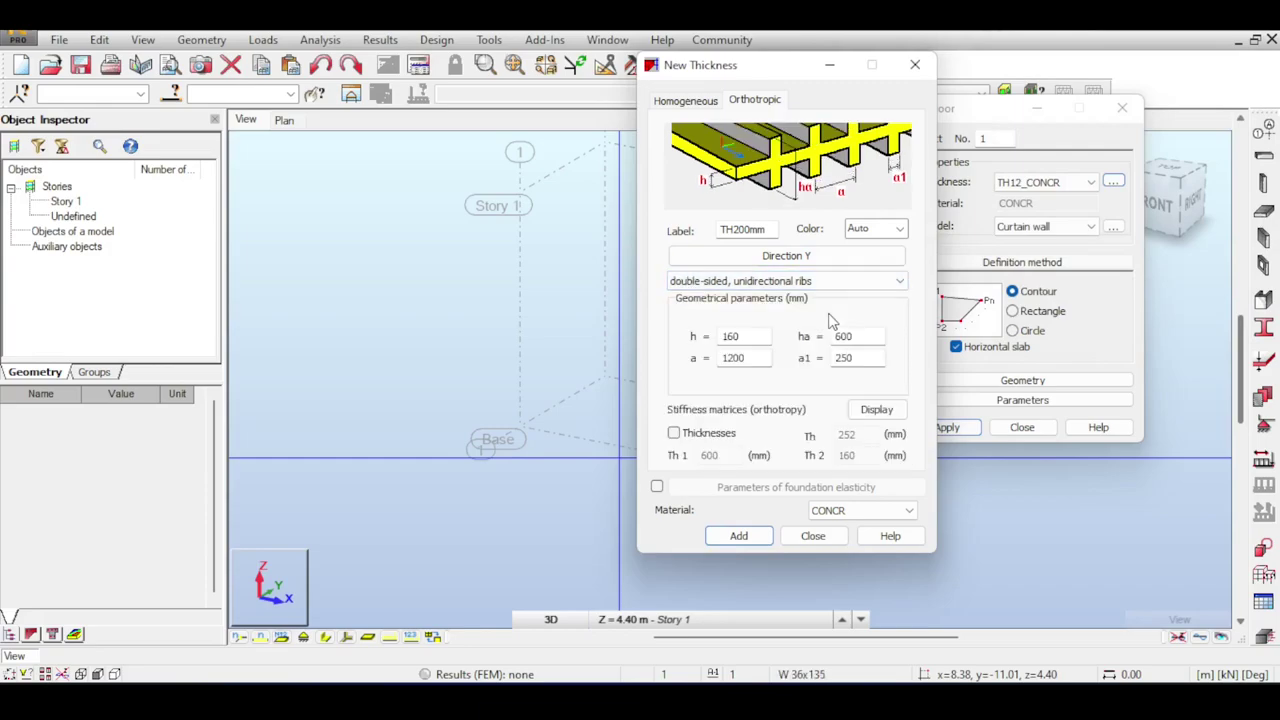
pyautogui.click(797, 282)
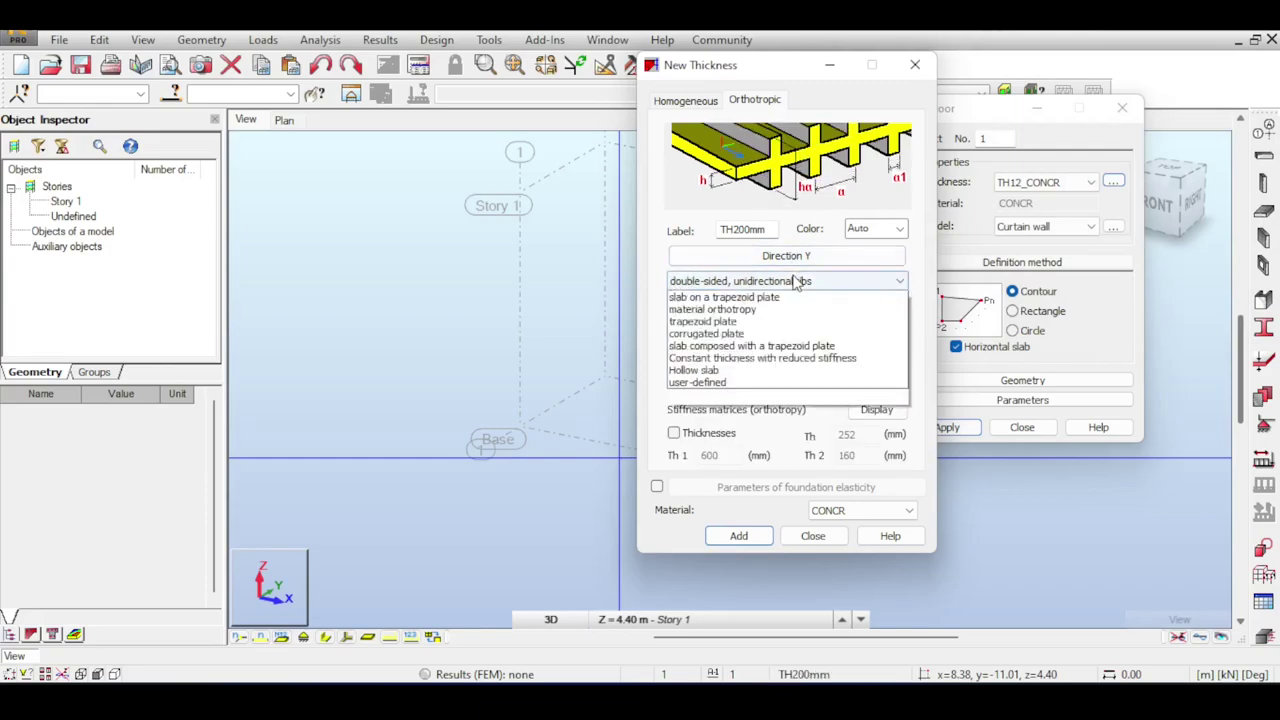
pyautogui.click(799, 285)
pyautogui.click(799, 285)
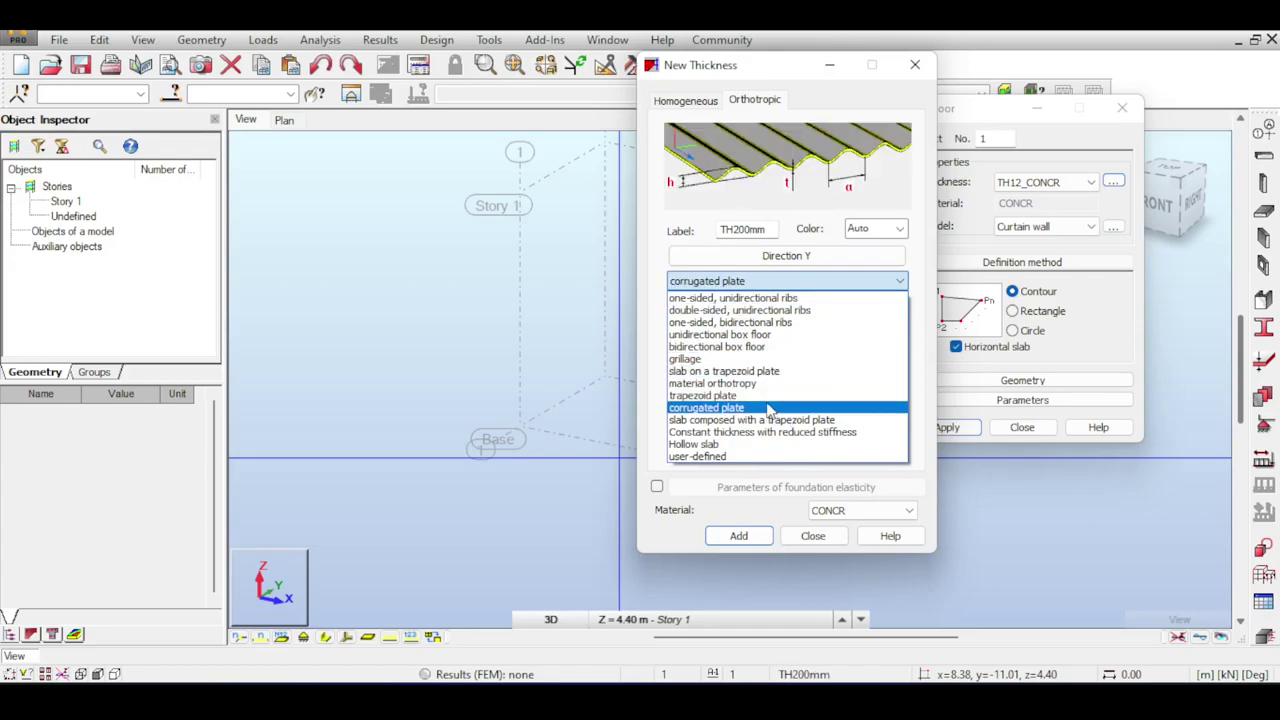
pyautogui.click(770, 408)
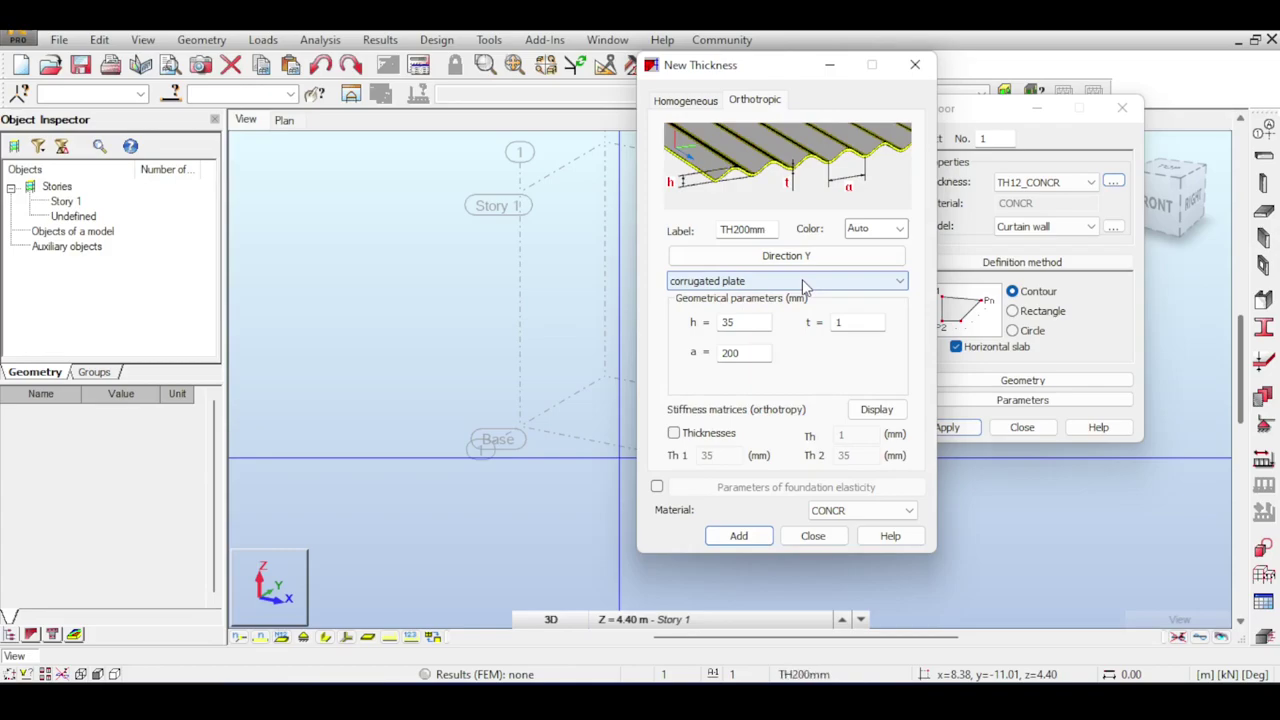
pyautogui.scroll(-1, 802, 281)
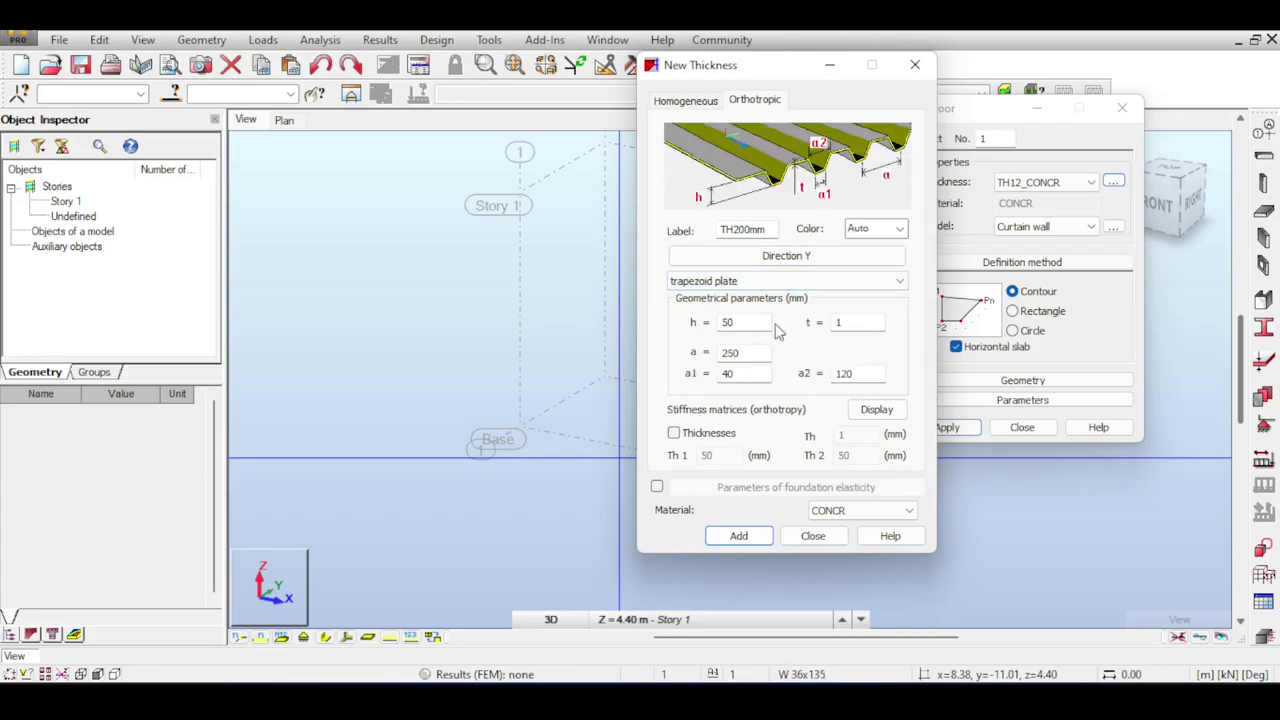
pyautogui.click(786, 284)
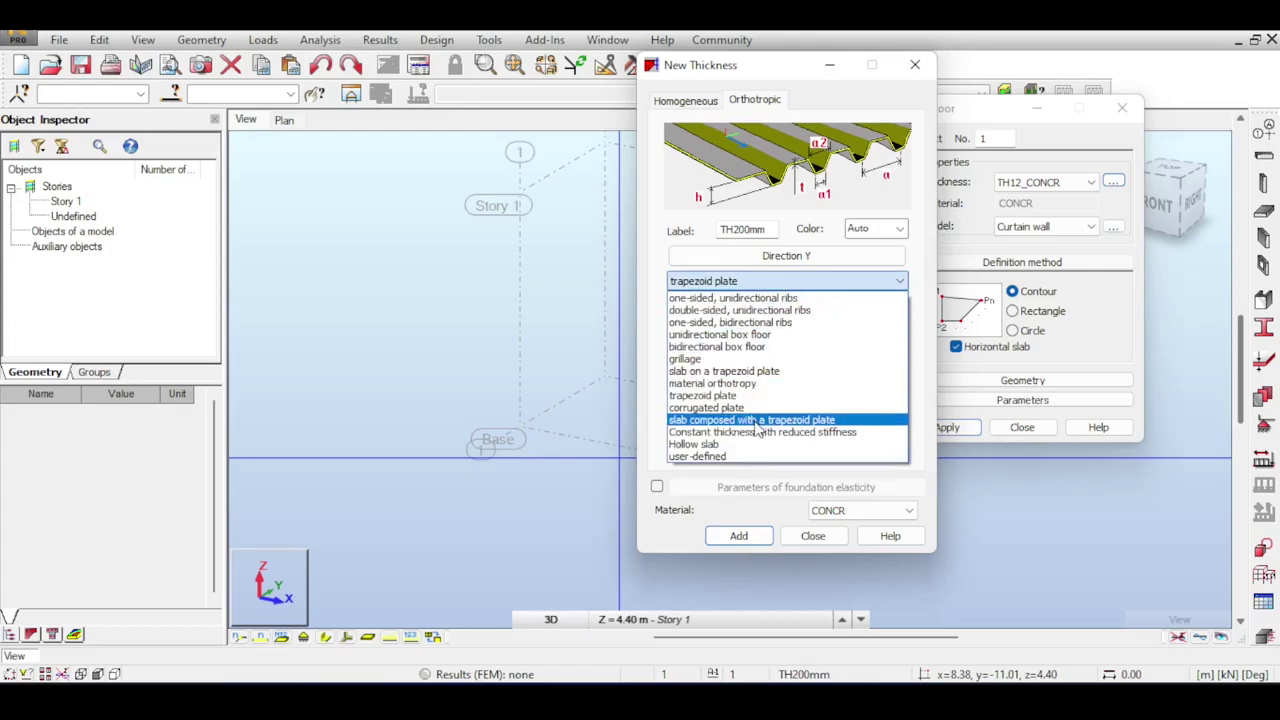
pyautogui.click(744, 445)
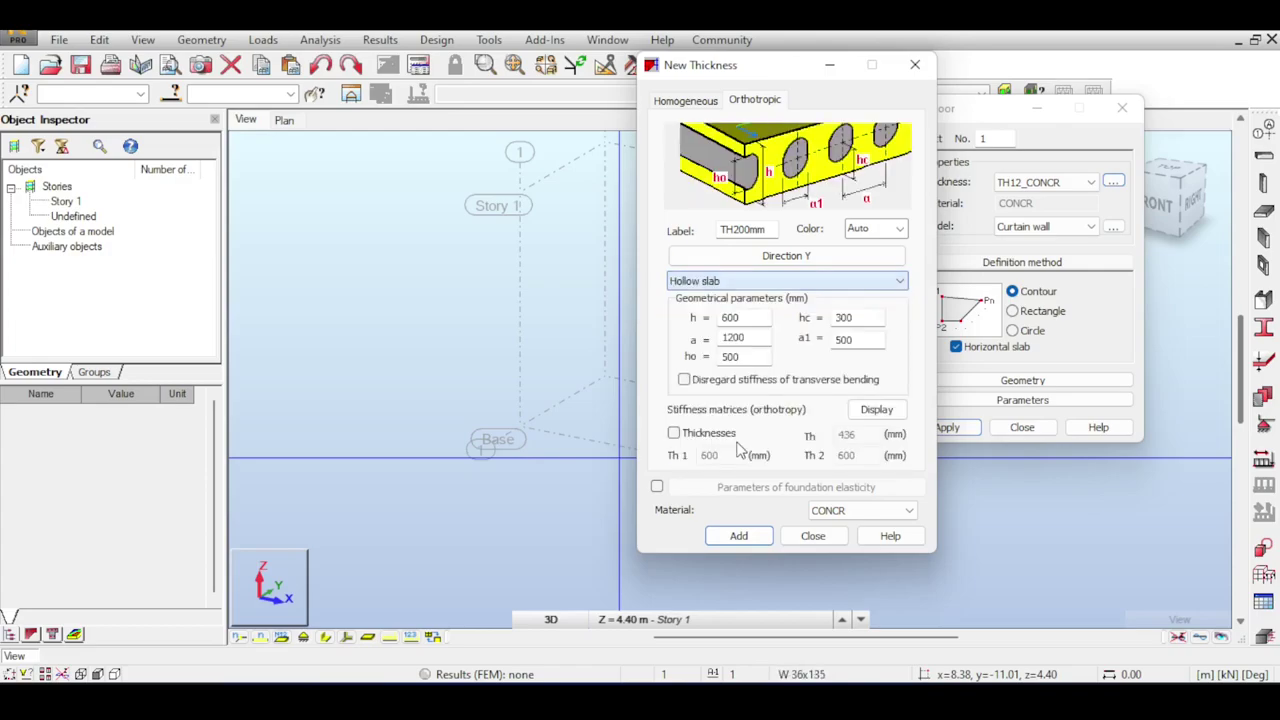
pyautogui.click(795, 281)
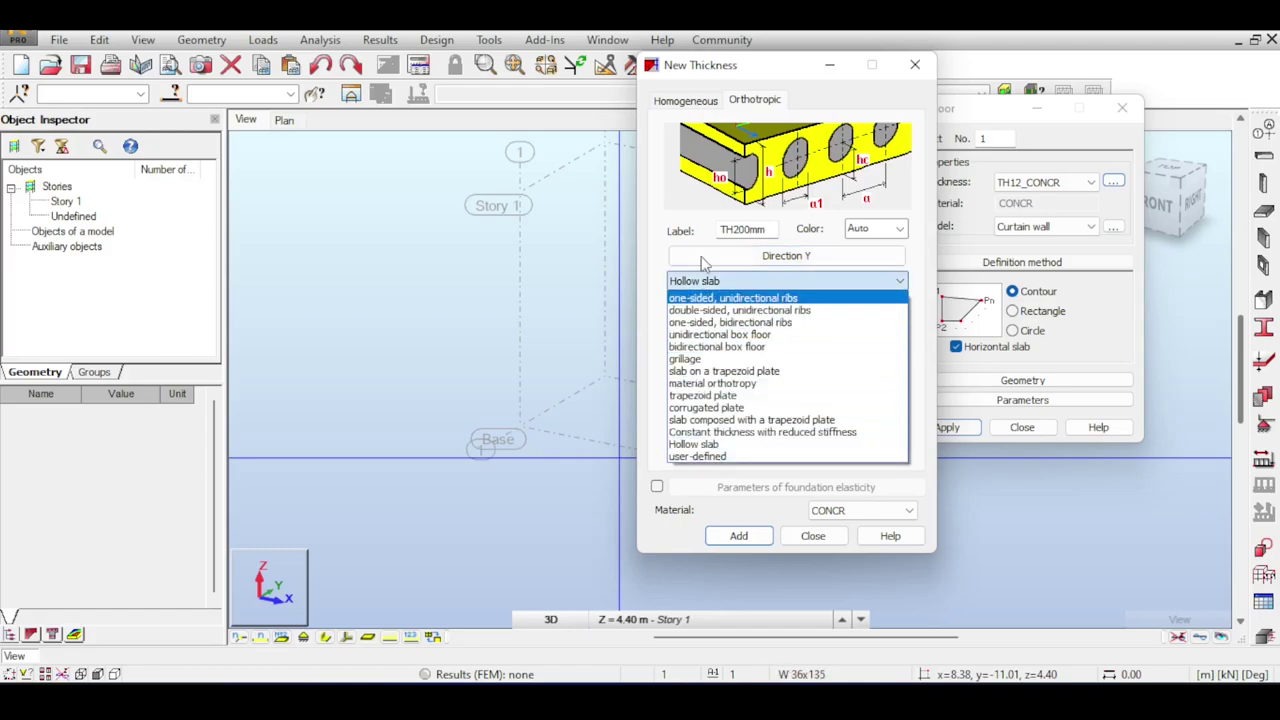
pyautogui.click(750, 298)
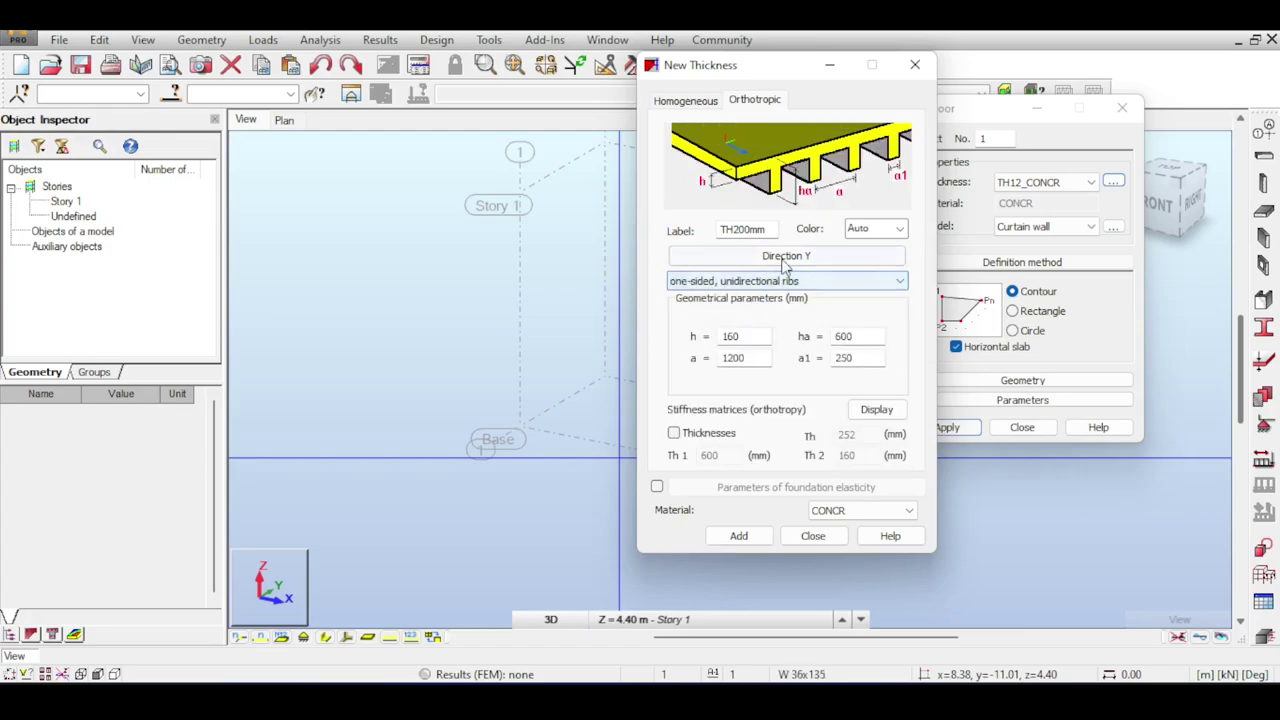
# Set the ribbed slab's main orthotropy direction according to the X axis.
pyautogui.click(786, 256)
pyautogui.click(1025, 100)
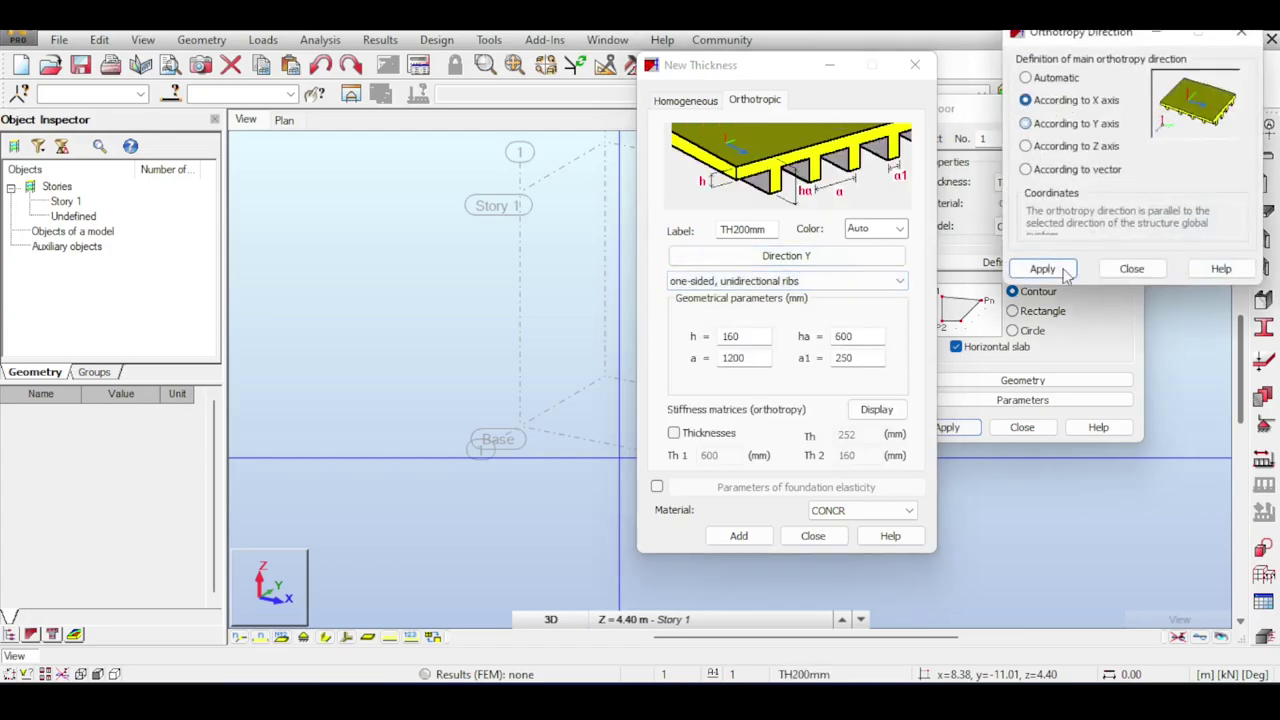
pyautogui.click(1042, 268)
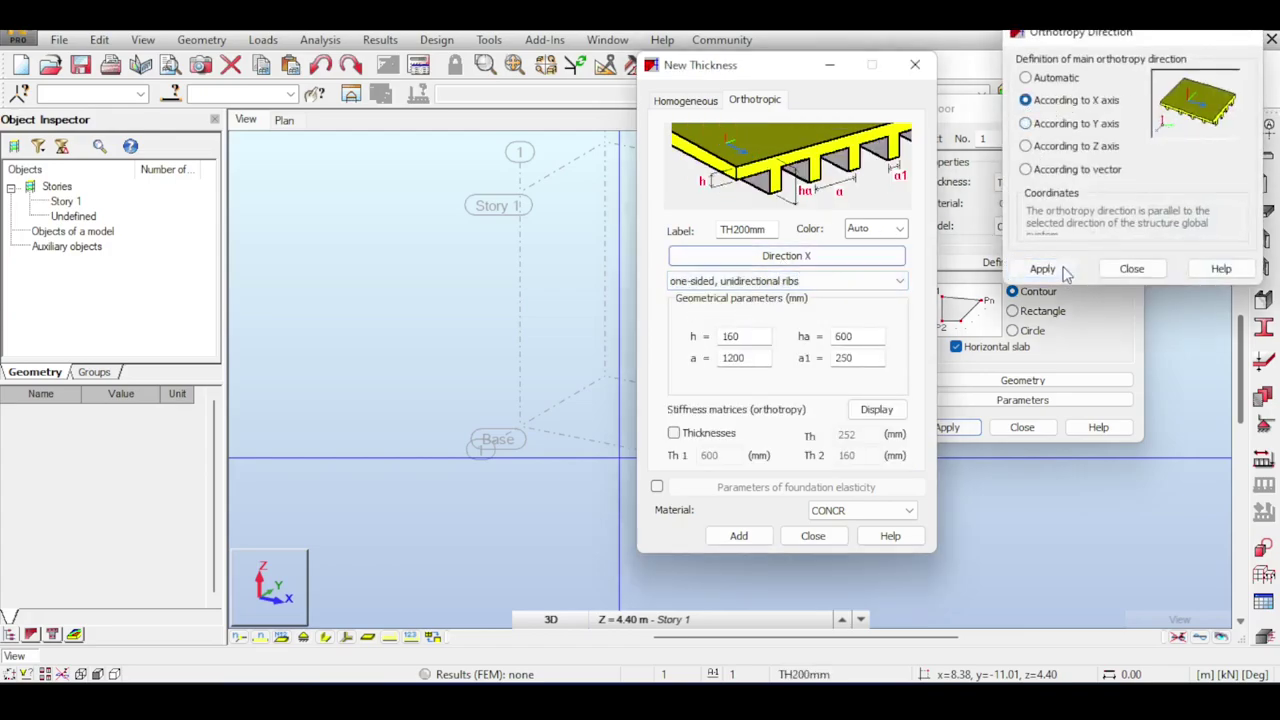
# Save TH200mm as a homogeneous thickness, overwriting the existing definition, and assign it to the floor.
pyautogui.click(685, 100)
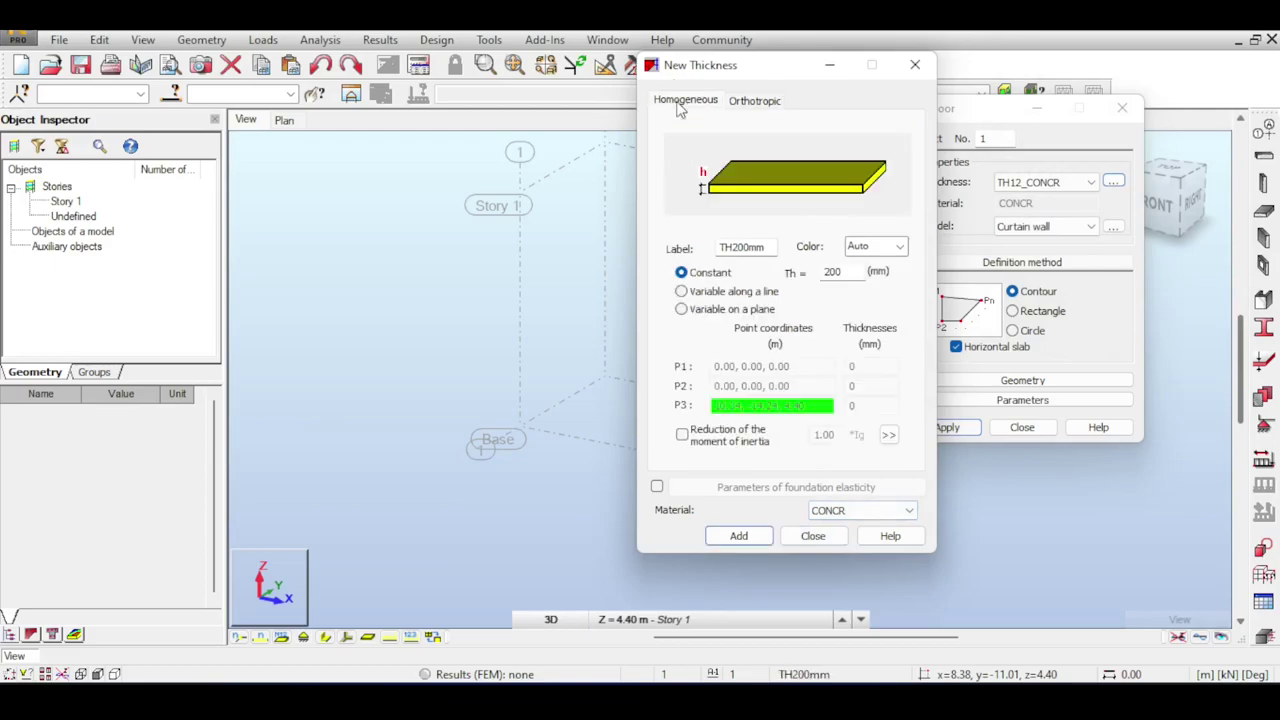
pyautogui.click(760, 536)
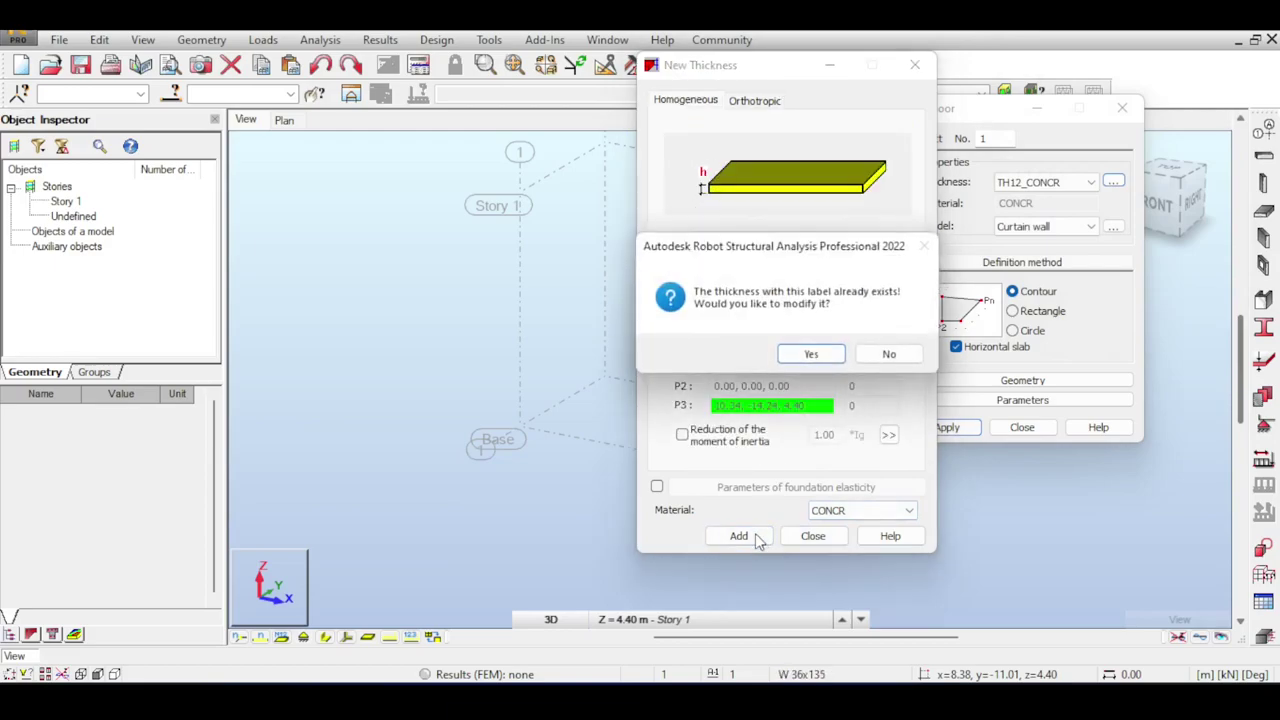
pyautogui.click(795, 358)
pyautogui.click(1042, 182)
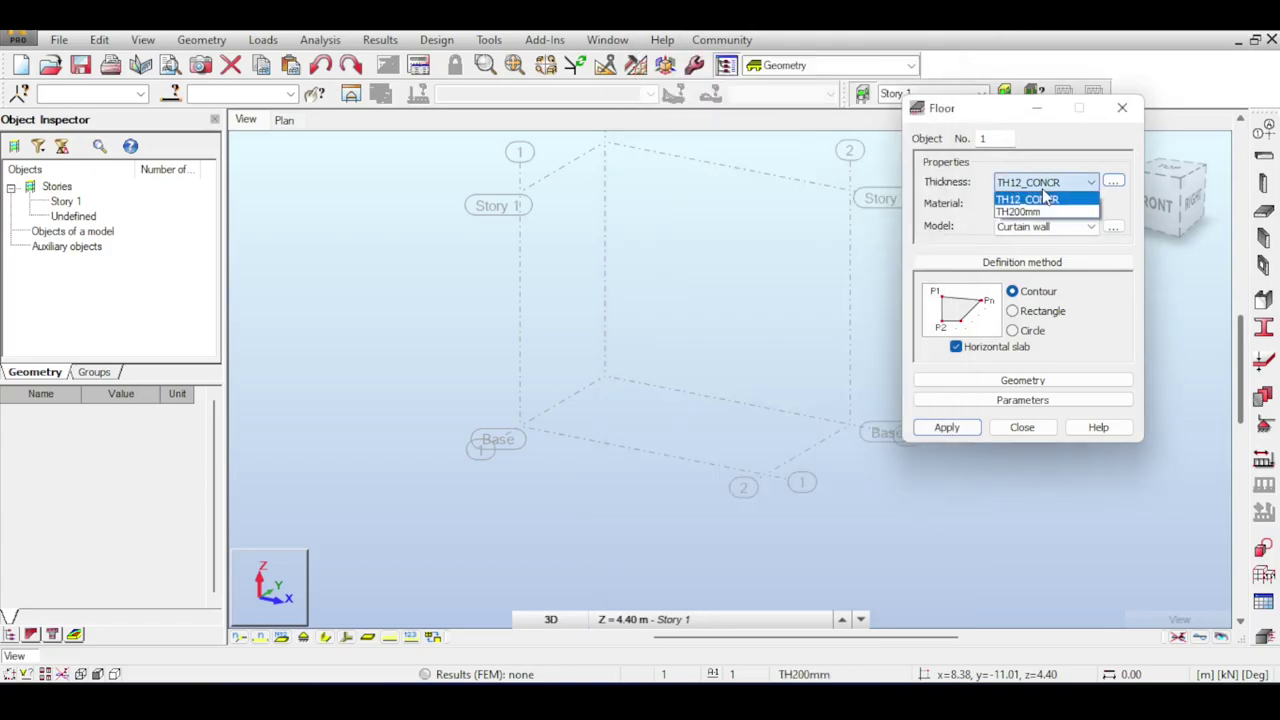
pyautogui.click(1047, 214)
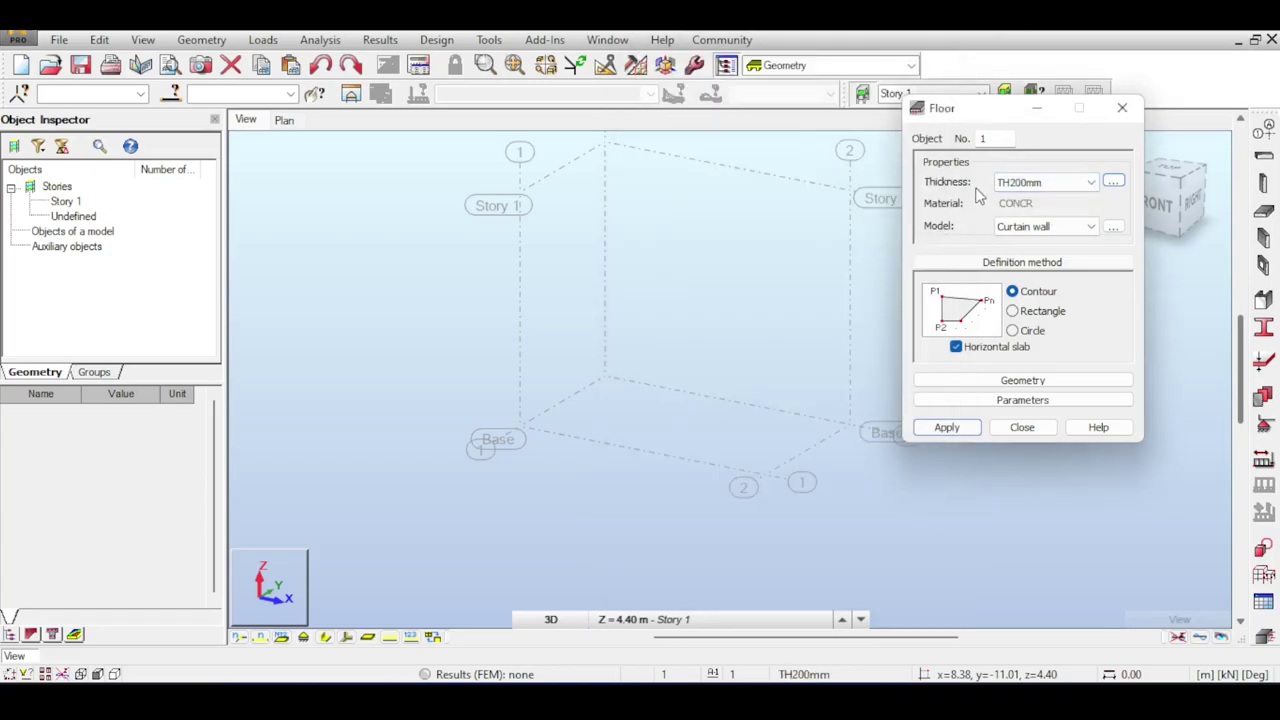
# Set the floor's calculation model to Shell and review the alternative models, keeping Shell.
pyautogui.click(1068, 230)
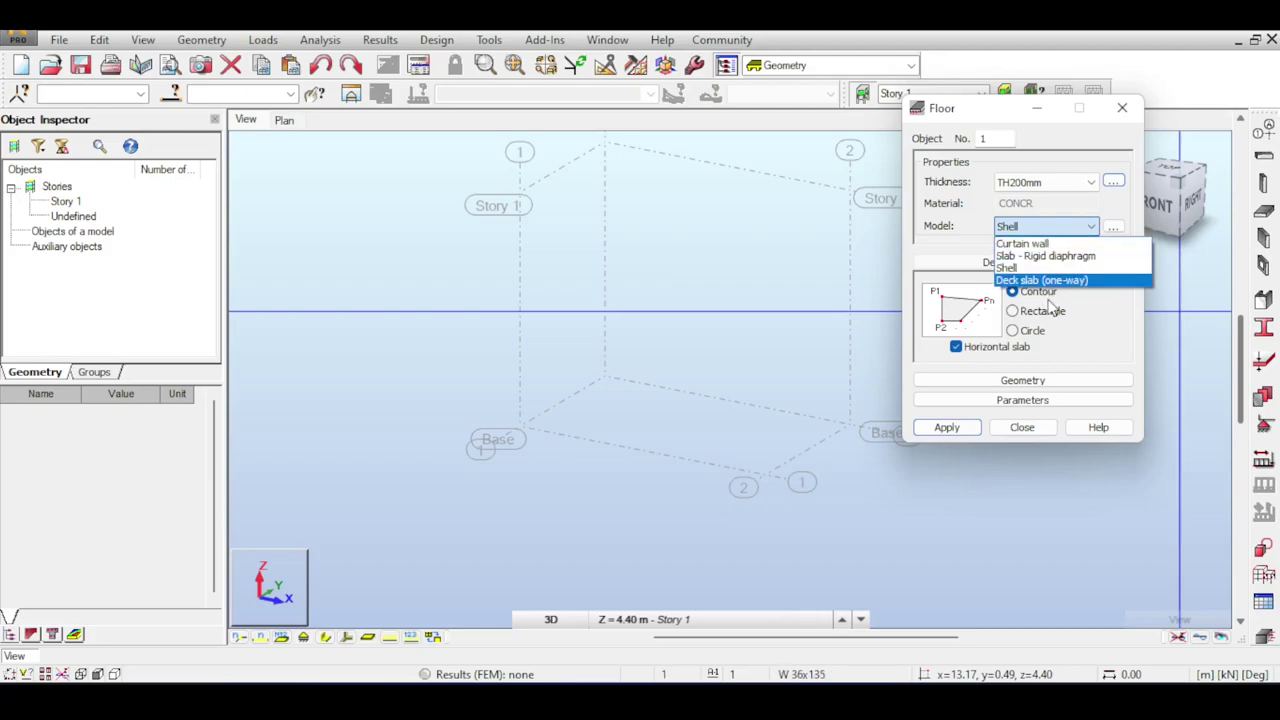
pyautogui.click(1058, 269)
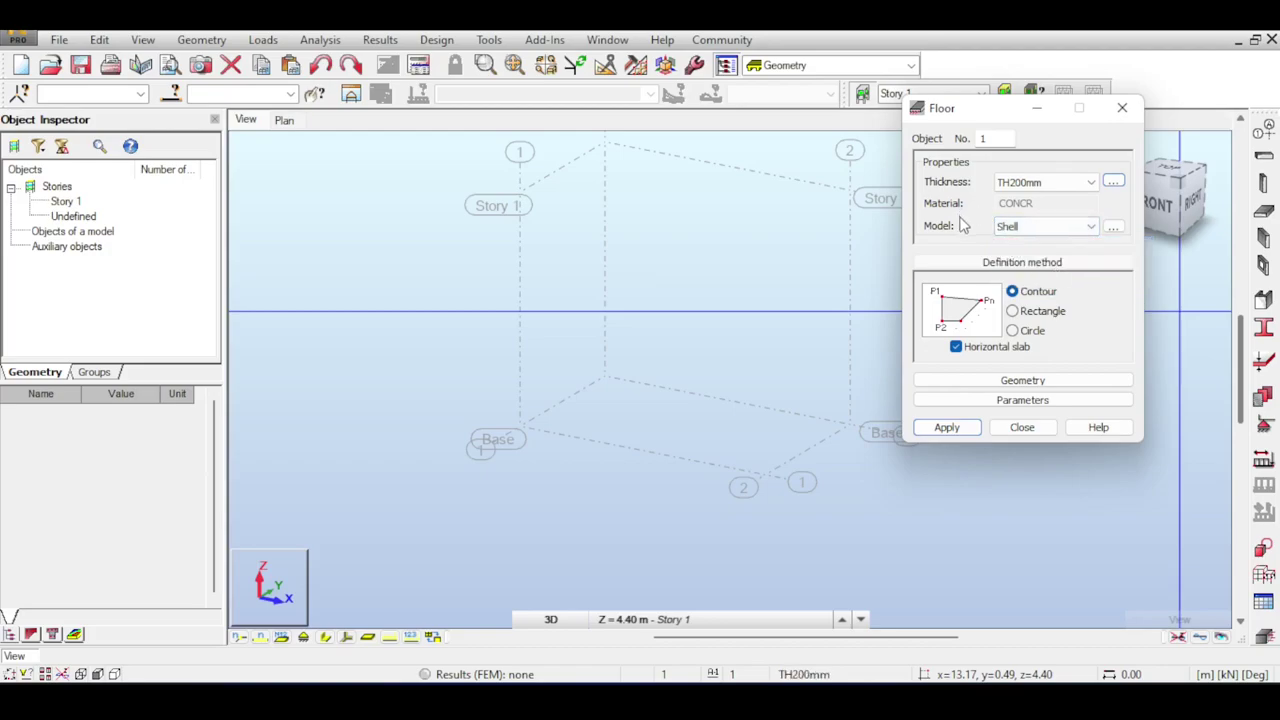
pyautogui.click(1010, 227)
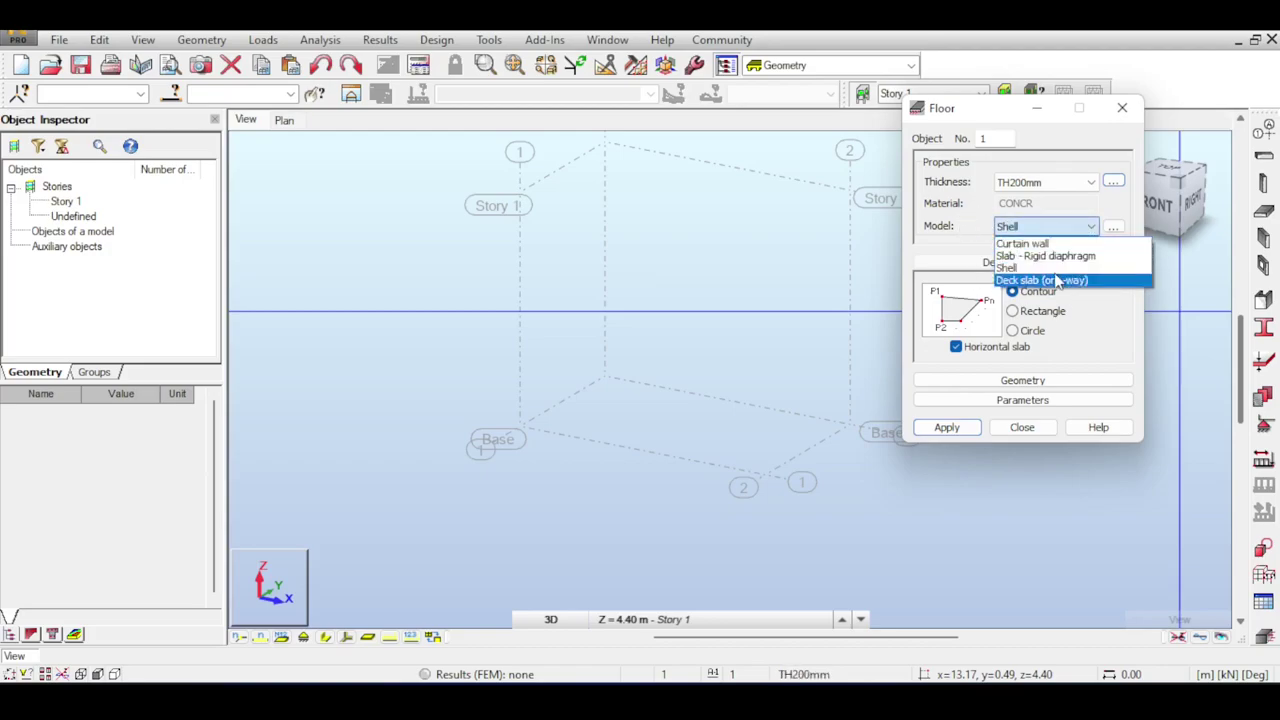
pyautogui.click(953, 226)
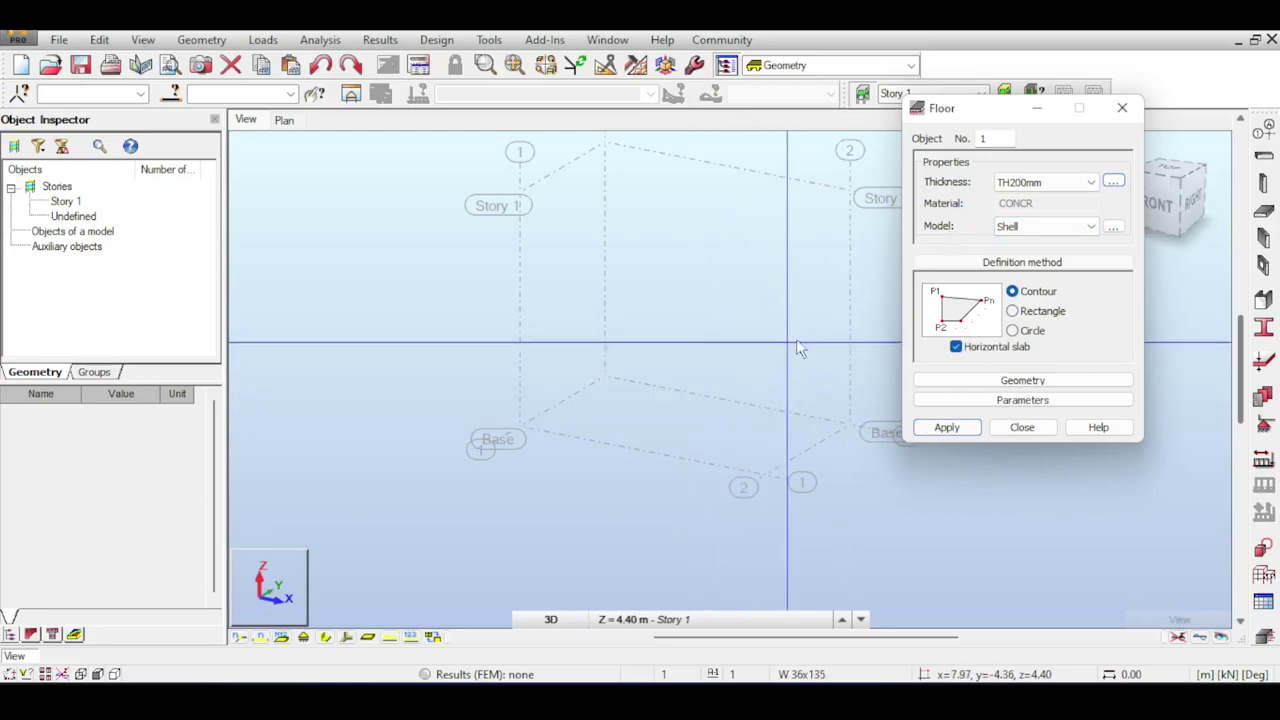
pyautogui.click(1027, 232)
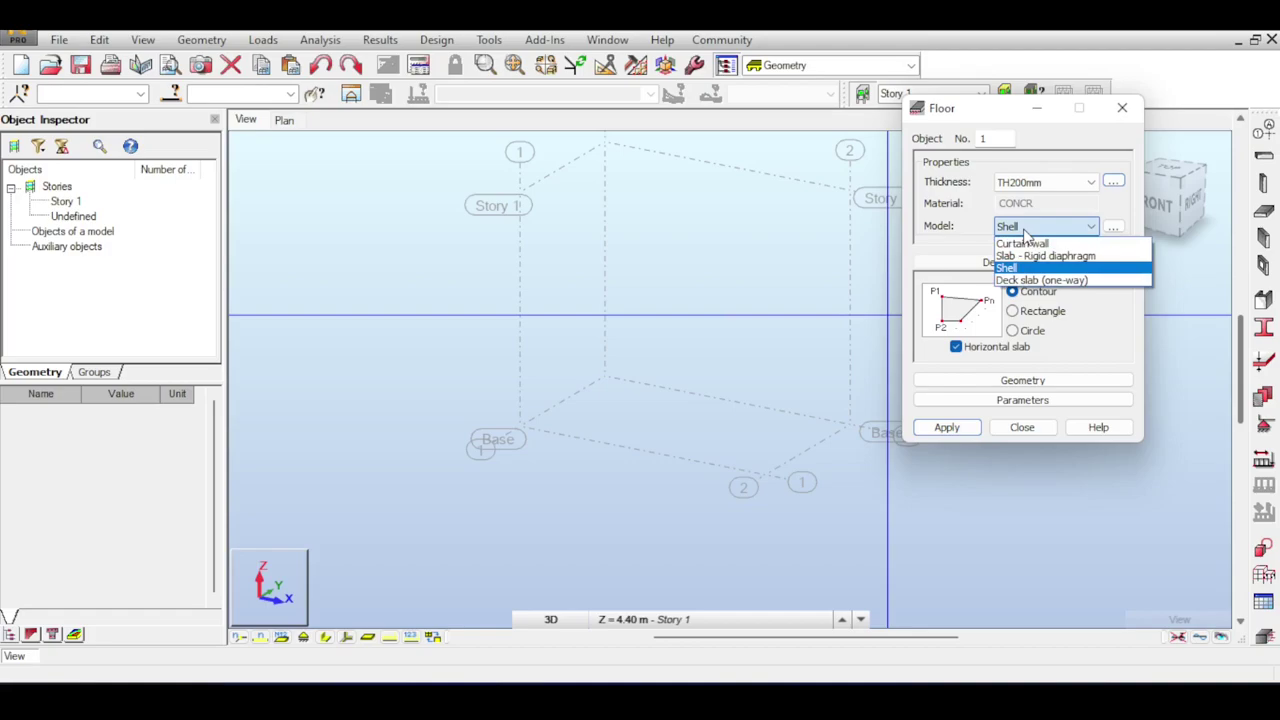
pyautogui.click(1024, 231)
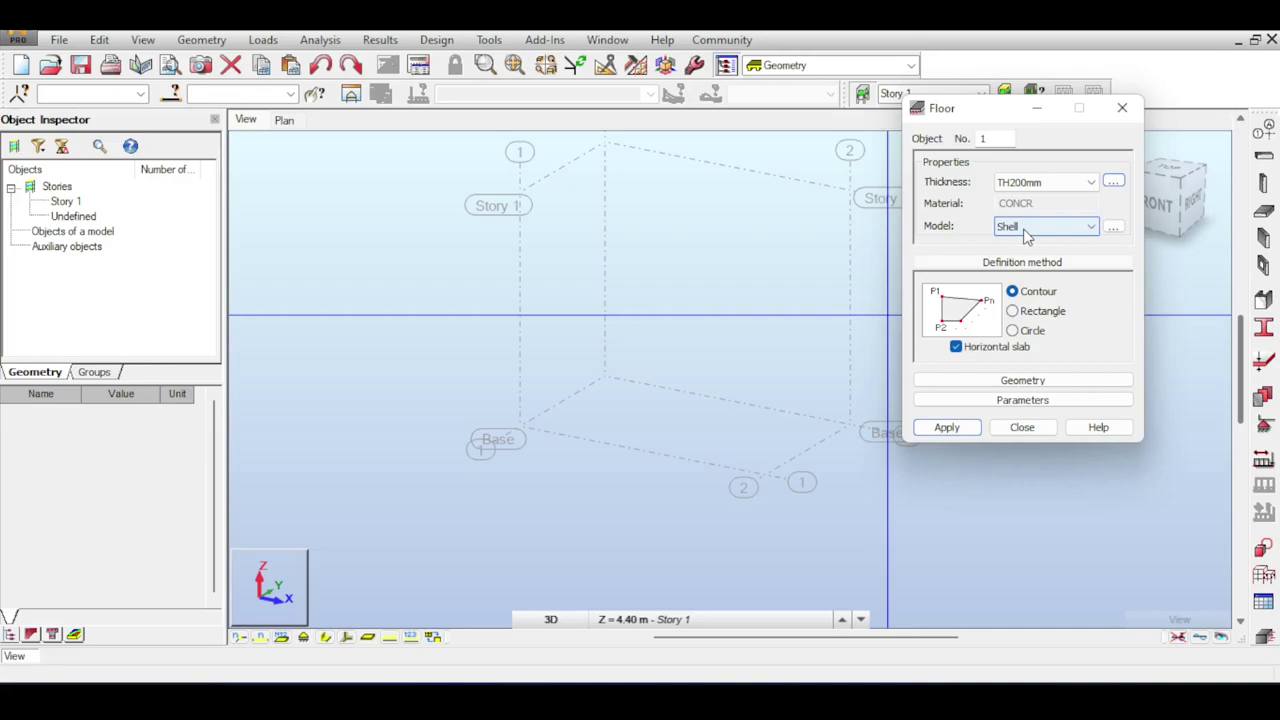
# Examine the Shell model's finite element, node stiffening and load transfer settings, and close them without changes.
pyautogui.click(1265, 575)
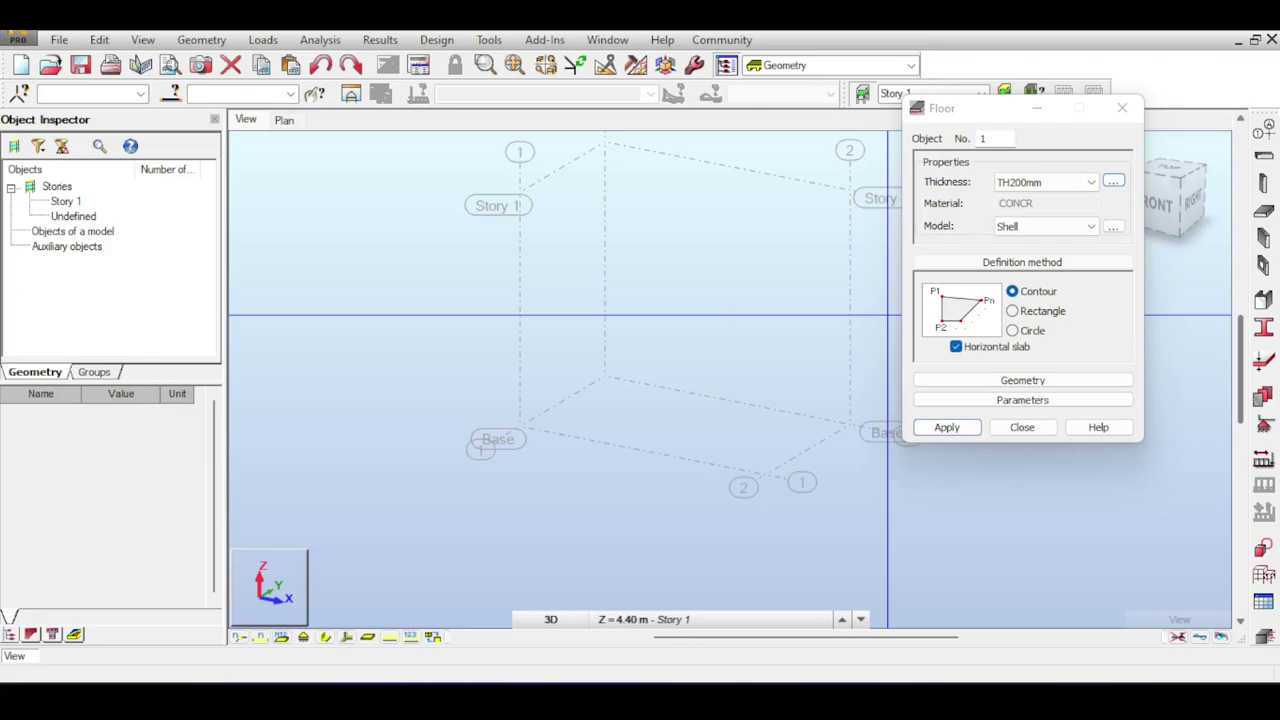
pyautogui.click(1113, 226)
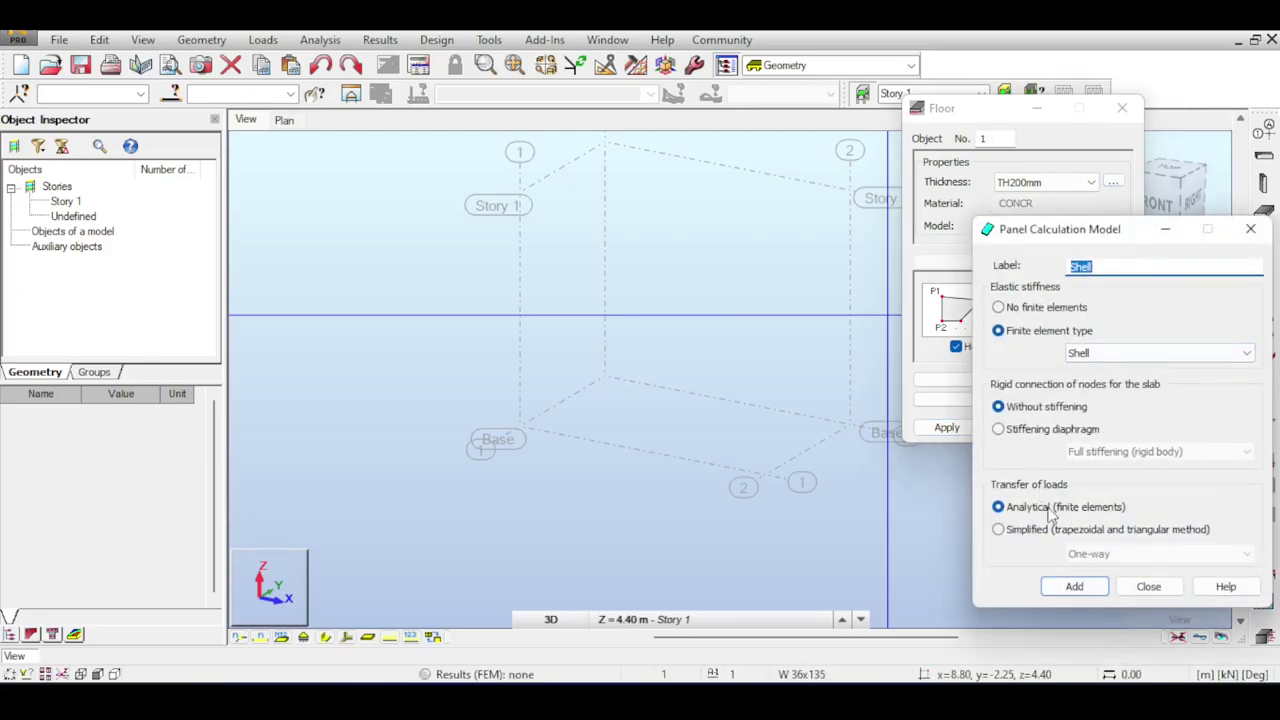
pyautogui.moveTo(1074, 238); pyautogui.dragTo(892, 189)
pyautogui.click(1066, 180)
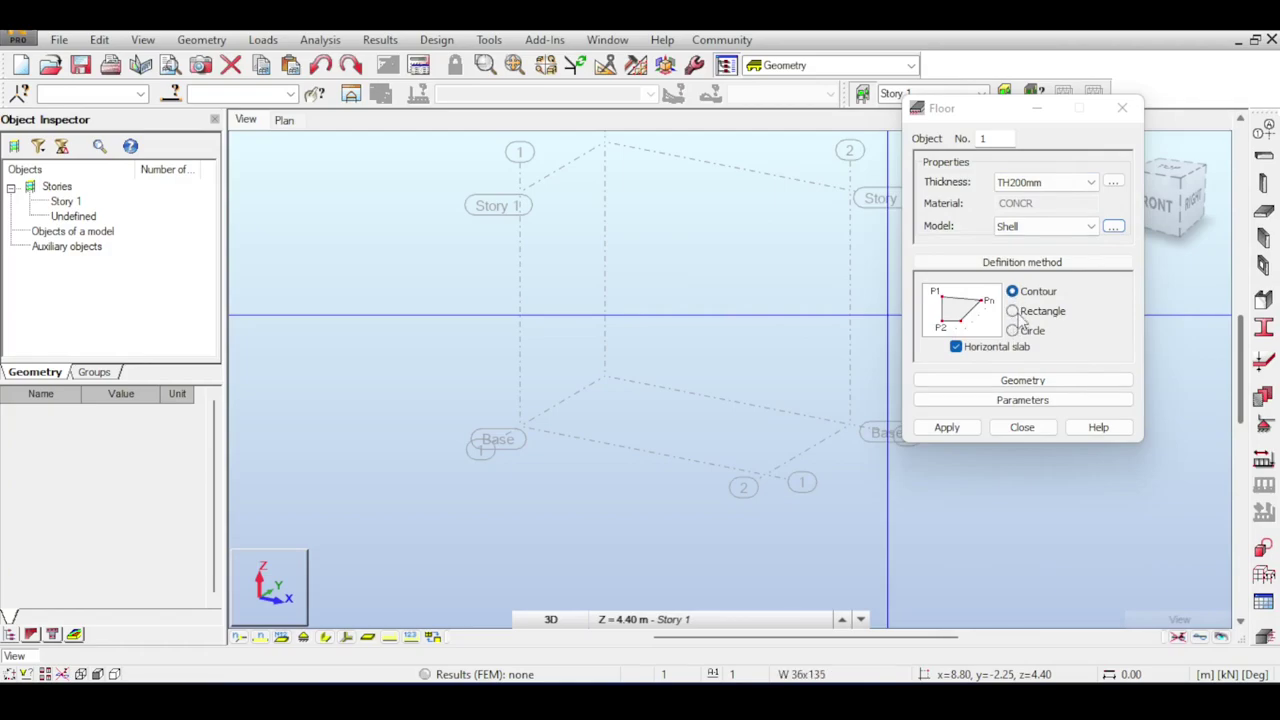
# Draw a triangular floor by contour through the base points (0,0), (5,0) and (0,3), and delete it.
pyautogui.click(522, 427)
pyautogui.click(850, 425)
pyautogui.click(764, 474)
pyautogui.click(605, 377)
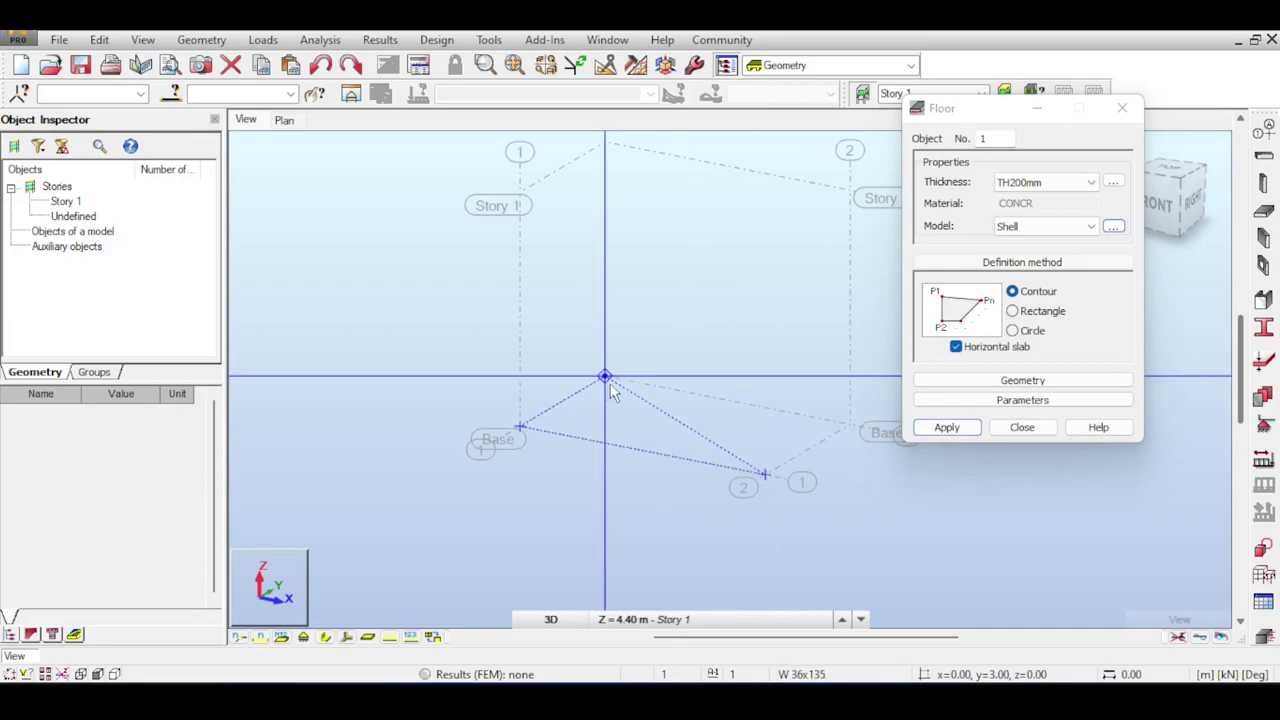
pyautogui.click(518, 428)
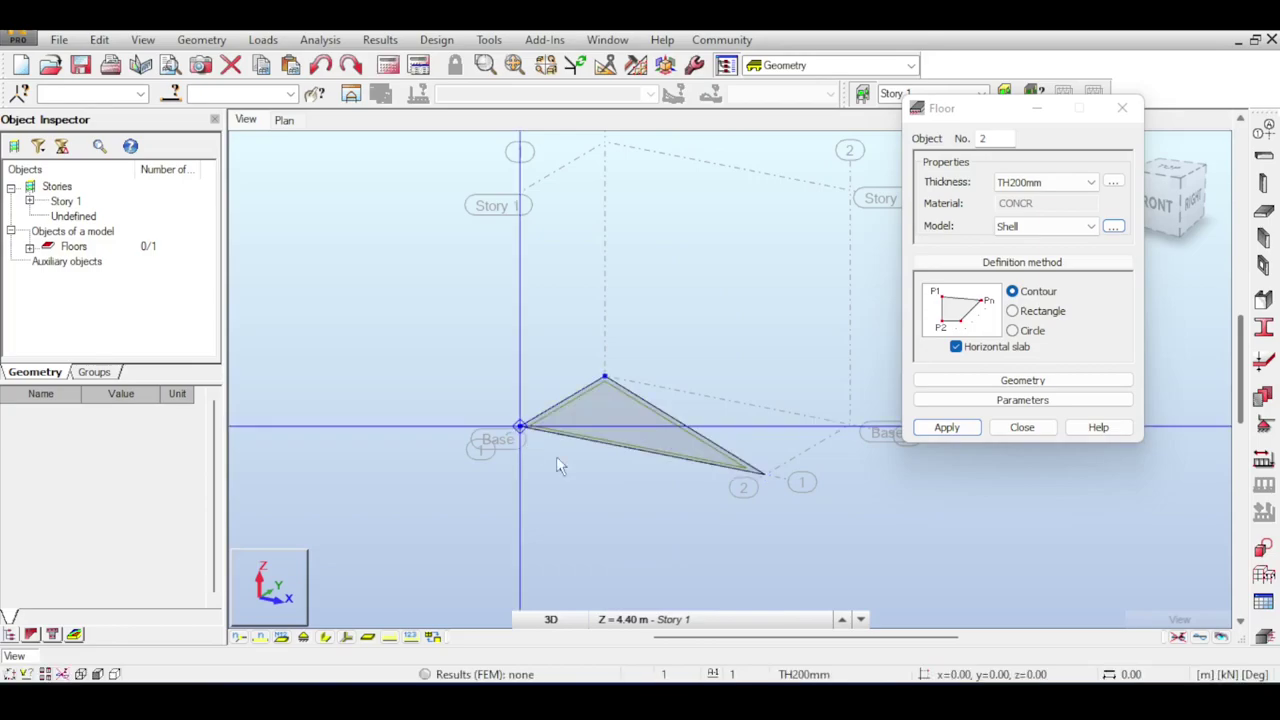
pyautogui.click(1010, 430)
pyautogui.moveTo(692, 359); pyautogui.dragTo(487, 472)
pyautogui.press('Delete')
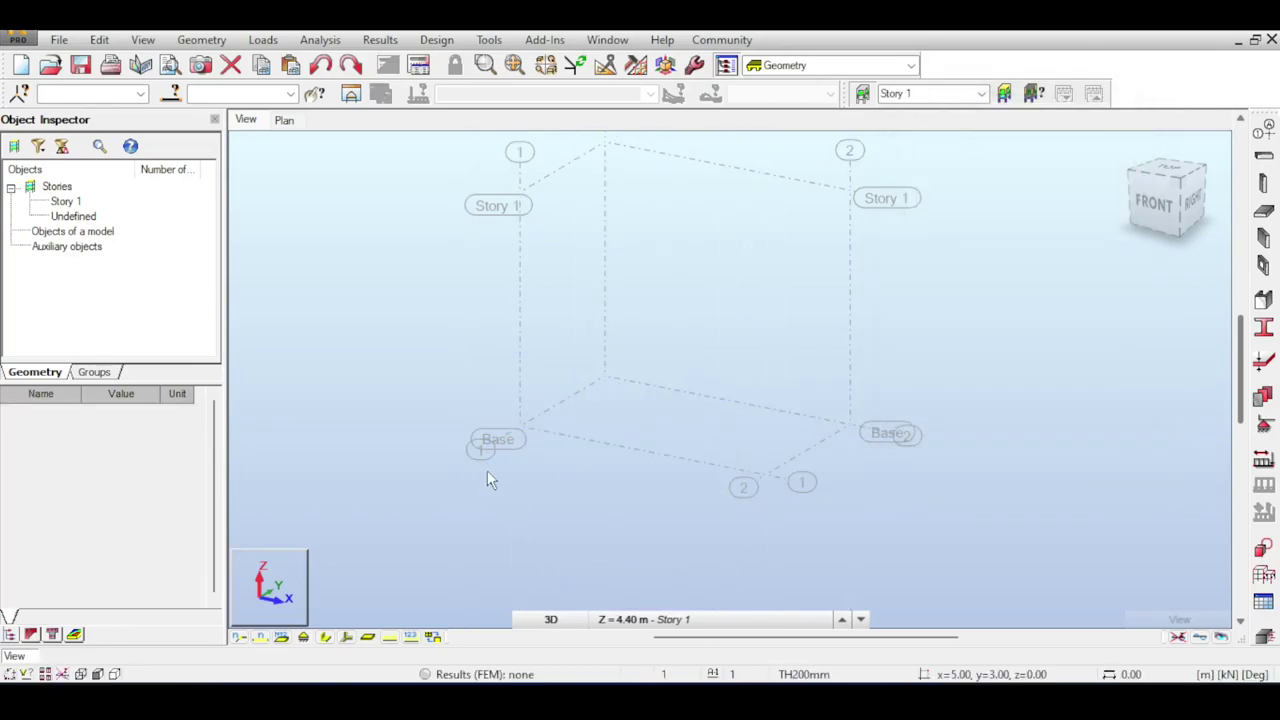
# Draw a 5 x 3 m floor over the base grid with the Rectangle definition method, and delete it.
pyautogui.click(1264, 213)
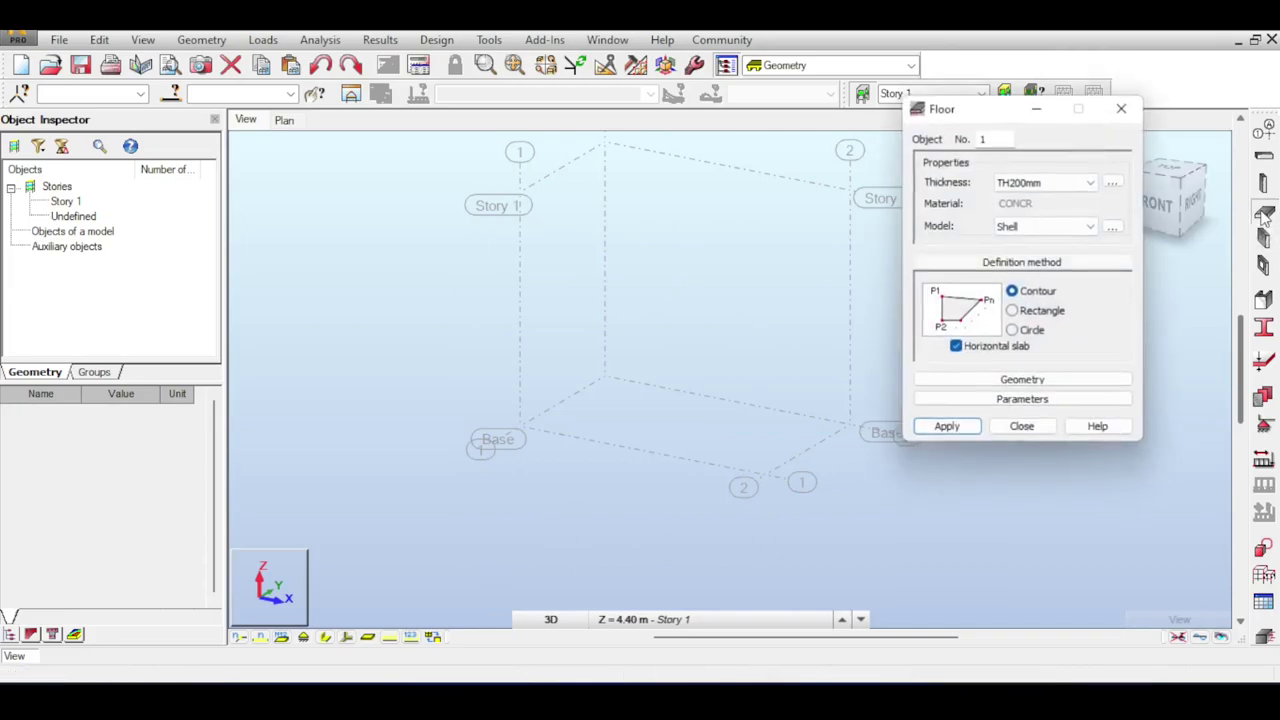
pyautogui.click(1013, 311)
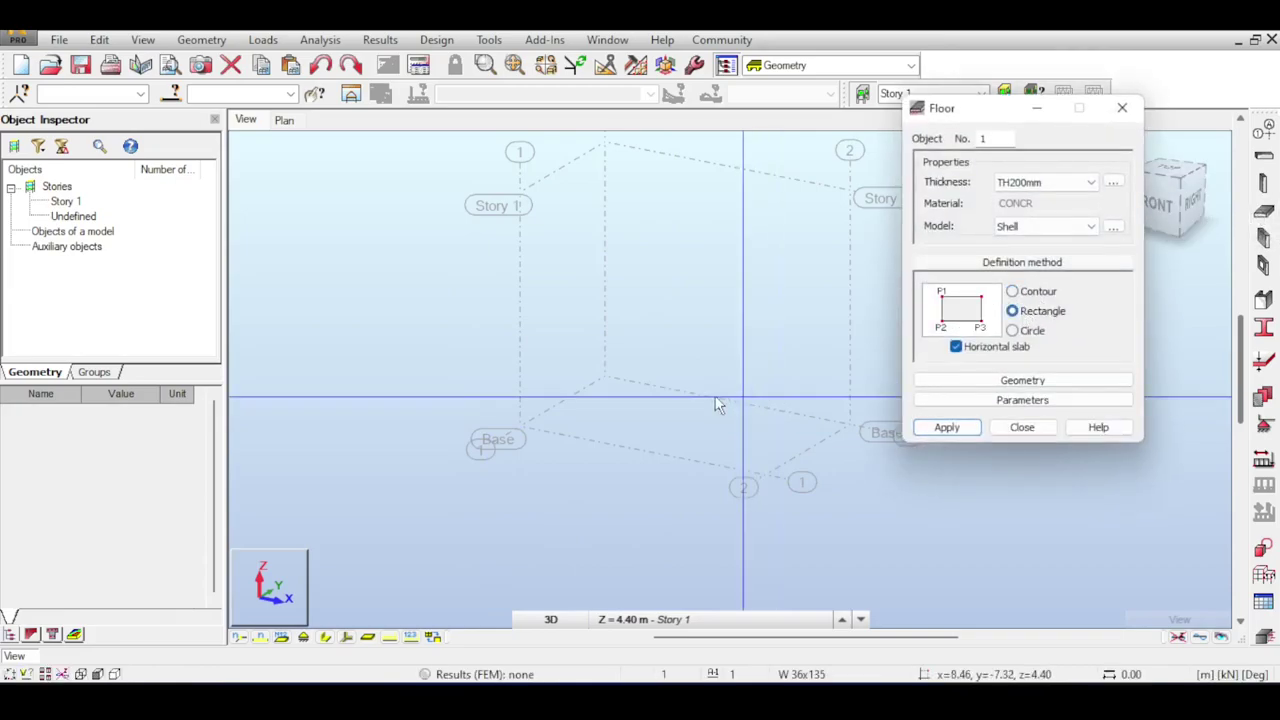
pyautogui.click(509, 425)
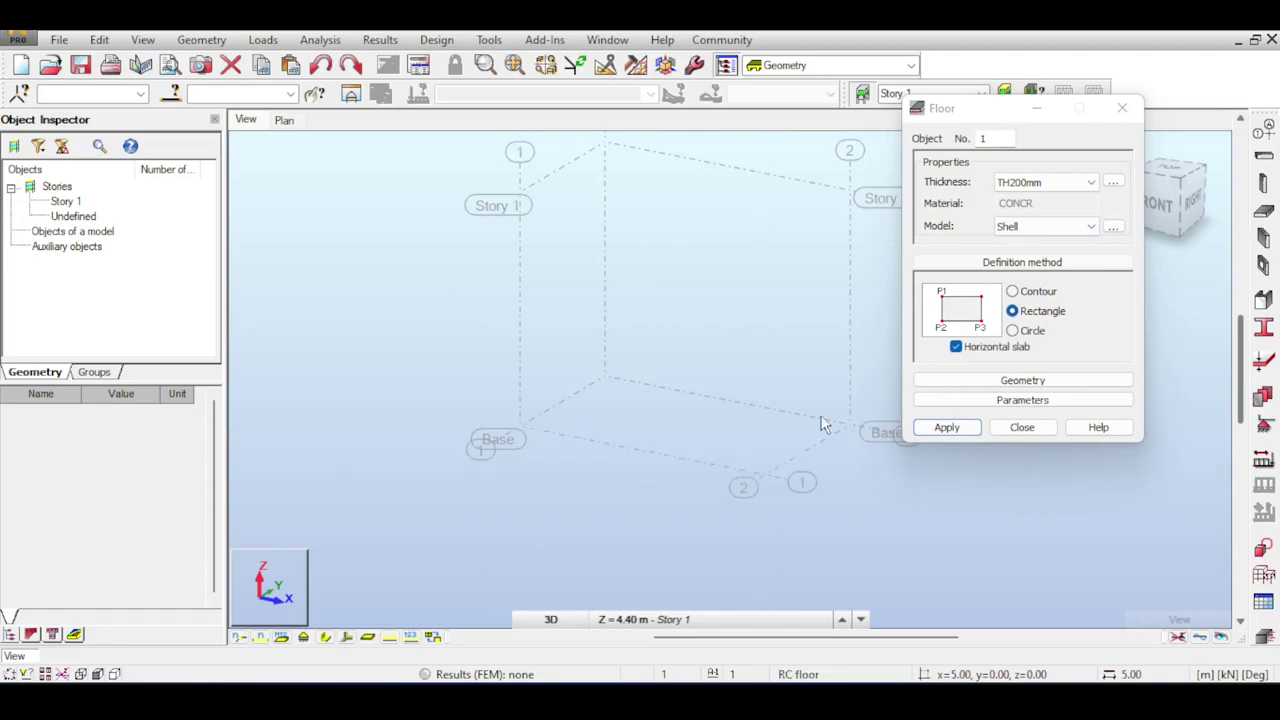
pyautogui.click(846, 424)
pyautogui.press('Escape')
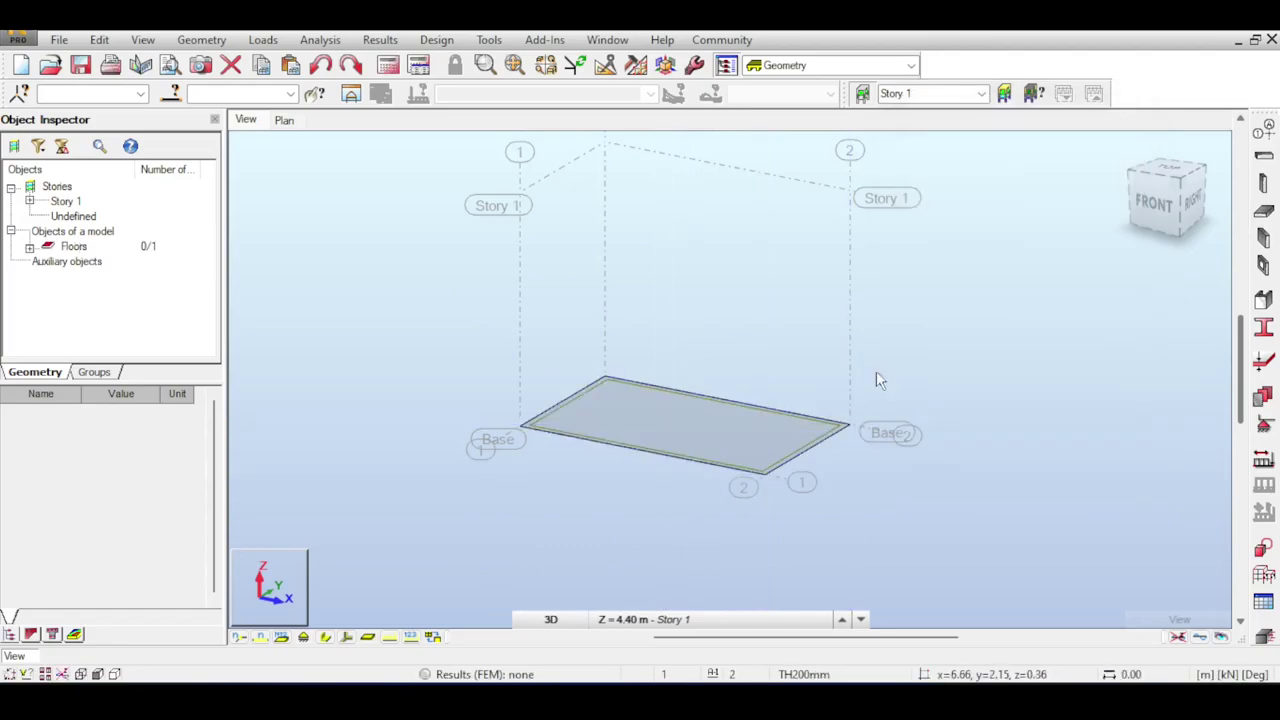
pyautogui.click(636, 447)
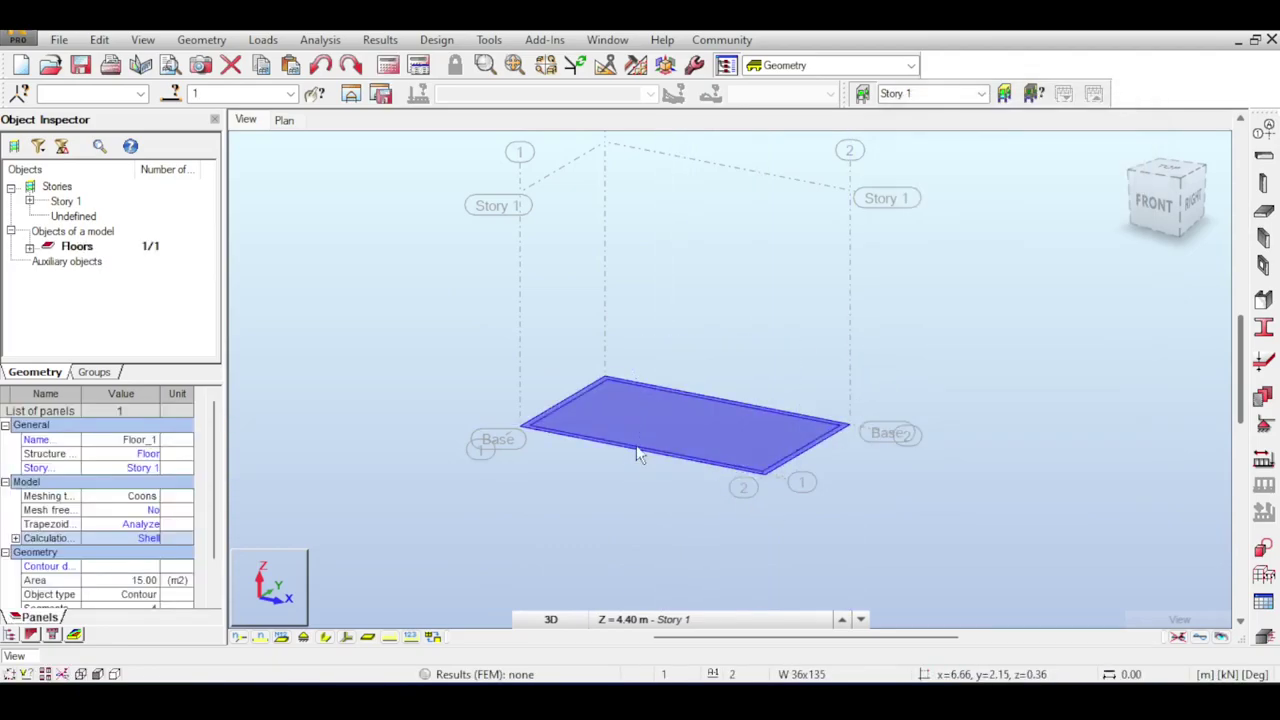
pyautogui.press('Delete')
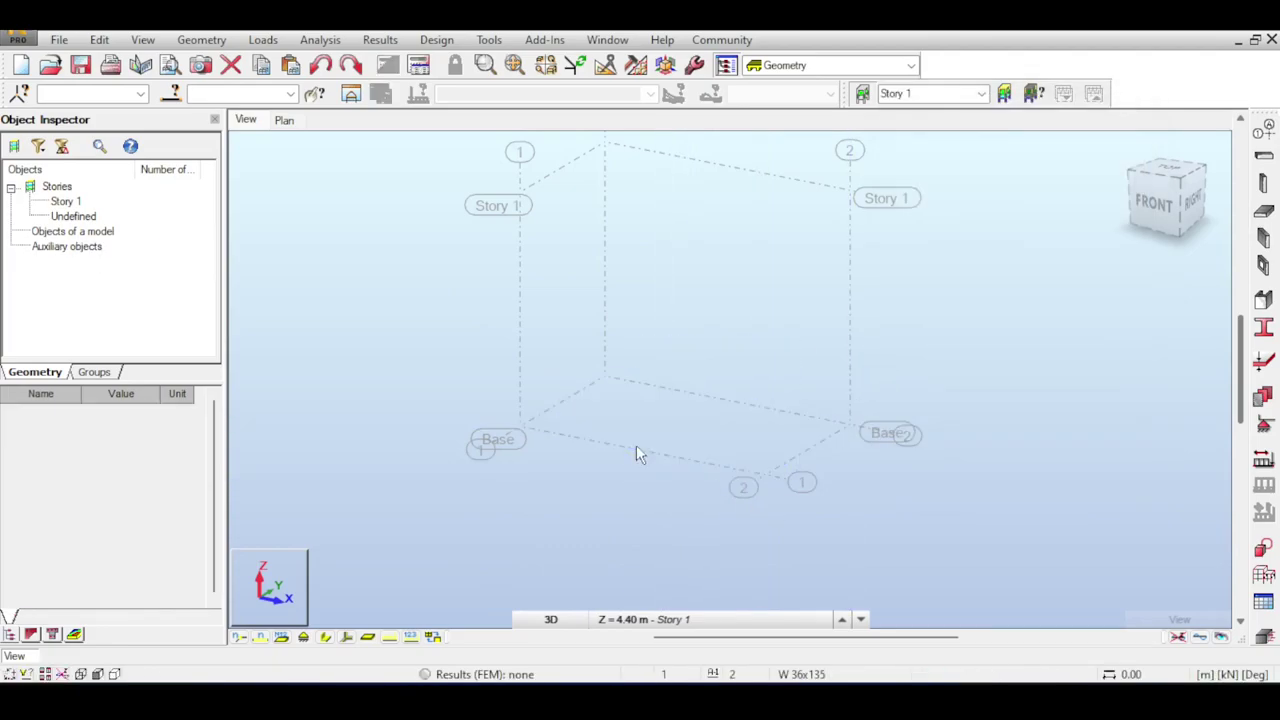
# Draw a TH200mm shell floor by contour through the four base grid corners, starting and closing at the origin.
pyautogui.click(1262, 212)
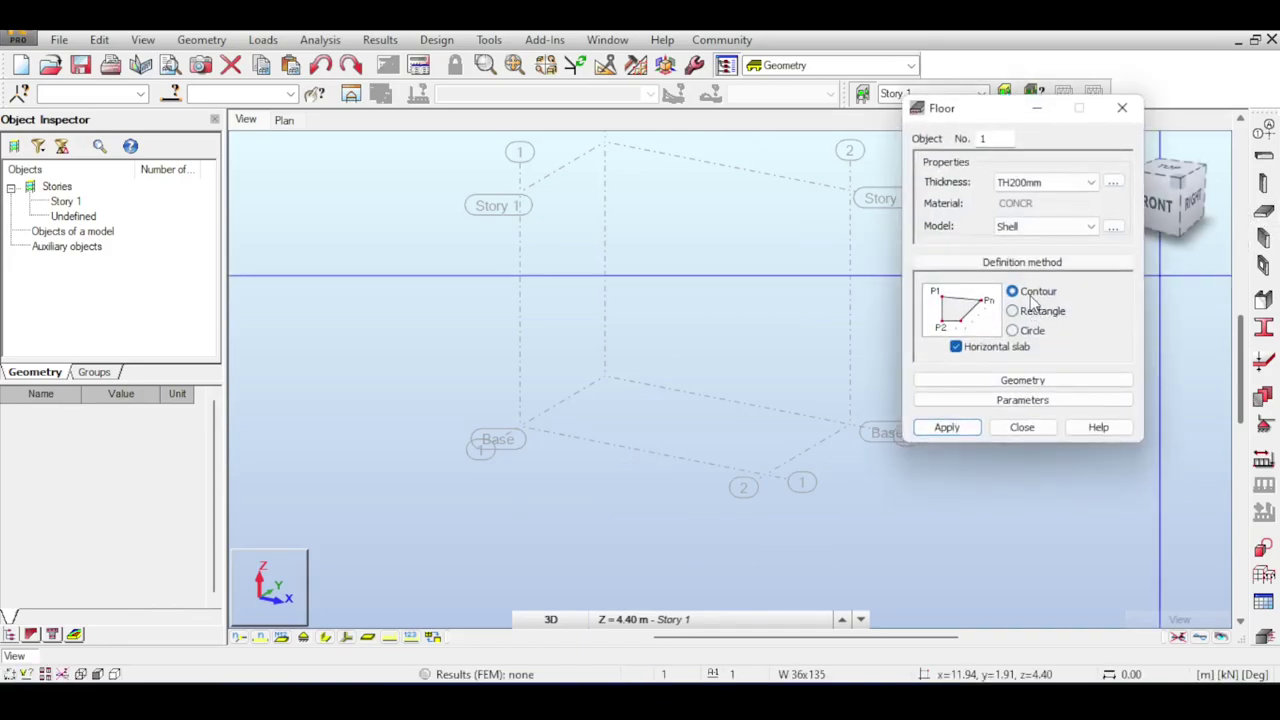
pyautogui.click(520, 427)
pyautogui.click(849, 427)
pyautogui.click(752, 484)
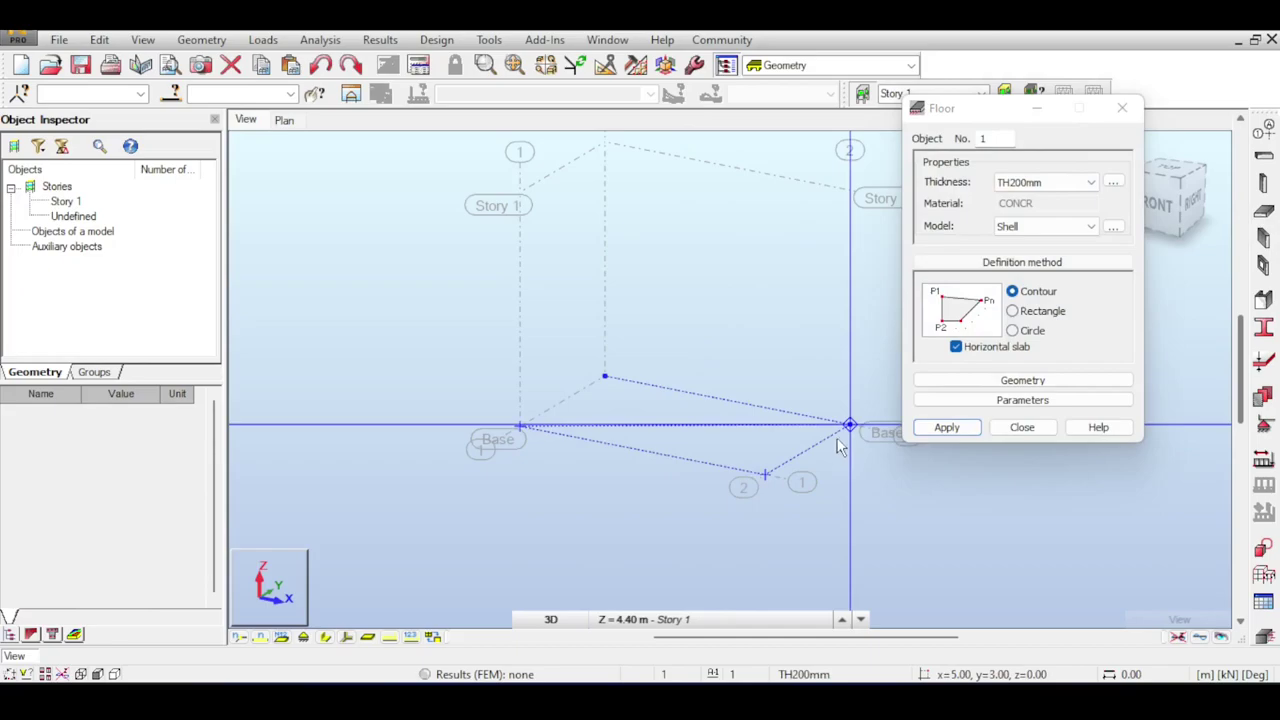
pyautogui.click(606, 380)
pyautogui.click(533, 423)
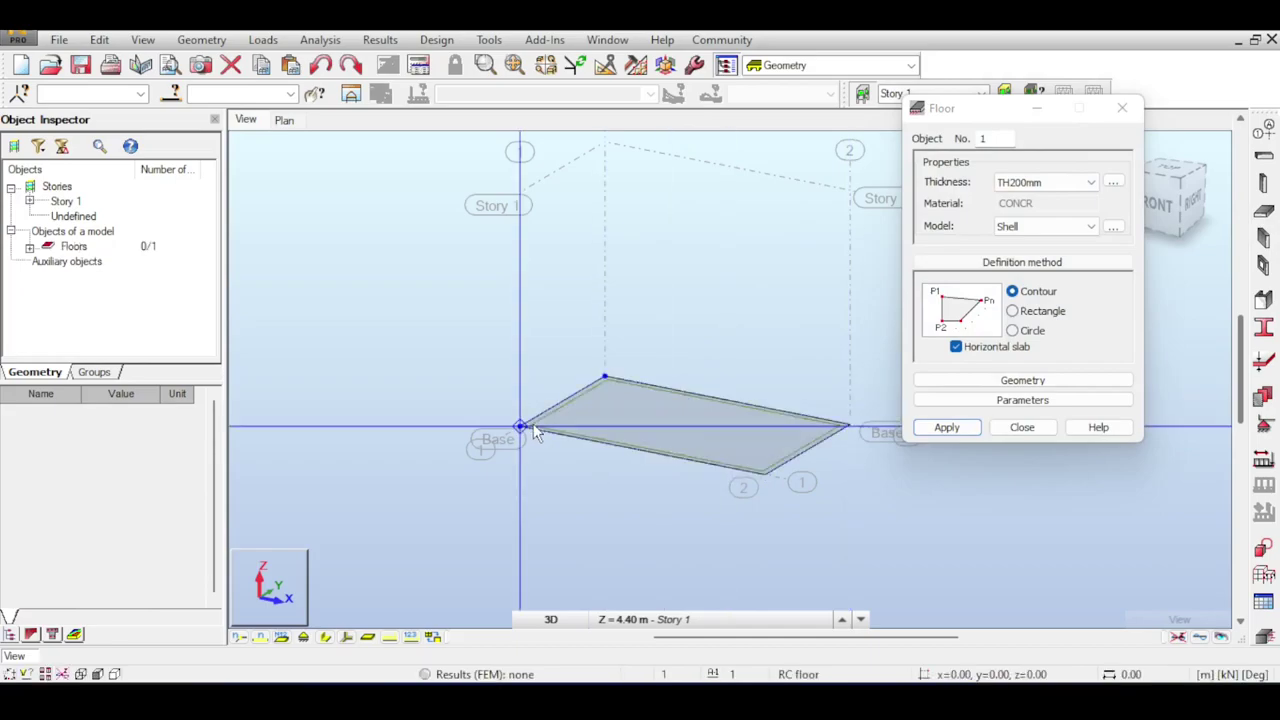
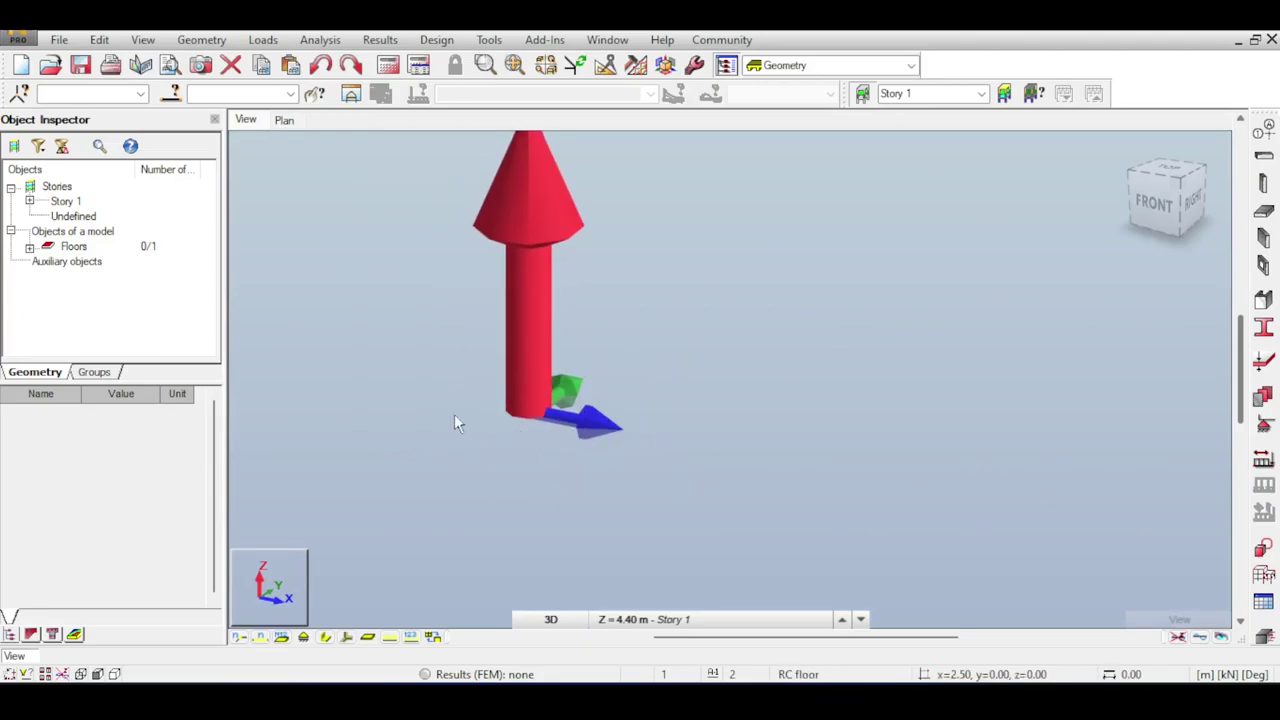
# Examine the local axes of the contour floor and delete the floor.
pyautogui.scroll(-5, 572, 418)
pyautogui.scroll(5, 557, 400)
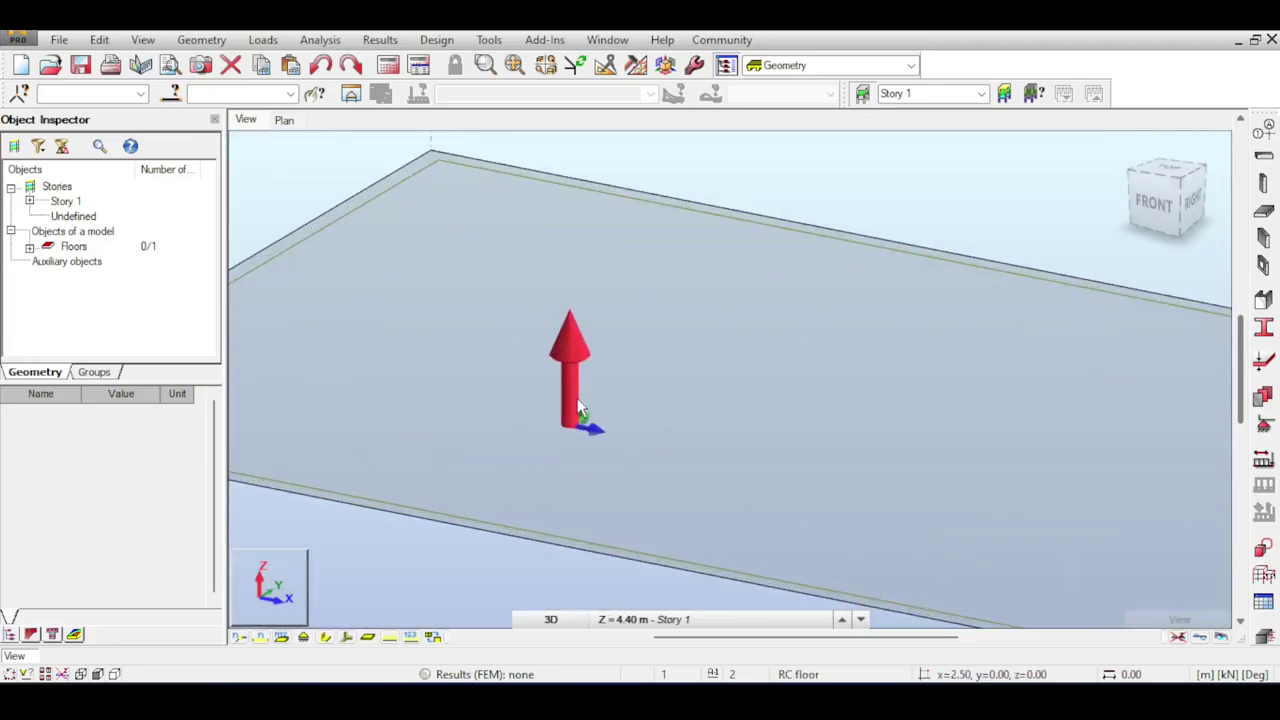
pyautogui.scroll(-5, 612, 450)
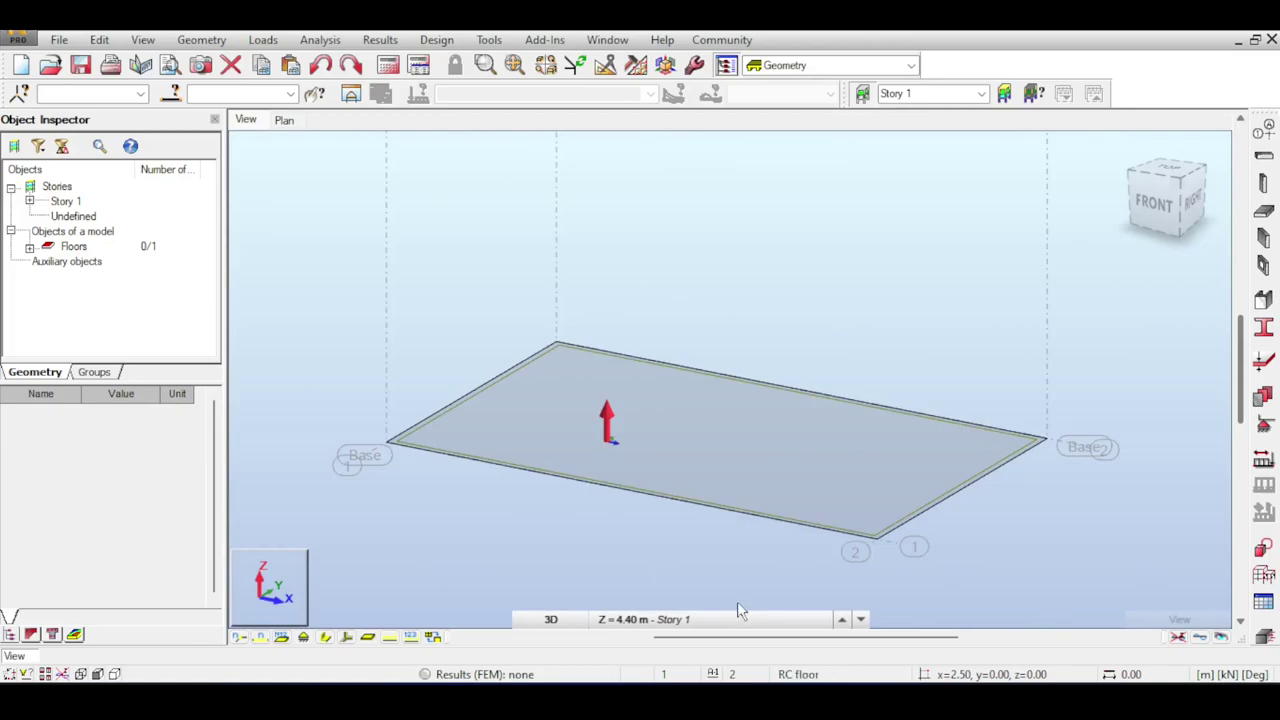
pyautogui.moveTo(737, 606); pyautogui.dragTo(650, 614, button='middle')
pyautogui.moveTo(894, 371); pyautogui.dragTo(703, 509)
pyautogui.press('Delete')
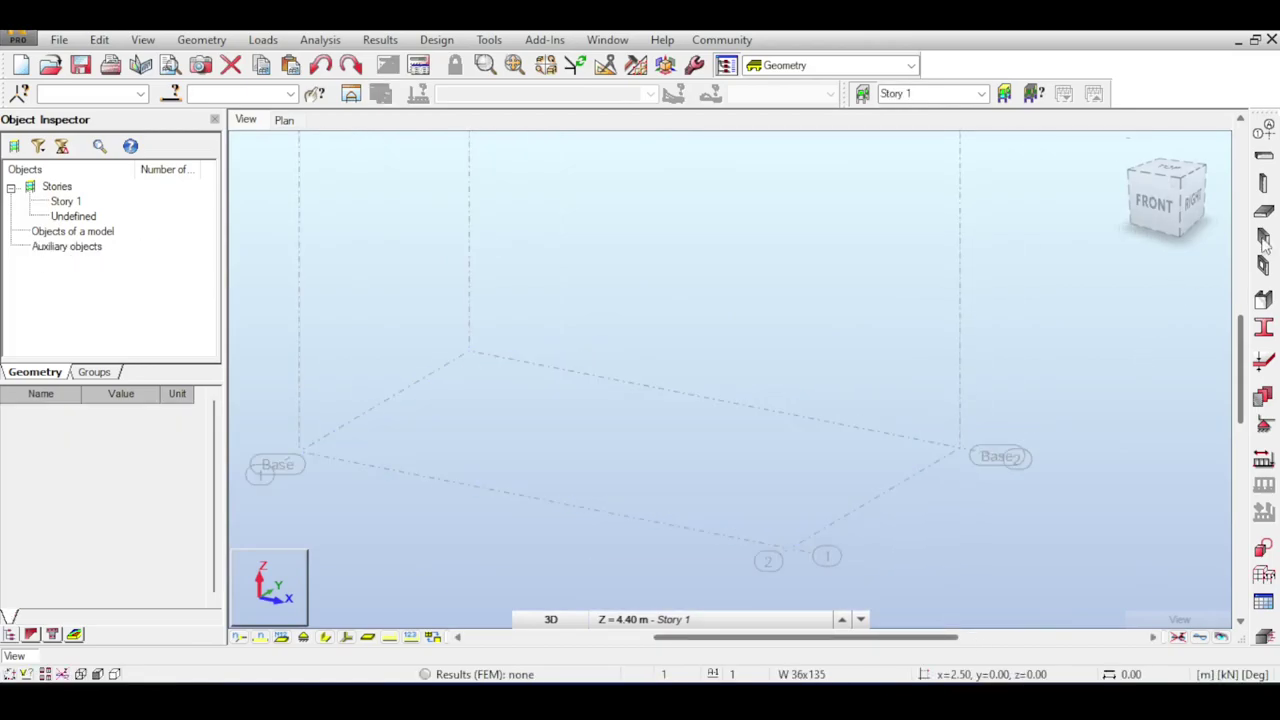
# Draw a floor with the Rectangle definition method over the base grid, picking (5,0) first and (5,3) second so its local x axis follows global Y.
pyautogui.click(1263, 211)
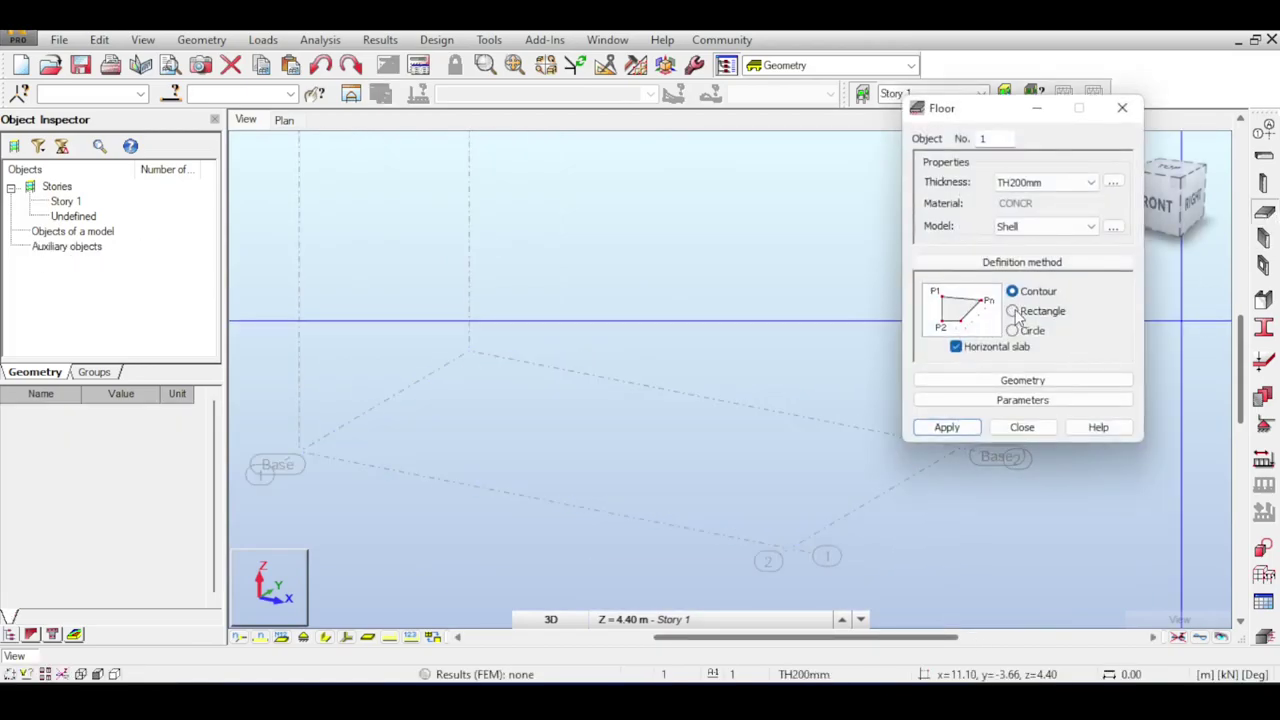
pyautogui.click(1013, 311)
pyautogui.moveTo(764, 379); pyautogui.dragTo(741, 288, button='middle')
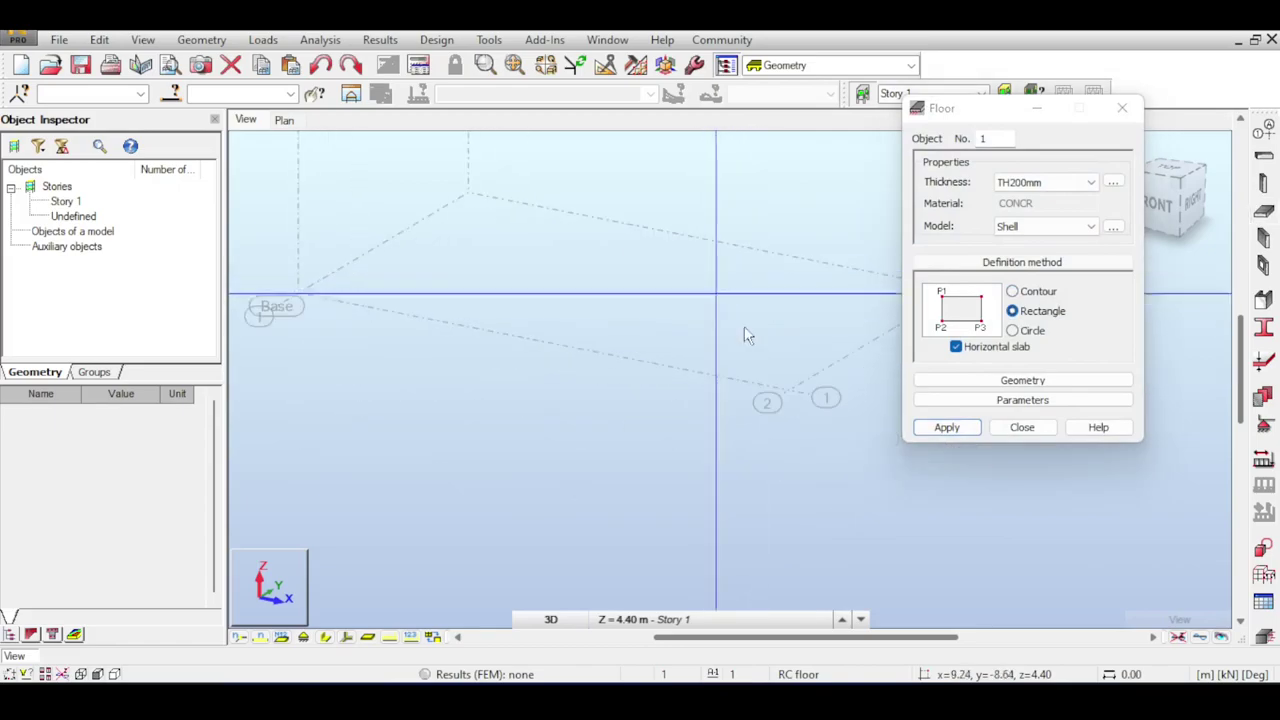
pyautogui.moveTo(744, 336); pyautogui.dragTo(651, 386, button='middle')
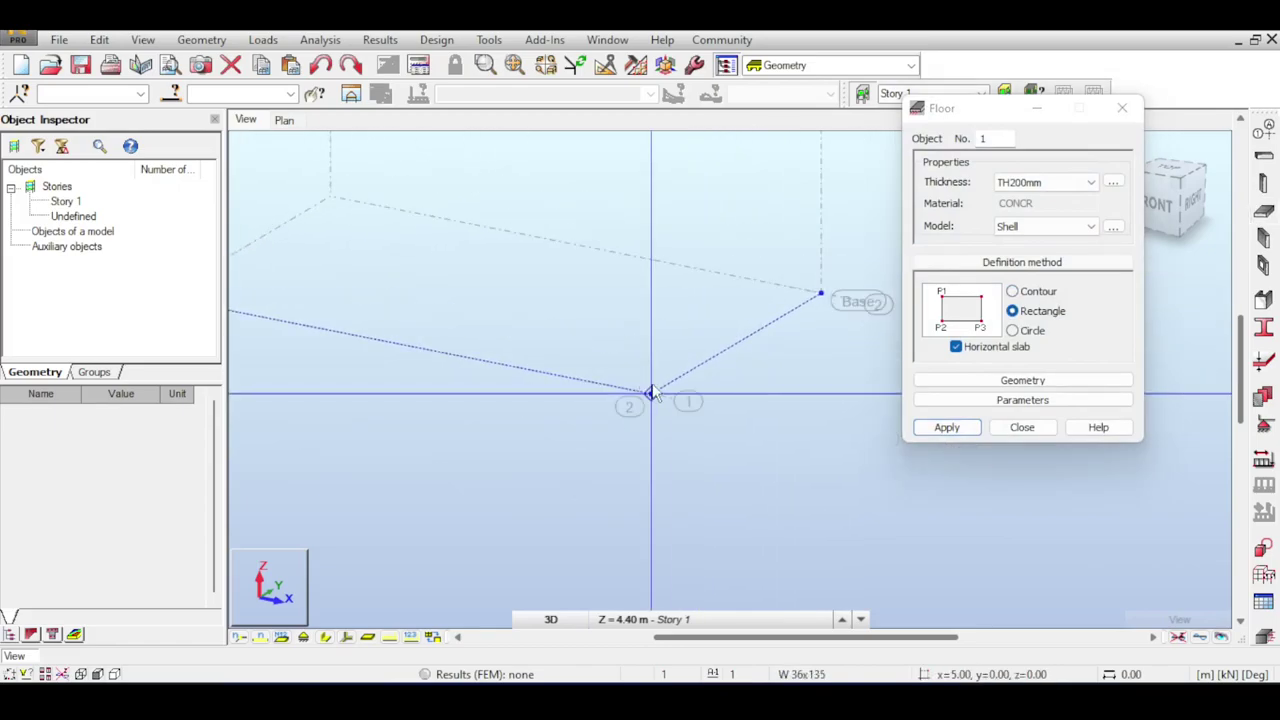
pyautogui.click(651, 393)
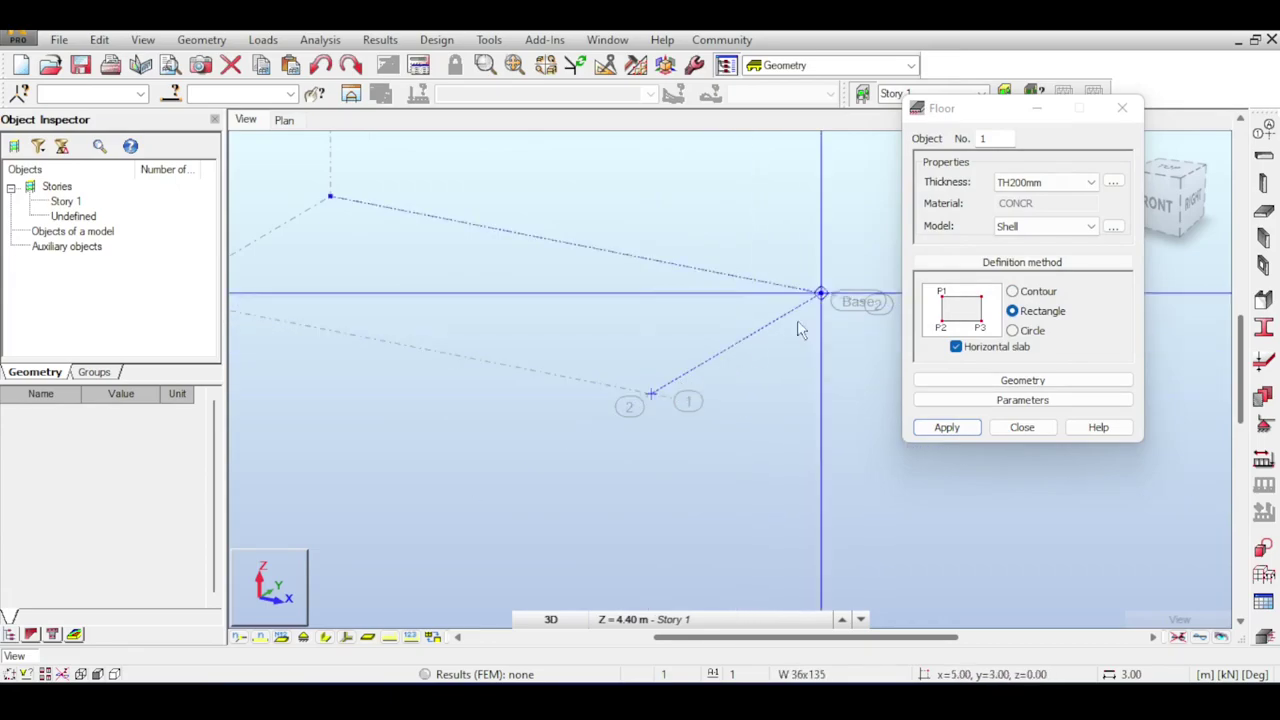
pyautogui.click(820, 294)
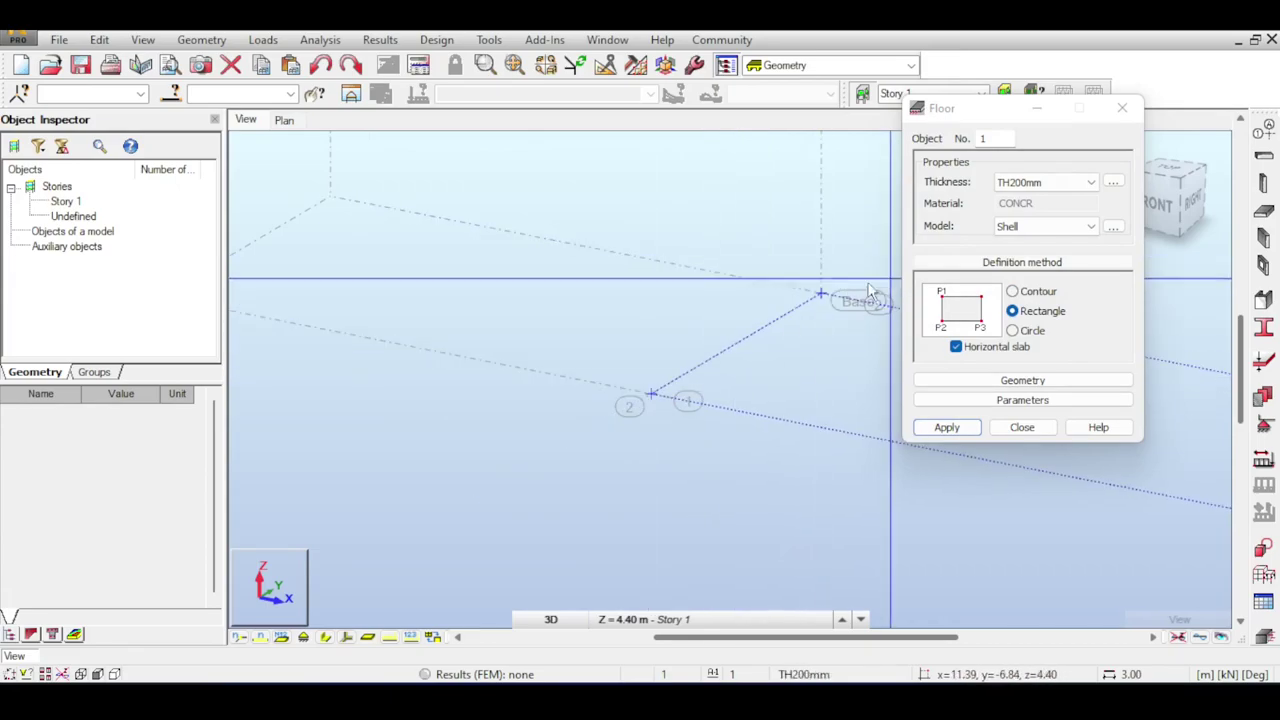
pyautogui.moveTo(824, 296); pyautogui.dragTo(594, 222, button='middle')
pyautogui.click(587, 223)
# Inspect the local axes of the rectangular floor, close the floor definition and delete the floor.
pyautogui.scroll(5, 613, 244)
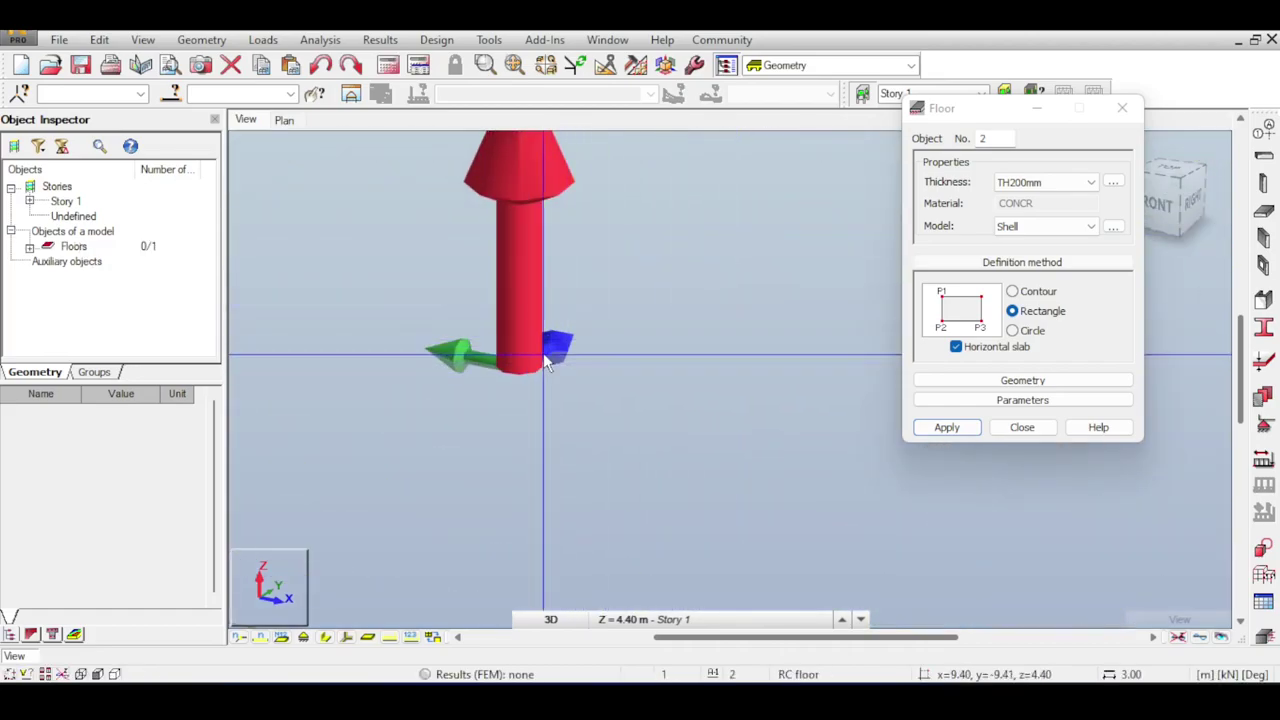
pyautogui.scroll(-5, 543, 355)
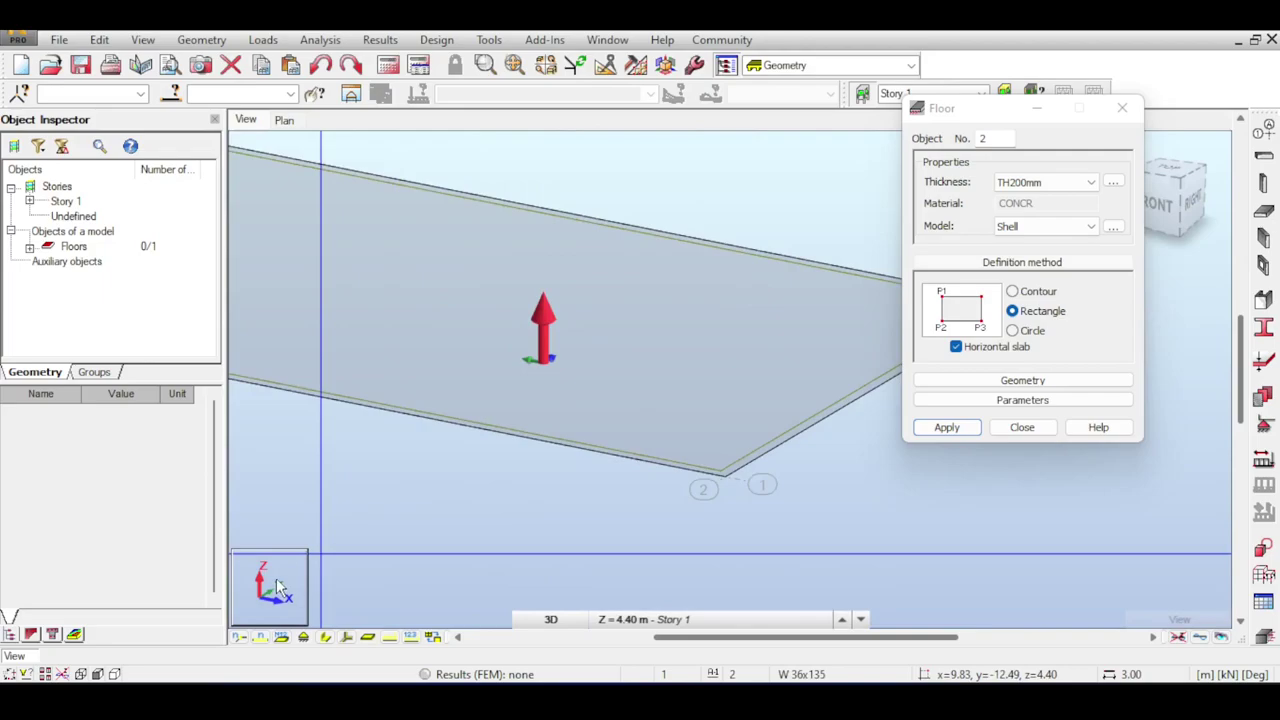
pyautogui.scroll(-3, 498, 418)
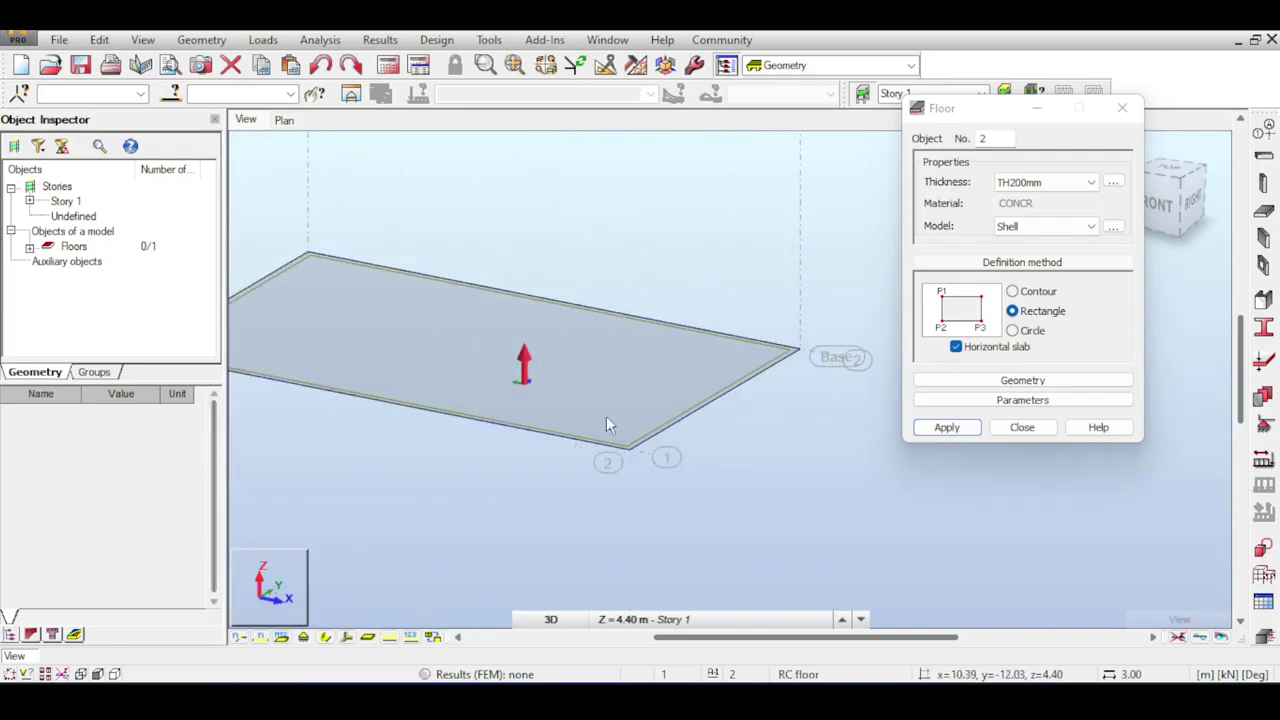
pyautogui.moveTo(740, 410); pyautogui.dragTo(853, 396, button='middle')
pyautogui.click(1022, 427)
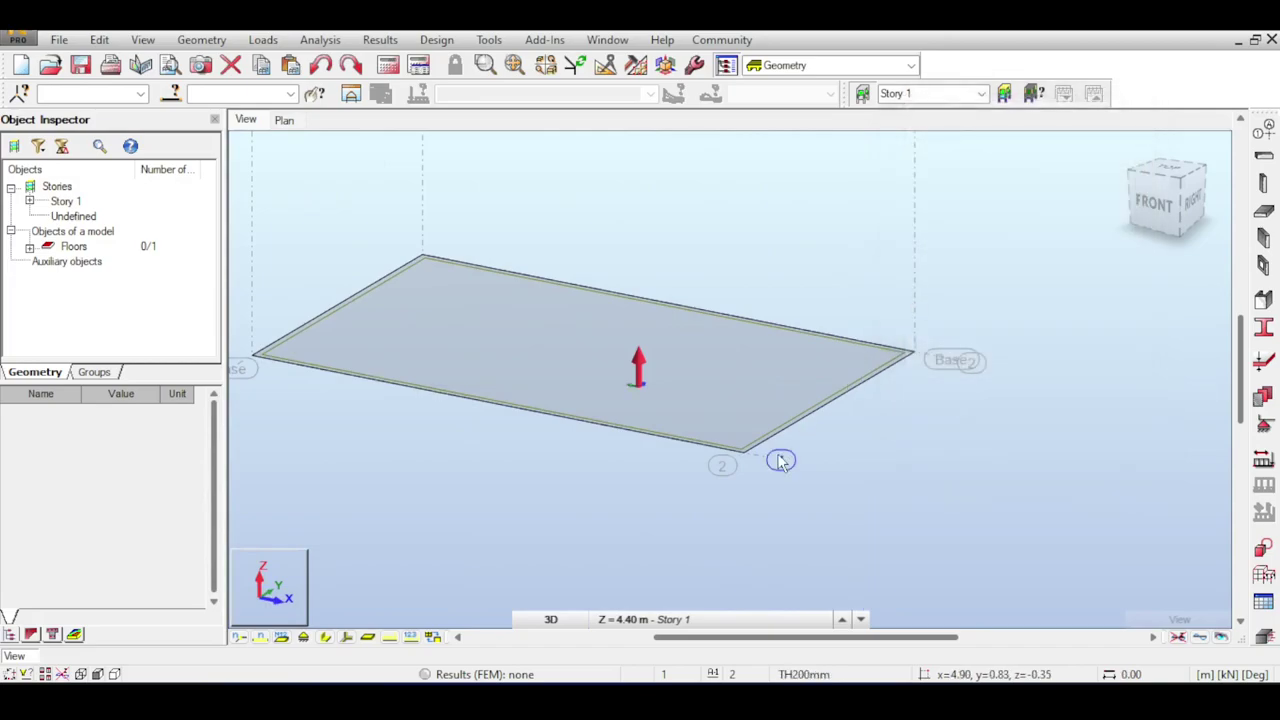
pyautogui.moveTo(830, 453); pyautogui.dragTo(747, 498, button='middle')
pyautogui.moveTo(834, 323); pyautogui.dragTo(714, 422)
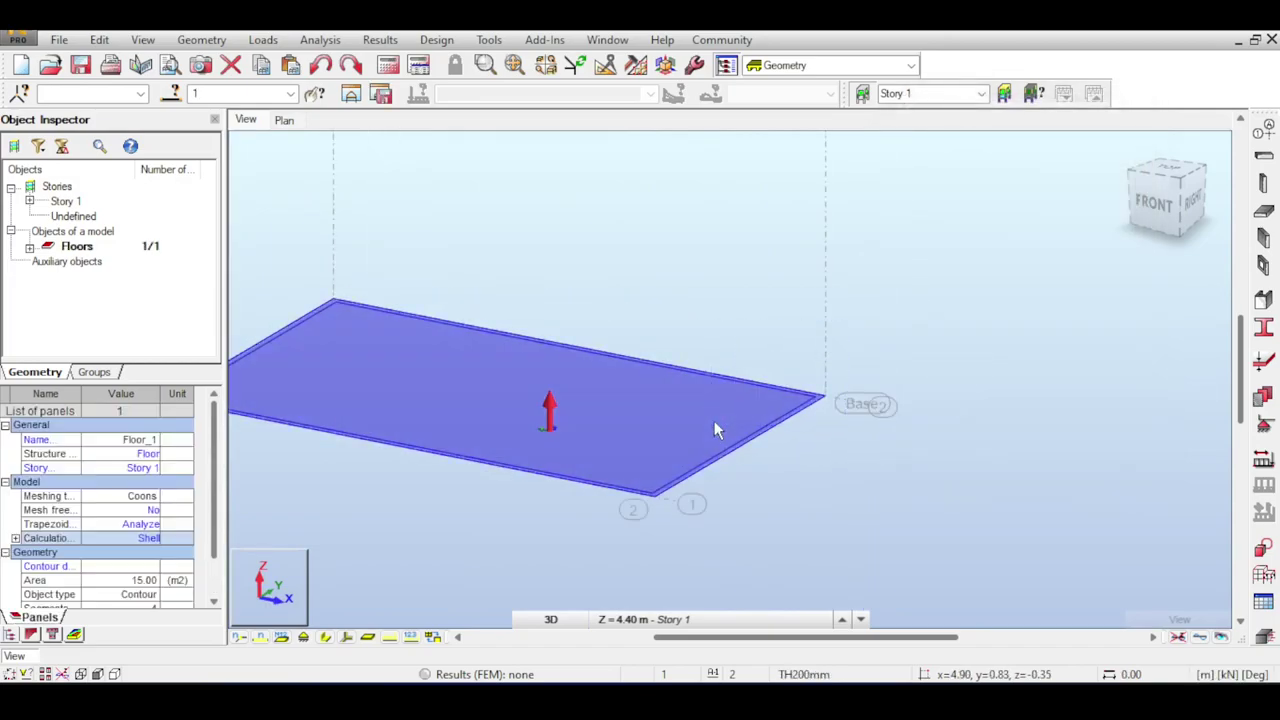
pyautogui.press('Delete')
# Draw the TH200mm shell floor by contour from the origin through (5,0), (5,3) and (0,3), and close the floor definition.
pyautogui.click(1263, 212)
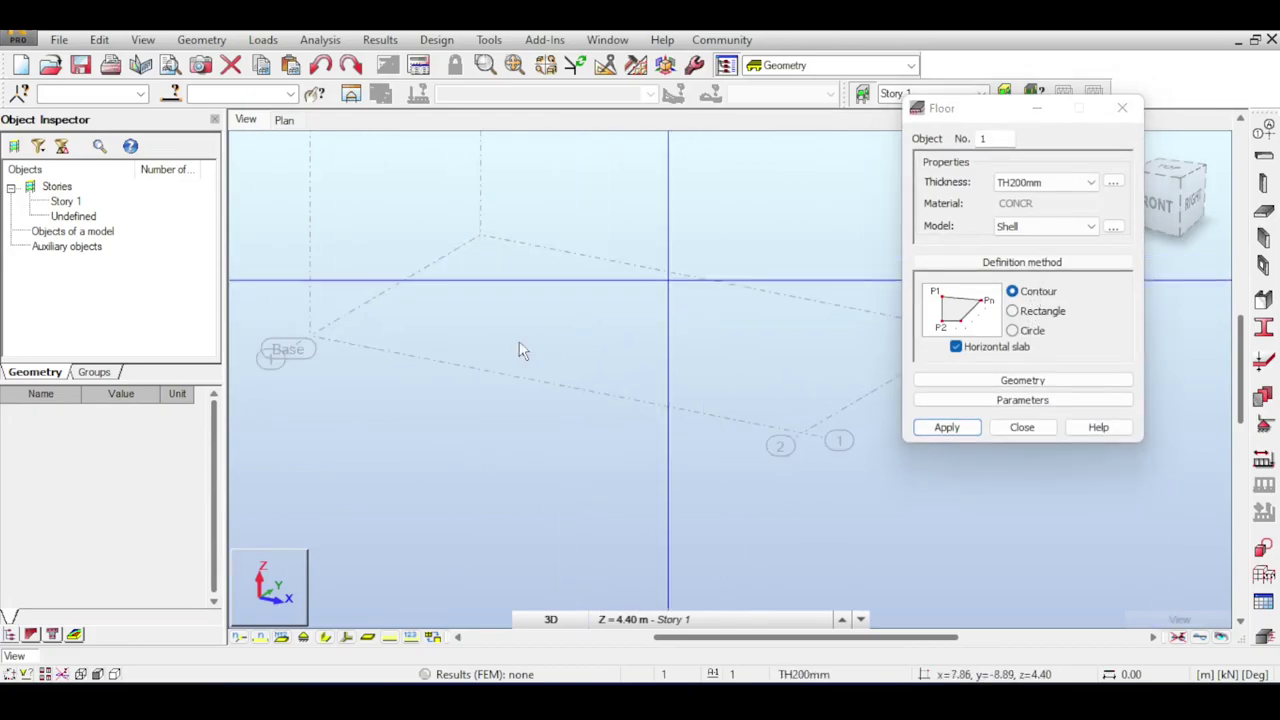
pyautogui.click(308, 338)
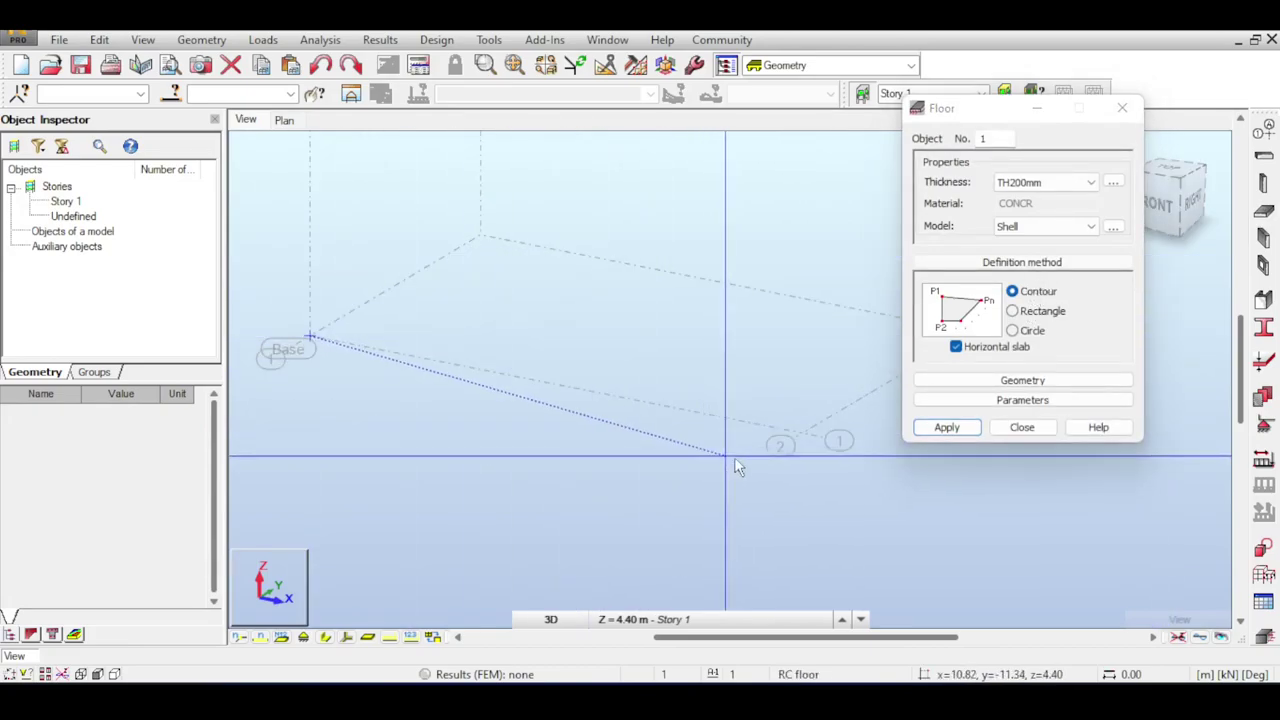
pyautogui.click(802, 433)
pyautogui.click(806, 362)
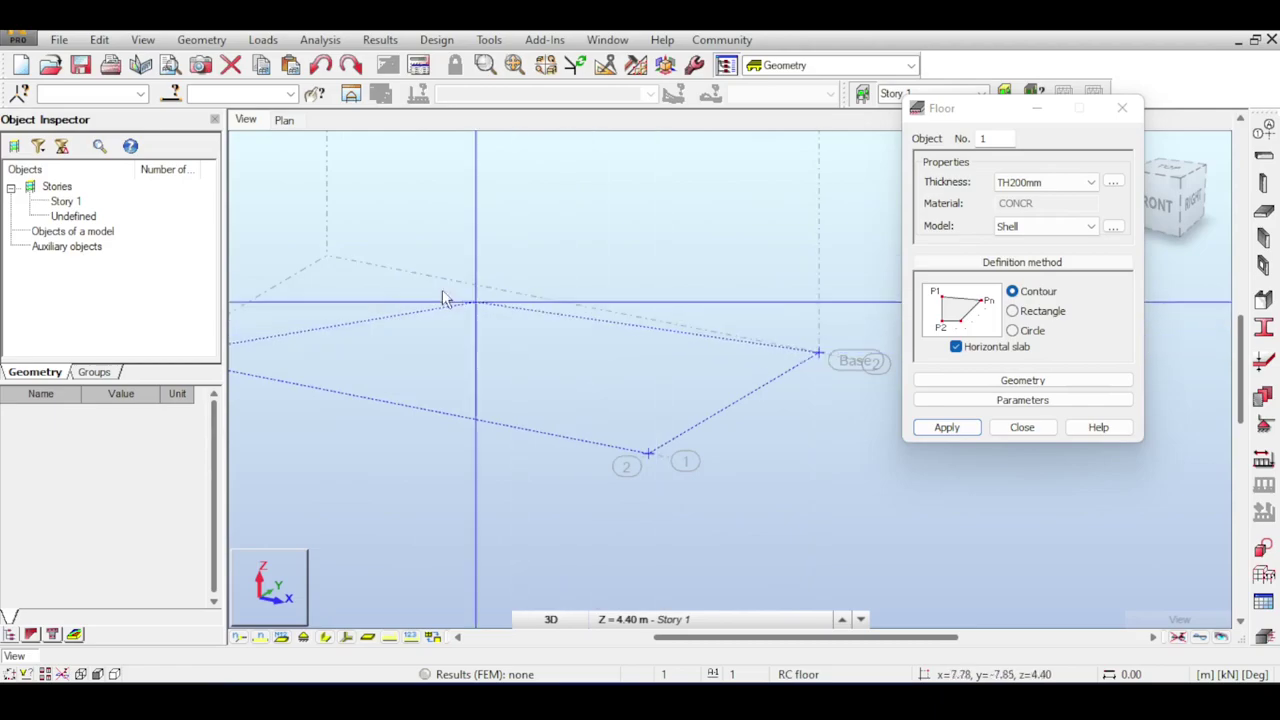
pyautogui.click(329, 257)
pyautogui.click(356, 307)
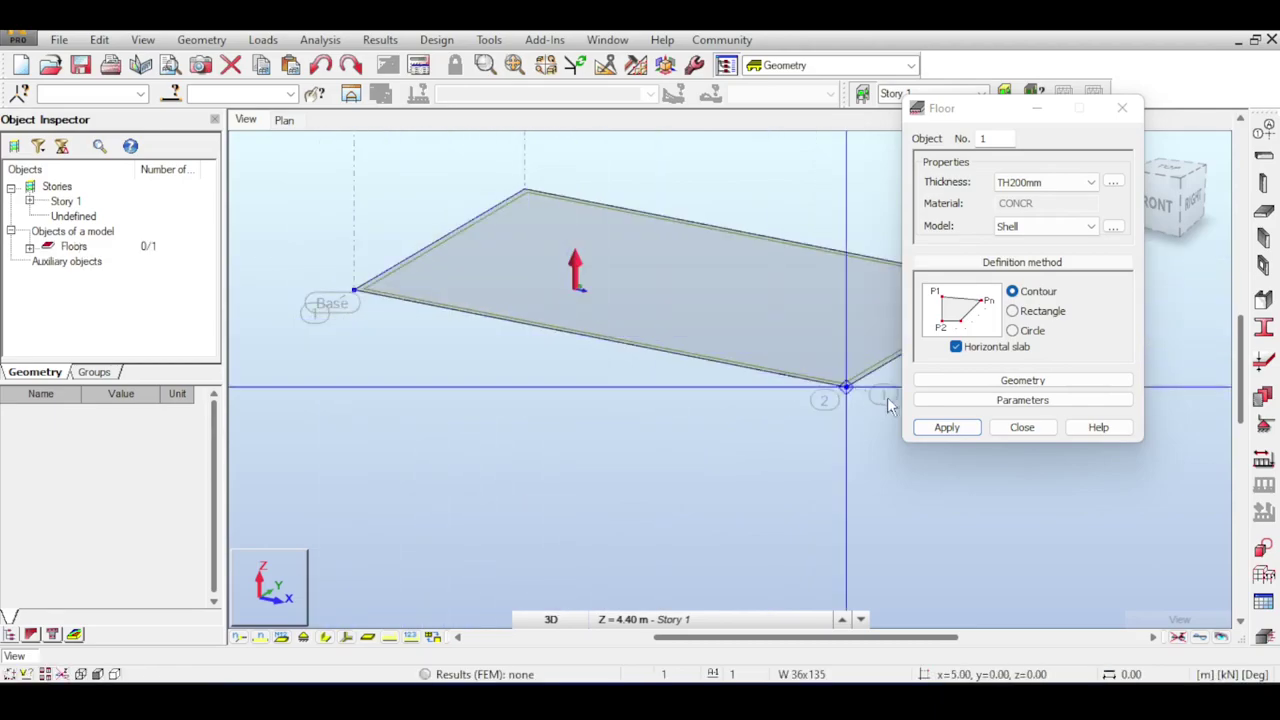
pyautogui.click(1019, 429)
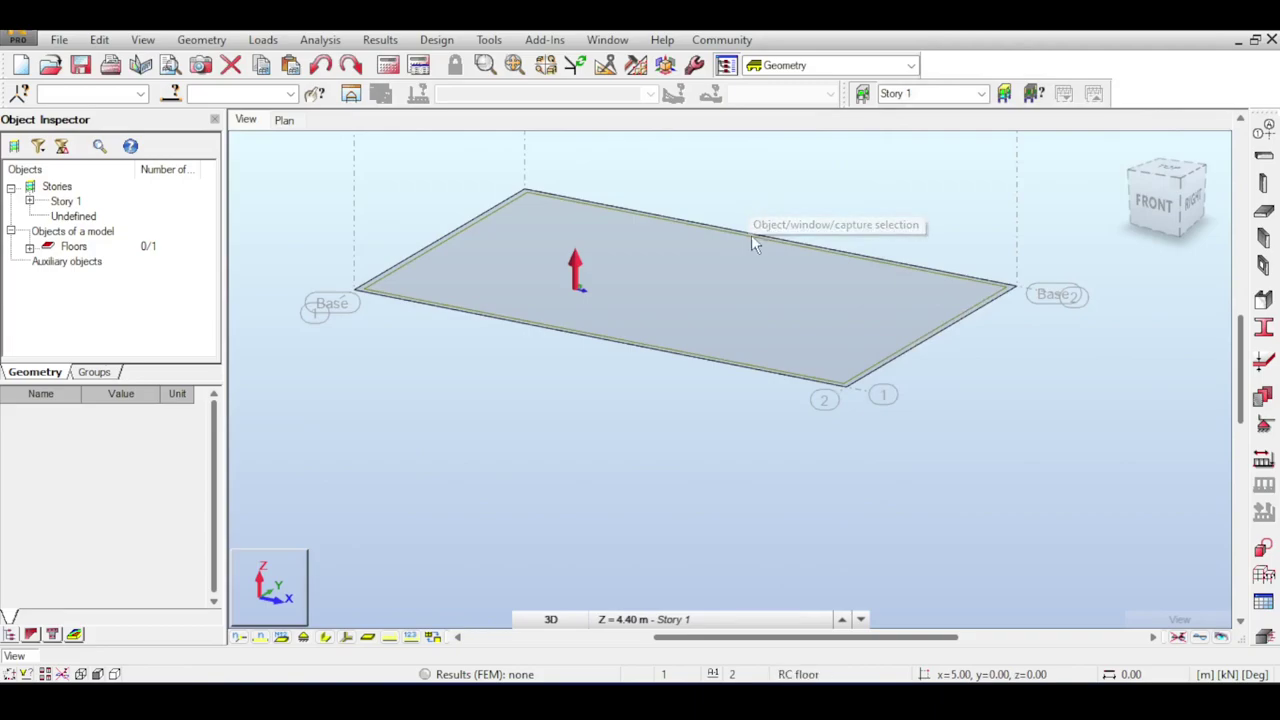
pyautogui.moveTo(757, 240); pyautogui.dragTo(845, 255, button='middle')
pyautogui.scroll(-5, 760, 337)
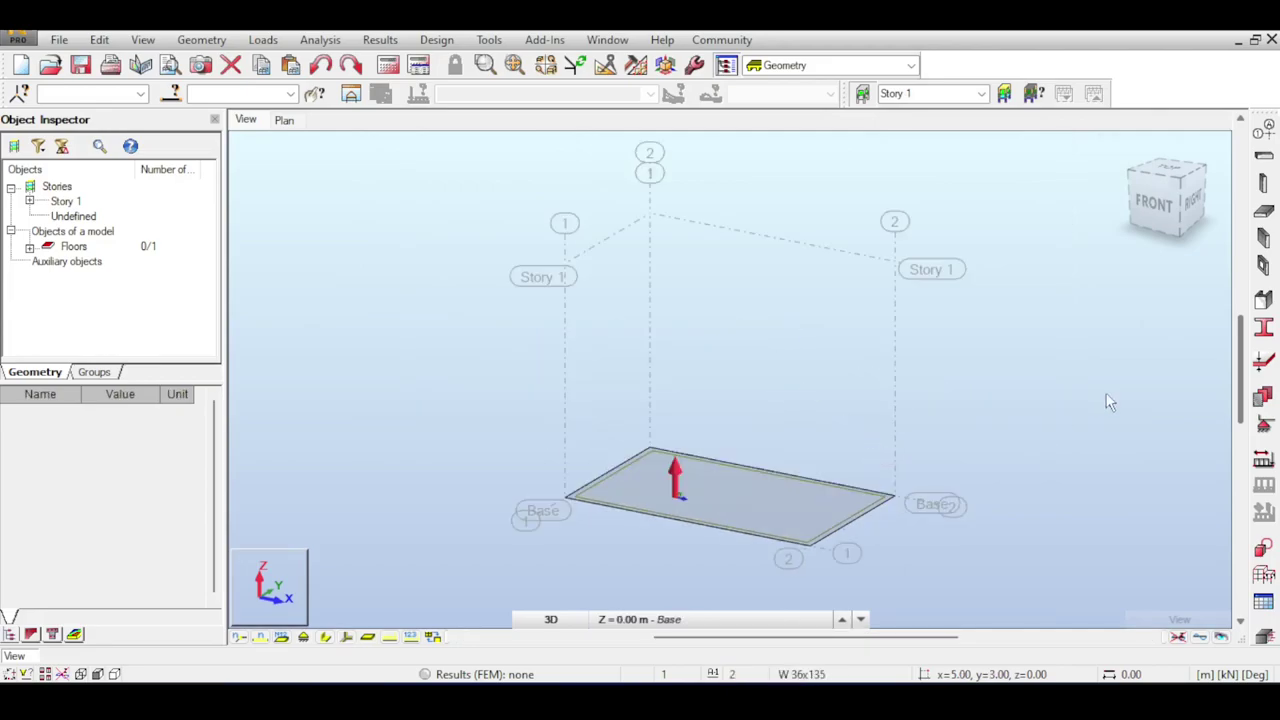
# View the available nodal support definitions and close them without assigning any.
pyautogui.click(1263, 425)
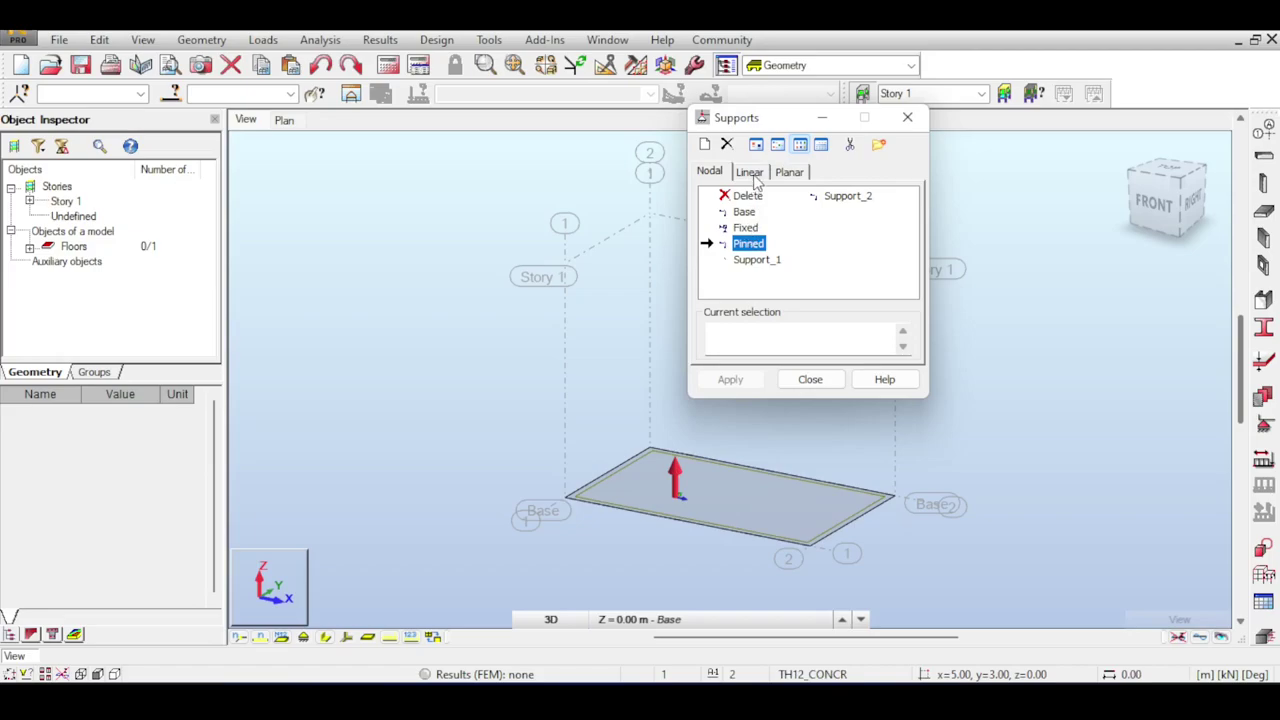
pyautogui.click(907, 118)
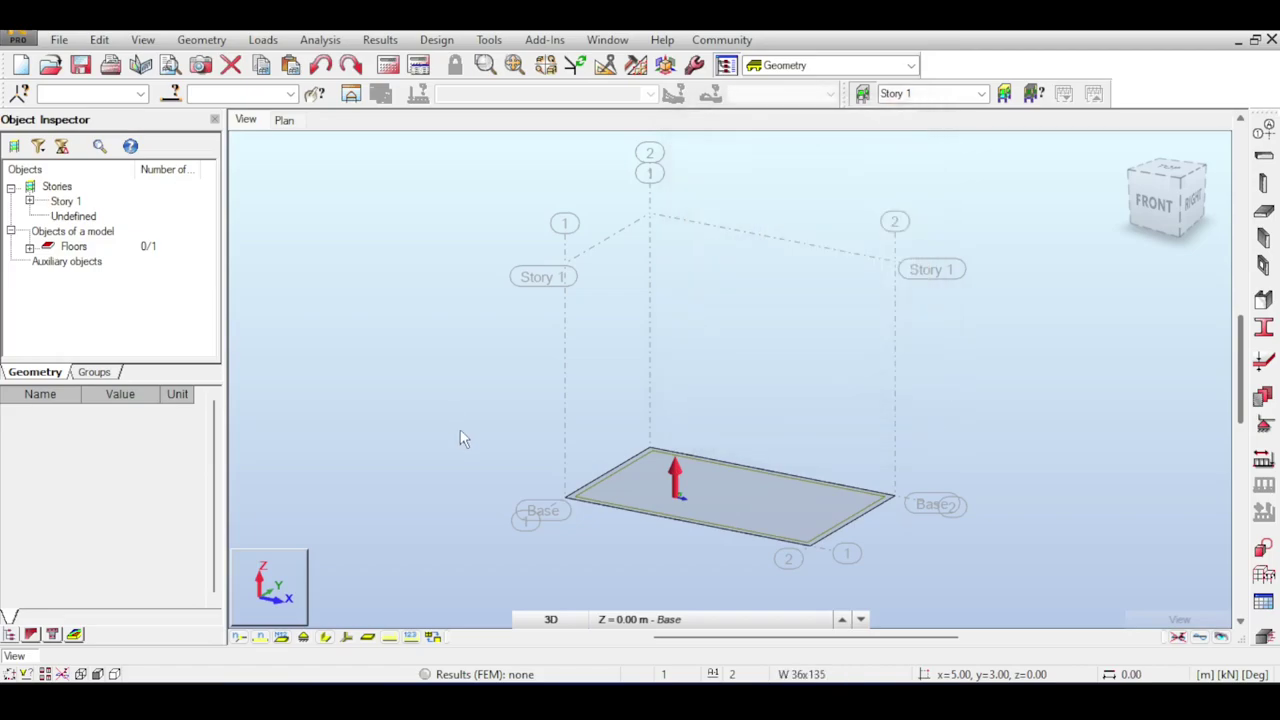
pyautogui.click(219, 42)
pyautogui.click(219, 42)
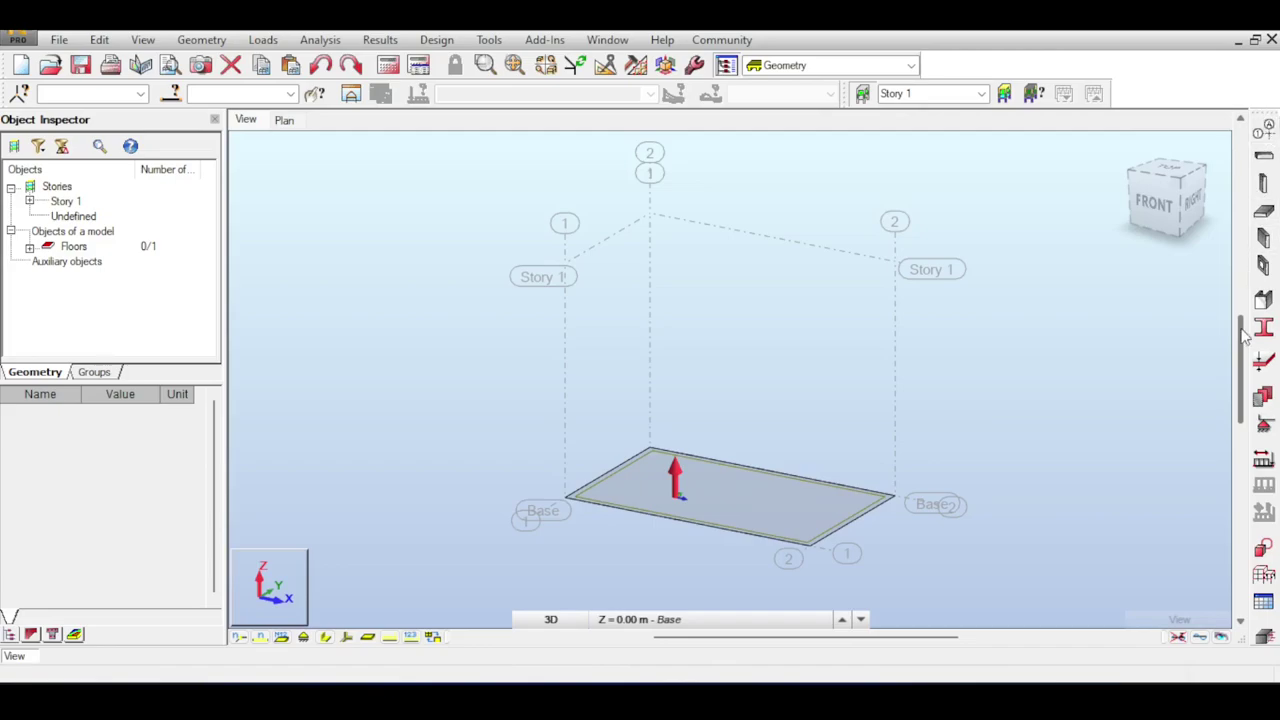
pyautogui.click(1265, 577)
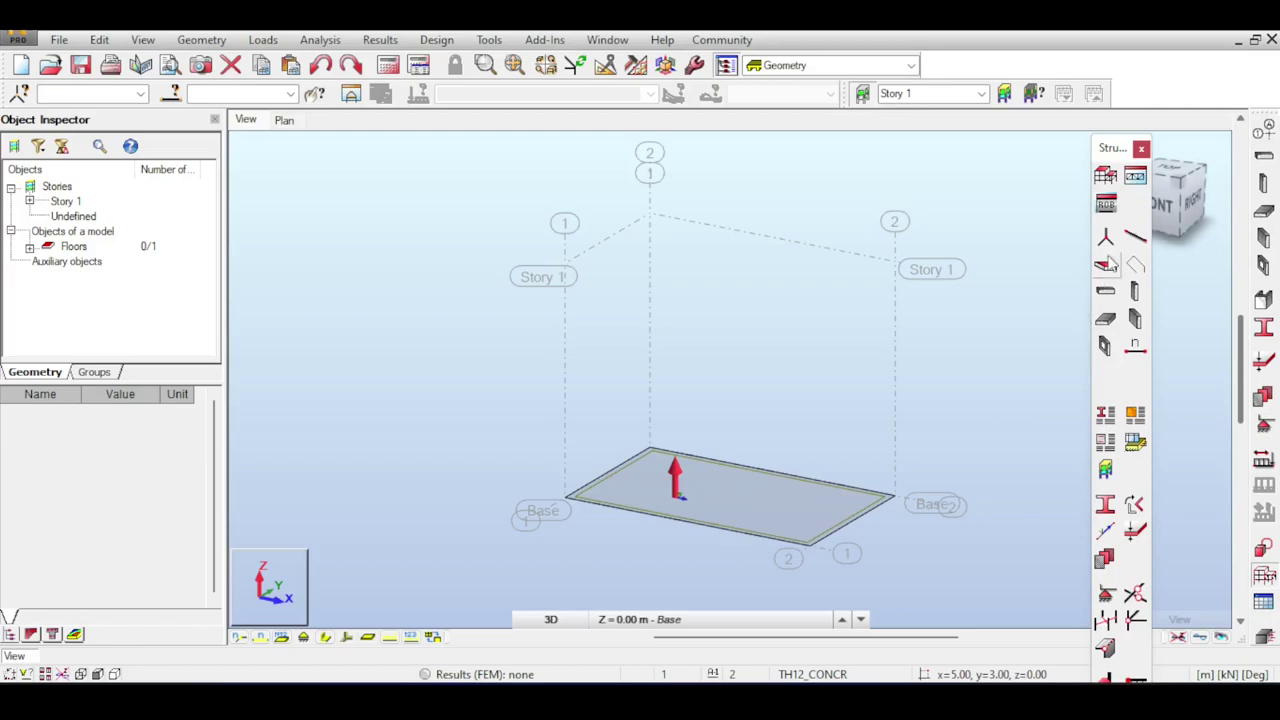
pyautogui.click(1141, 148)
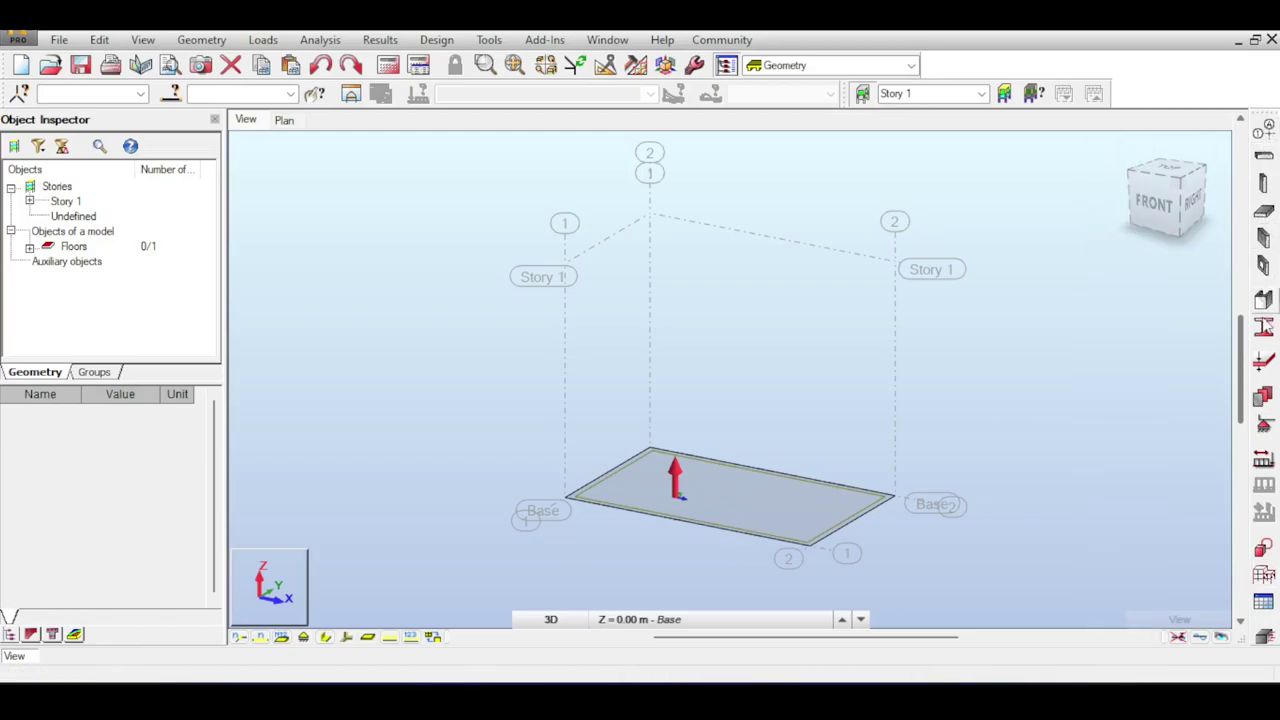
pyautogui.click(1264, 576)
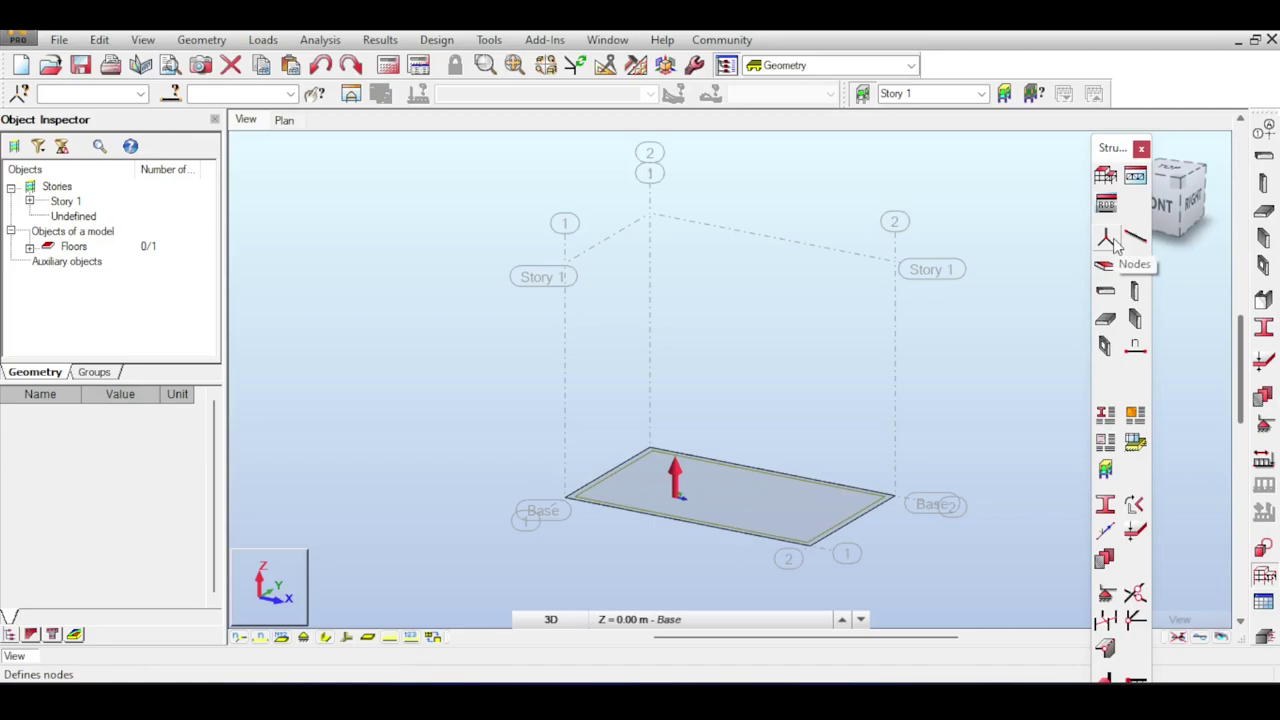
pyautogui.click(1141, 148)
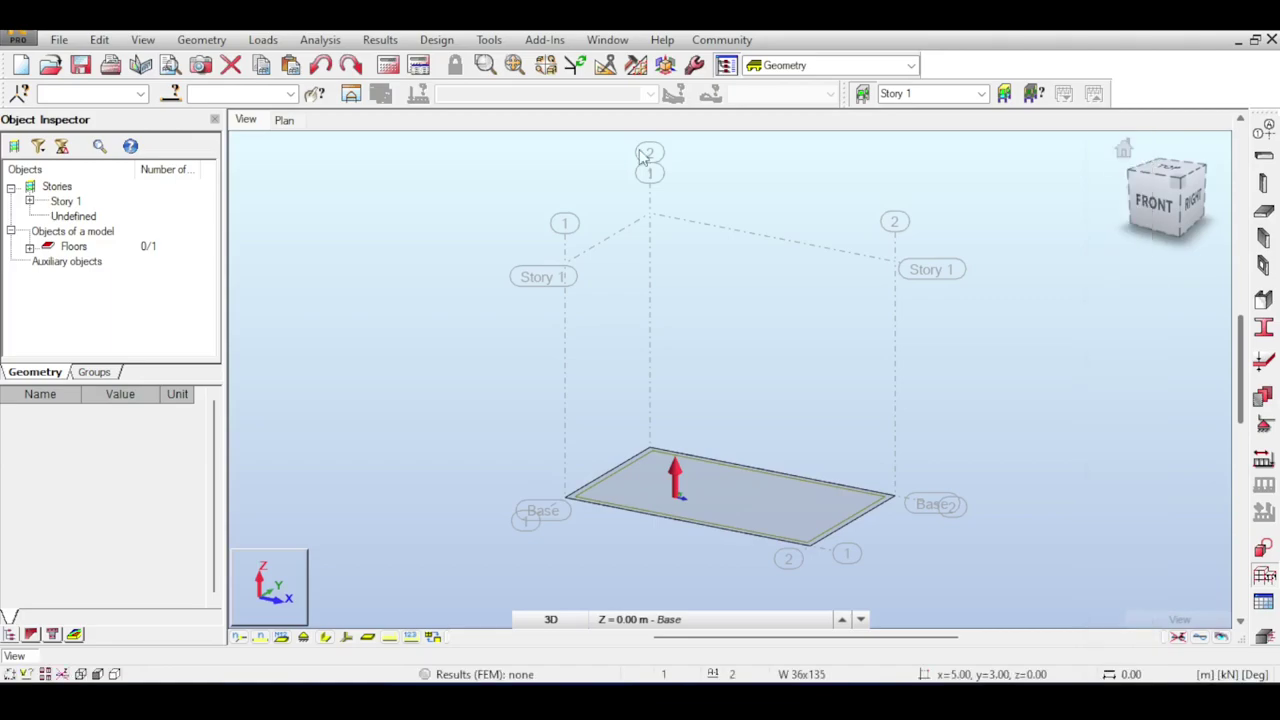
# Add nodes at the four floor corners, in order from the origin through (5,0), (5,3) and (0,3), and close the node definition.
pyautogui.click(201, 40)
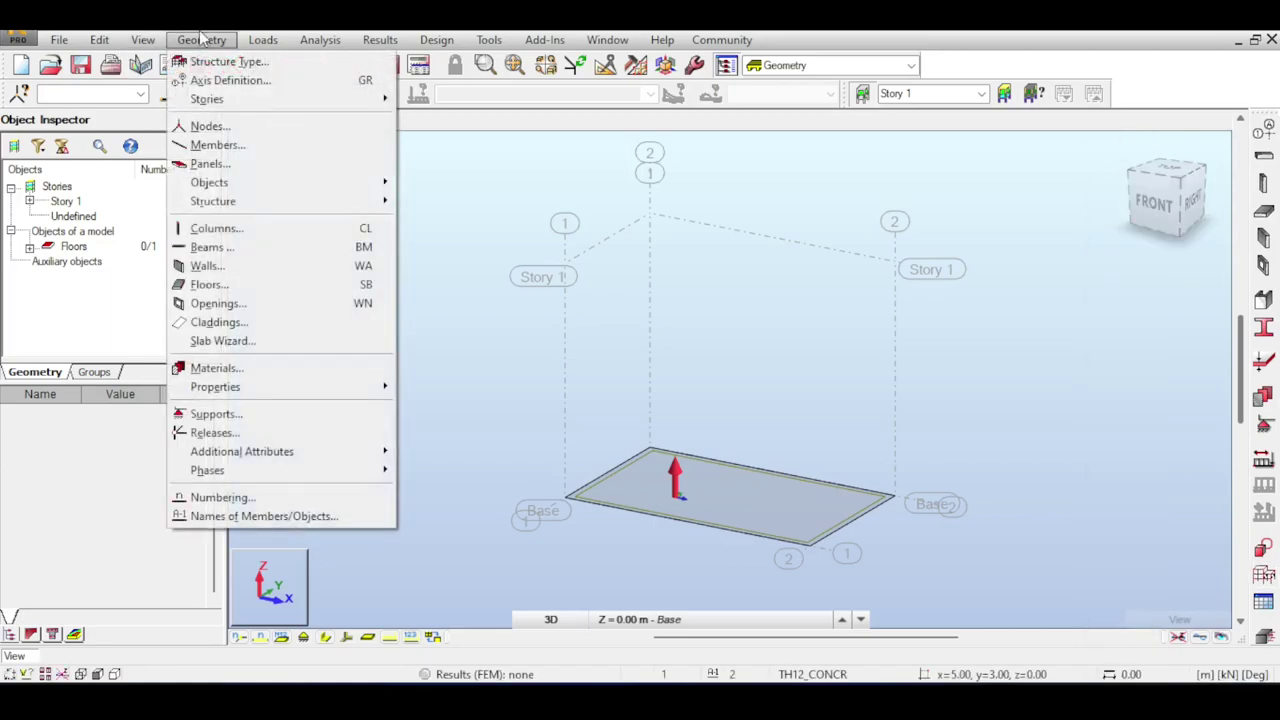
pyautogui.click(212, 126)
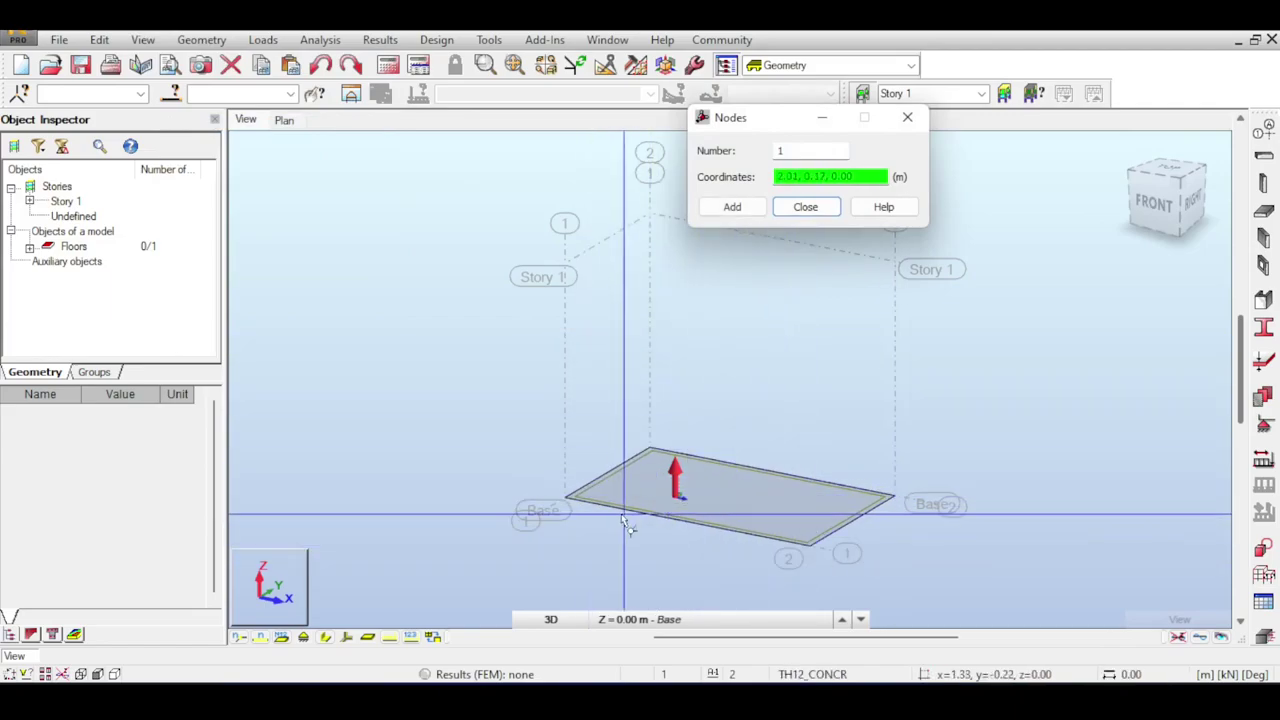
pyautogui.click(566, 497)
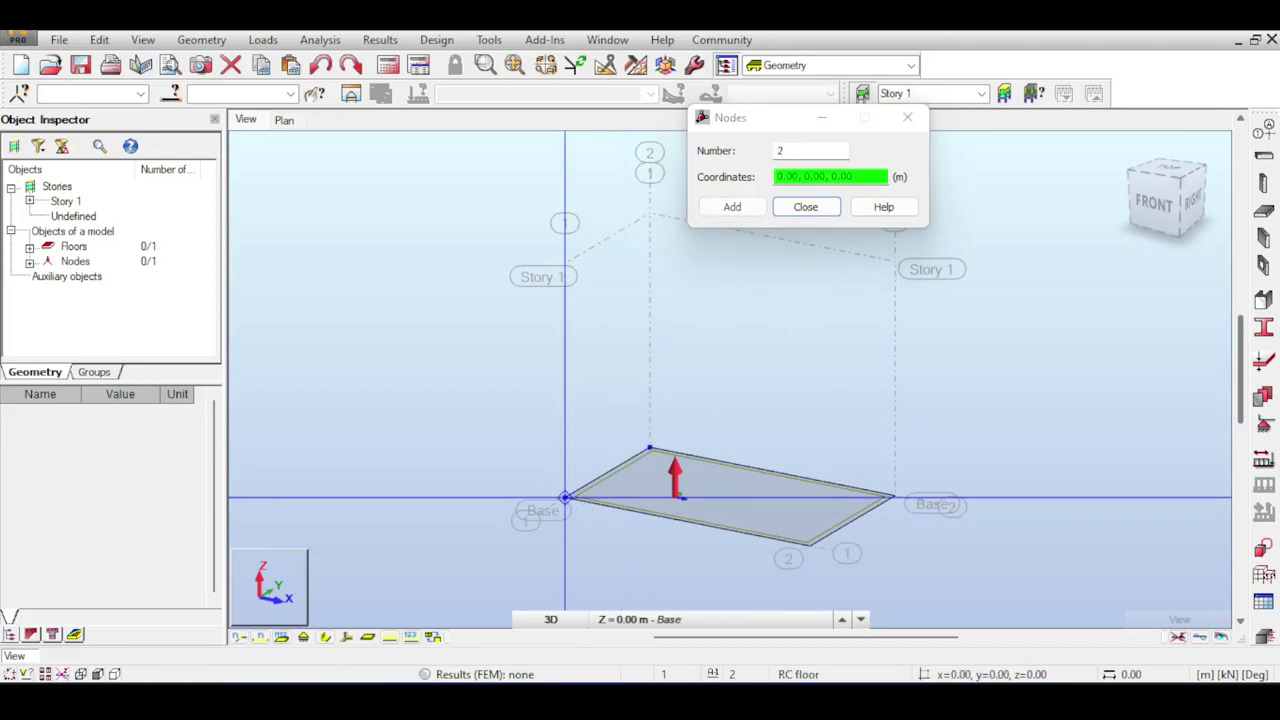
pyautogui.click(811, 548)
pyautogui.click(894, 495)
pyautogui.click(650, 449)
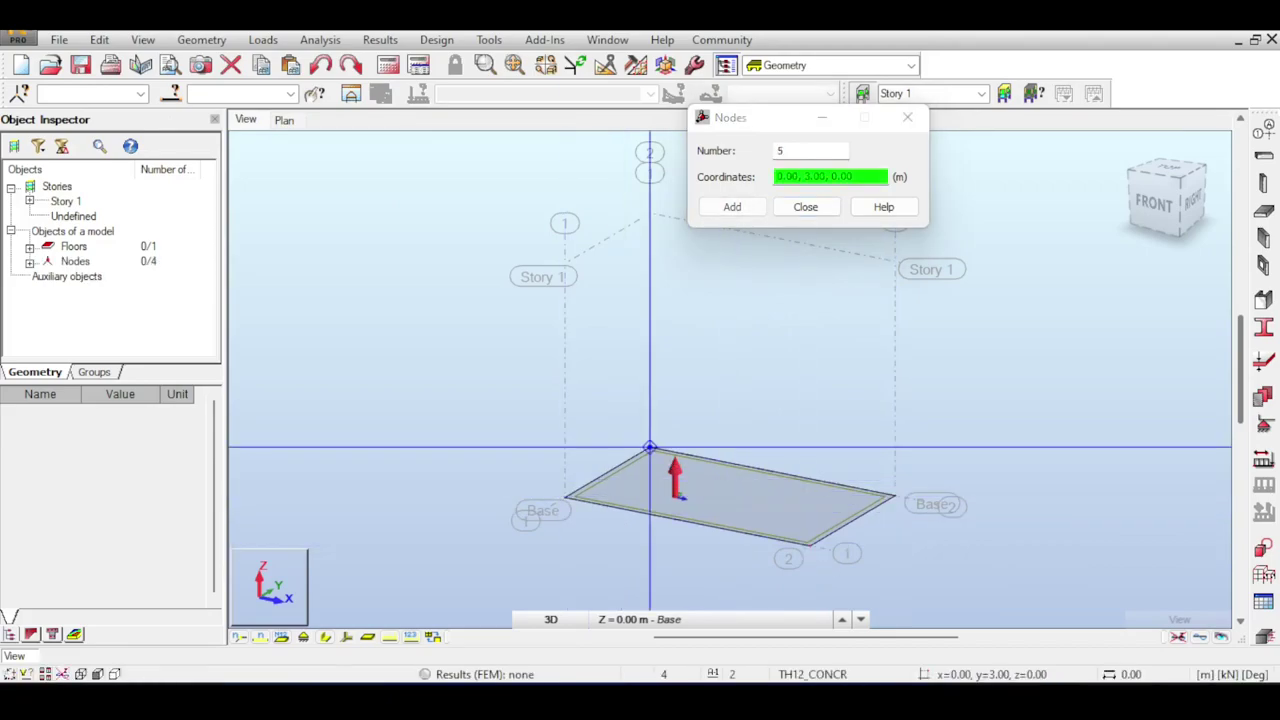
pyautogui.click(805, 207)
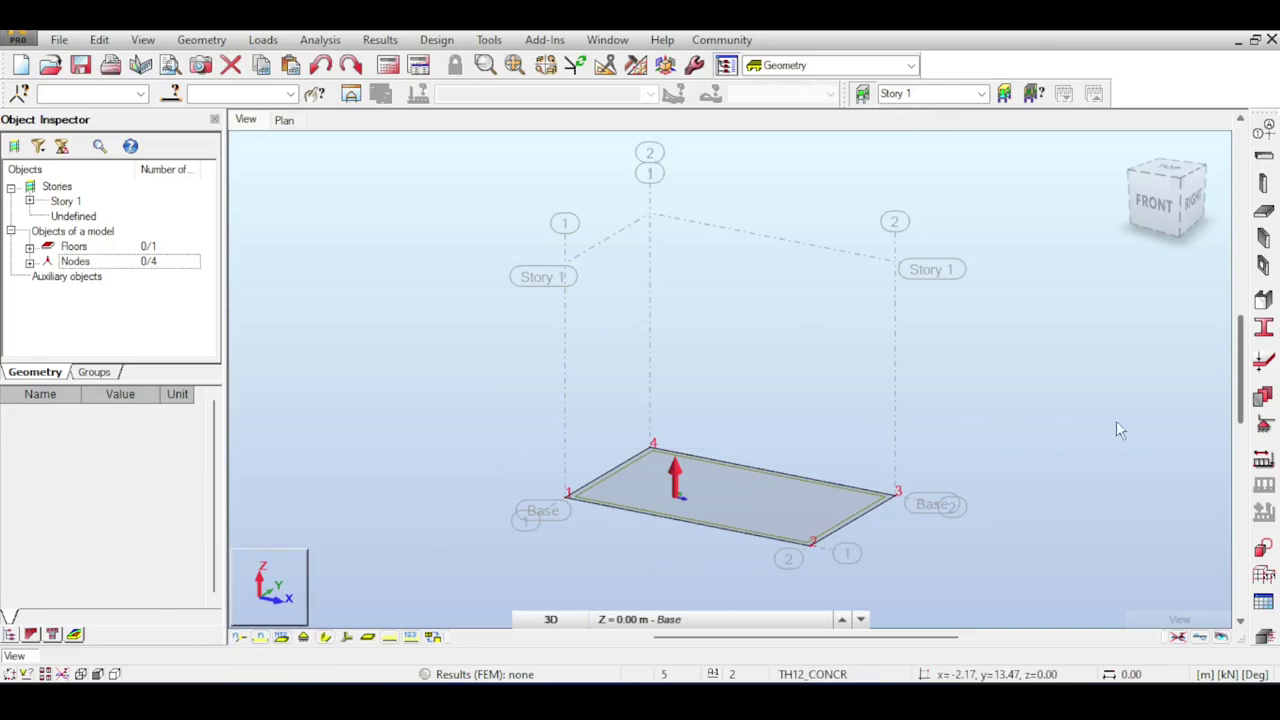
# Assign the Pinned nodal support to all nodes of the floor and close the support definition.
pyautogui.click(1263, 425)
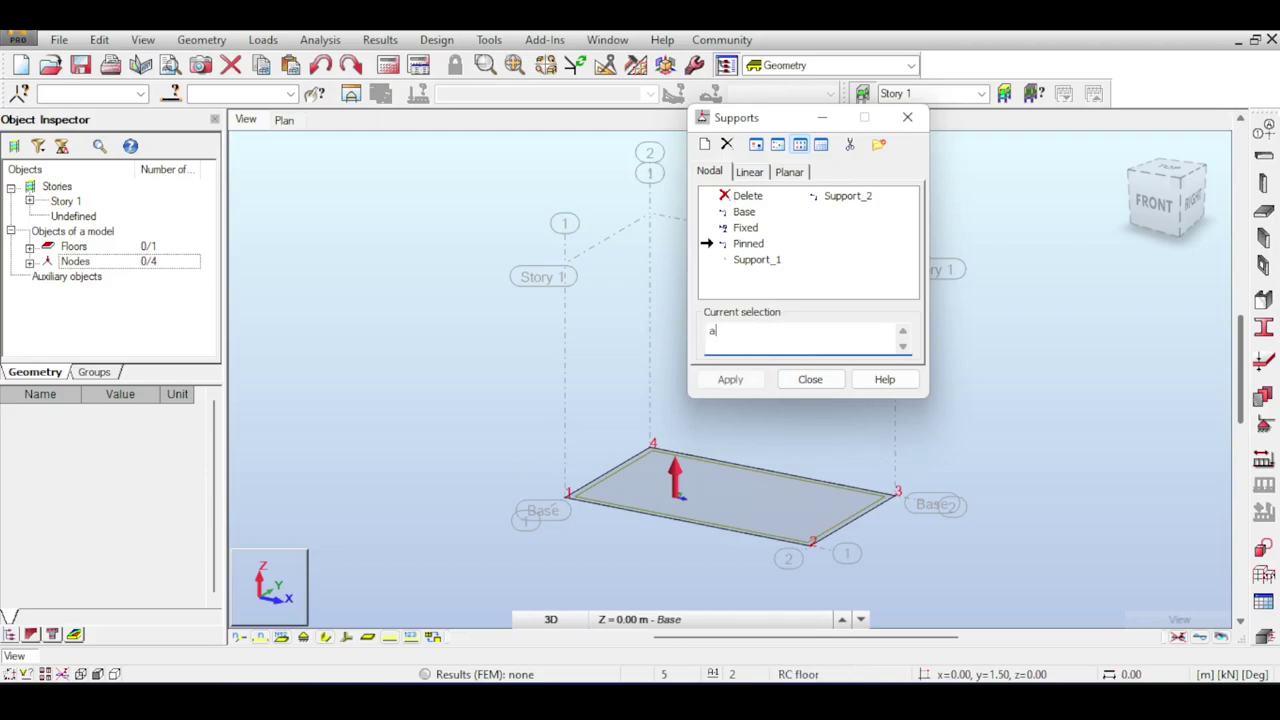
pyautogui.write('ll')
pyautogui.click(730, 379)
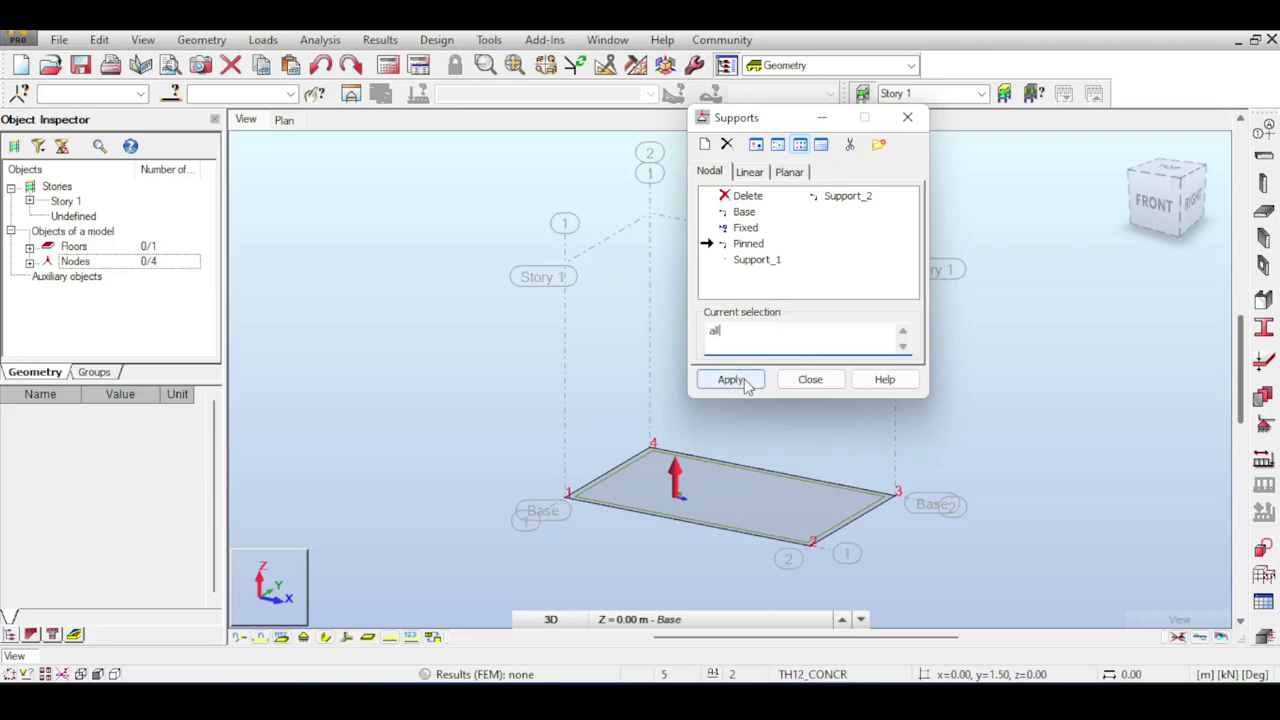
pyautogui.click(810, 379)
# Add a dead load case DL1 and define a uniform planar load of -10 kPa in the global Z direction.
pyautogui.click(1264, 460)
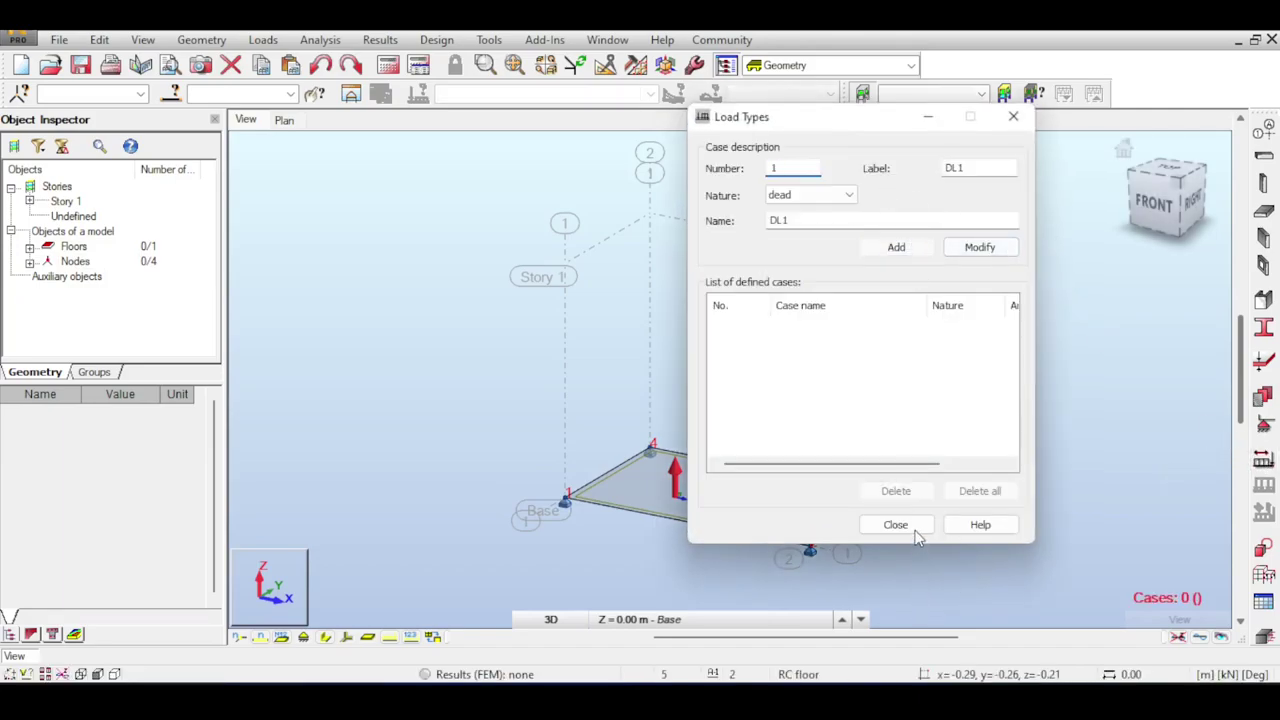
pyautogui.click(914, 526)
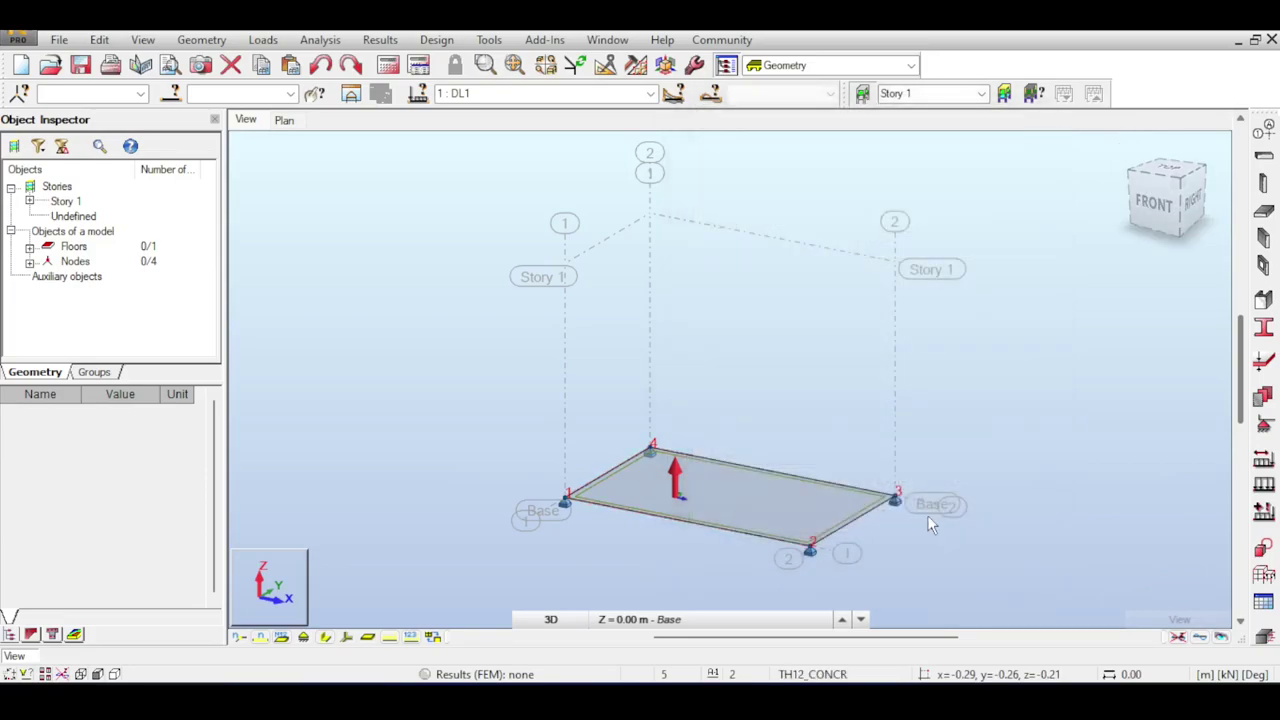
pyautogui.click(1263, 487)
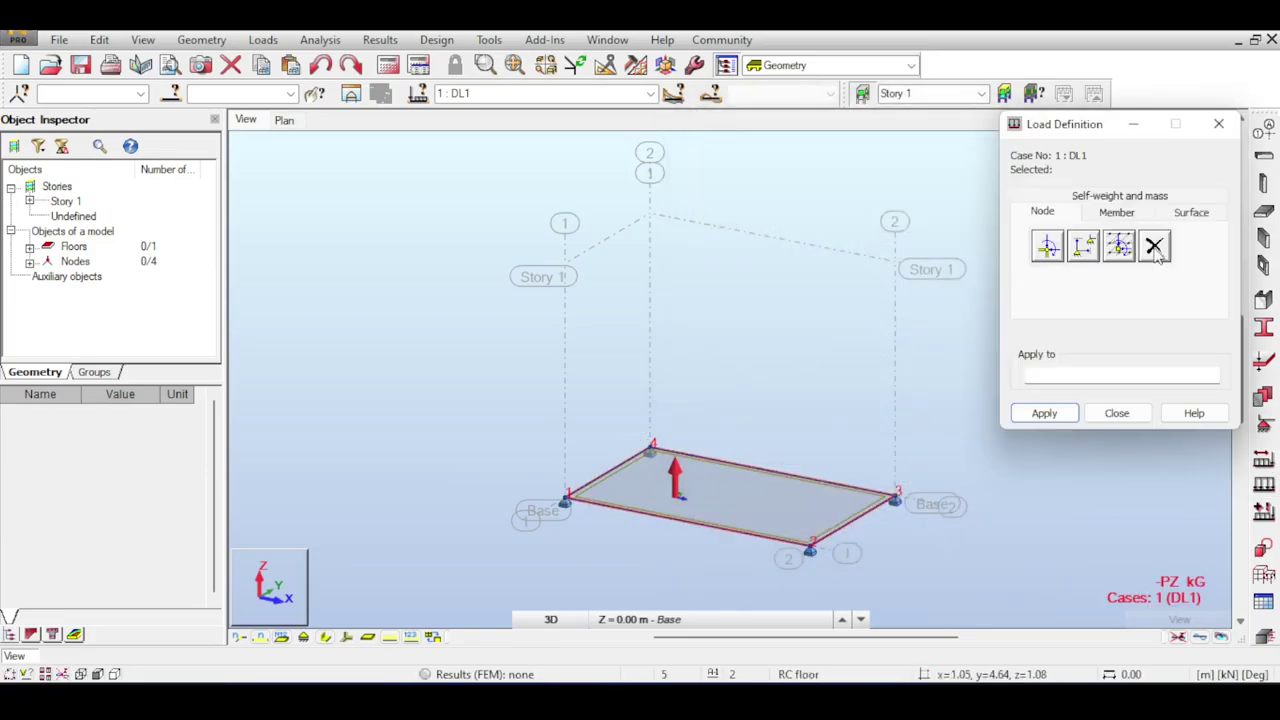
pyautogui.click(1203, 219)
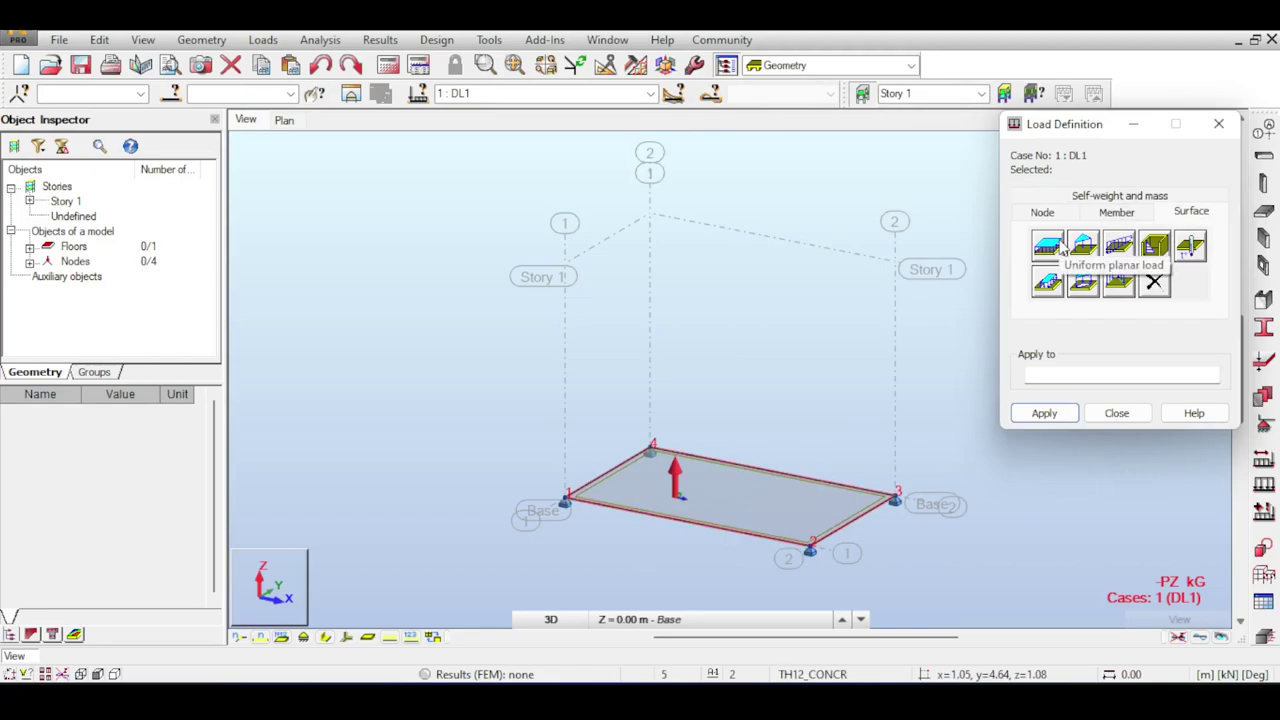
pyautogui.click(1062, 250)
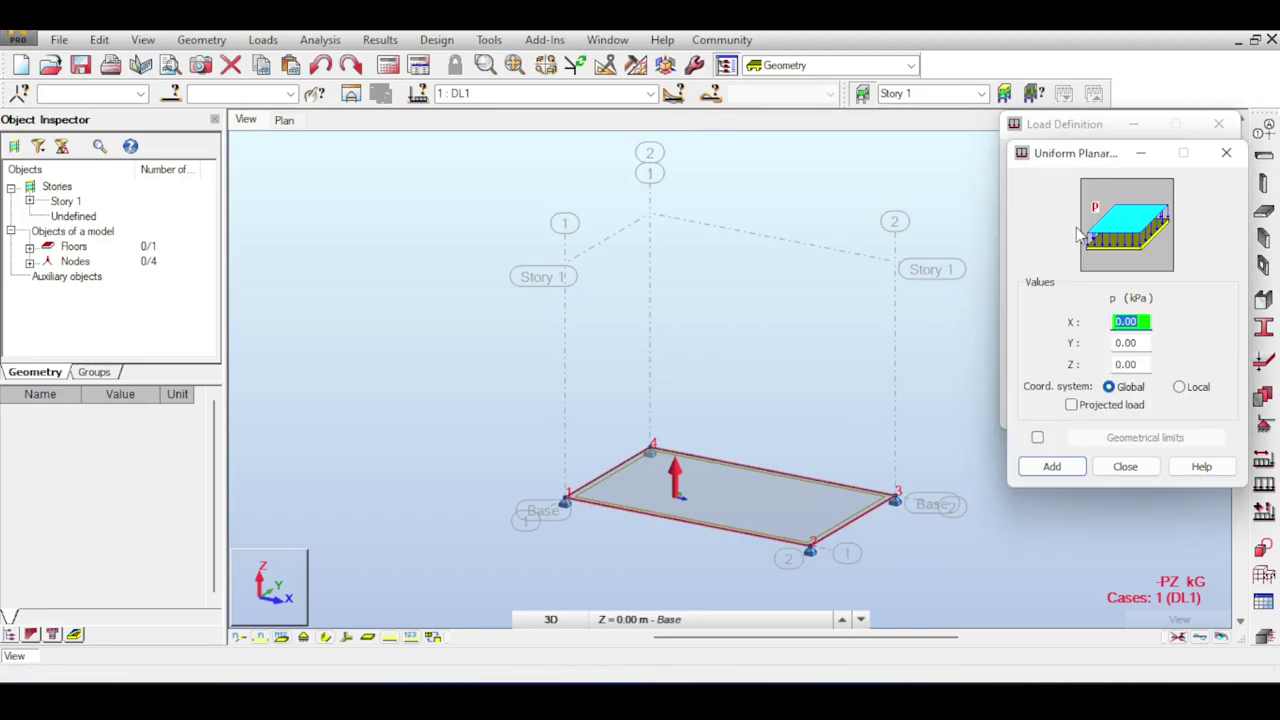
pyautogui.click(1136, 366)
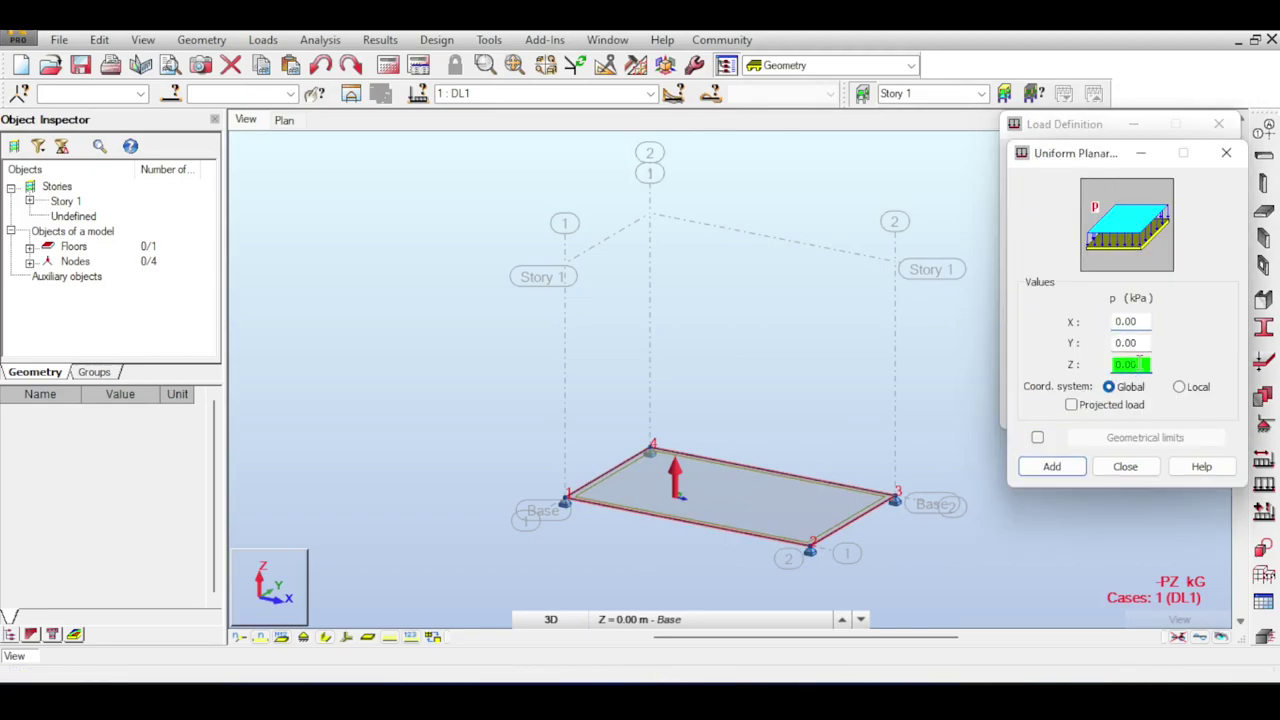
pyautogui.write('-10')
pyautogui.click(1052, 466)
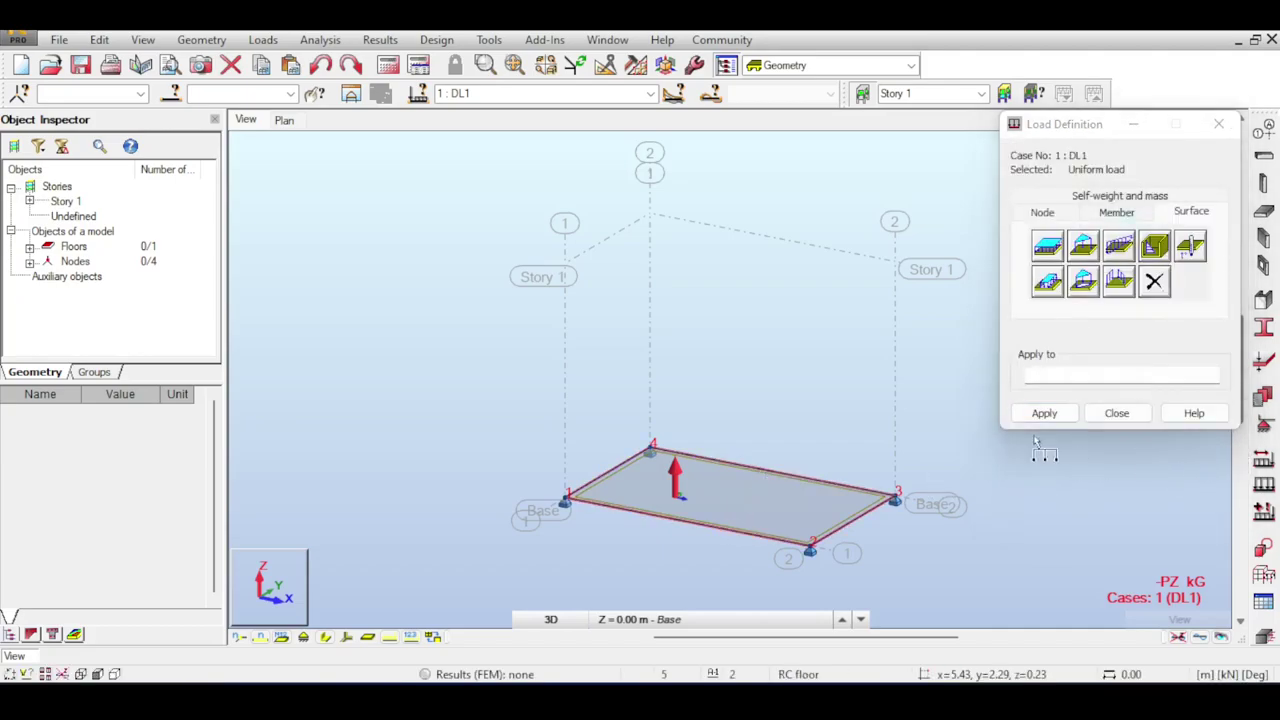
# Apply the defined uniform planar load to the floor panel and close the load definition.
pyautogui.click(1045, 375)
pyautogui.moveTo(887, 402); pyautogui.dragTo(817, 484)
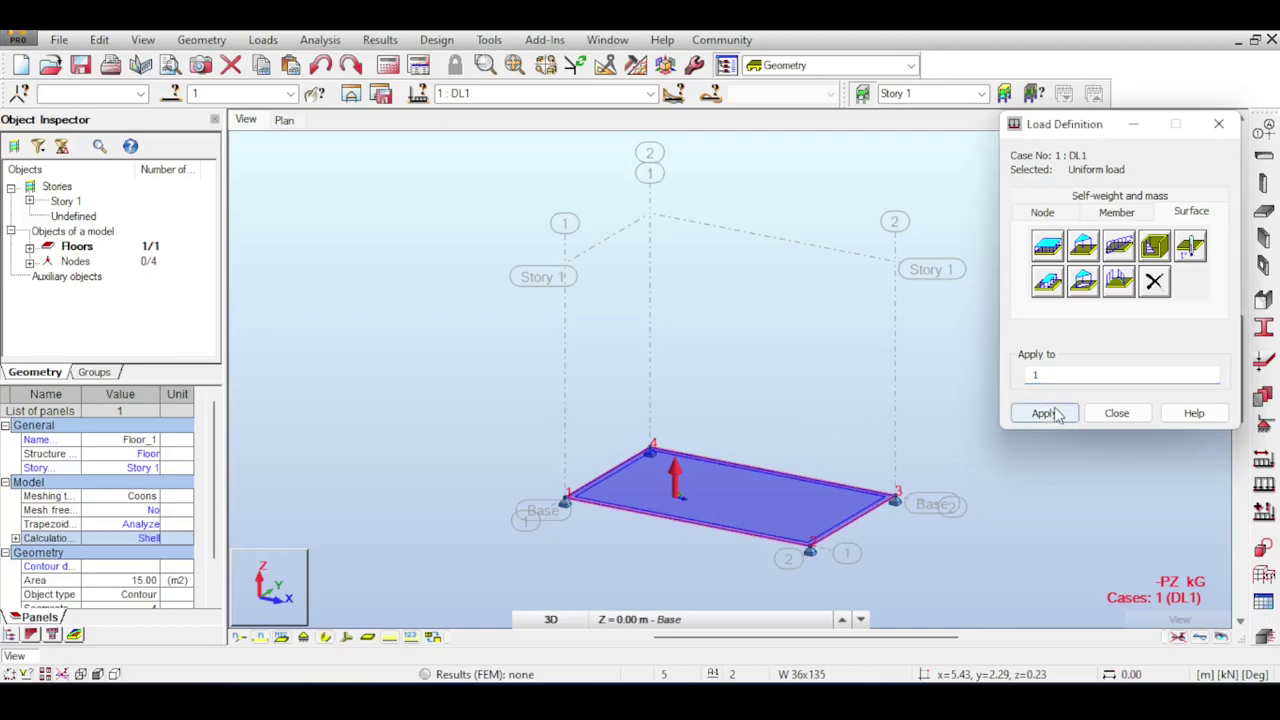
pyautogui.click(1044, 413)
pyautogui.click(1116, 413)
# Display the load value on the floor's load symbols and clear the floor selection.
pyautogui.moveTo(877, 460); pyautogui.dragTo(919, 354, button='middle')
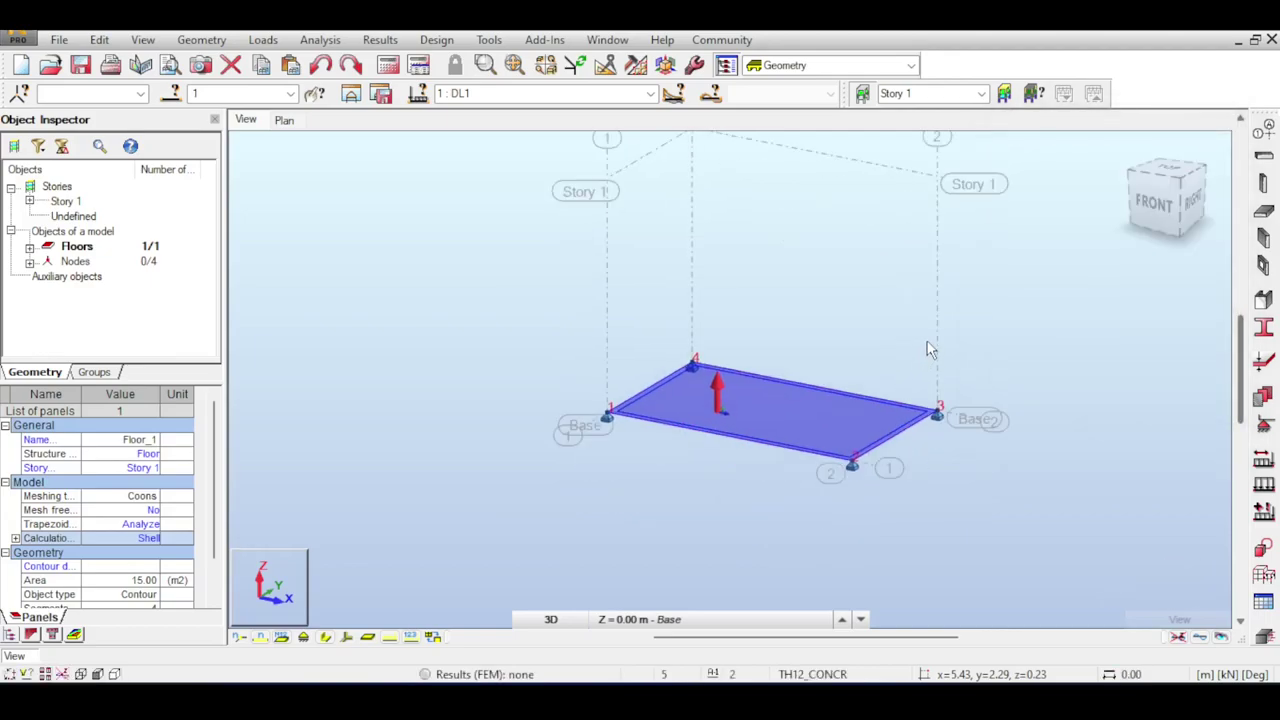
pyautogui.click(1263, 488)
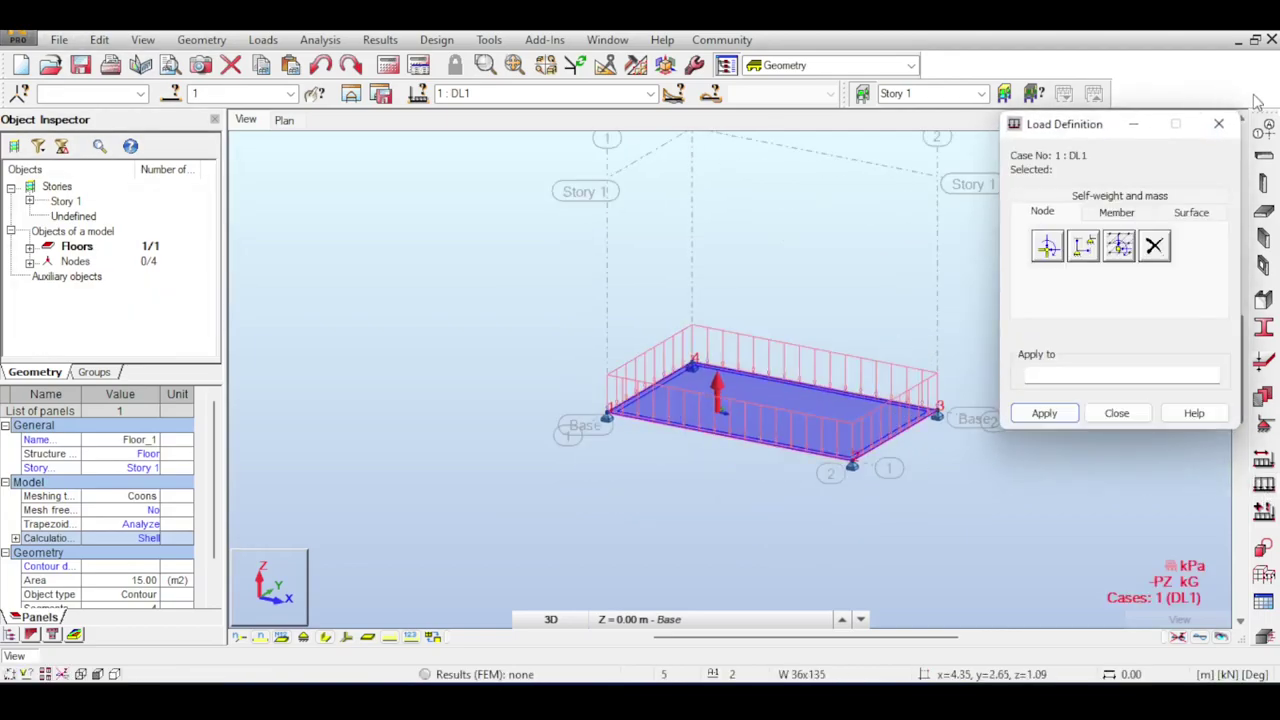
pyautogui.click(1218, 123)
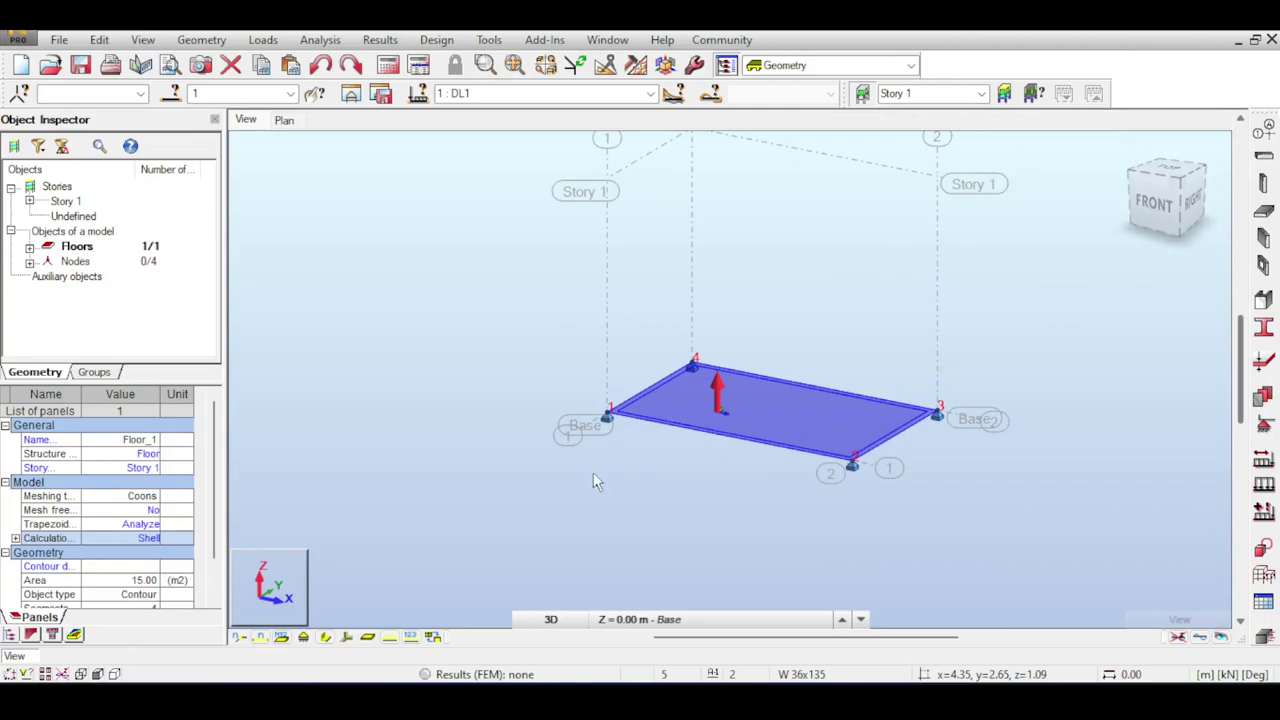
pyautogui.click(410, 637)
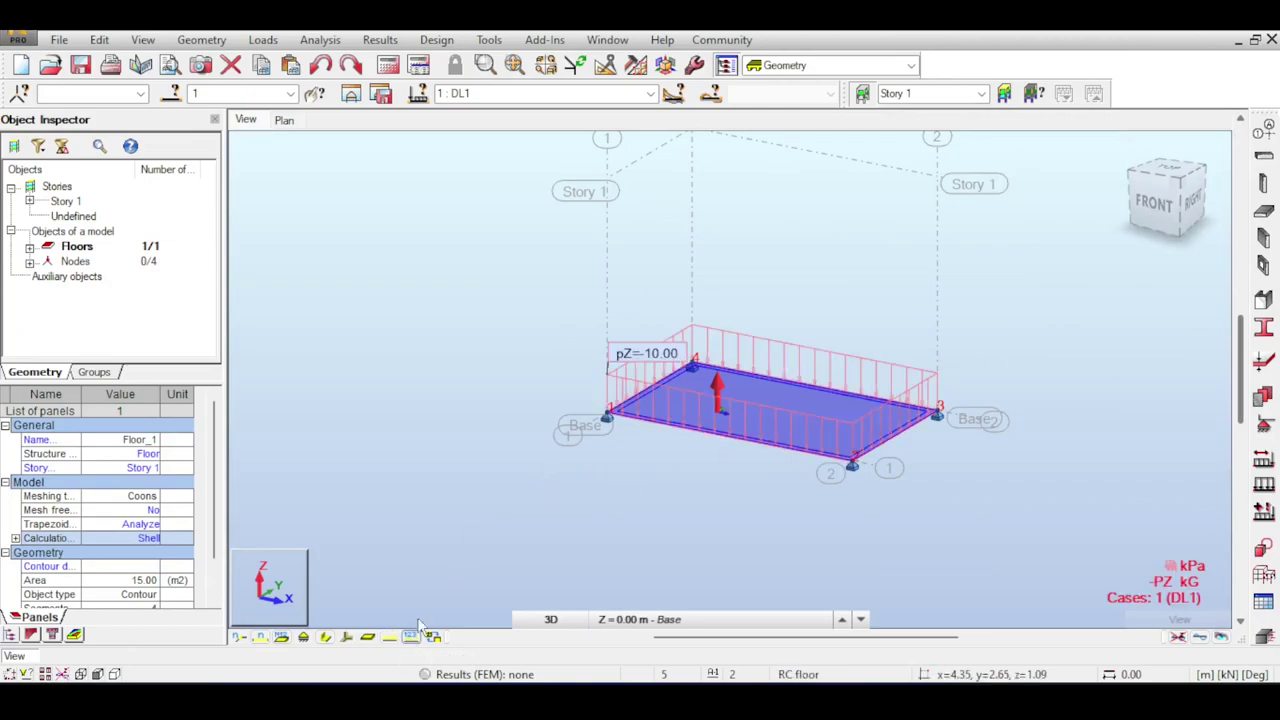
pyautogui.click(440, 449)
pyautogui.keyDown('shift'); pyautogui.moveTo(746, 246); pyautogui.dragTo(827, 272, button='middle'); pyautogui.keyUp('shift')
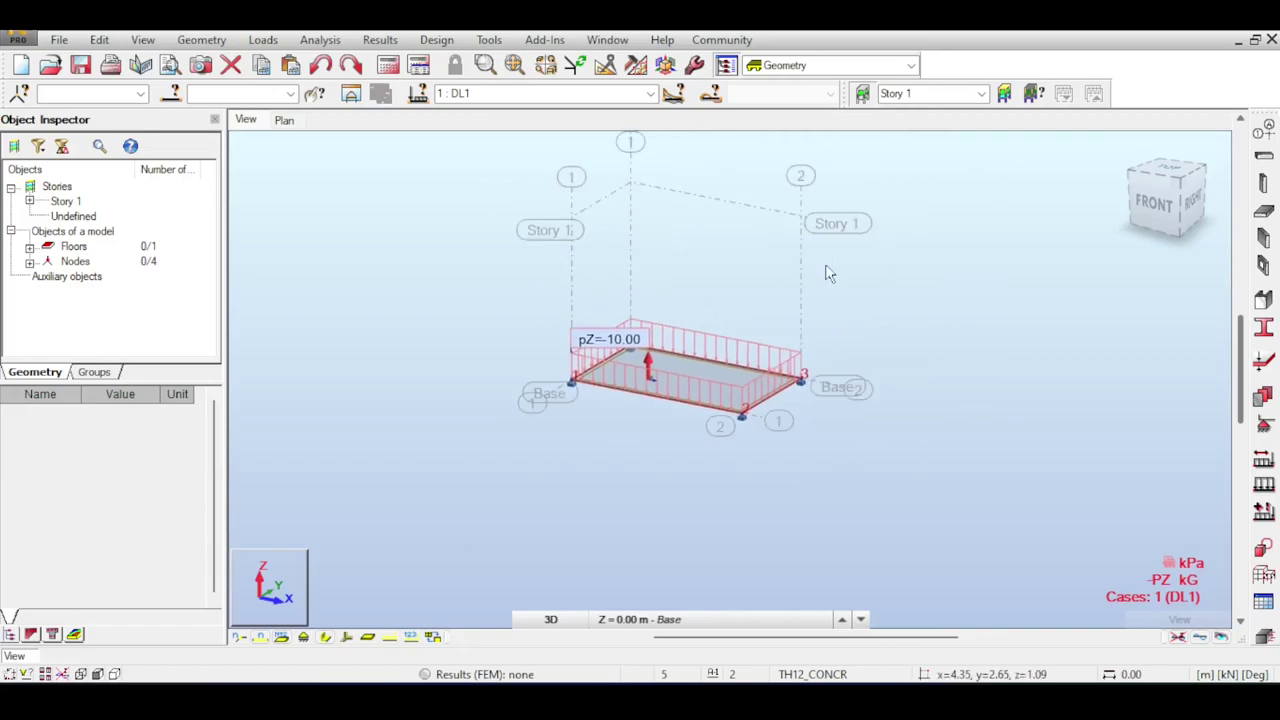
# Run the structural calculation and inspect the finite element mesh generated on the floor.
pyautogui.click(389, 66)
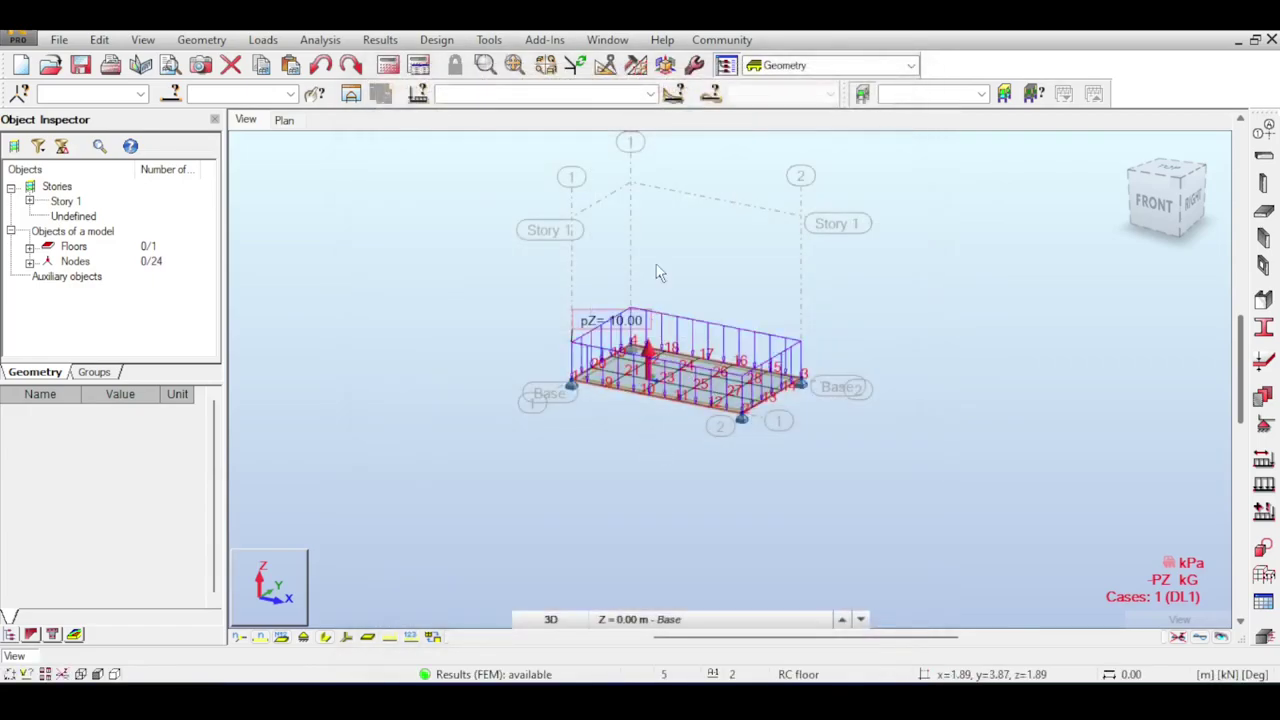
pyautogui.scroll(3, 843, 366)
pyautogui.moveTo(843, 366); pyautogui.dragTo(780, 250, button='middle')
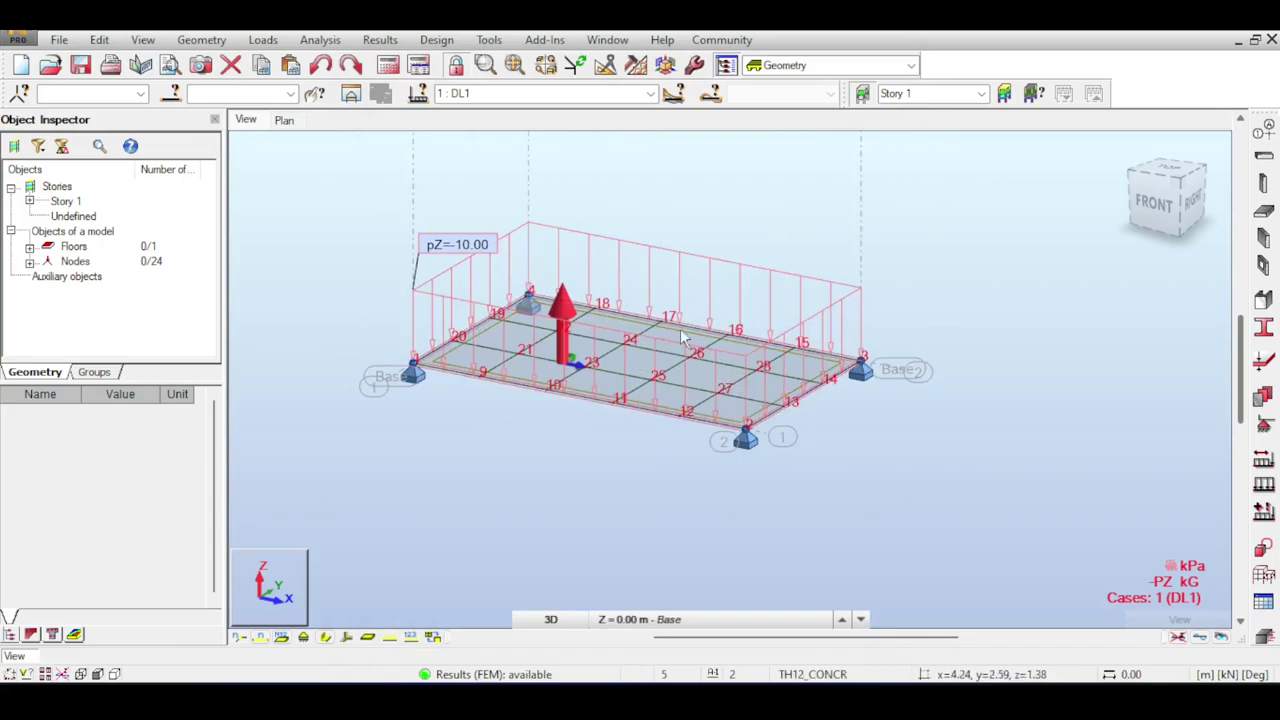
pyautogui.scroll(-1, 735, 368)
pyautogui.scroll(-2, 735, 368)
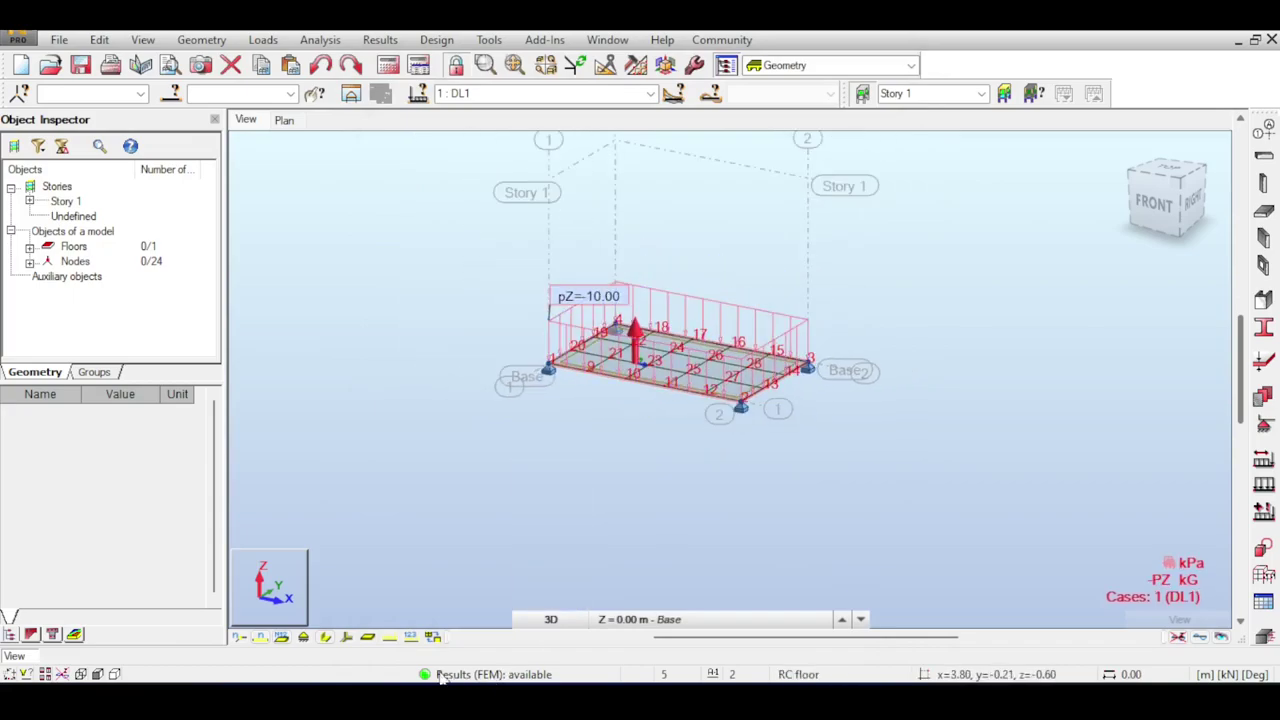
# Hide the load symbols, node numbers and local axes of the floor, and try to display its deformation.
pyautogui.click(388, 638)
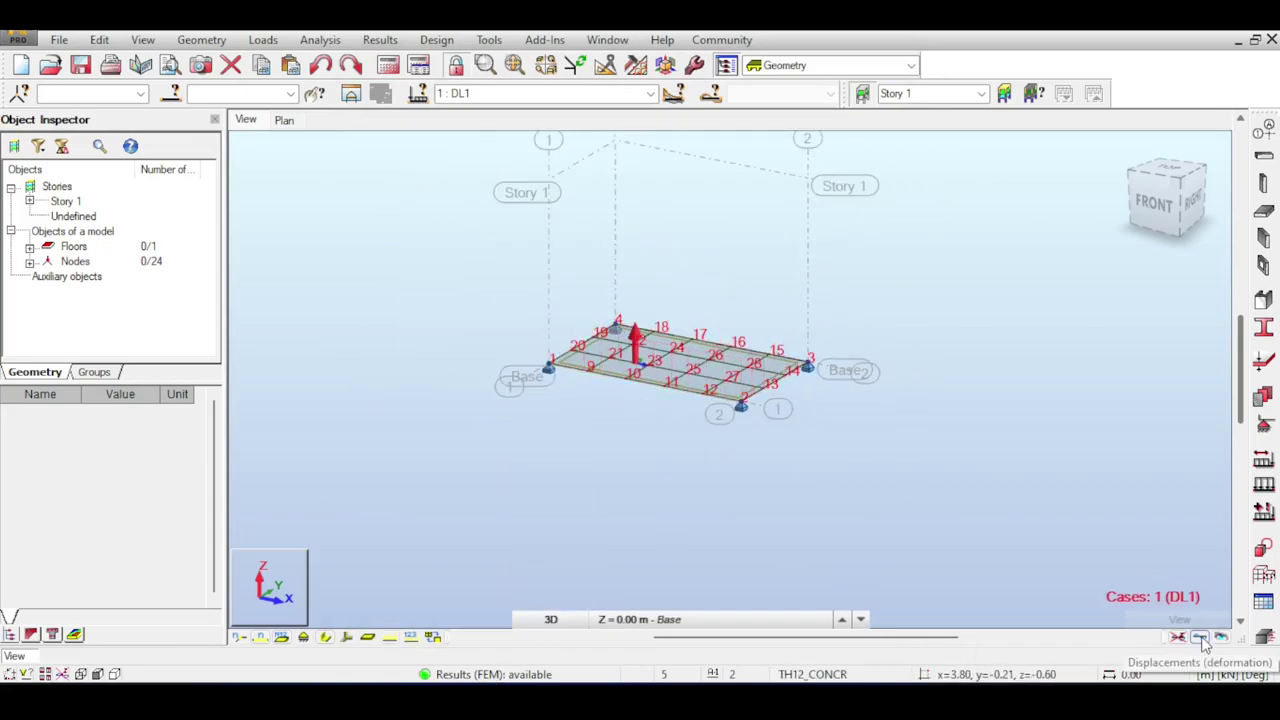
pyautogui.click(1201, 640)
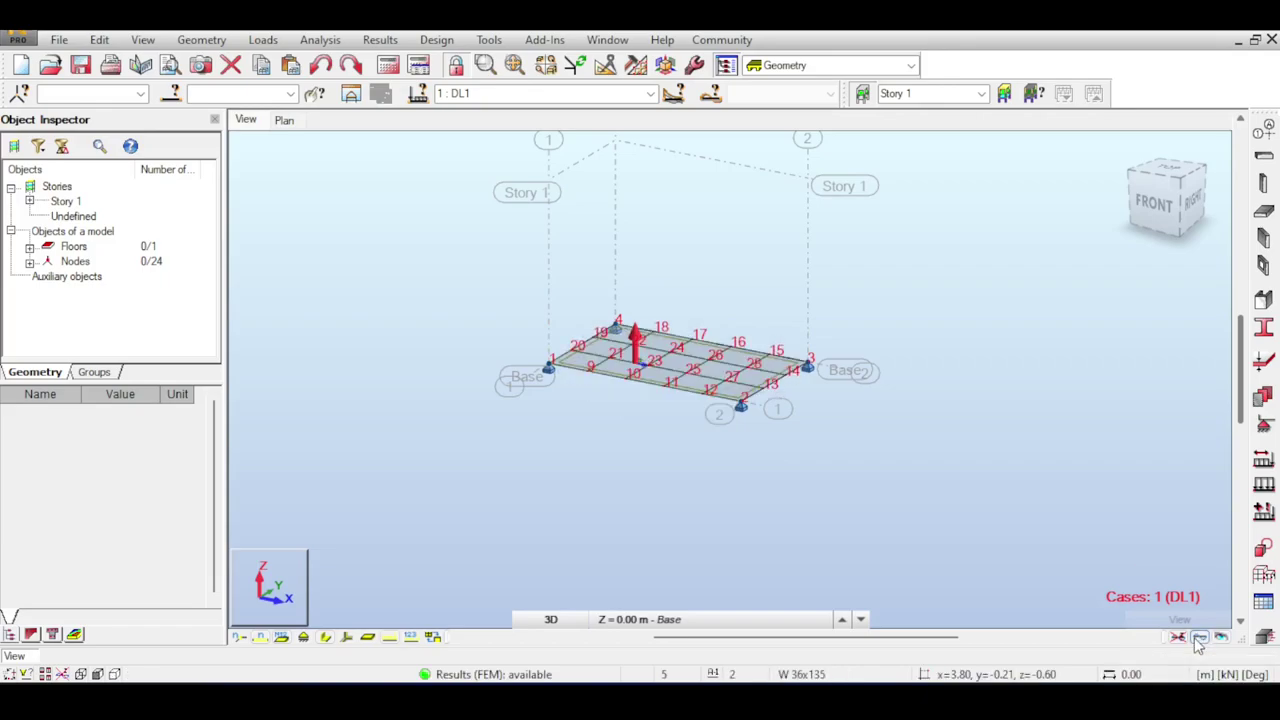
pyautogui.click(1201, 640)
pyautogui.click(1201, 640)
pyautogui.click(1201, 640)
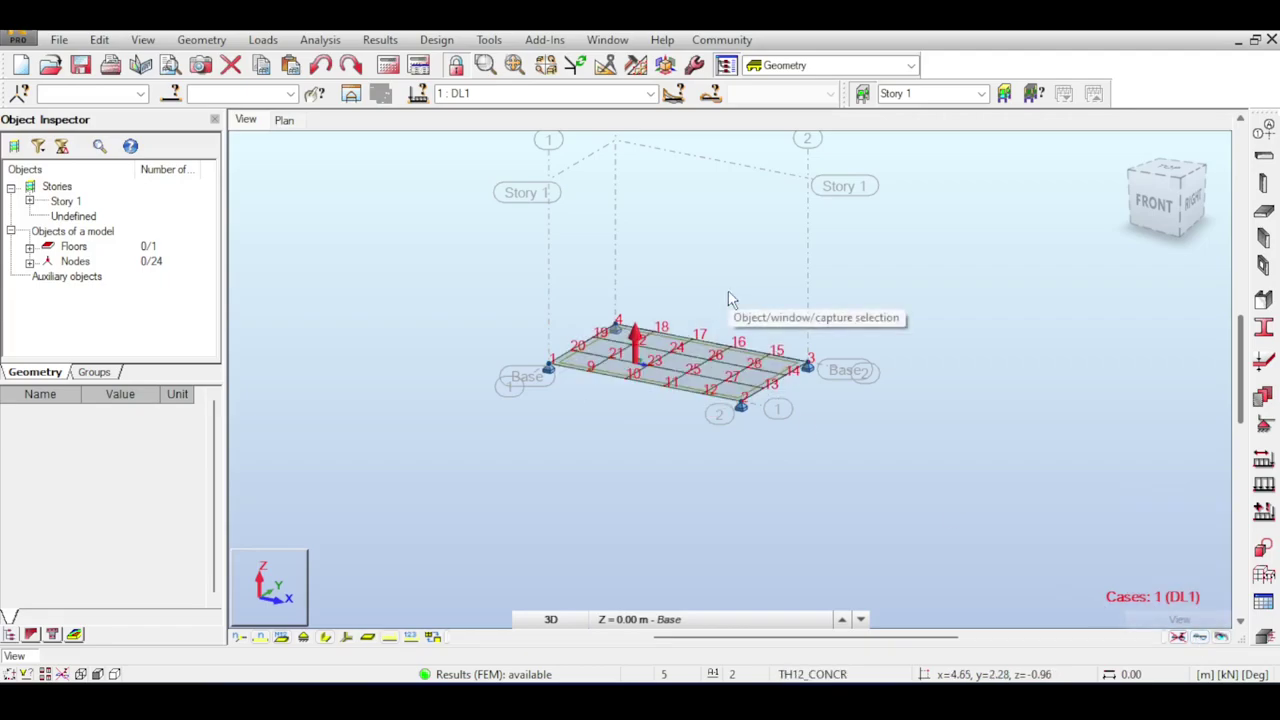
pyautogui.moveTo(728, 290); pyautogui.dragTo(768, 302, button='middle')
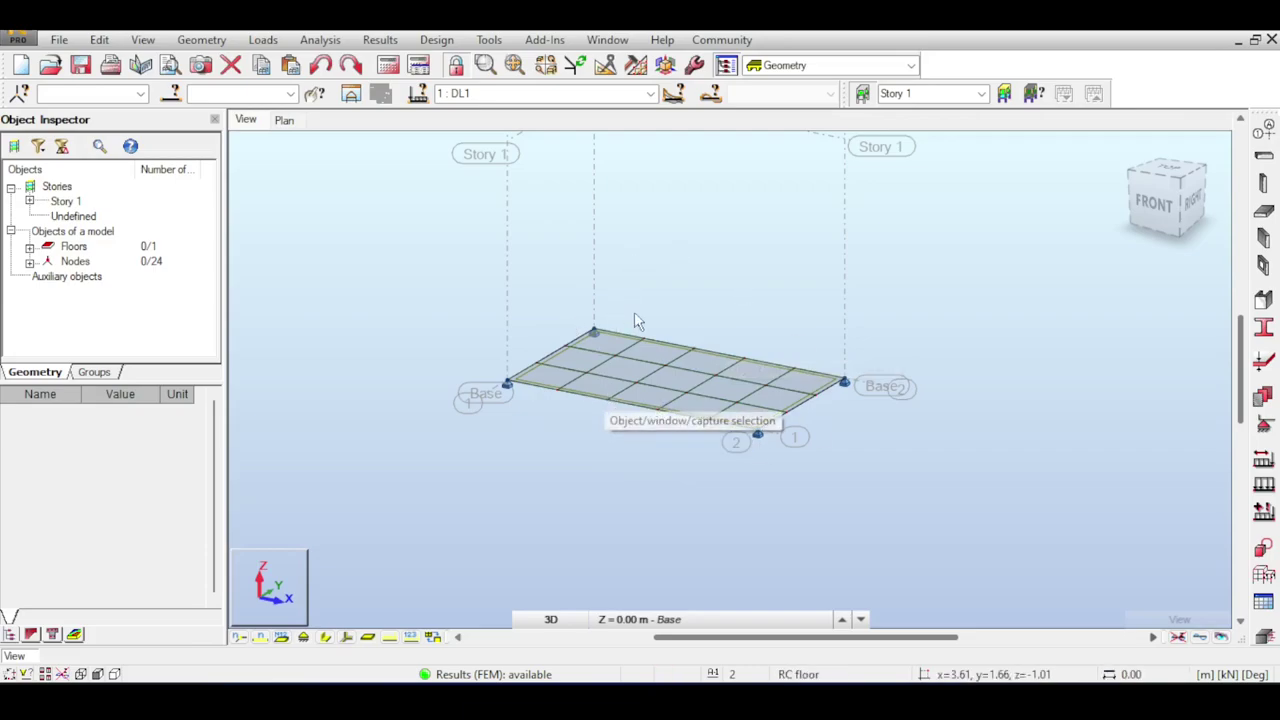
# Display a detailed colour map of the xx moments on the floor for load case DL1.
pyautogui.click(370, 42)
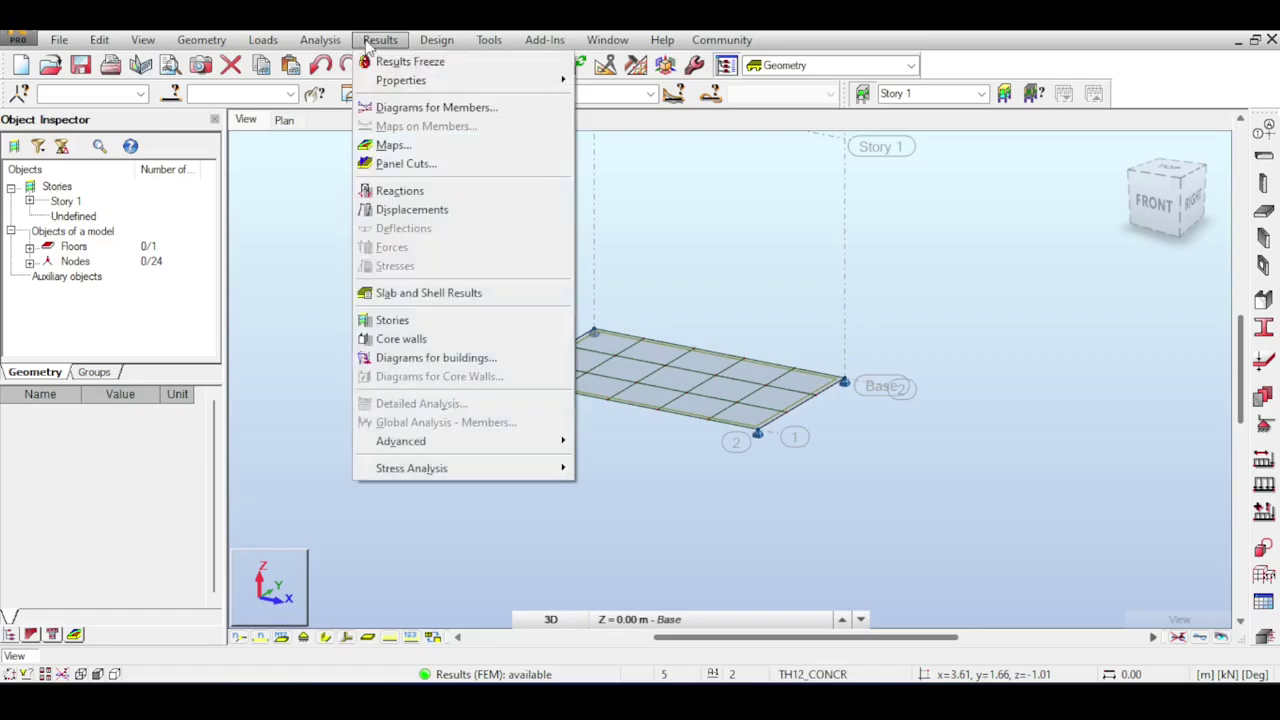
pyautogui.click(392, 146)
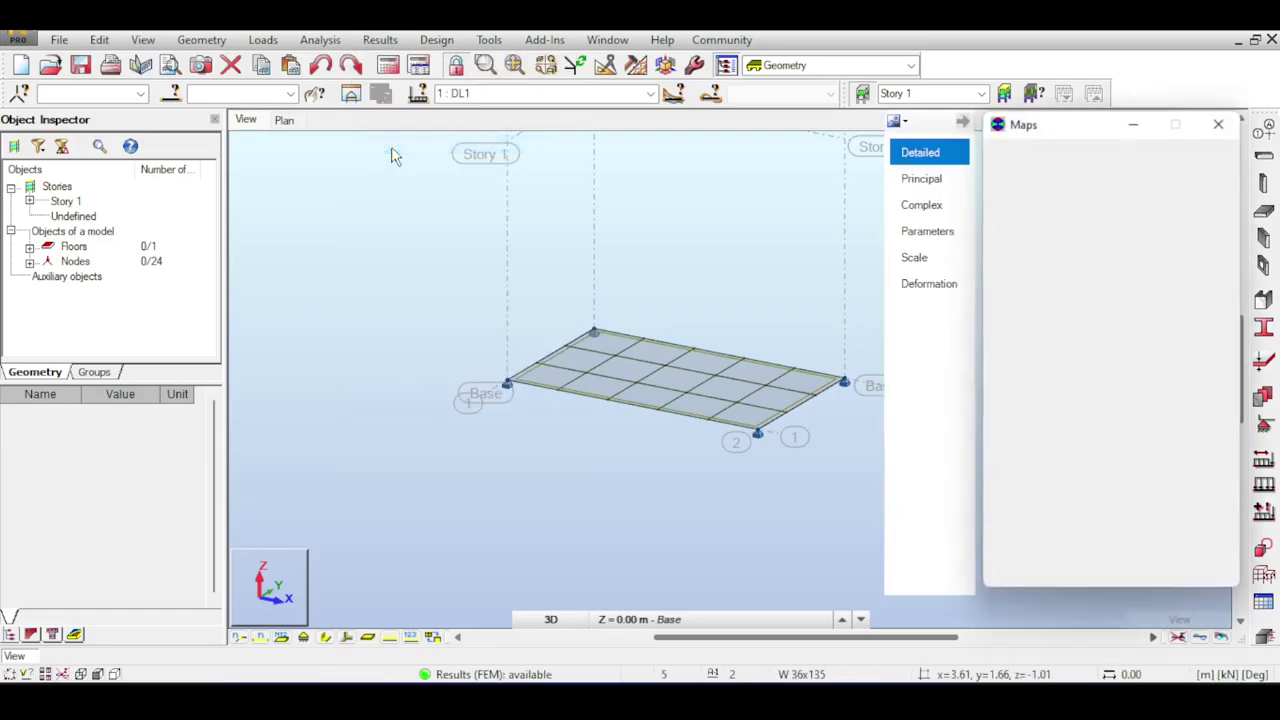
pyautogui.moveTo(1054, 131); pyautogui.dragTo(1029, 134)
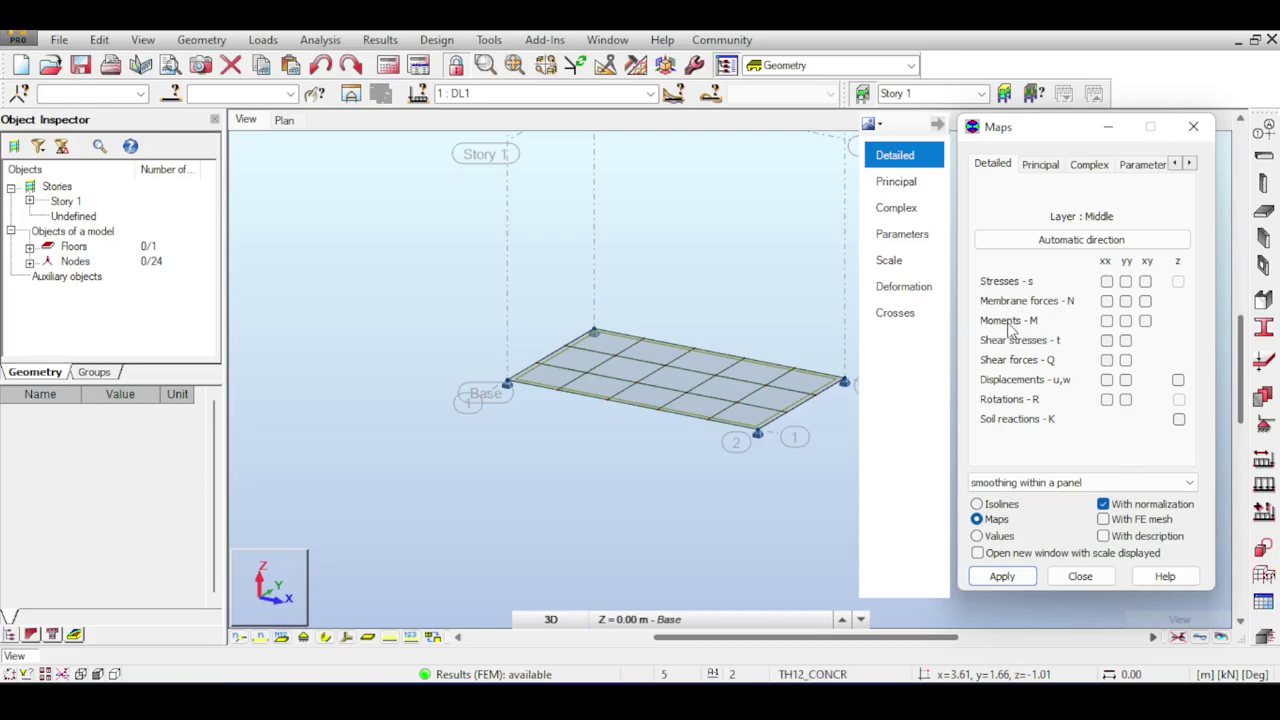
pyautogui.click(1107, 321)
pyautogui.click(1002, 576)
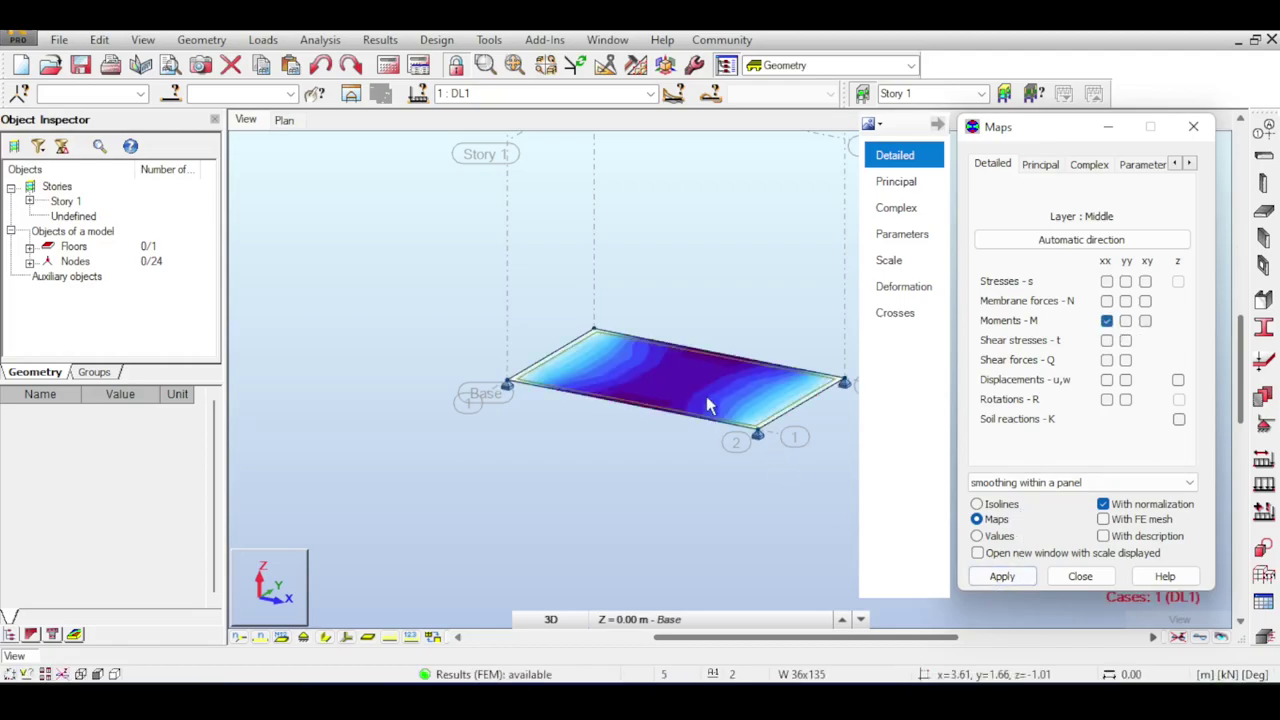
# Move the map settings clear of the floor and enable value descriptions for the xx moment map.
pyautogui.scroll(4, 697, 300)
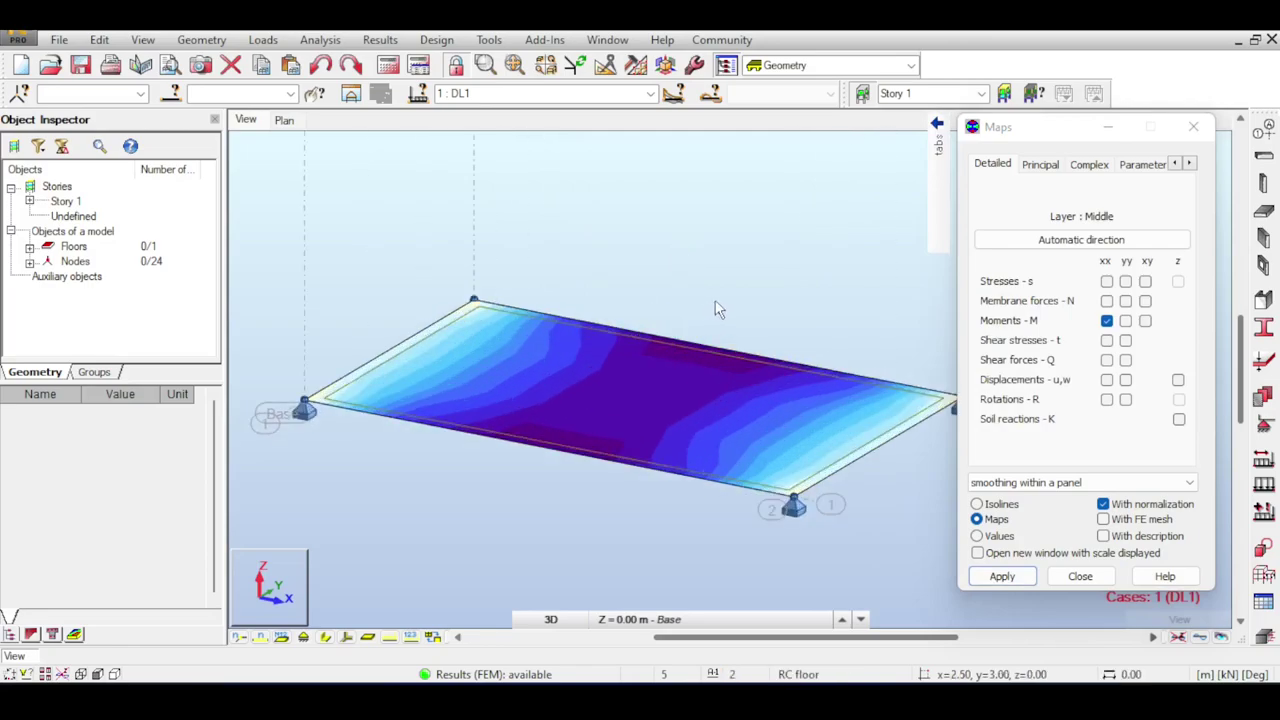
pyautogui.scroll(-4, 718, 308)
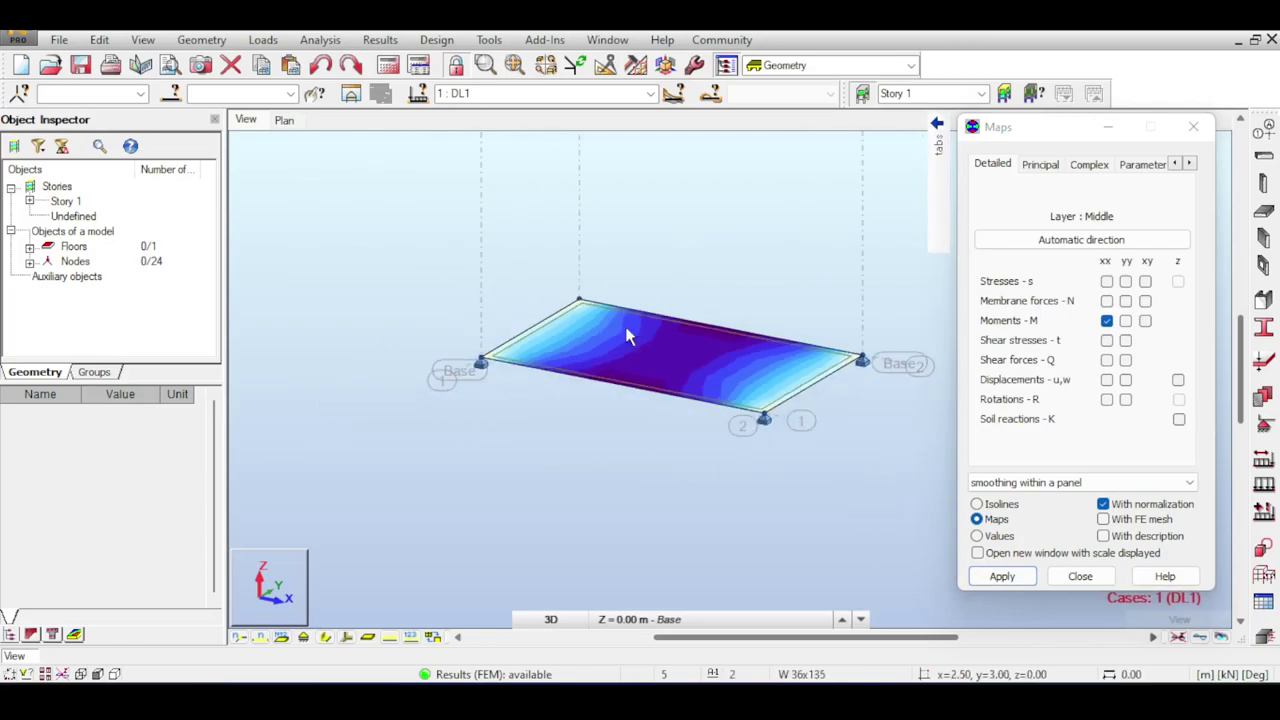
pyautogui.moveTo(1066, 128); pyautogui.dragTo(286, 154)
pyautogui.scroll(2, 858, 265)
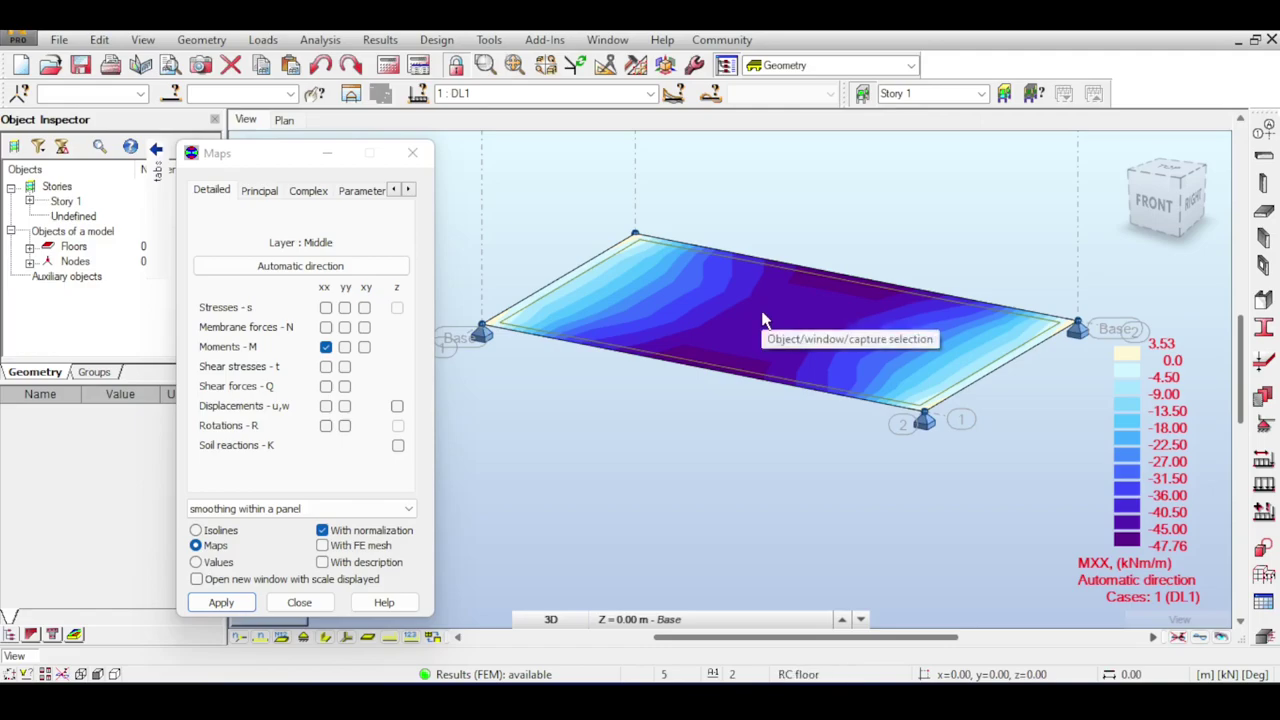
pyautogui.click(321, 563)
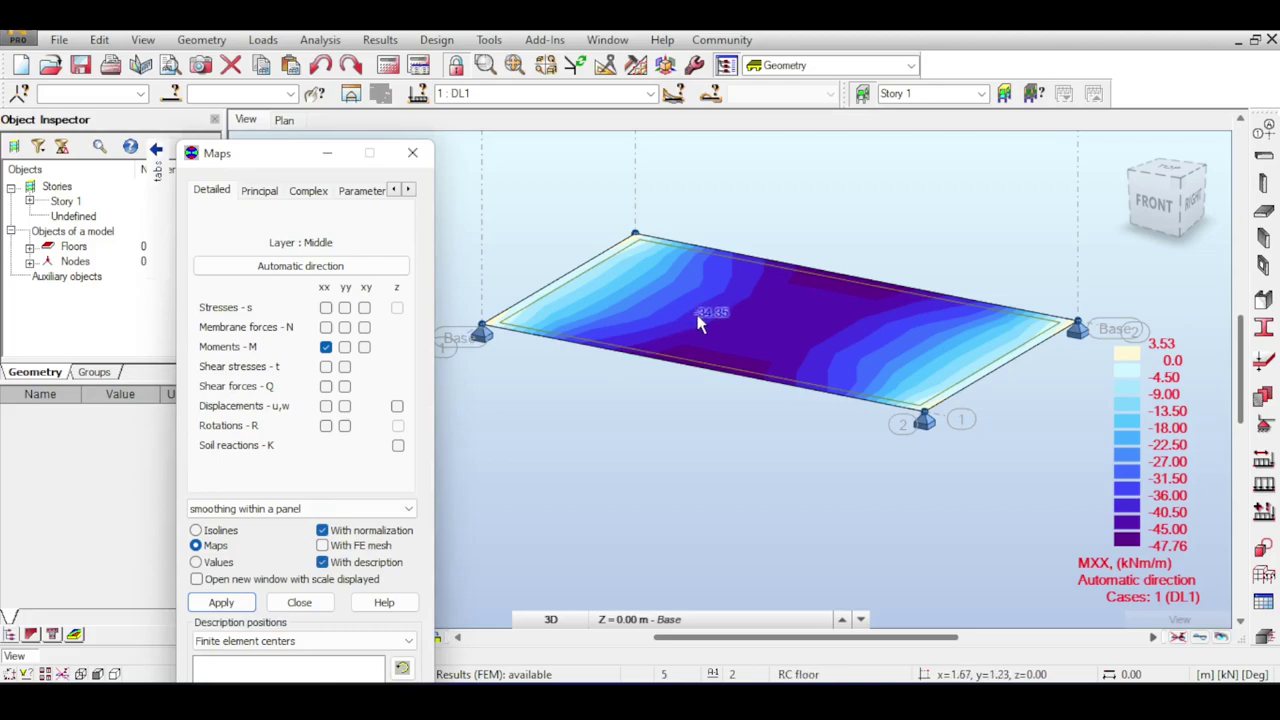
# Label the xx moment at a row of points on the floor map, running from its middle towards the short edge at grid line 2.
pyautogui.click(770, 308)
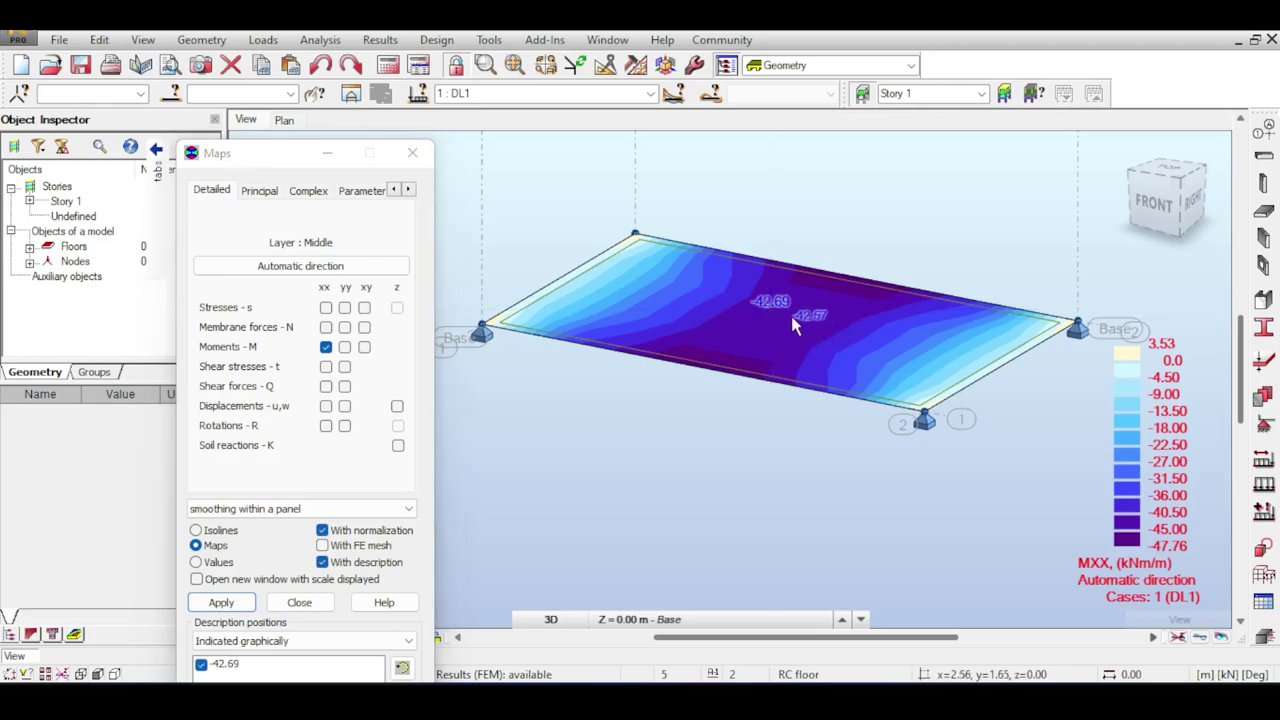
pyautogui.click(795, 316)
pyautogui.click(826, 325)
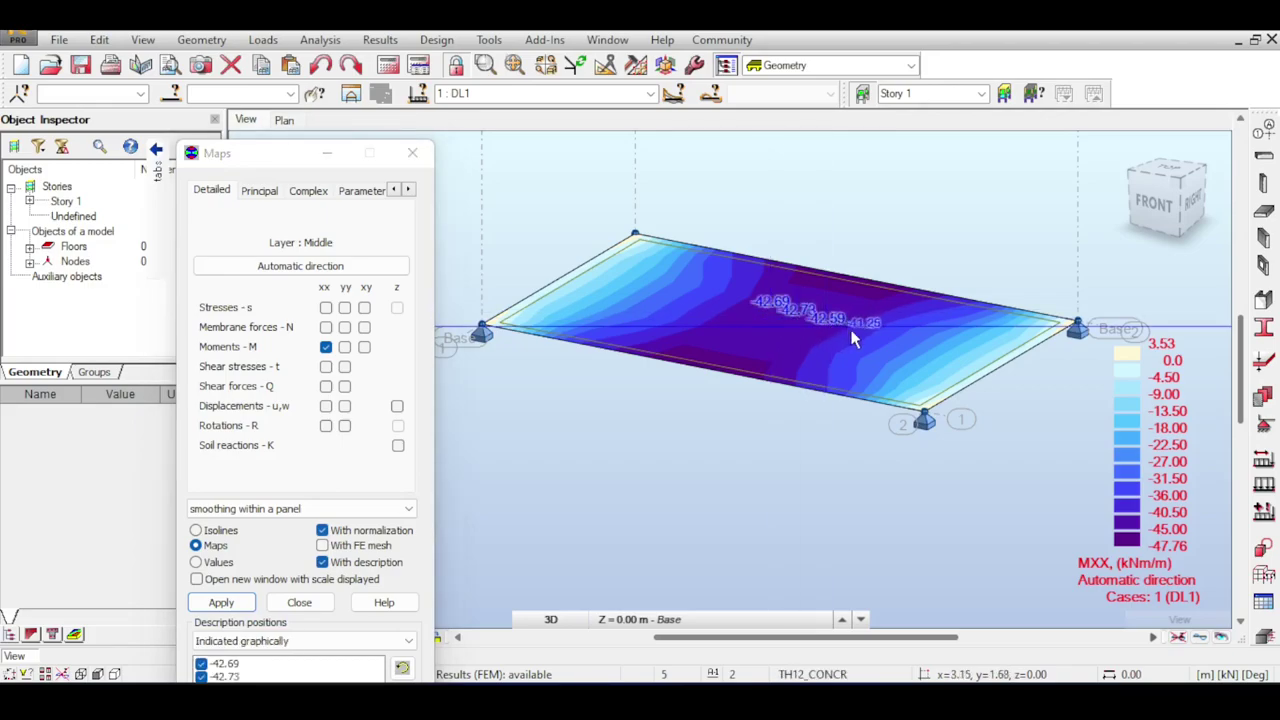
pyautogui.click(852, 338)
pyautogui.click(886, 340)
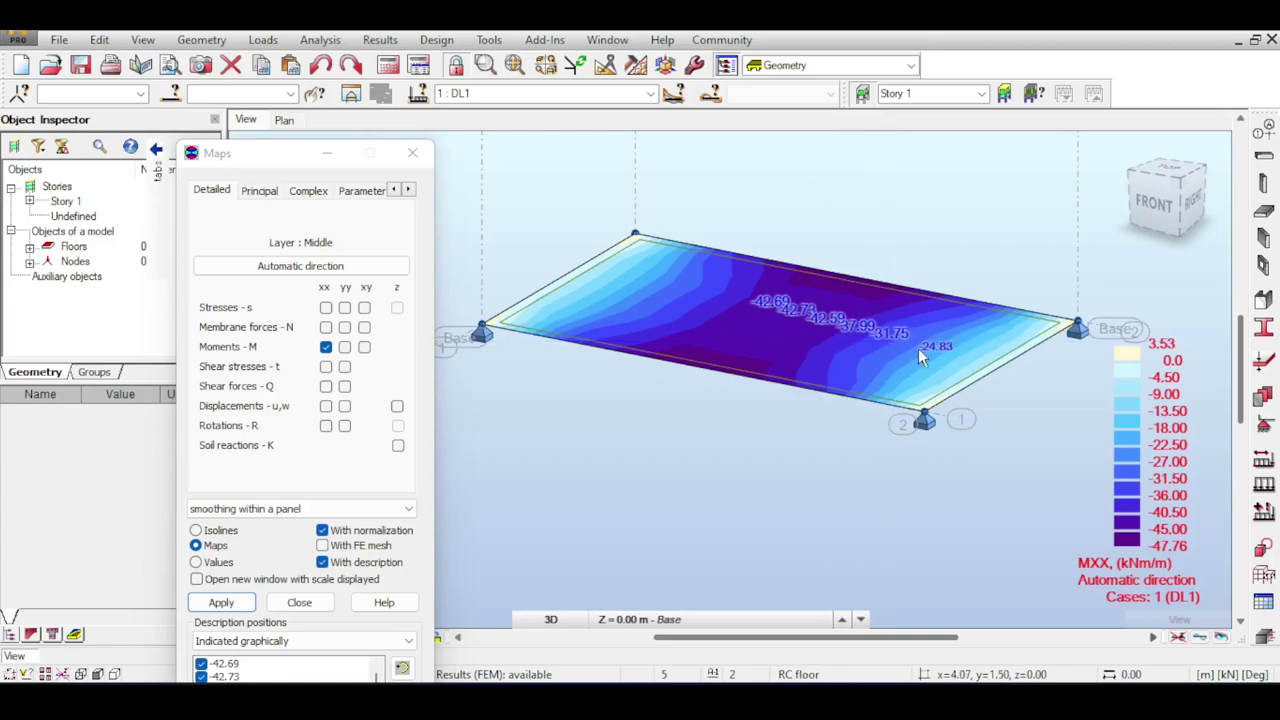
pyautogui.click(922, 349)
pyautogui.click(948, 355)
pyautogui.click(962, 358)
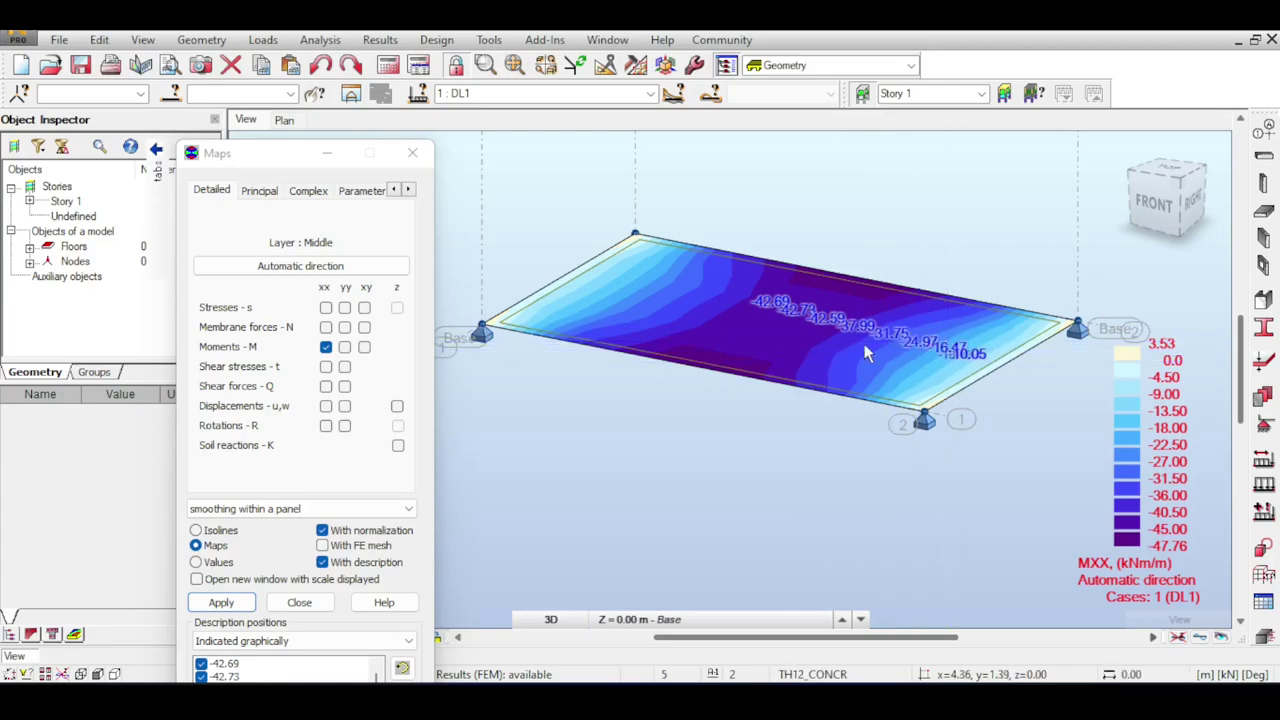
pyautogui.click(768, 310)
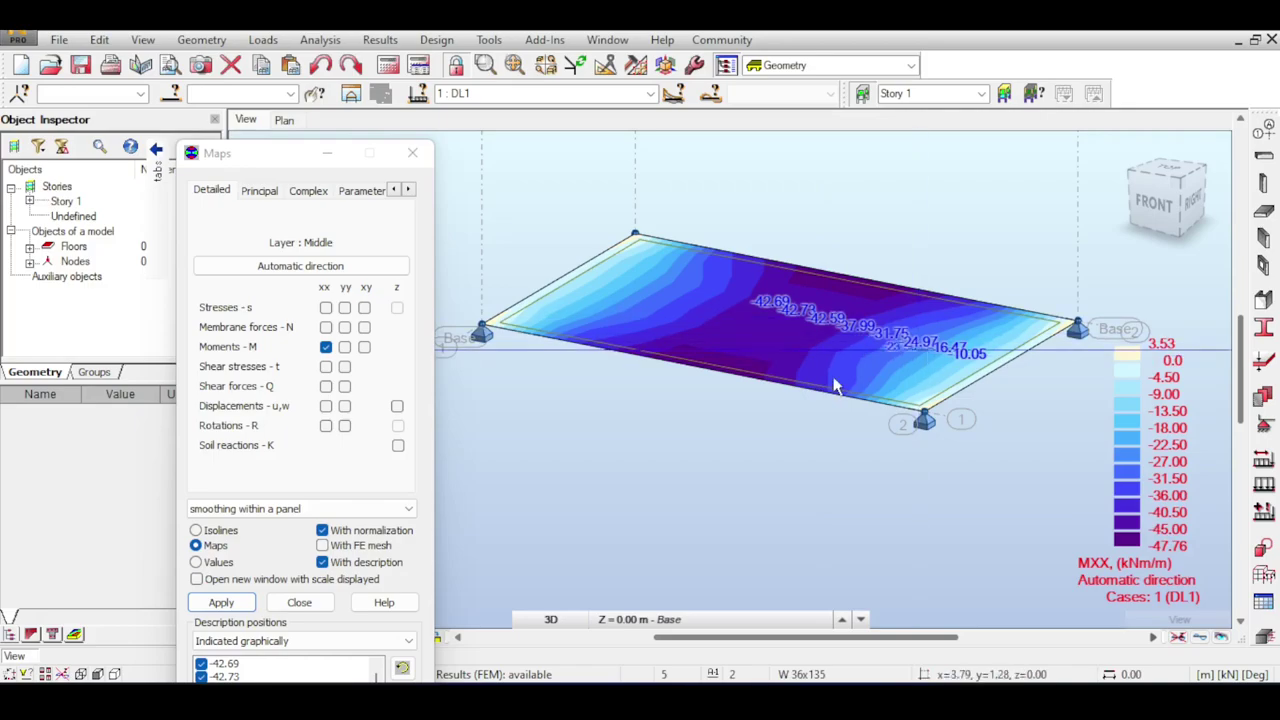
pyautogui.click(523, 505)
# Set the description positions to finite element centers and show the FE mesh on the xx moment map.
pyautogui.moveTo(300, 153); pyautogui.dragTo(333, 37)
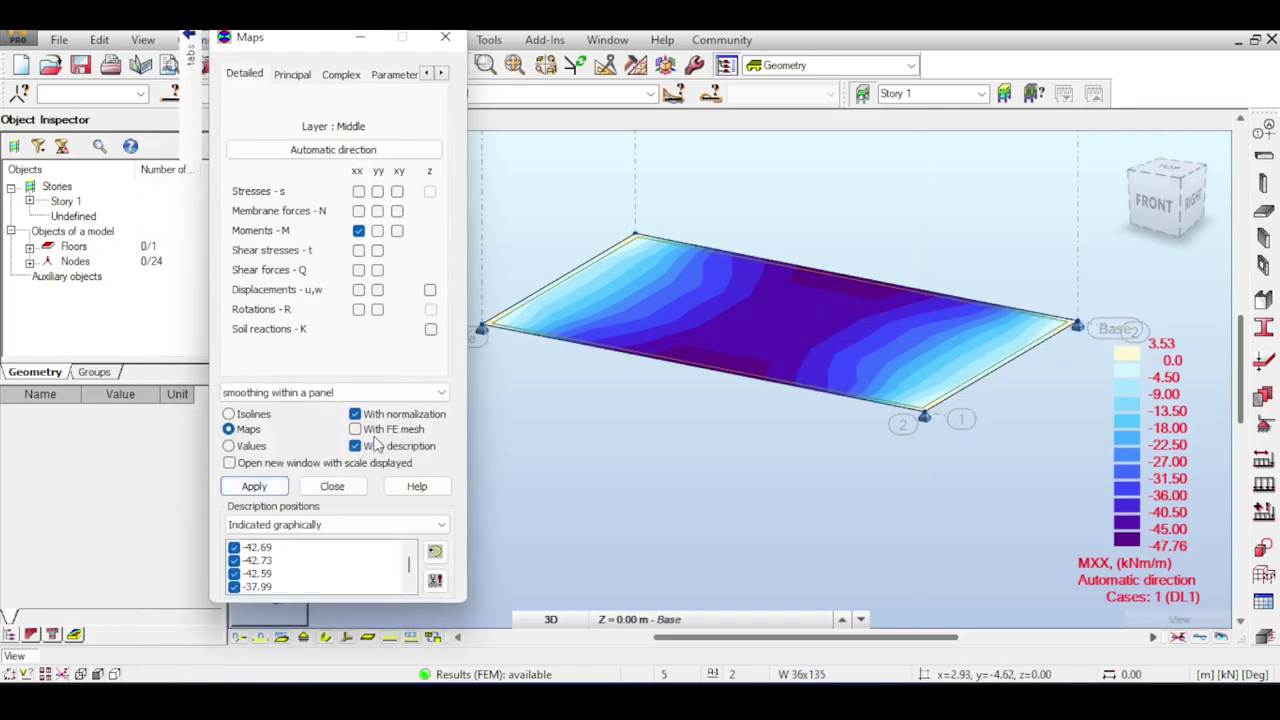
pyautogui.click(262, 530)
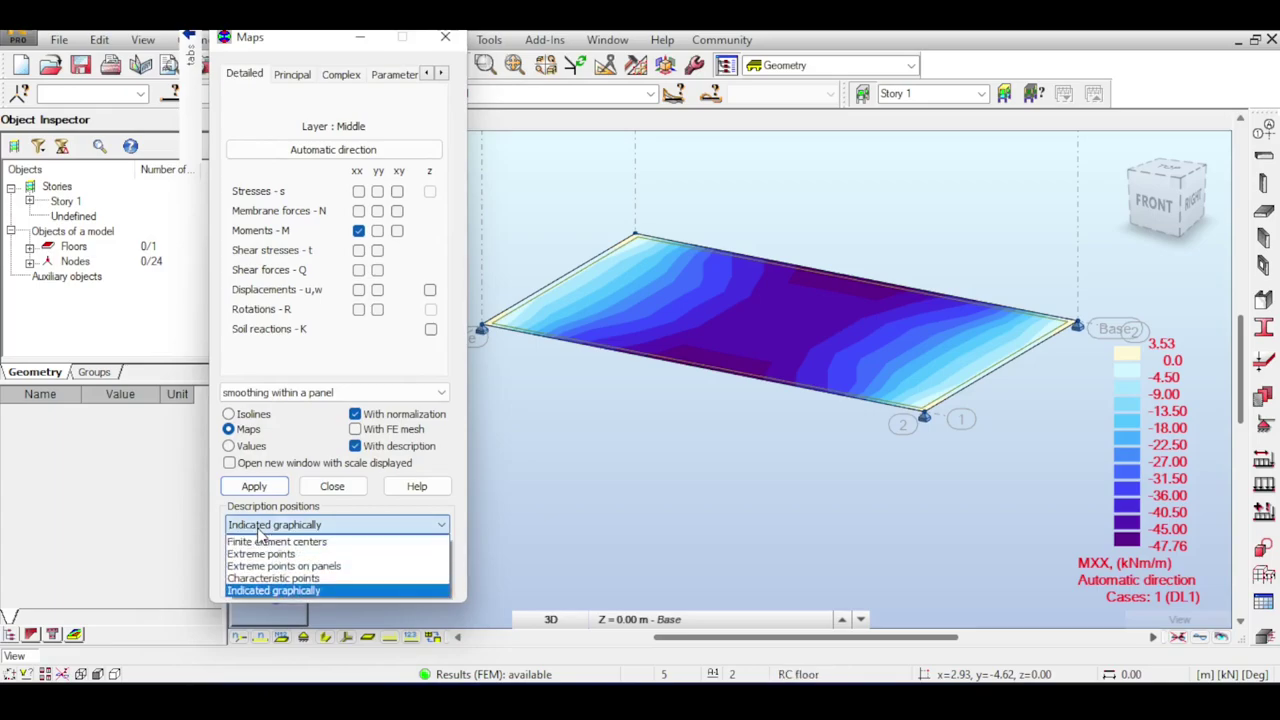
pyautogui.click(275, 541)
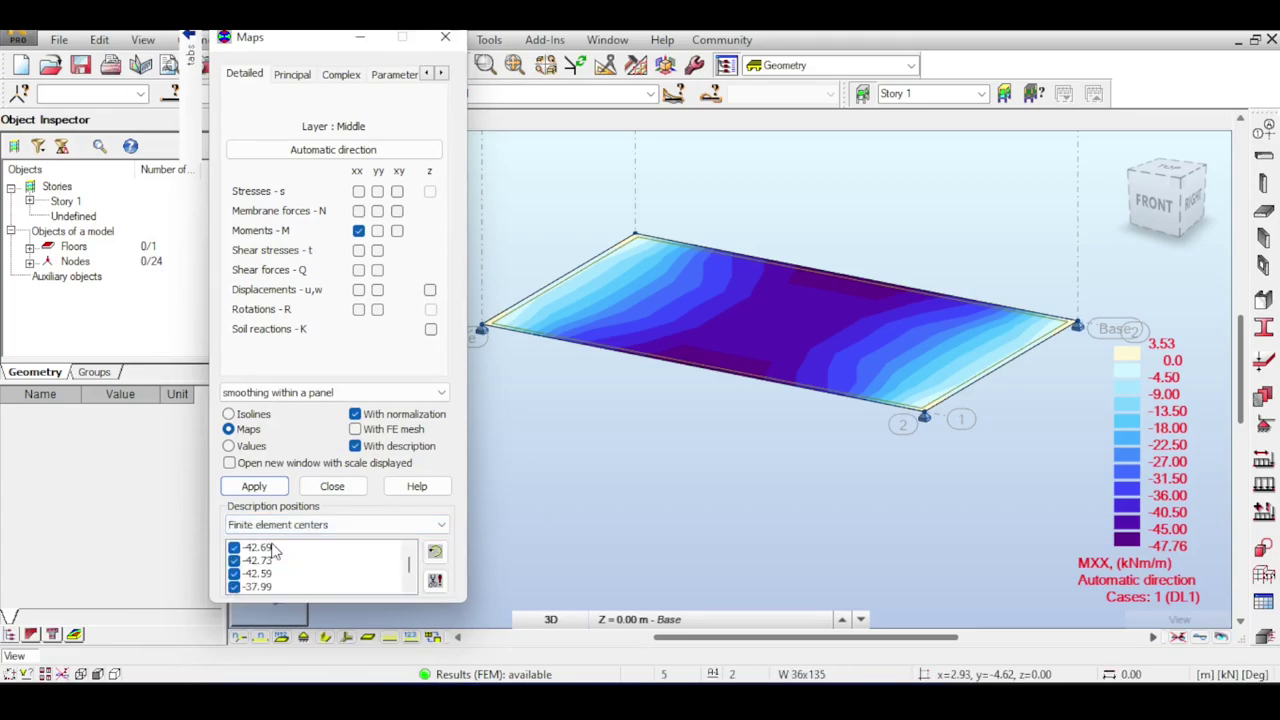
pyautogui.click(254, 486)
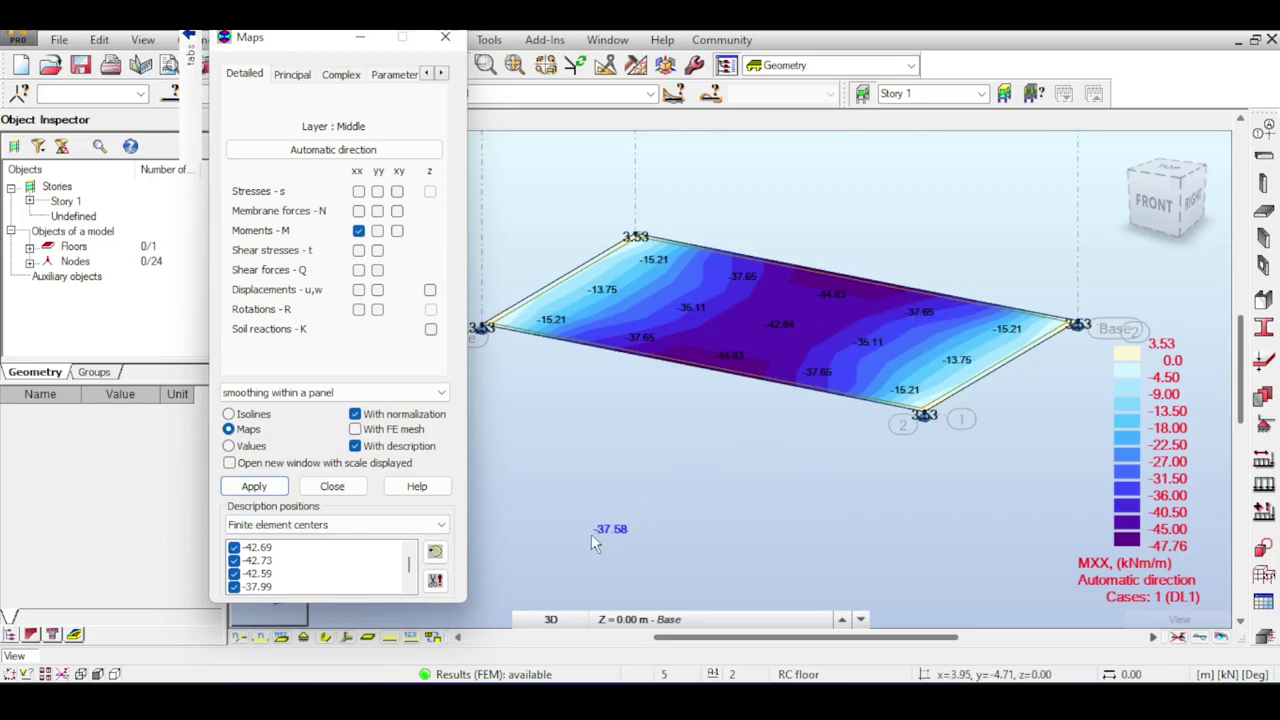
pyautogui.click(356, 429)
pyautogui.click(284, 485)
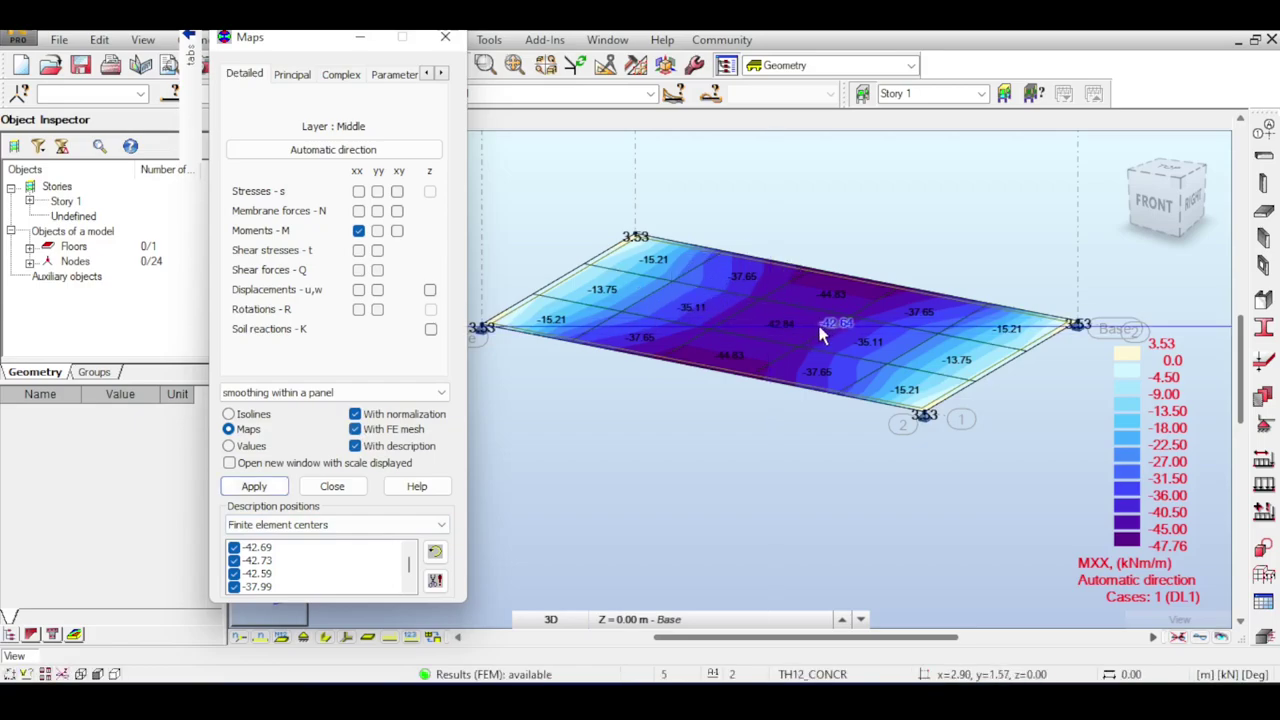
# Label the xx moment map at its extreme points, and return the description positions to finite element centers.
pyautogui.click(306, 525)
pyautogui.click(260, 553)
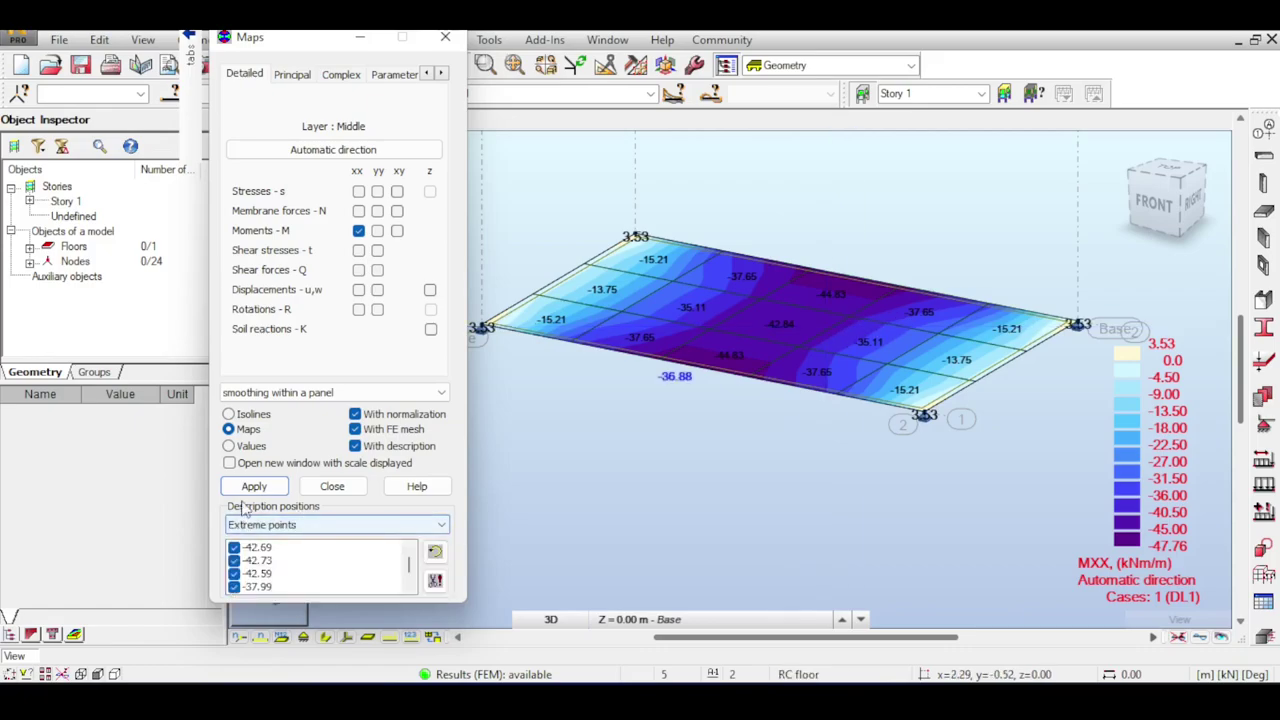
pyautogui.click(250, 488)
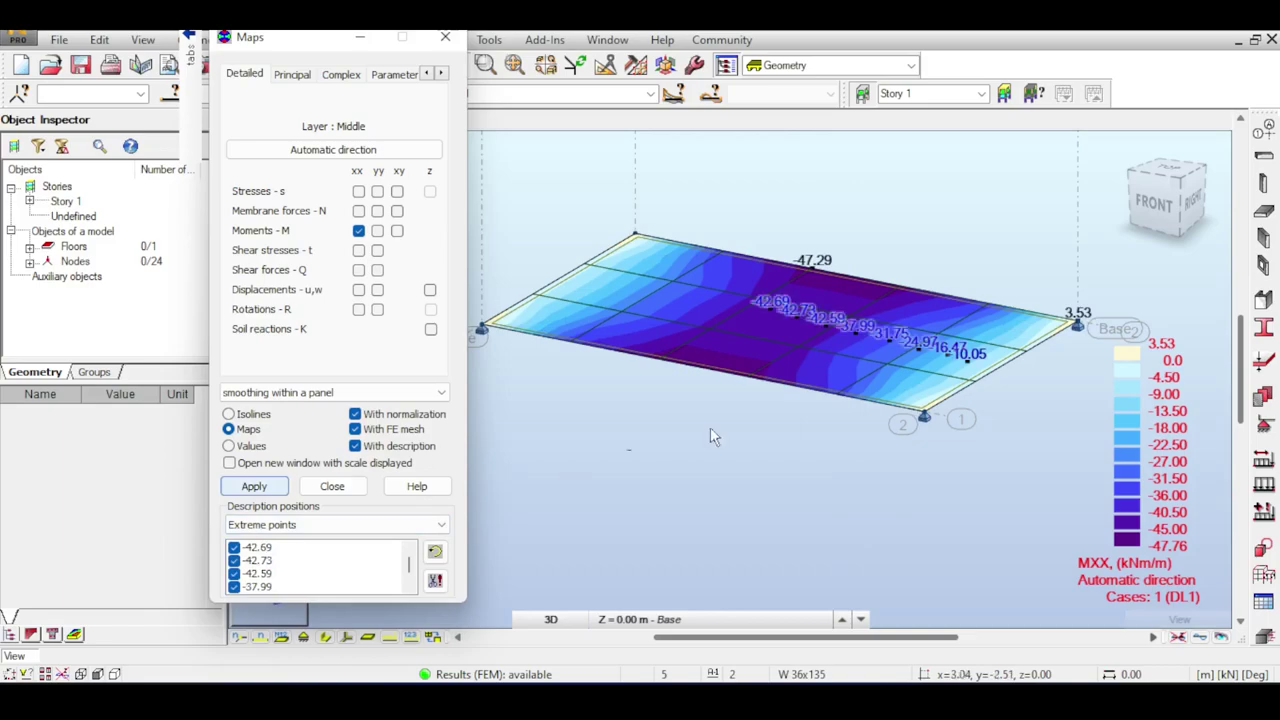
pyautogui.click(300, 525)
pyautogui.click(277, 538)
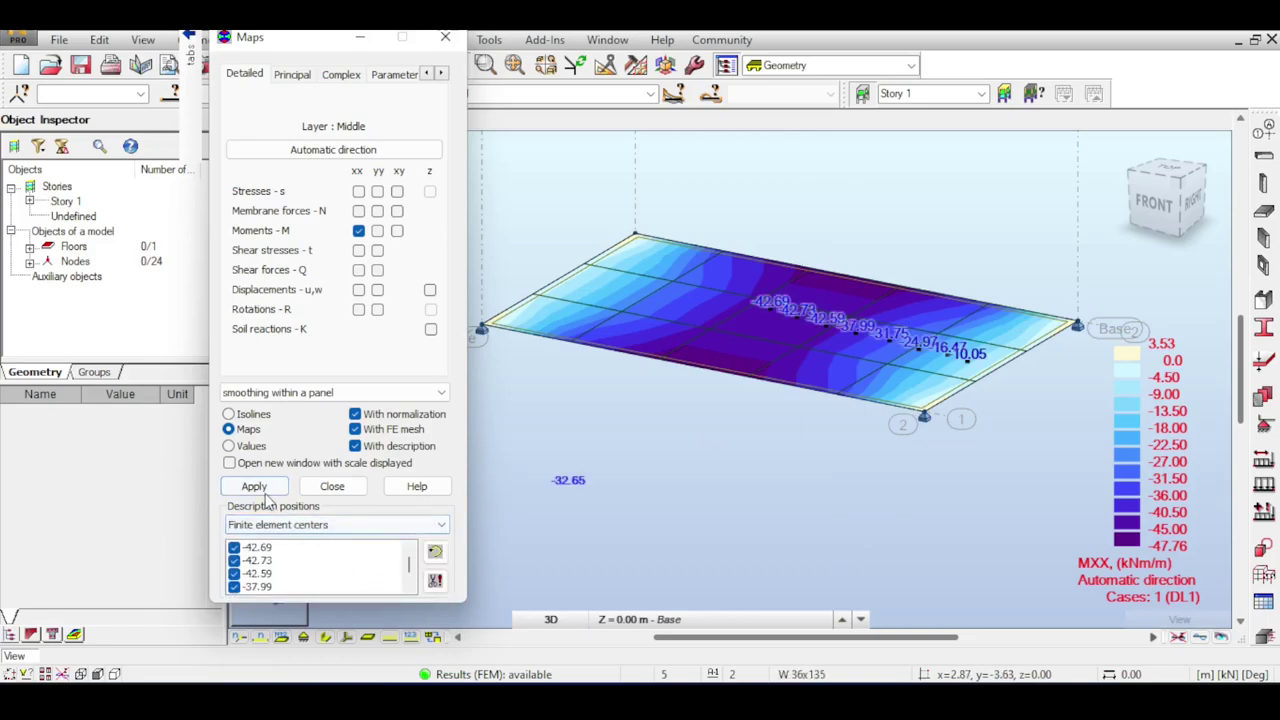
pyautogui.click(254, 486)
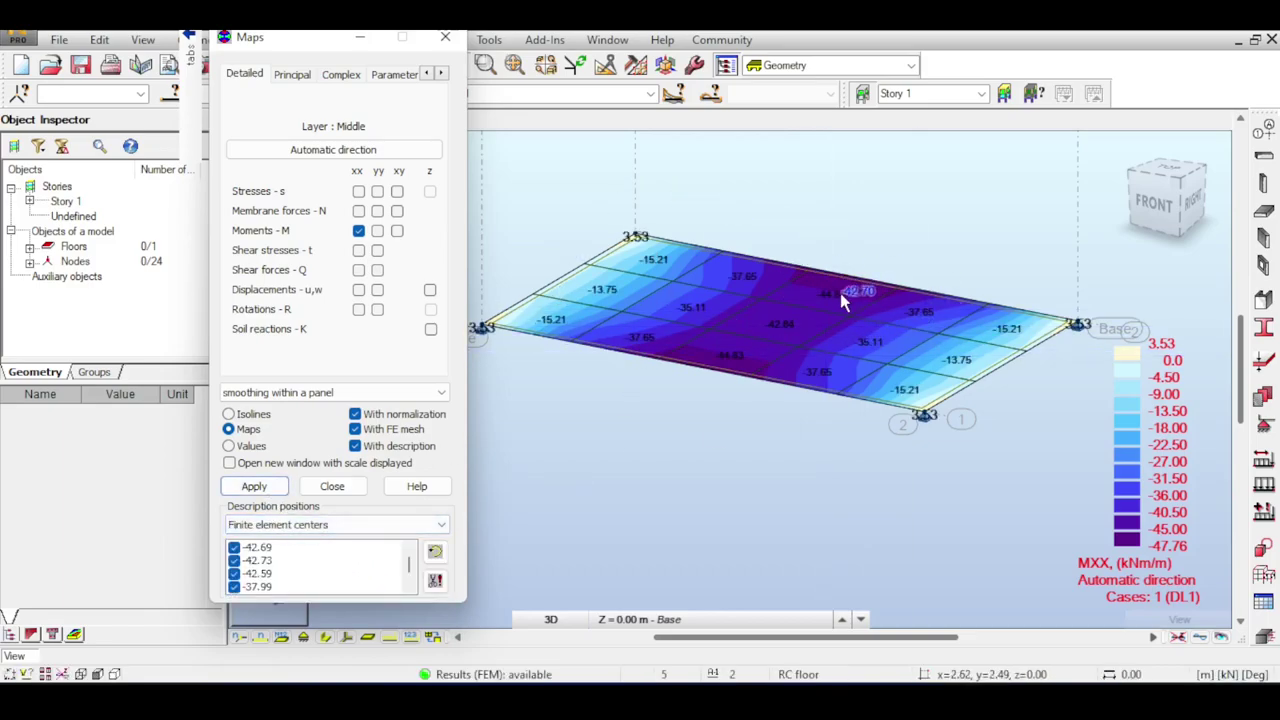
# Compare the floor's yy and xx moment maps, and display the xy moment map.
pyautogui.scroll(-1, 840, 293)
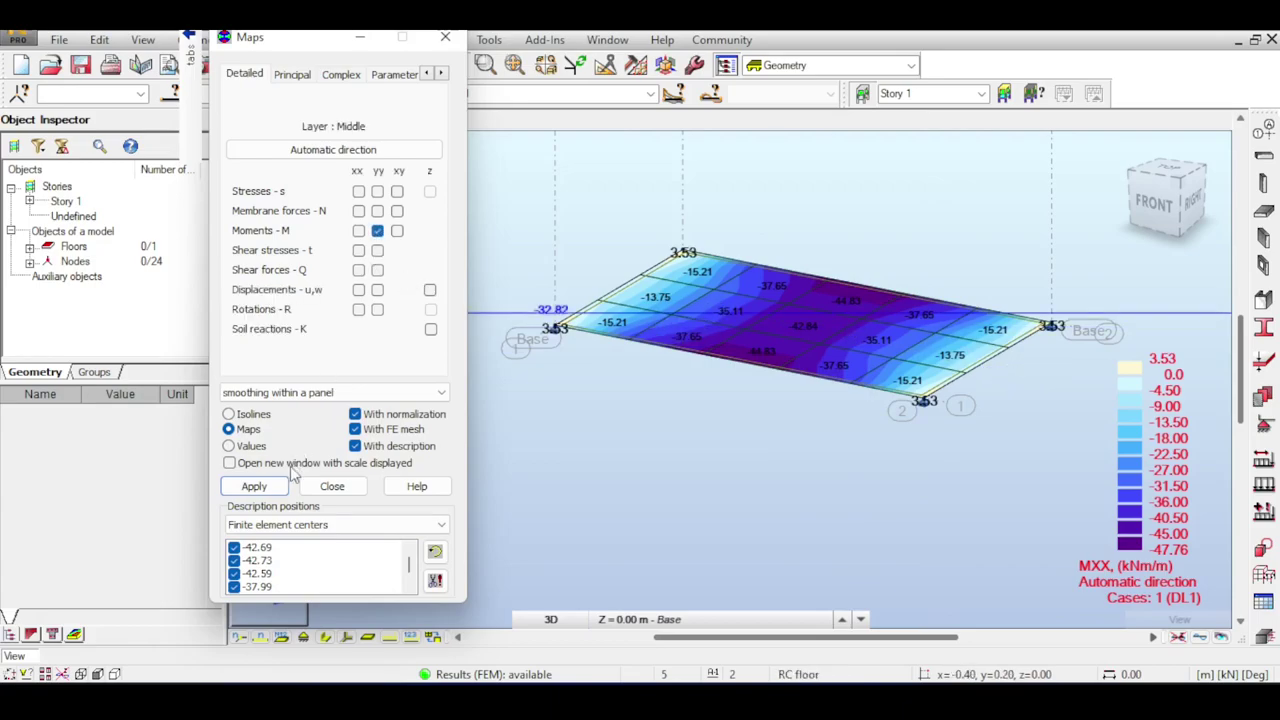
pyautogui.click(253, 486)
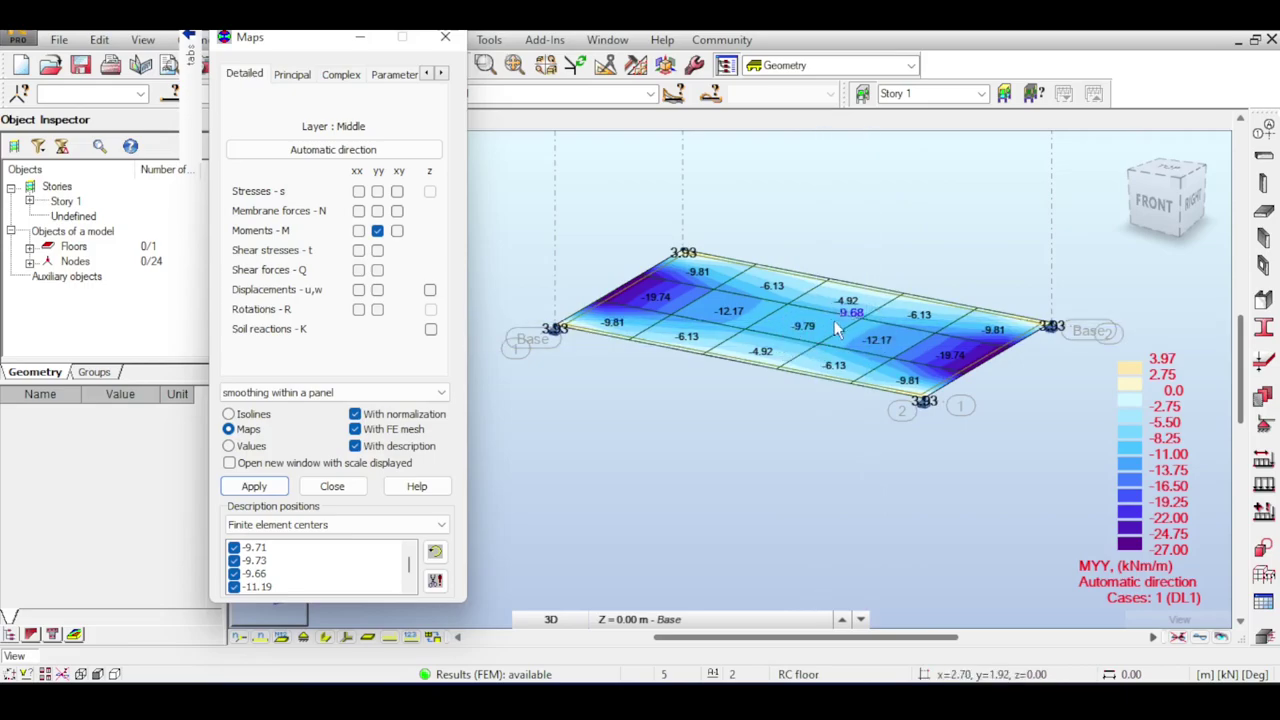
pyautogui.click(358, 231)
pyautogui.click(254, 486)
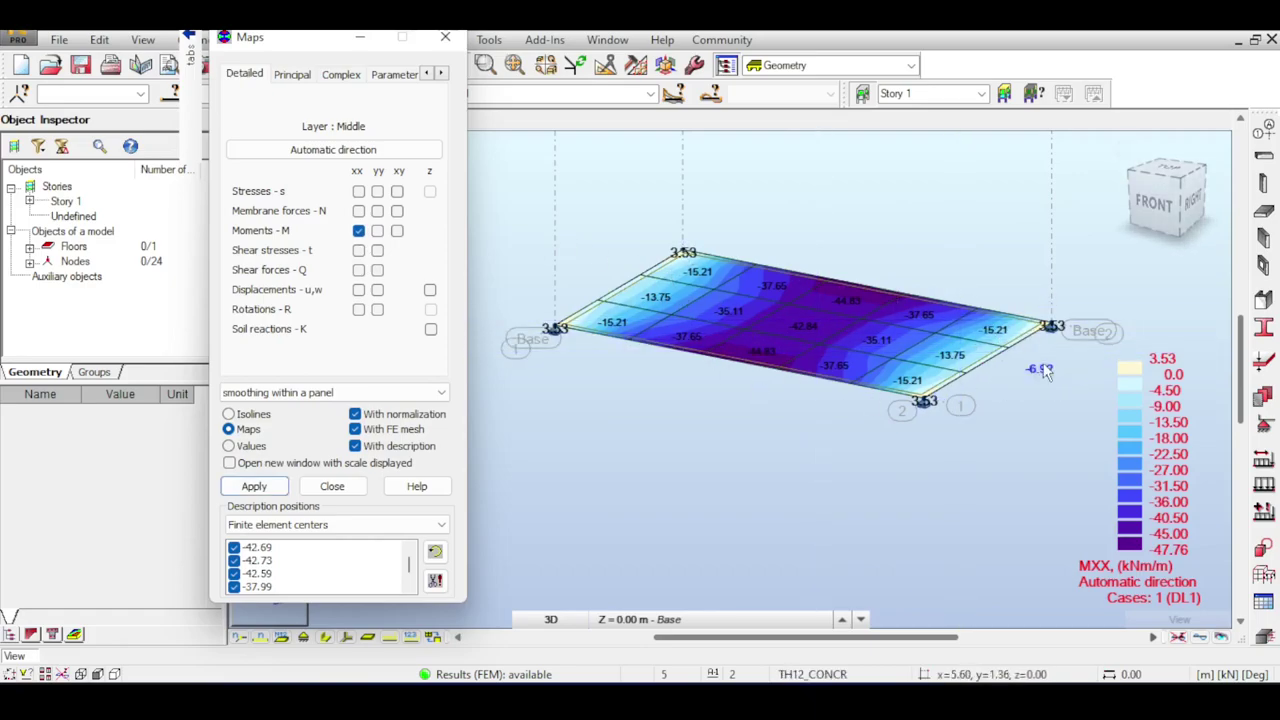
pyautogui.click(377, 231)
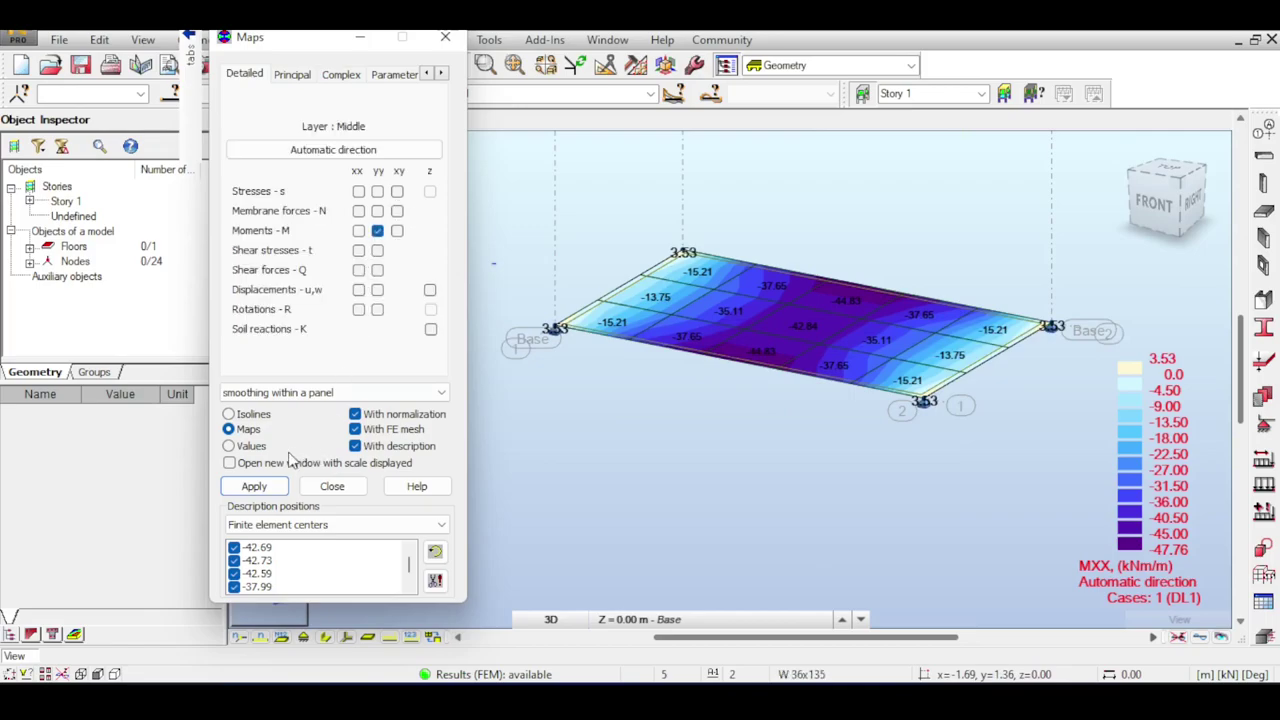
pyautogui.click(254, 486)
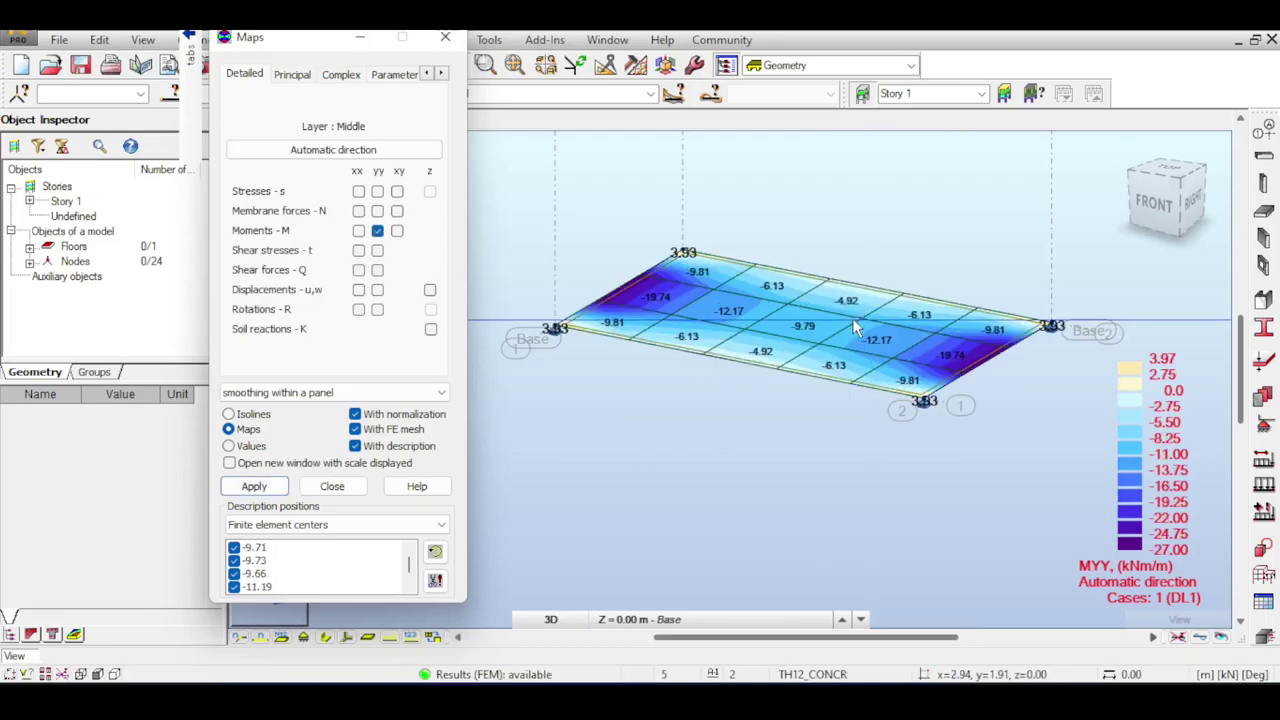
pyautogui.click(397, 231)
pyautogui.click(254, 488)
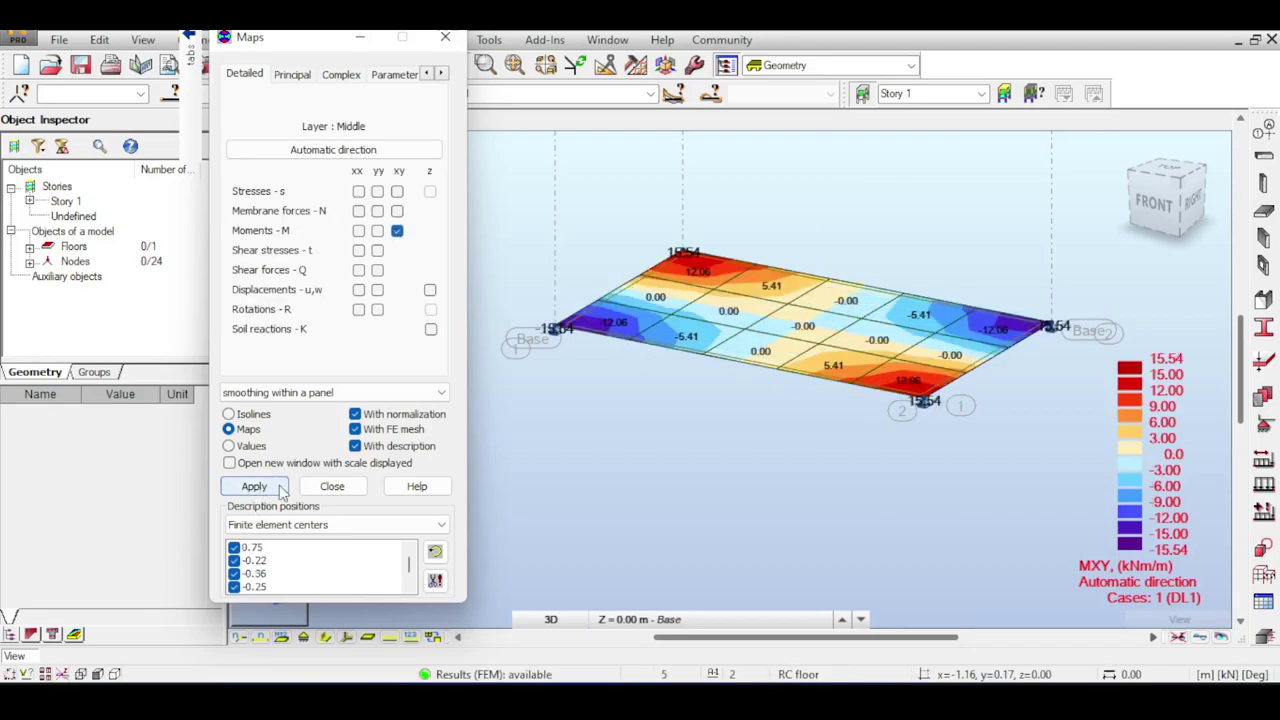
# Display the xx membrane force map and the xx stress map of the floor.
pyautogui.click(358, 211)
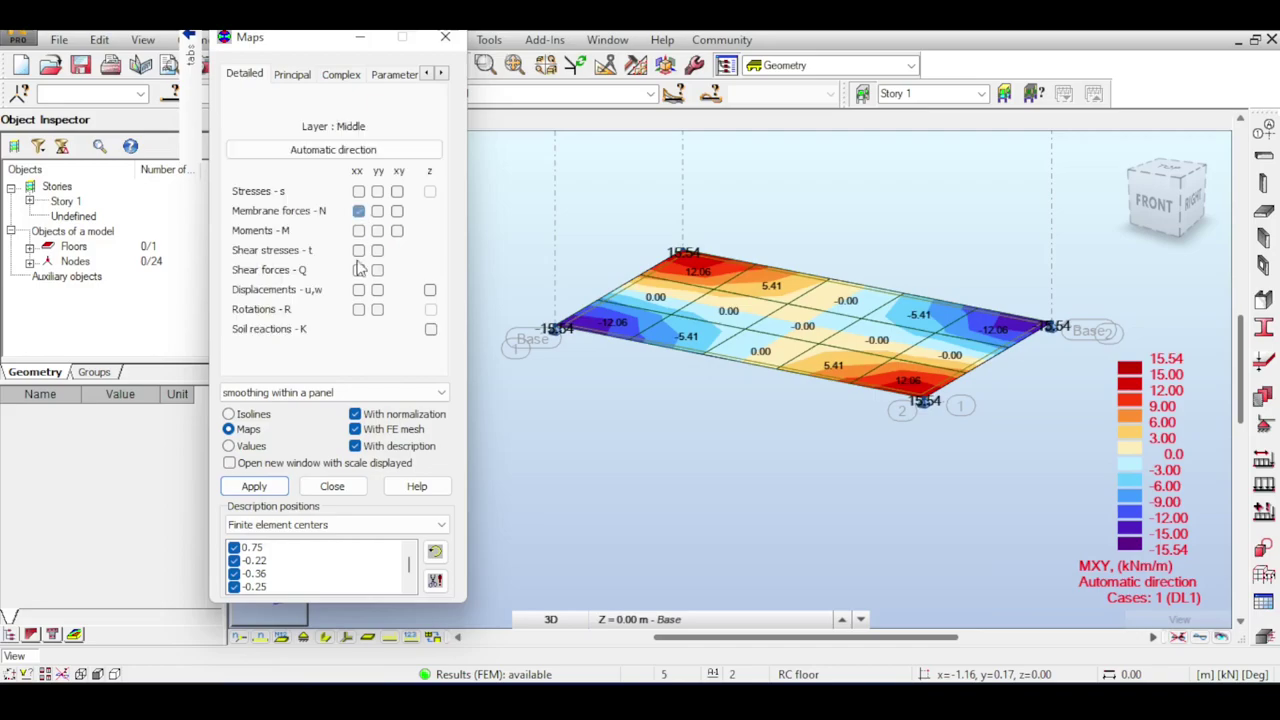
pyautogui.click(254, 486)
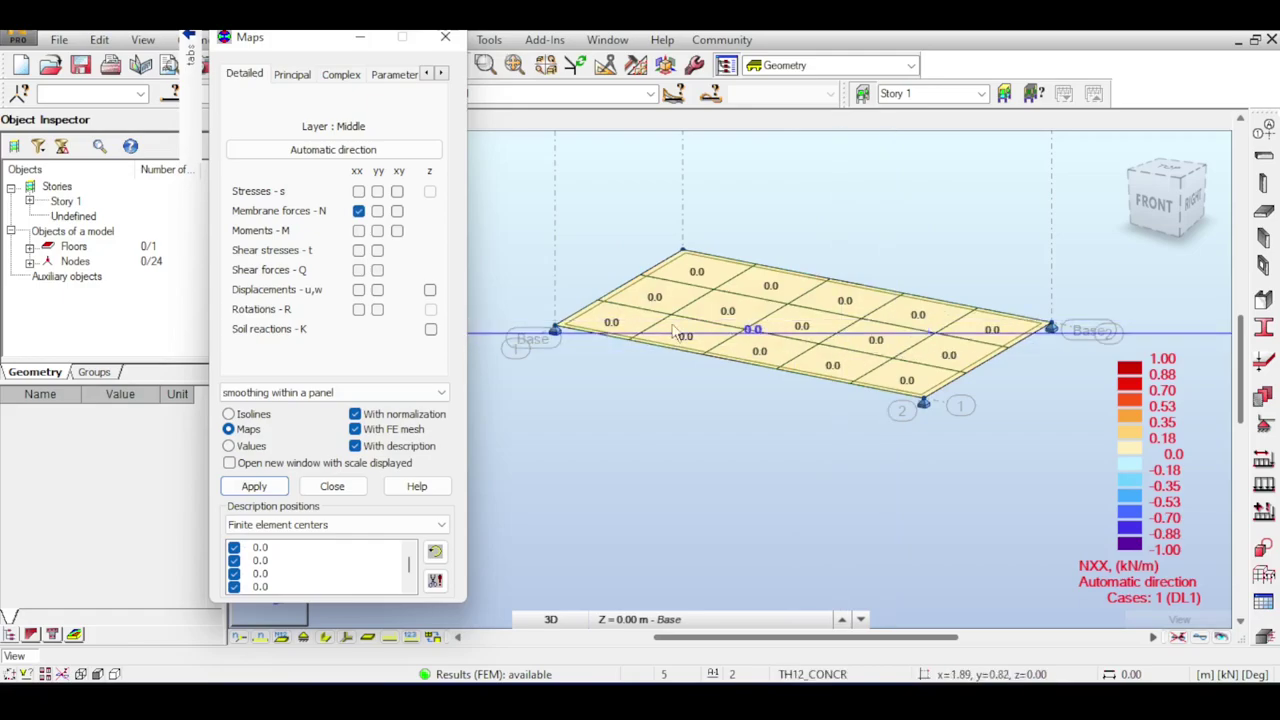
pyautogui.click(359, 193)
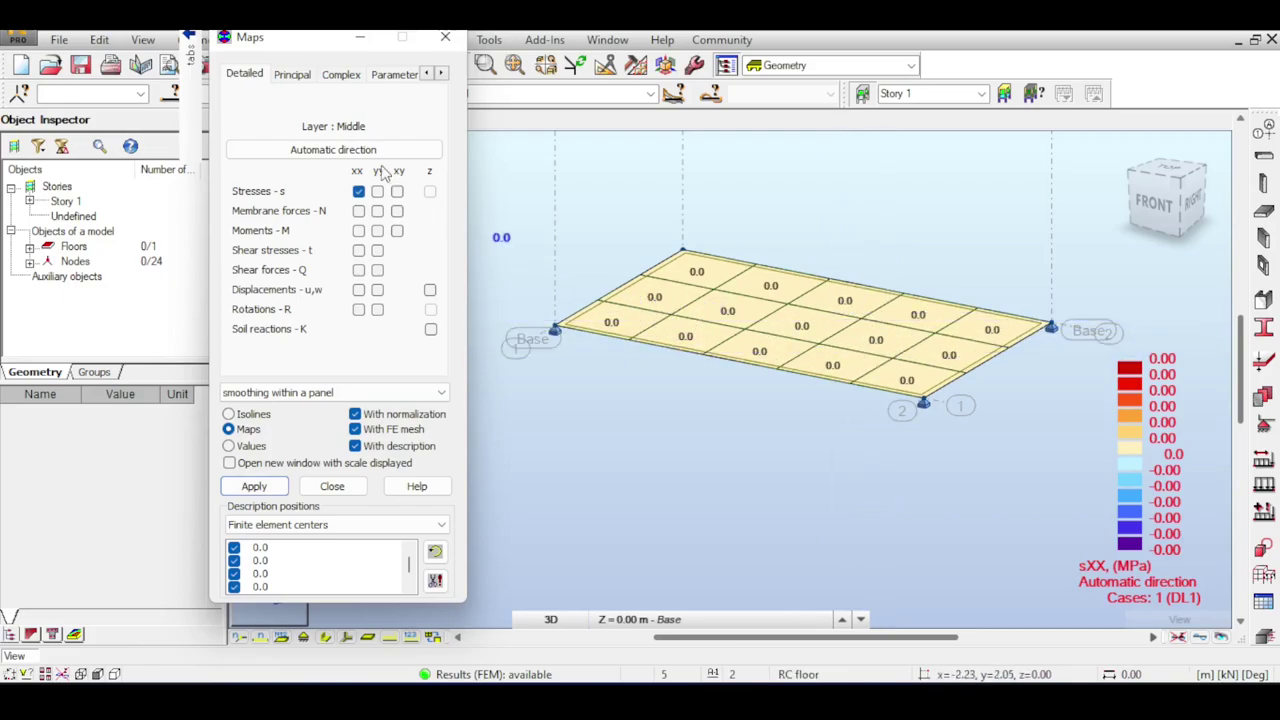
# Display the floor's shear force maps in the xx and yy directions.
pyautogui.click(358, 270)
pyautogui.click(270, 487)
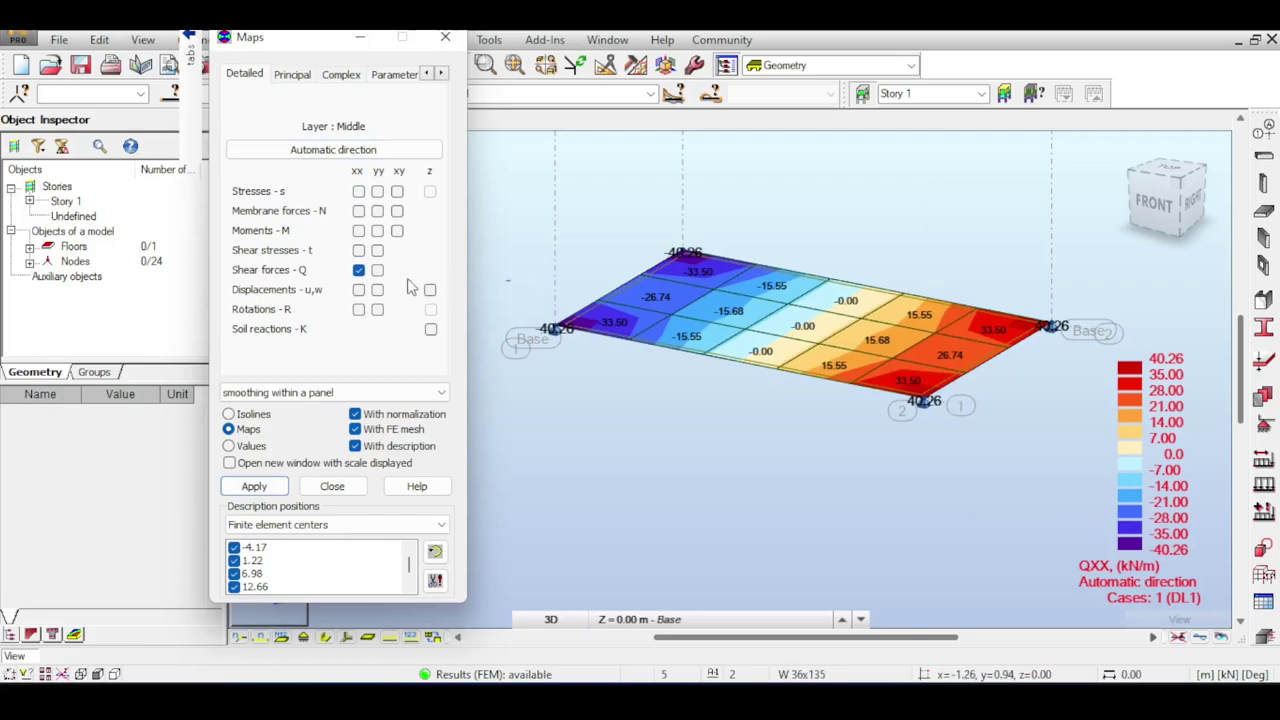
pyautogui.click(377, 270)
pyautogui.click(254, 486)
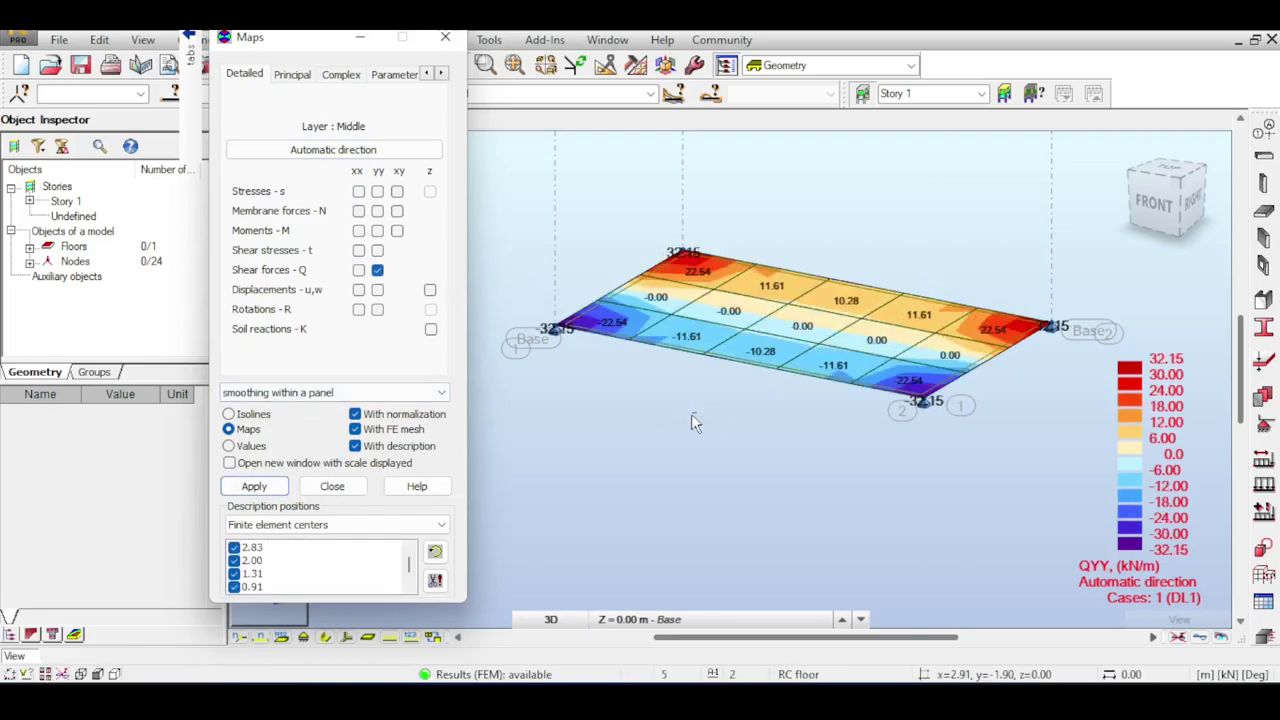
# Display the floor's displacement maps in the xx, yy and z directions, and examine the z displacement values.
pyautogui.click(359, 289)
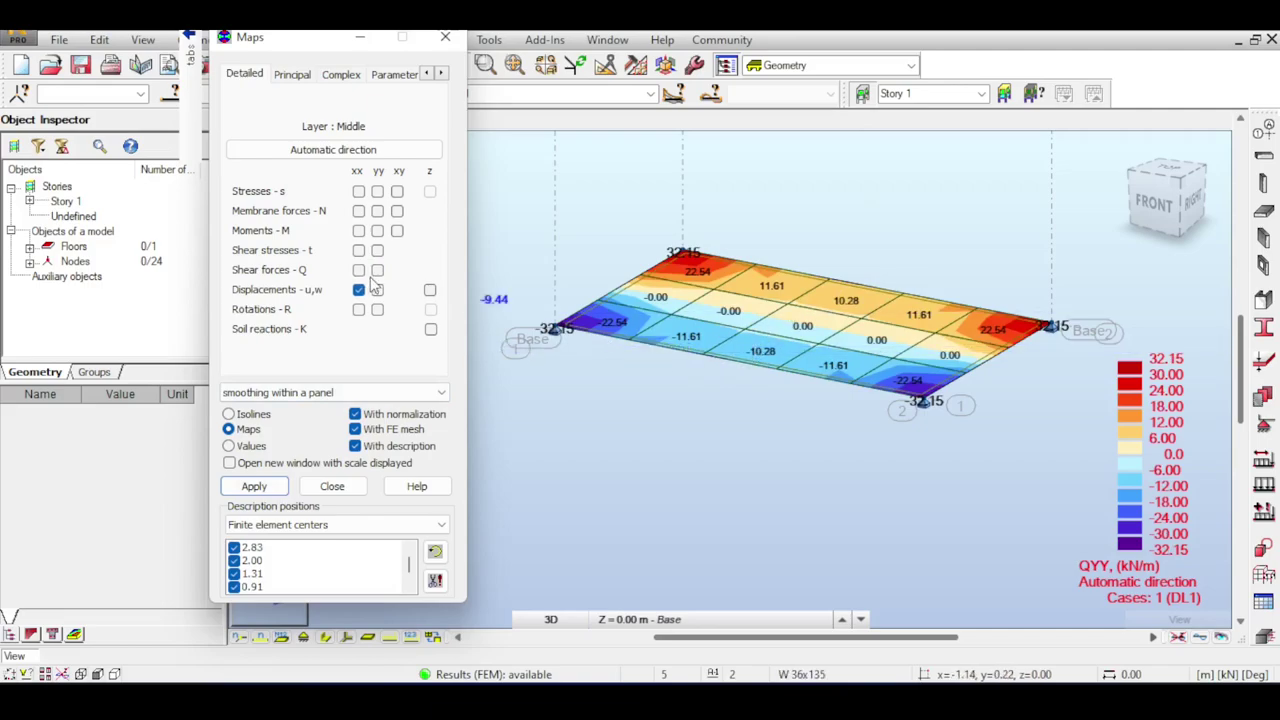
pyautogui.click(254, 486)
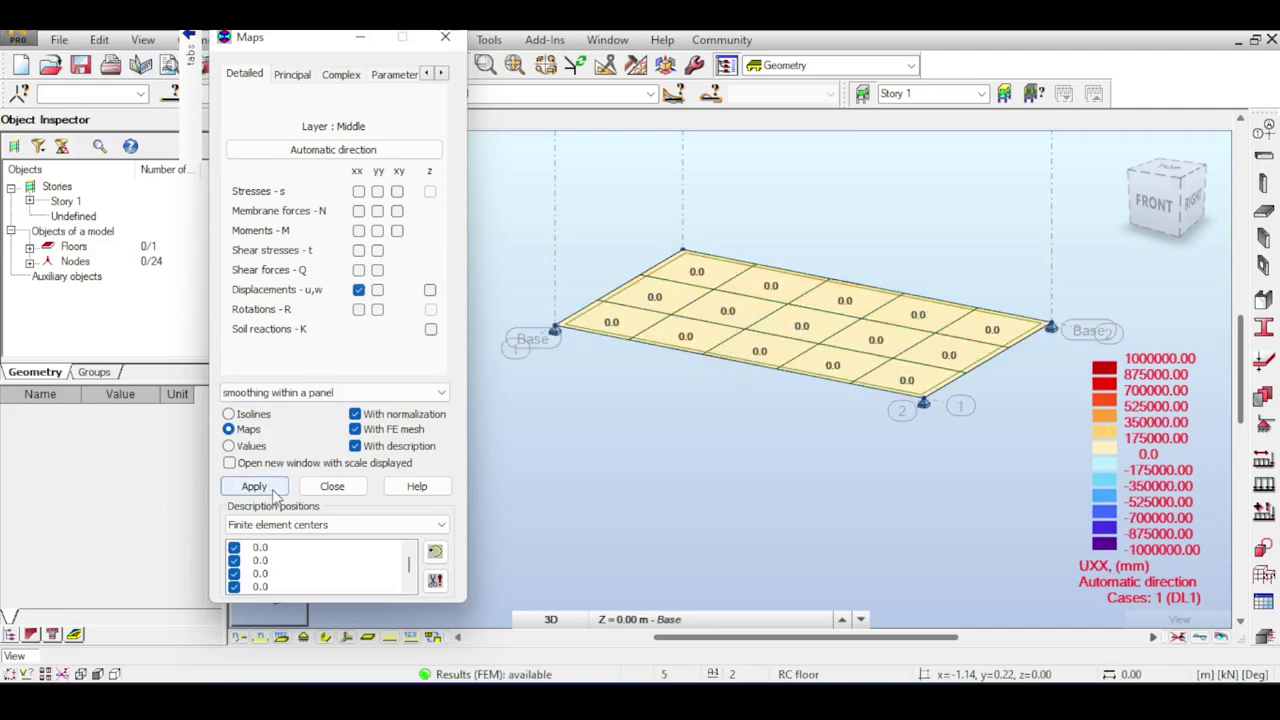
pyautogui.click(377, 290)
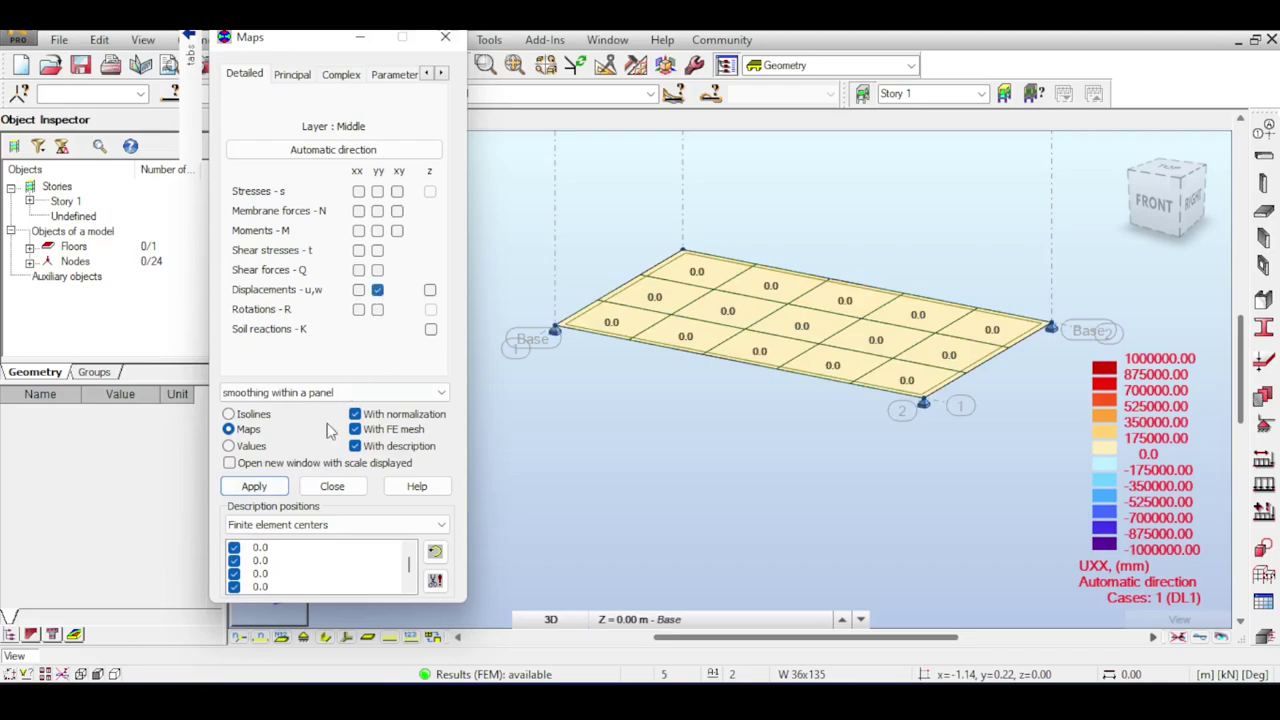
pyautogui.click(260, 486)
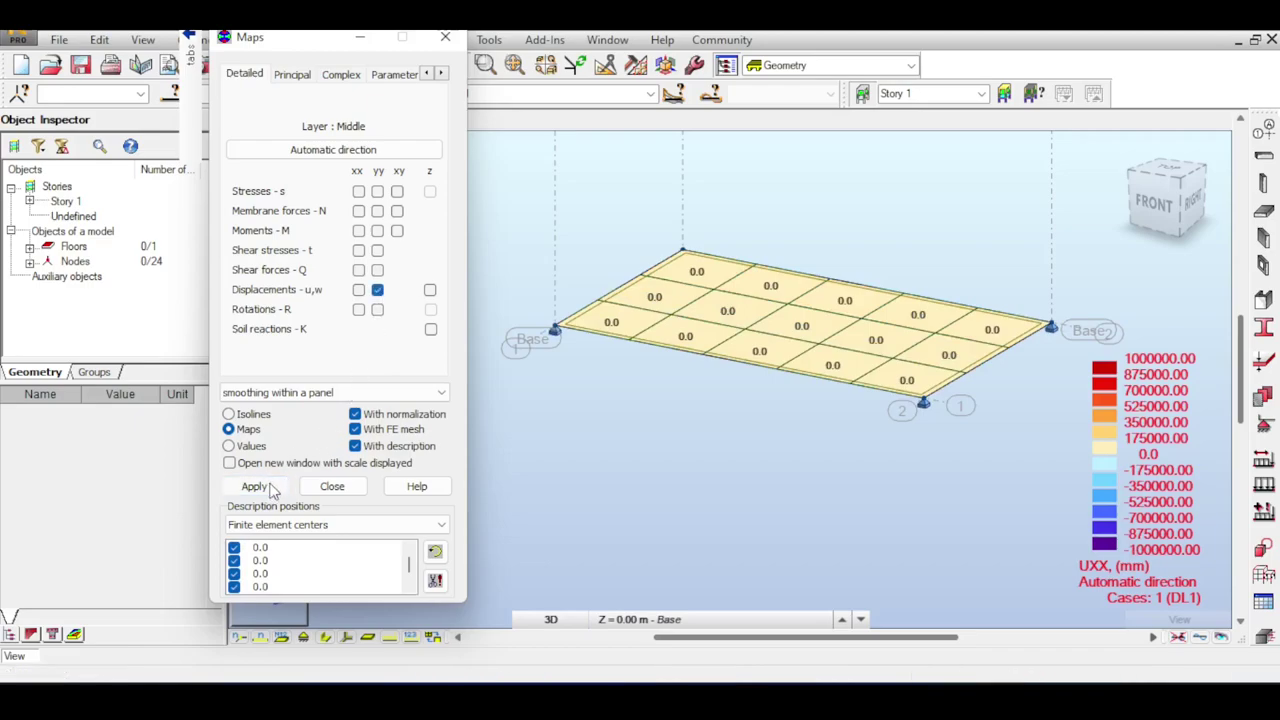
pyautogui.click(430, 290)
pyautogui.click(254, 486)
pyautogui.scroll(2, 764, 306)
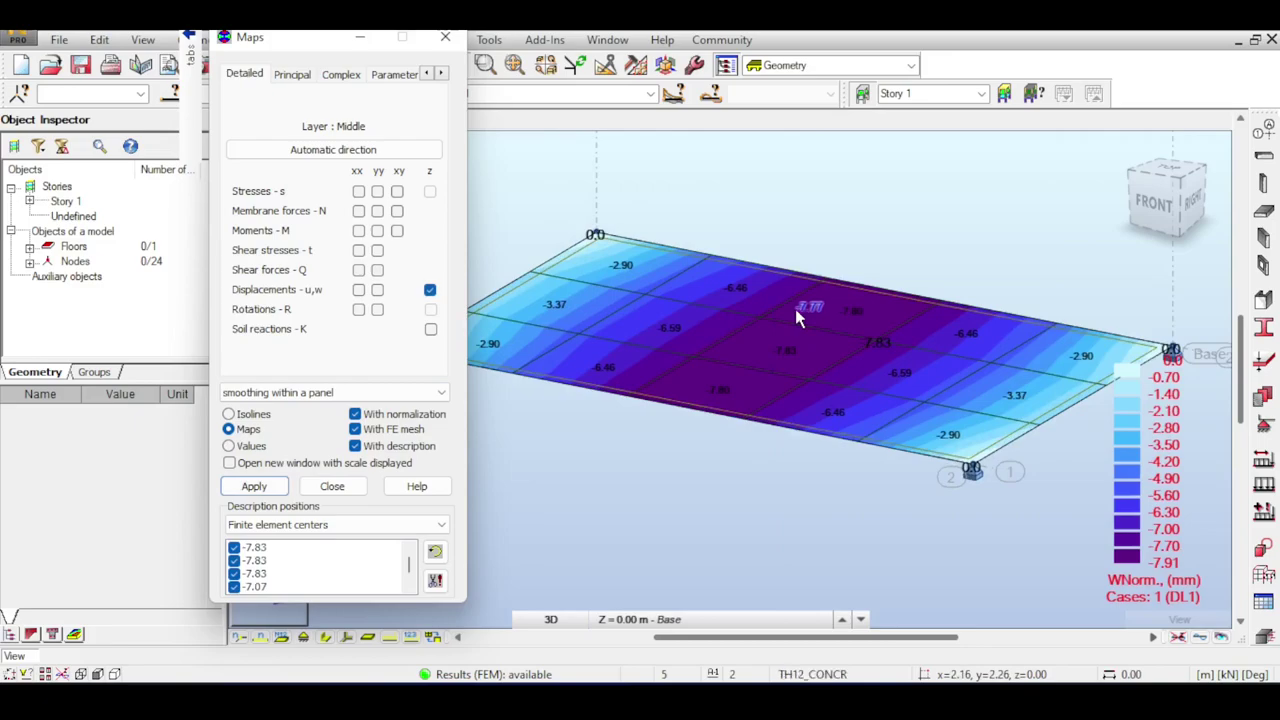
pyautogui.scroll(-2, 860, 306)
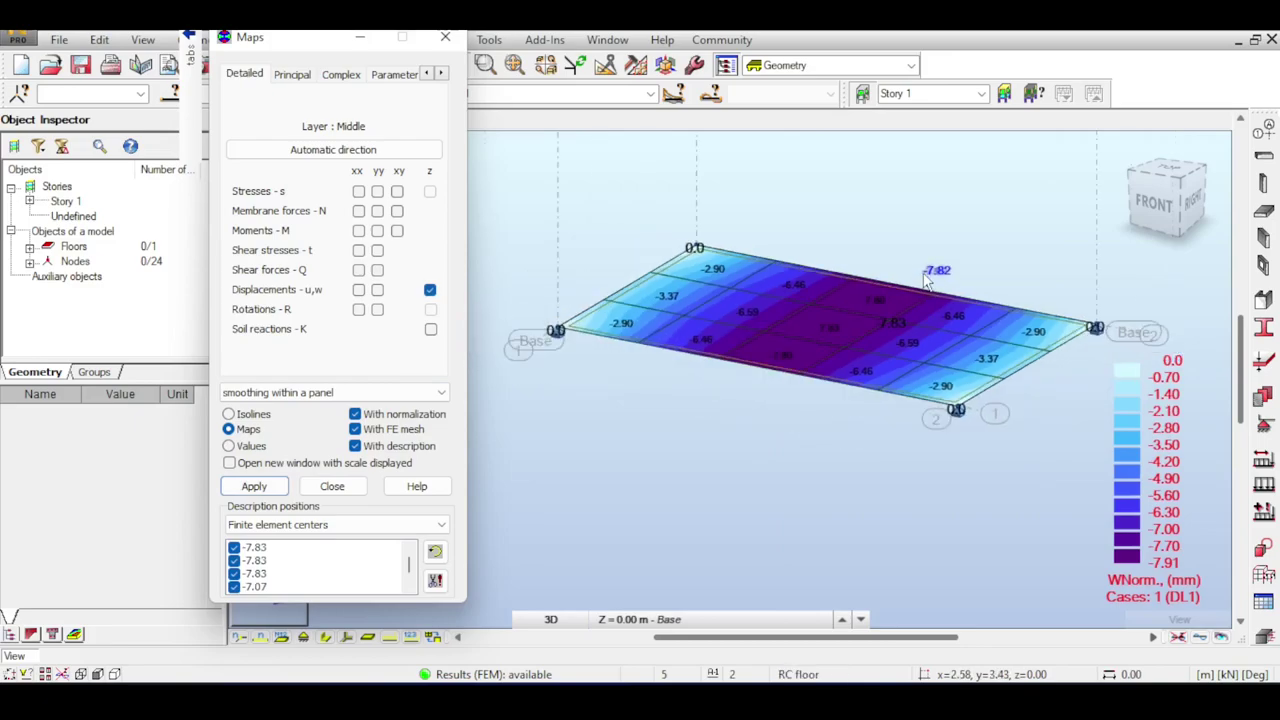
# Toggle the floor's deformed shape on and off, and display its rotation maps in the xx and yy directions.
pyautogui.click(1198, 638)
pyautogui.click(1199, 638)
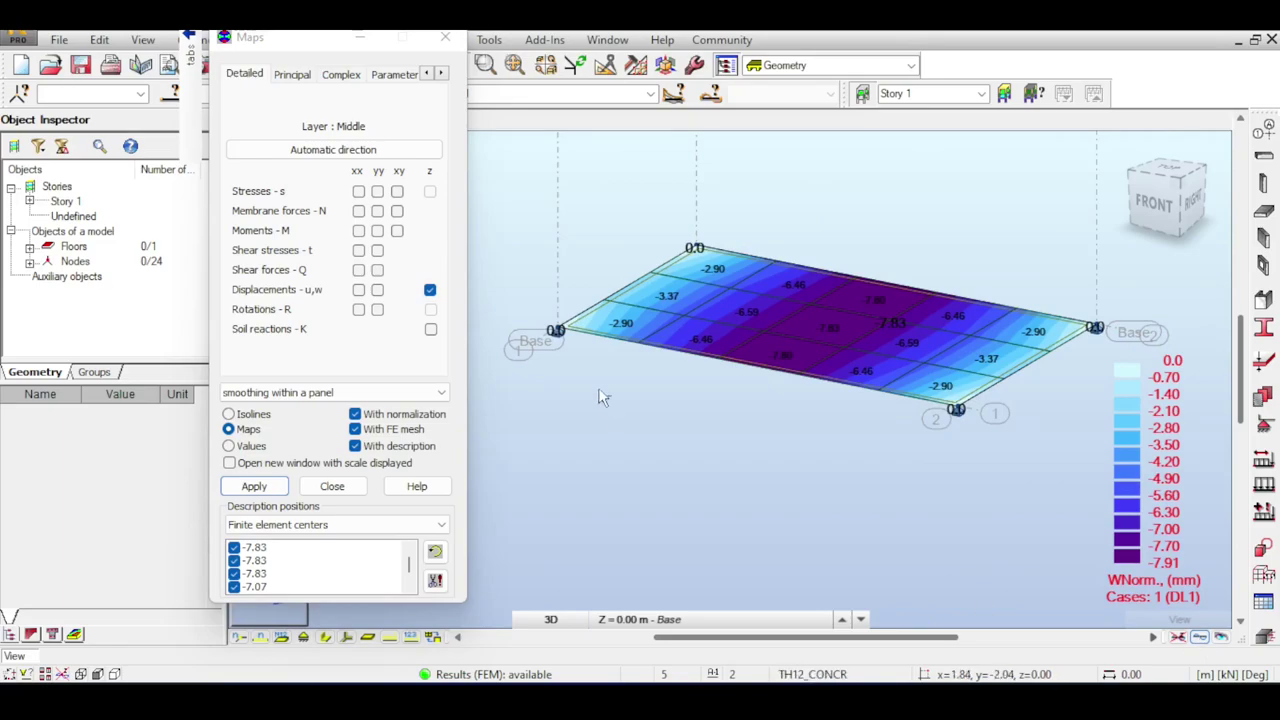
pyautogui.click(367, 314)
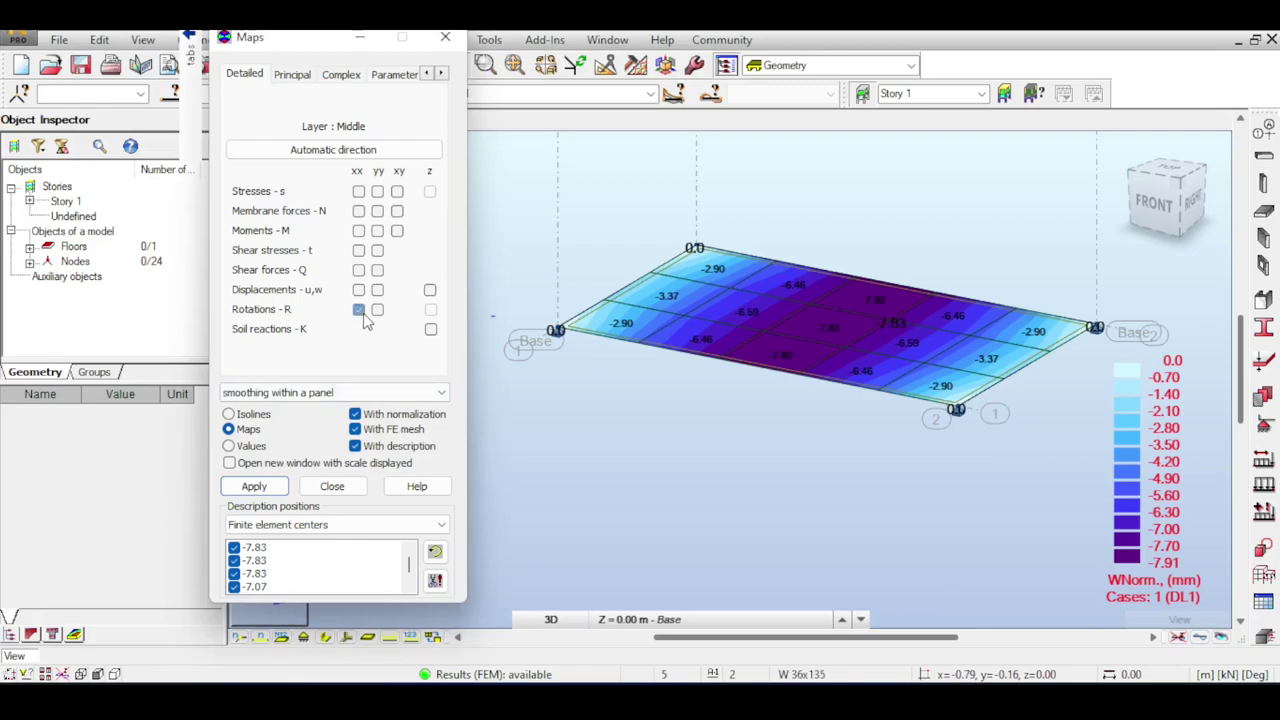
pyautogui.click(358, 309)
pyautogui.click(279, 494)
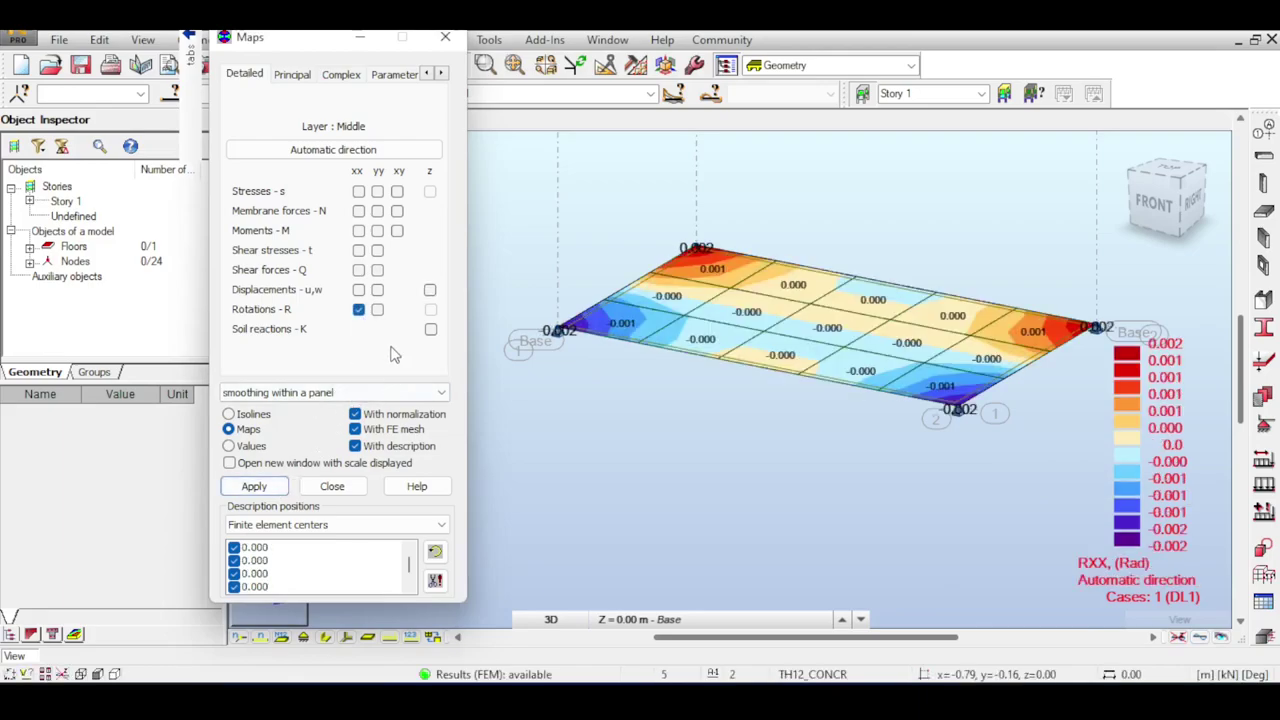
pyautogui.click(377, 309)
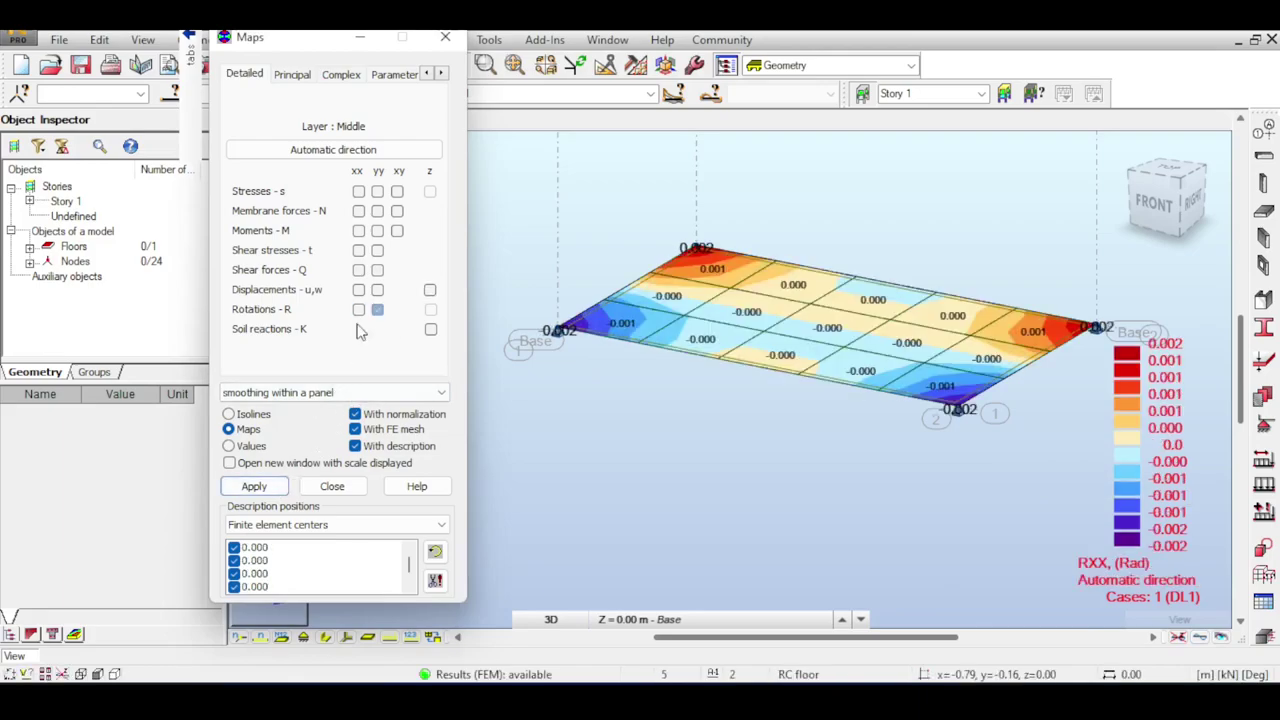
pyautogui.click(254, 487)
# Display the floor's soil reactions map and examine the values across the slab.
pyautogui.click(430, 329)
pyautogui.click(268, 487)
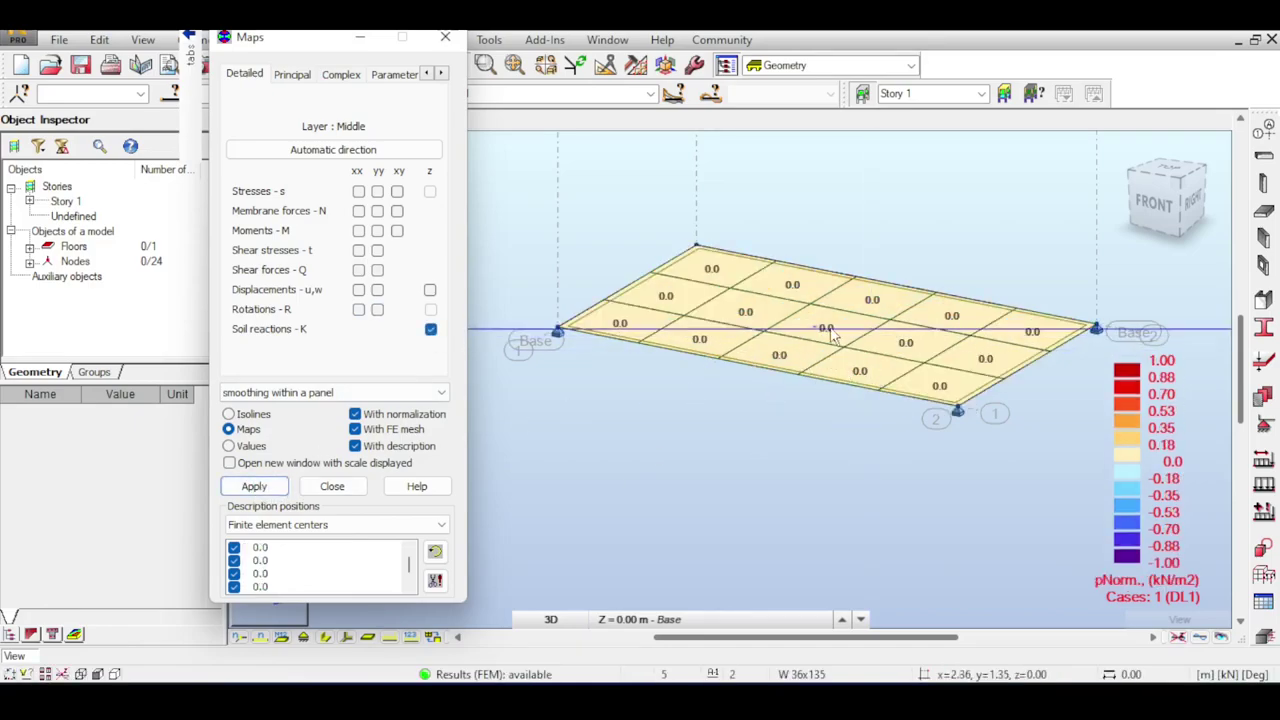
pyautogui.moveTo(825, 357)
# Display the floor's principal moment maps for directions 1, 2 and 1-2.
pyautogui.moveTo(300, 37); pyautogui.dragTo(379, 72)
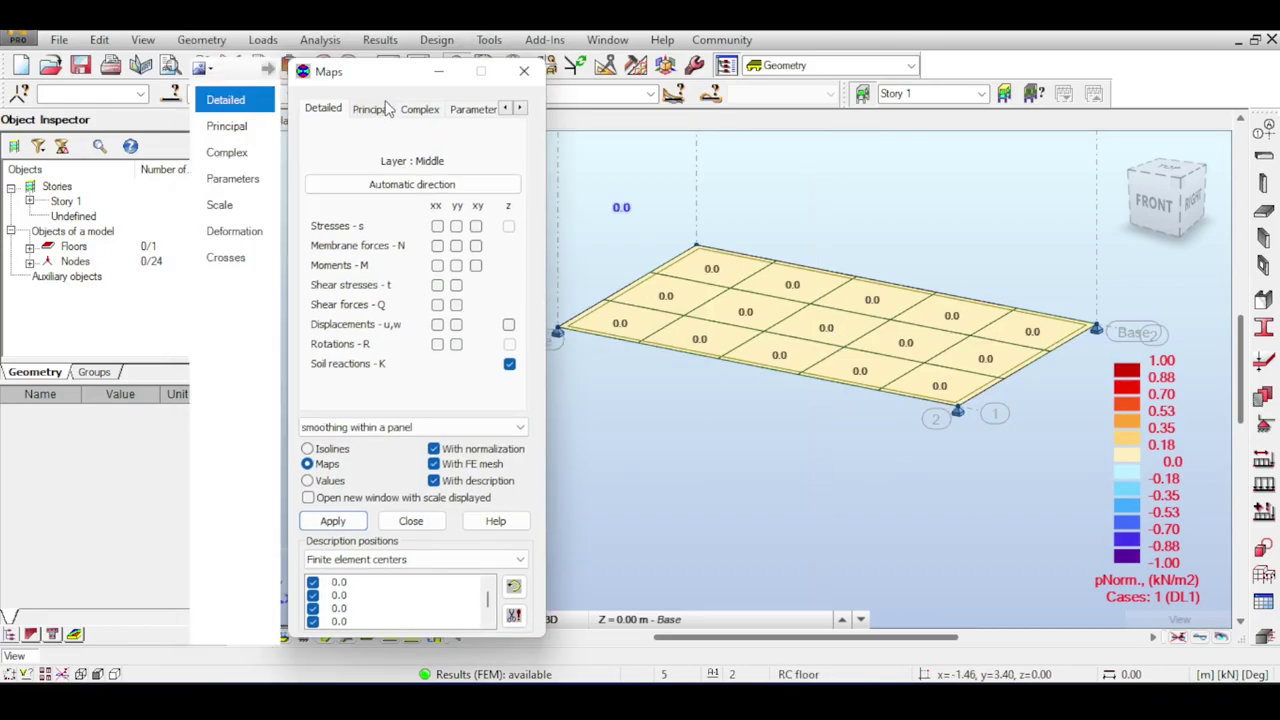
pyautogui.click(380, 109)
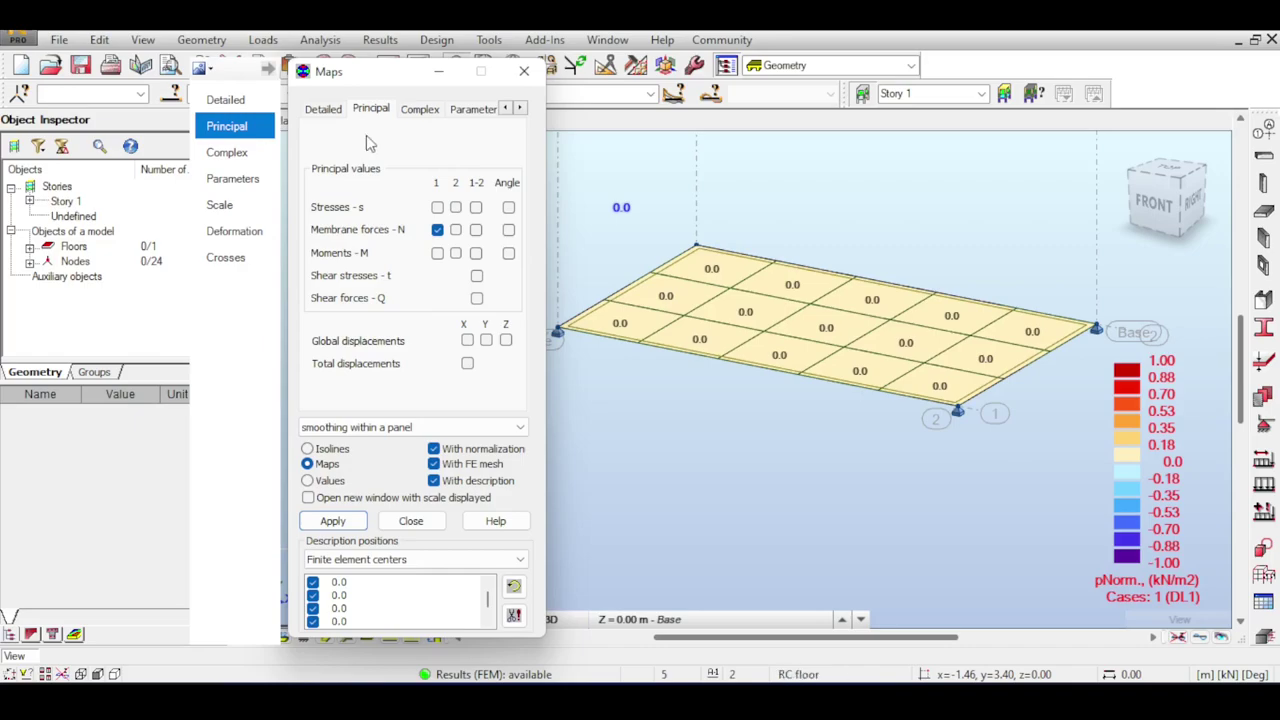
pyautogui.click(437, 254)
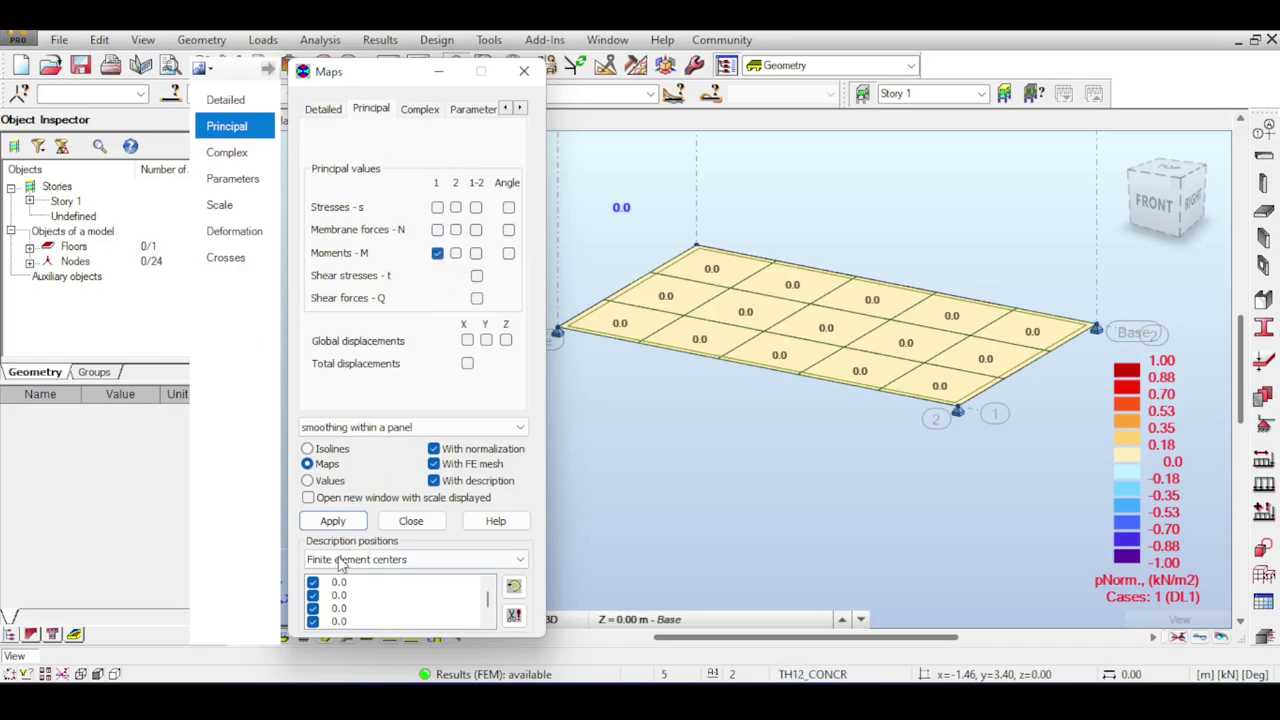
pyautogui.click(340, 525)
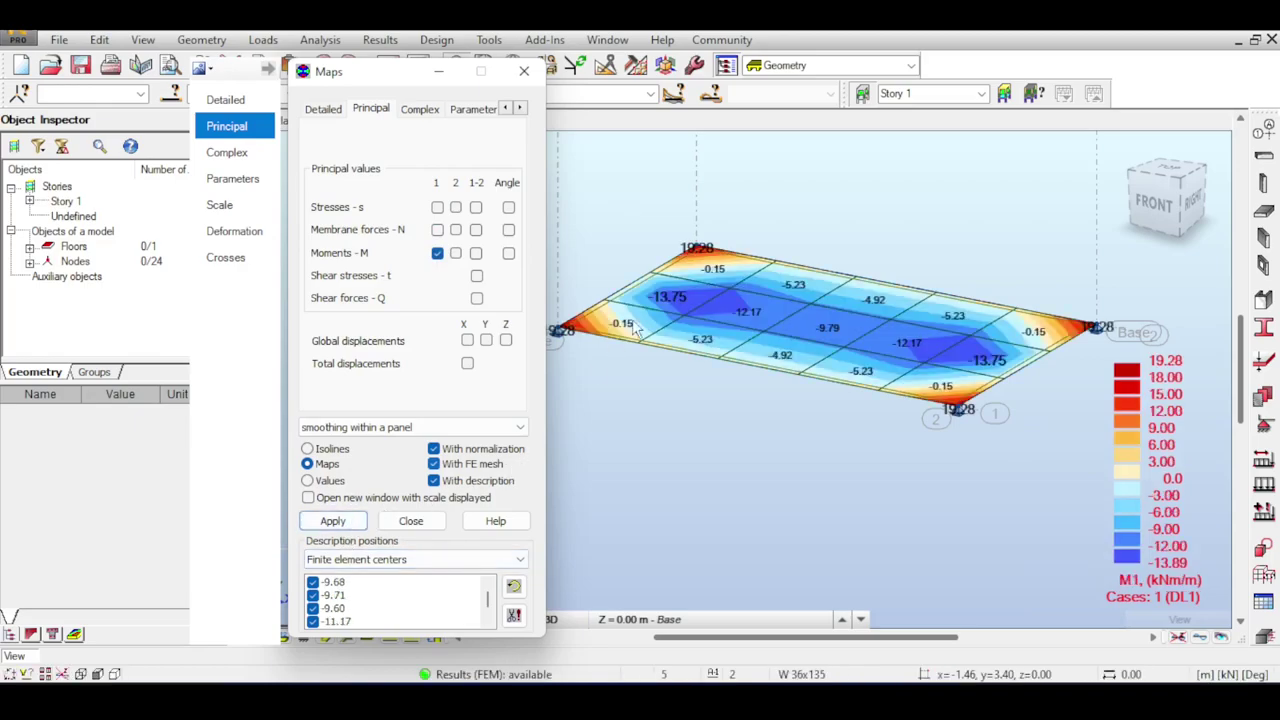
pyautogui.click(456, 253)
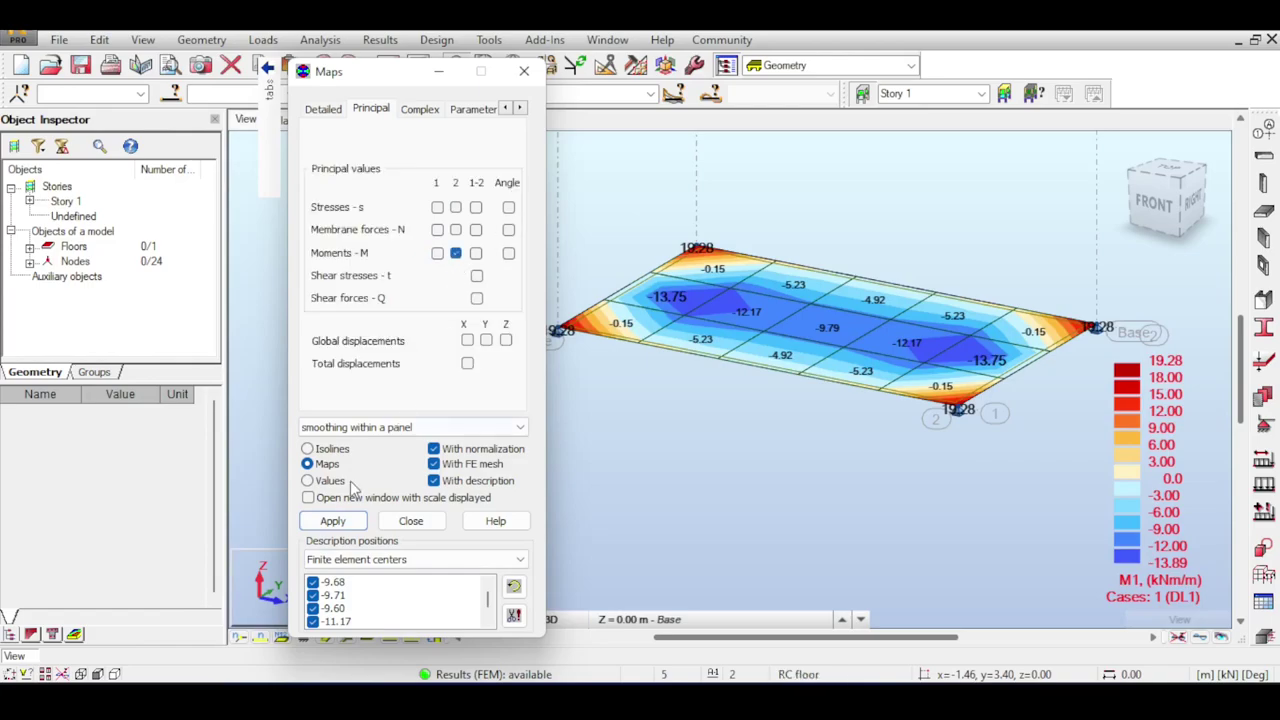
pyautogui.click(346, 521)
pyautogui.click(475, 253)
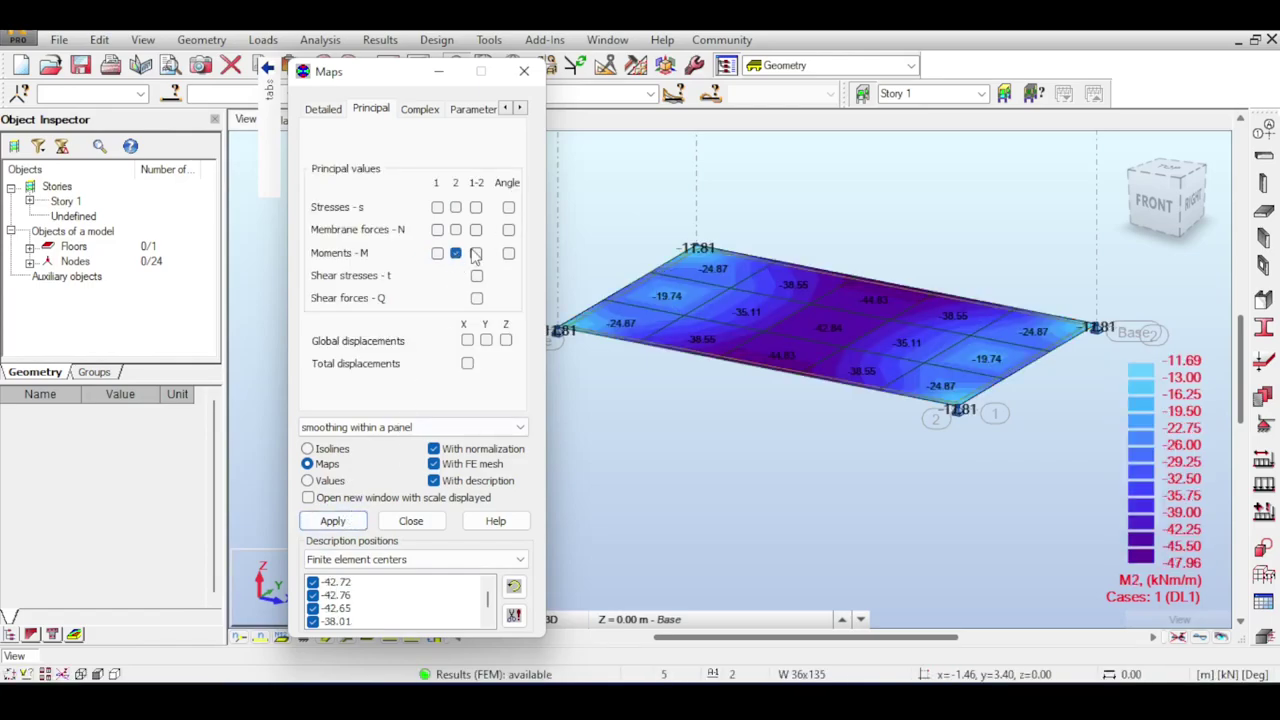
pyautogui.click(360, 522)
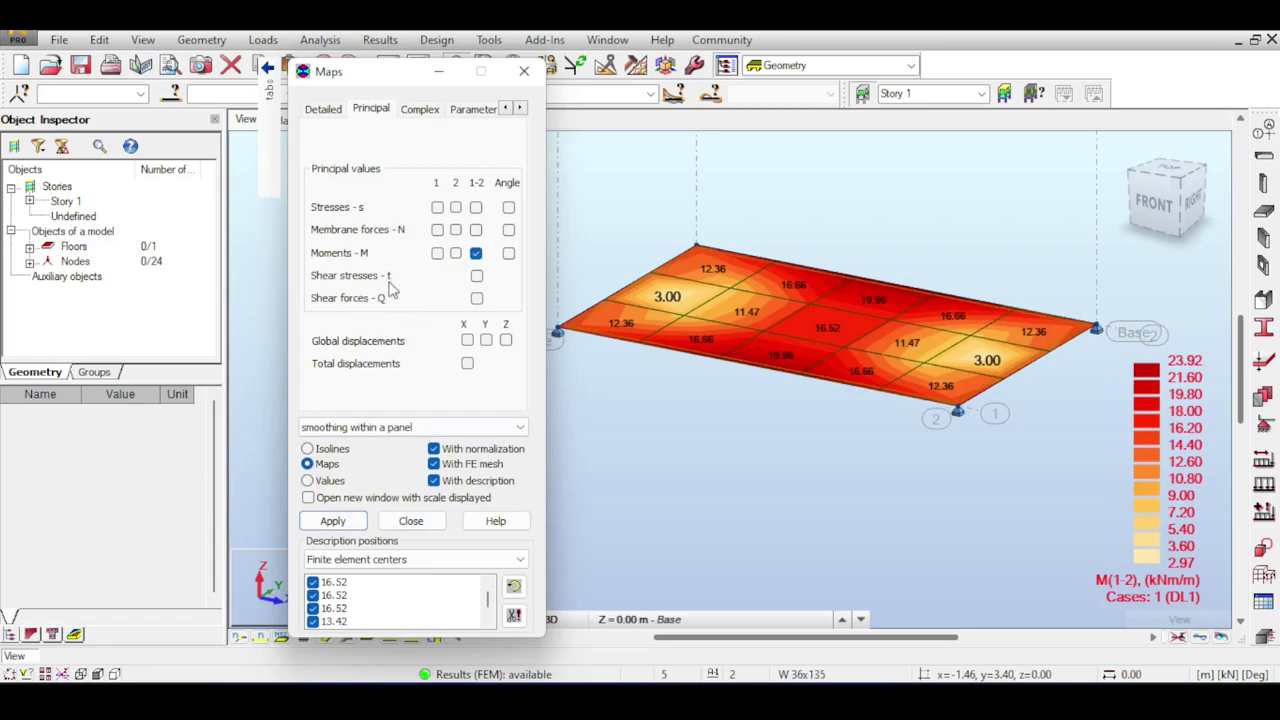
# Check the complex results options, and display the floor's detailed xx and yy moment maps.
pyautogui.click(420, 108)
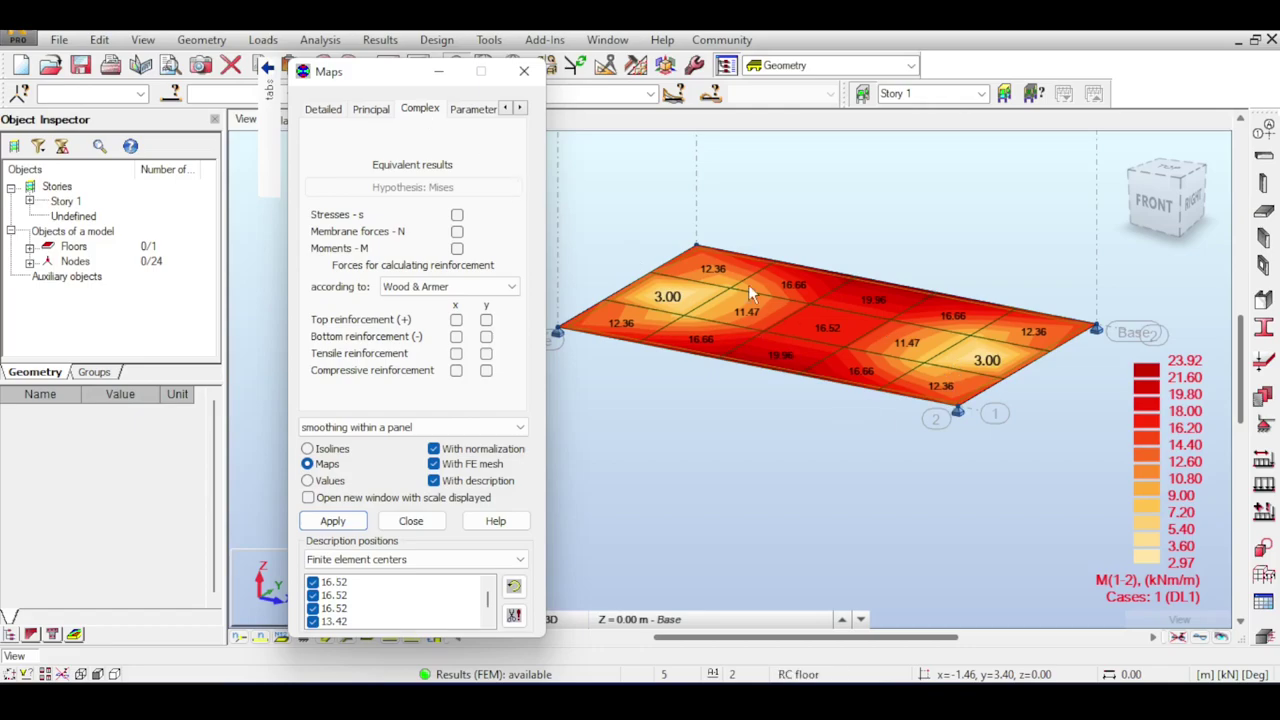
pyautogui.click(323, 109)
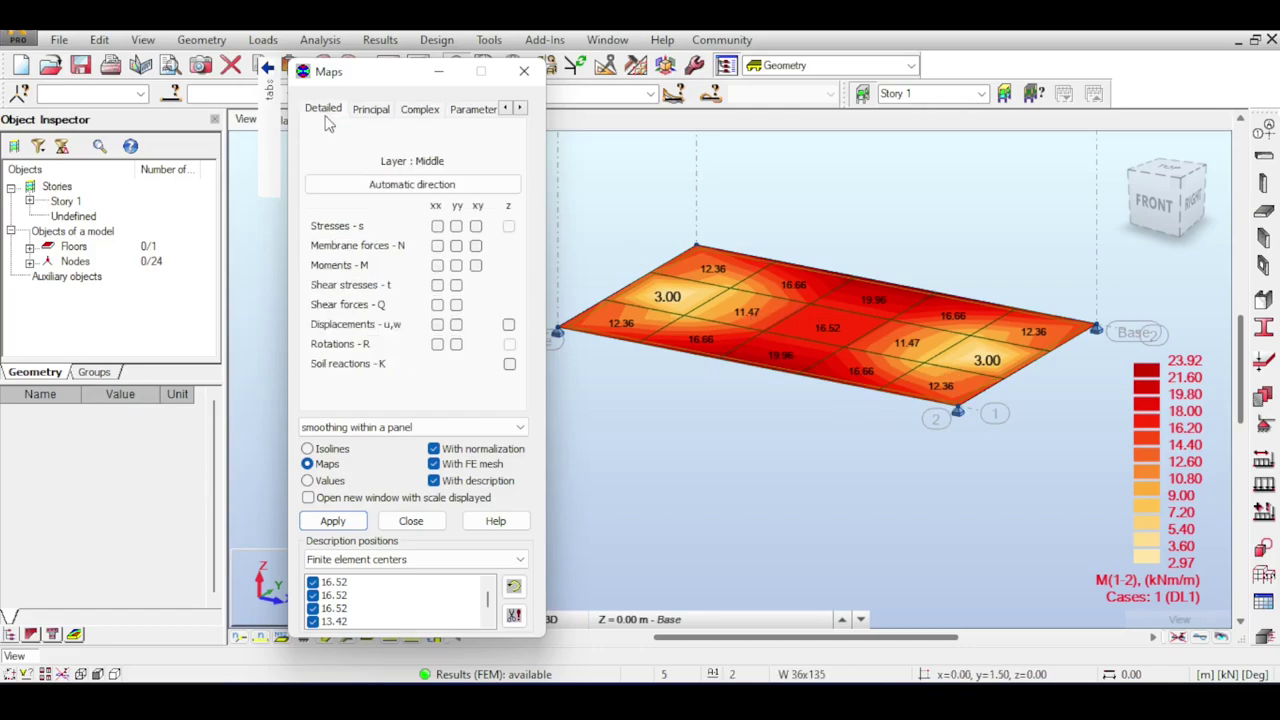
pyautogui.click(437, 265)
pyautogui.click(340, 520)
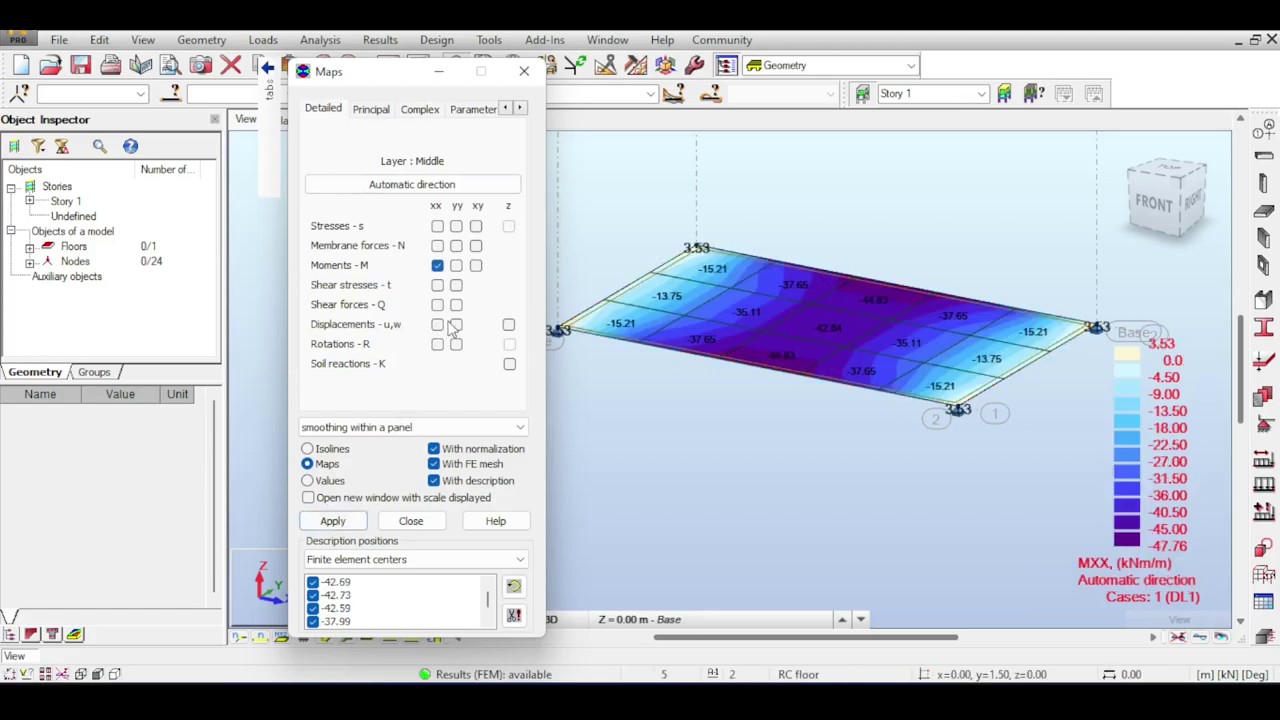
pyautogui.click(456, 266)
pyautogui.click(336, 521)
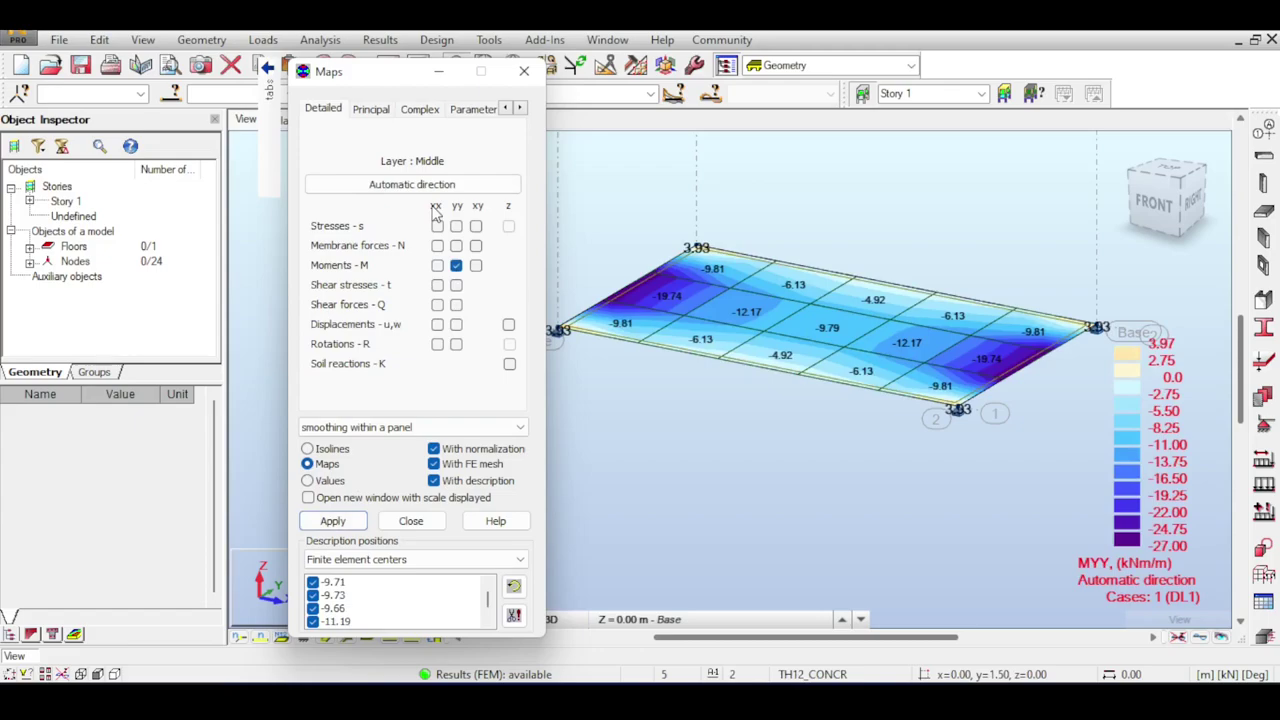
# Check the available stress layer options, and display the floor's xx stress map for the middle layer.
pyautogui.click(420, 110)
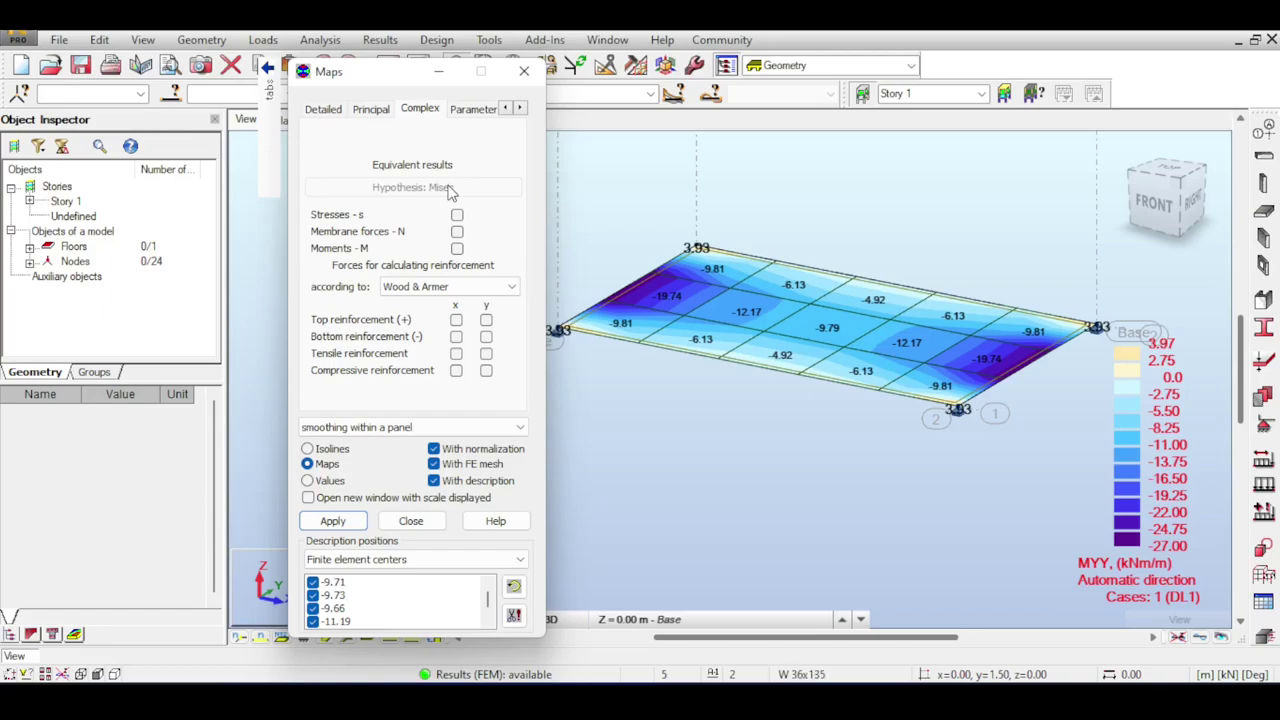
pyautogui.click(324, 110)
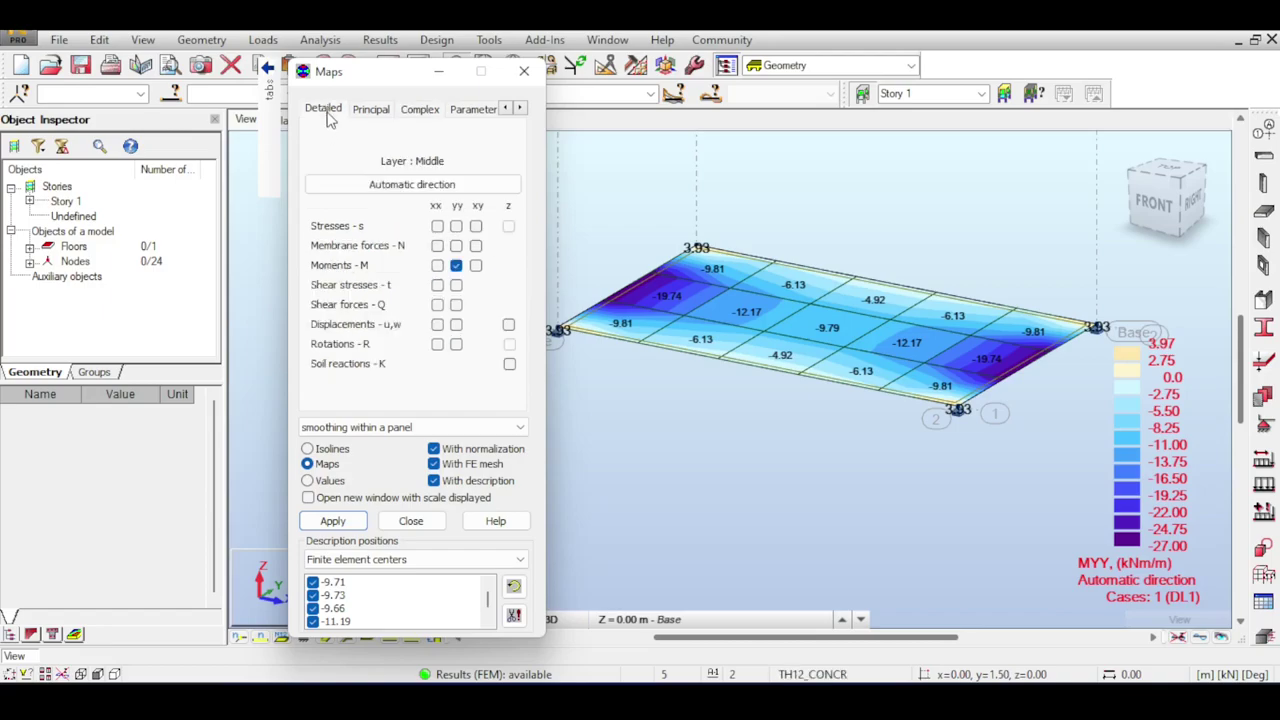
pyautogui.click(418, 110)
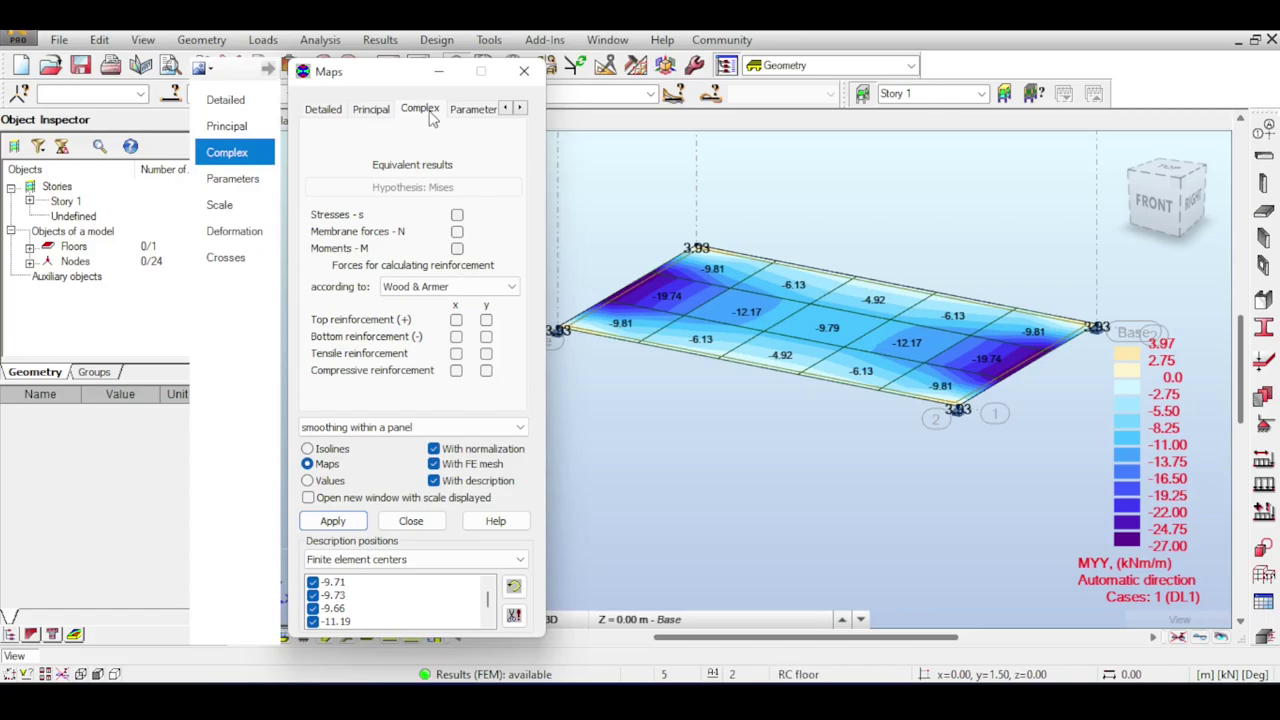
pyautogui.click(263, 182)
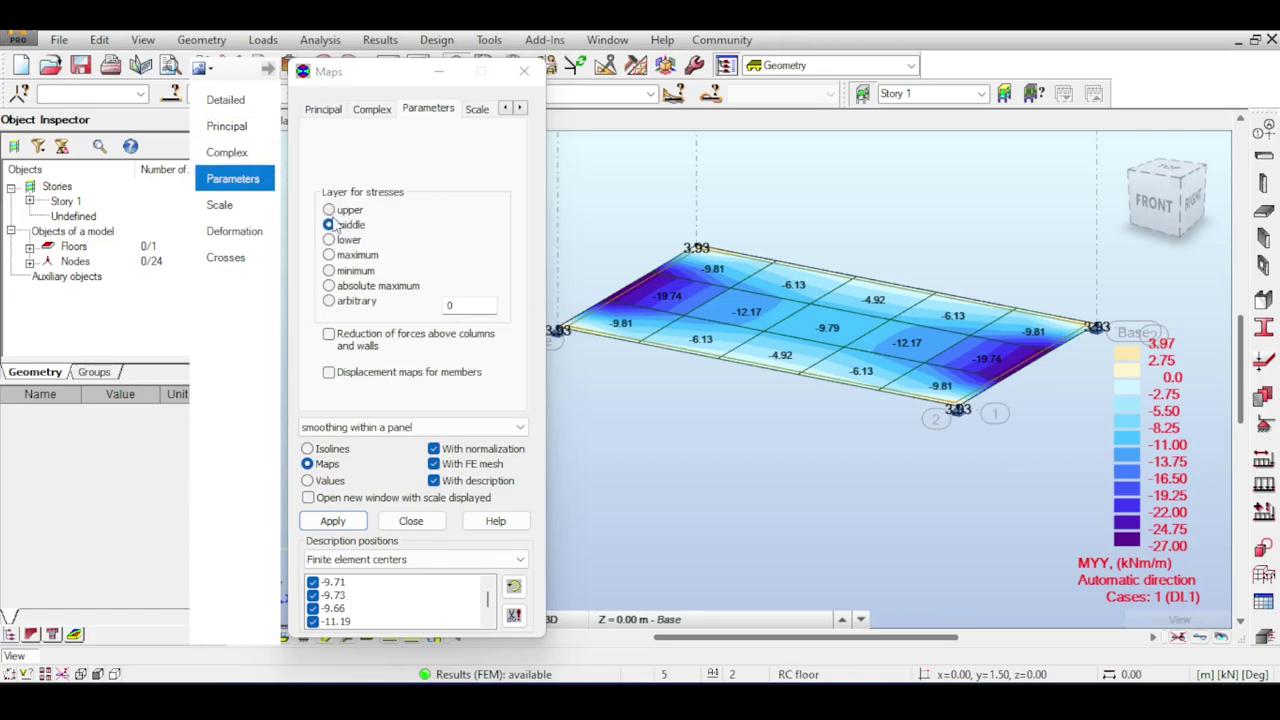
pyautogui.click(228, 99)
pyautogui.click(437, 226)
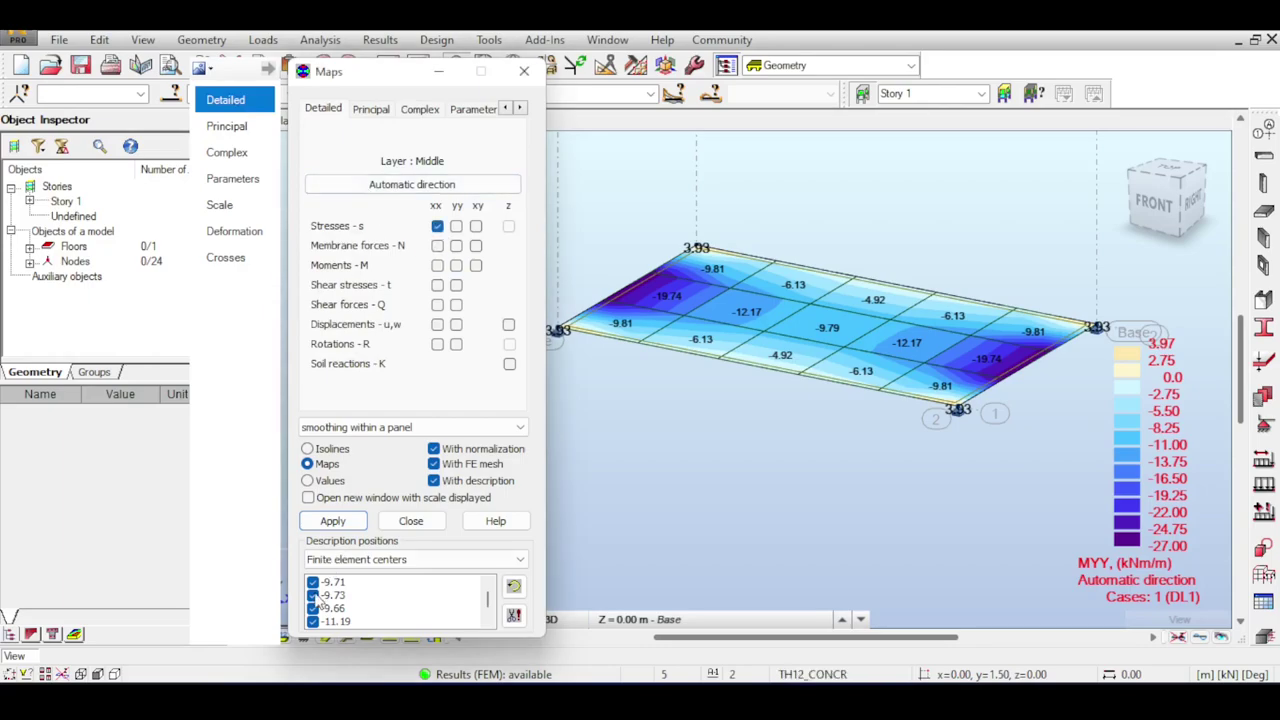
pyautogui.click(333, 523)
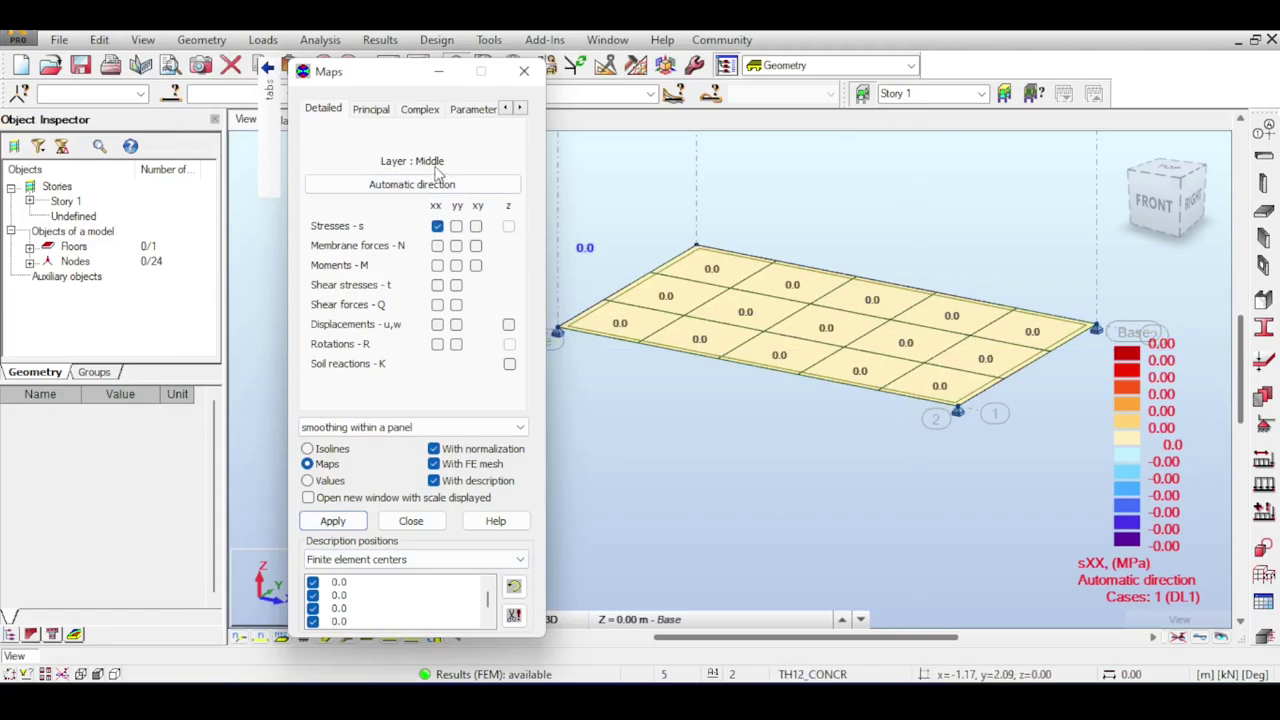
# Compare the floor's xx moment map with its xx stress map for the middle layer.
pyautogui.click(437, 265)
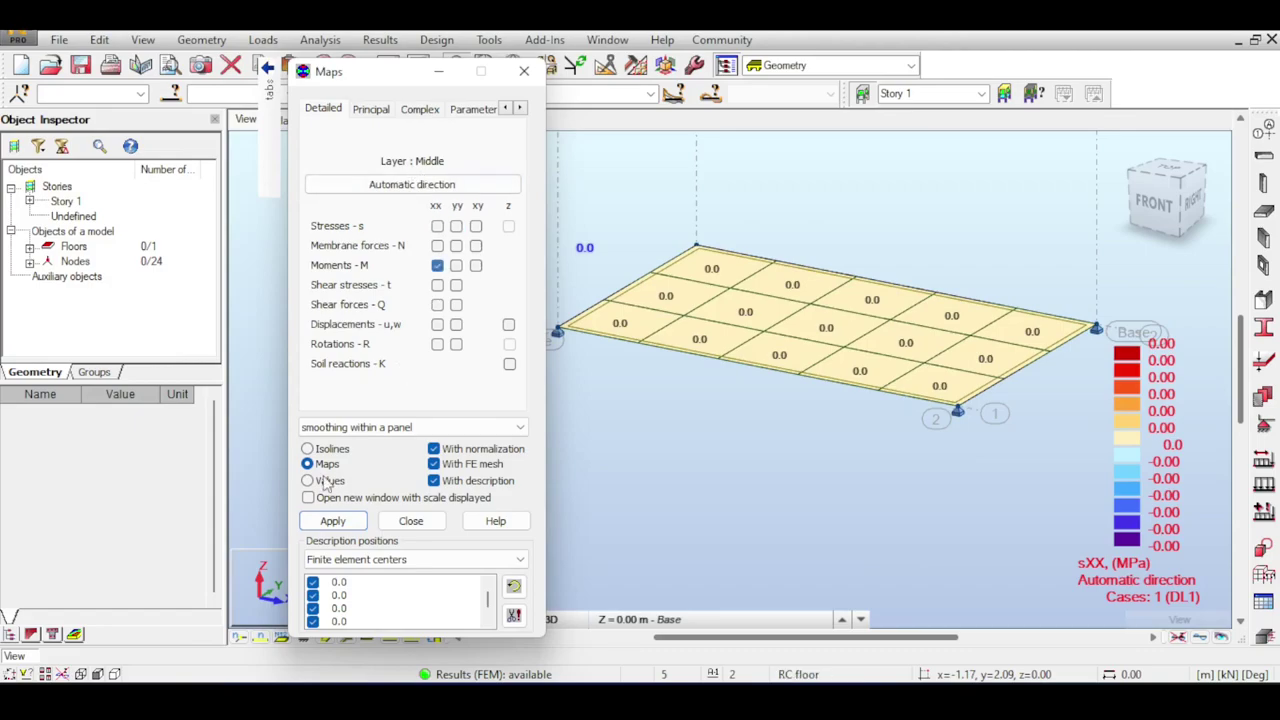
pyautogui.click(320, 520)
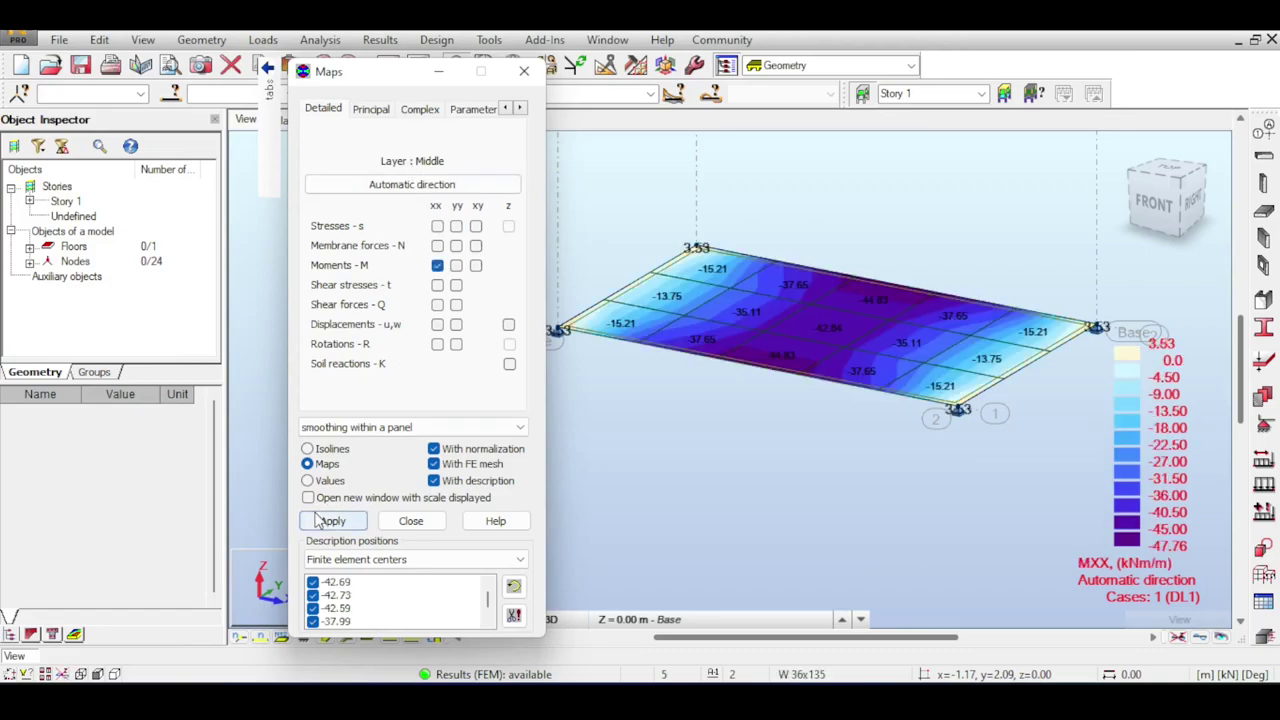
pyautogui.click(437, 226)
pyautogui.click(336, 522)
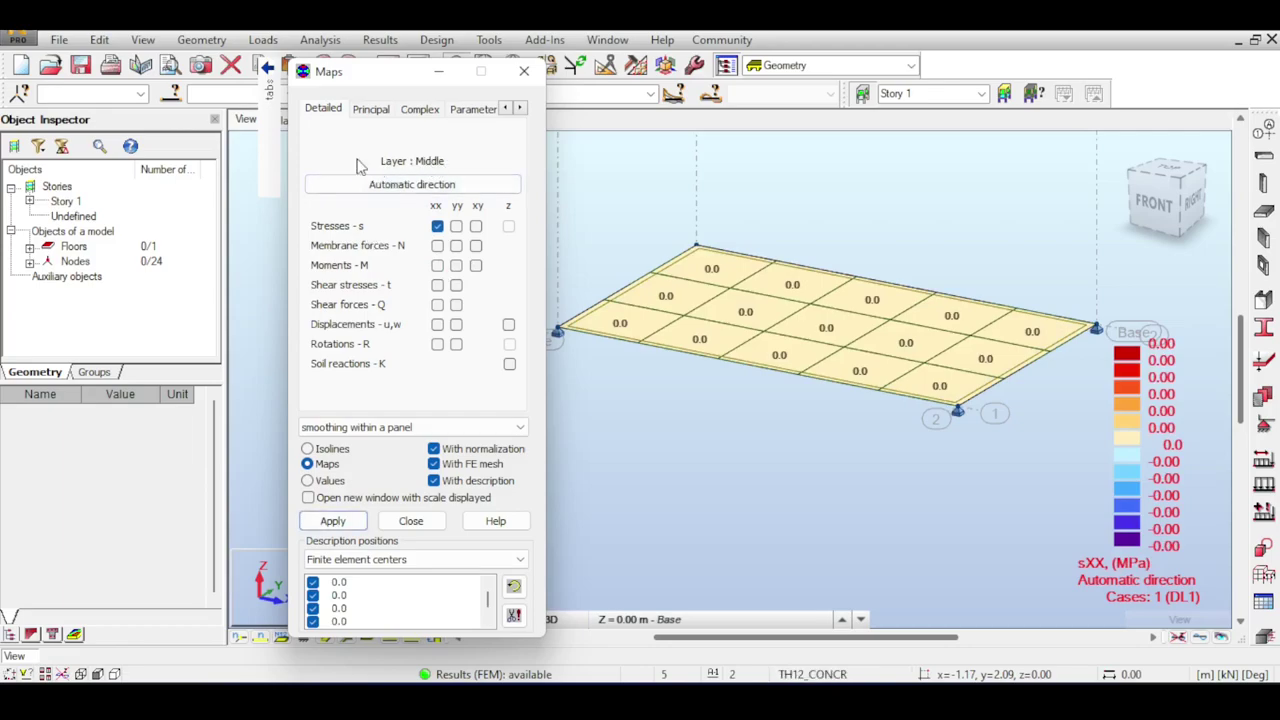
# Display the xx stress map for the upper layer, and compare it with the xx moment map.
pyautogui.moveTo(279, 158)
pyautogui.click(248, 178)
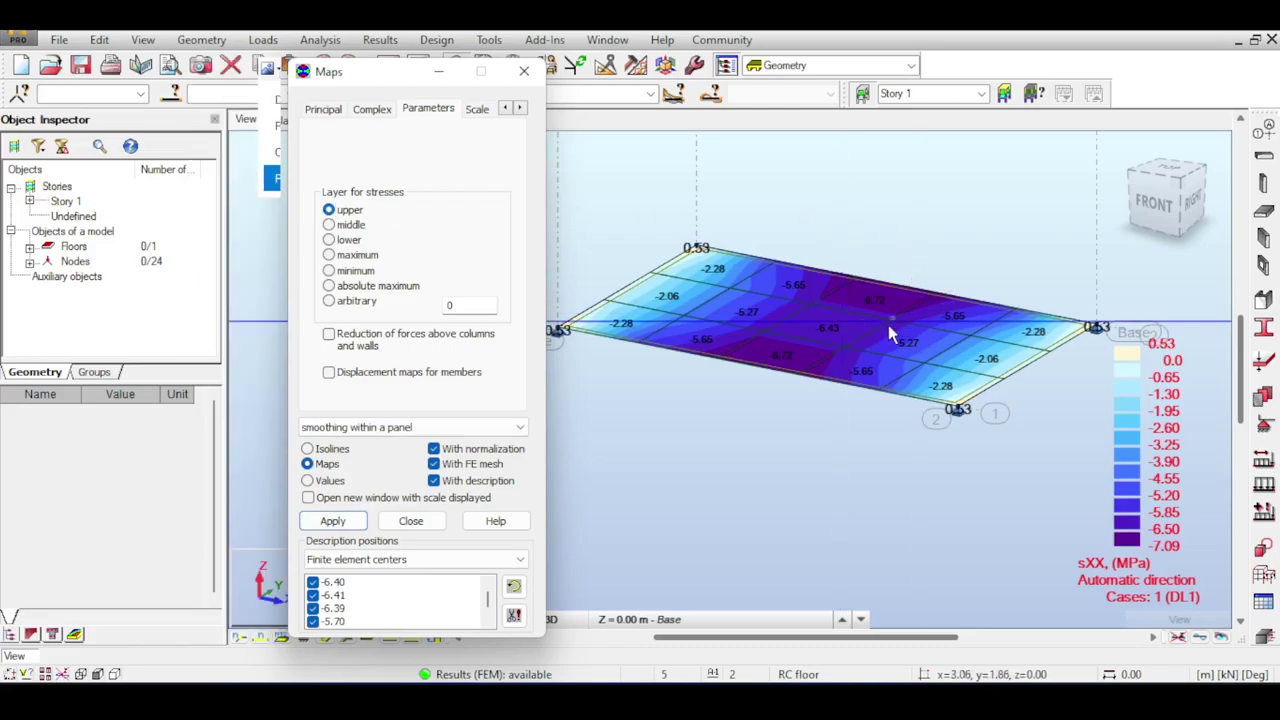
pyautogui.moveTo(243, 129)
pyautogui.click(235, 100)
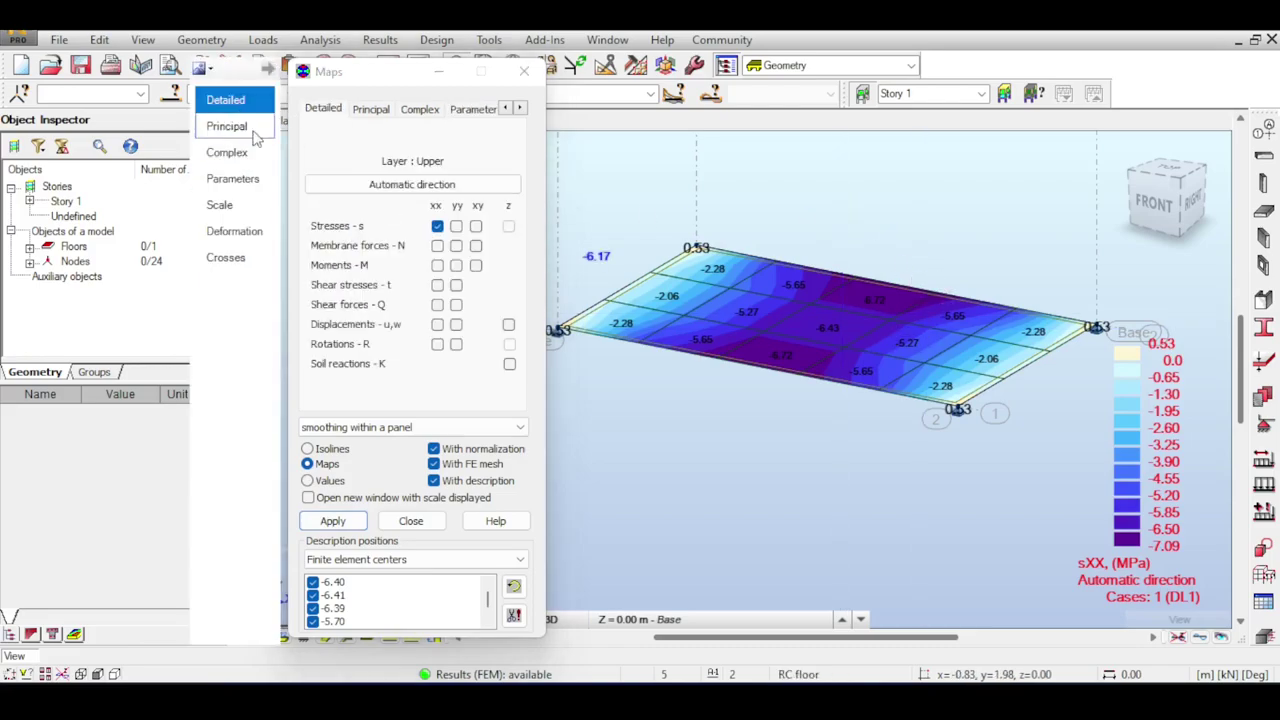
pyautogui.click(437, 265)
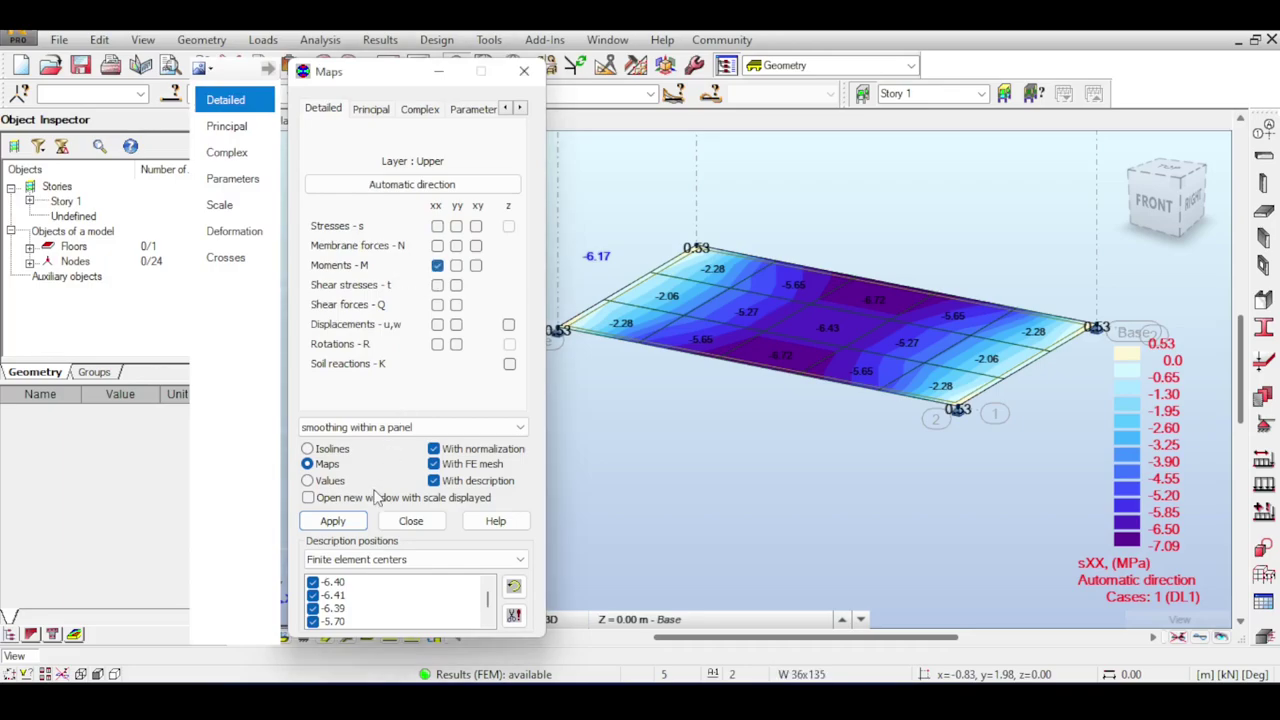
pyautogui.click(333, 521)
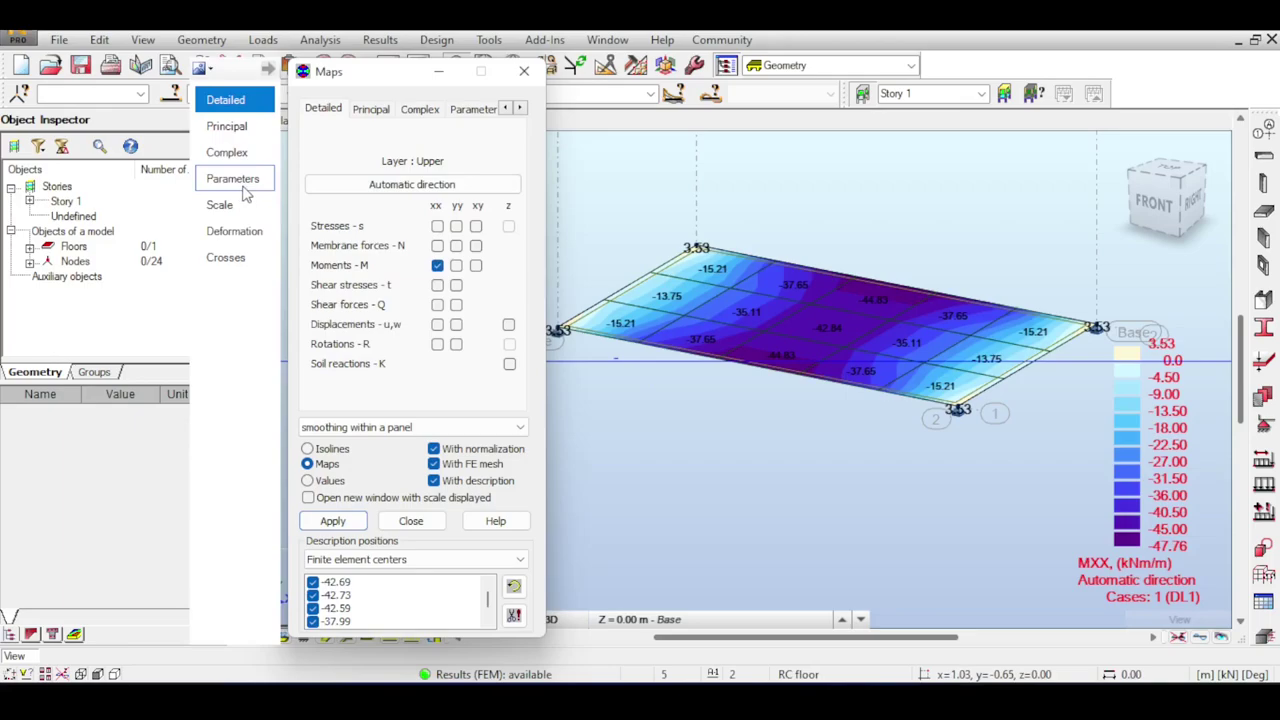
# Apply the lower and the maximum stress layers in turn to the floor's xx moment map.
pyautogui.click(238, 179)
pyautogui.click(329, 240)
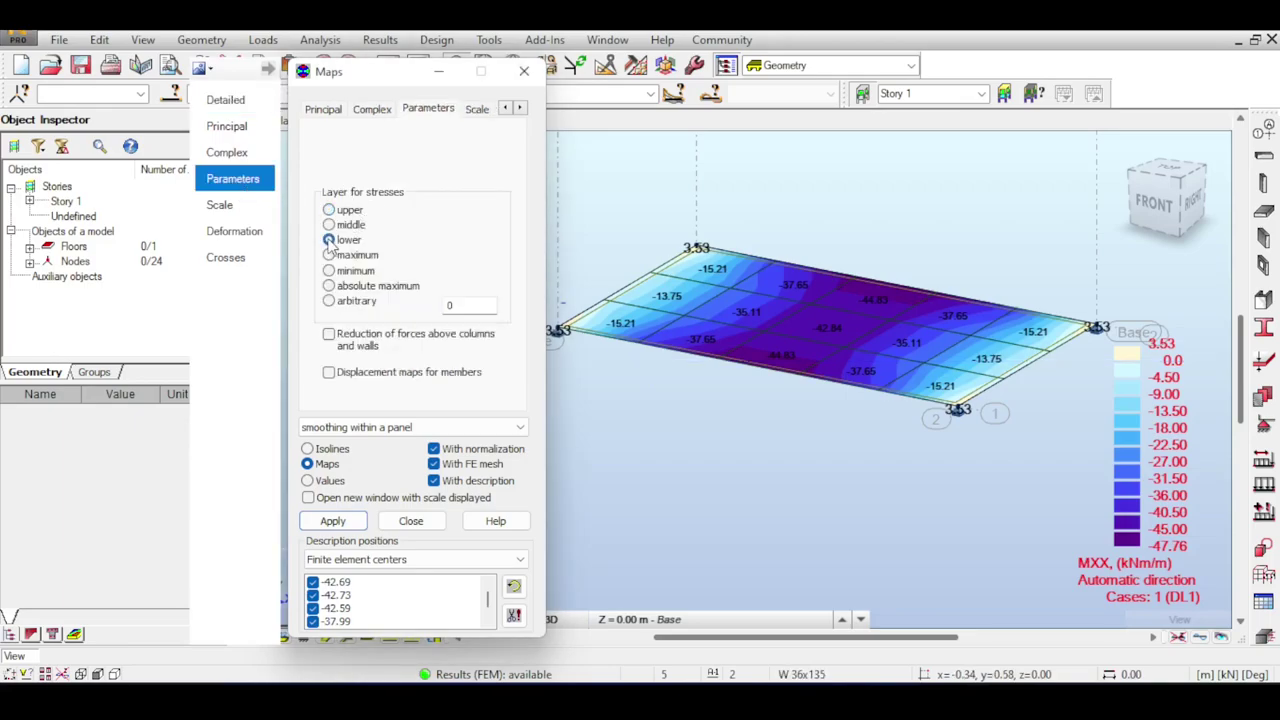
pyautogui.click(333, 521)
pyautogui.click(329, 255)
pyautogui.click(335, 521)
# Check the map's colour scale settings, and activate deformations on the floor's xx moment map.
pyautogui.click(245, 206)
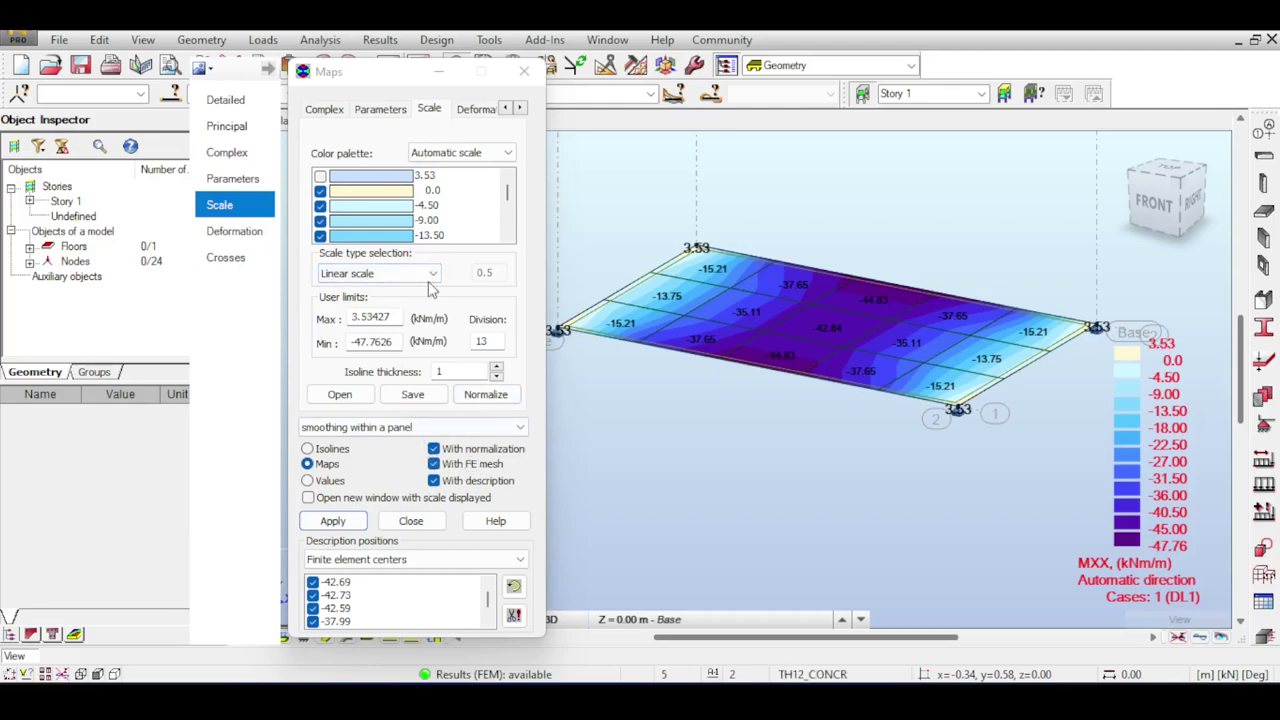
pyautogui.moveTo(262, 250)
pyautogui.click(240, 231)
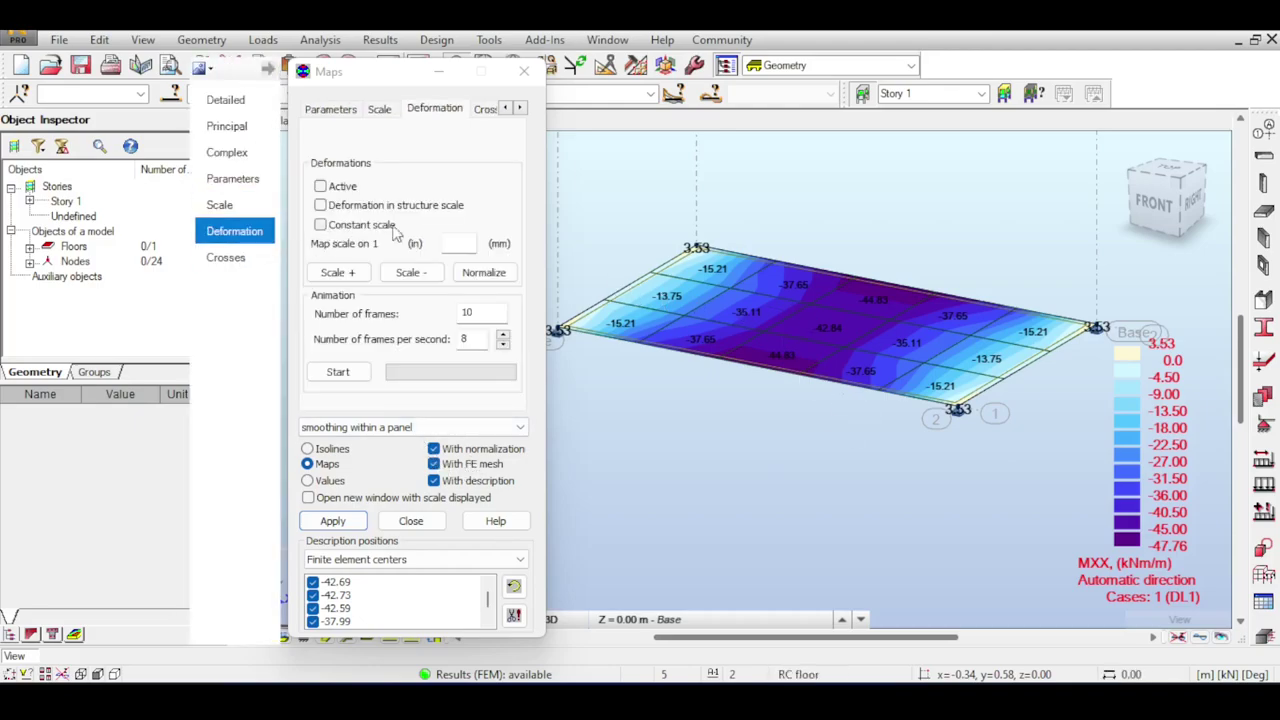
pyautogui.click(1200, 640)
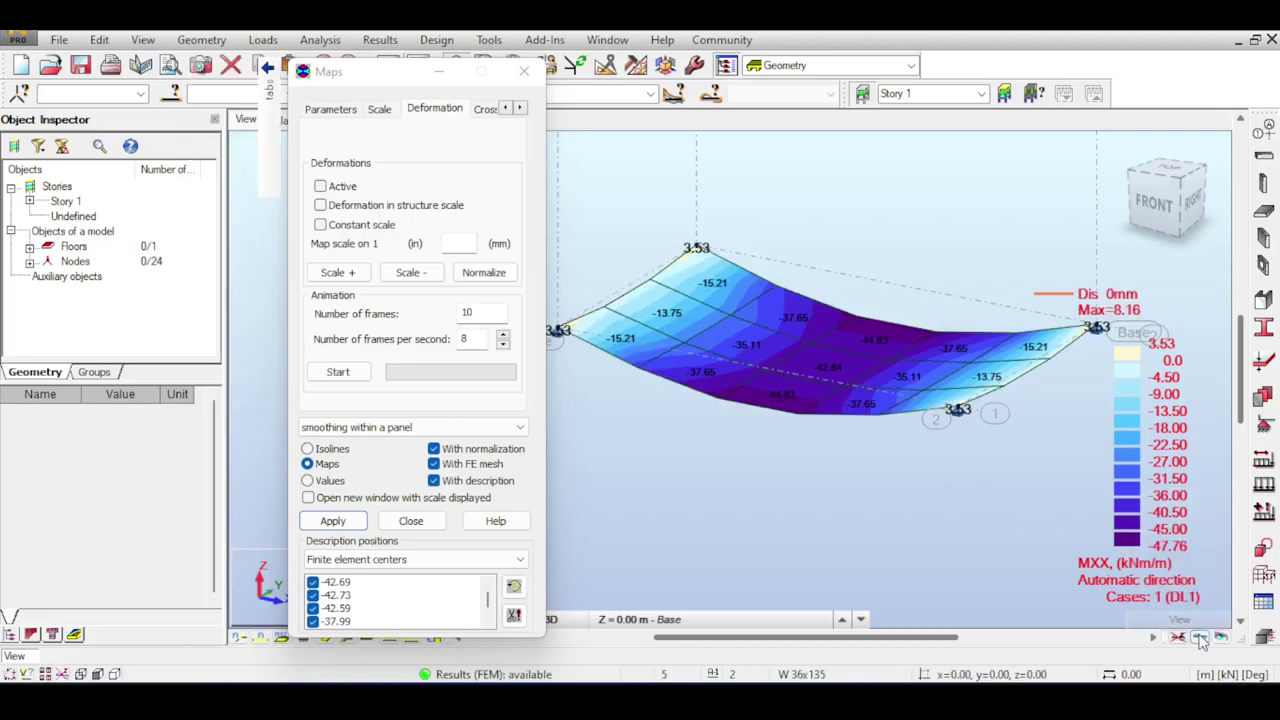
pyautogui.click(1200, 640)
pyautogui.click(320, 187)
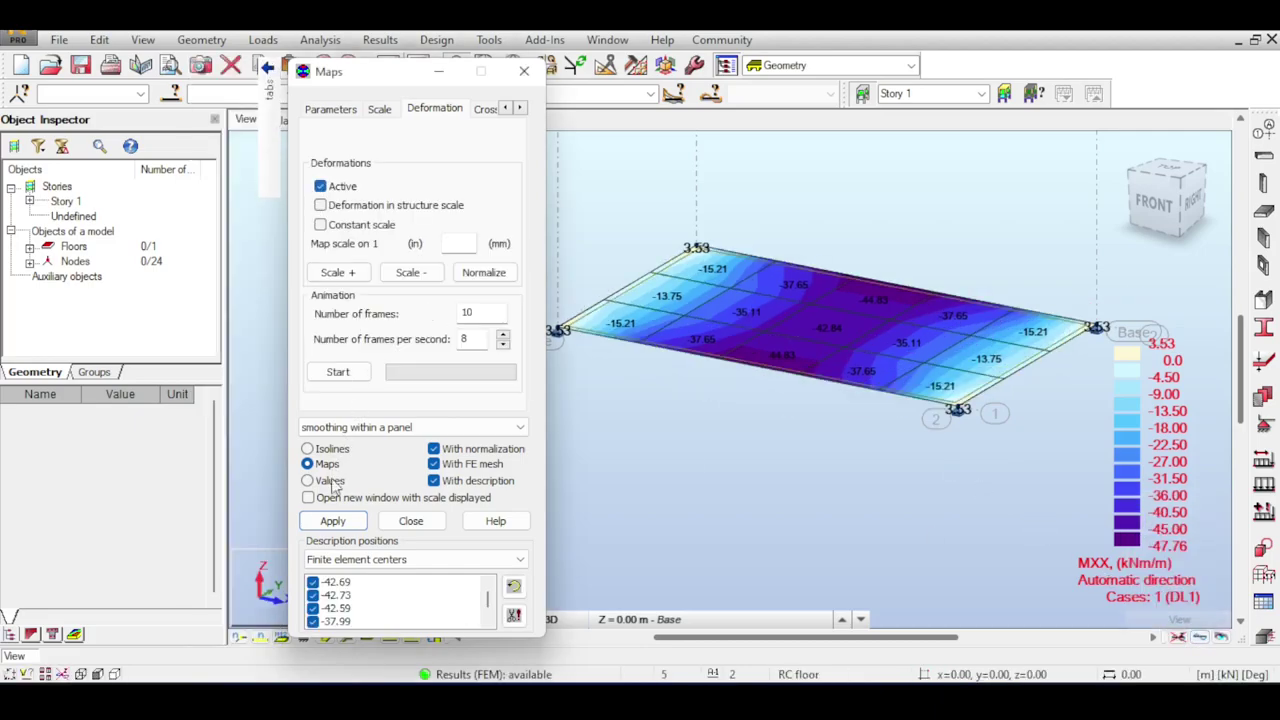
pyautogui.click(332, 520)
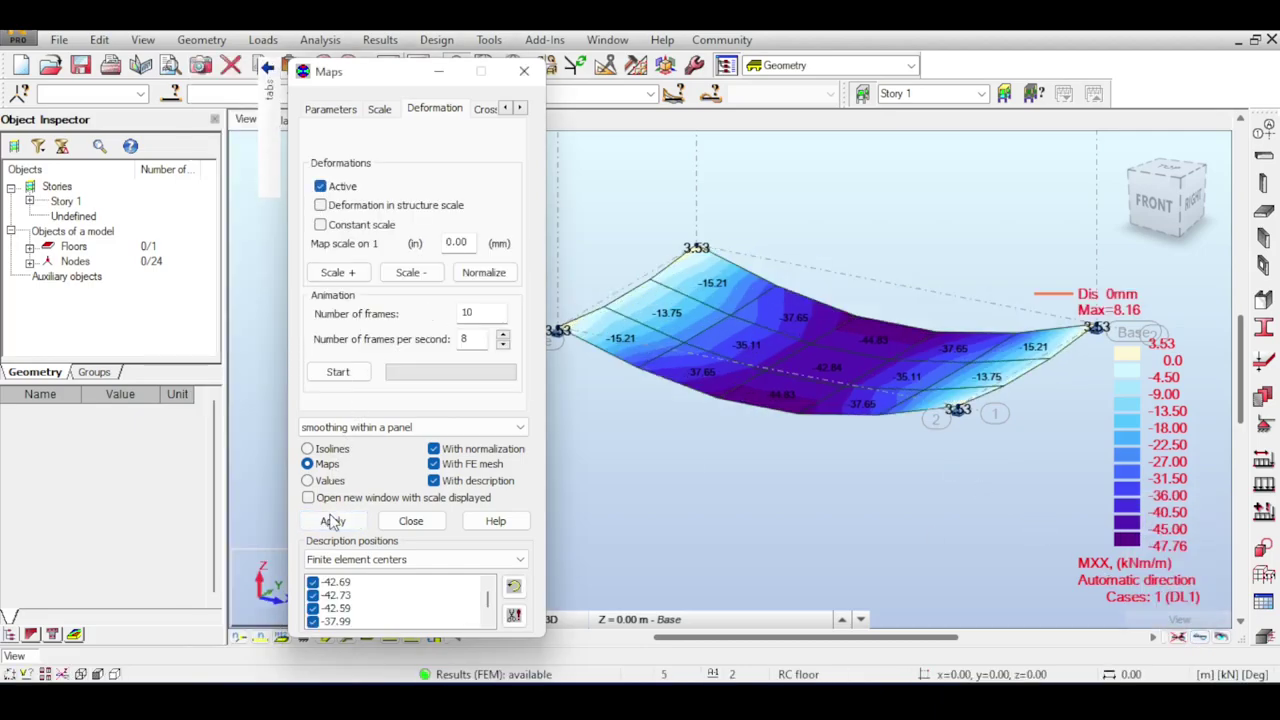
# Deactivate deformations on the floor's xx moment map, and play the map's deformation animation with 10 frames at 8 frames per second.
pyautogui.click(320, 187)
pyautogui.click(343, 523)
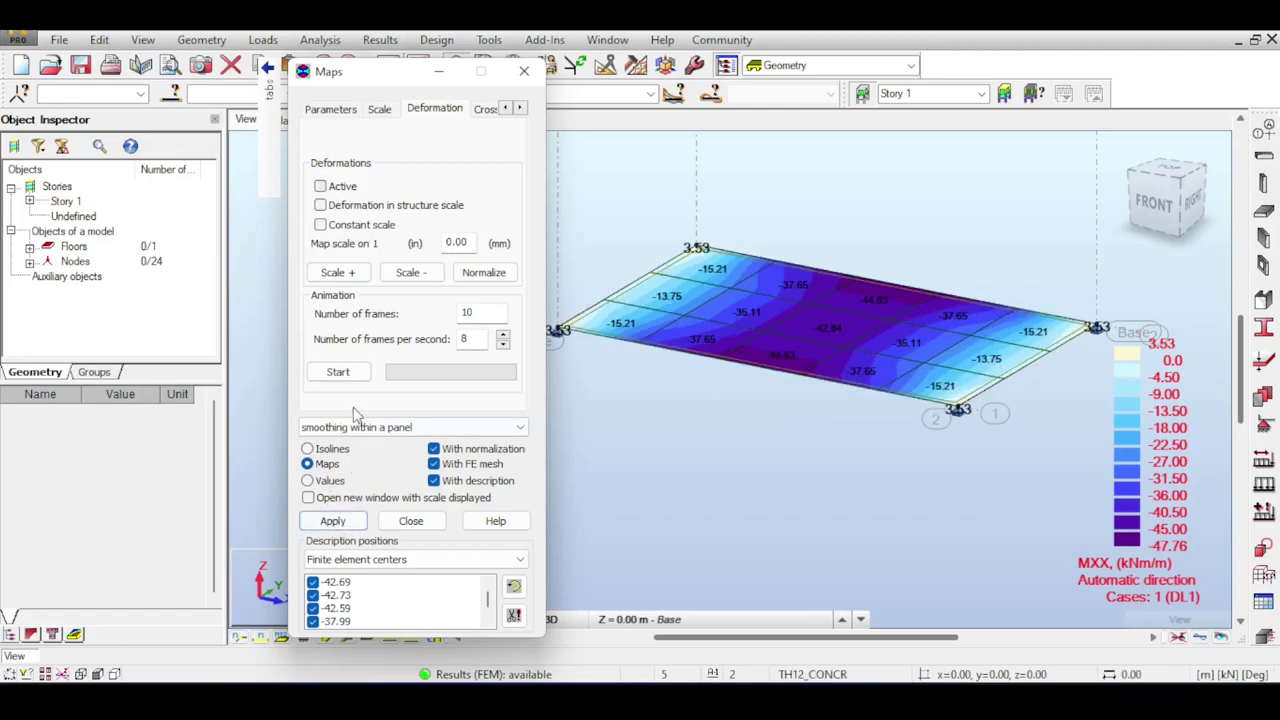
pyautogui.click(338, 372)
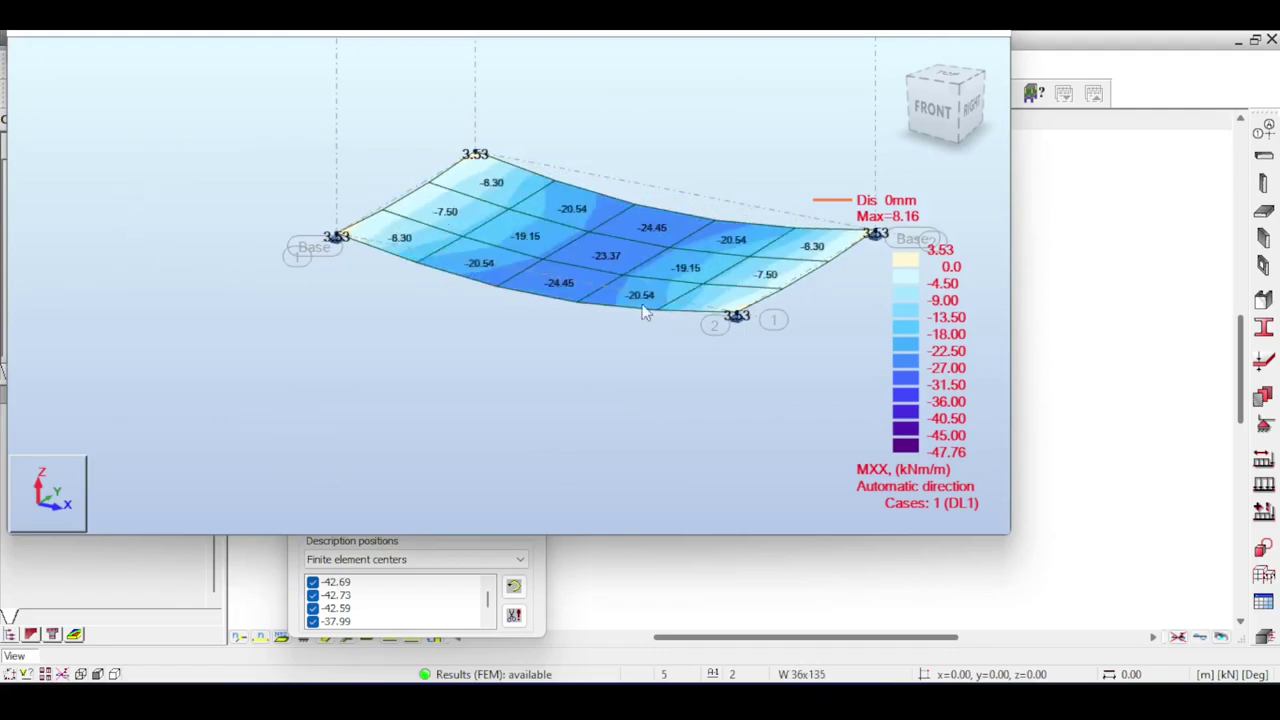
pyautogui.press('Escape')
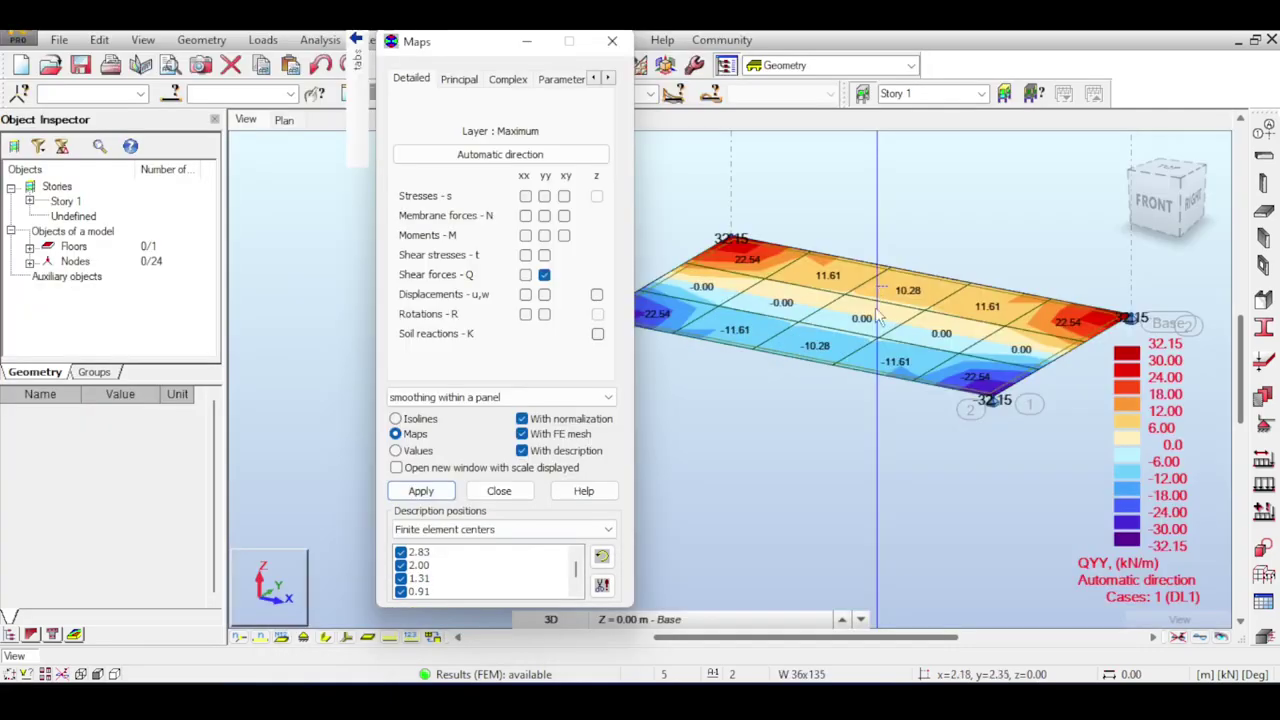
# Display the floor's xx shear force map in place of the yy shear force map.
pyautogui.click(525, 275)
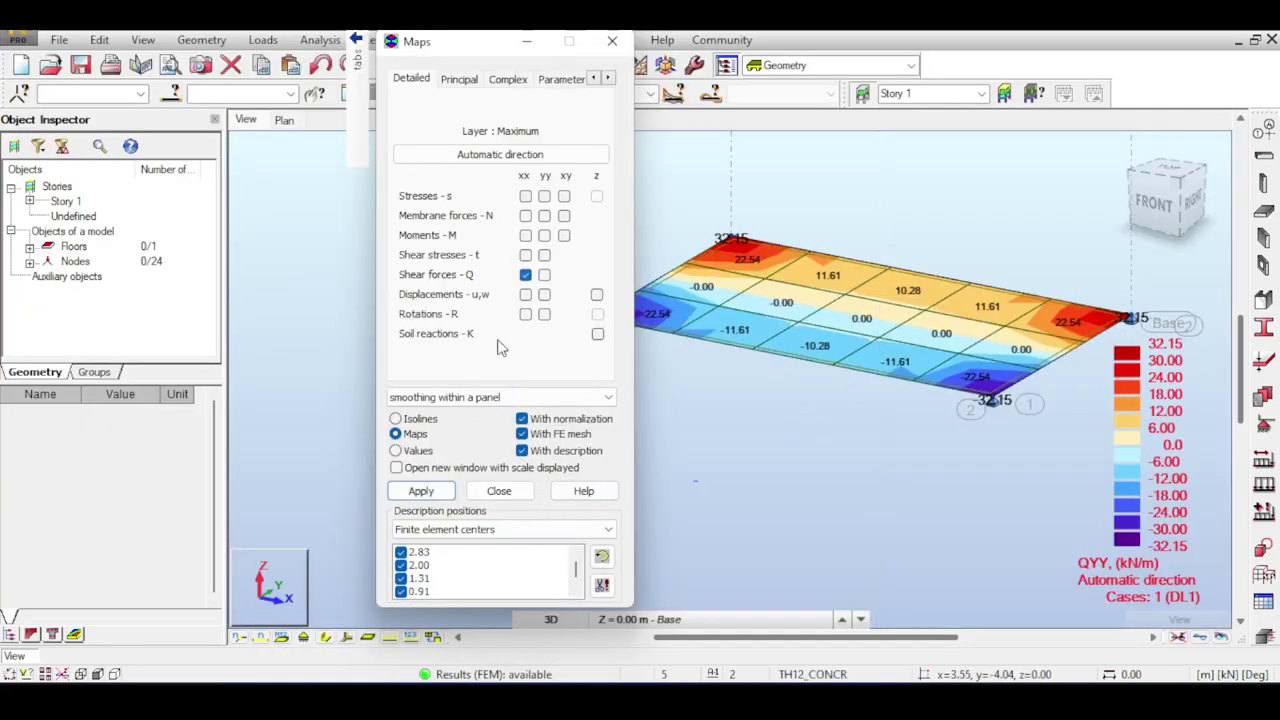
pyautogui.click(421, 491)
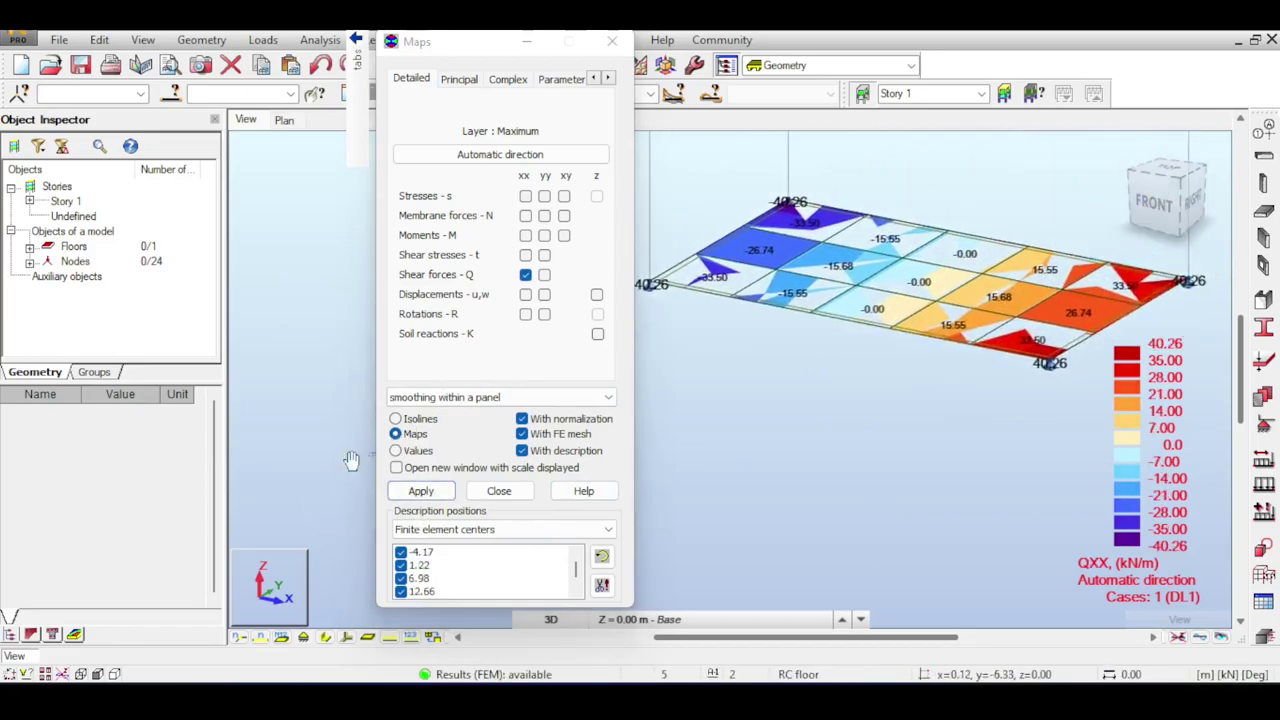
pyautogui.click(612, 41)
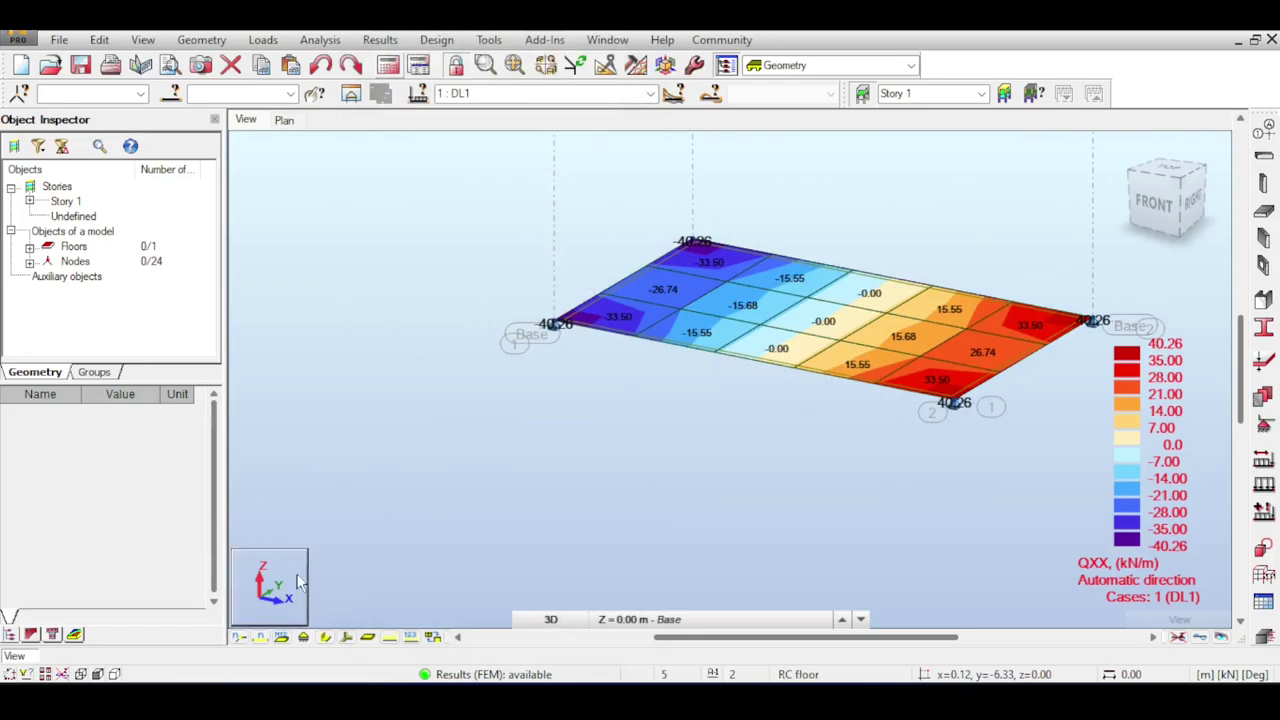
pyautogui.scroll(2, 458, 503)
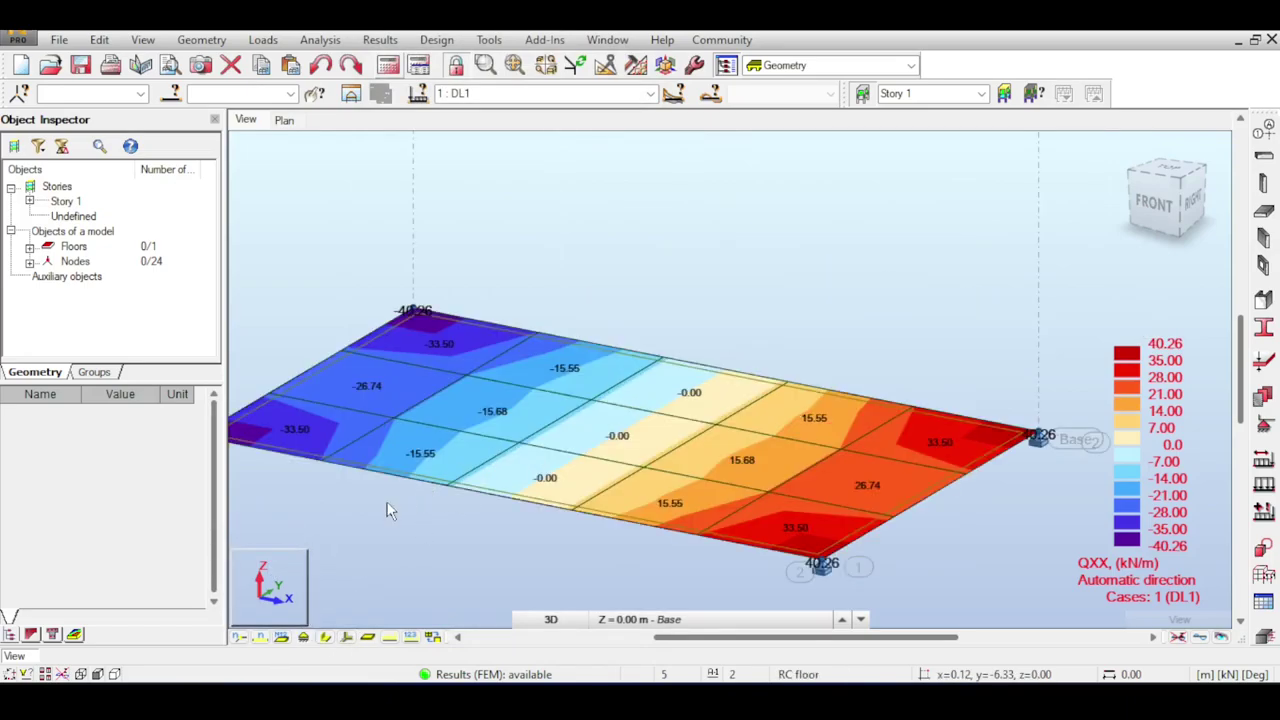
pyautogui.moveTo(390, 510); pyautogui.dragTo(428, 508, button='middle')
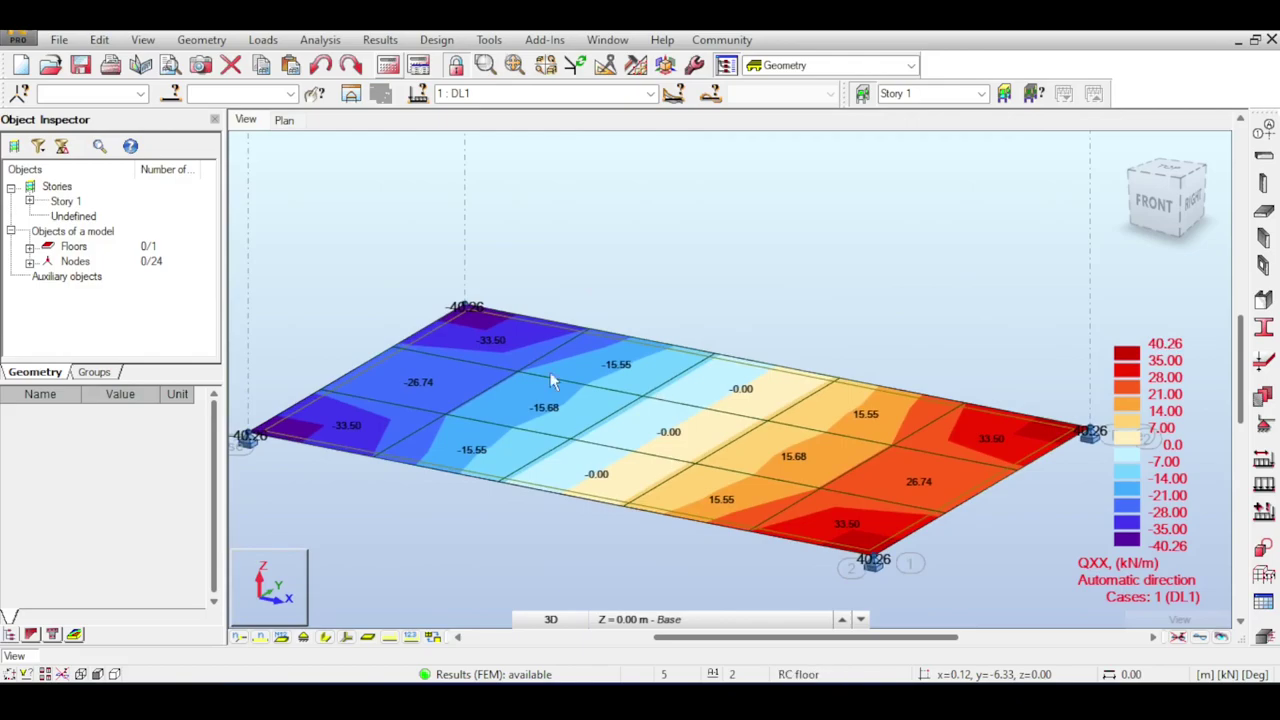
# Show the local systems on the xx shear force map, and examine the floor's local axis directions.
pyautogui.click(345, 640)
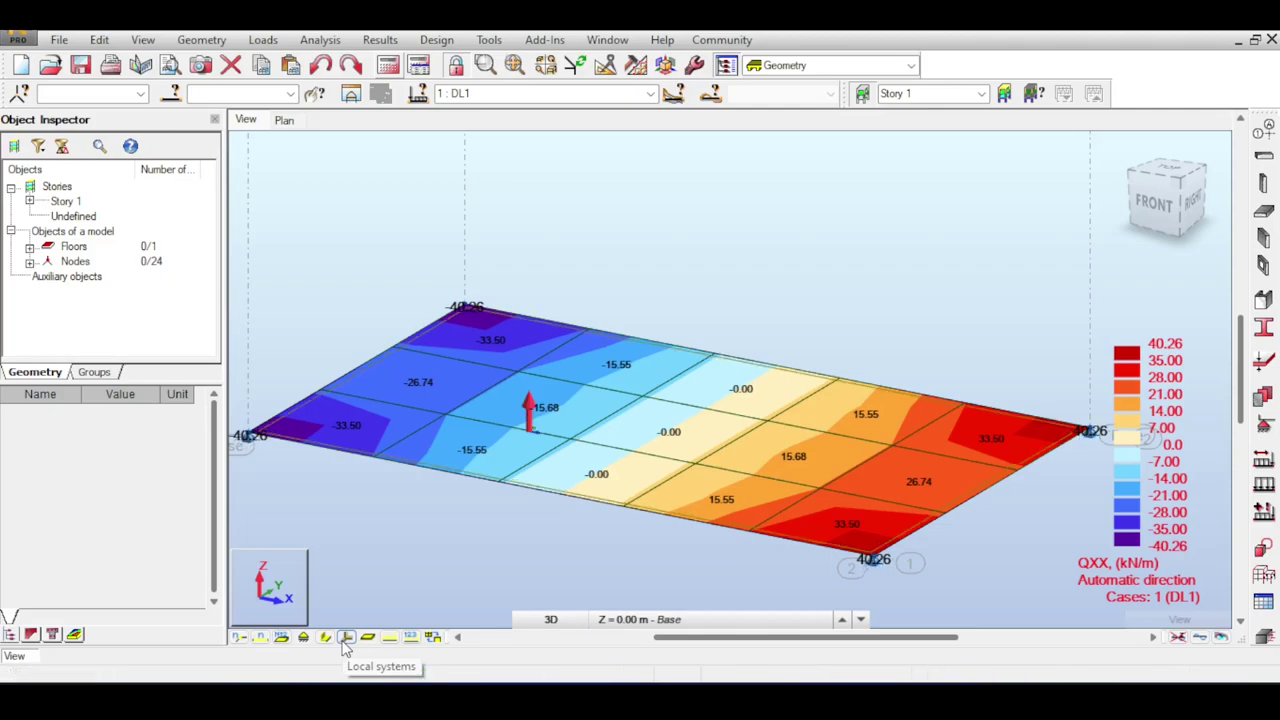
pyautogui.scroll(2, 556, 425)
pyautogui.scroll(4, 556, 425)
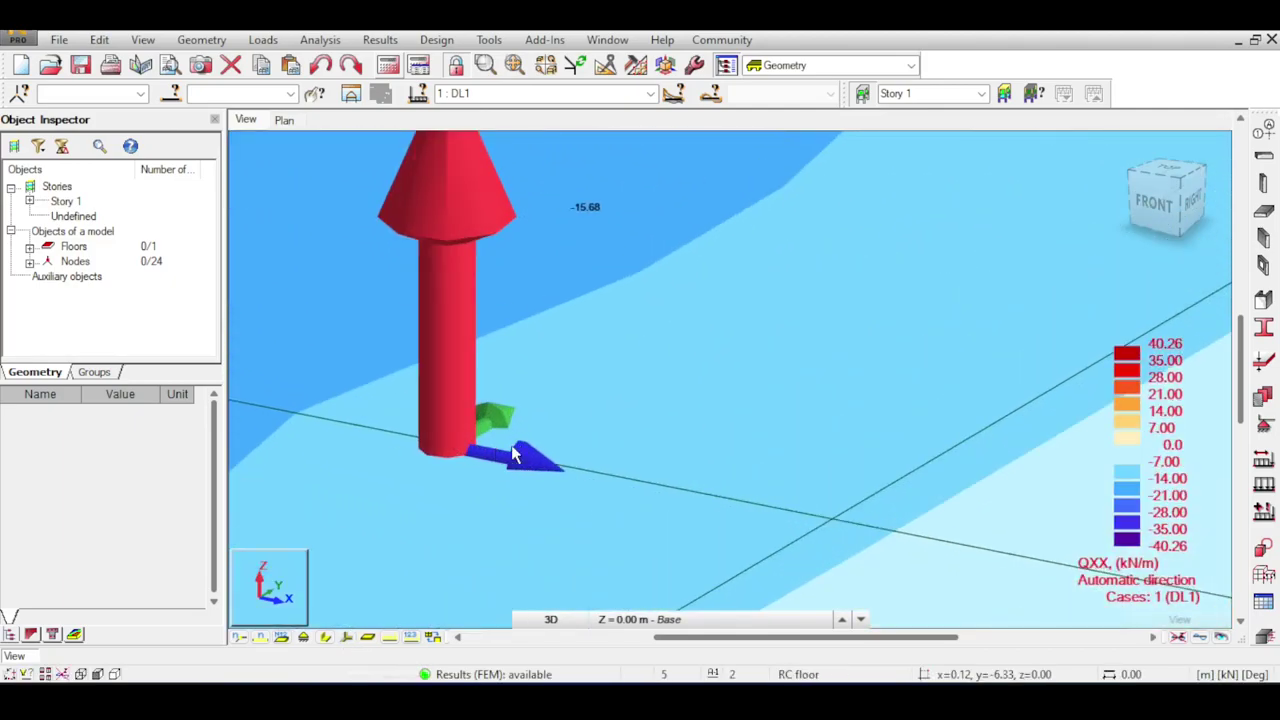
pyautogui.moveTo(511, 445); pyautogui.dragTo(353, 572, button='middle')
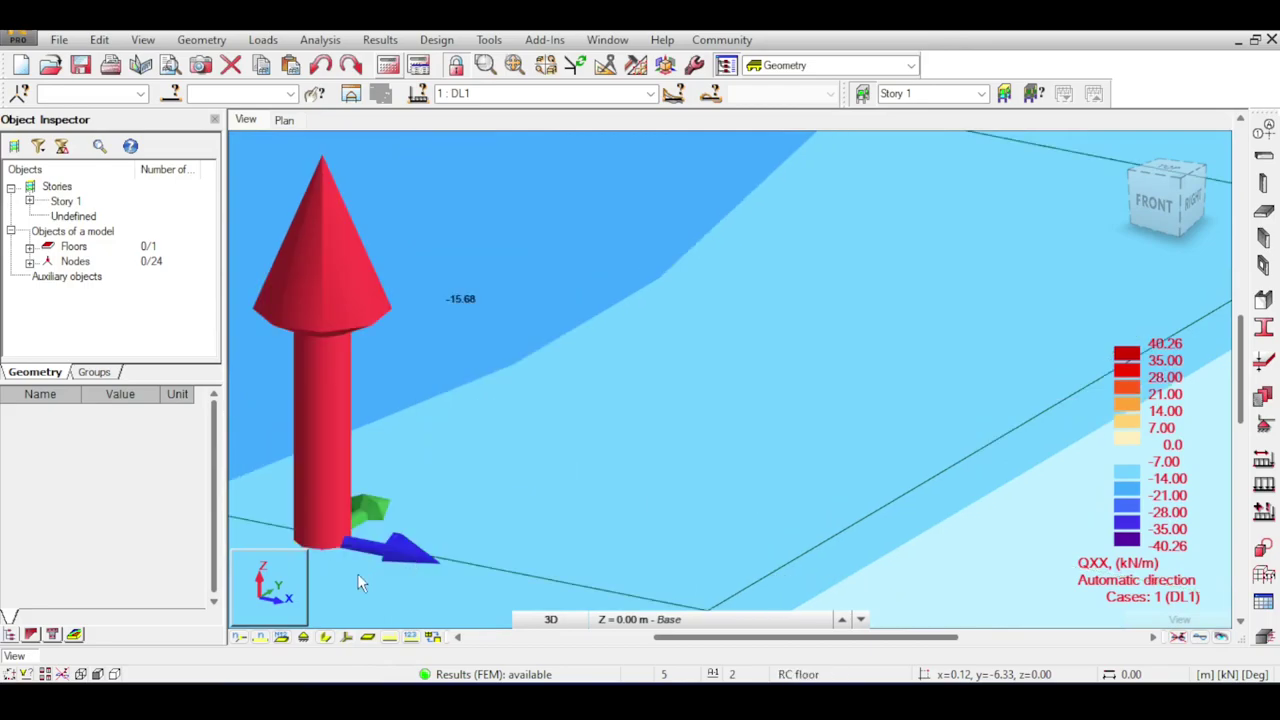
pyautogui.scroll(-5, 654, 364)
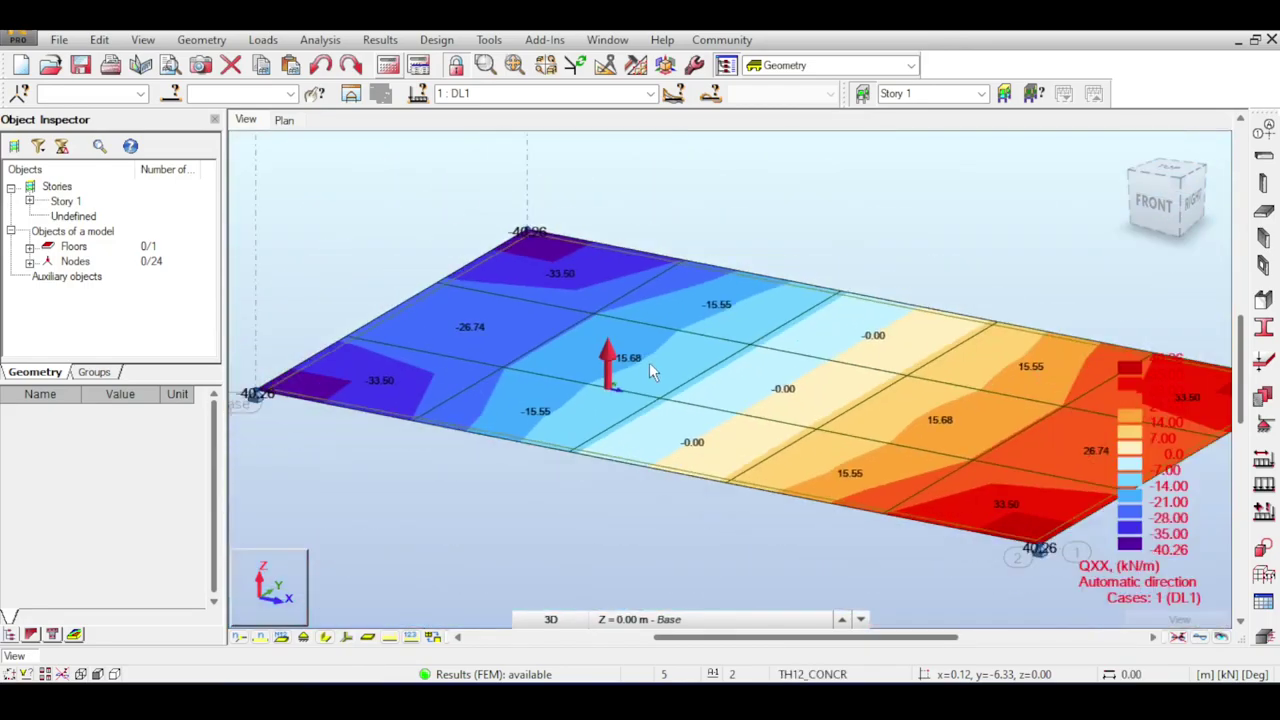
pyautogui.scroll(-5, 808, 289)
pyautogui.moveTo(951, 246); pyautogui.dragTo(797, 305, button='middle')
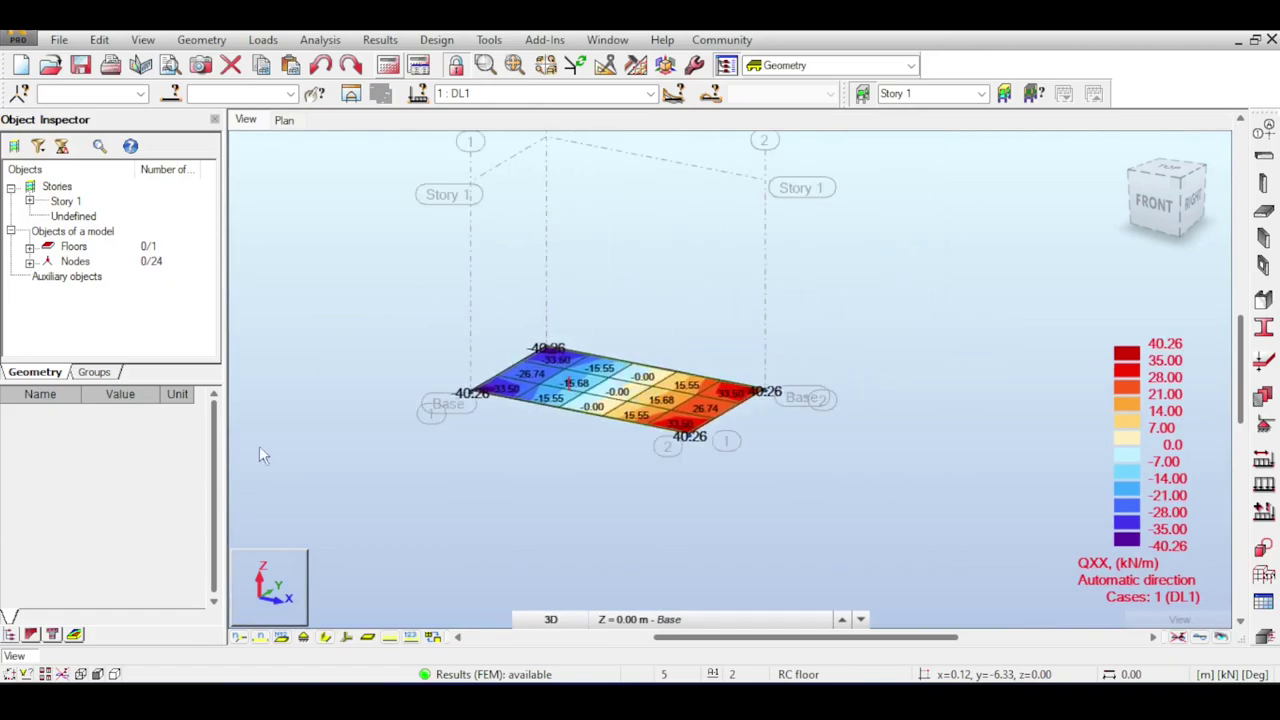
# Delete the existing floor panel from the model.
pyautogui.click(686, 422)
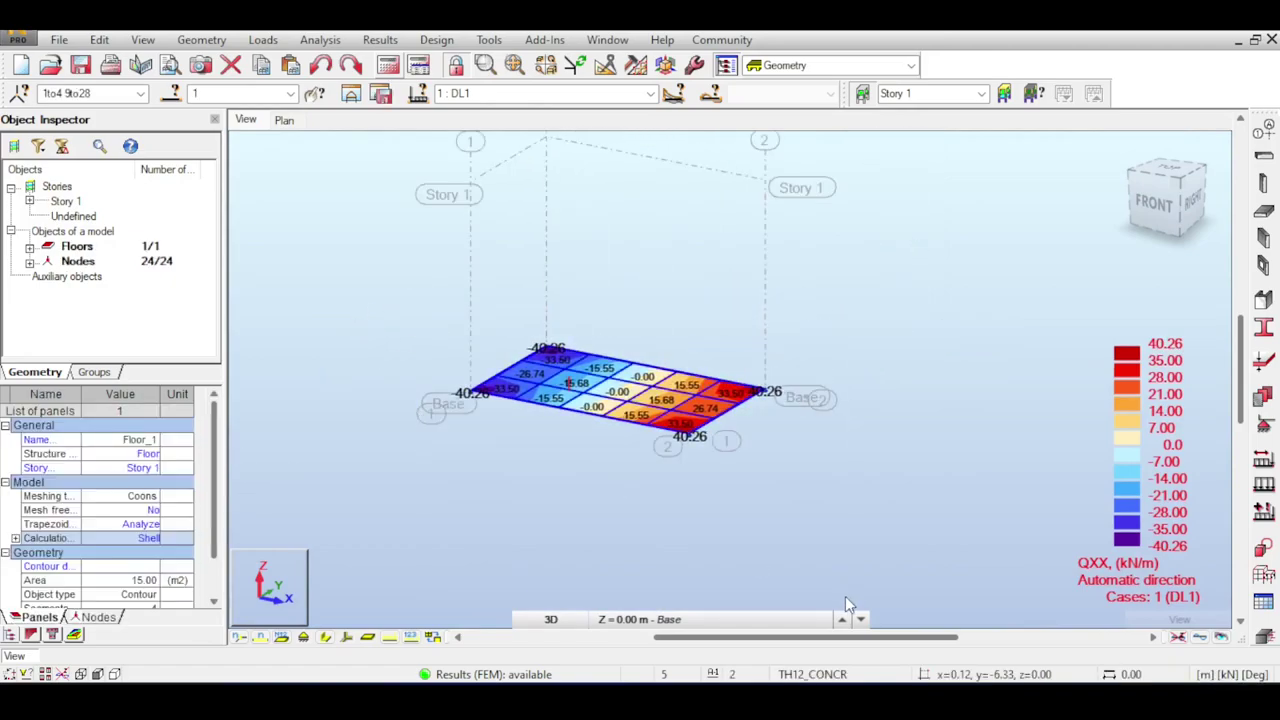
pyautogui.press('Delete')
pyautogui.click(701, 395)
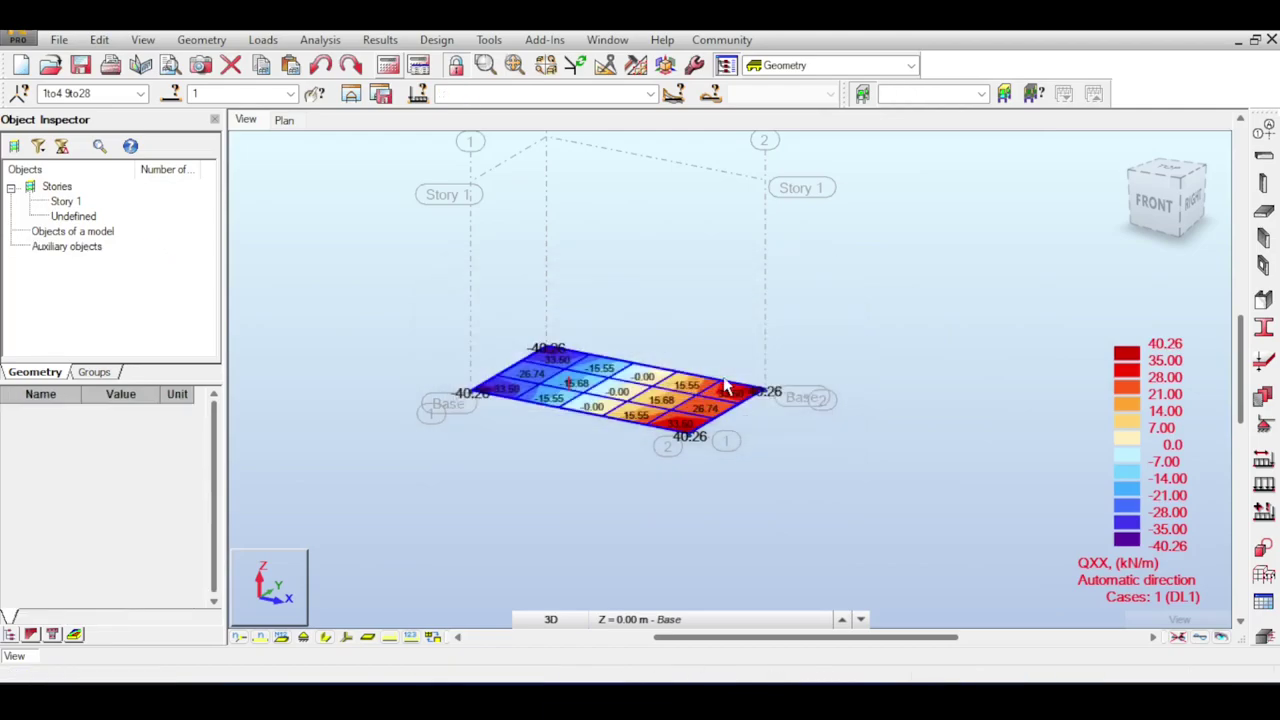
# Draw a rectangular TH200mm shell floor at base level from x=5, y=0 through x=5, y=3 to the opposite corner at x=0, y=3.
pyautogui.click(1263, 212)
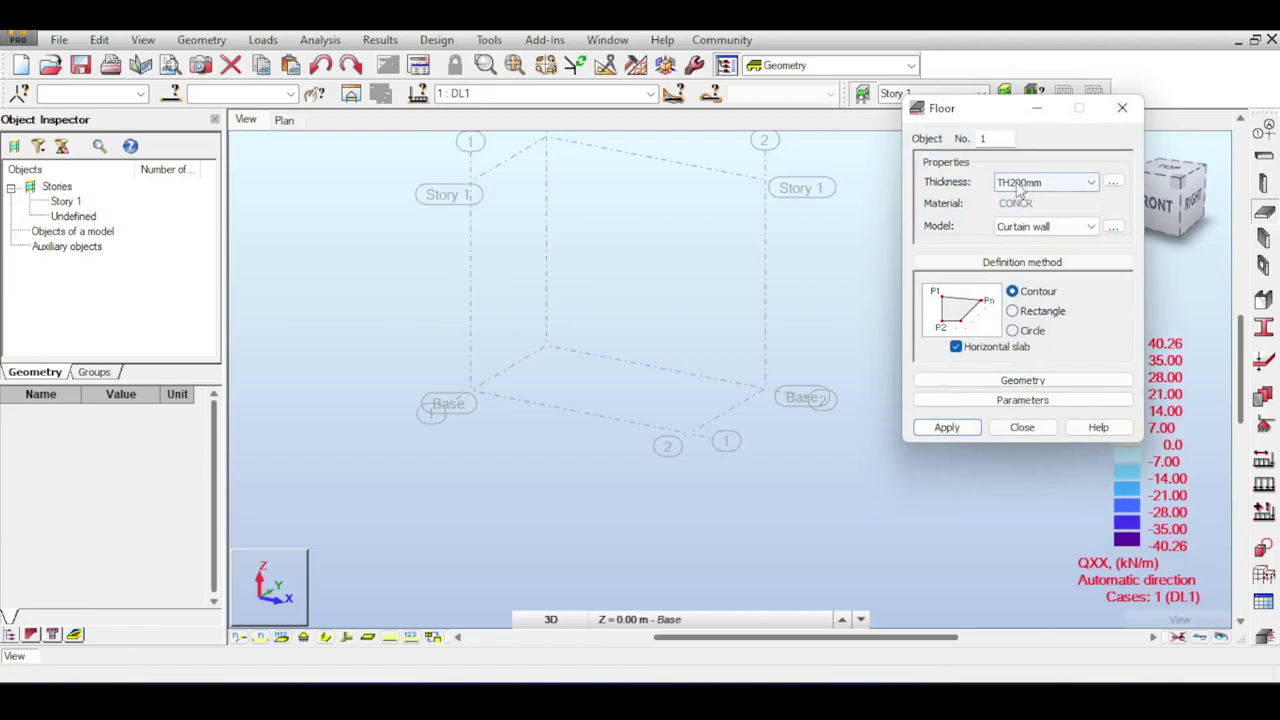
pyautogui.click(1020, 227)
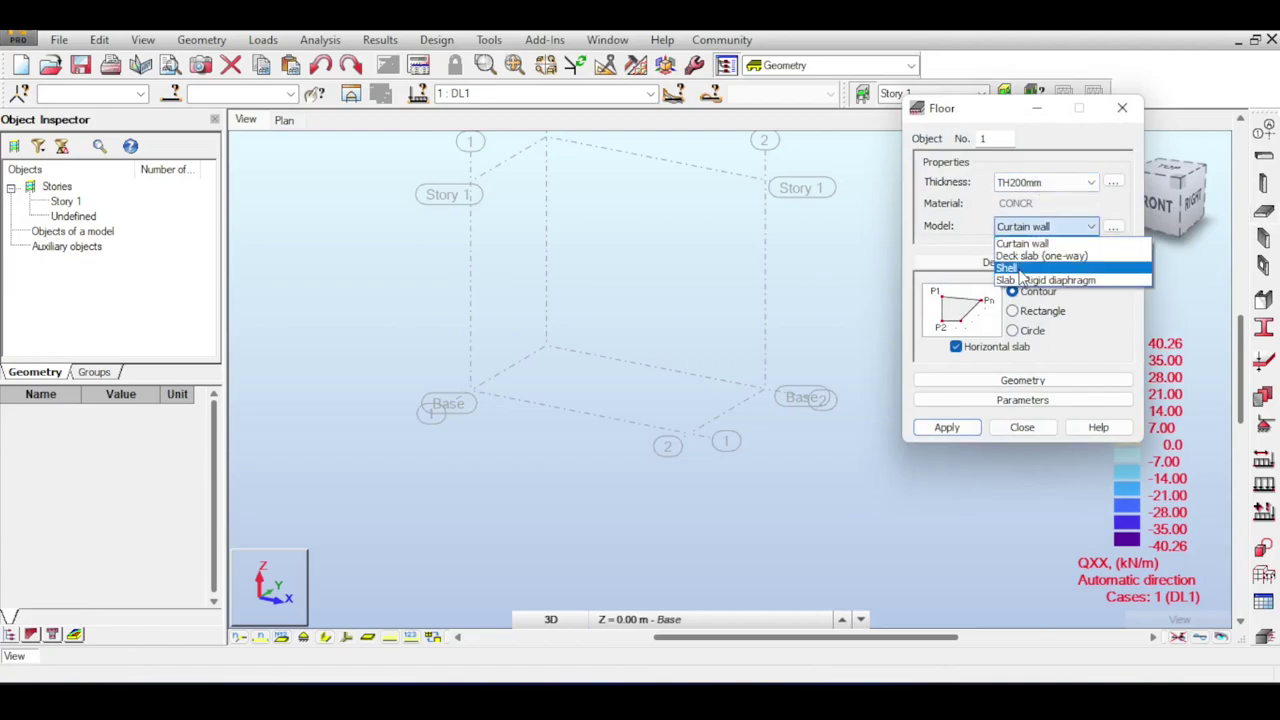
pyautogui.click(1010, 268)
pyautogui.click(689, 437)
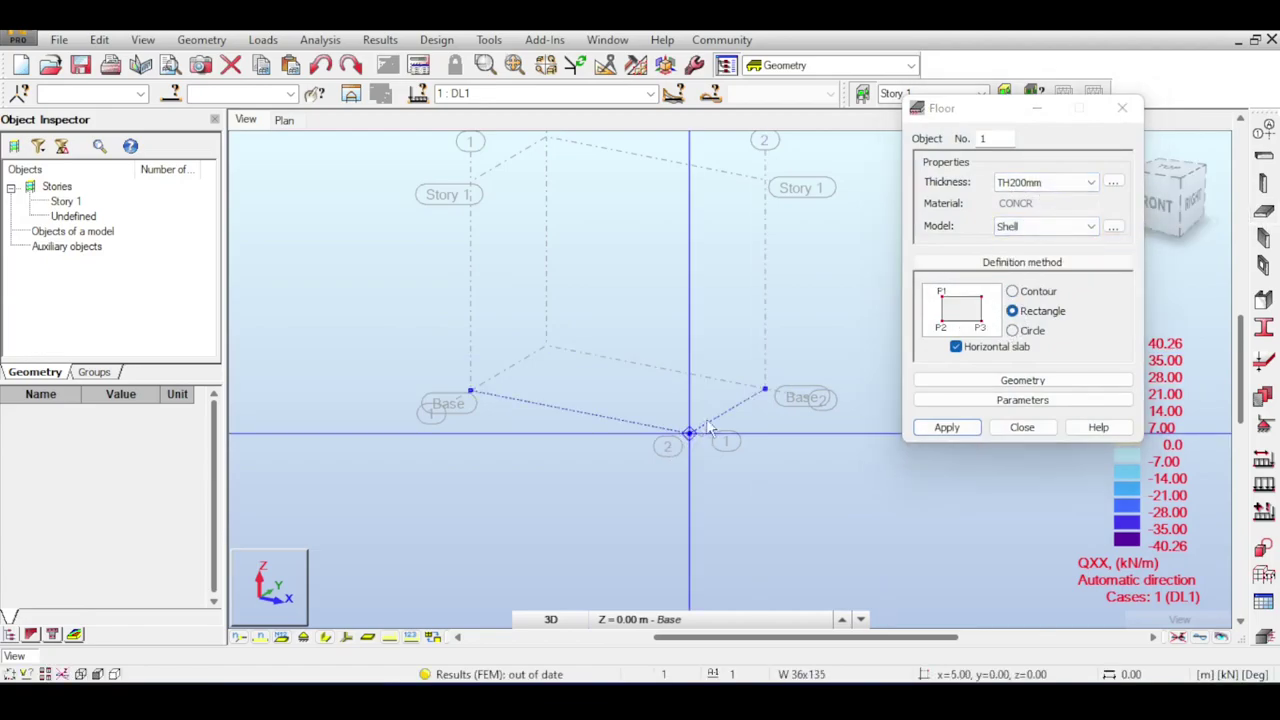
pyautogui.click(763, 389)
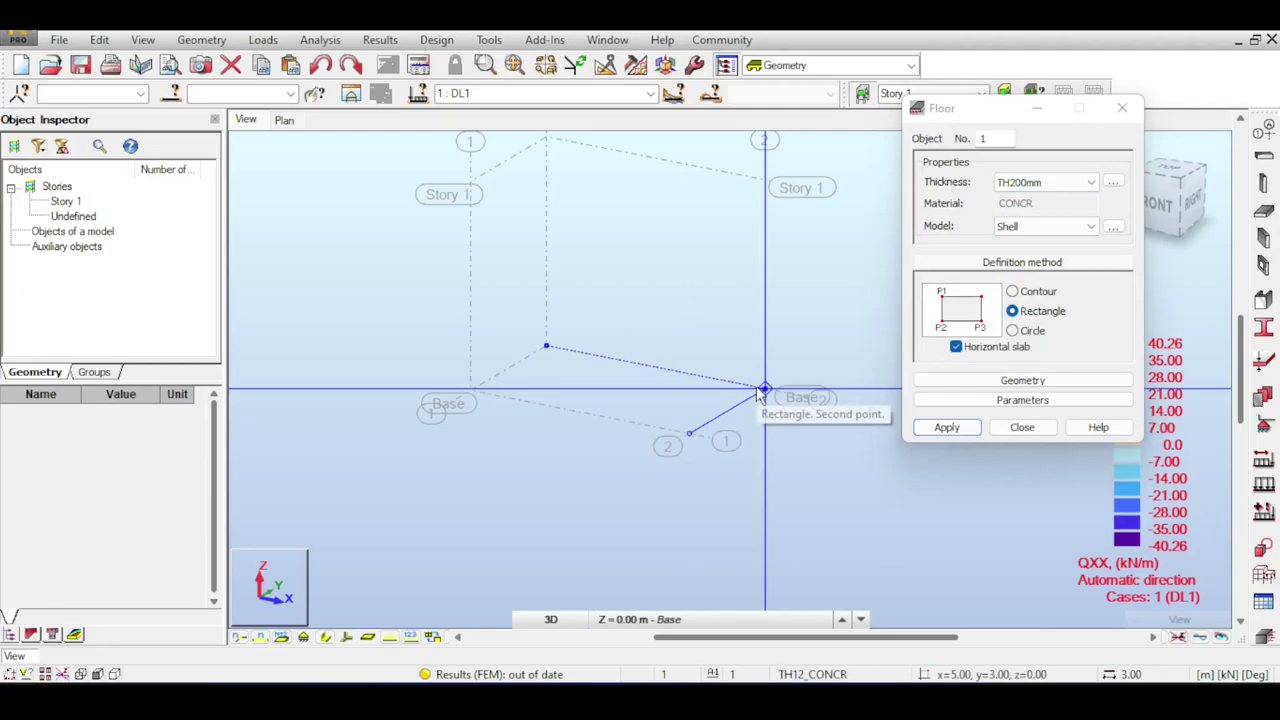
pyautogui.click(546, 347)
# Examine the local axis directions of the redrawn floor.
pyautogui.scroll(3, 646, 378)
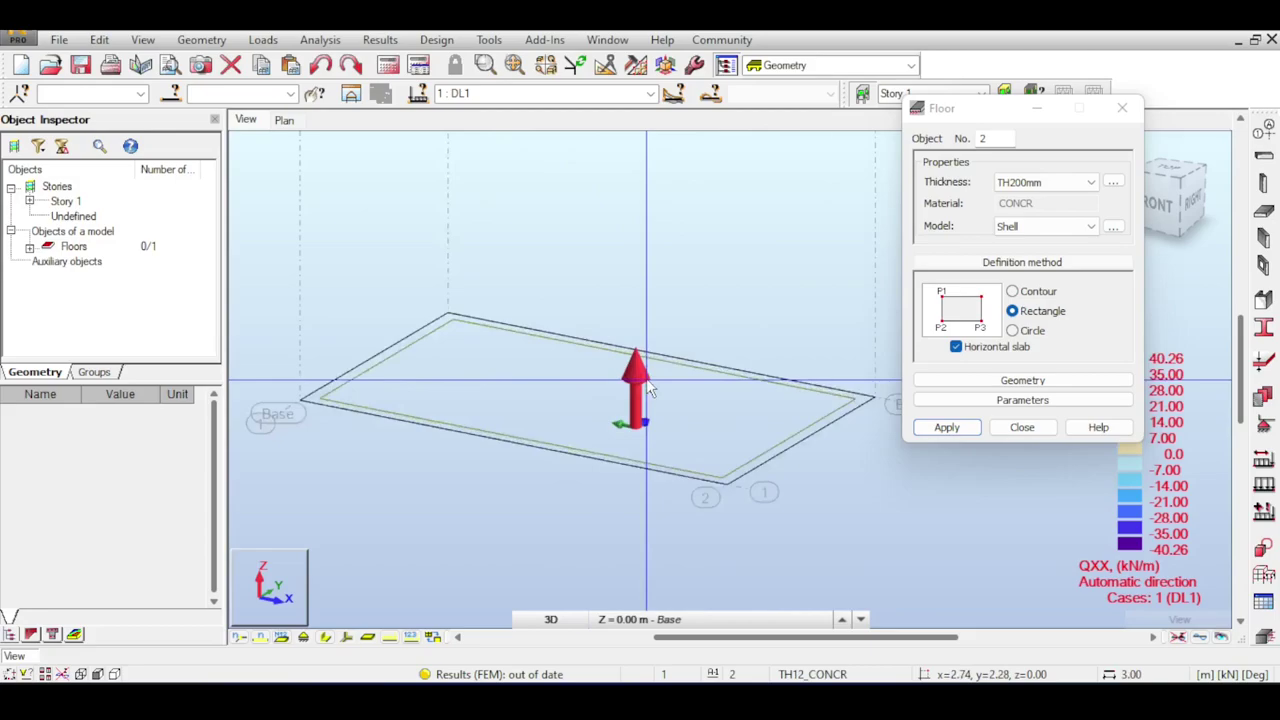
pyautogui.scroll(6, 646, 378)
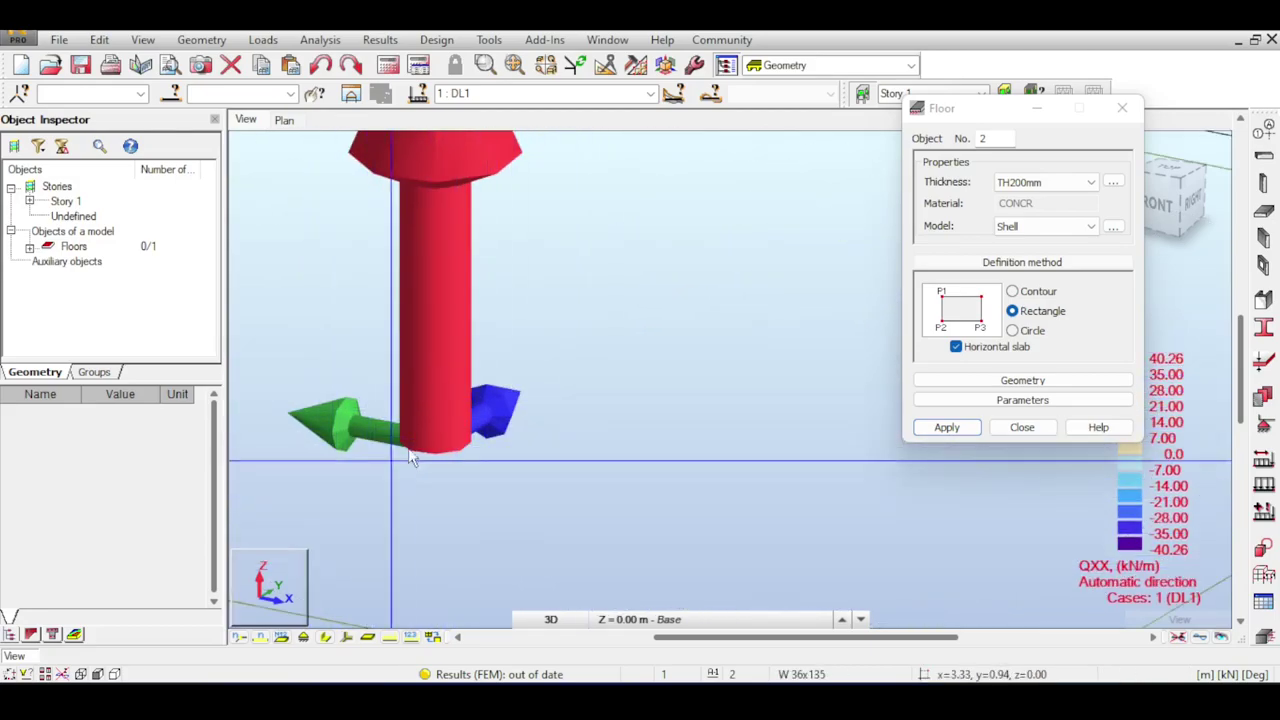
pyautogui.scroll(-8, 419, 449)
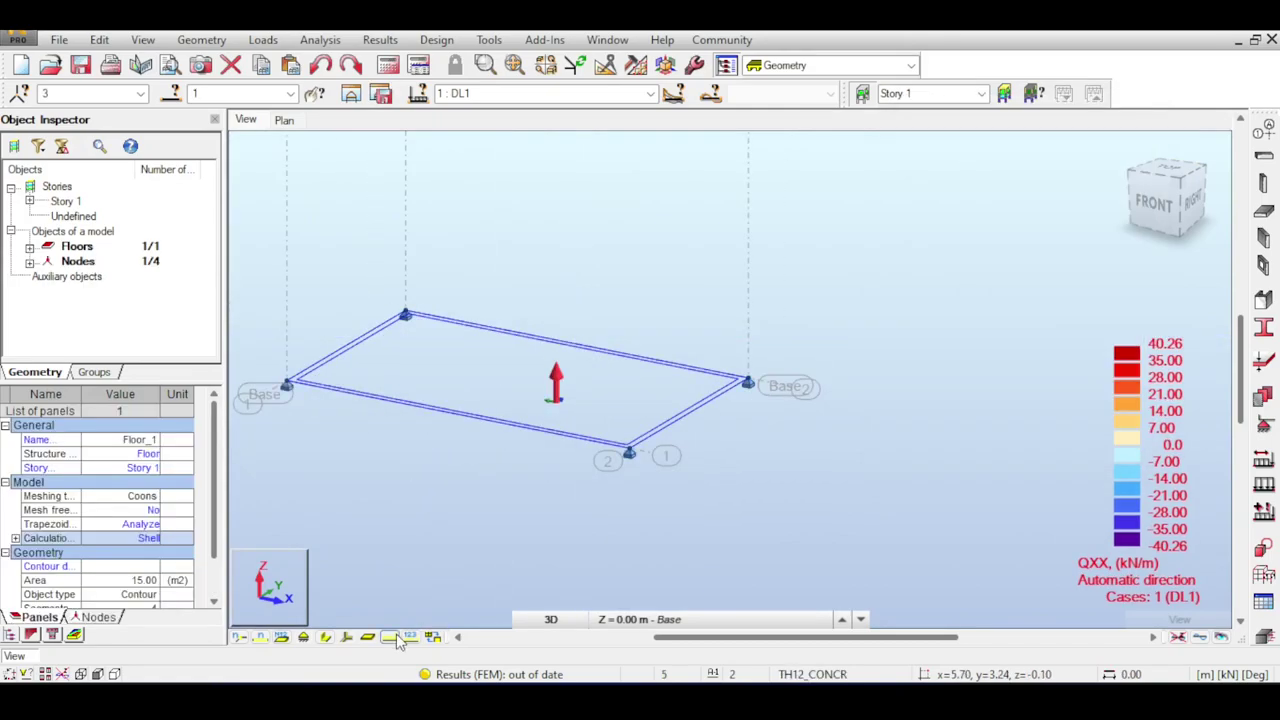
# Show the load symbols on the redrawn floor, and compare its local axes with the global axes.
pyautogui.click(392, 638)
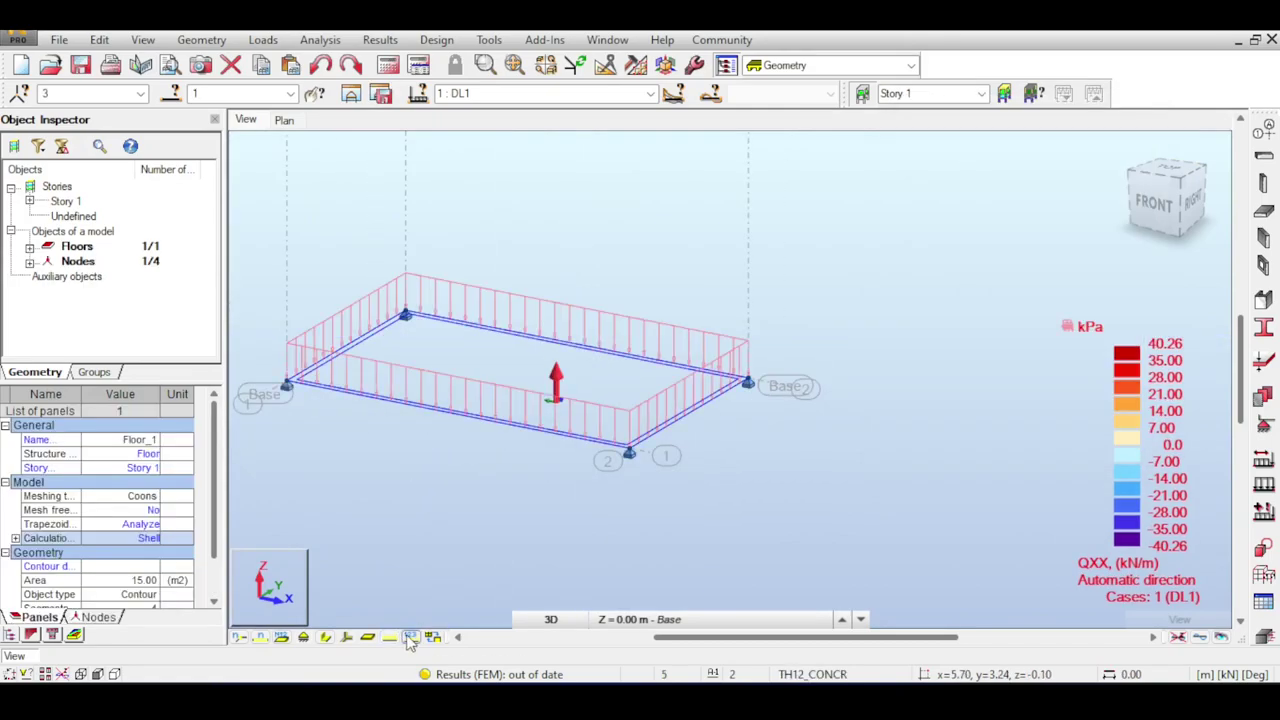
pyautogui.scroll(5, 572, 370)
pyautogui.scroll(5, 540, 400)
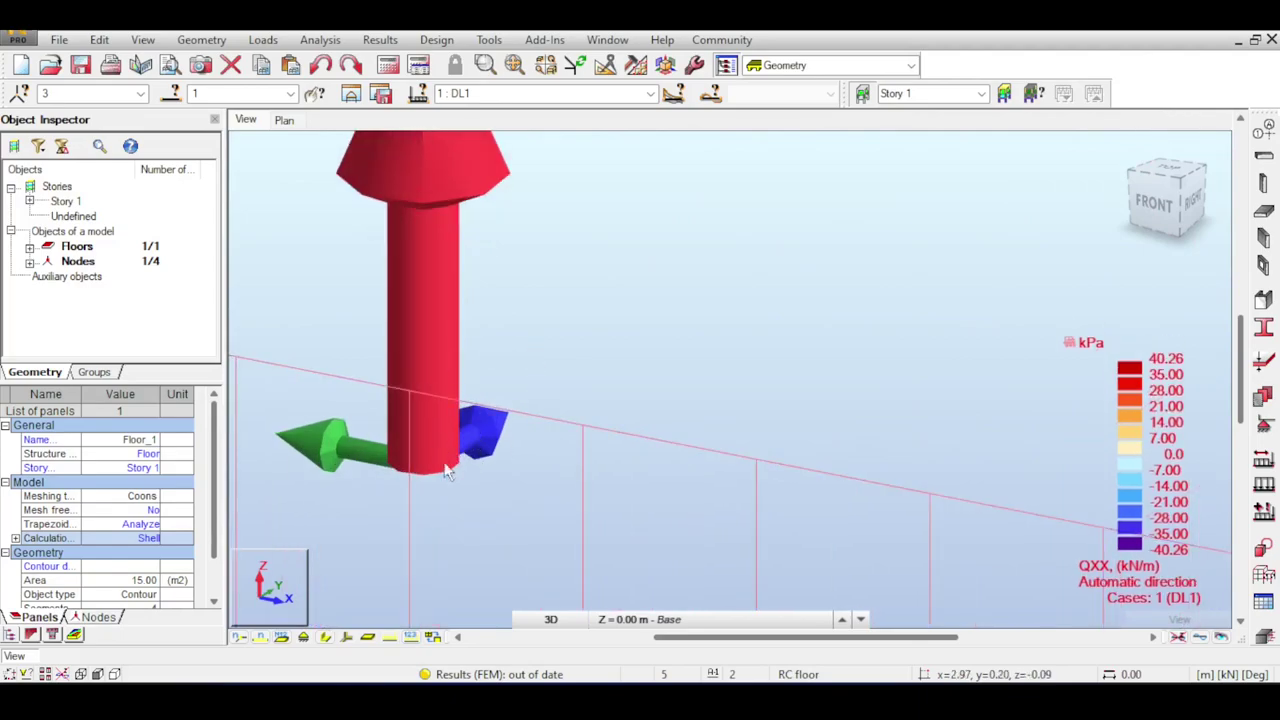
pyautogui.scroll(-10, 286, 569)
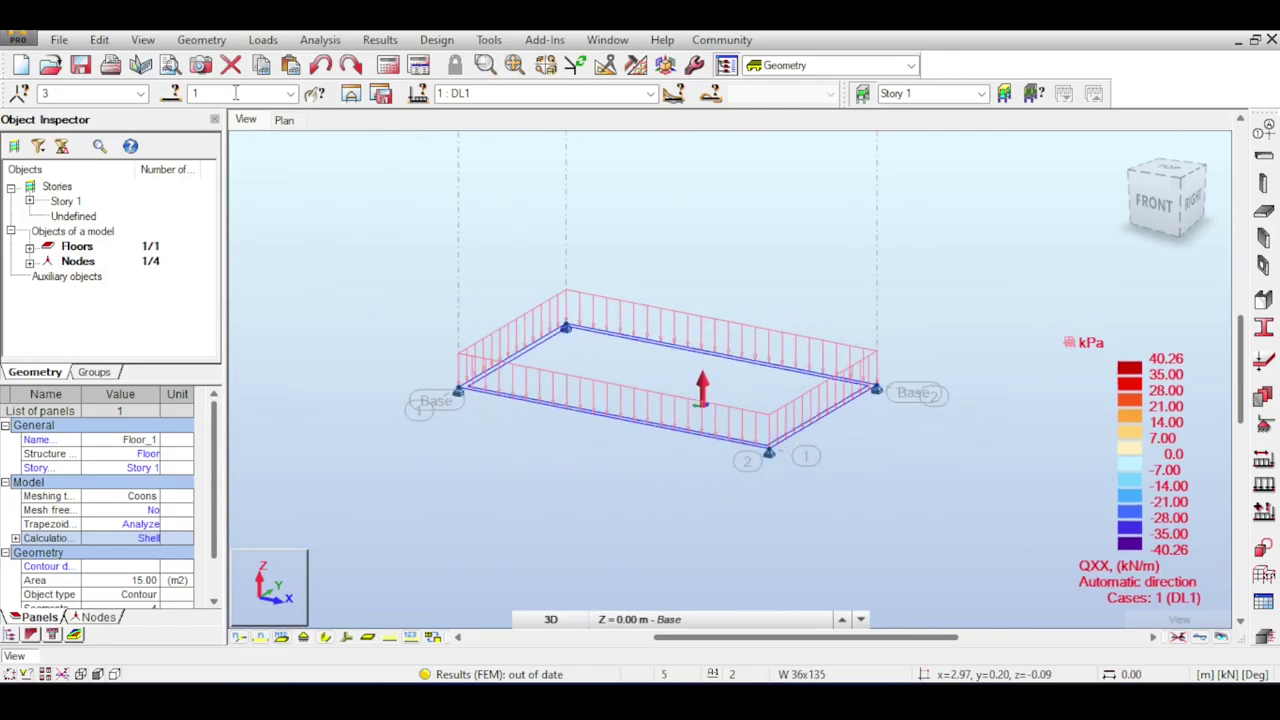
# Calculate the structure with the redrawn floor, and open the result map settings for panels.
pyautogui.click(388, 66)
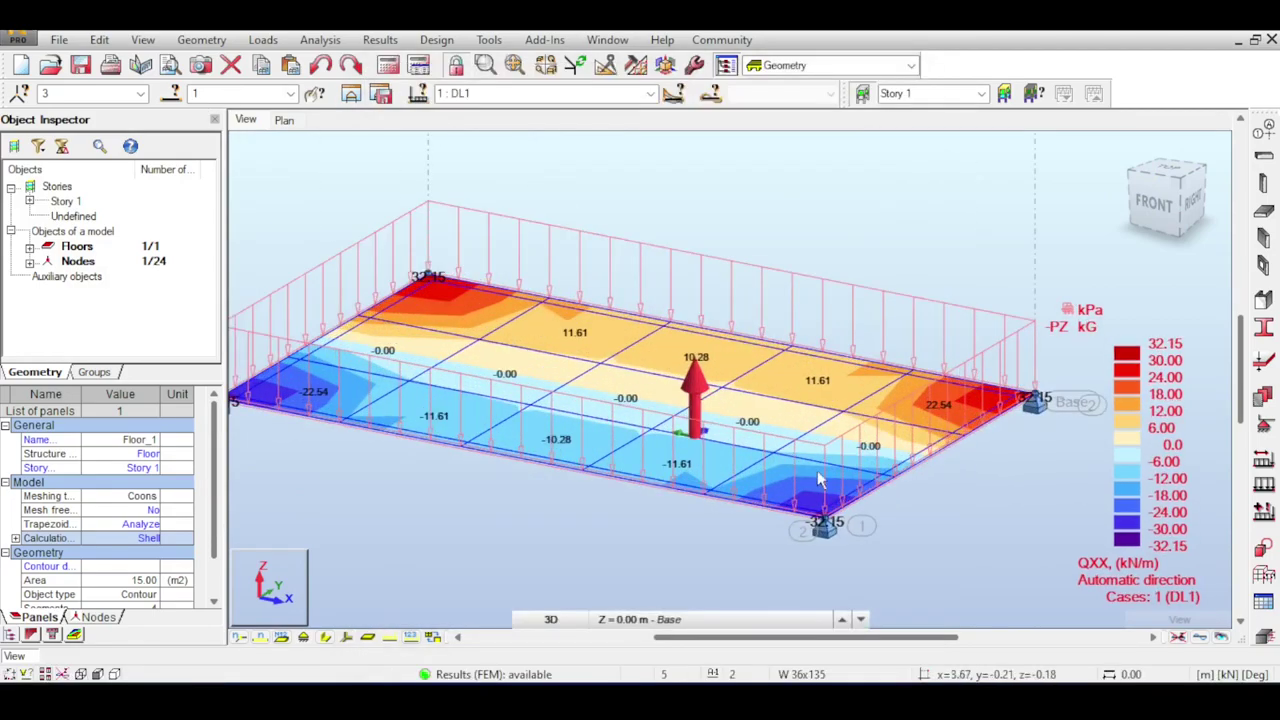
pyautogui.click(380, 40)
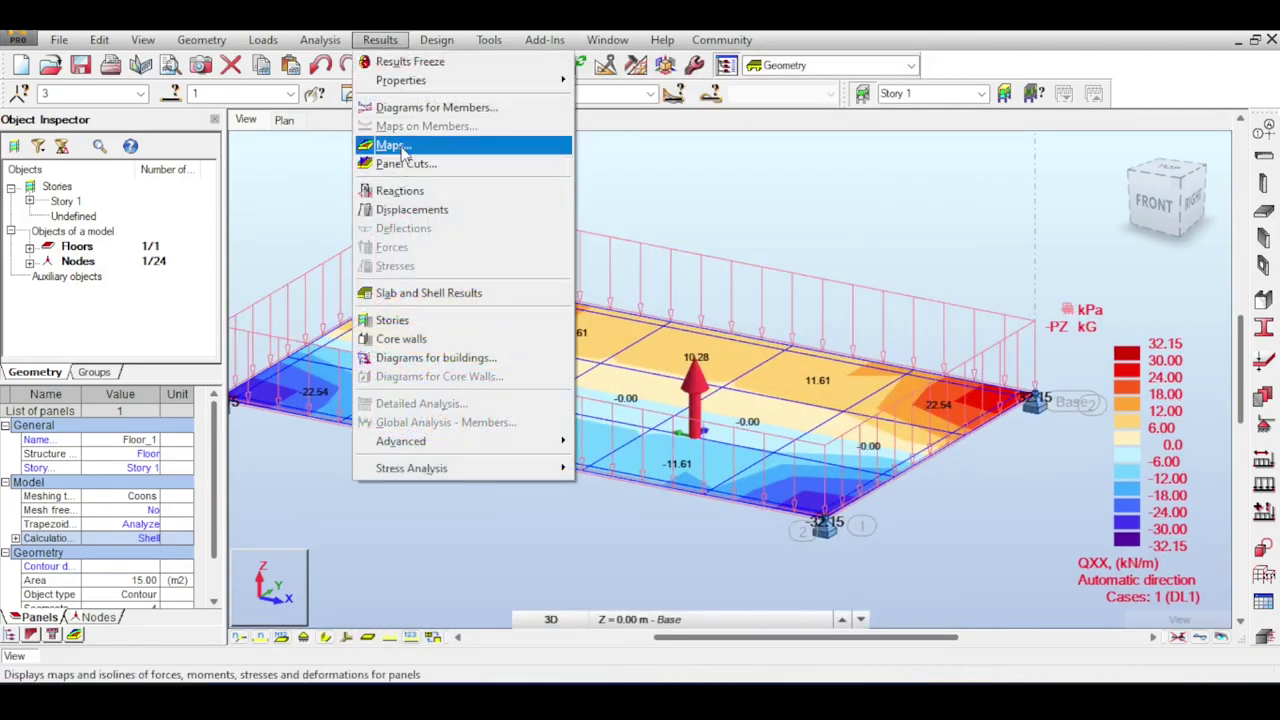
pyautogui.click(392, 145)
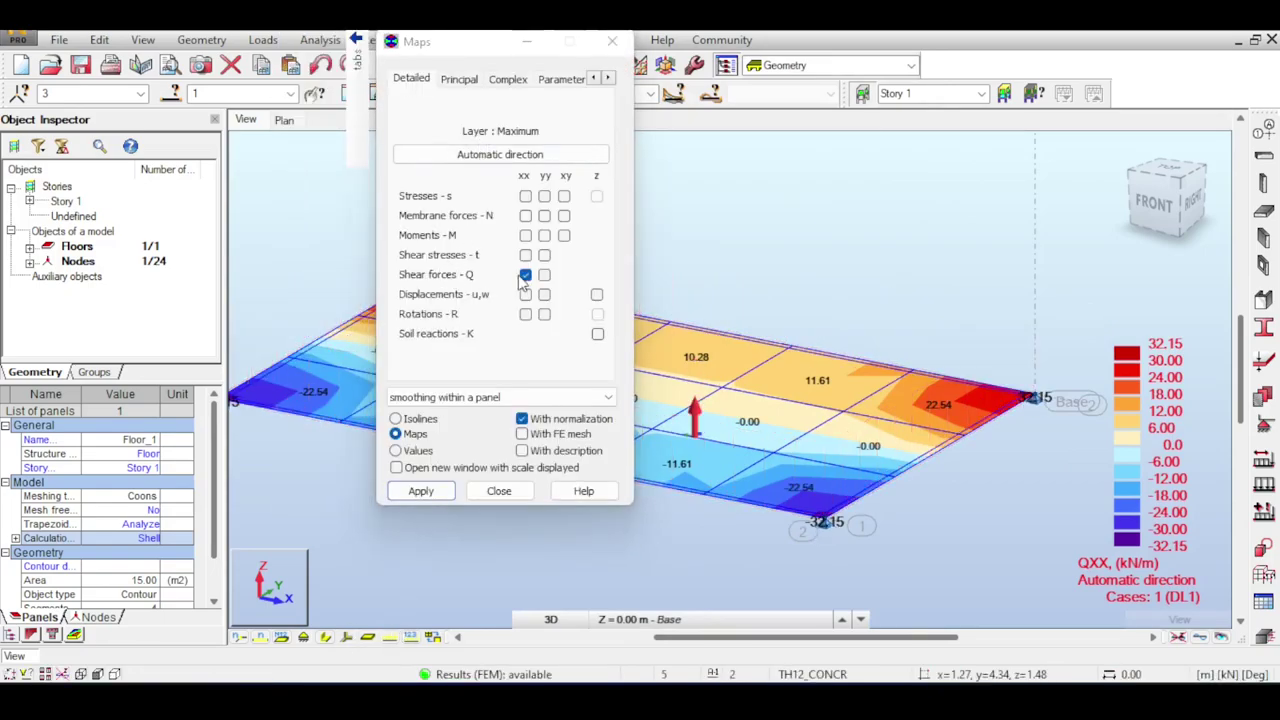
# Examine the slab's shear force maps in the xx and yy directions against its local axes, and close the maps dialog.
pyautogui.moveTo(470, 41); pyautogui.dragTo(344, 47)
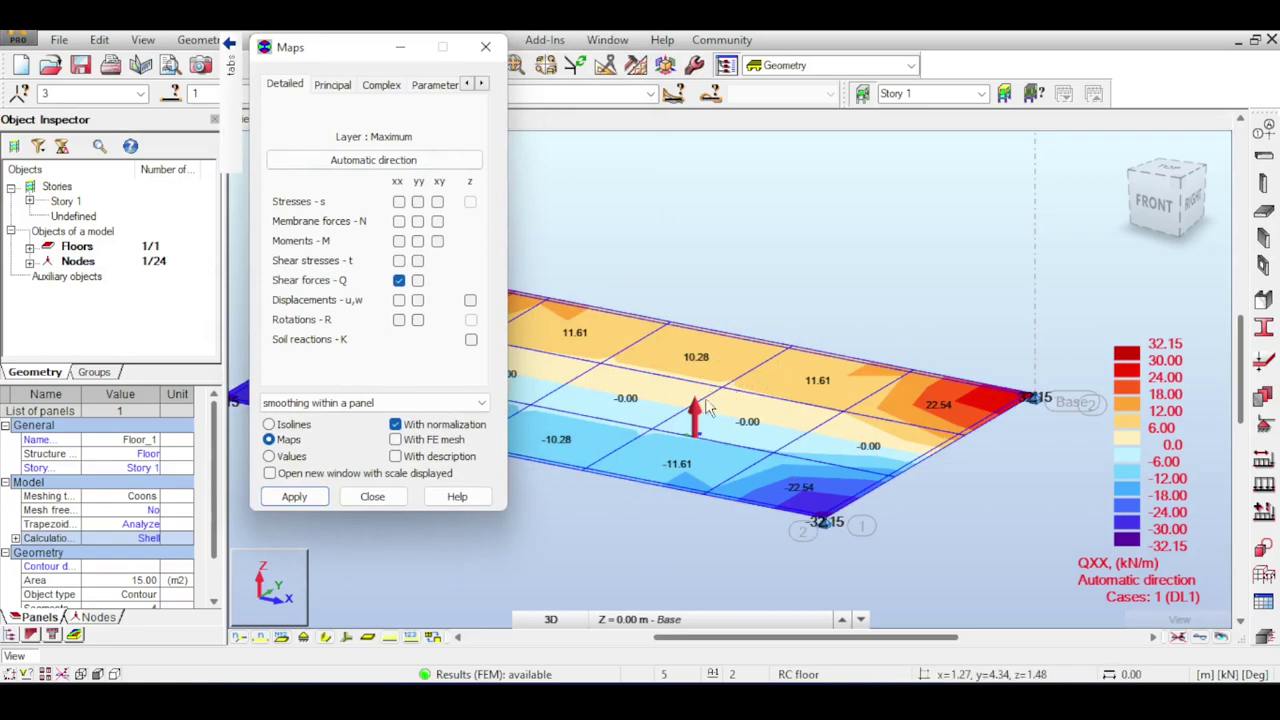
pyautogui.scroll(6, 739, 412)
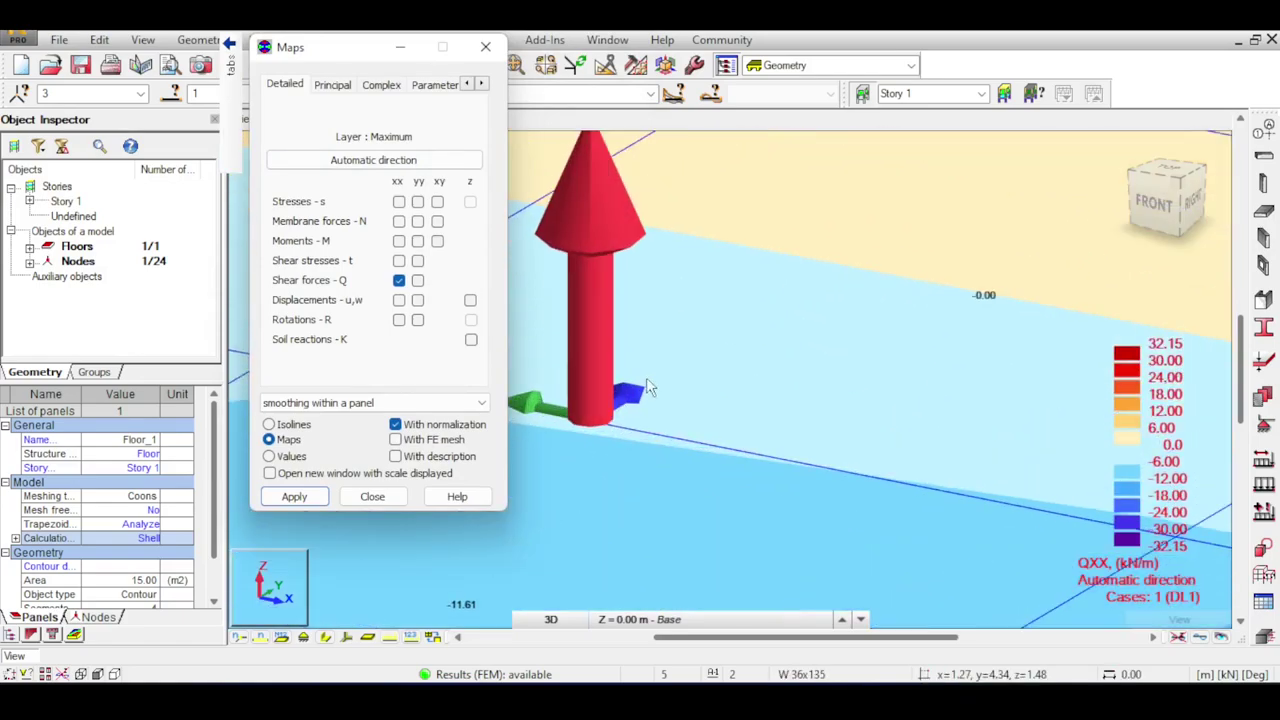
pyautogui.scroll(-5, 650, 396)
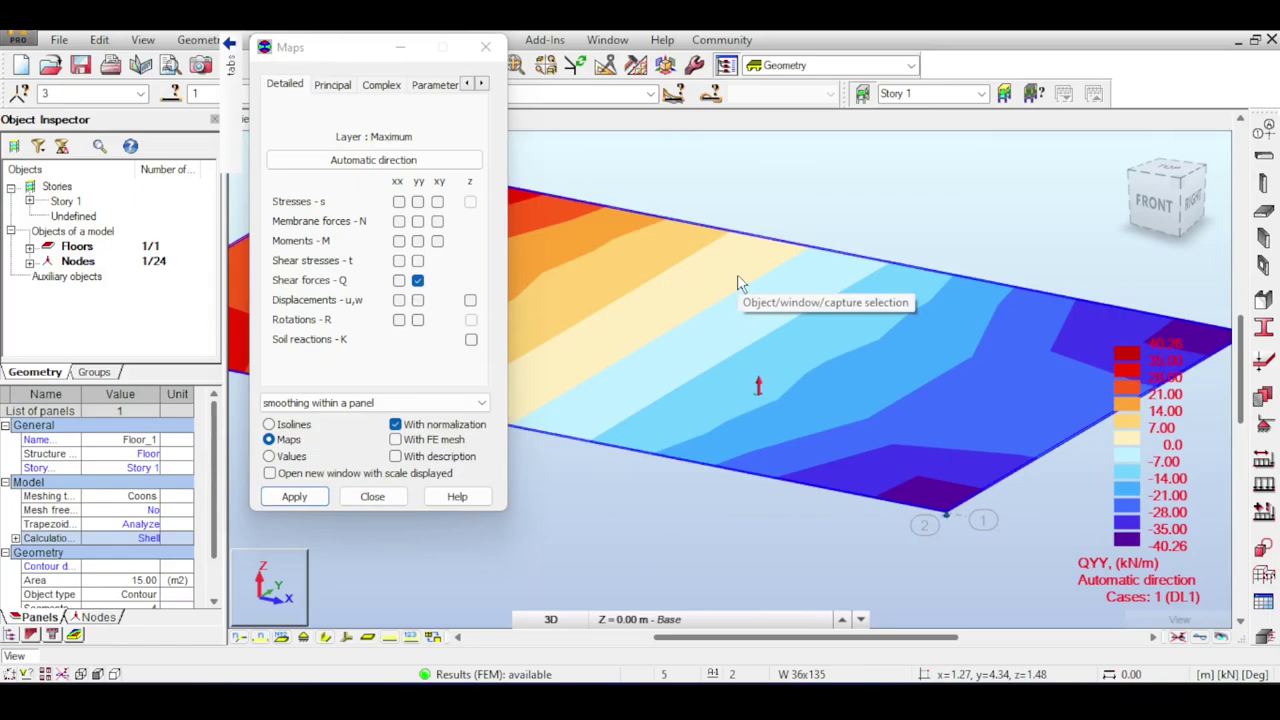
pyautogui.scroll(-4, 857, 280)
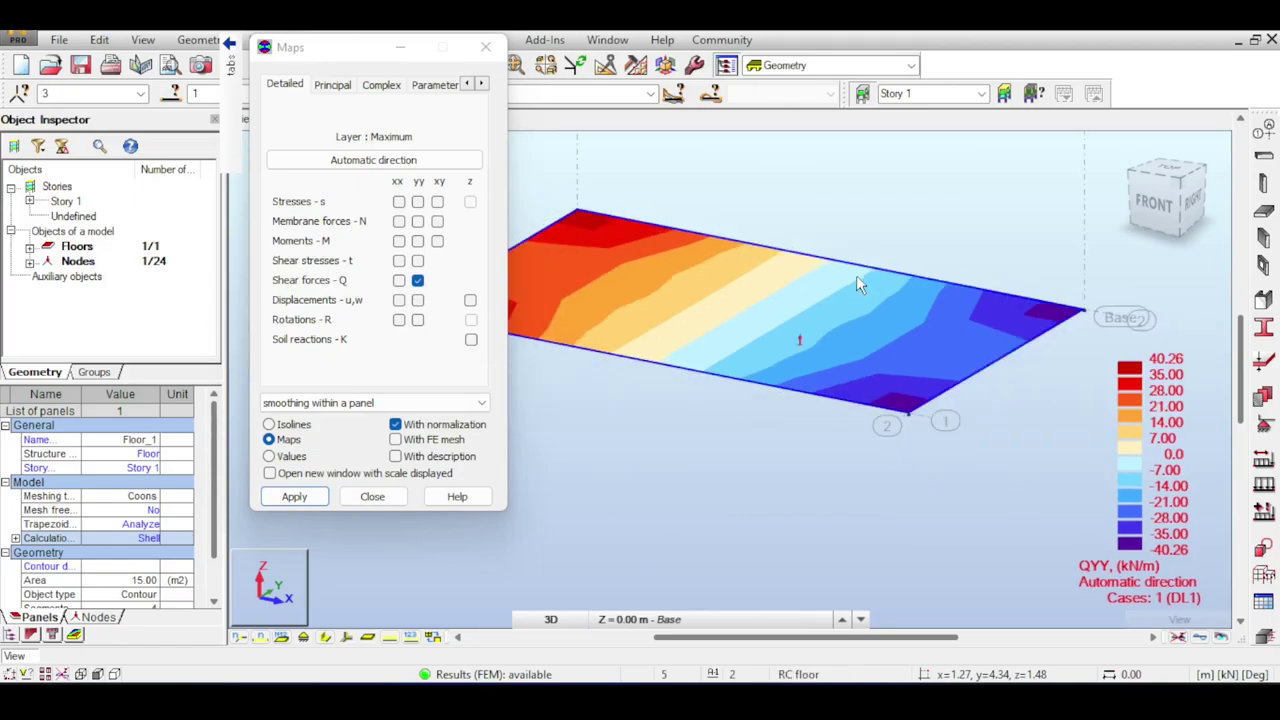
pyautogui.moveTo(903, 253); pyautogui.dragTo(1058, 247, button='middle')
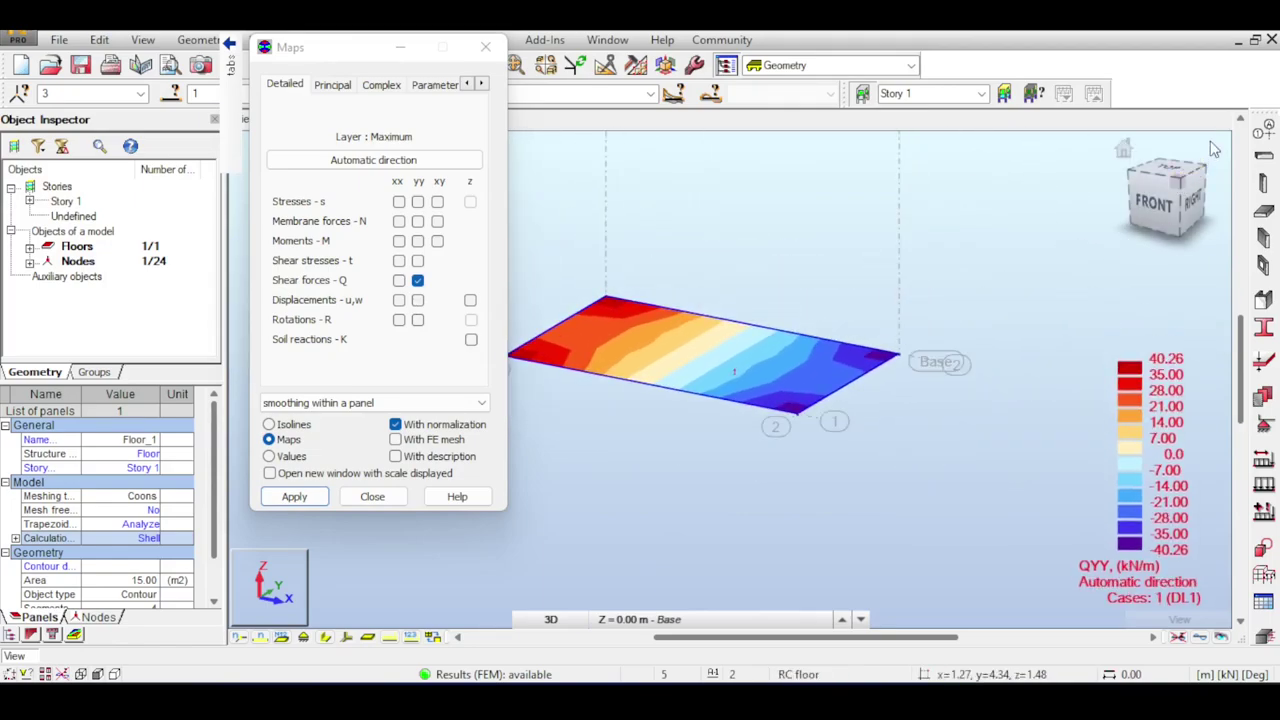
pyautogui.click(472, 48)
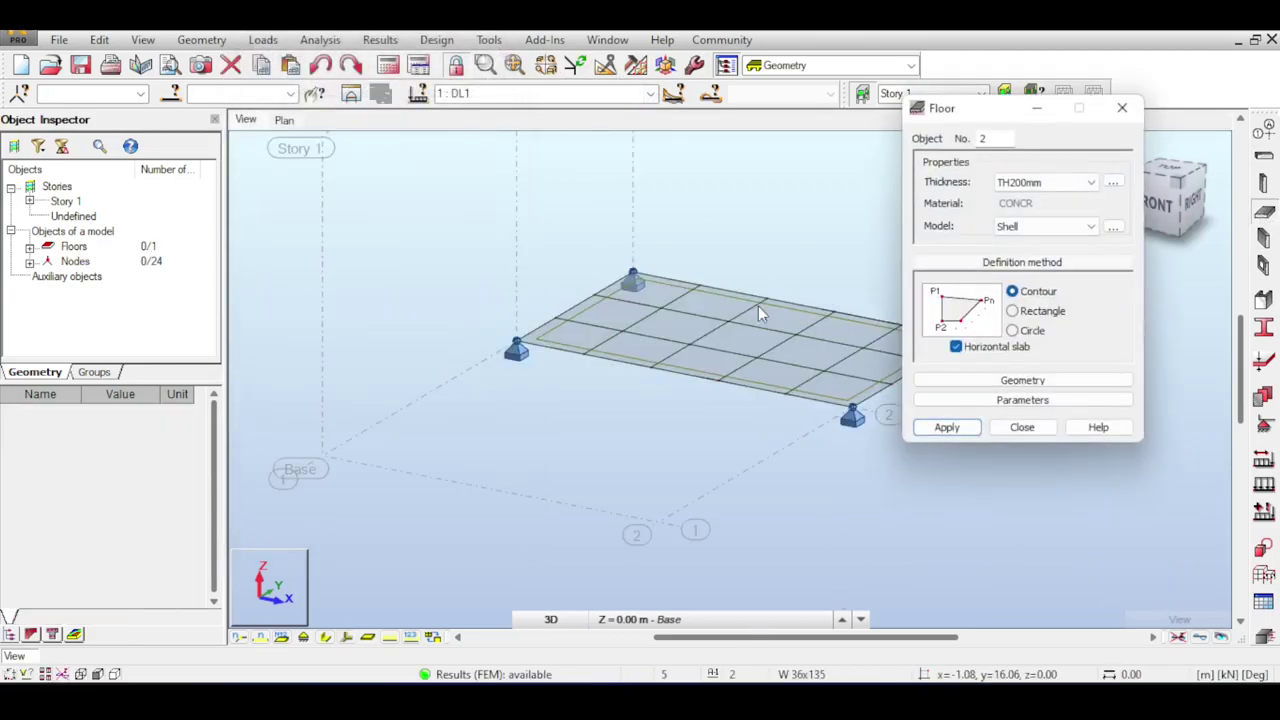
# Add a rectangular TH200mm shell floor at base level in the empty bay adjoining the existing slab, accepting the change of result status.
pyautogui.scroll(-2, 730, 316)
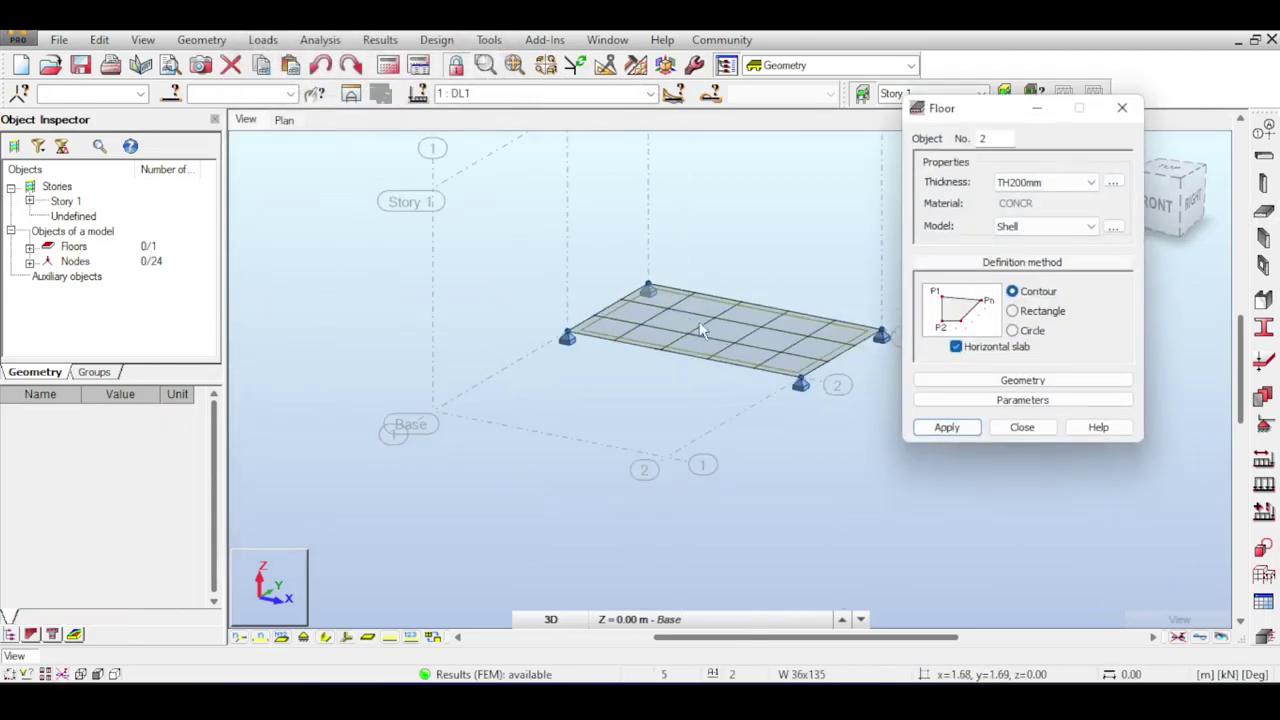
pyautogui.click(1012, 311)
pyautogui.click(433, 413)
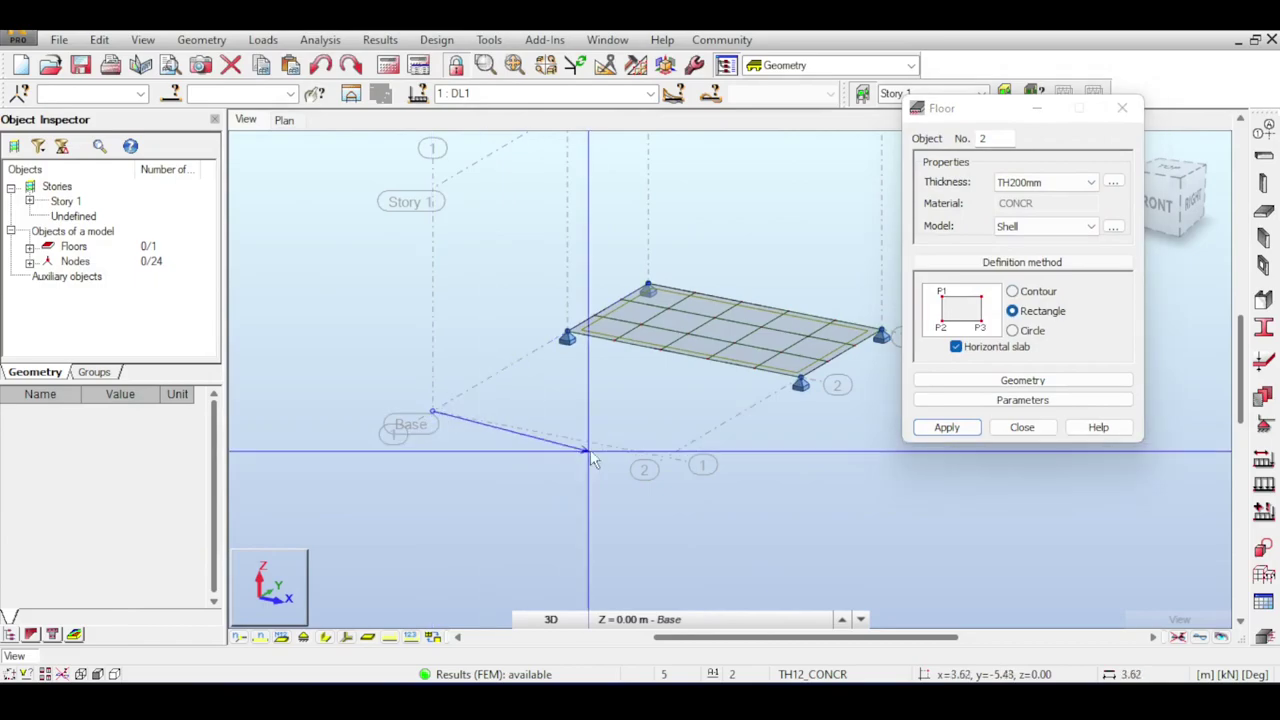
pyautogui.click(800, 381)
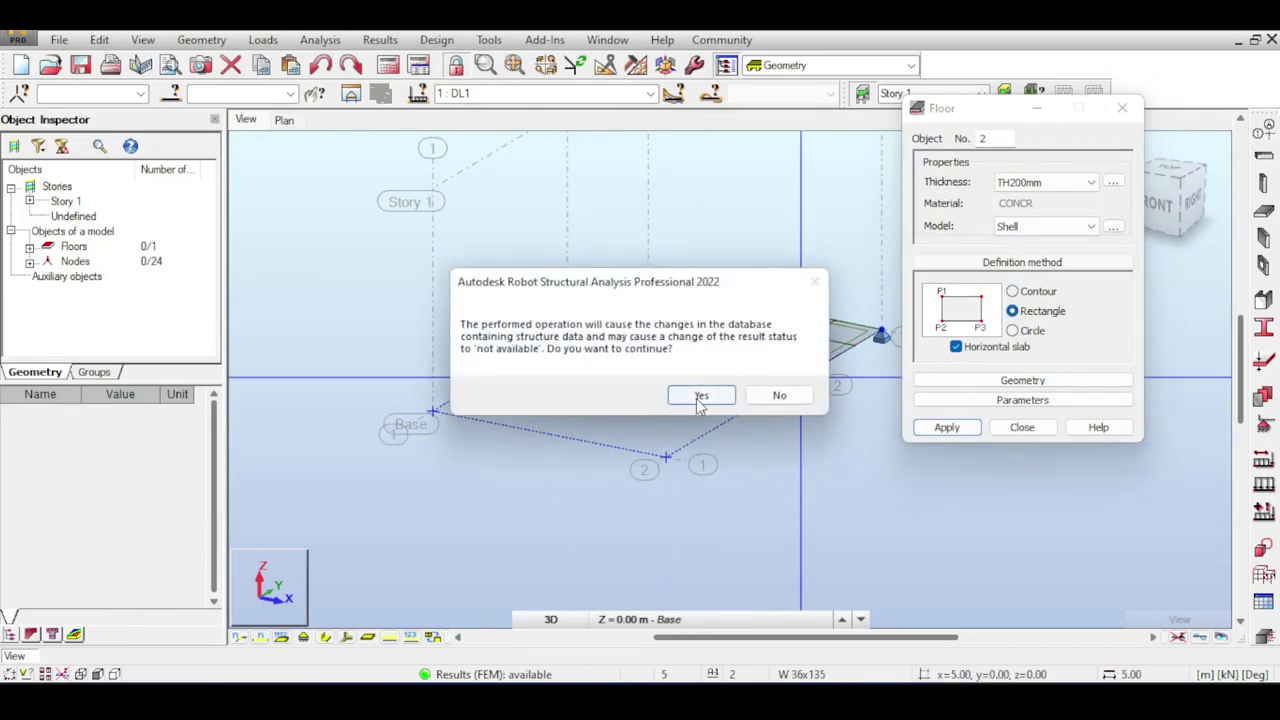
pyautogui.click(700, 394)
# Display the local systems of the panels and compare the axis orientation of the new floor with that of the existing one.
pyautogui.click(345, 637)
pyautogui.scroll(2, 754, 326)
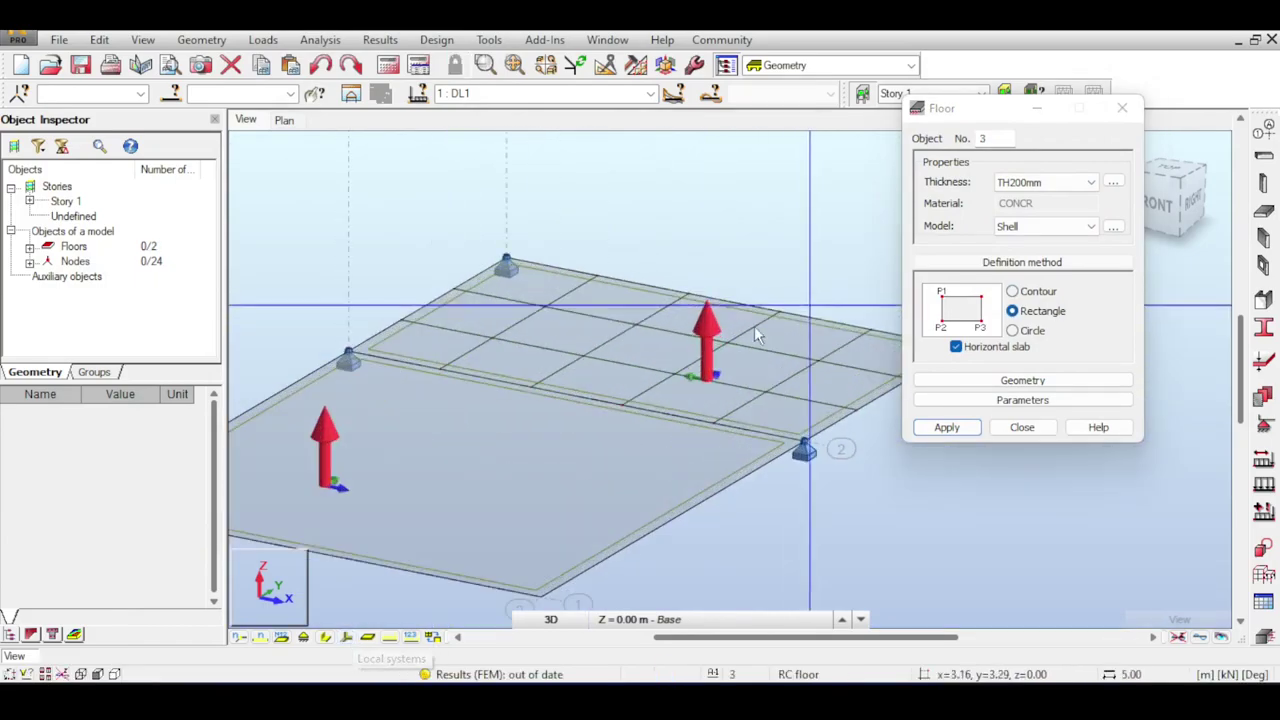
pyautogui.scroll(2, 597, 420)
pyautogui.scroll(-2, 445, 440)
pyautogui.scroll(-3, 445, 450)
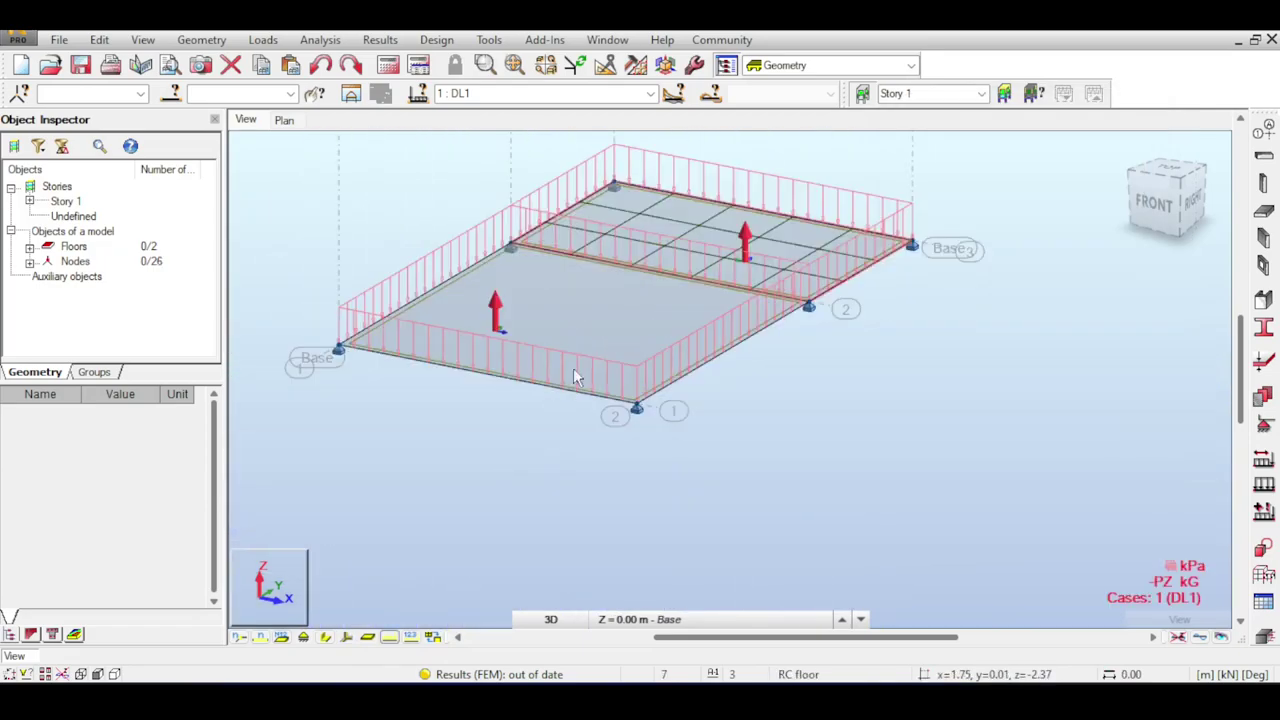
pyautogui.scroll(2, 590, 345)
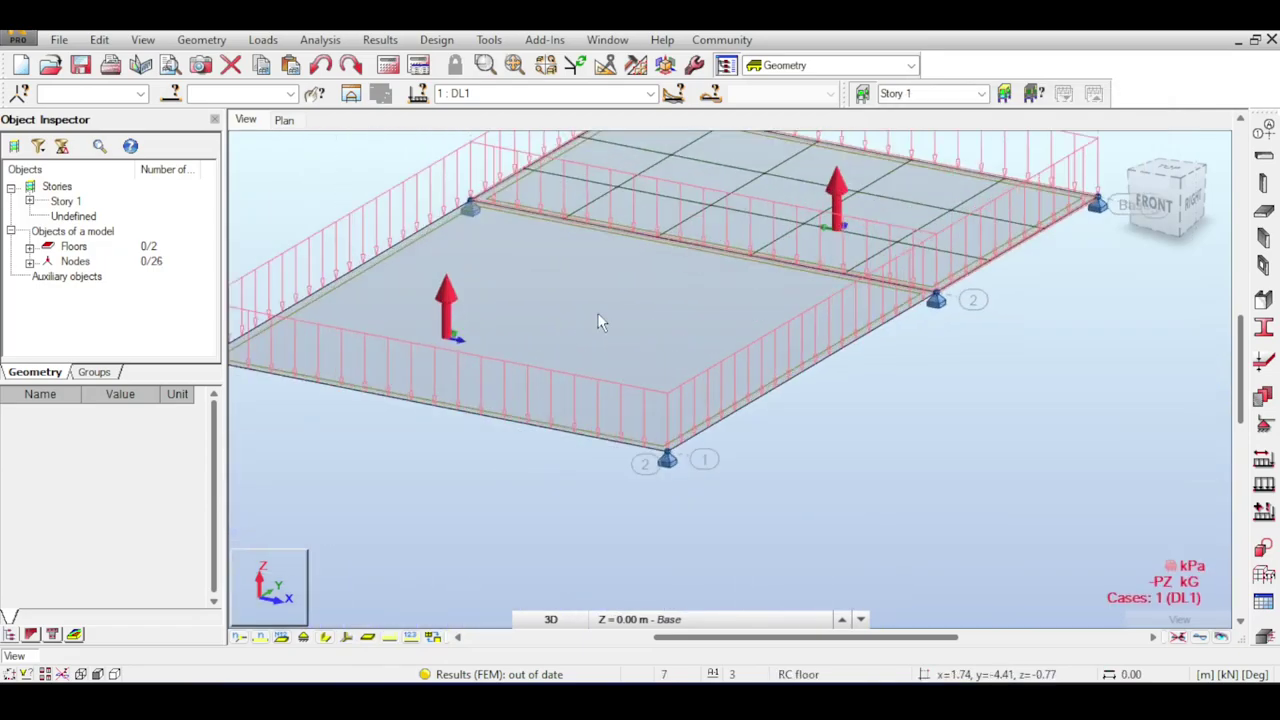
pyautogui.scroll(-1, 700, 385)
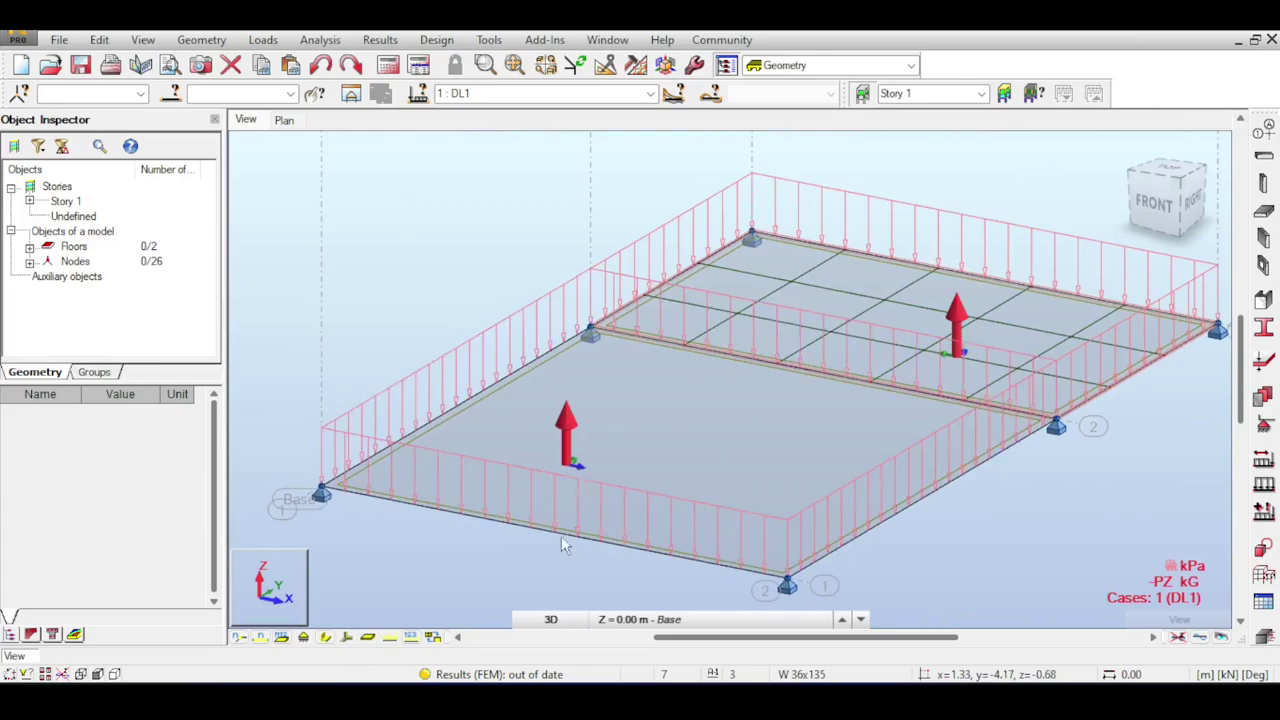
pyautogui.scroll(-2, 640, 500)
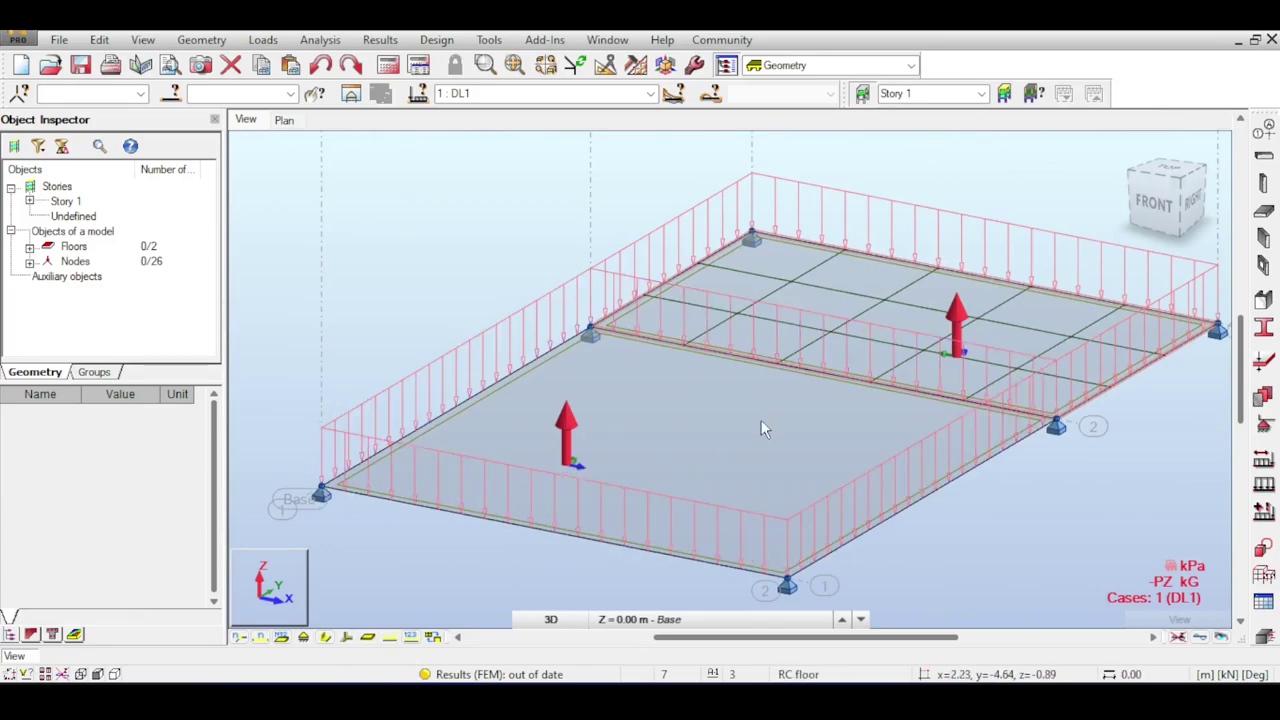
pyautogui.scroll(3, 884, 407)
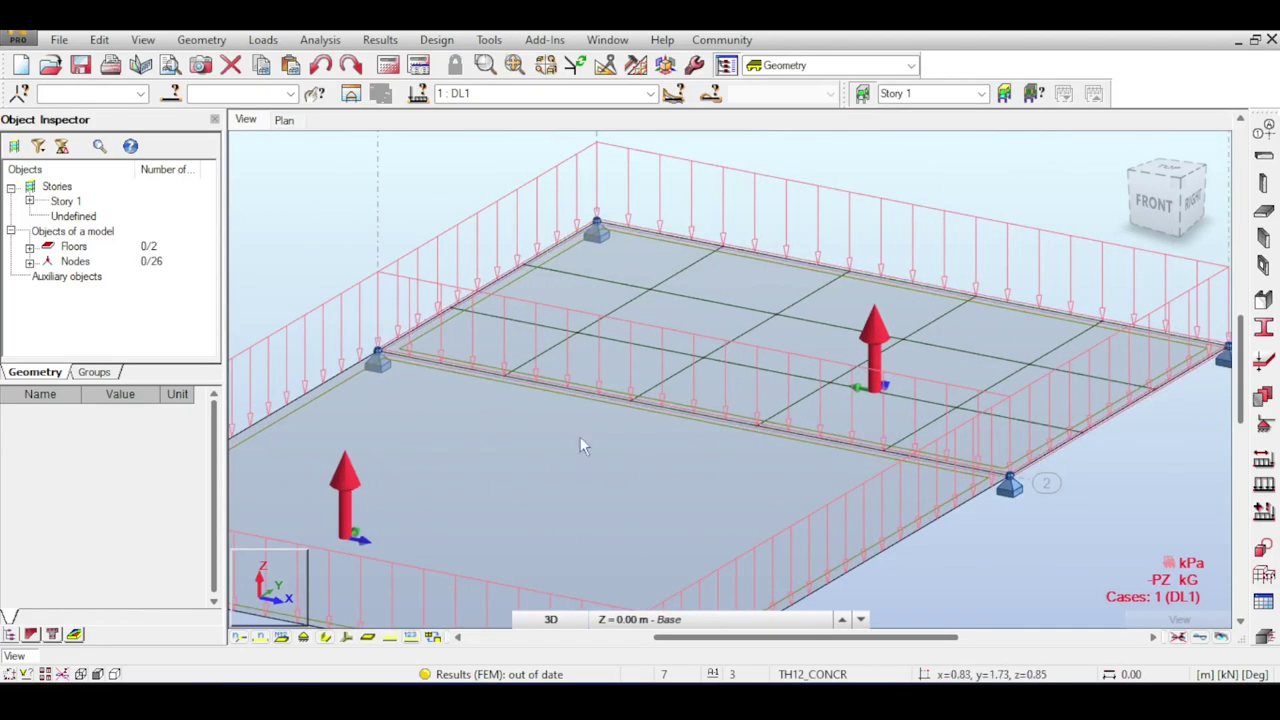
pyautogui.scroll(-4, 564, 446)
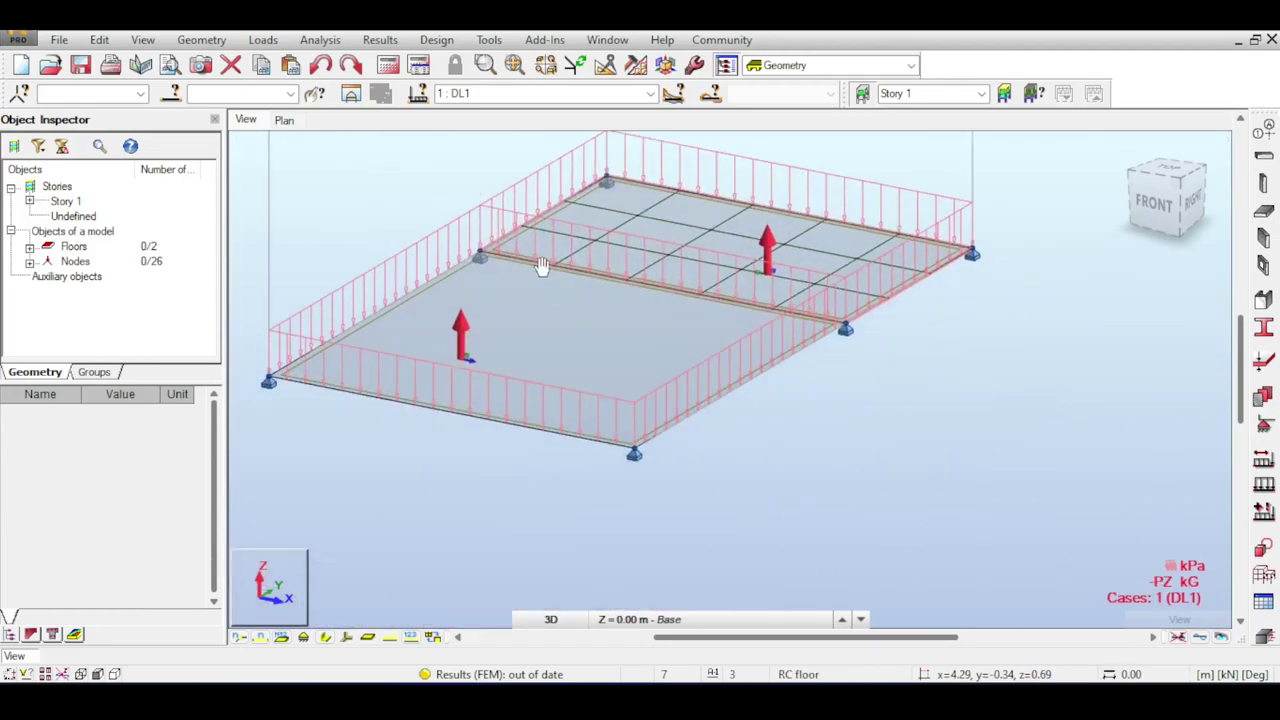
# Run the structural analysis and display the xx moment map on both floor panels.
pyautogui.click(388, 65)
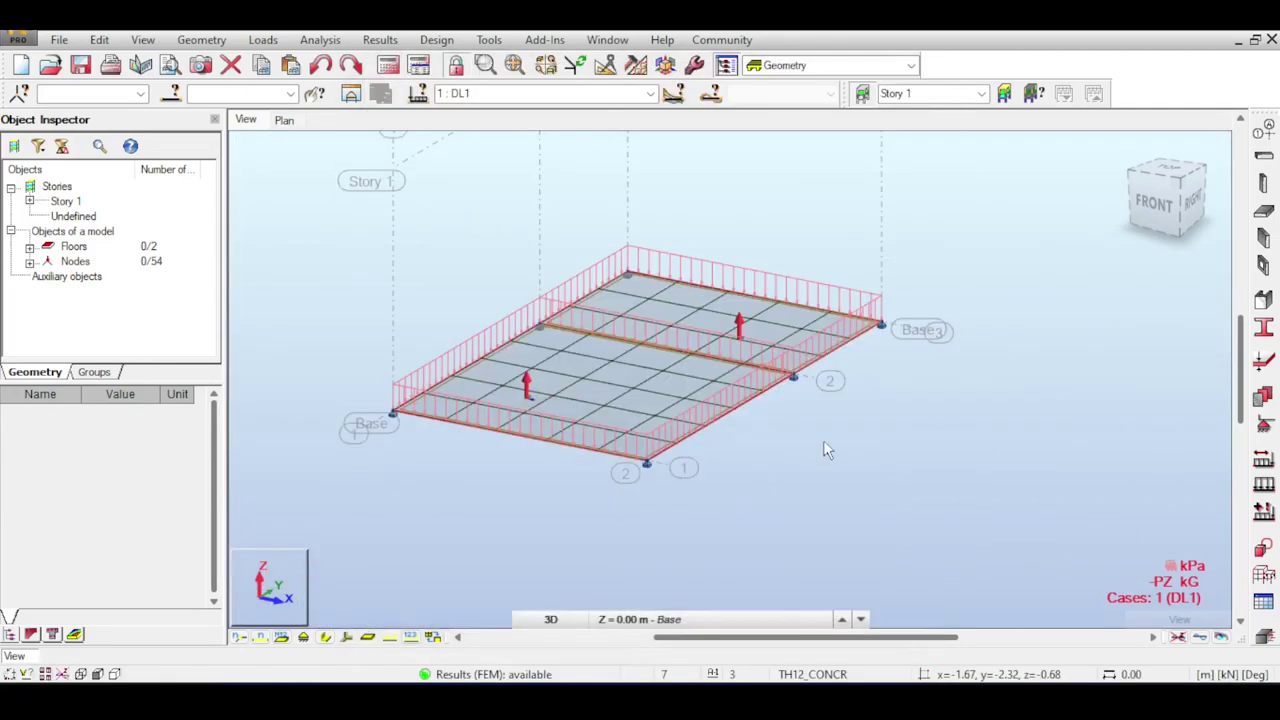
pyautogui.click(380, 40)
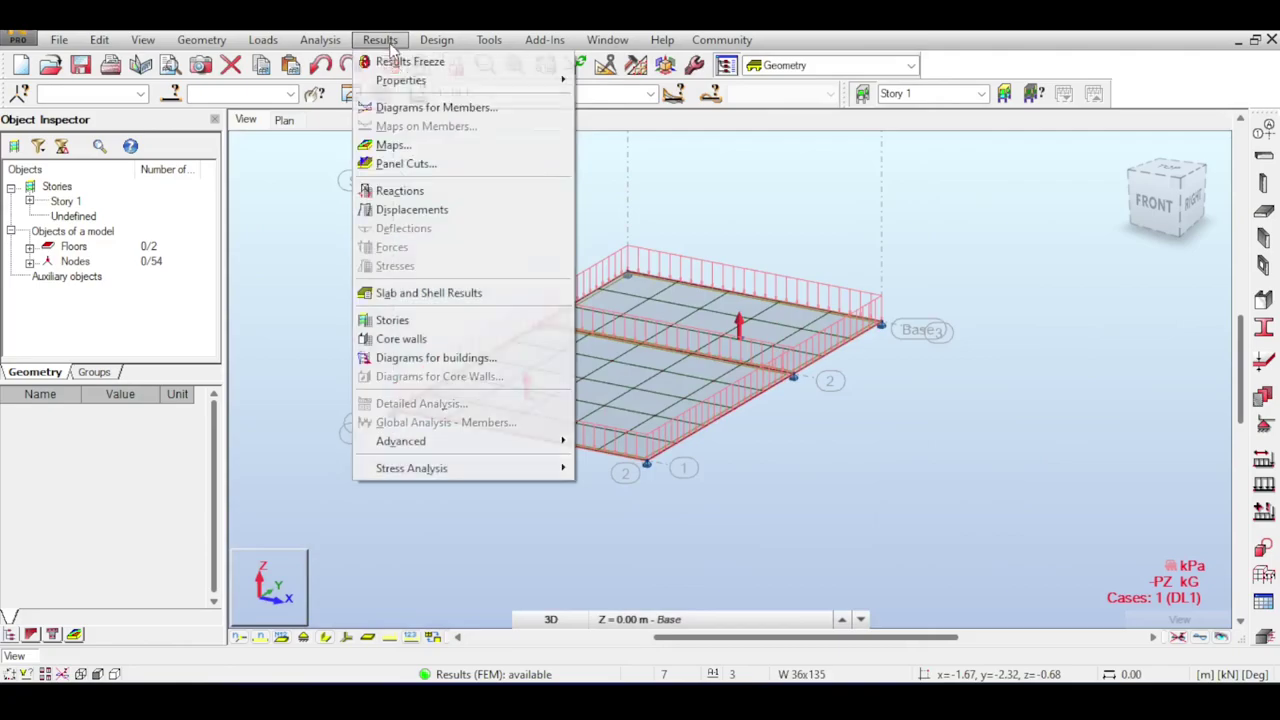
pyautogui.click(400, 145)
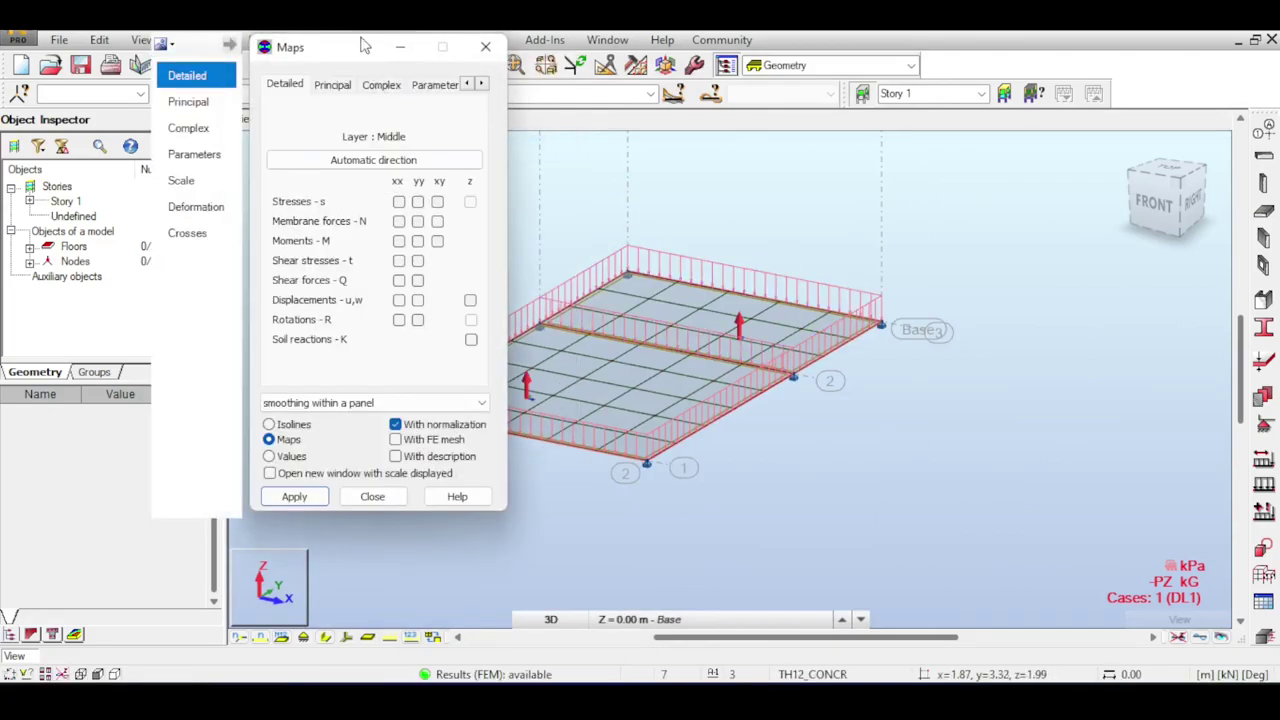
pyautogui.moveTo(365, 45); pyautogui.dragTo(1212, 80)
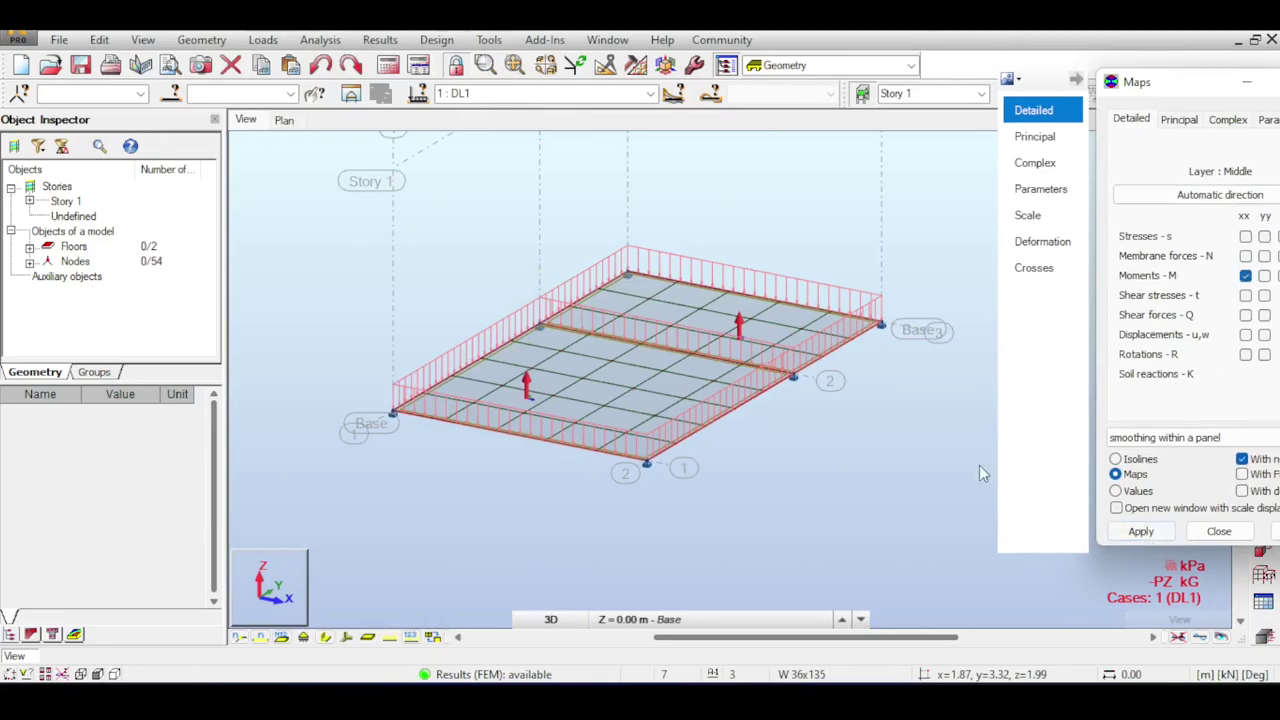
pyautogui.click(1141, 531)
# Examine the xx moment map on both floor panels and along their shared edge against each panel's local axes.
pyautogui.scroll(4, 816, 283)
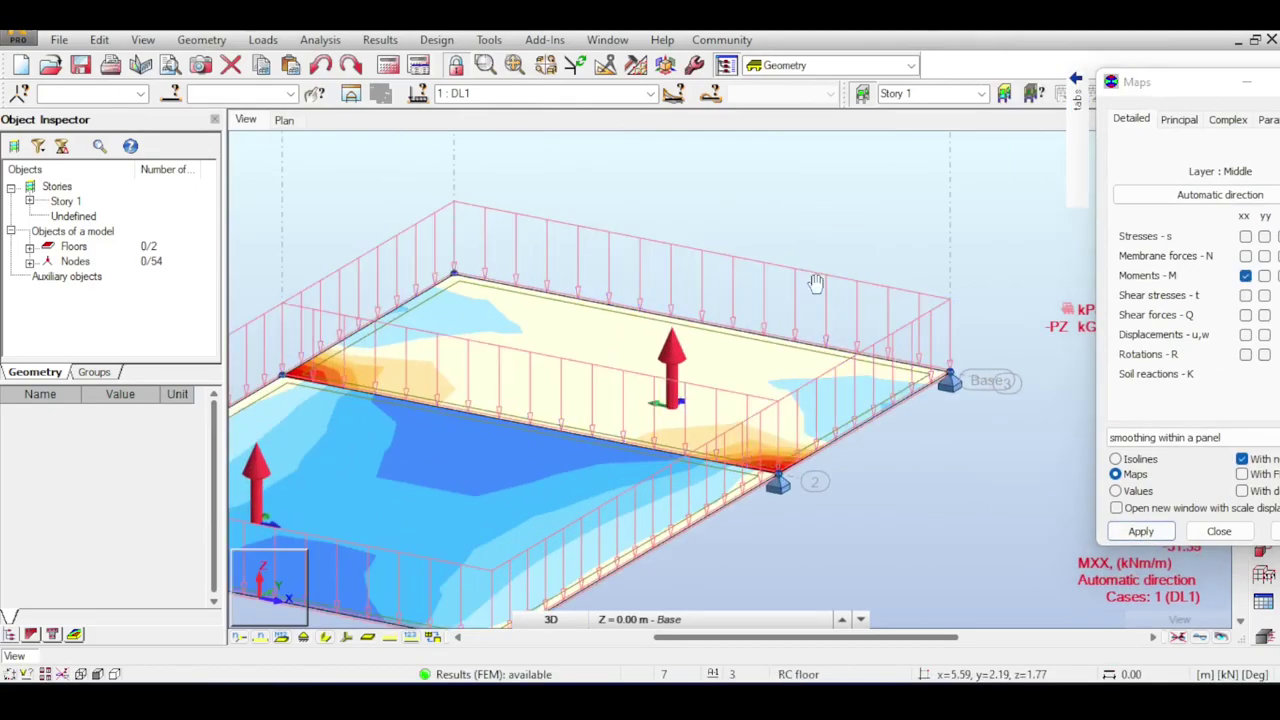
pyautogui.scroll(-4, 816, 283)
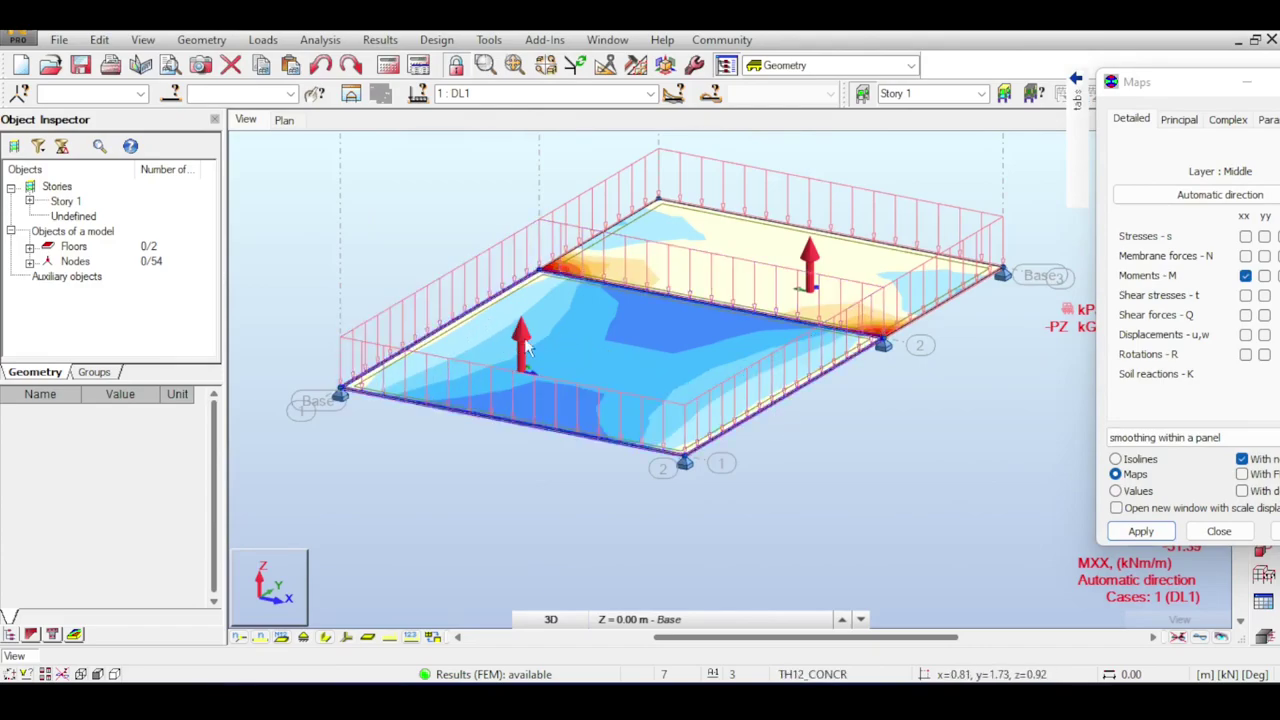
pyautogui.scroll(3, 565, 378)
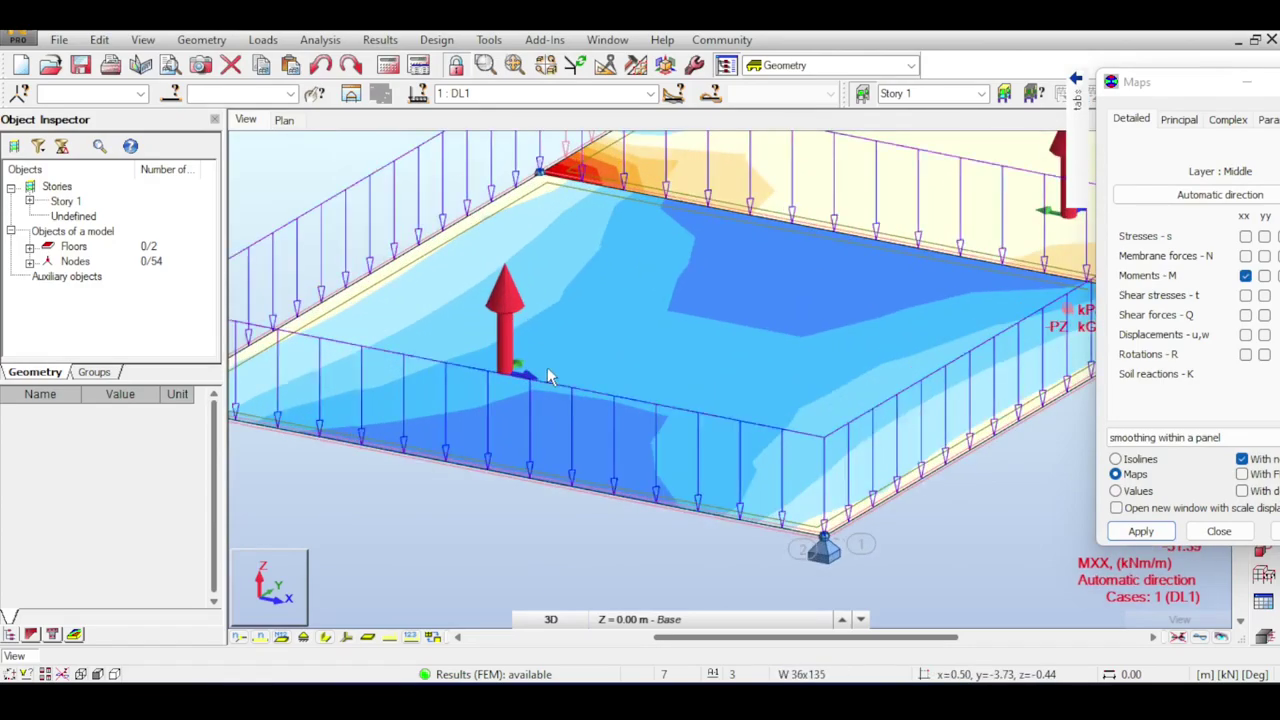
pyautogui.scroll(-3, 850, 266)
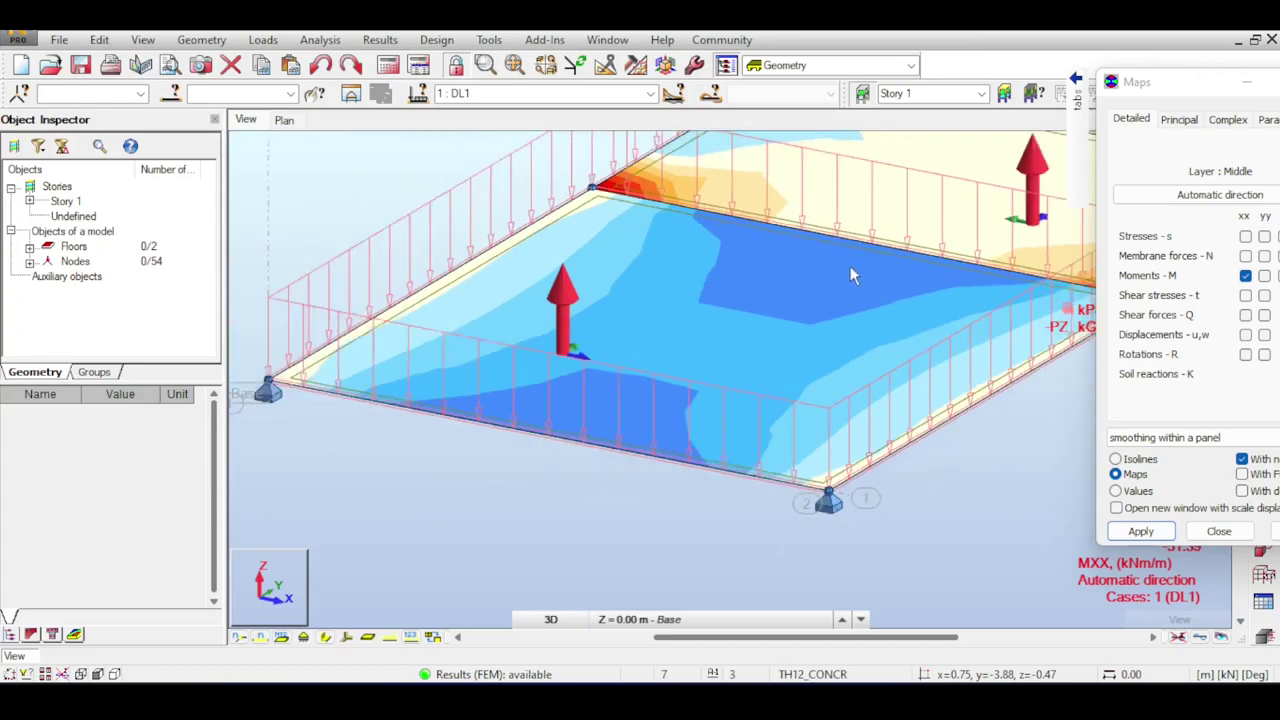
pyautogui.moveTo(850, 266); pyautogui.dragTo(714, 351, button='middle')
pyautogui.scroll(4, 766, 351)
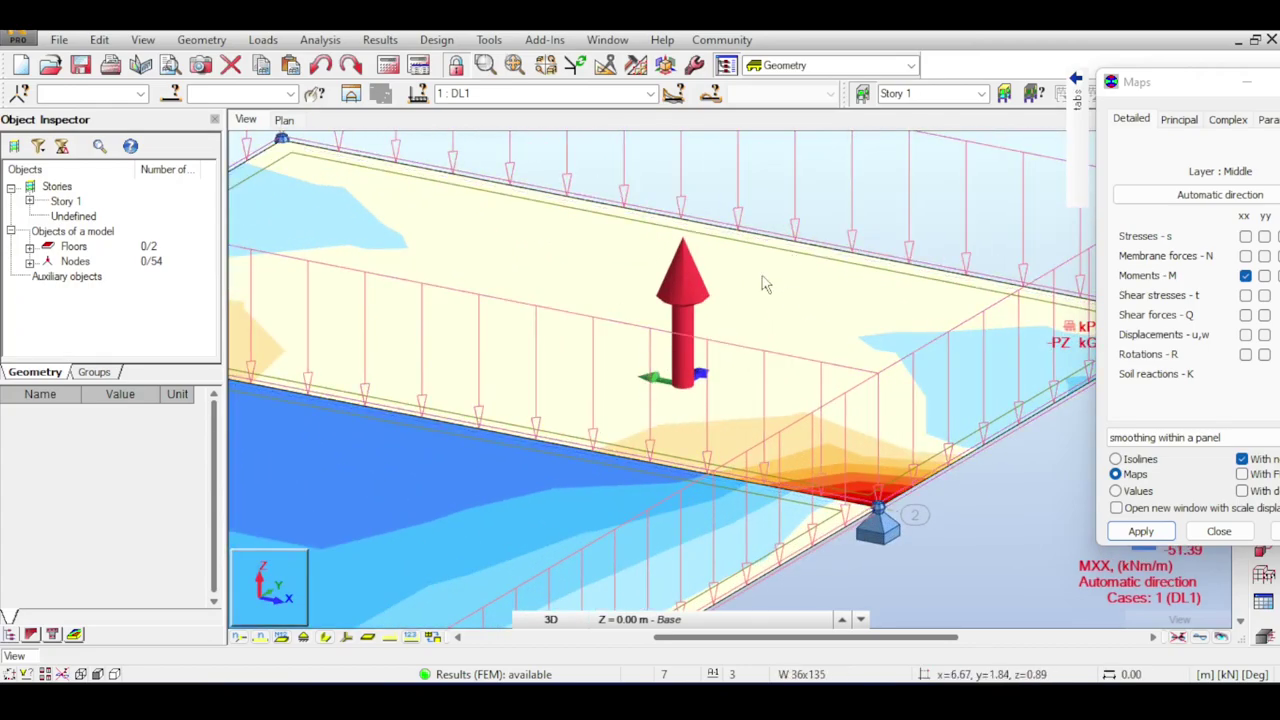
pyautogui.scroll(-4, 766, 277)
# Set the map direction to a Cartesian system according to the X axis and apply it to the xx moment map.
pyautogui.moveTo(1186, 90); pyautogui.dragTo(720, 109)
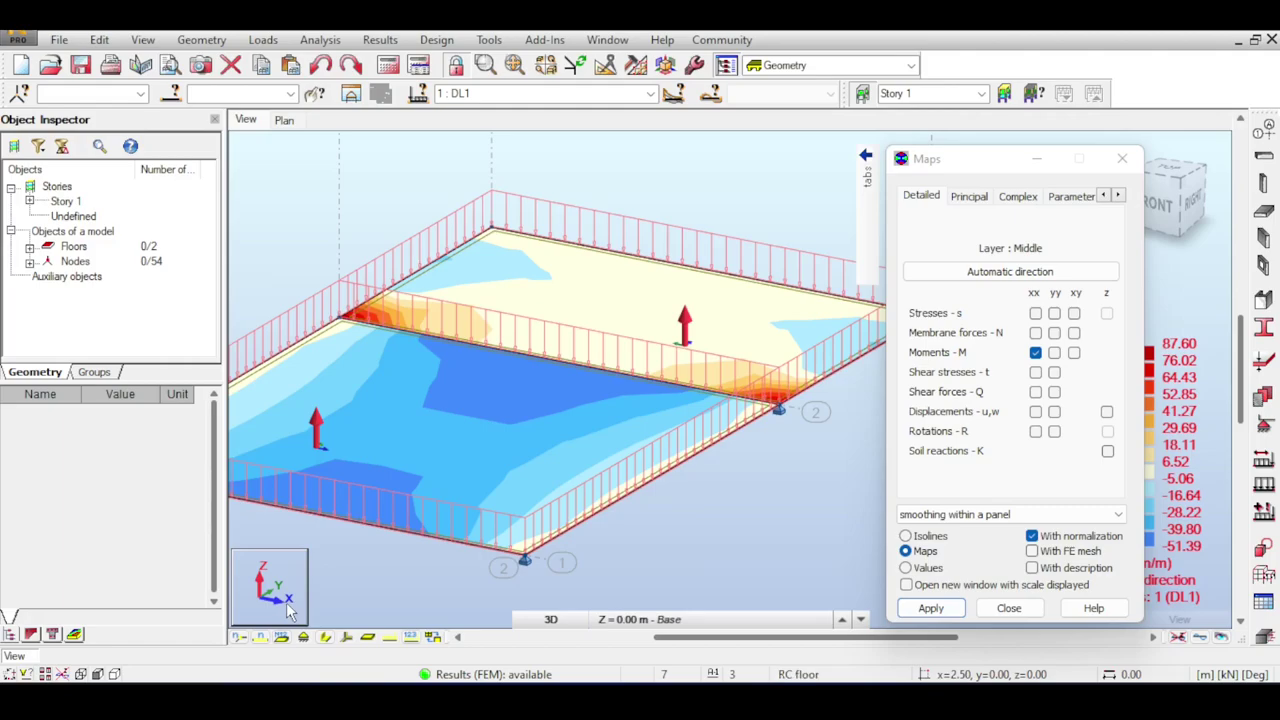
pyautogui.click(993, 274)
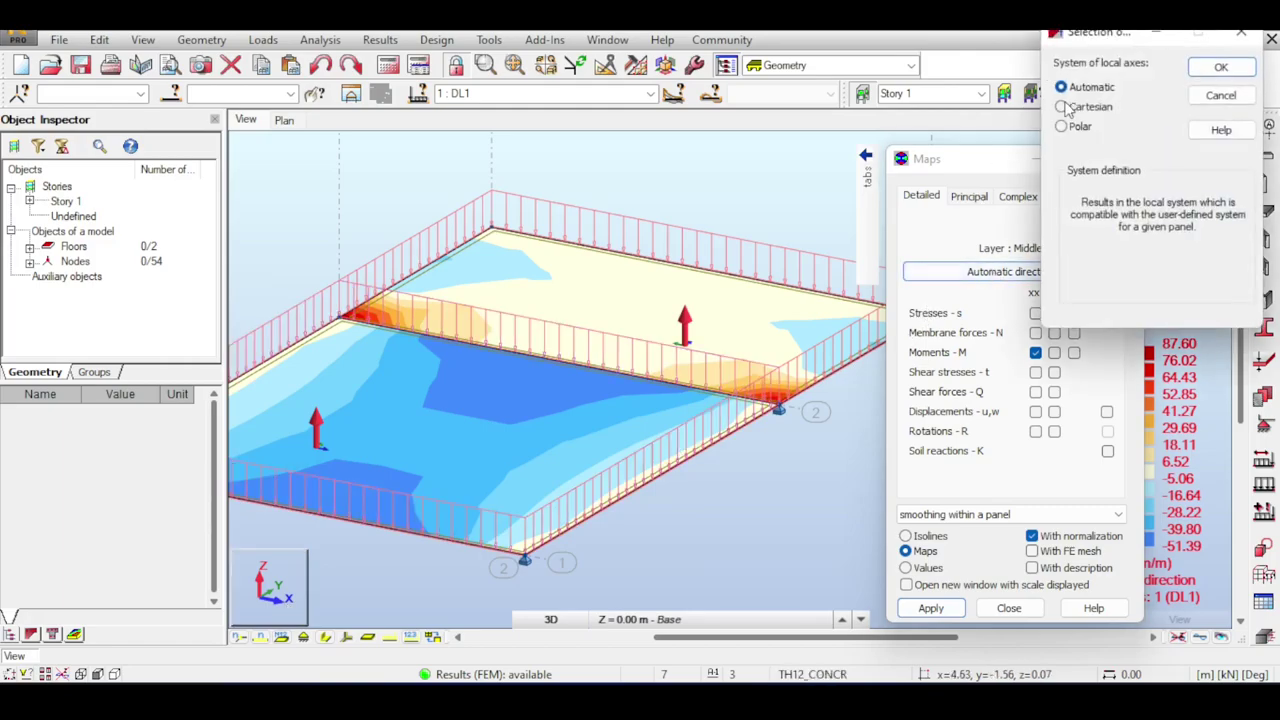
pyautogui.click(1063, 107)
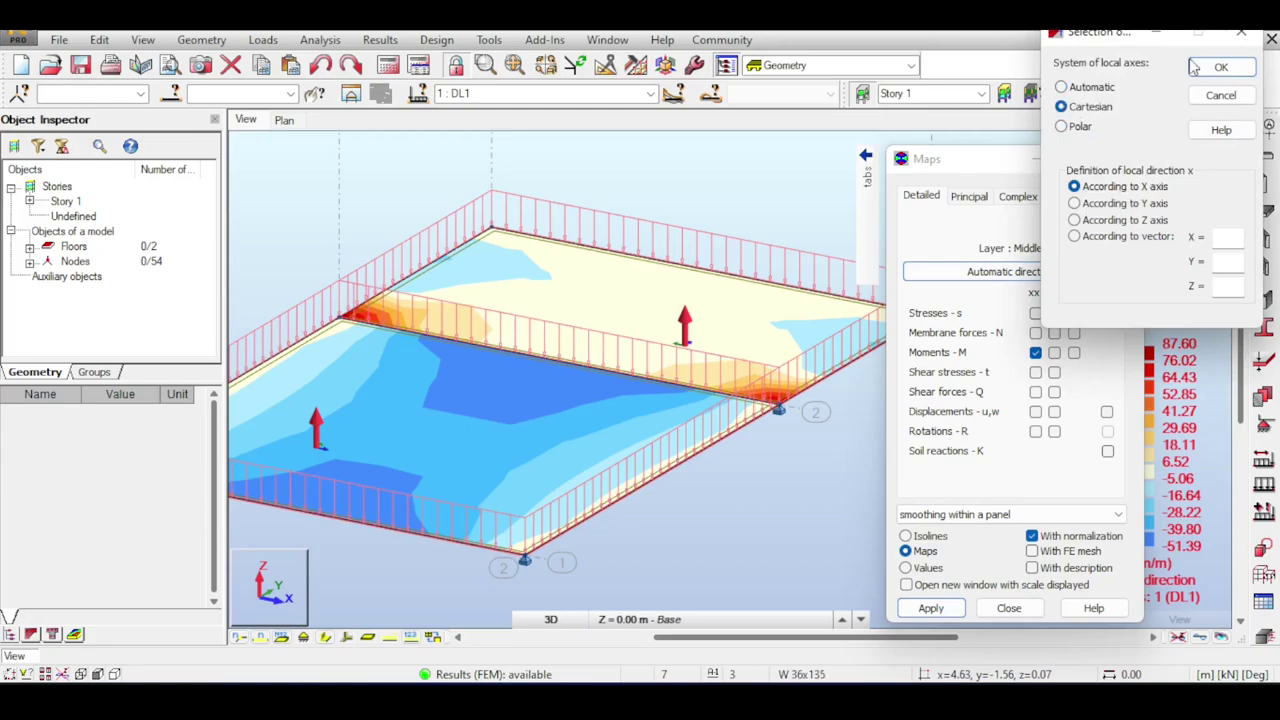
pyautogui.click(1221, 67)
pyautogui.click(931, 608)
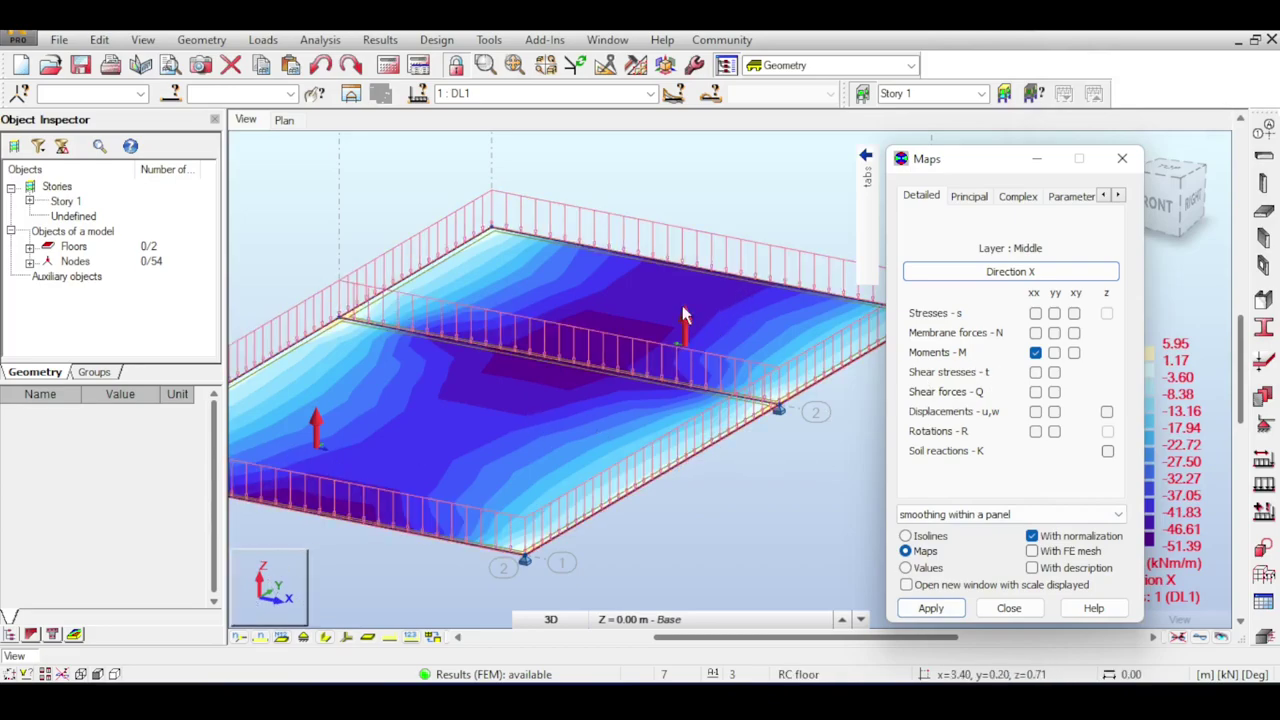
# Display the yy moment map in direction X and inspect it over both floor panels and at the shared edge supports.
pyautogui.click(1054, 353)
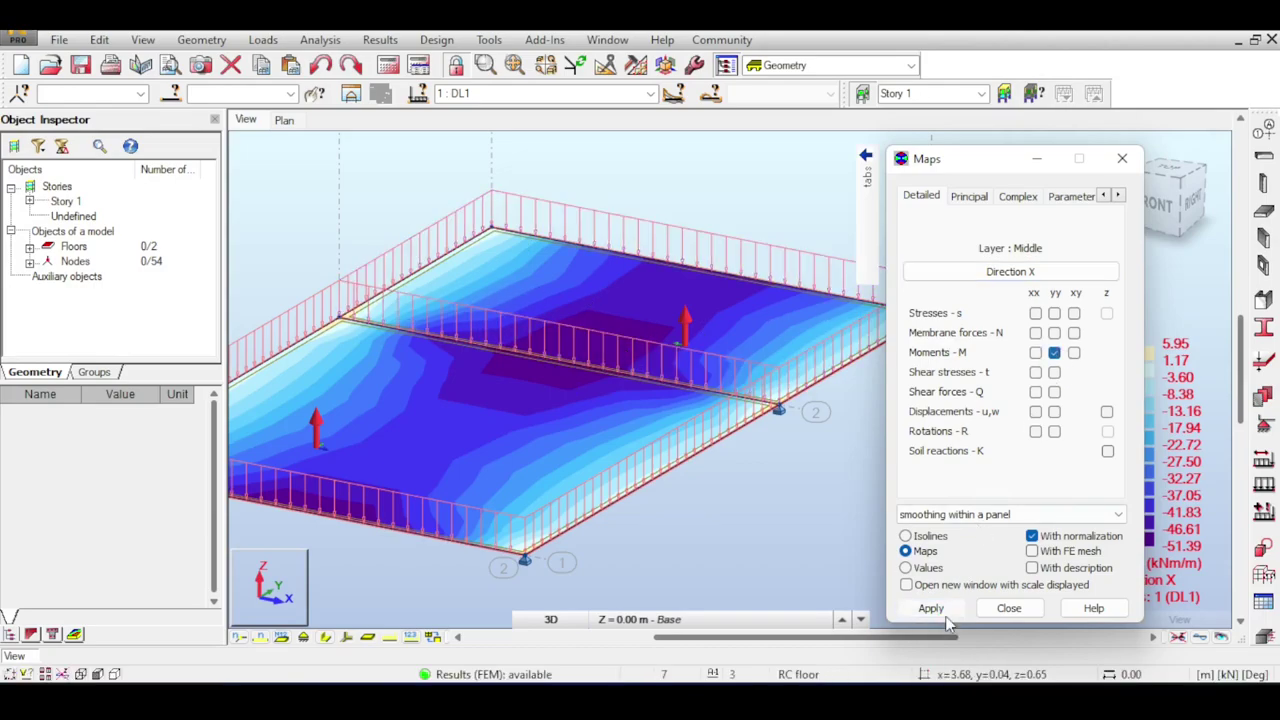
pyautogui.click(935, 610)
pyautogui.scroll(5, 707, 385)
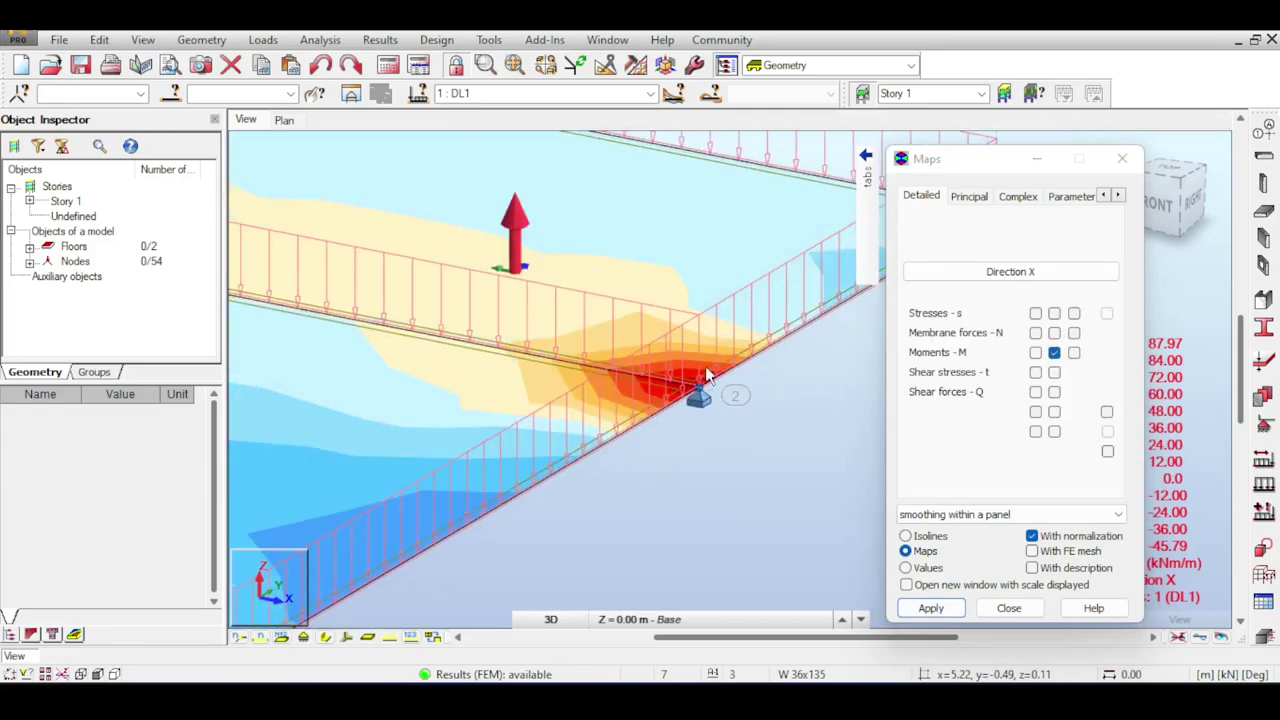
pyautogui.scroll(-8, 423, 476)
pyautogui.scroll(2, 423, 476)
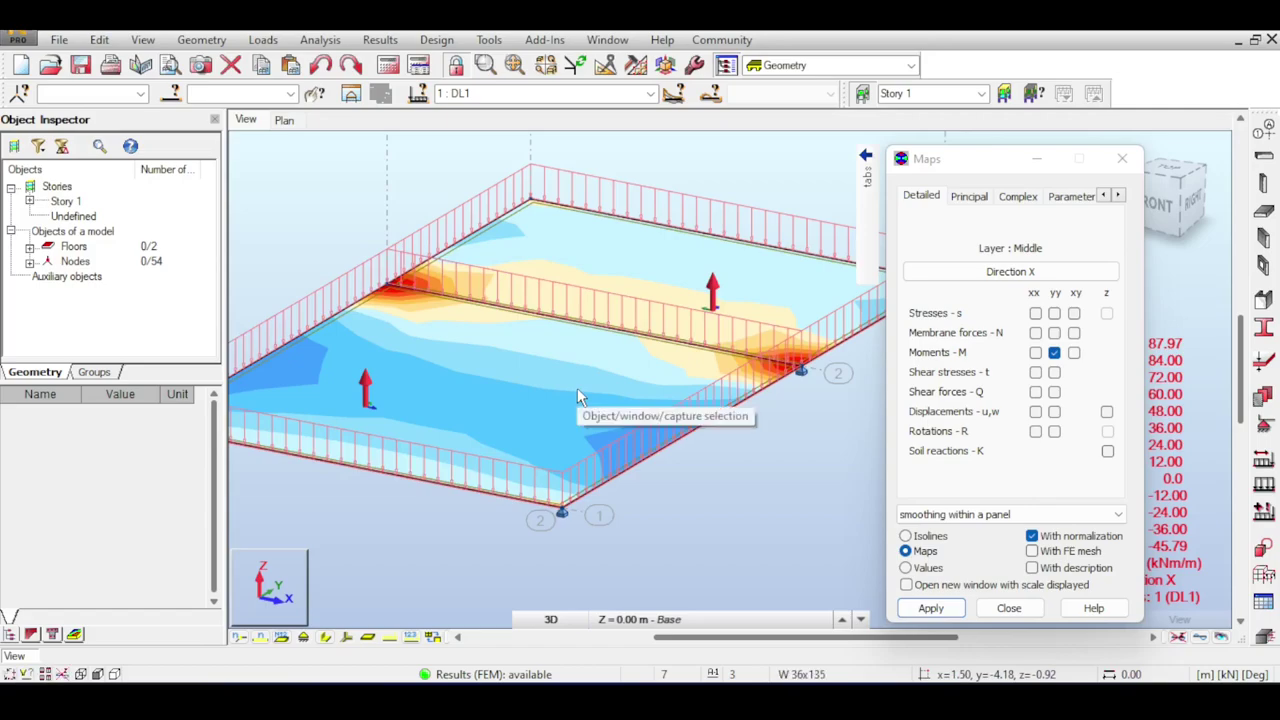
pyautogui.scroll(-2, 668, 322)
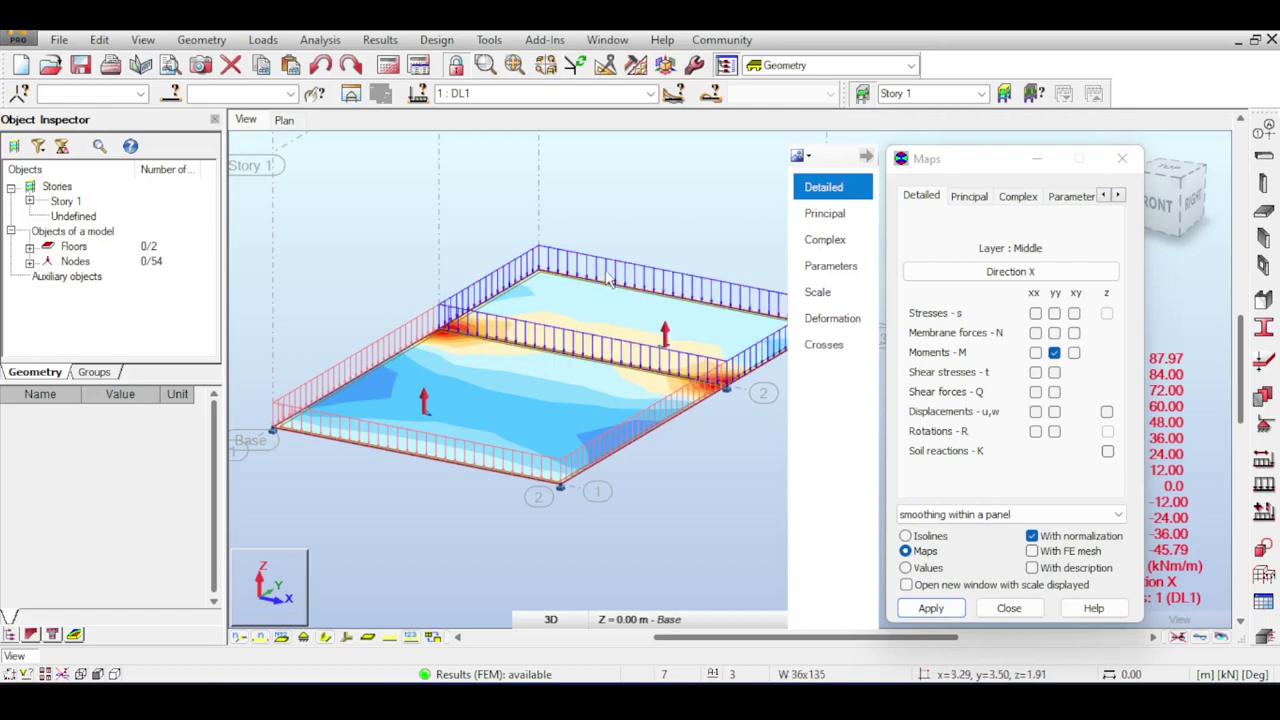
pyautogui.scroll(4, 631, 325)
pyautogui.scroll(-1, 631, 325)
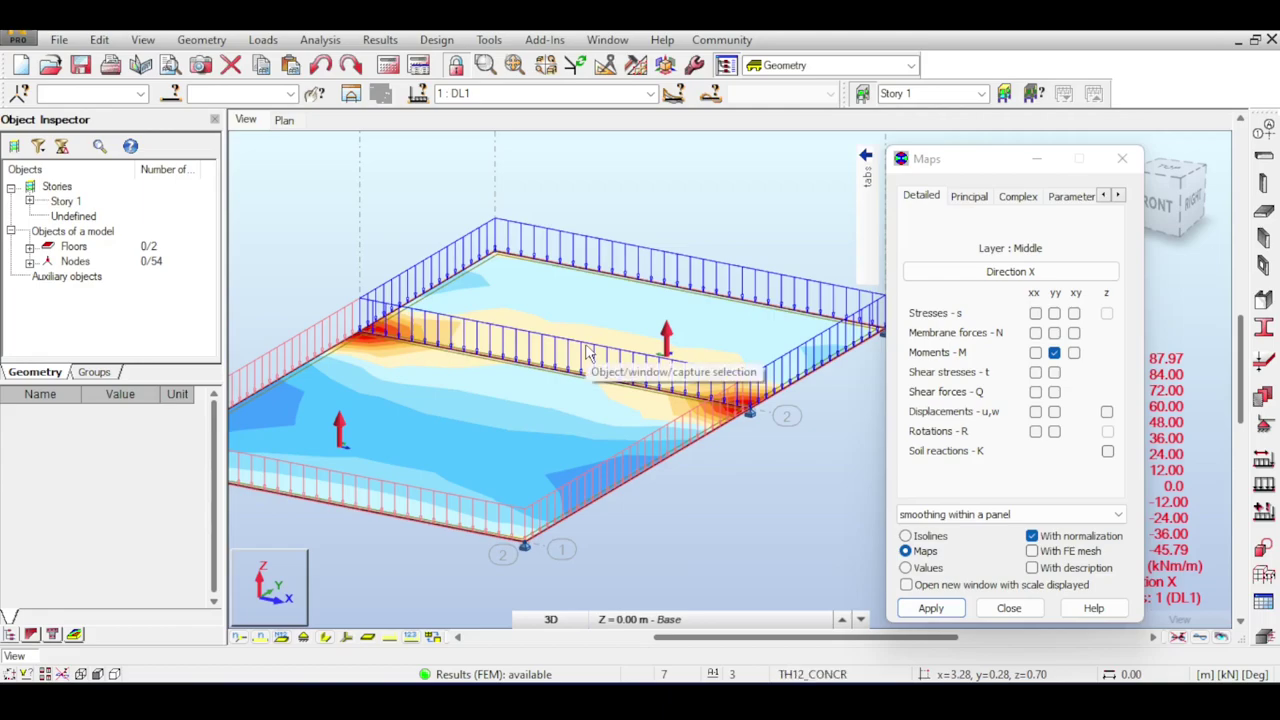
pyautogui.scroll(-1, 672, 233)
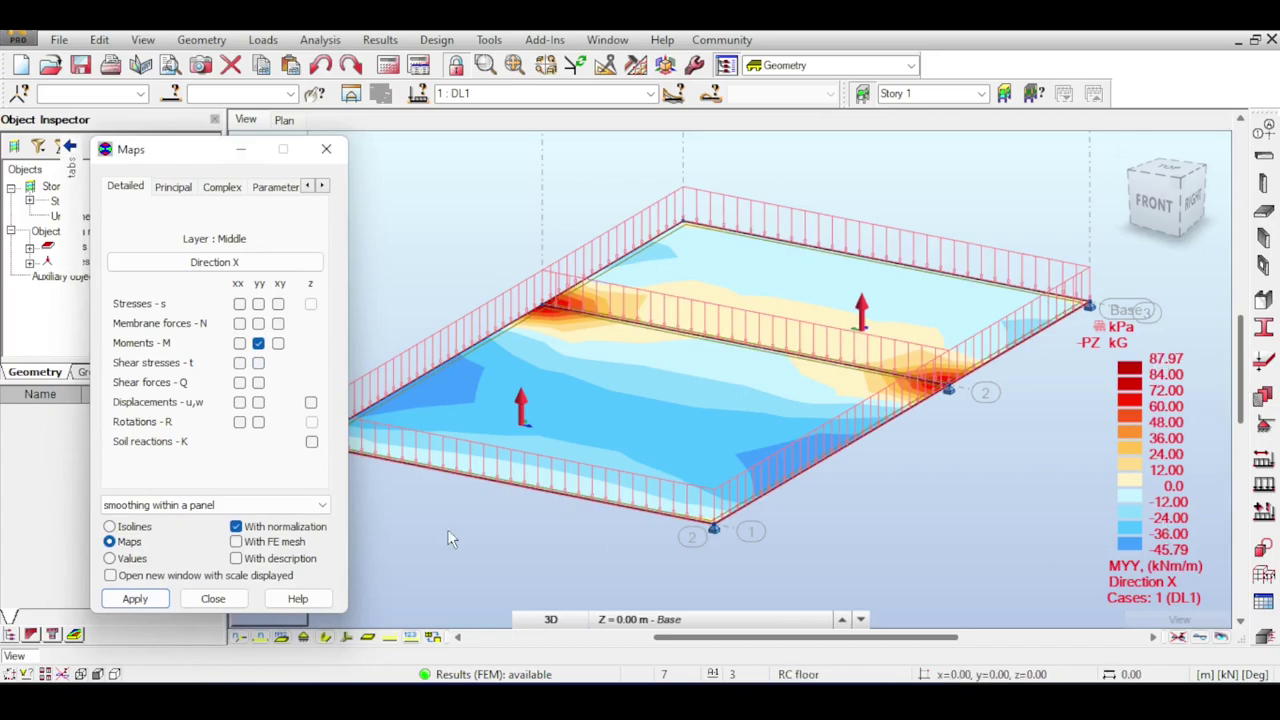
# Turn on value descriptions for the yy moment map of the floor panels.
pyautogui.click(248, 562)
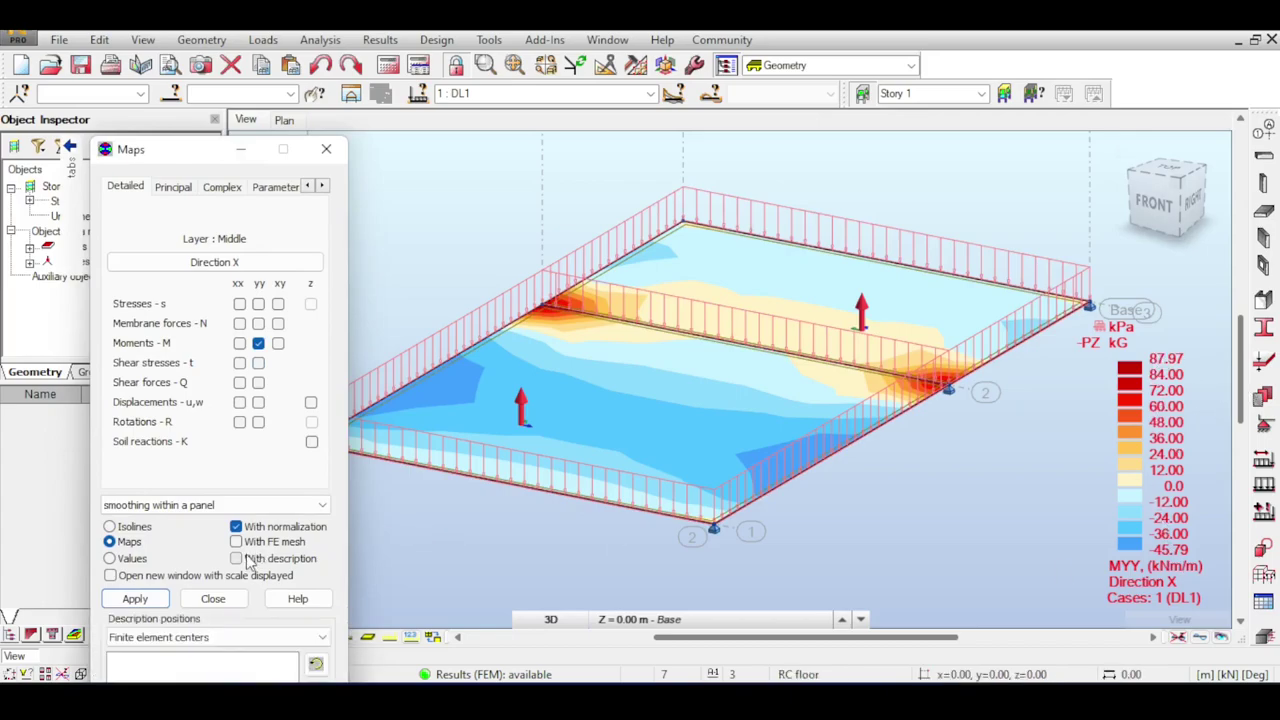
pyautogui.click(132, 560)
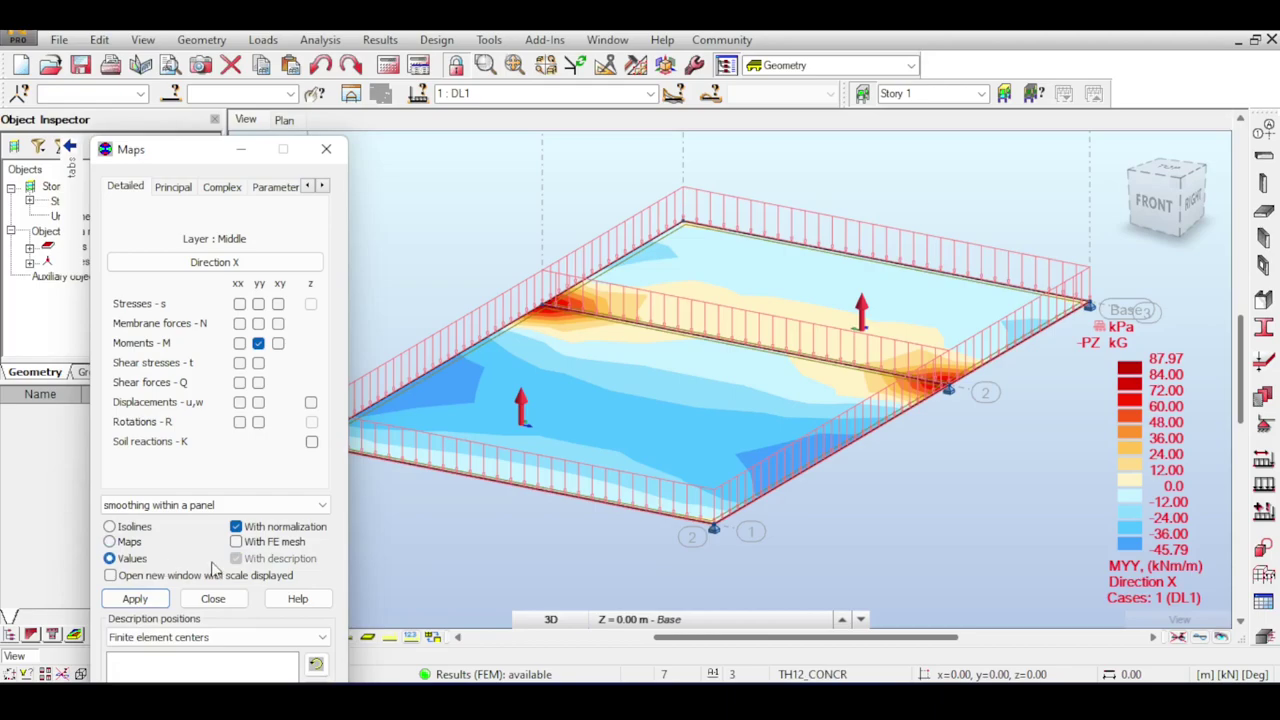
pyautogui.click(127, 544)
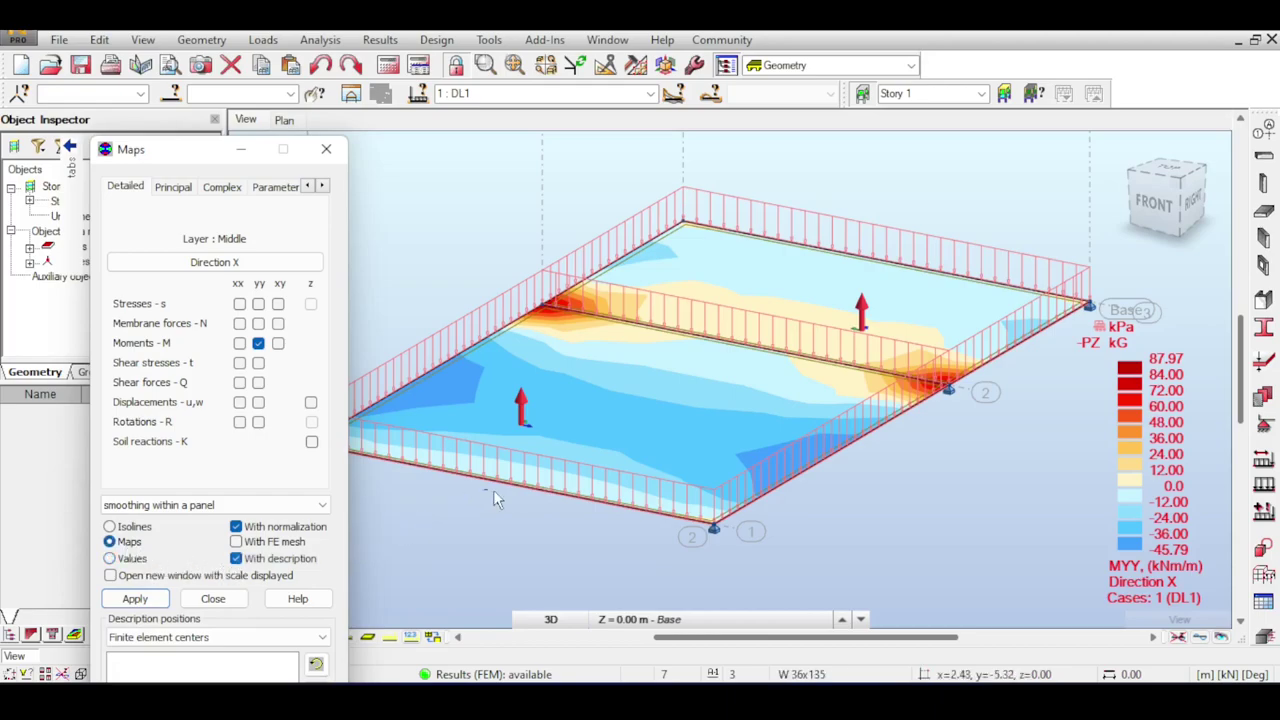
# Read the yy moment values at successive points along a line crossing both floor panels, then close the map settings.
pyautogui.click(540, 466)
pyautogui.click(562, 442)
pyautogui.click(590, 430)
pyautogui.click(603, 415)
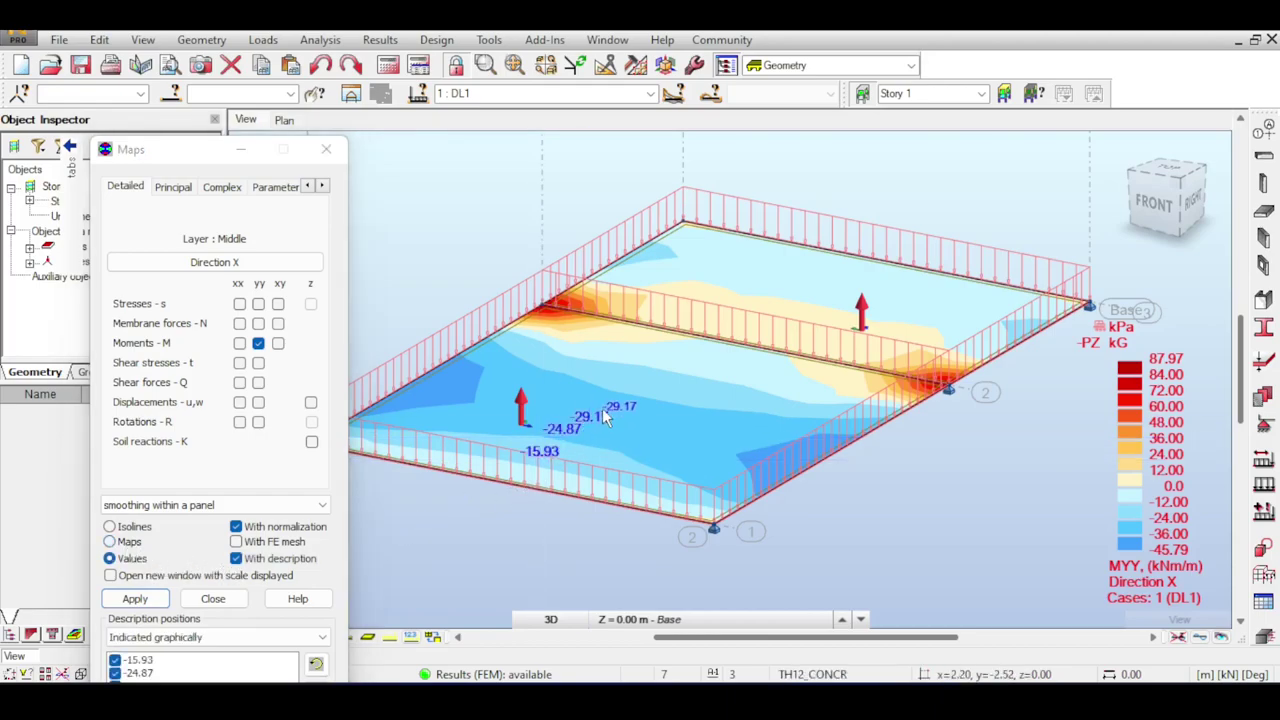
pyautogui.click(622, 400)
pyautogui.click(650, 384)
pyautogui.click(665, 370)
pyautogui.click(686, 357)
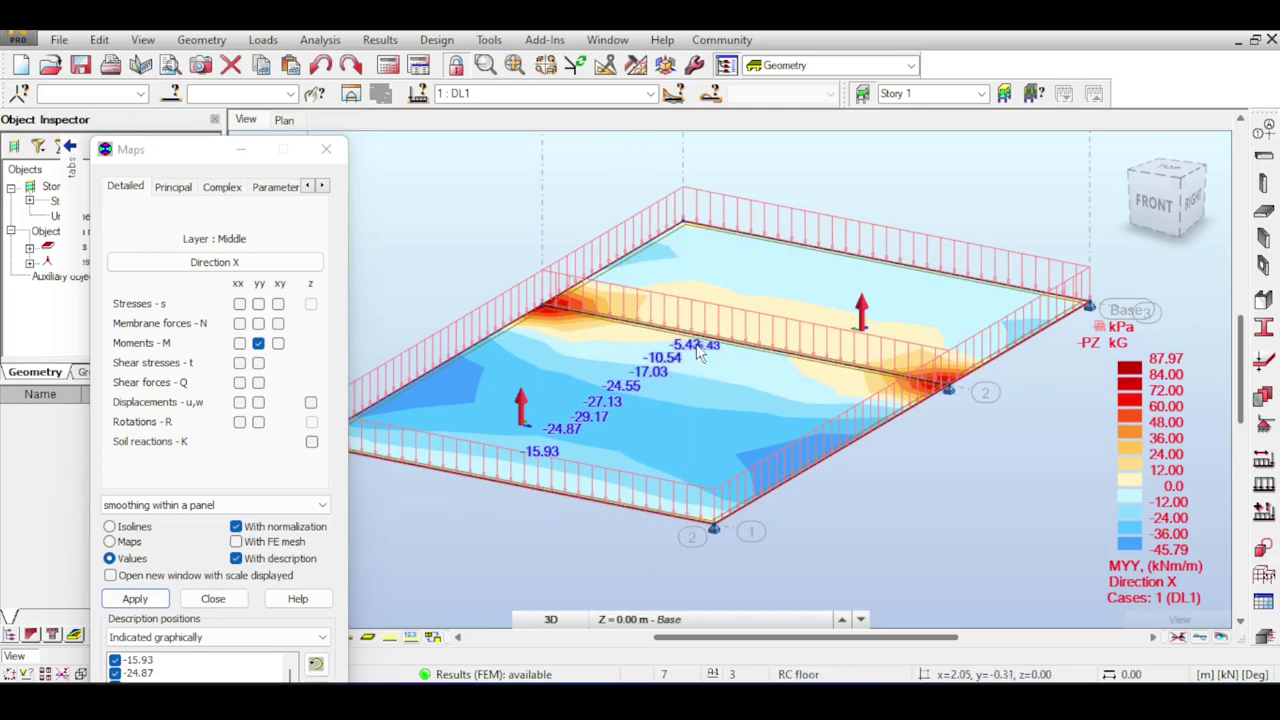
pyautogui.click(716, 340)
pyautogui.click(730, 328)
pyautogui.click(755, 312)
pyautogui.click(782, 298)
pyautogui.click(799, 283)
pyautogui.click(818, 270)
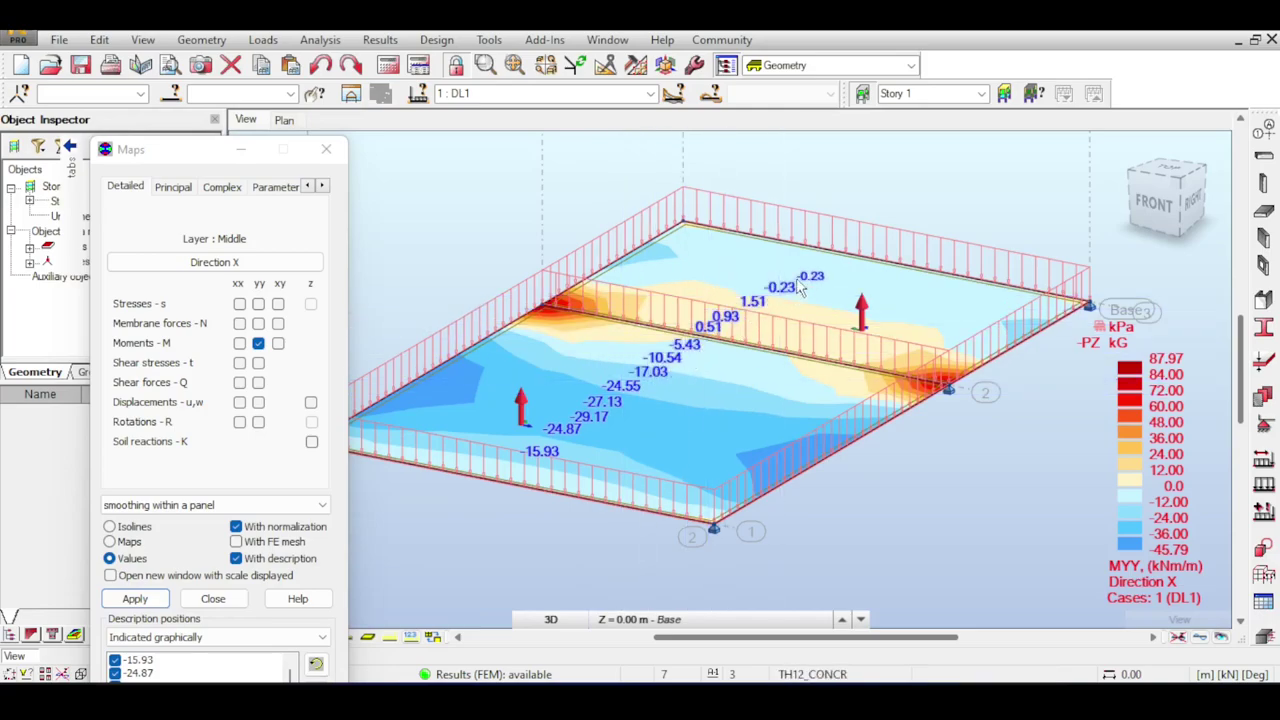
pyautogui.moveTo(293, 160); pyautogui.dragTo(371, 35)
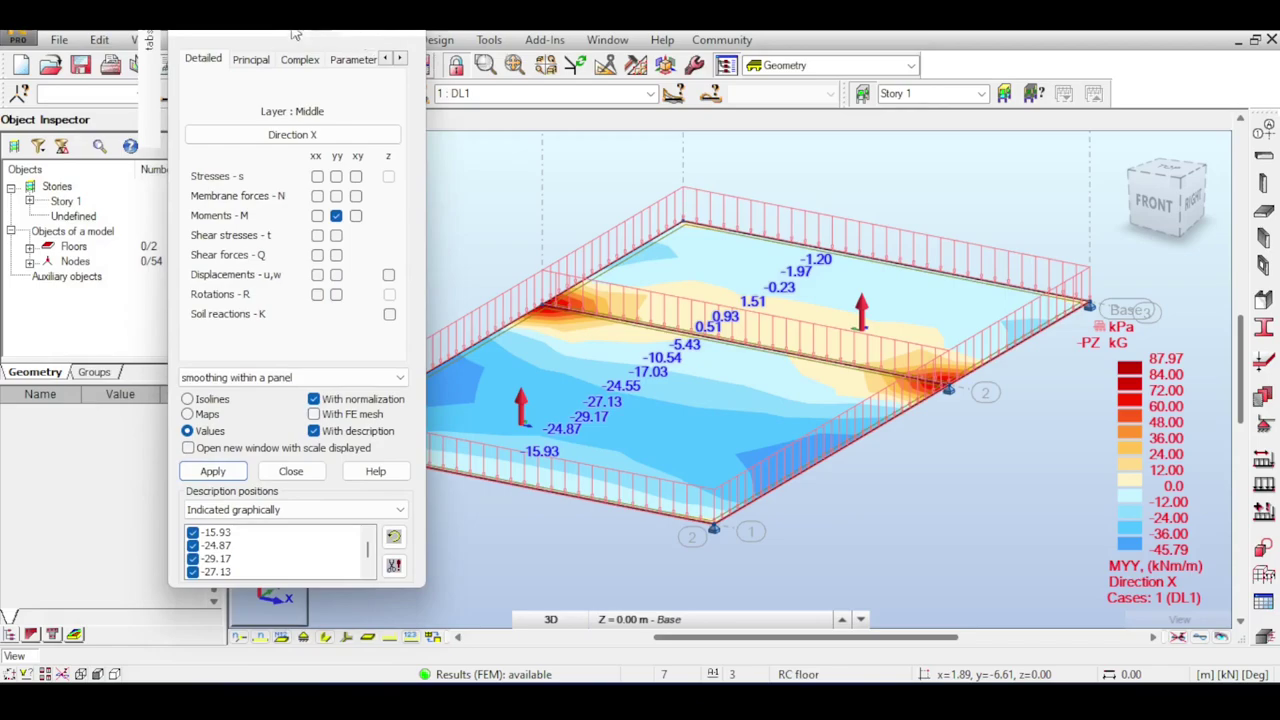
pyautogui.press('Escape')
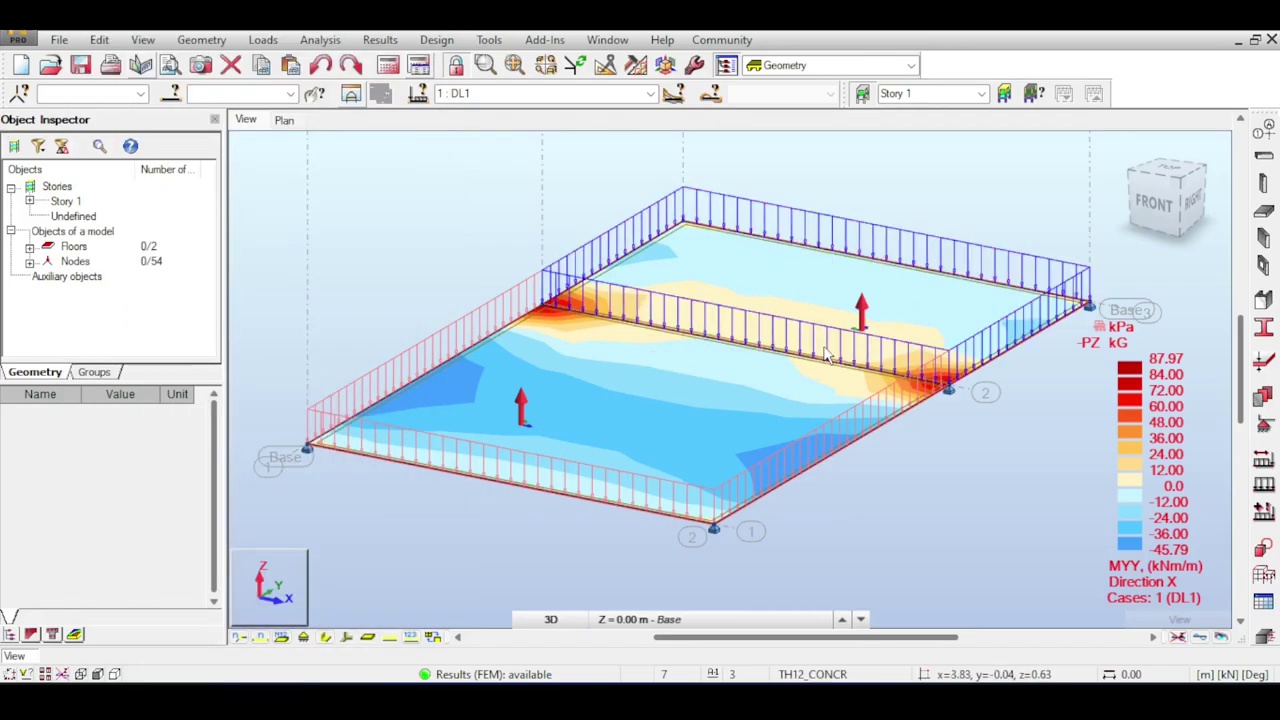
# Start a panel cut defined parallel to the YZ plane through a point.
pyautogui.click(372, 41)
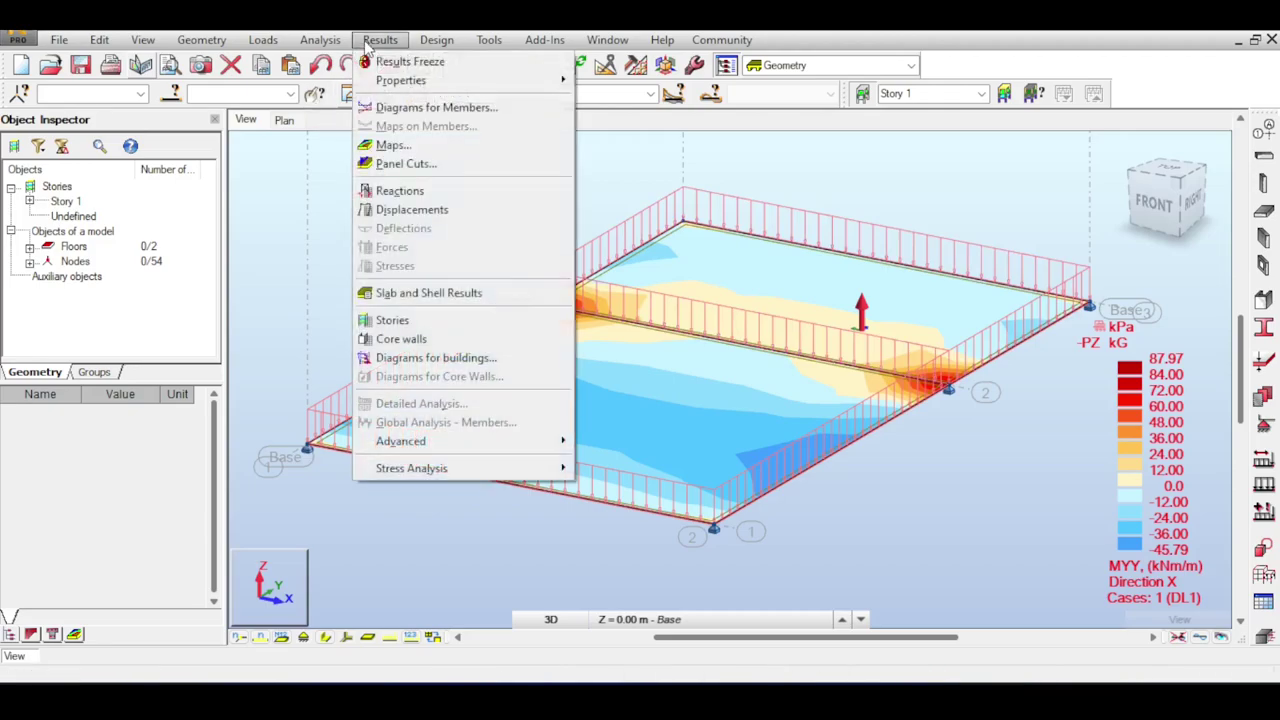
pyautogui.click(390, 164)
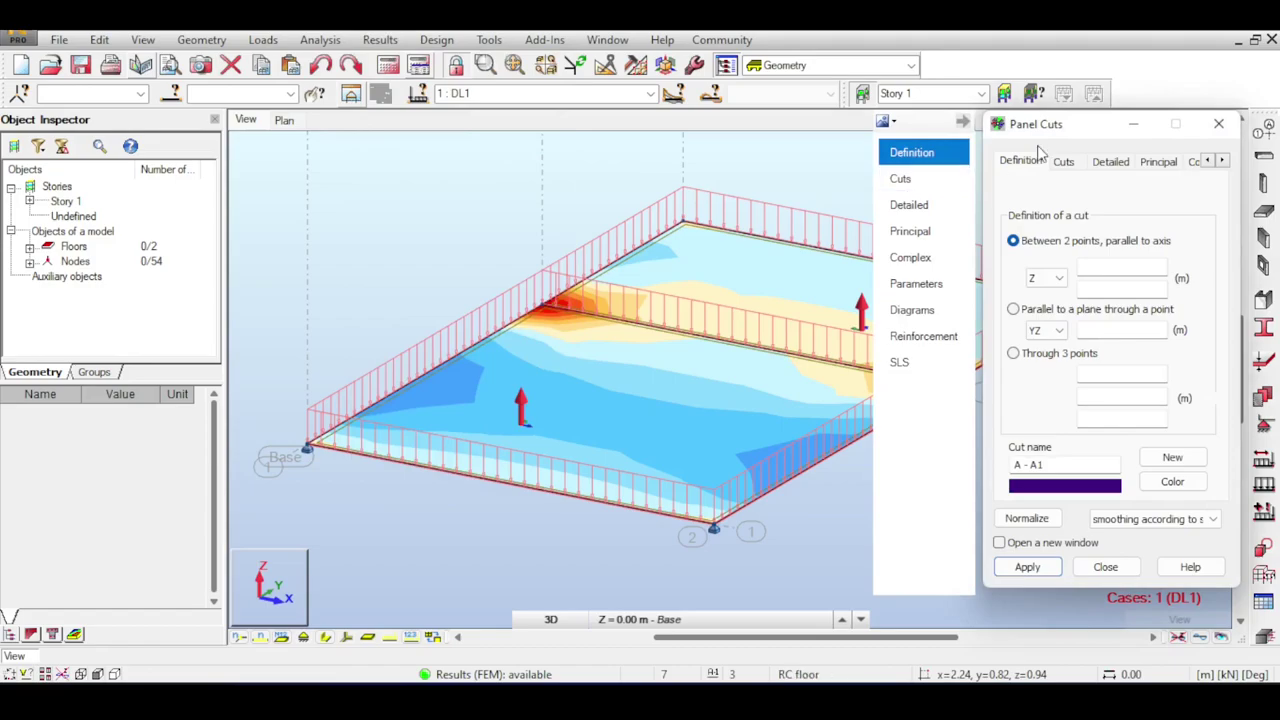
pyautogui.moveTo(1068, 133); pyautogui.dragTo(1145, 183)
pyautogui.moveTo(560, 480); pyautogui.dragTo(438, 487, button='middle')
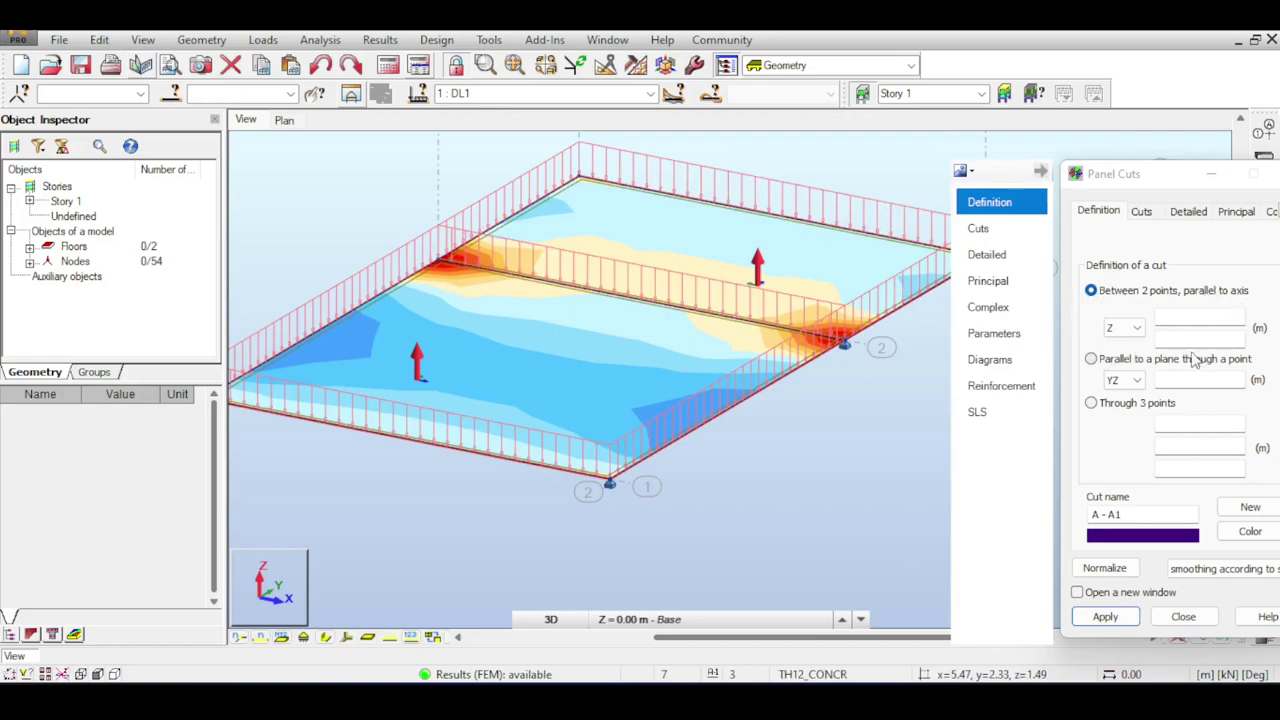
pyautogui.moveTo(573, 404); pyautogui.dragTo(463, 427, button='middle')
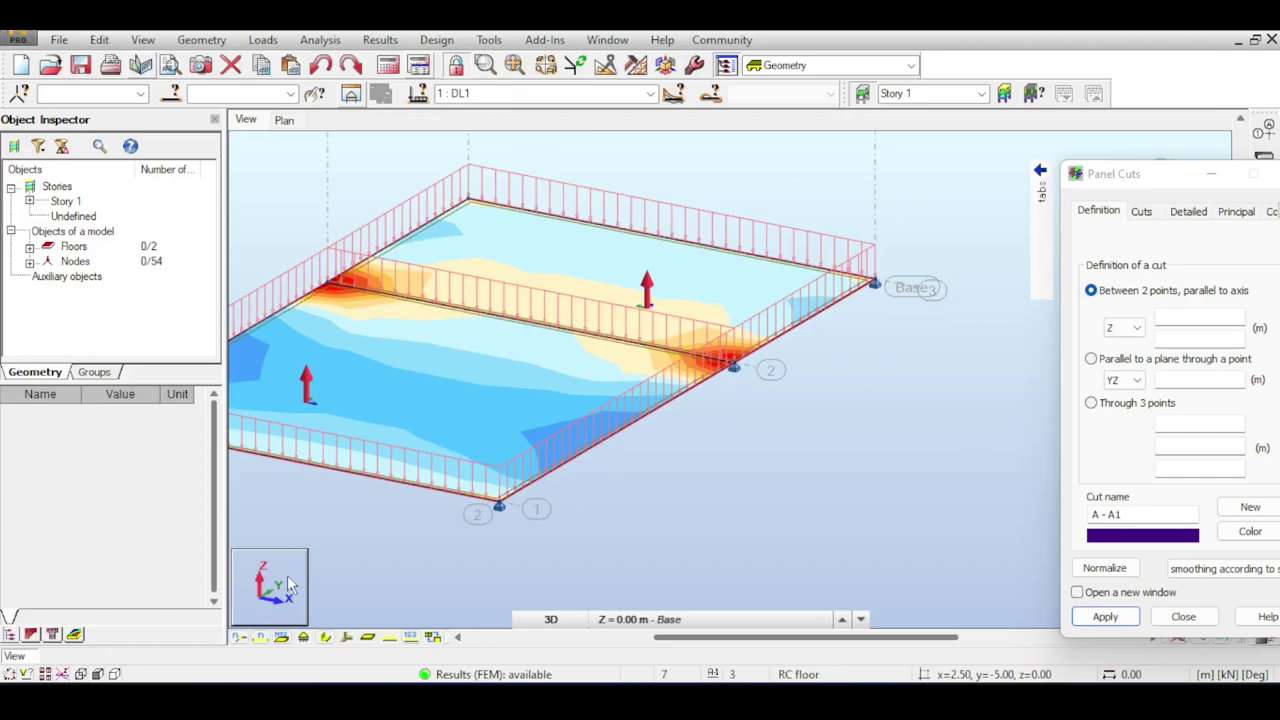
pyautogui.click(1108, 362)
pyautogui.click(1195, 380)
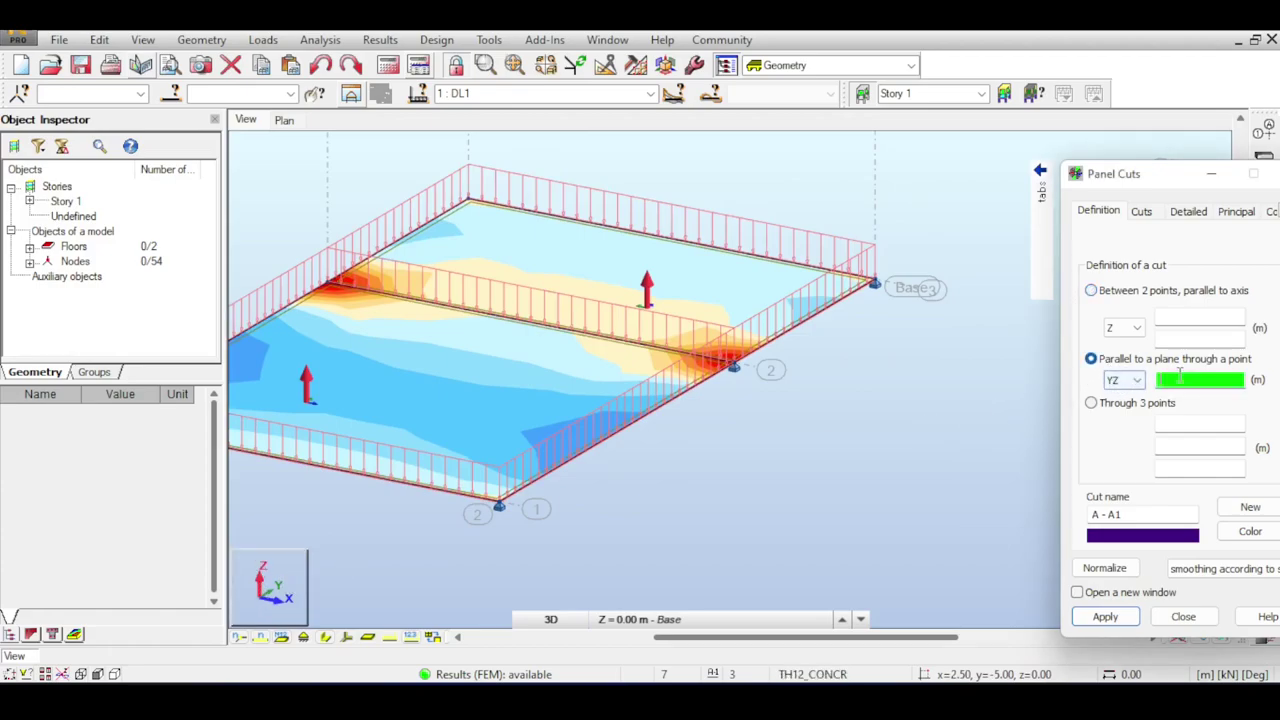
pyautogui.scroll(4, 757, 265)
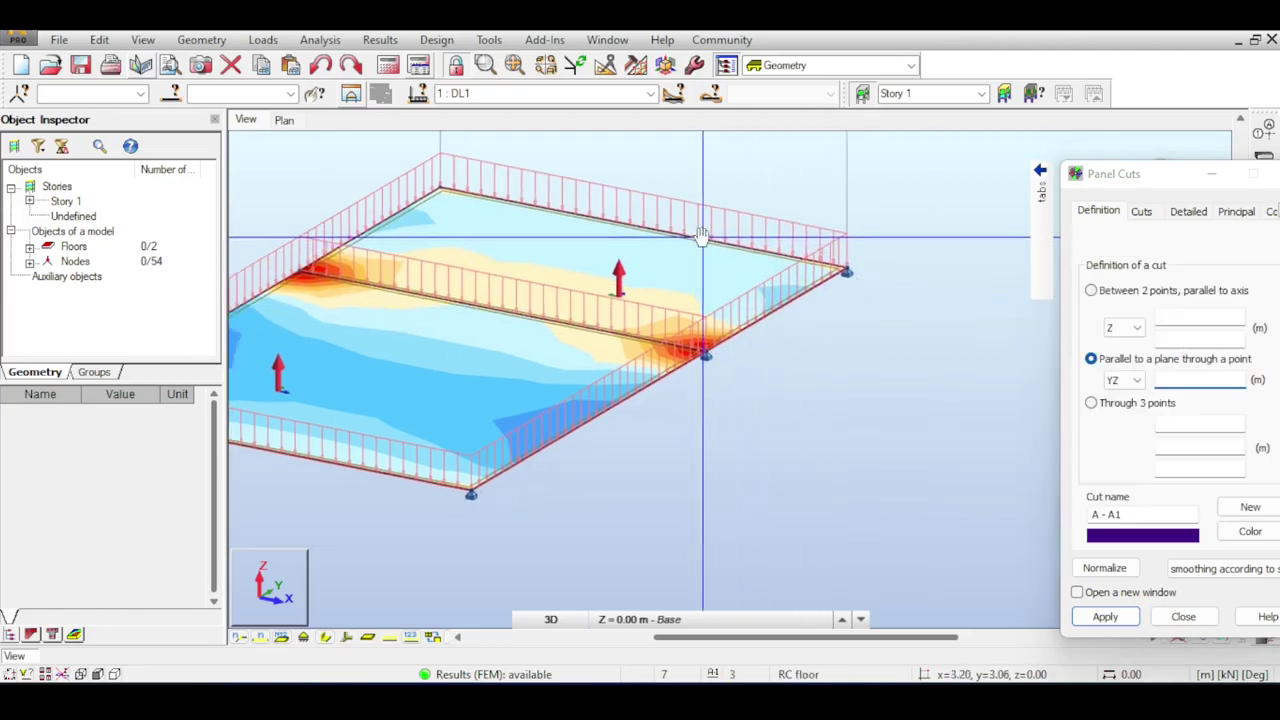
pyautogui.scroll(-3, 667, 228)
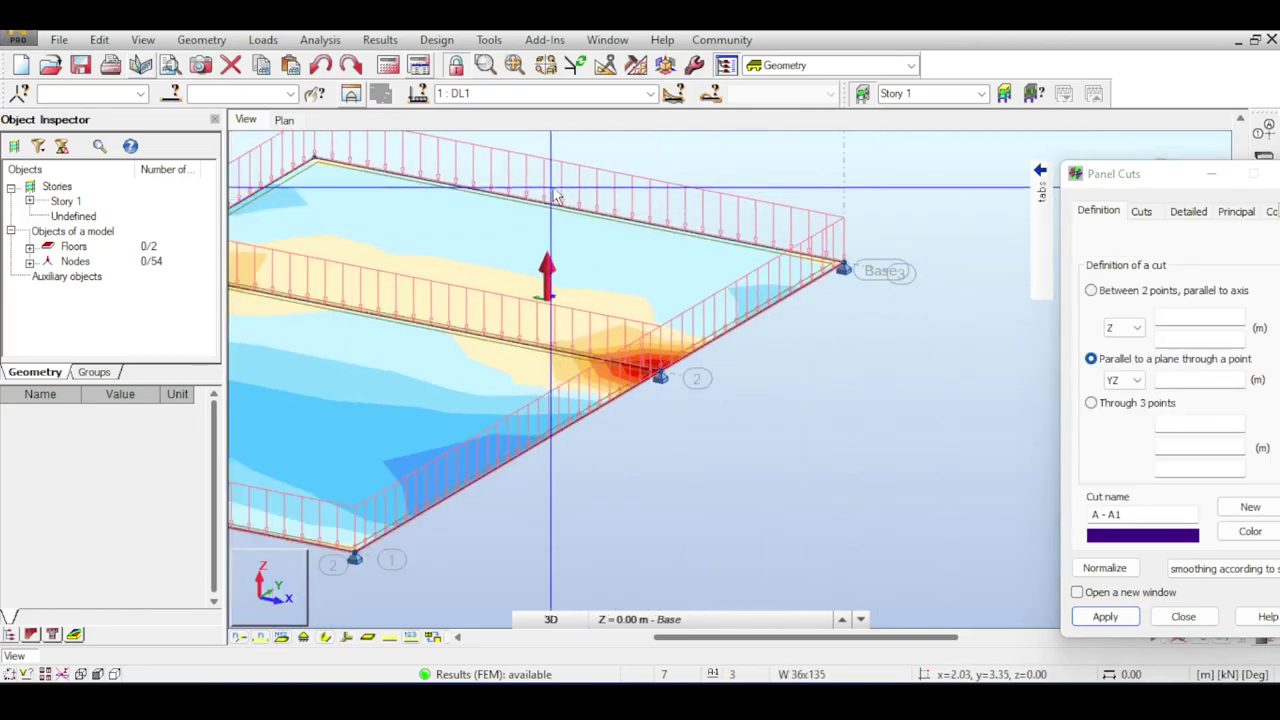
pyautogui.scroll(-1, 590, 228)
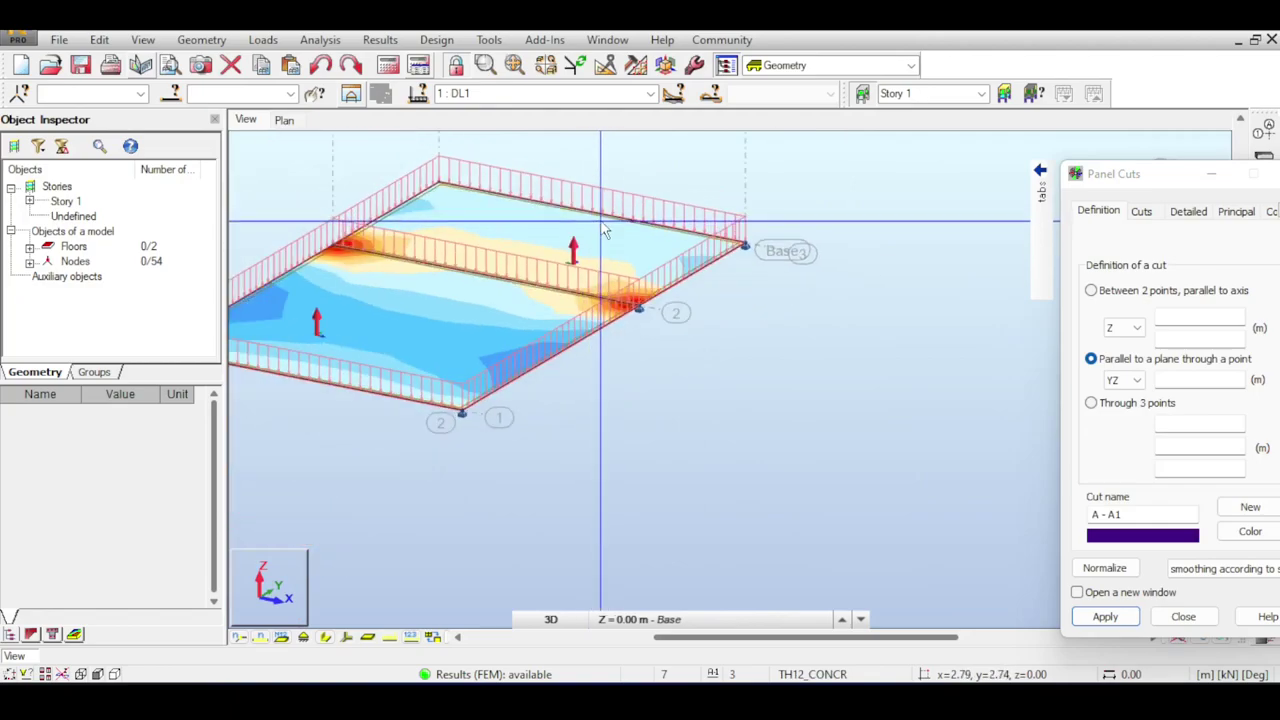
# Add structural axes in the X direction at positions 1, 2, 3 and 4 m and apply them.
pyautogui.click(1263, 138)
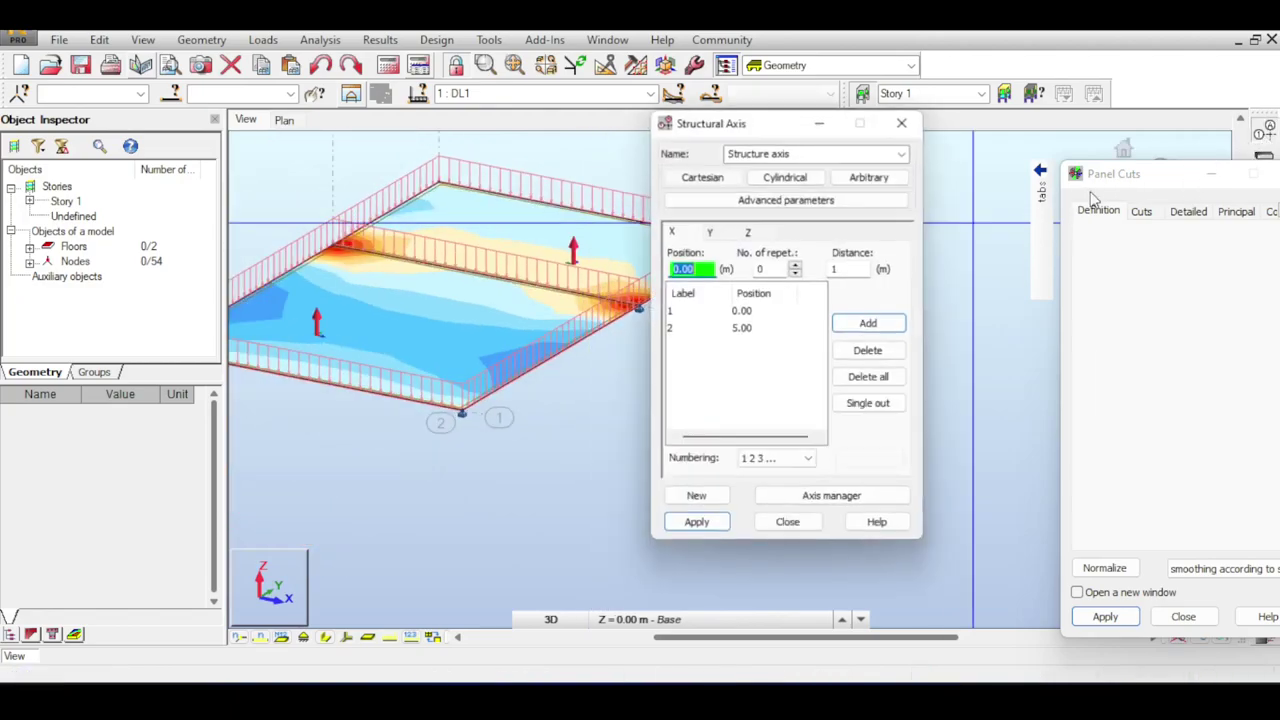
pyautogui.write('1')
pyautogui.press('Return')
pyautogui.write('2')
pyautogui.press('Return')
pyautogui.write('3')
pyautogui.press('Return')
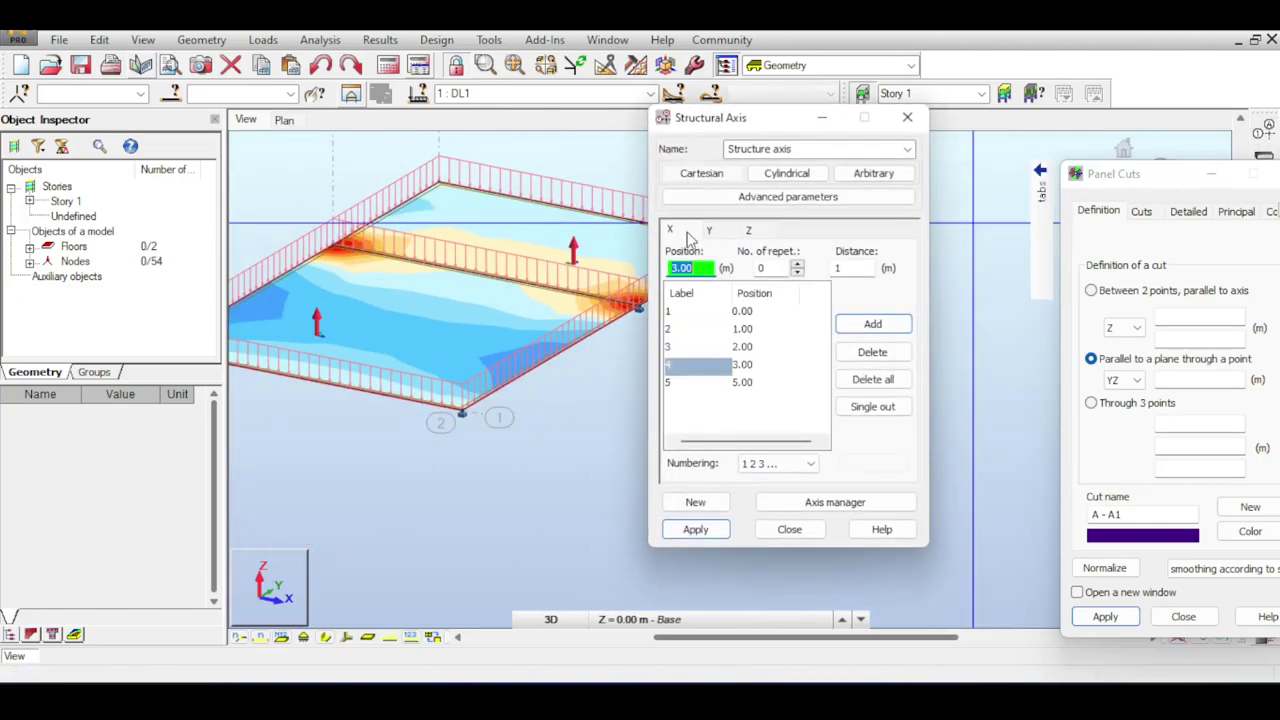
pyautogui.write('4')
pyautogui.press('Return')
pyautogui.click(703, 537)
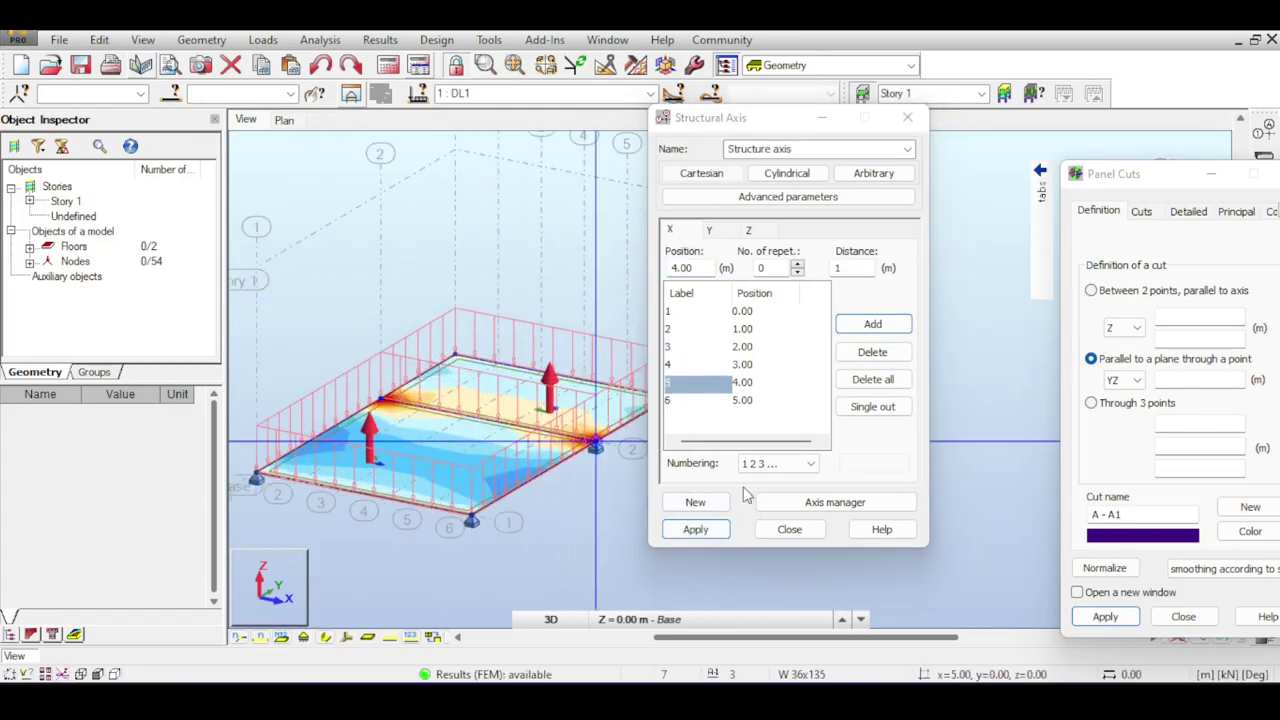
pyautogui.click(789, 529)
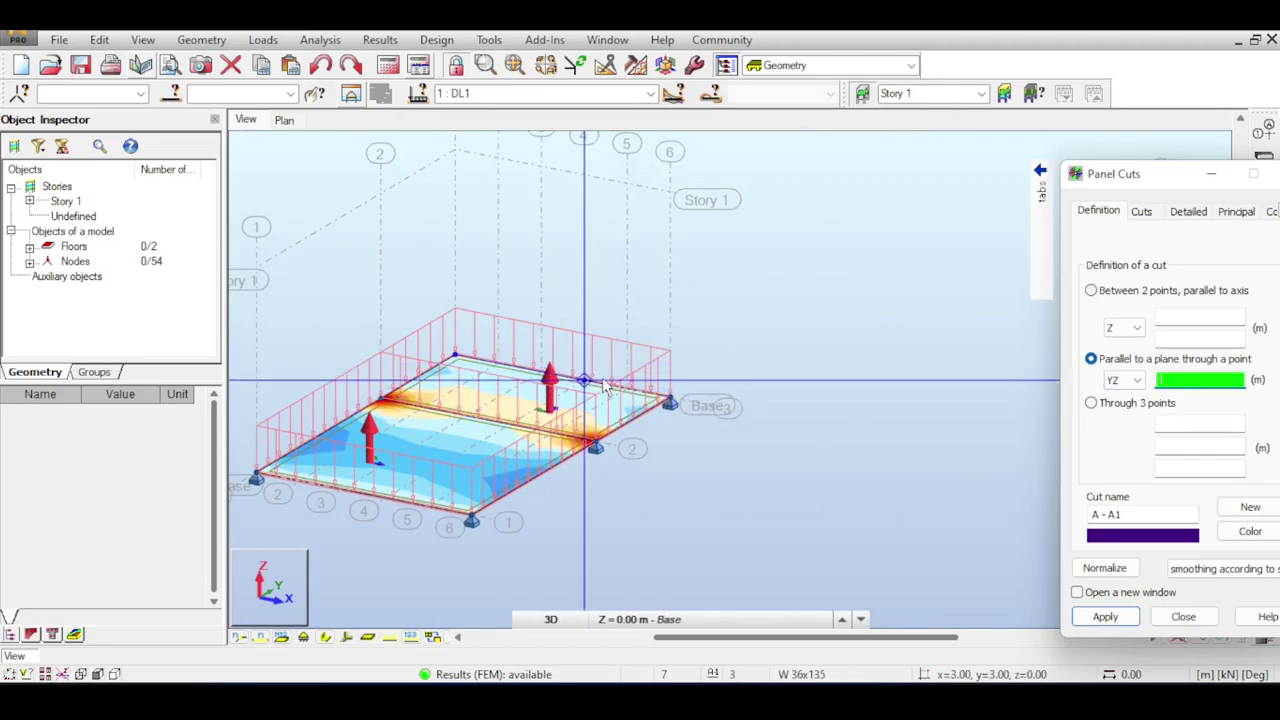
# Place cut A - A1 through the point 1.00, 3.00, 0.00 on the far slab edge and apply it.
pyautogui.click(500, 362)
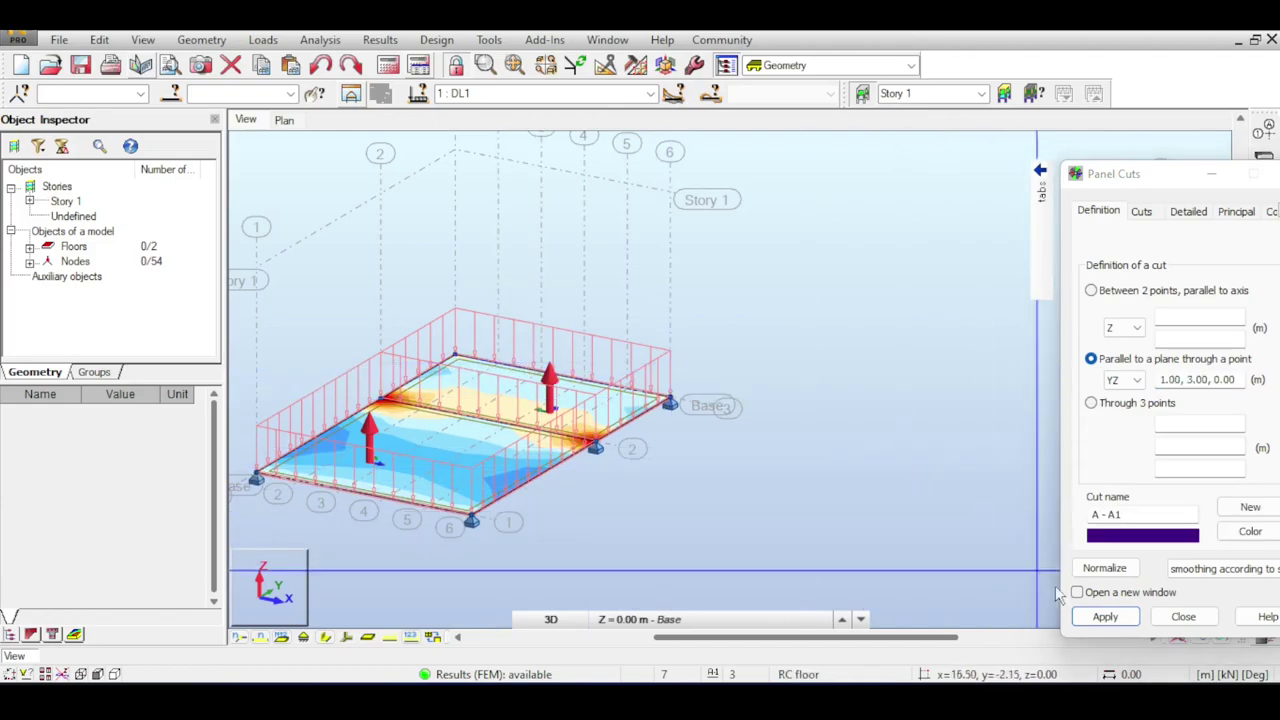
pyautogui.moveTo(287, 440); pyautogui.dragTo(253, 540, button='middle')
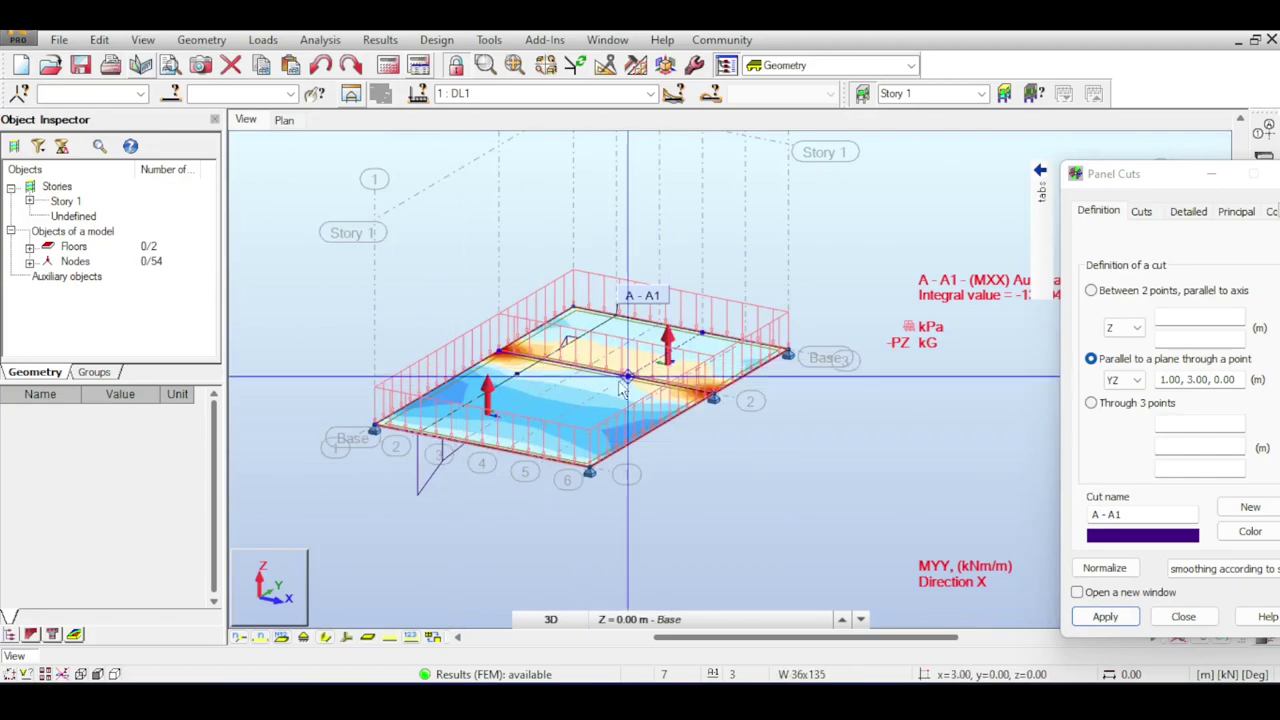
pyautogui.moveTo(1148, 175); pyautogui.dragTo(954, 98)
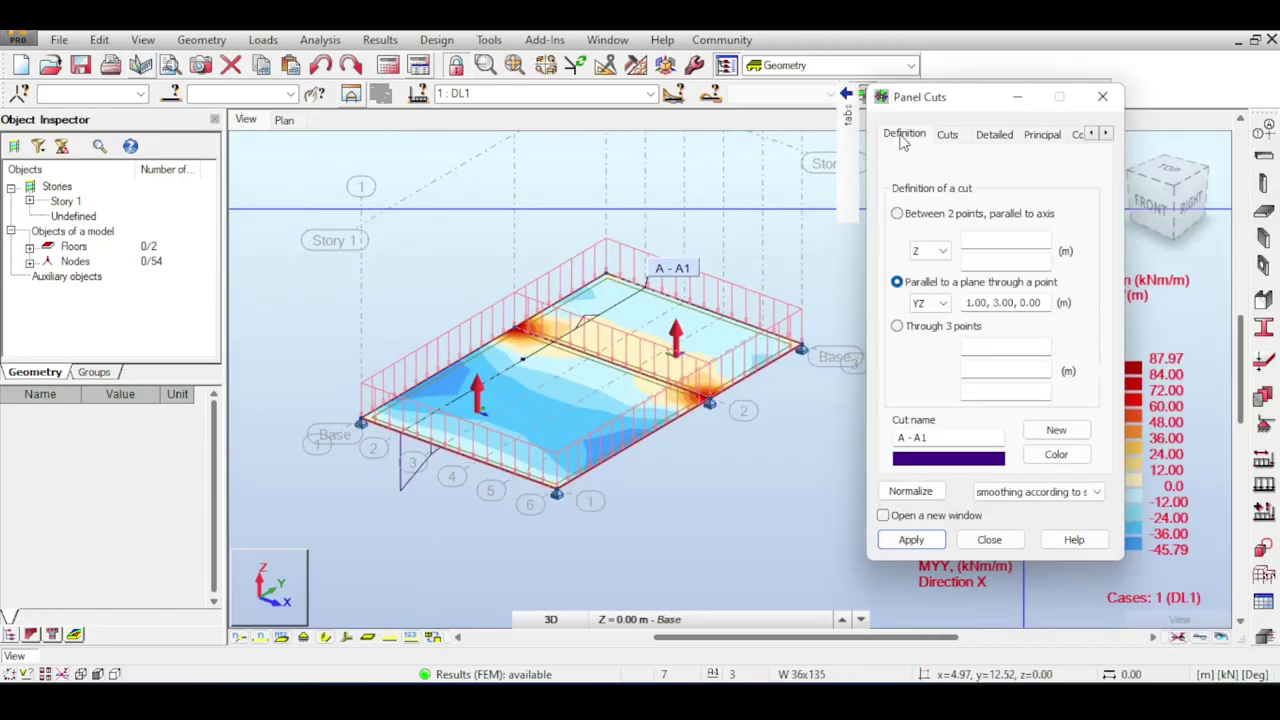
# Compare the cut settings with the moment map settings and display the yy moment instead of xx on cut A - A1.
pyautogui.moveTo(848, 118)
pyautogui.click(805, 177)
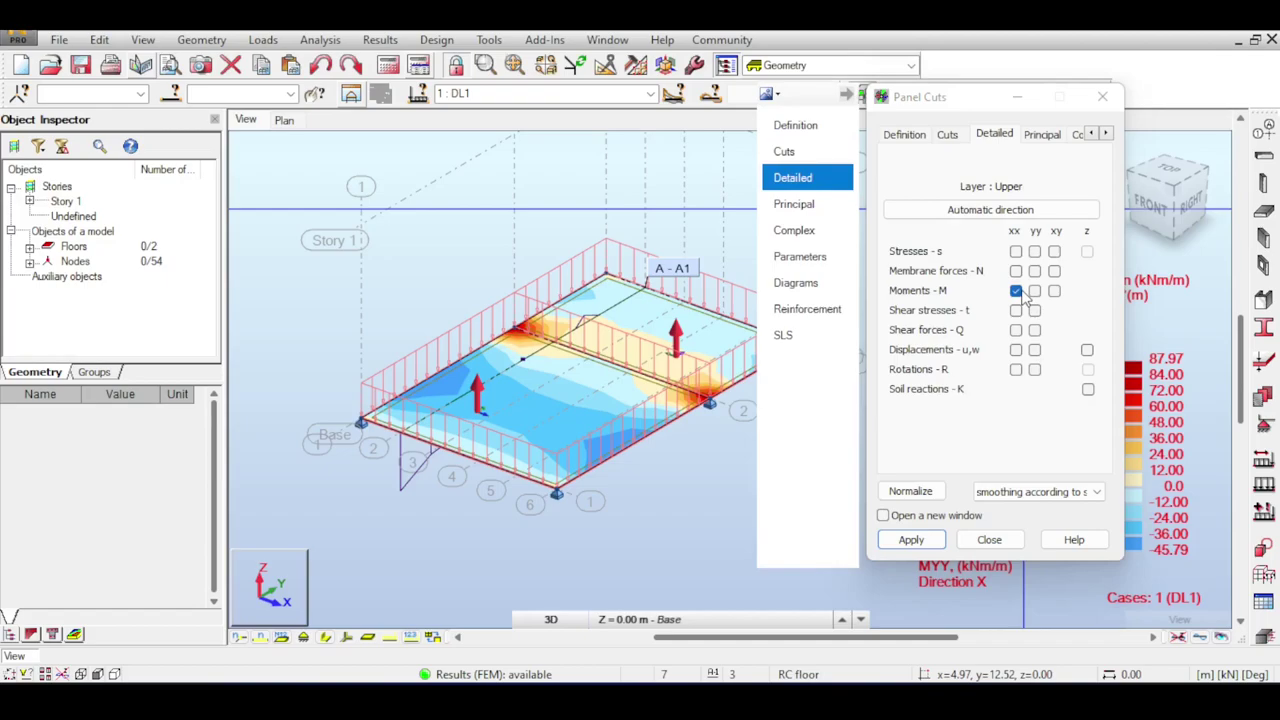
pyautogui.keyDown('shift'); pyautogui.moveTo(485, 372); pyautogui.dragTo(455, 380, button='middle'); pyautogui.keyUp('shift')
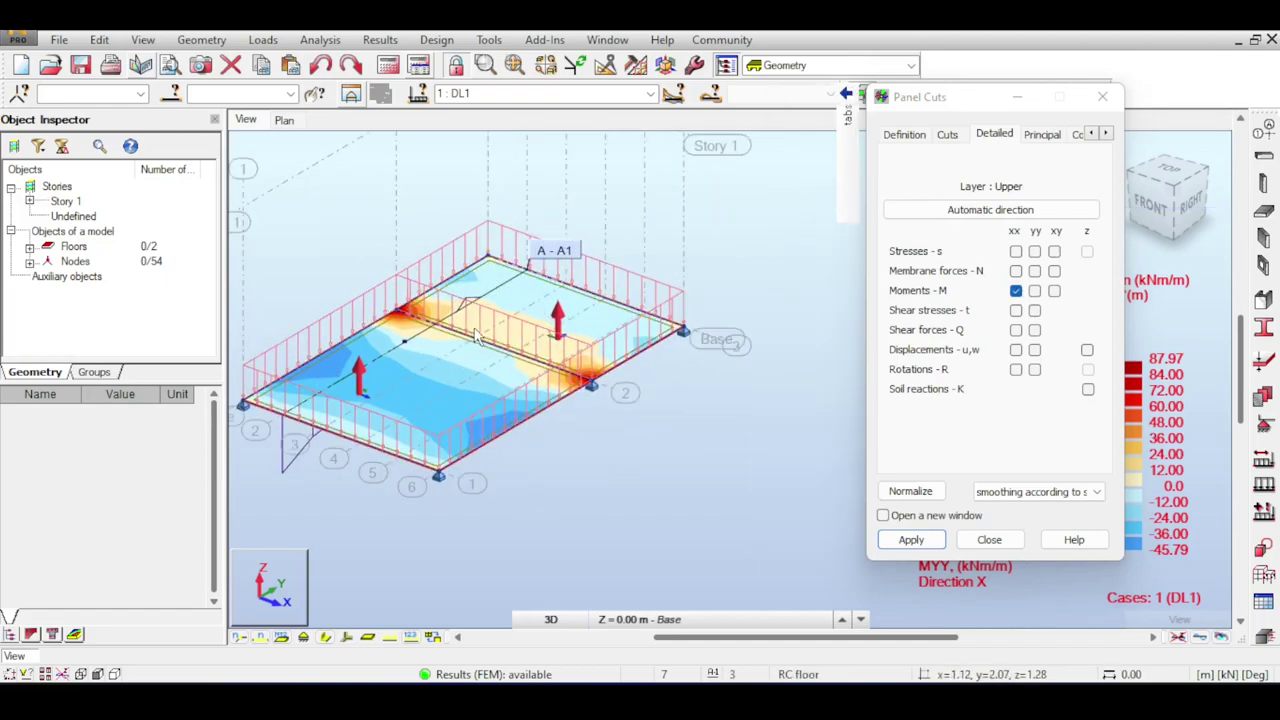
pyautogui.click(380, 40)
pyautogui.click(468, 146)
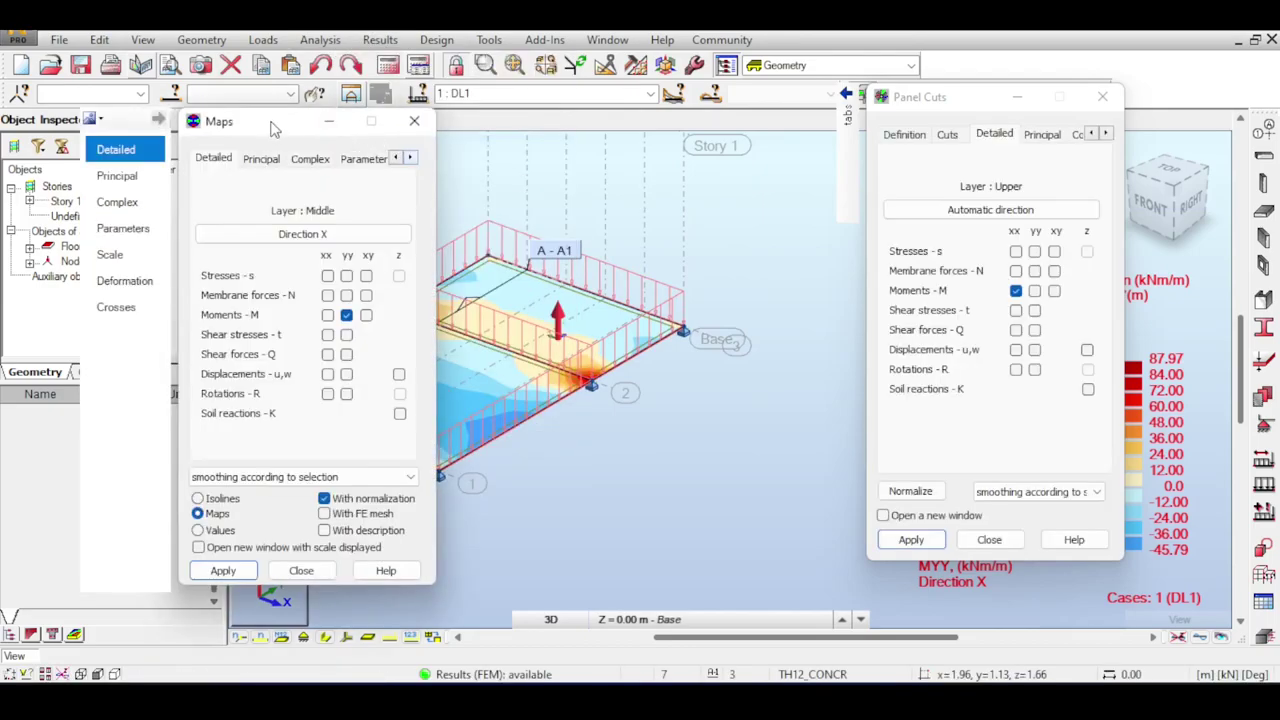
pyautogui.click(1034, 290)
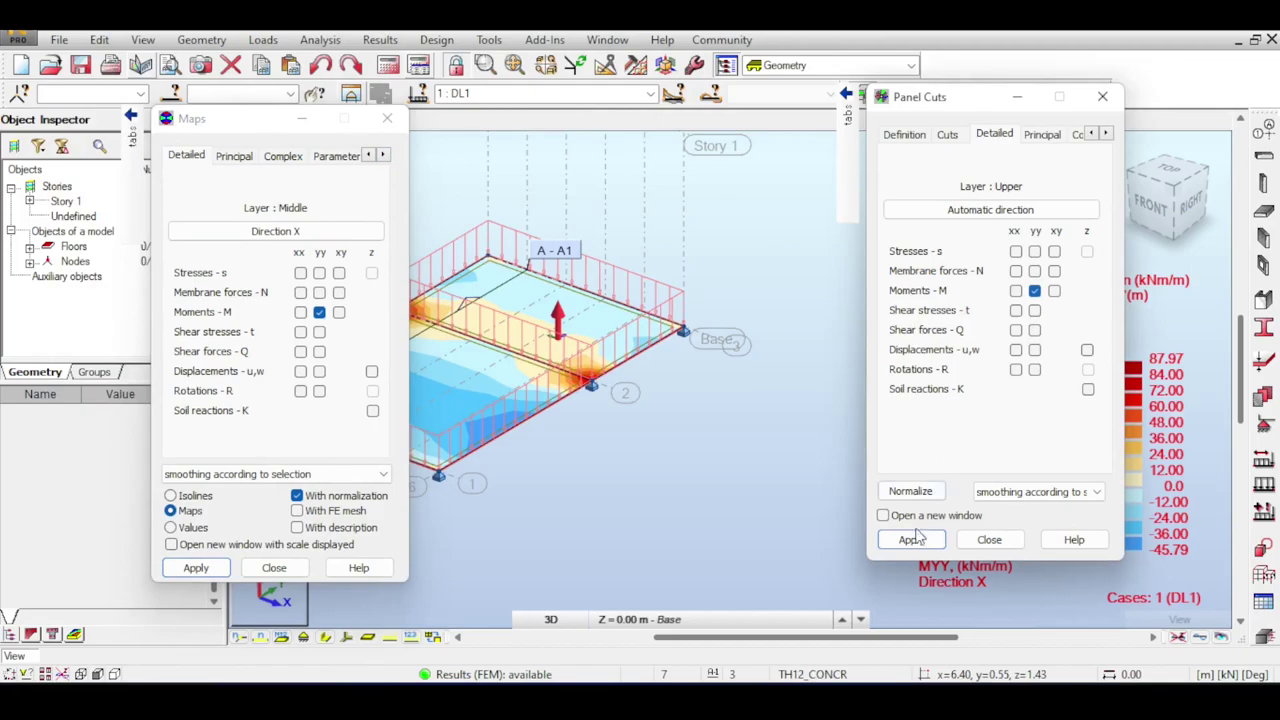
pyautogui.click(910, 539)
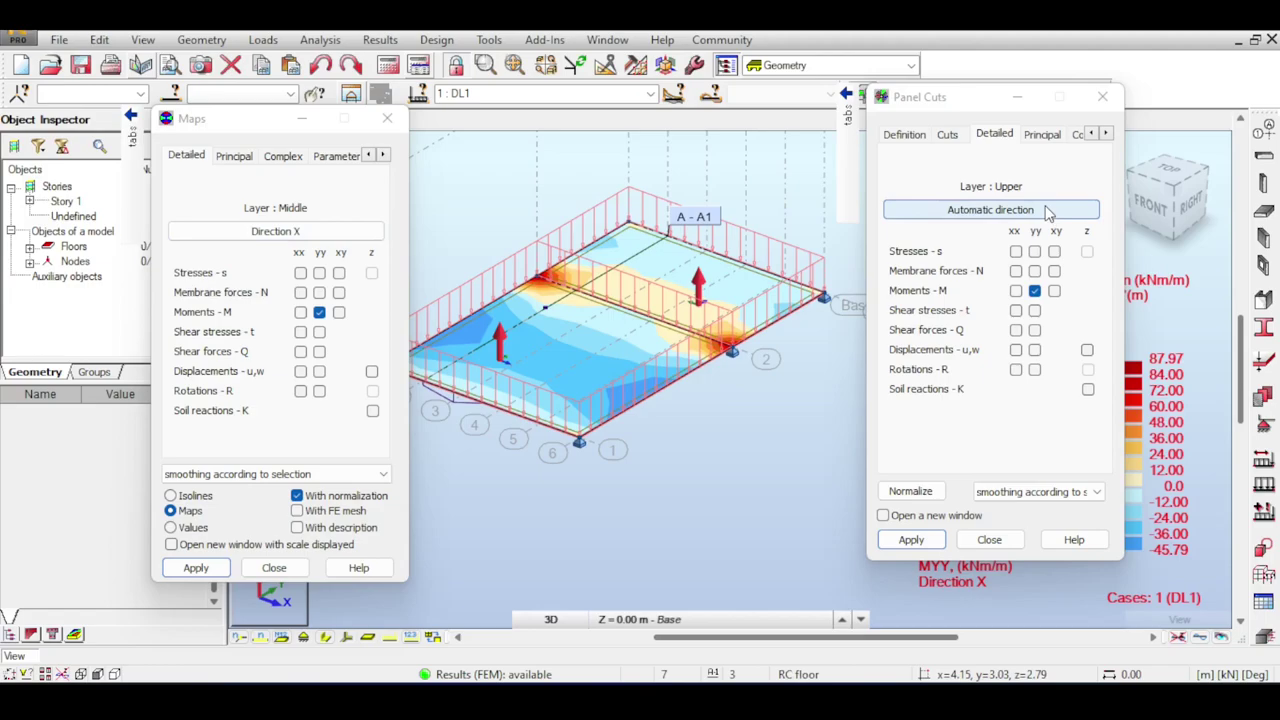
# Set the panel cut direction to a Cartesian system according to the X axis and apply it to the yy moment.
pyautogui.click(980, 212)
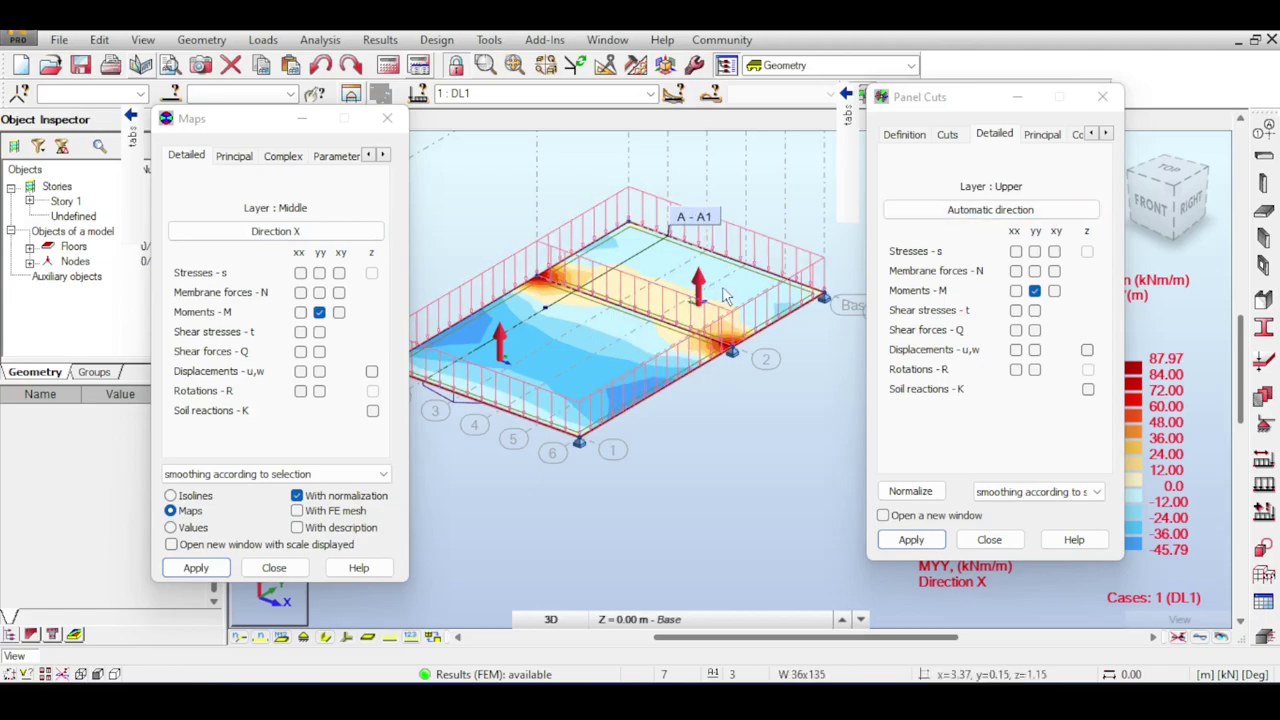
pyautogui.click(977, 212)
pyautogui.click(1061, 106)
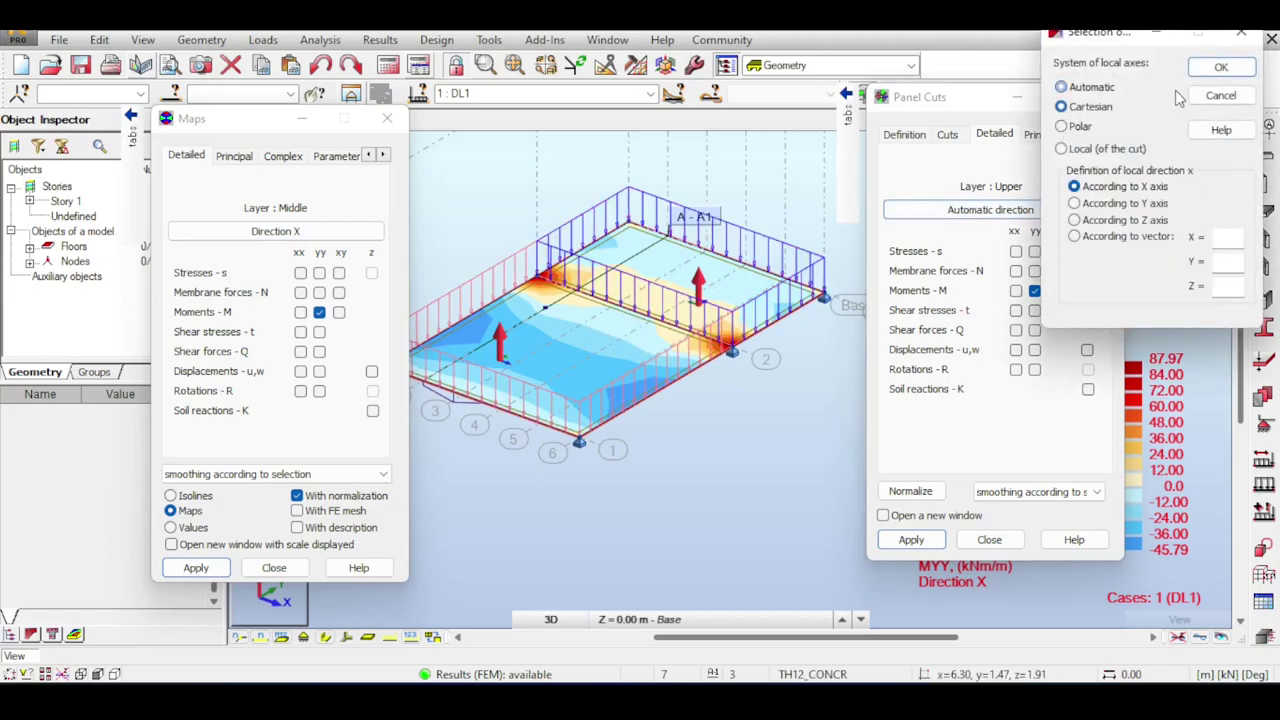
pyautogui.click(1222, 70)
pyautogui.click(911, 539)
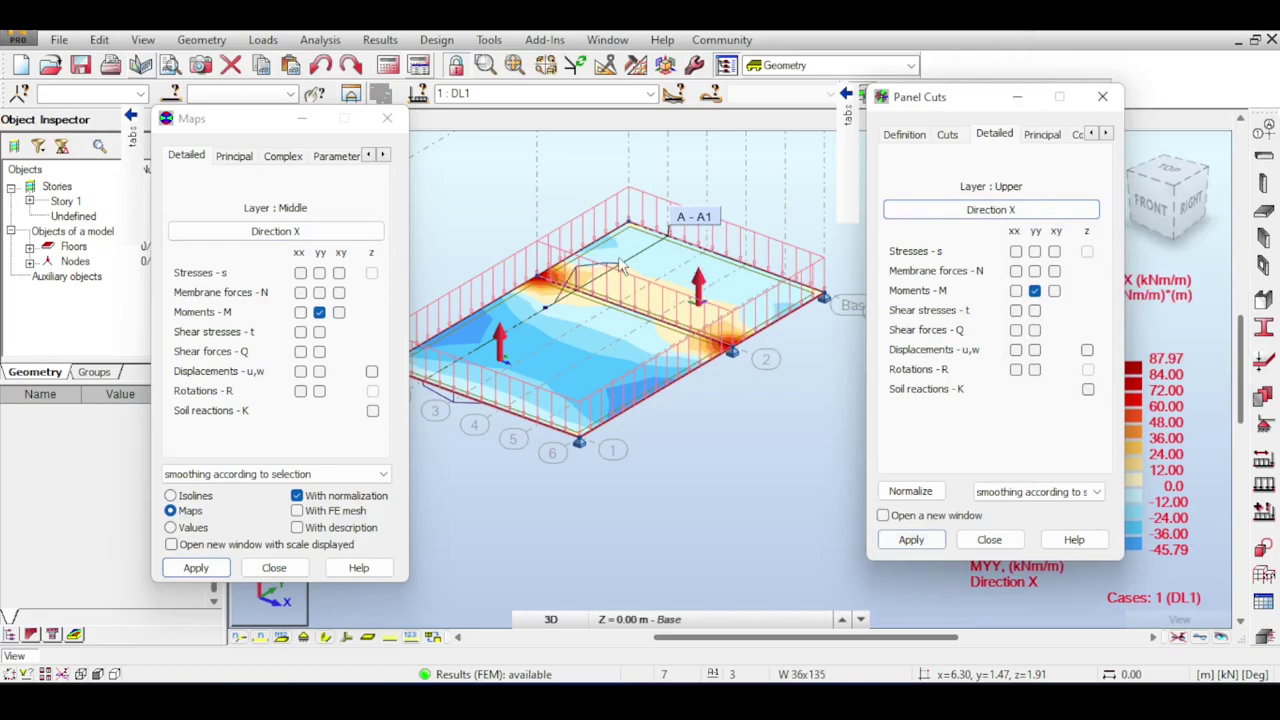
# Display the panel cut diagram with value labels and a filled style instead of fence, and apply it.
pyautogui.scroll(2, 620, 265)
pyautogui.scroll(-2, 626, 275)
pyautogui.moveTo(935, 108); pyautogui.dragTo(1120, 300)
pyautogui.click(1175, 190)
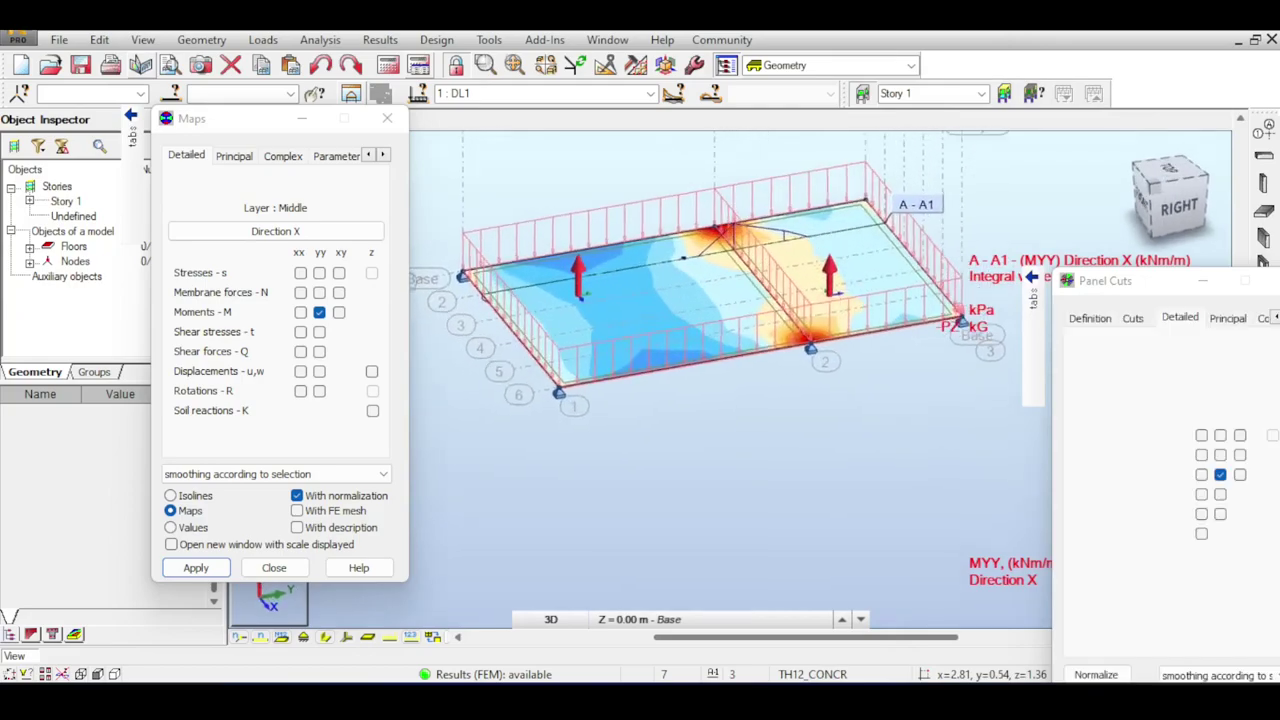
pyautogui.moveTo(1137, 281); pyautogui.dragTo(1055, 161)
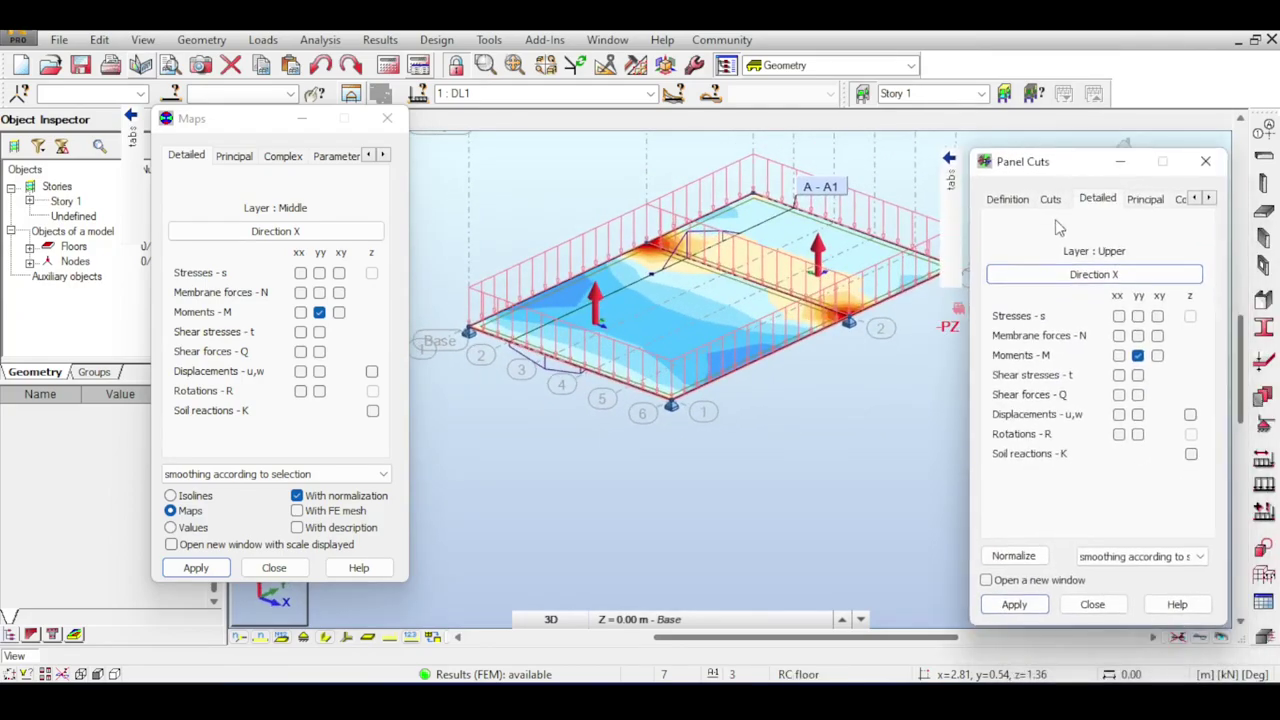
pyautogui.moveTo(956, 250)
pyautogui.click(905, 350)
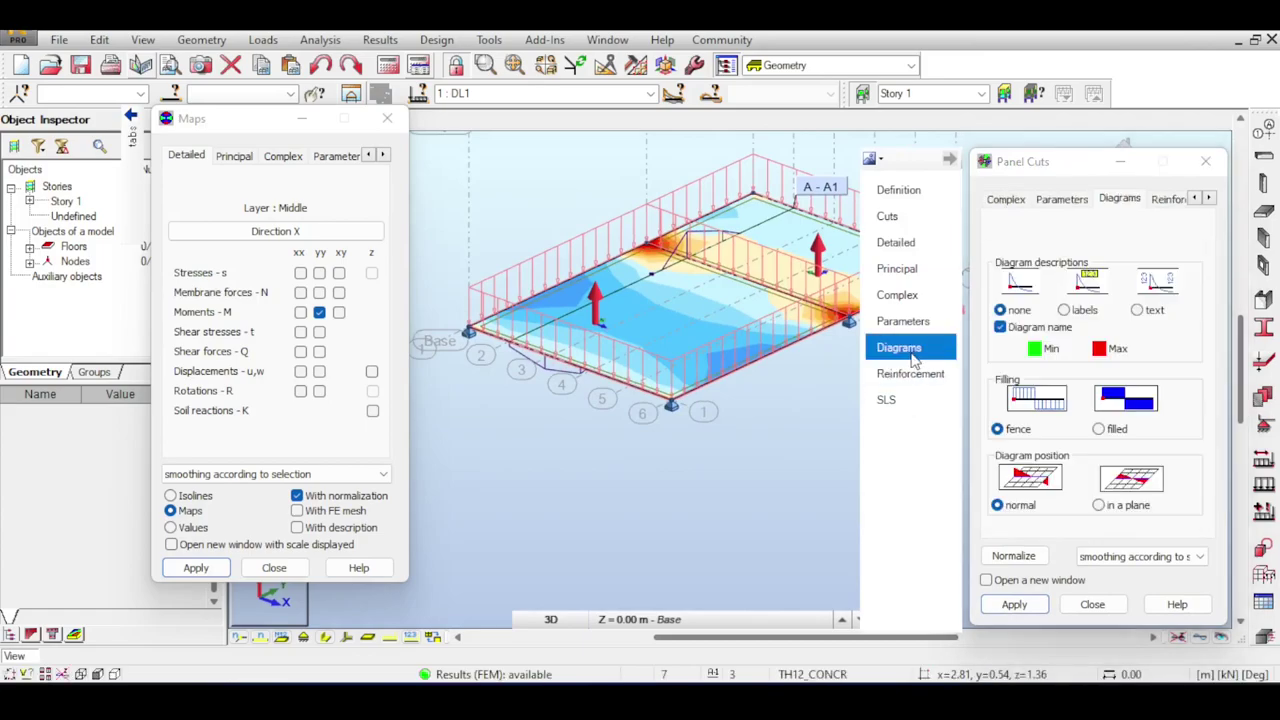
pyautogui.click(1066, 311)
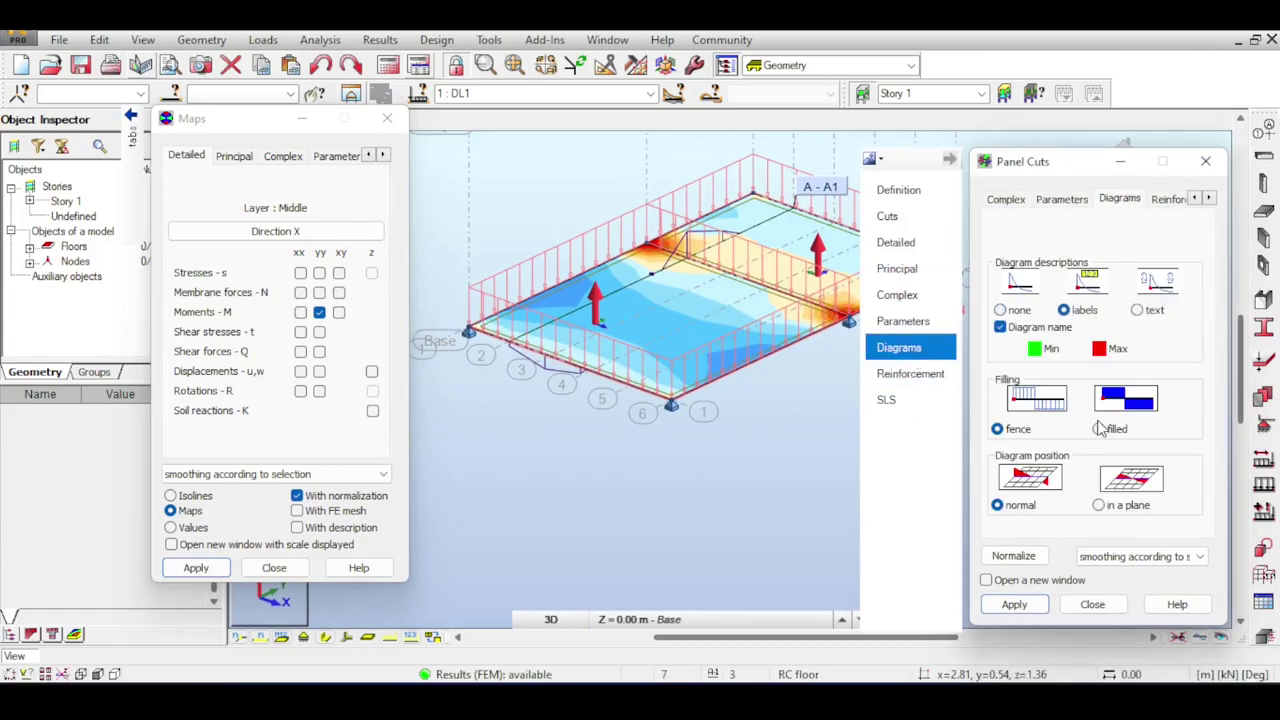
pyautogui.click(1100, 429)
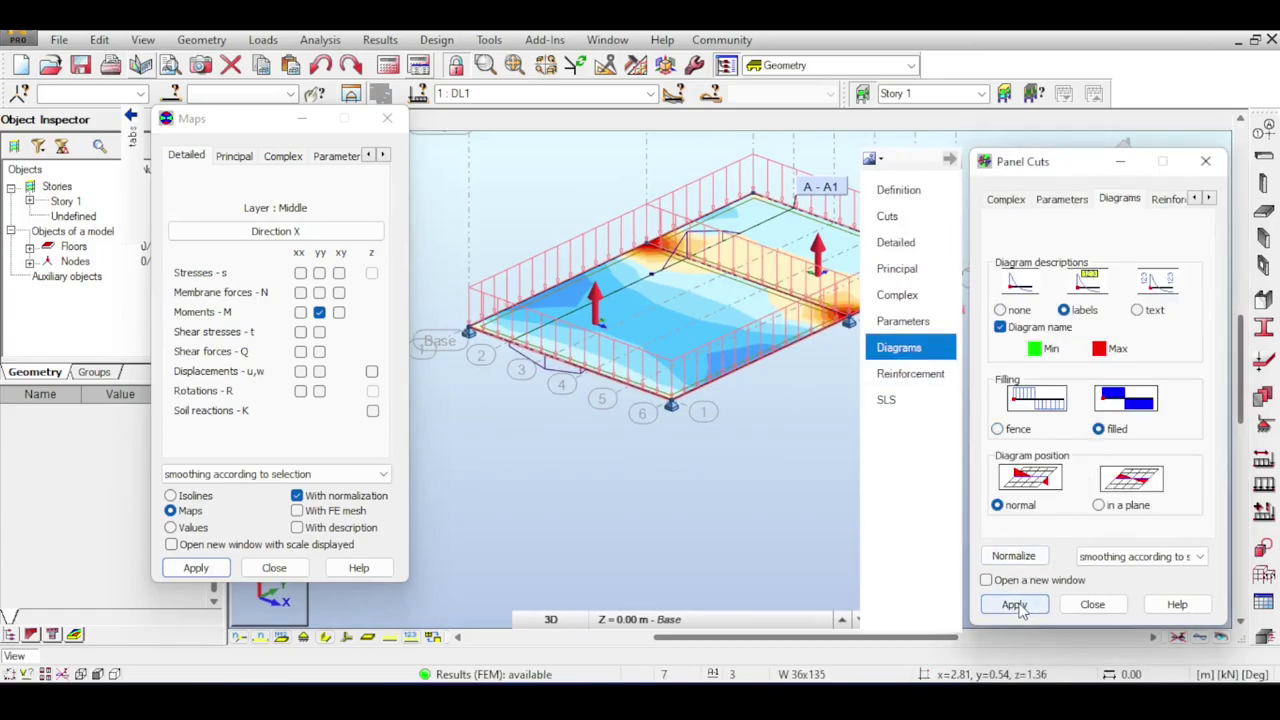
pyautogui.click(1014, 604)
pyautogui.moveTo(700, 300); pyautogui.dragTo(585, 270, button='middle')
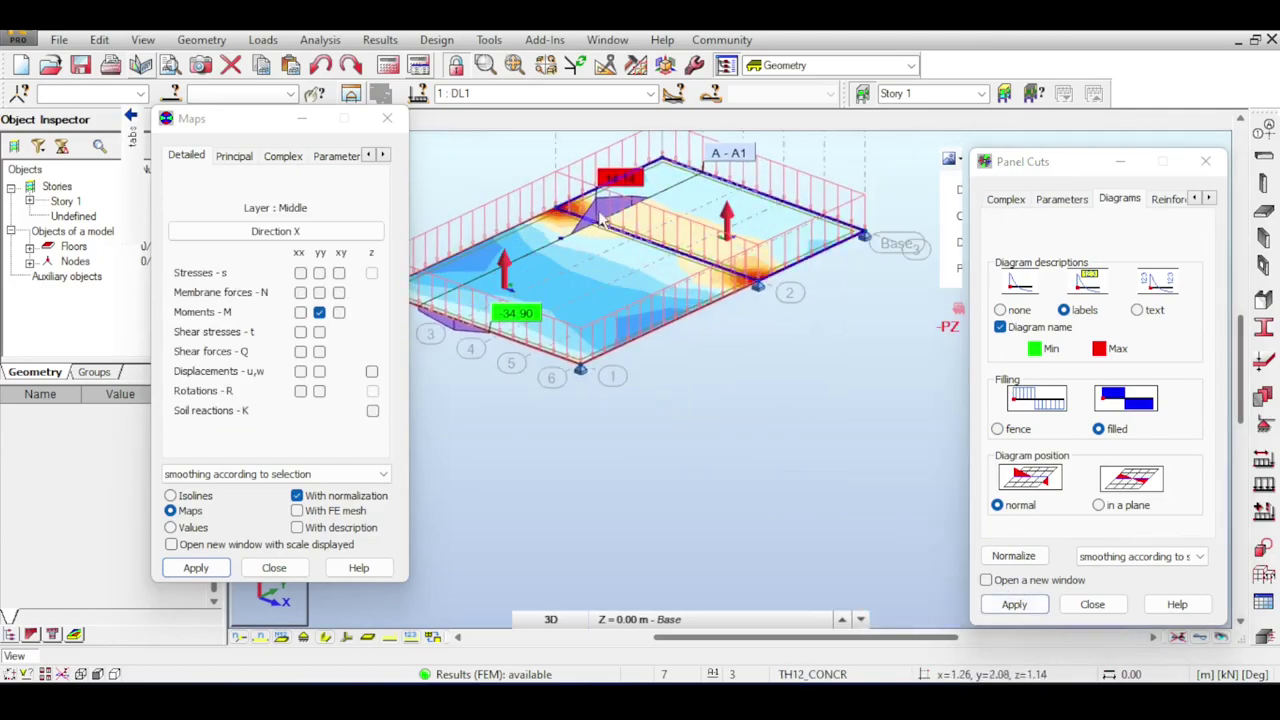
# Define a new cut parallel to the YZ plane through the point 2.00, 3.00, 0.00 and apply it.
pyautogui.click(949, 158)
pyautogui.click(898, 189)
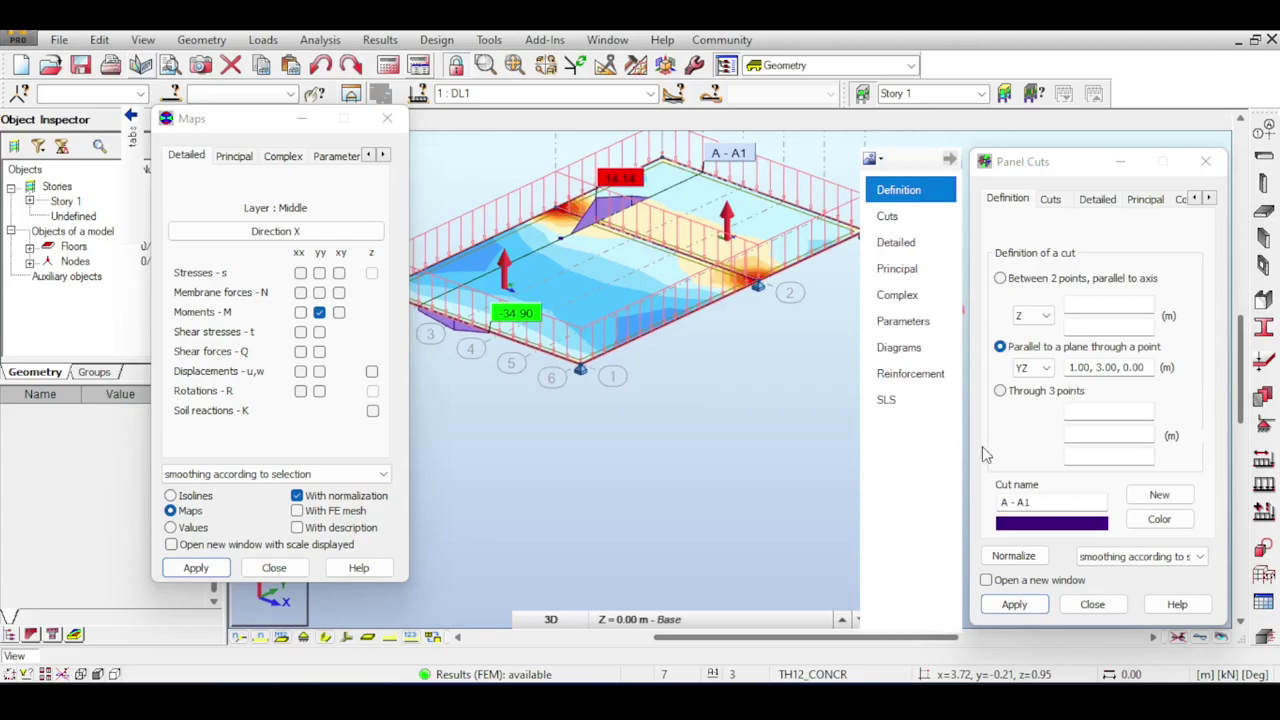
pyautogui.click(1159, 494)
pyautogui.click(1092, 368)
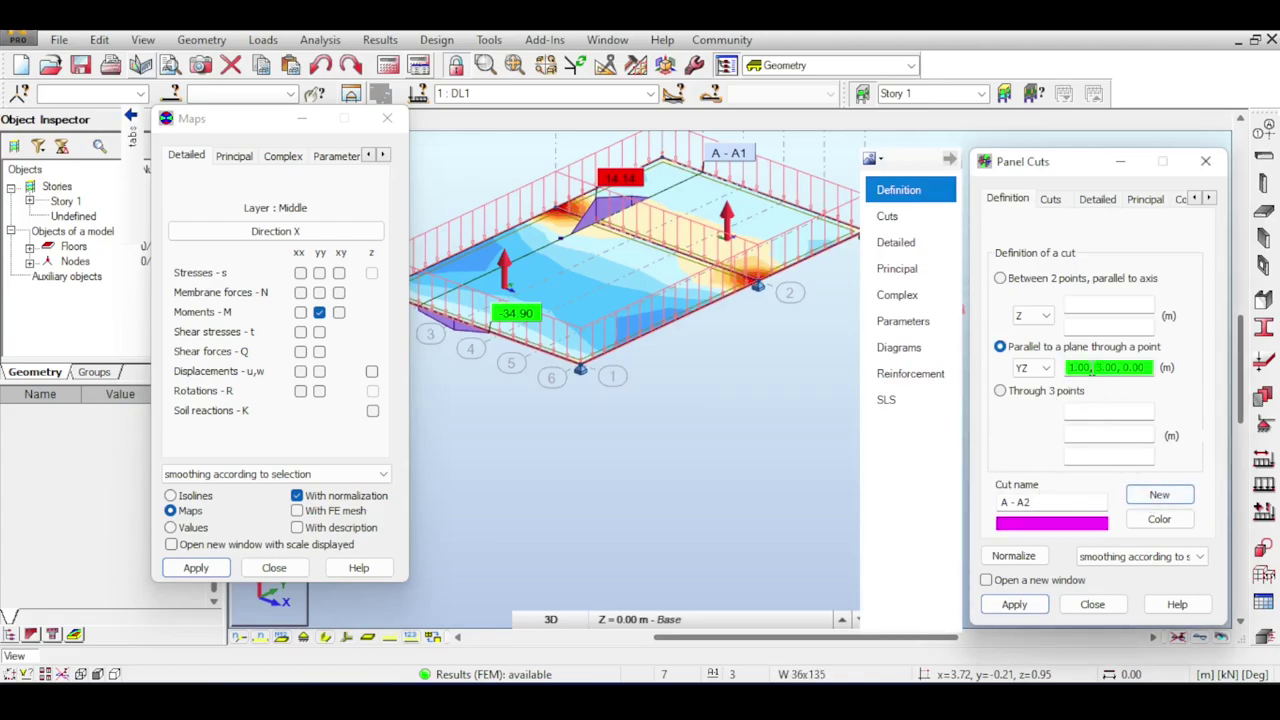
pyautogui.write('2.00, 3.00, 0.00')
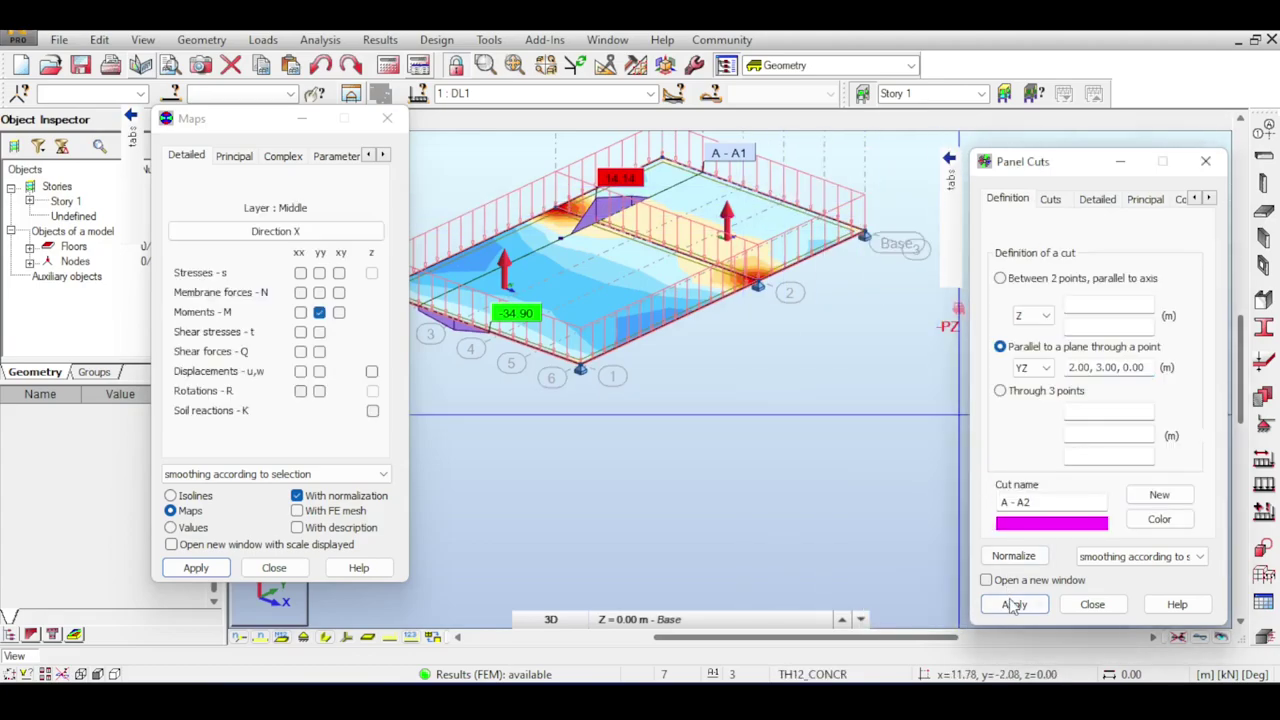
pyautogui.click(1015, 605)
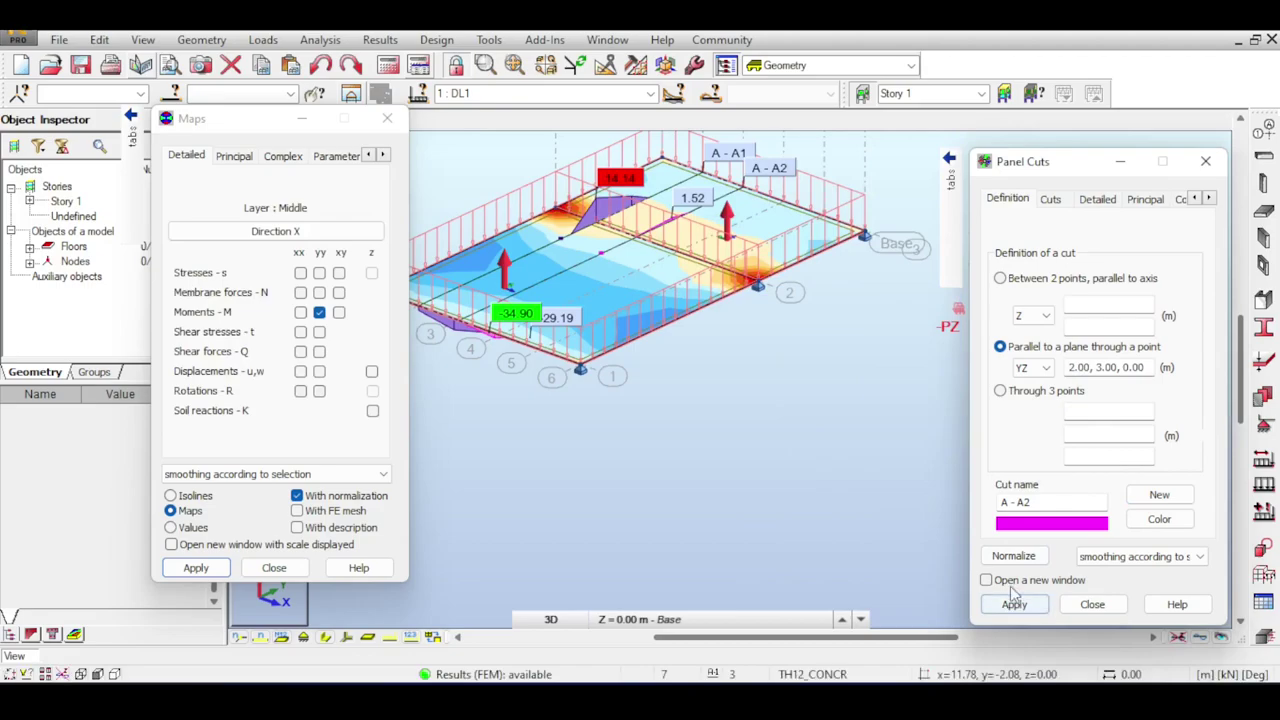
# Add another cut parallel to the YZ plane through the point 3.00, 3.00, 0.00 and apply it.
pyautogui.click(1155, 495)
pyautogui.tripleClick(1100, 367)
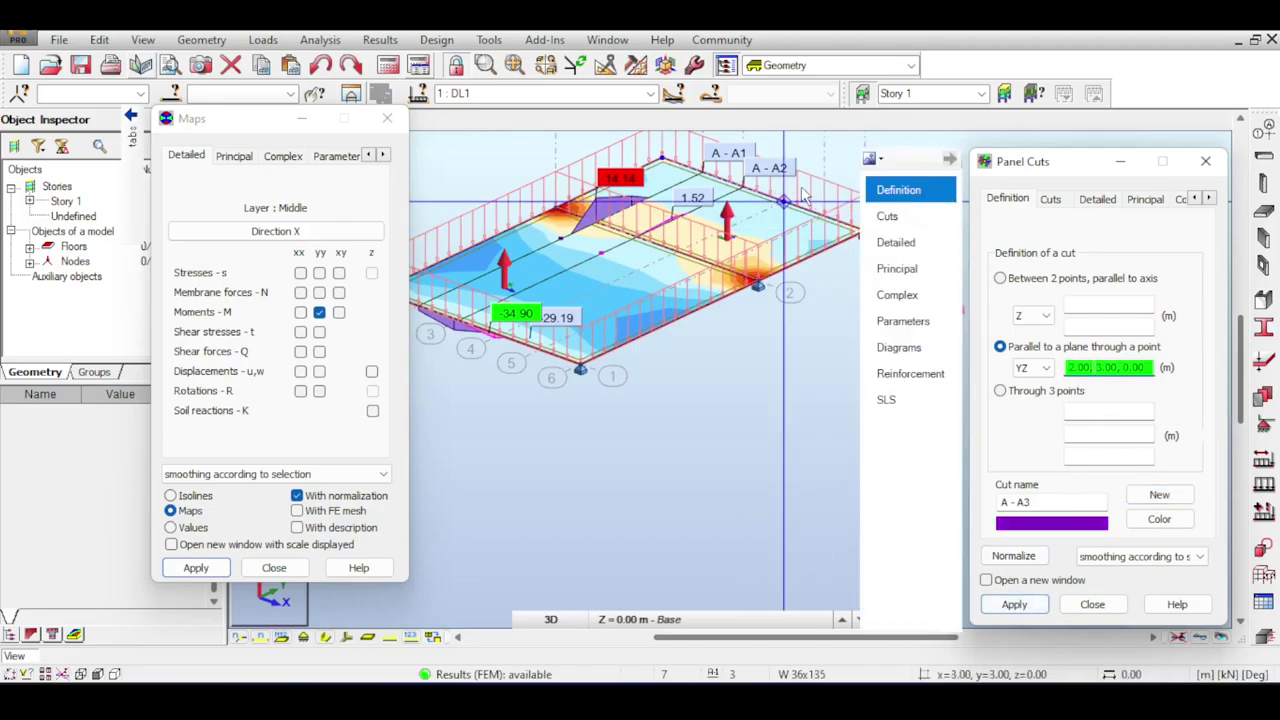
pyautogui.write('3.00, 3.00, 0.00')
pyautogui.click(1014, 604)
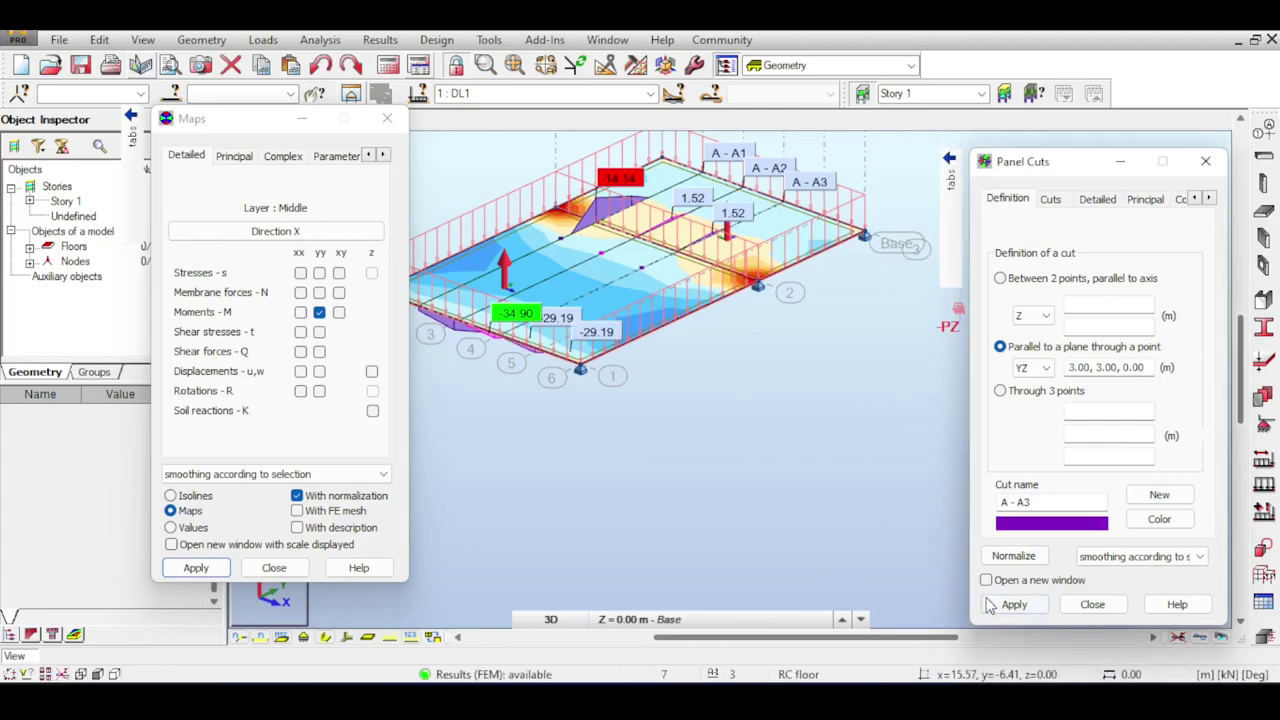
# Add a further YZ-parallel cut through the point 4.00, 3.00, 0.00 and apply it.
pyautogui.click(1152, 492)
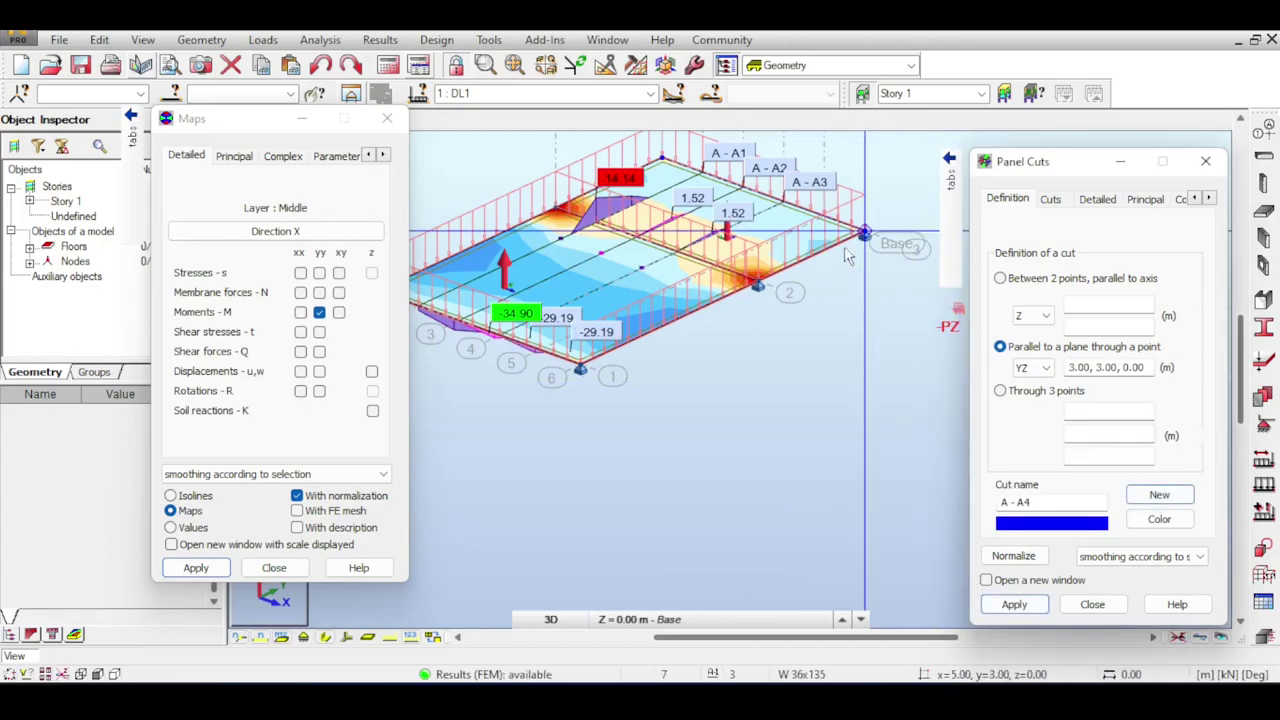
pyautogui.tripleClick(1078, 366)
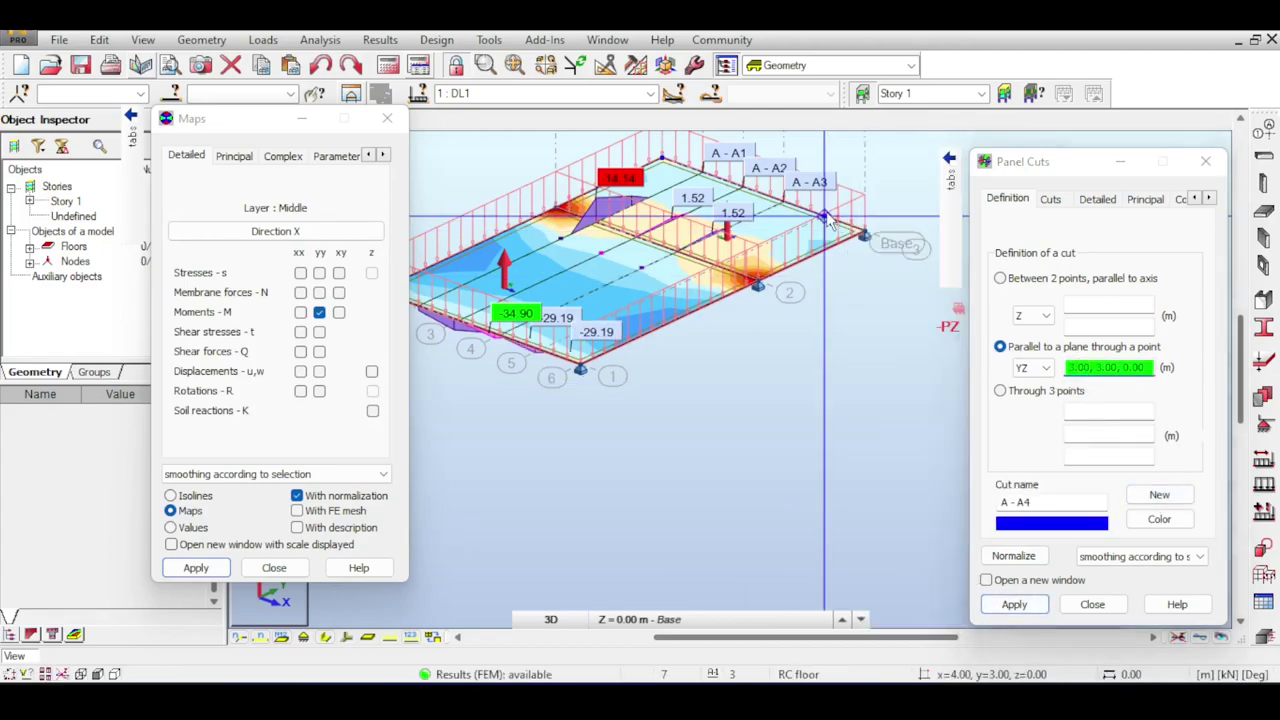
pyautogui.write('4.00, 3.00, 0.00')
pyautogui.click(1008, 604)
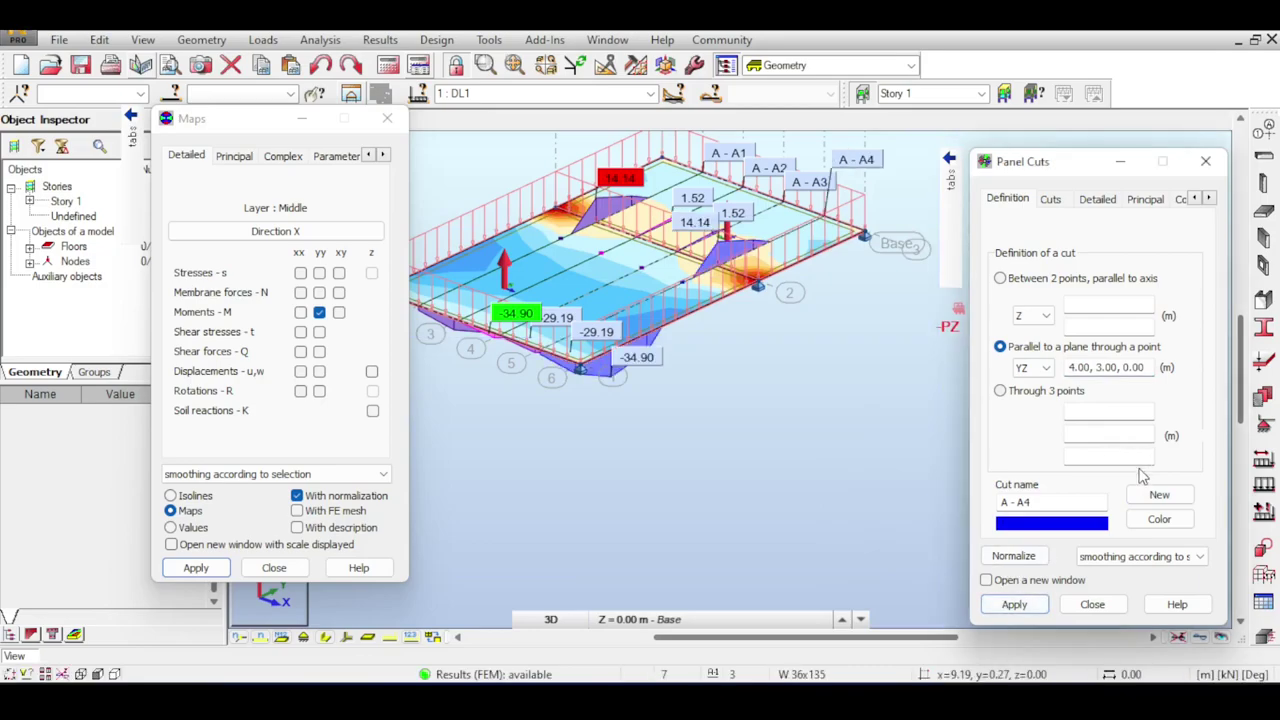
# Apply a final YZ-parallel cut through the slab edge point 5.00, 3.00, 0.00, and close the panel cut and map settings.
pyautogui.click(1158, 496)
pyautogui.tripleClick(1088, 367)
pyautogui.write('5.00, 3.00, 0.00')
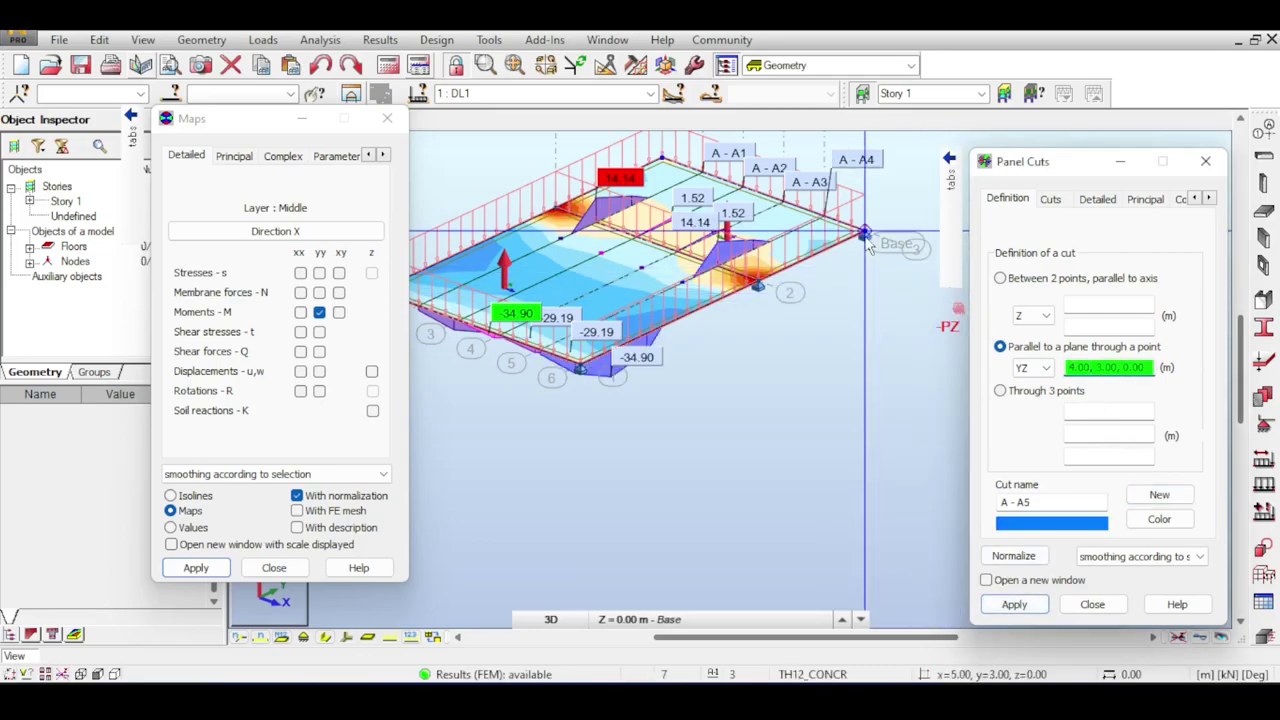
pyautogui.click(1013, 604)
pyautogui.click(1092, 604)
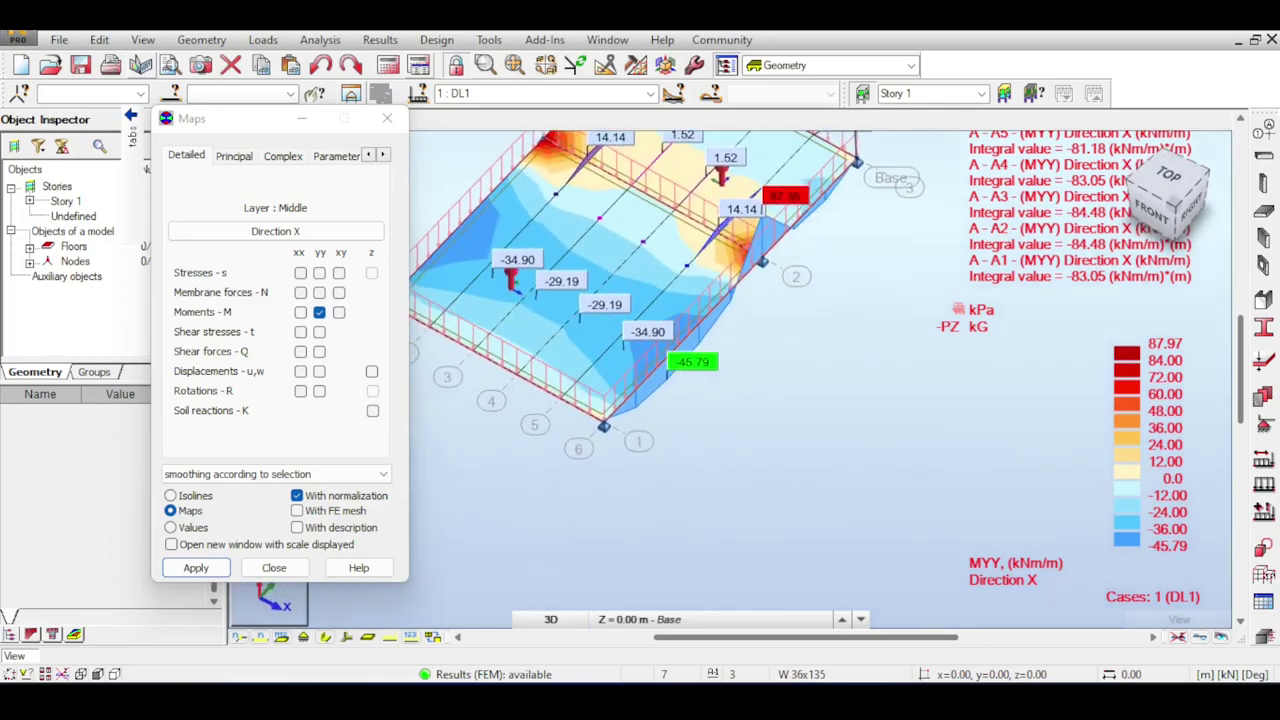
pyautogui.click(1150, 226)
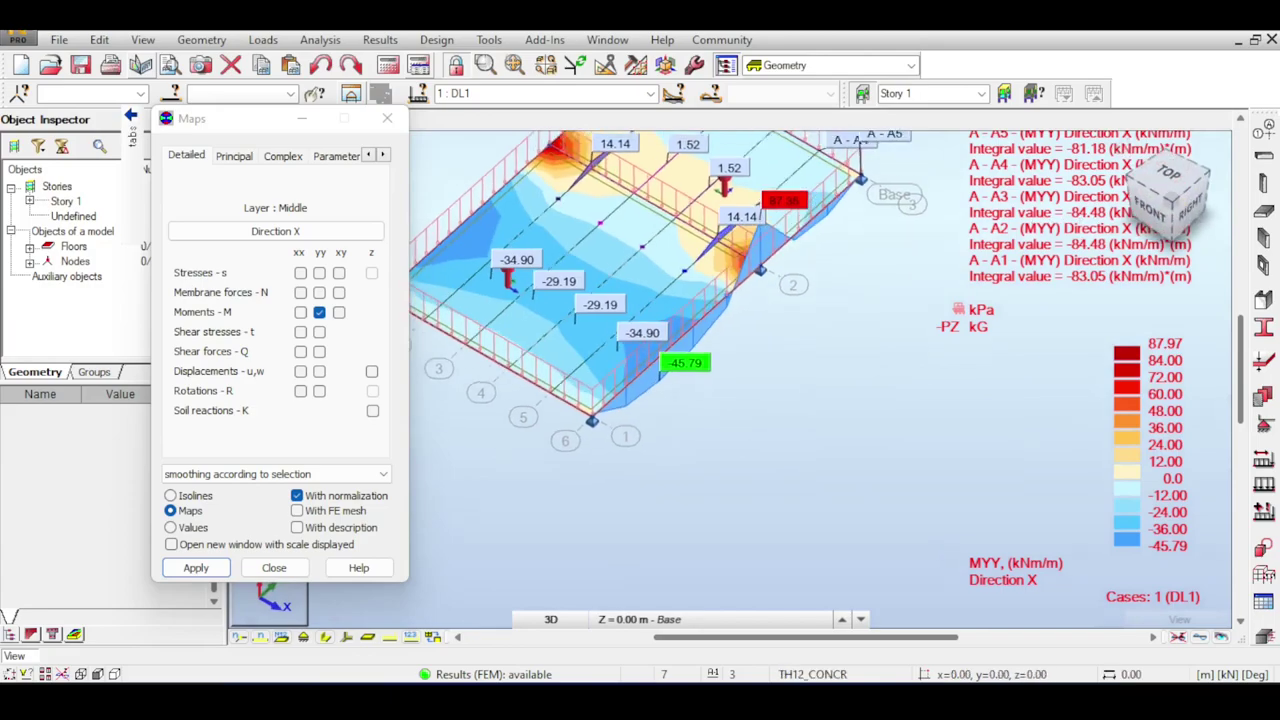
pyautogui.click(387, 119)
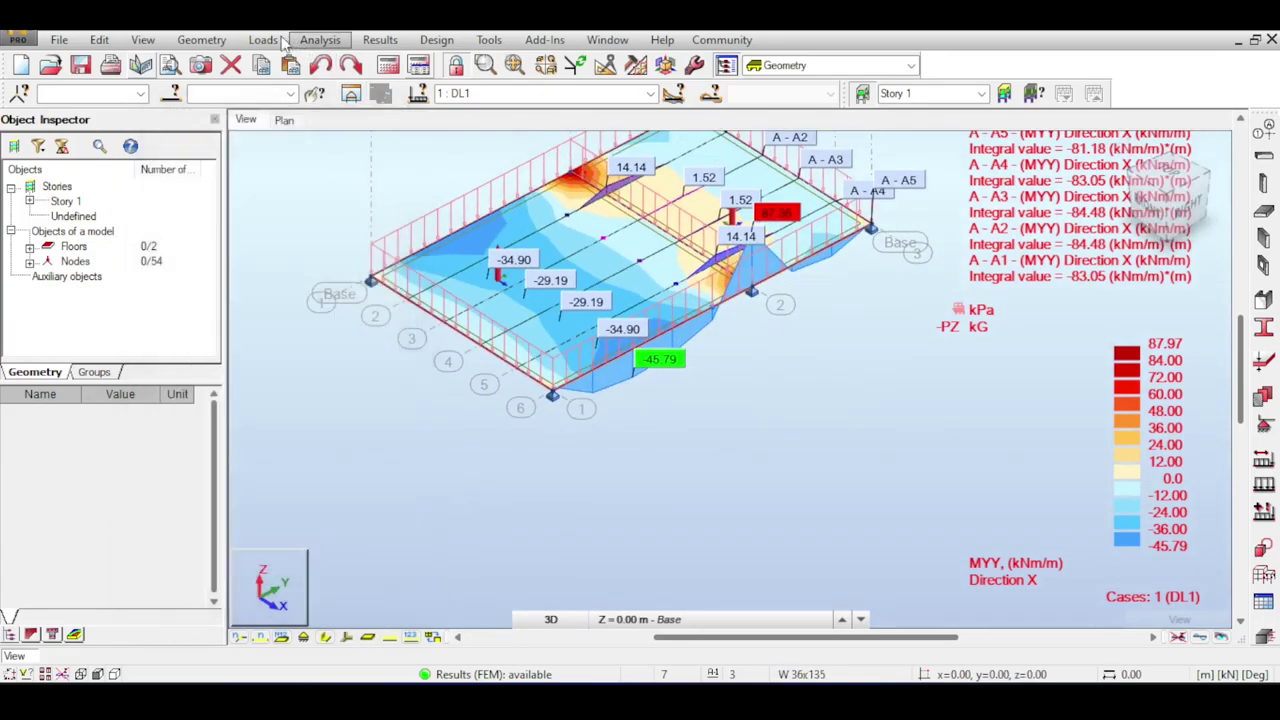
# Examine the yy moment along cut A - A5 in the cut diagram analysis and exit the analysis.
pyautogui.click(263, 40)
pyautogui.moveTo(382, 42)
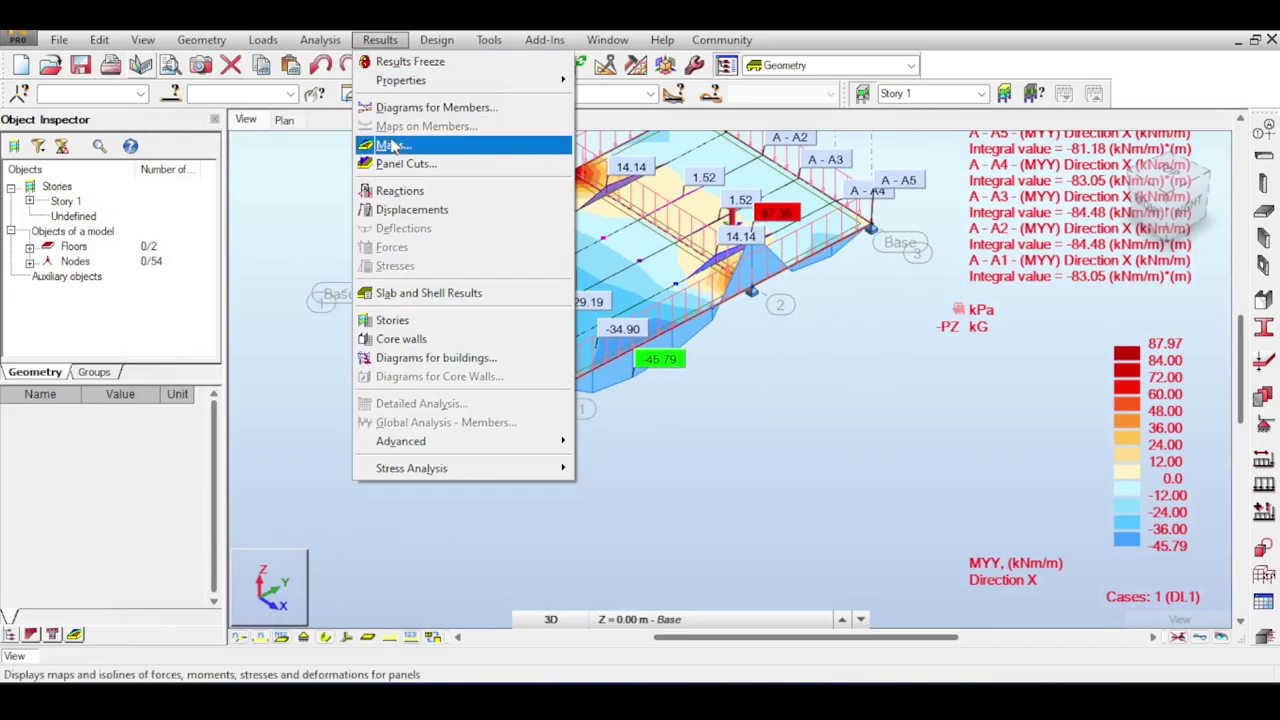
pyautogui.click(405, 163)
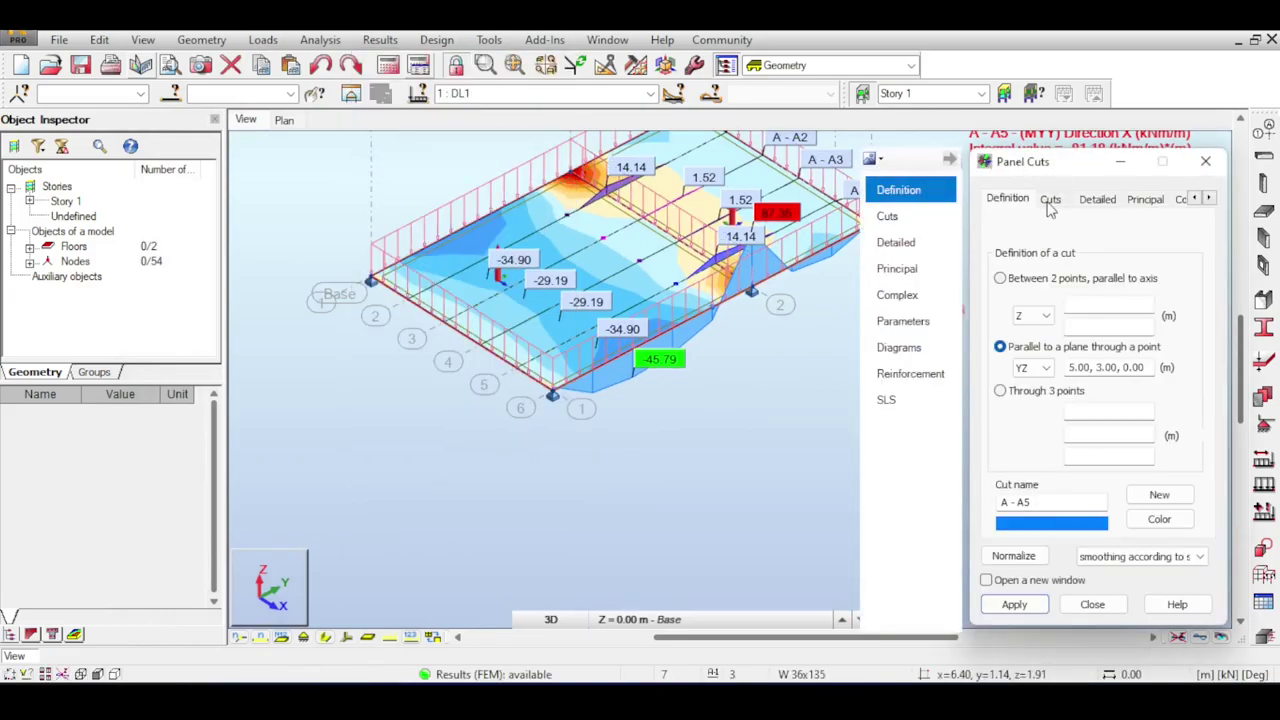
pyautogui.click(1050, 199)
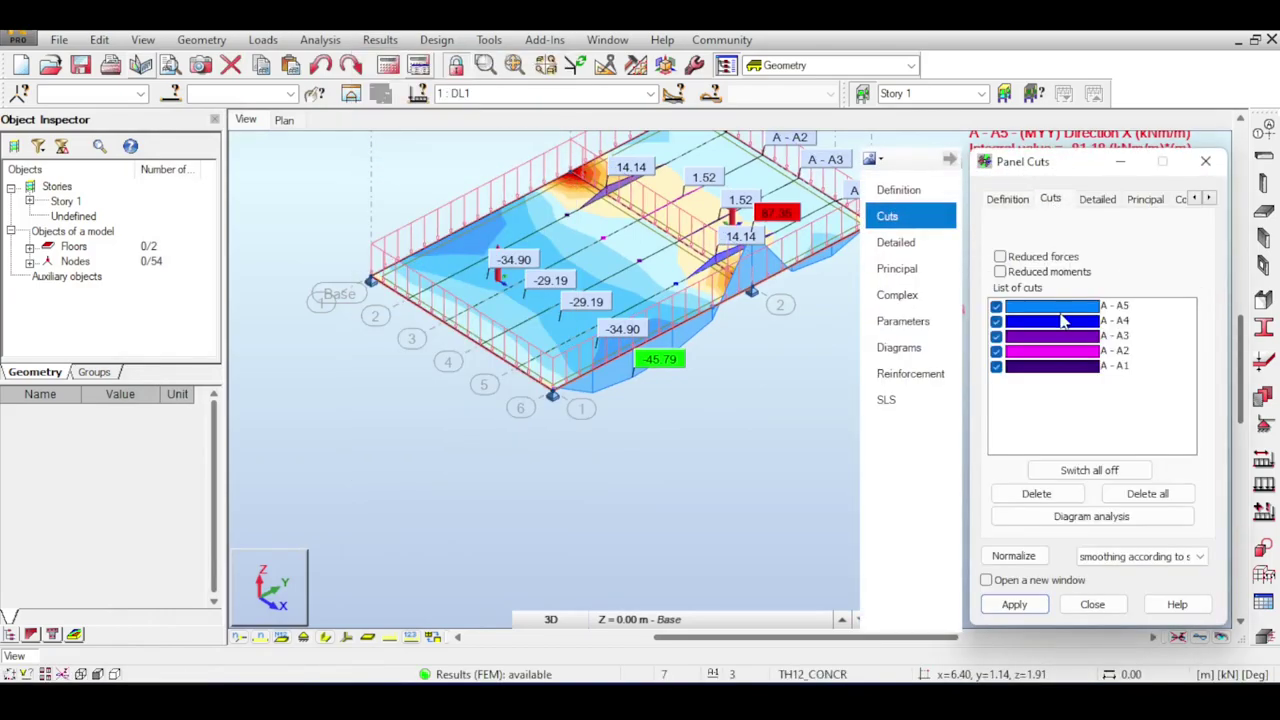
pyautogui.click(1070, 310)
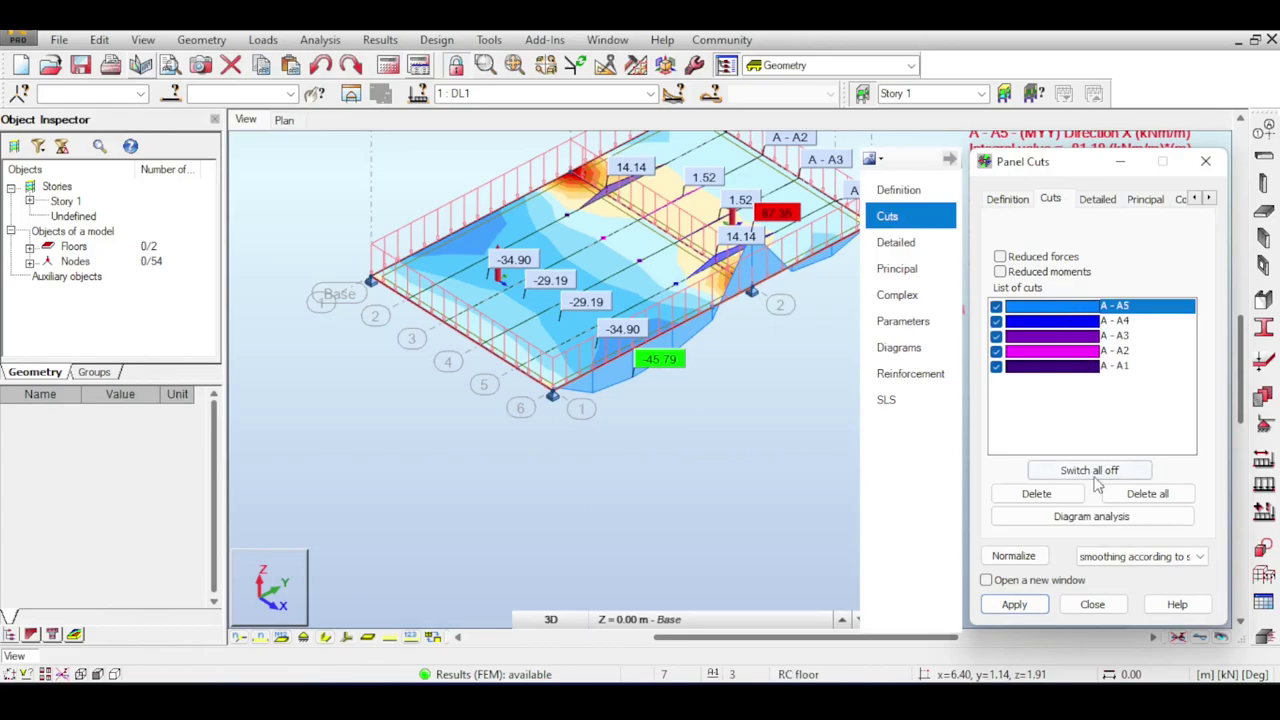
pyautogui.click(1088, 516)
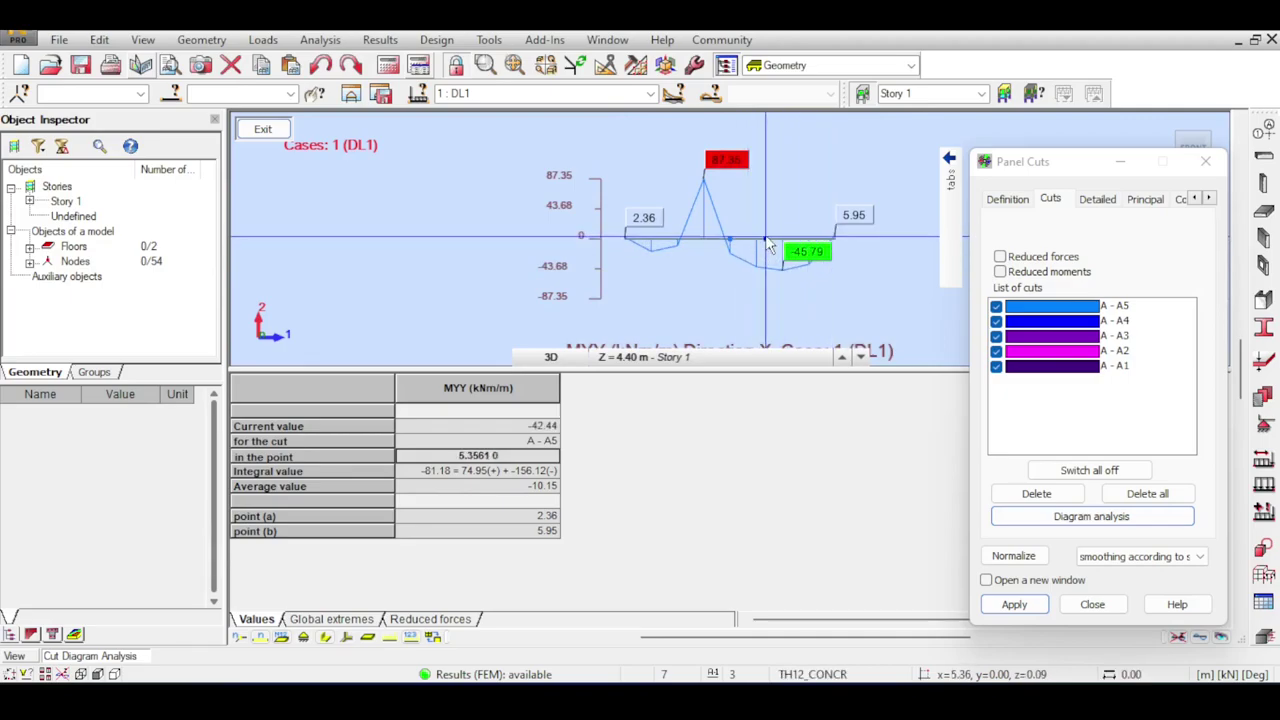
pyautogui.click(265, 137)
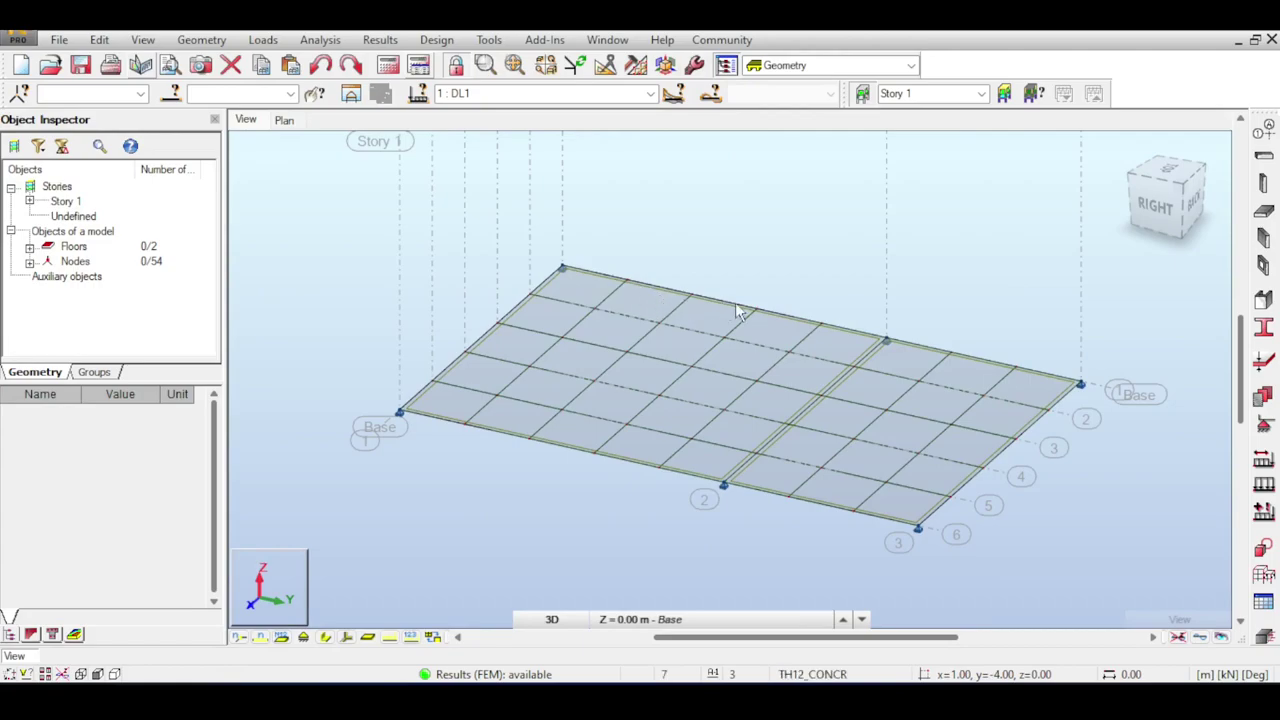
pyautogui.moveTo(411, 227); pyautogui.dragTo(1220, 610)
pyautogui.click(659, 509)
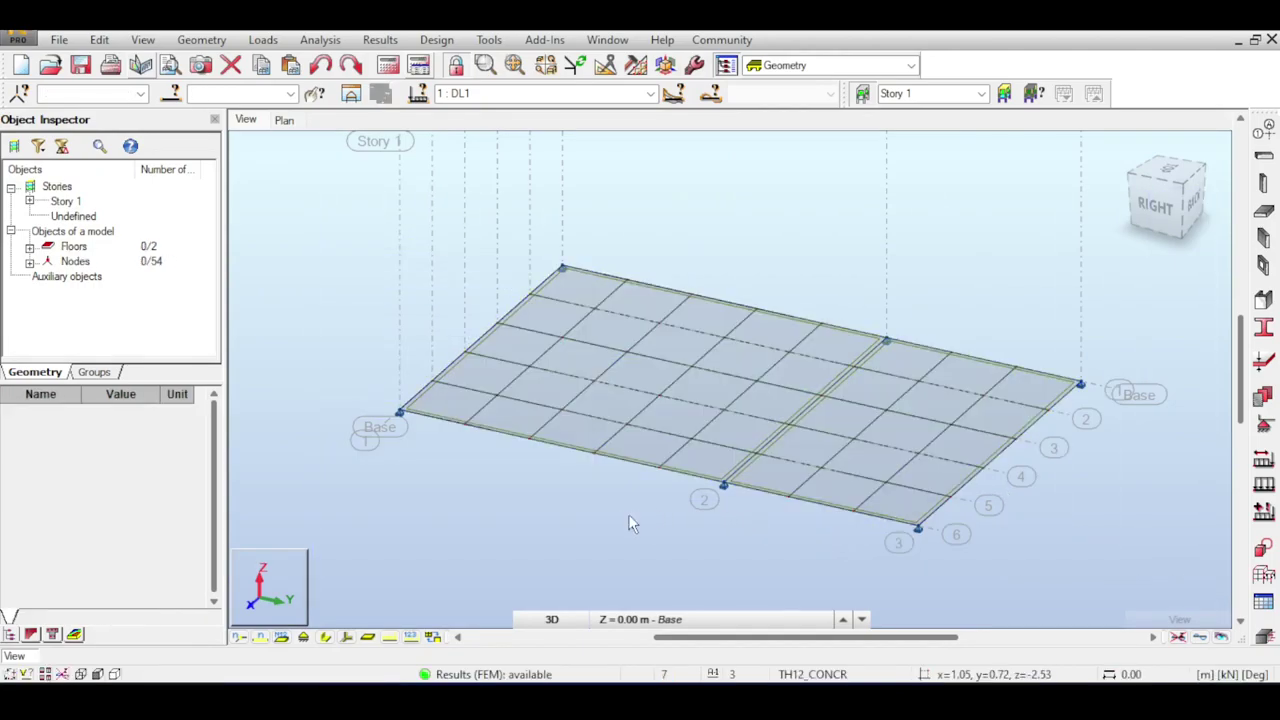
pyautogui.moveTo(334, 177); pyautogui.dragTo(1143, 612)
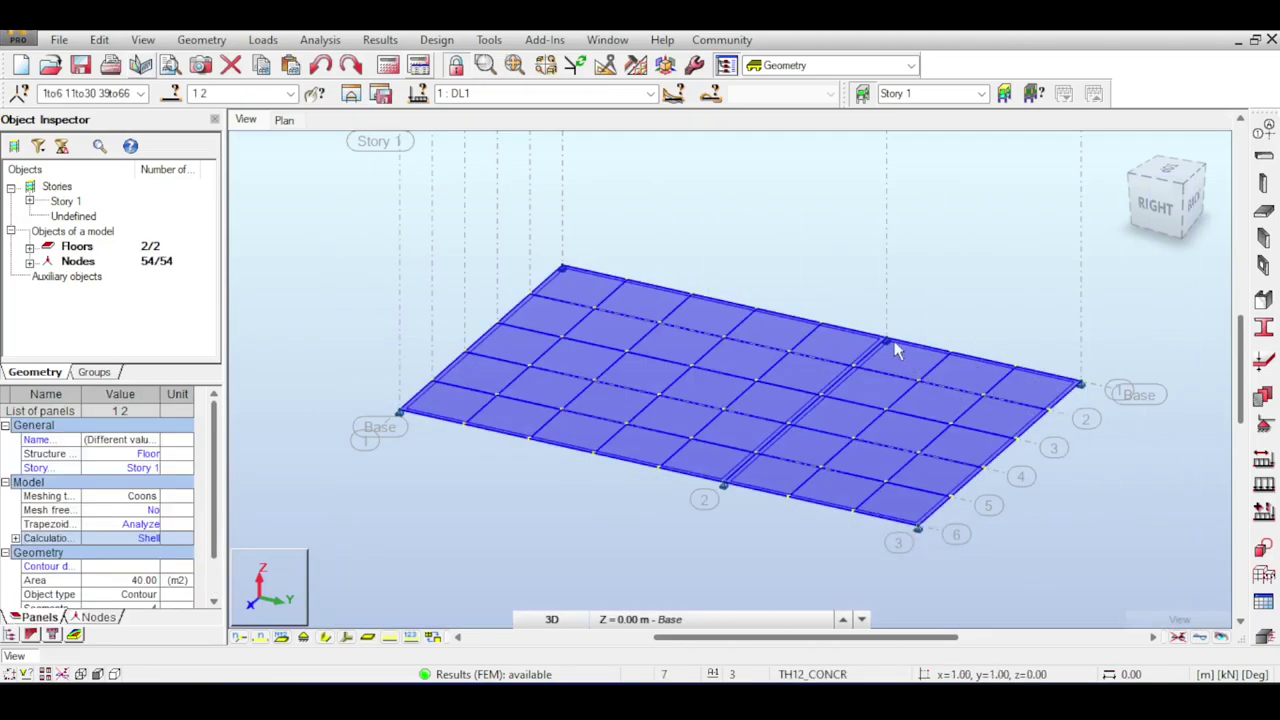
pyautogui.click(868, 294)
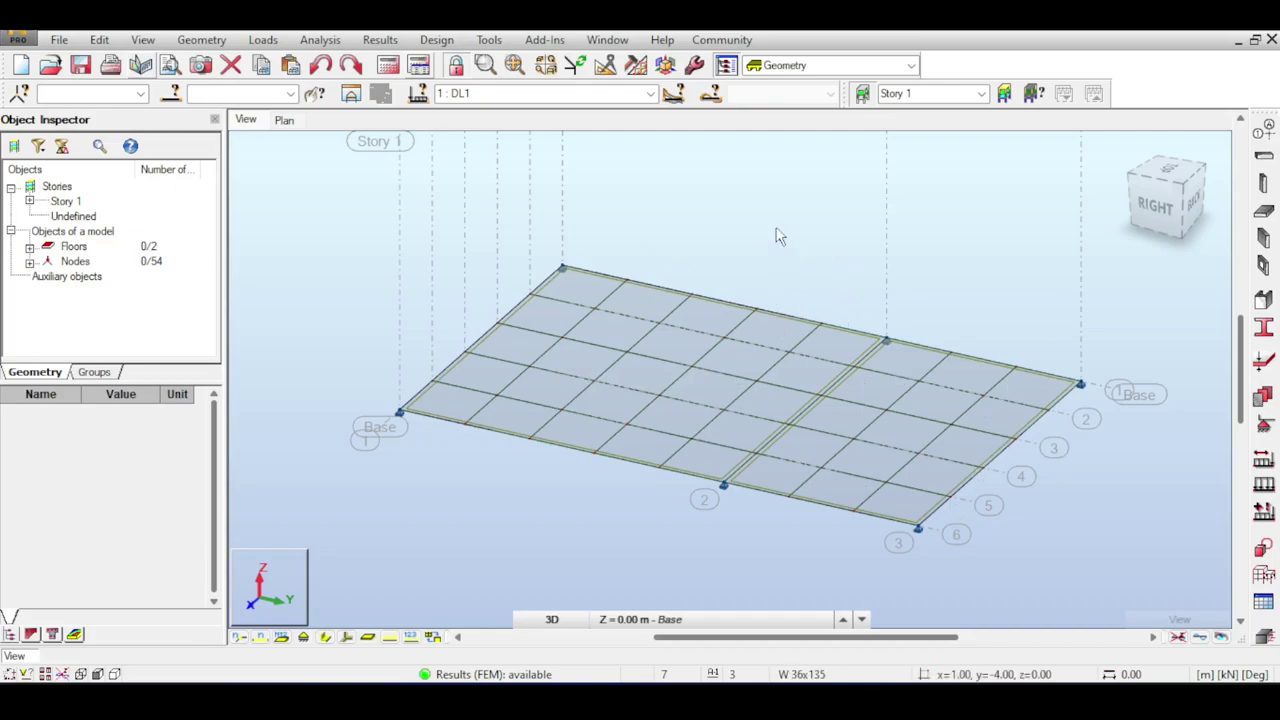
# Set the default meshing parameters for all panels to Fine in the job preferences and recalculate the model.
pyautogui.click(696, 66)
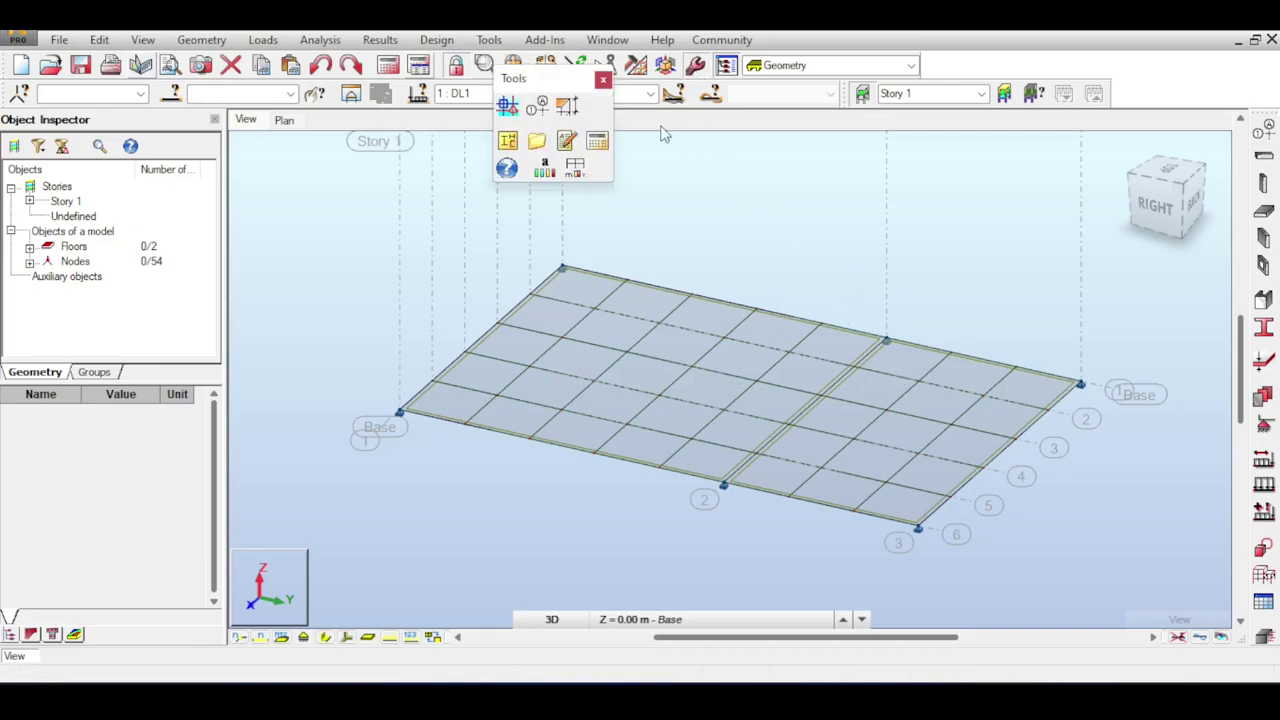
pyautogui.click(576, 170)
pyautogui.click(411, 404)
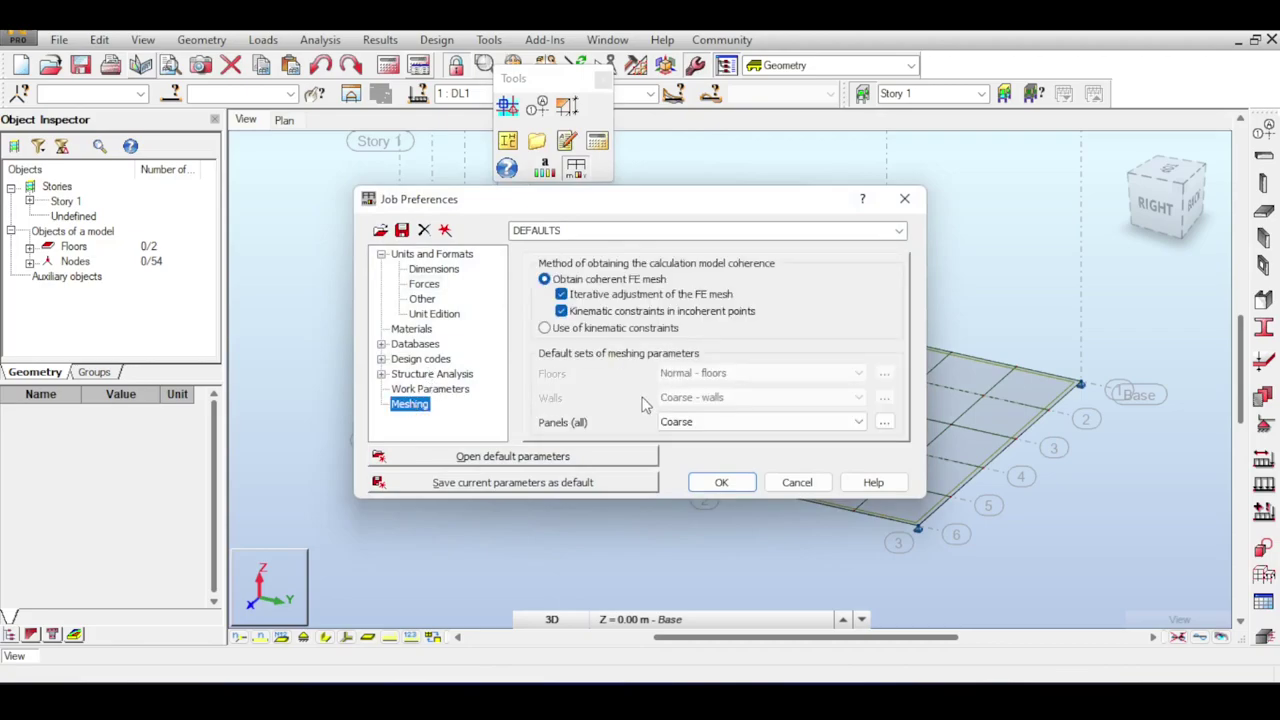
pyautogui.click(760, 421)
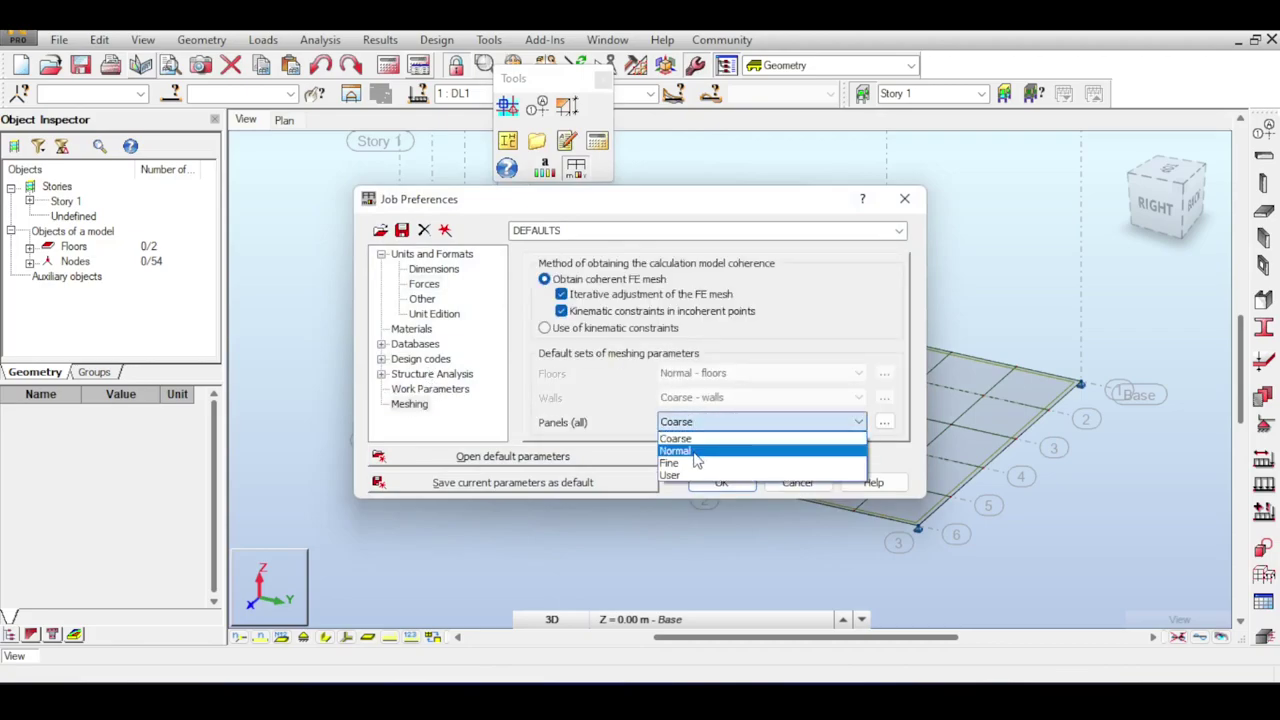
pyautogui.click(712, 461)
pyautogui.click(720, 481)
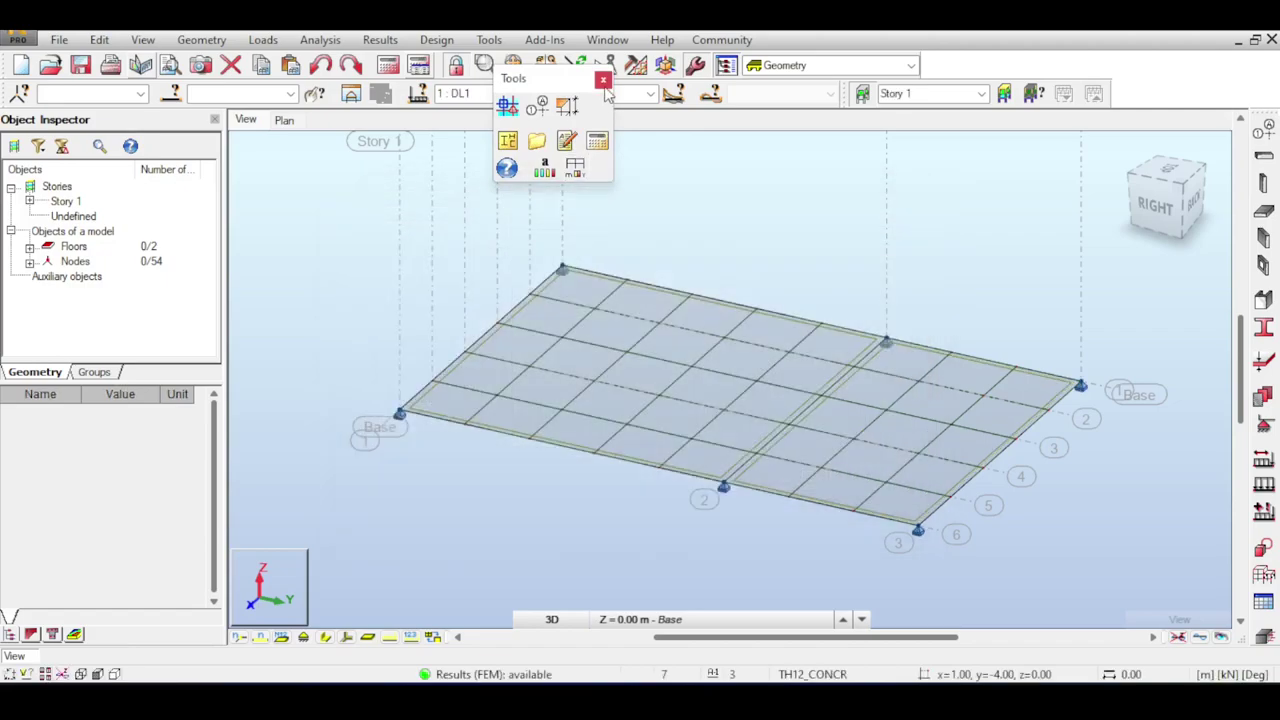
pyautogui.click(604, 79)
pyautogui.click(418, 65)
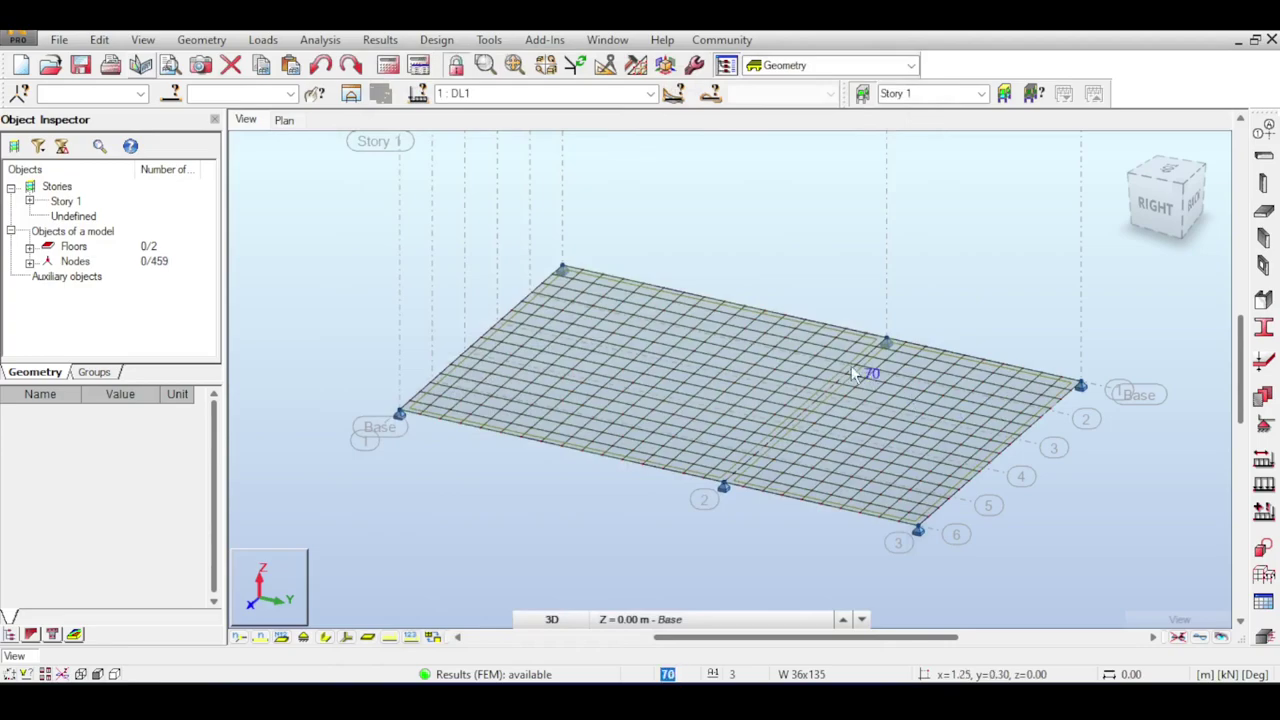
# Set the default meshing parameters for all panels to Coarse in the job preferences.
pyautogui.click(380, 40)
pyautogui.click(395, 143)
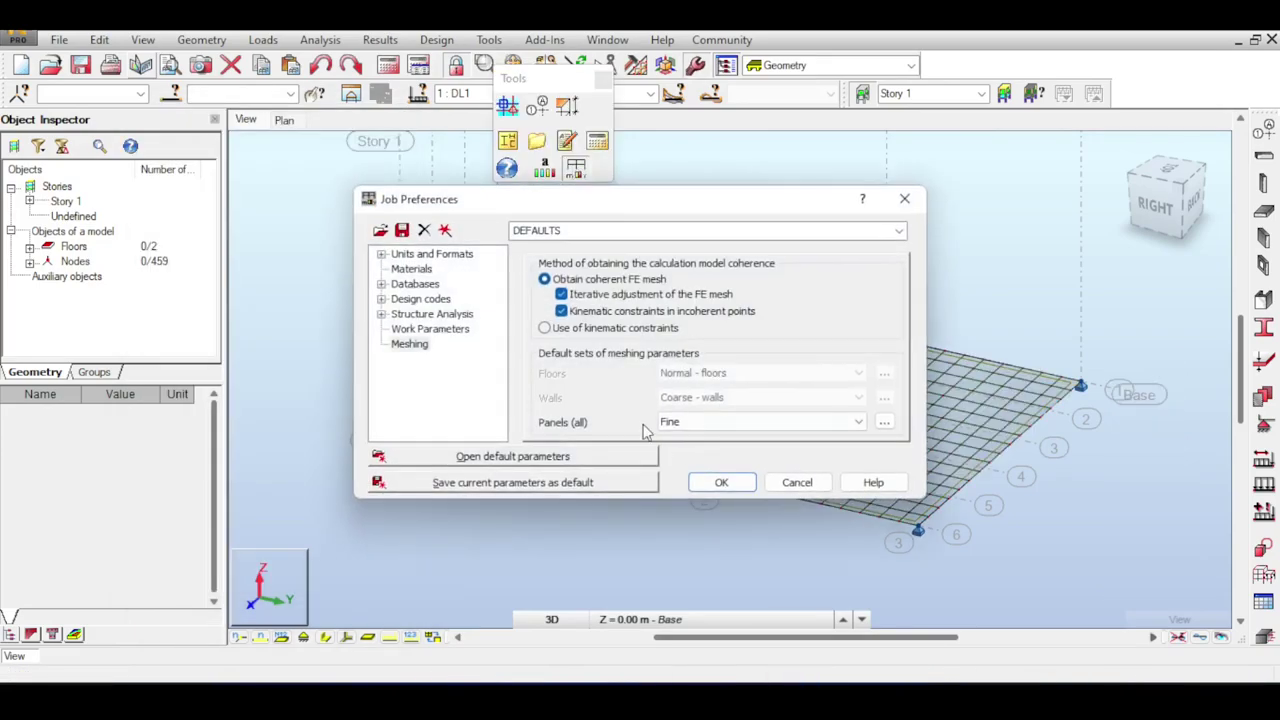
pyautogui.click(670, 422)
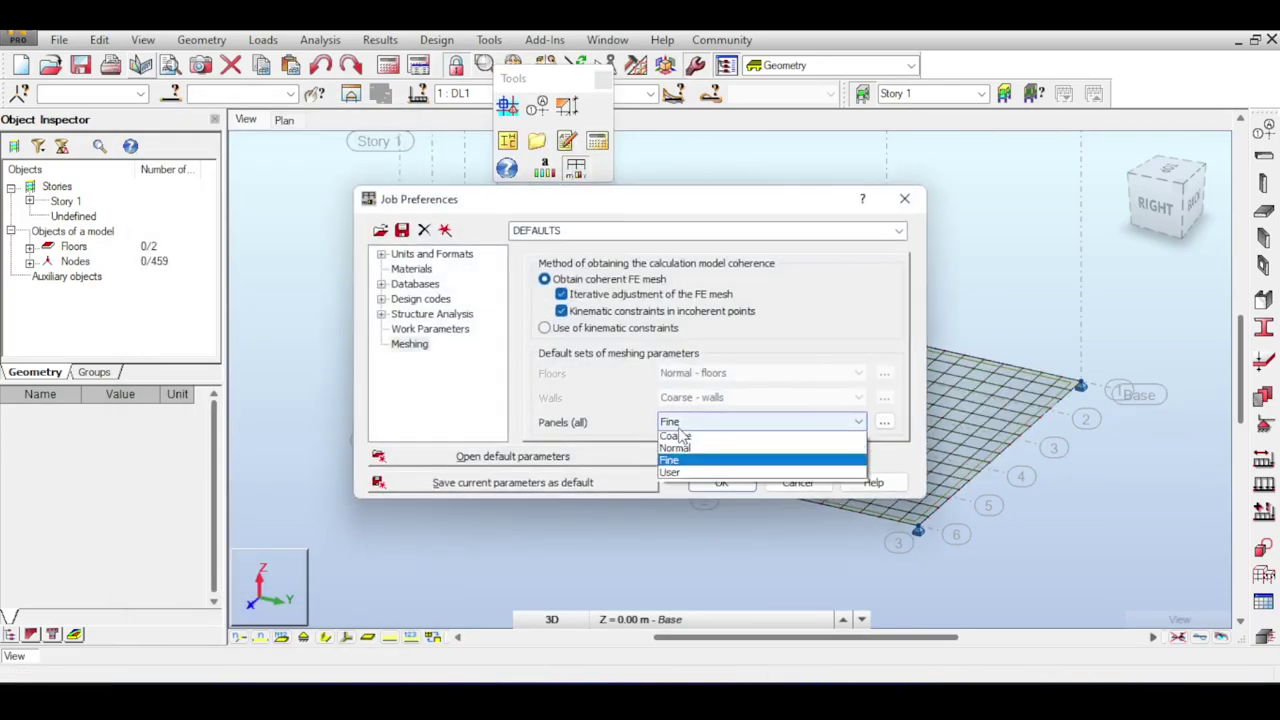
pyautogui.click(680, 438)
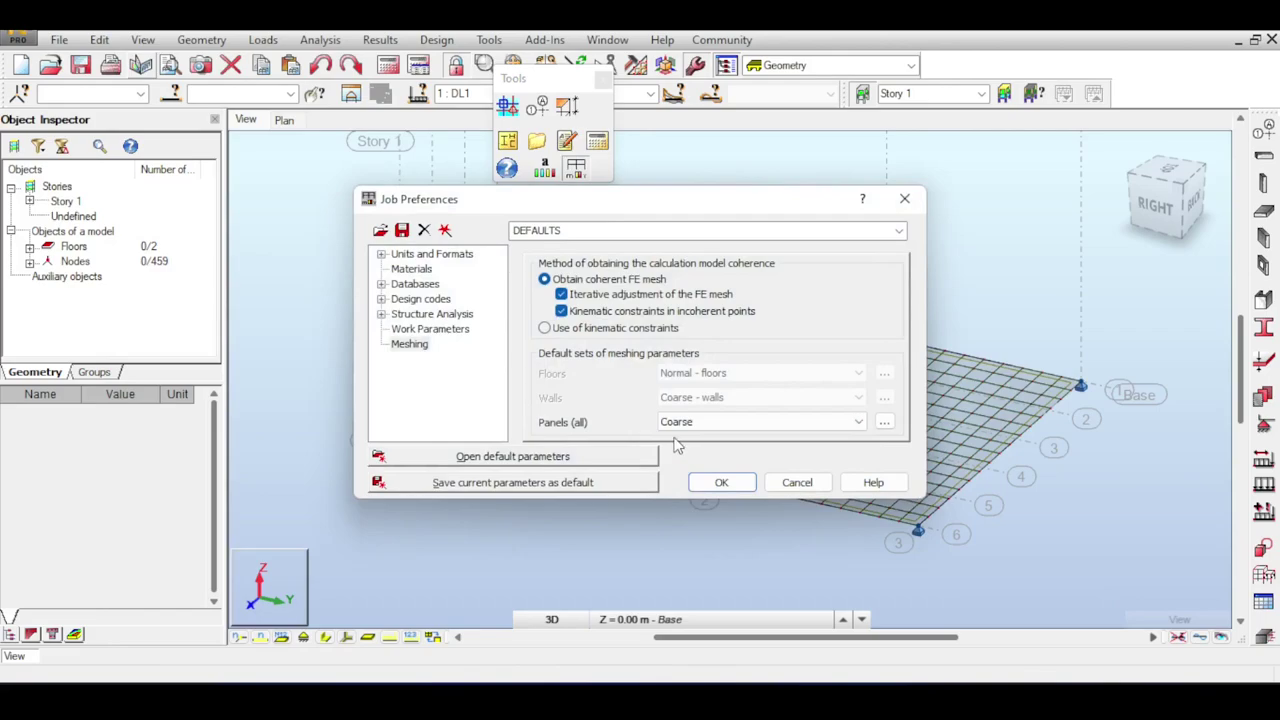
# Set the Coarse panel mesh's surface finite elements to 3-node triangles in the advanced meshing options and recalculate the model.
pyautogui.click(884, 422)
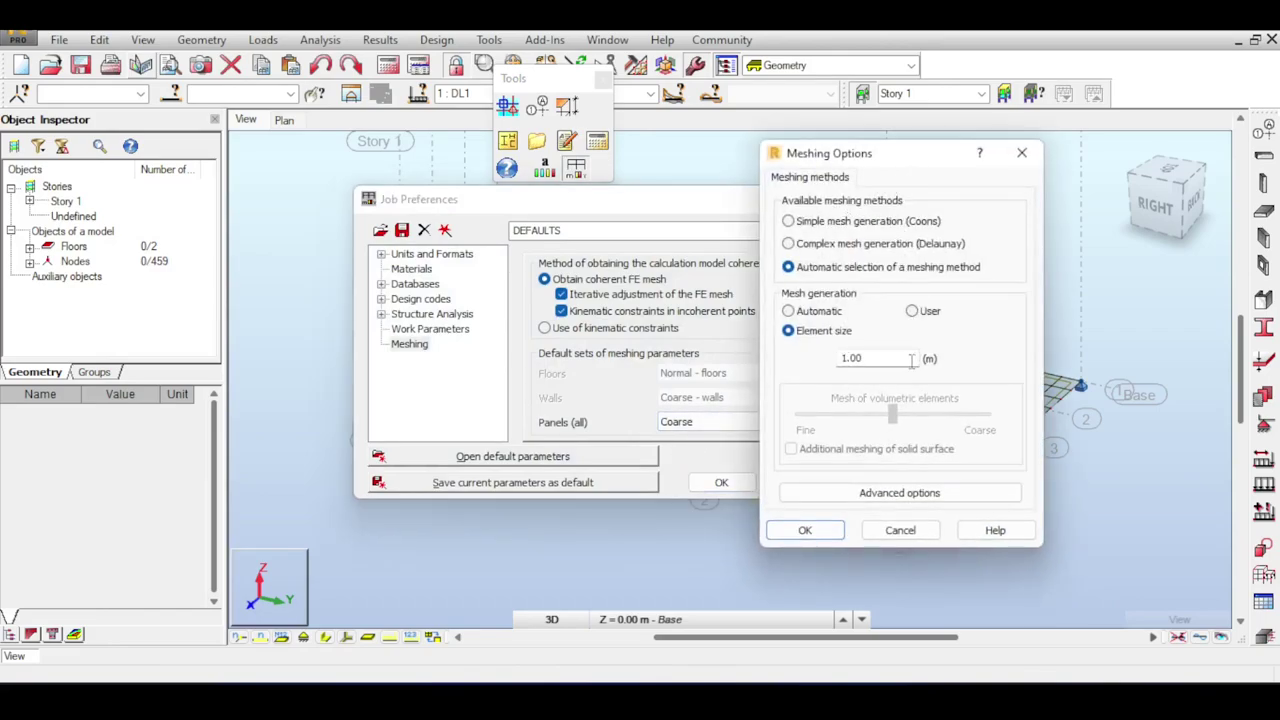
pyautogui.click(900, 491)
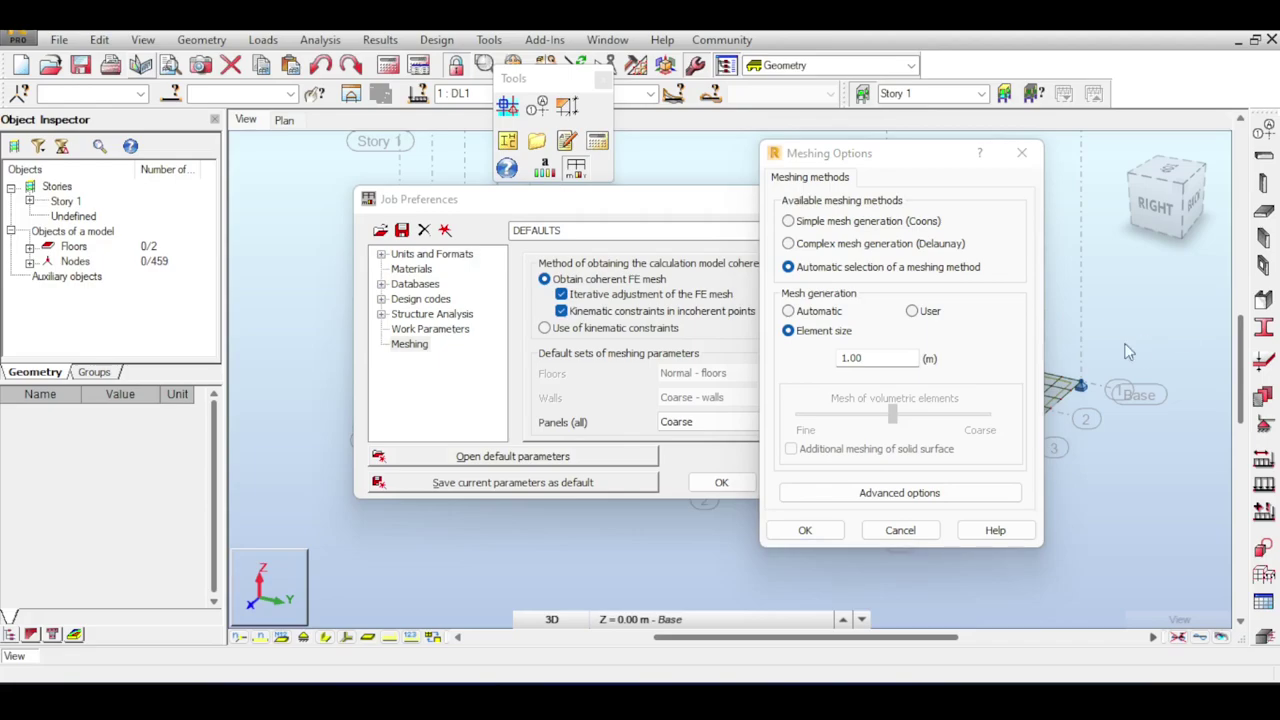
pyautogui.click(876, 490)
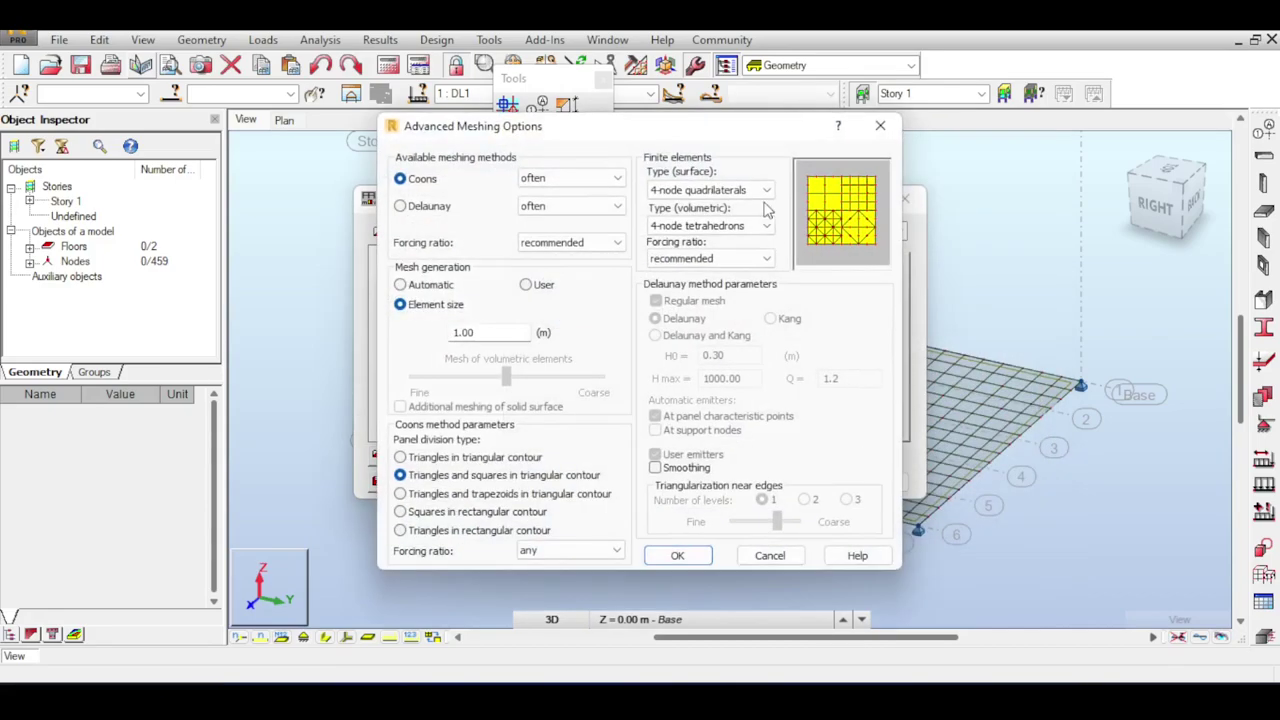
pyautogui.moveTo(741, 141); pyautogui.dragTo(707, 85)
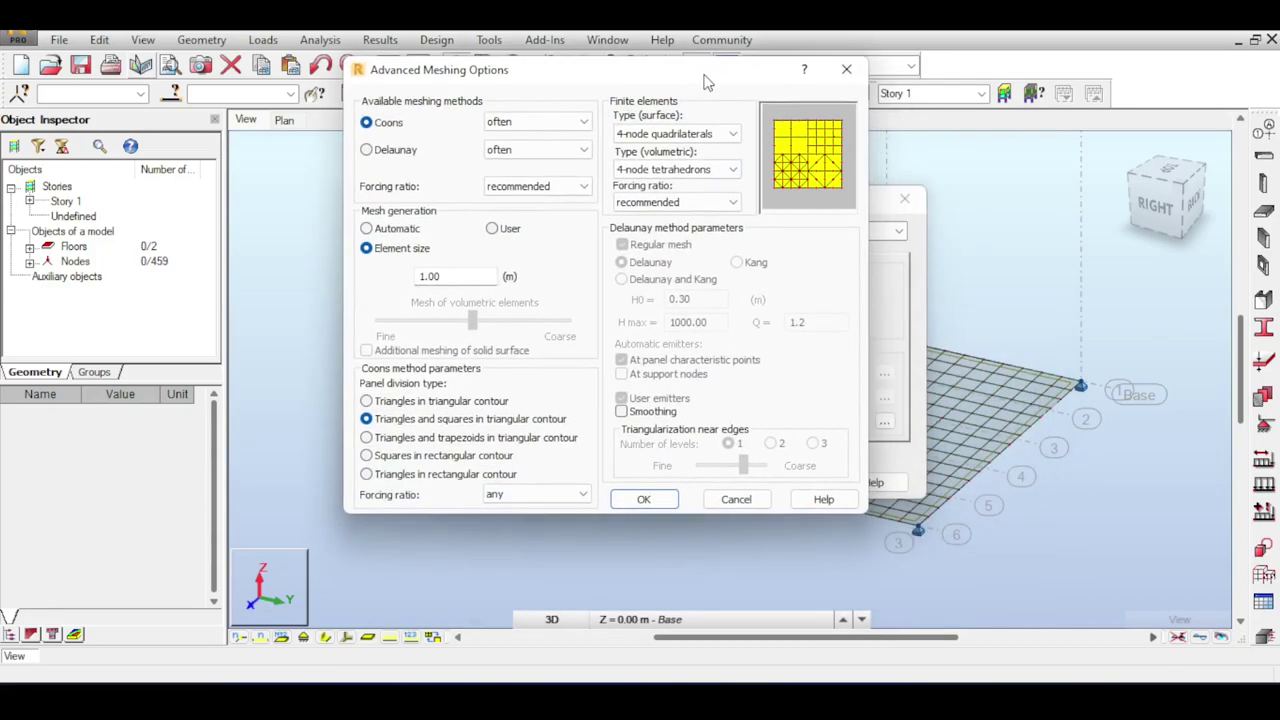
pyautogui.click(651, 134)
pyautogui.click(655, 150)
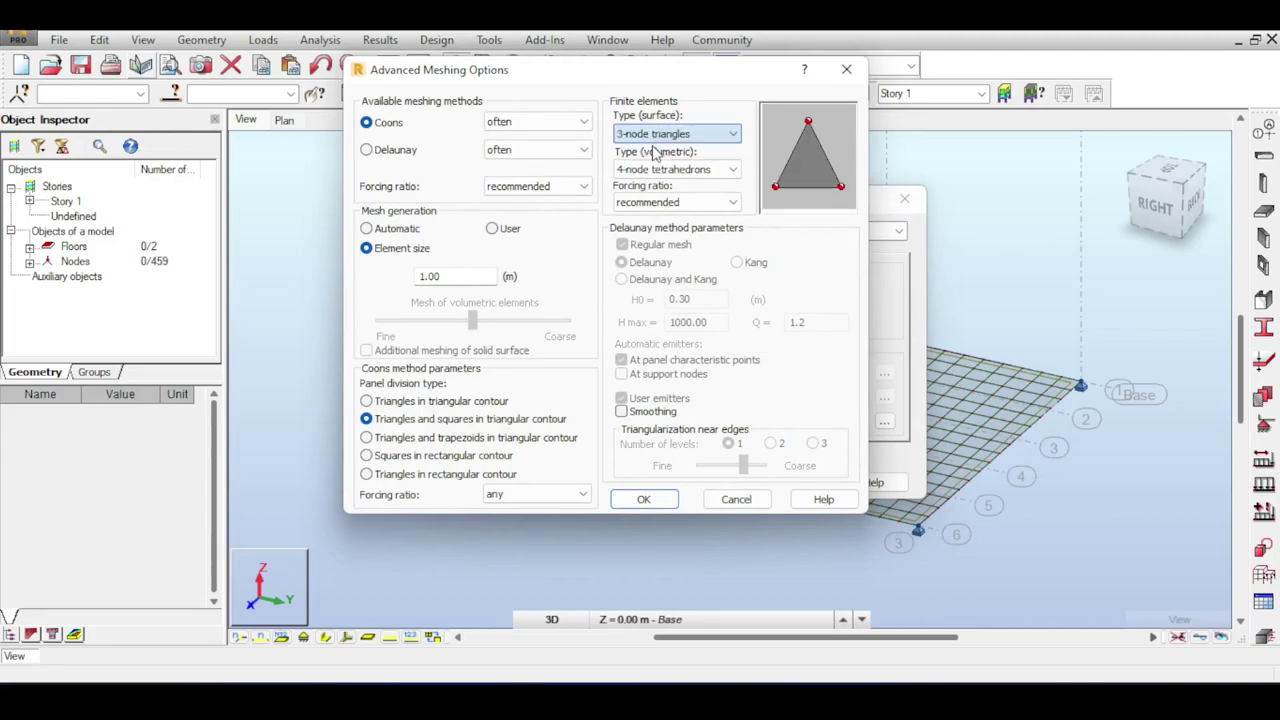
pyautogui.click(641, 499)
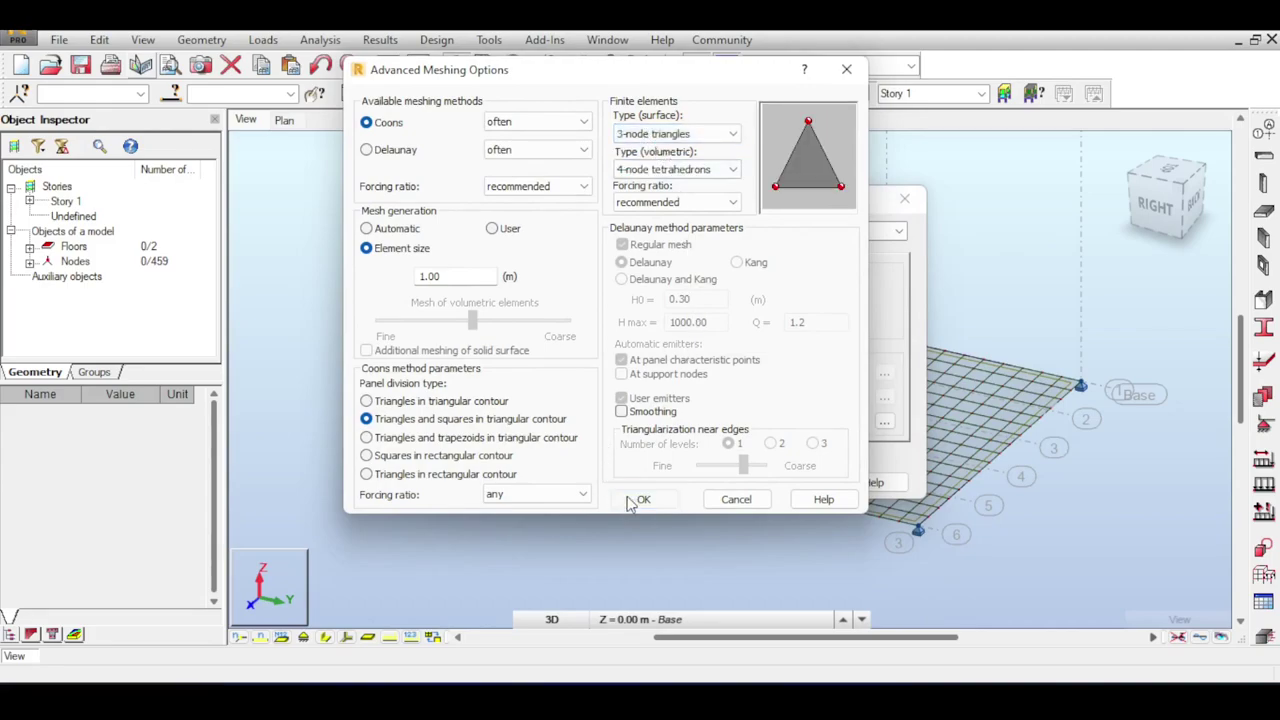
pyautogui.click(721, 482)
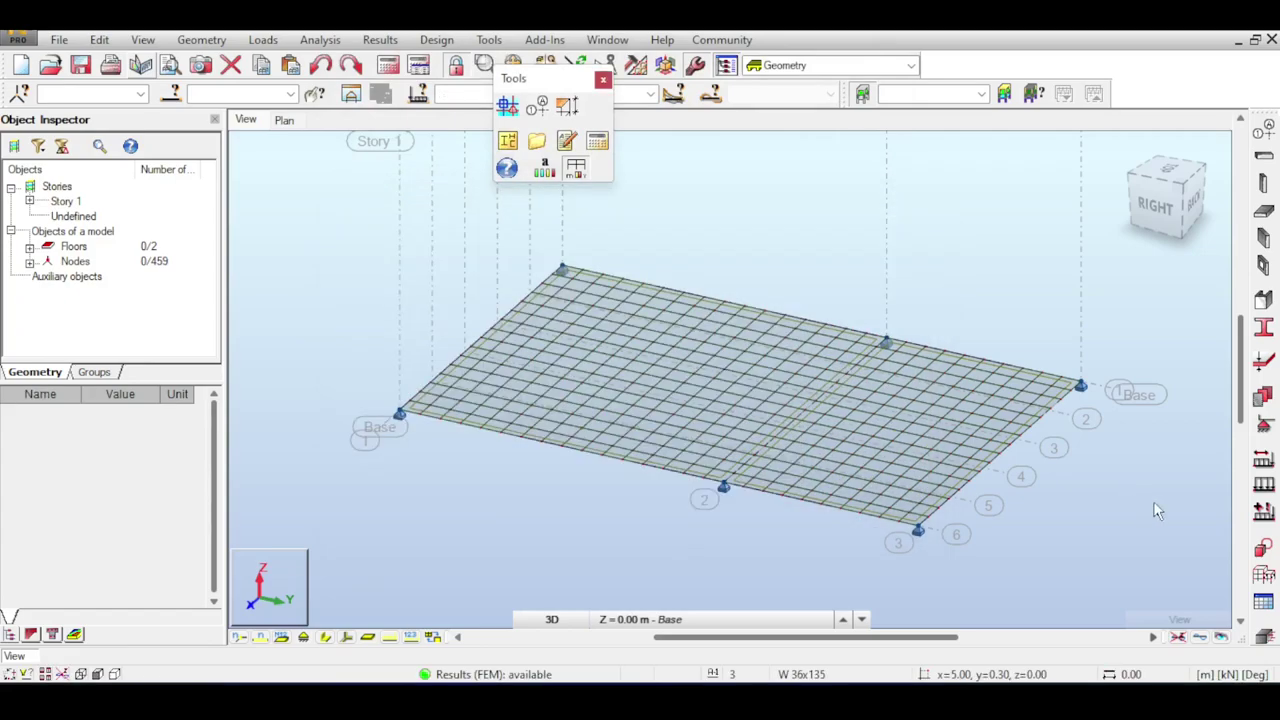
pyautogui.click(387, 66)
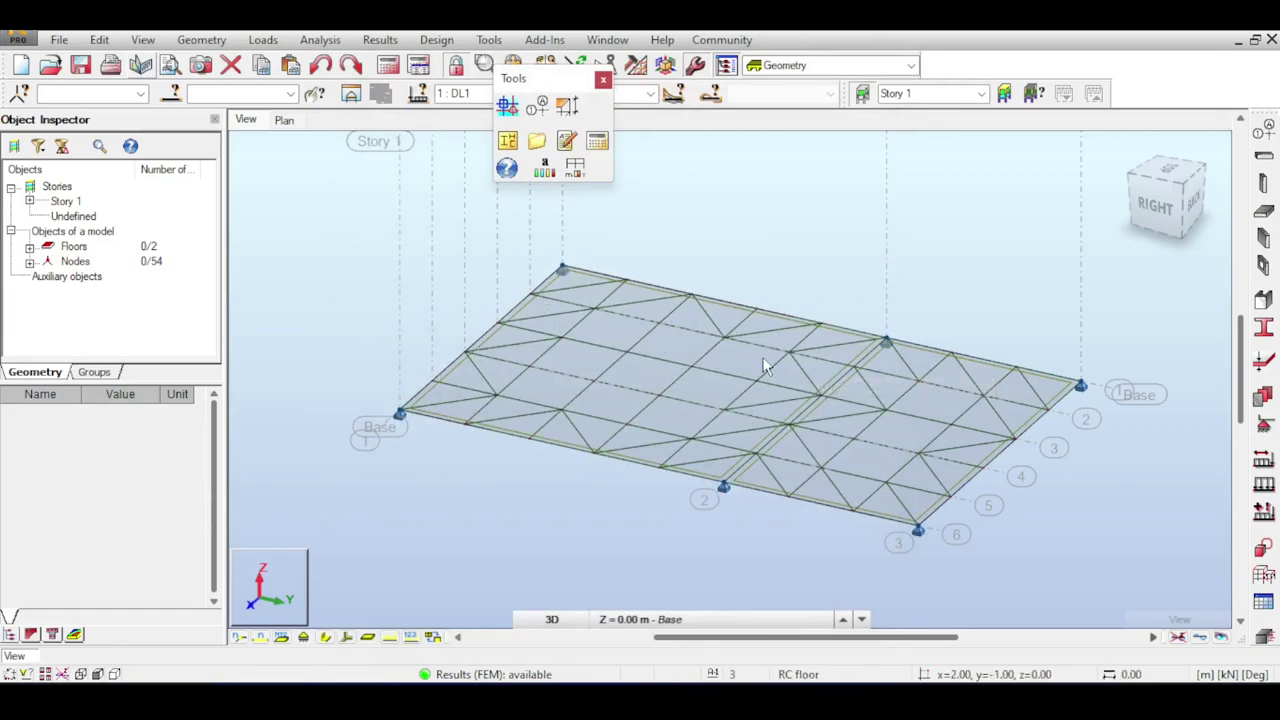
pyautogui.click(603, 79)
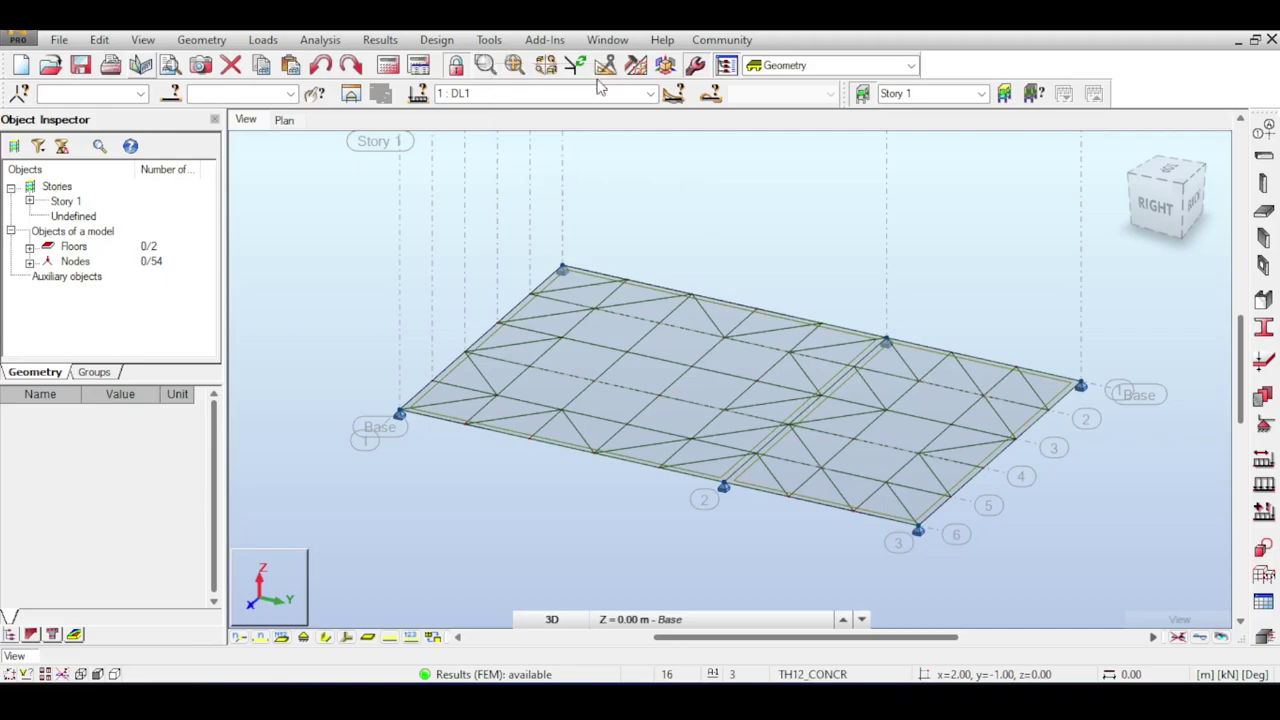
# Examine the xx moment map of the triangular-meshed slab in automatic direction, and turn the map display off.
pyautogui.click(320, 40)
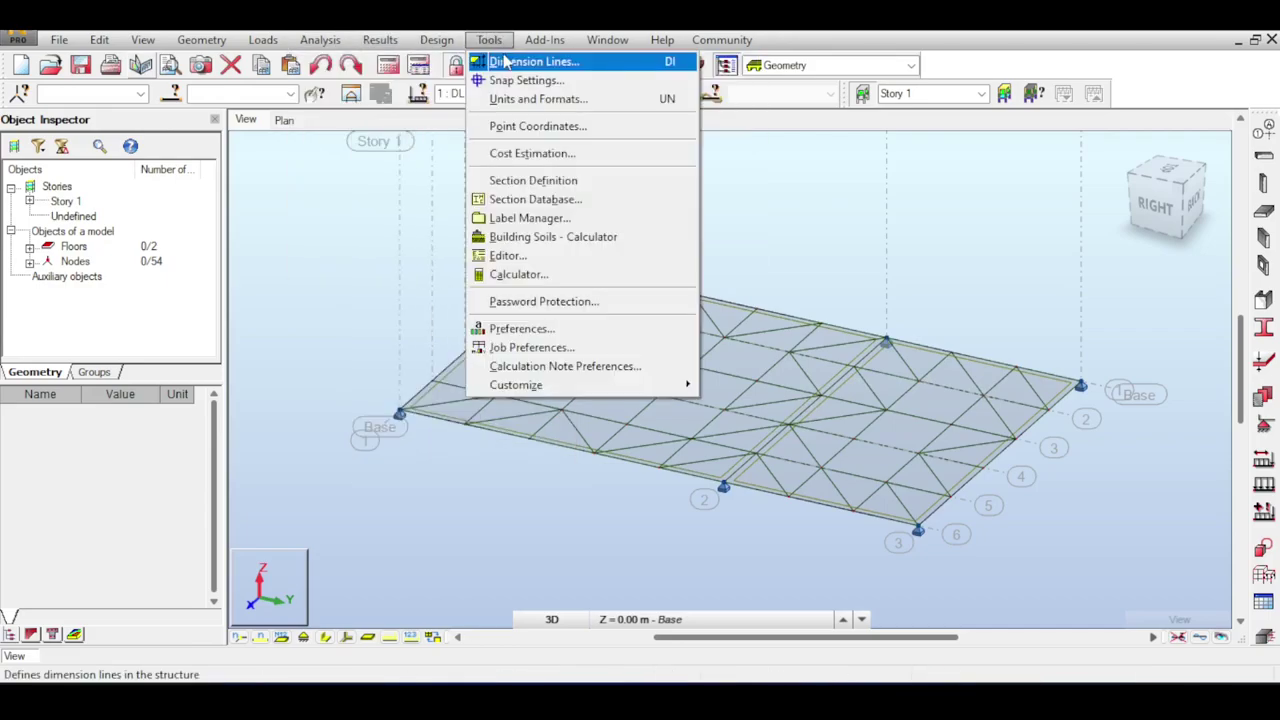
pyautogui.click(386, 143)
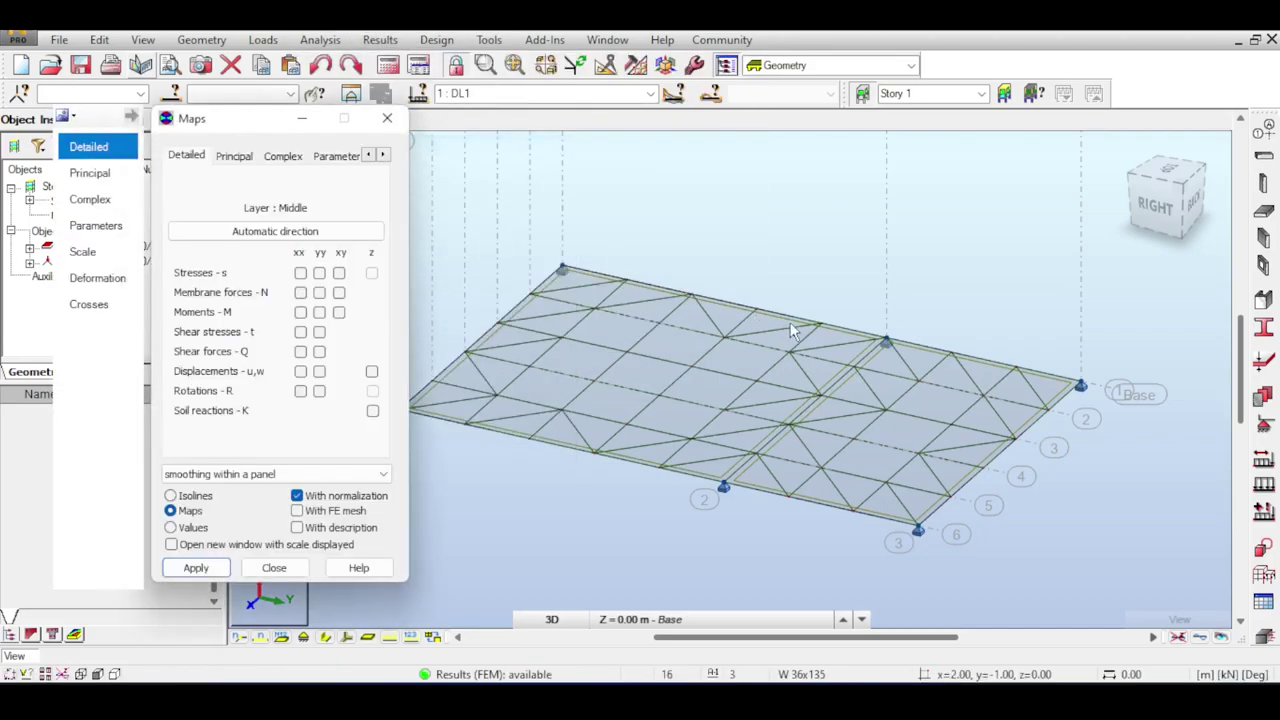
pyautogui.click(300, 312)
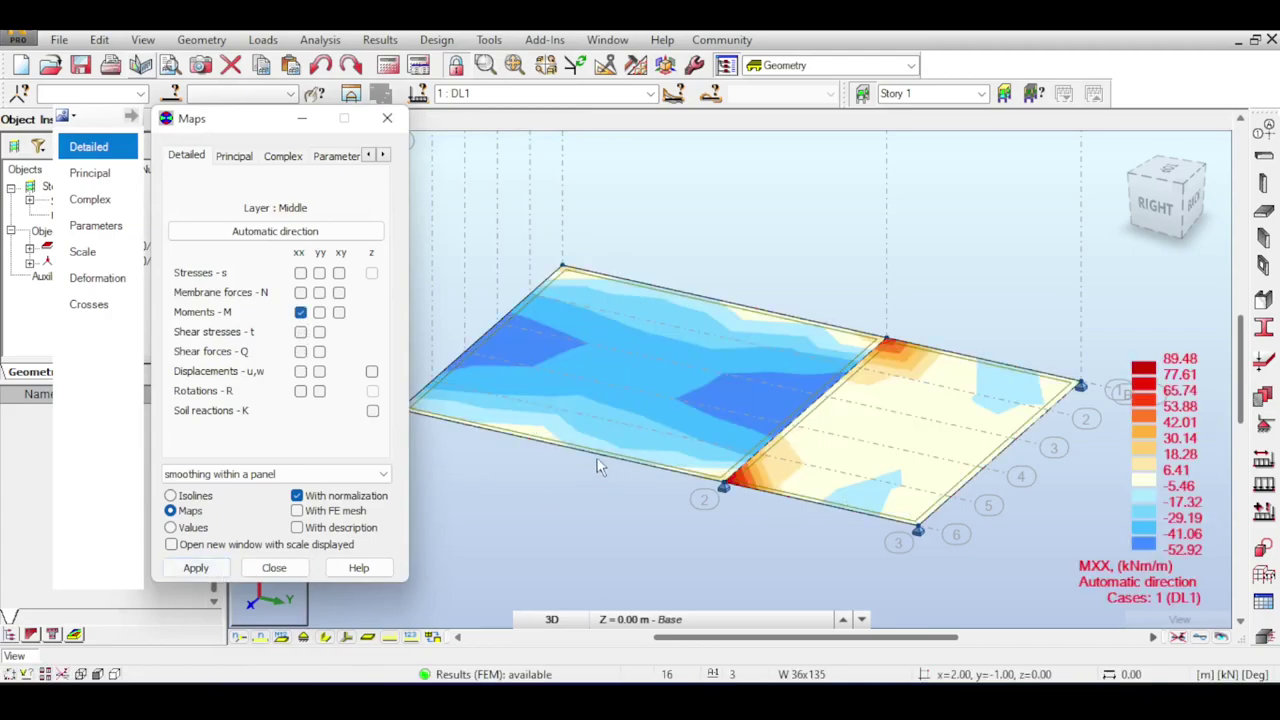
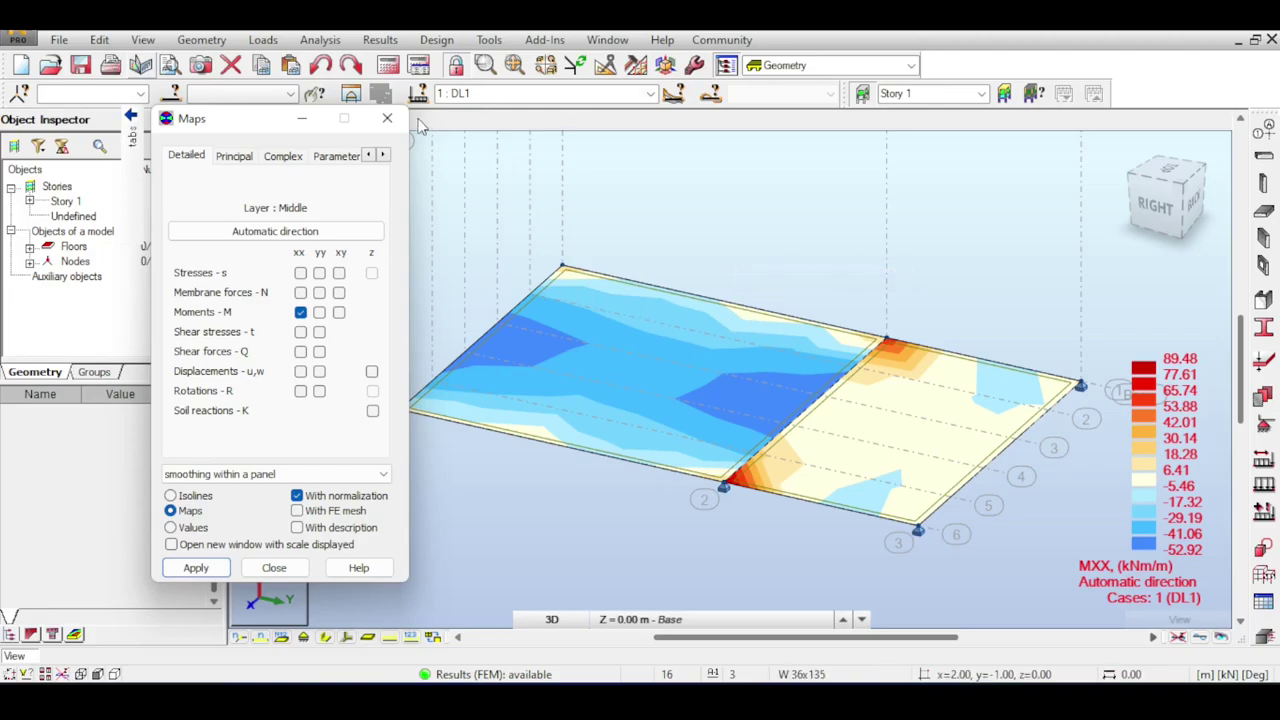
pyautogui.click(388, 120)
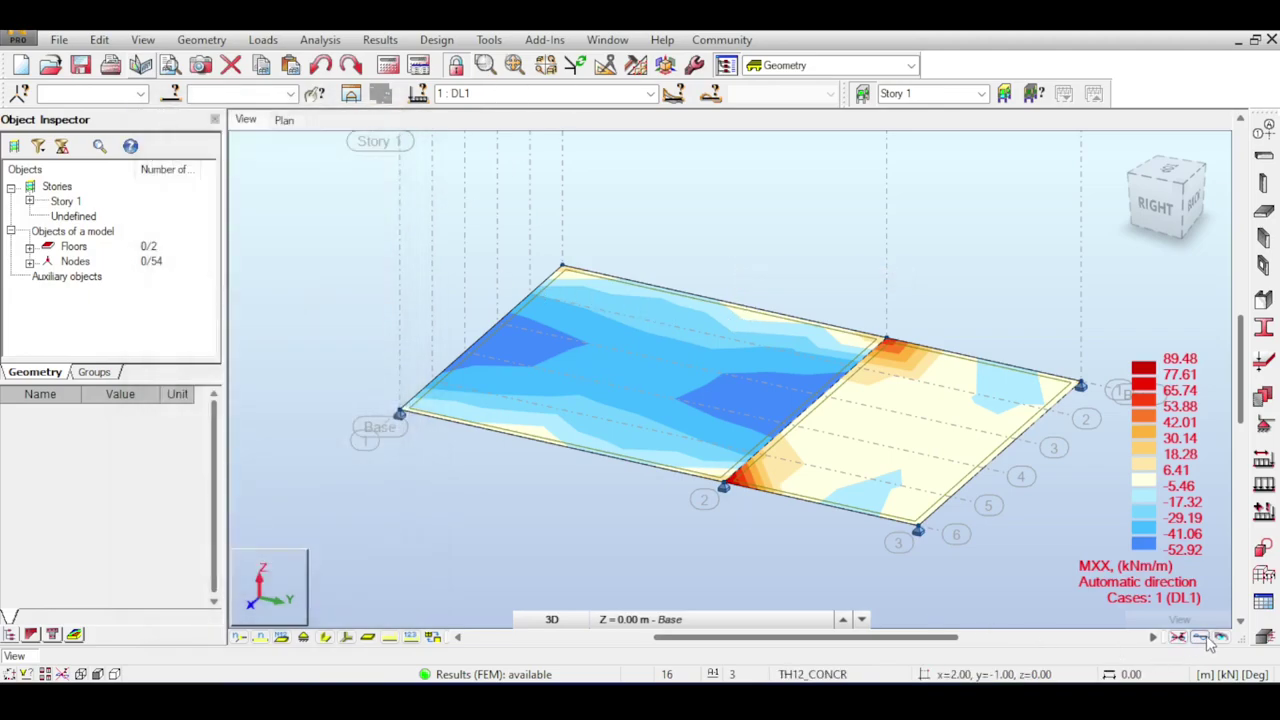
pyautogui.click(1178, 637)
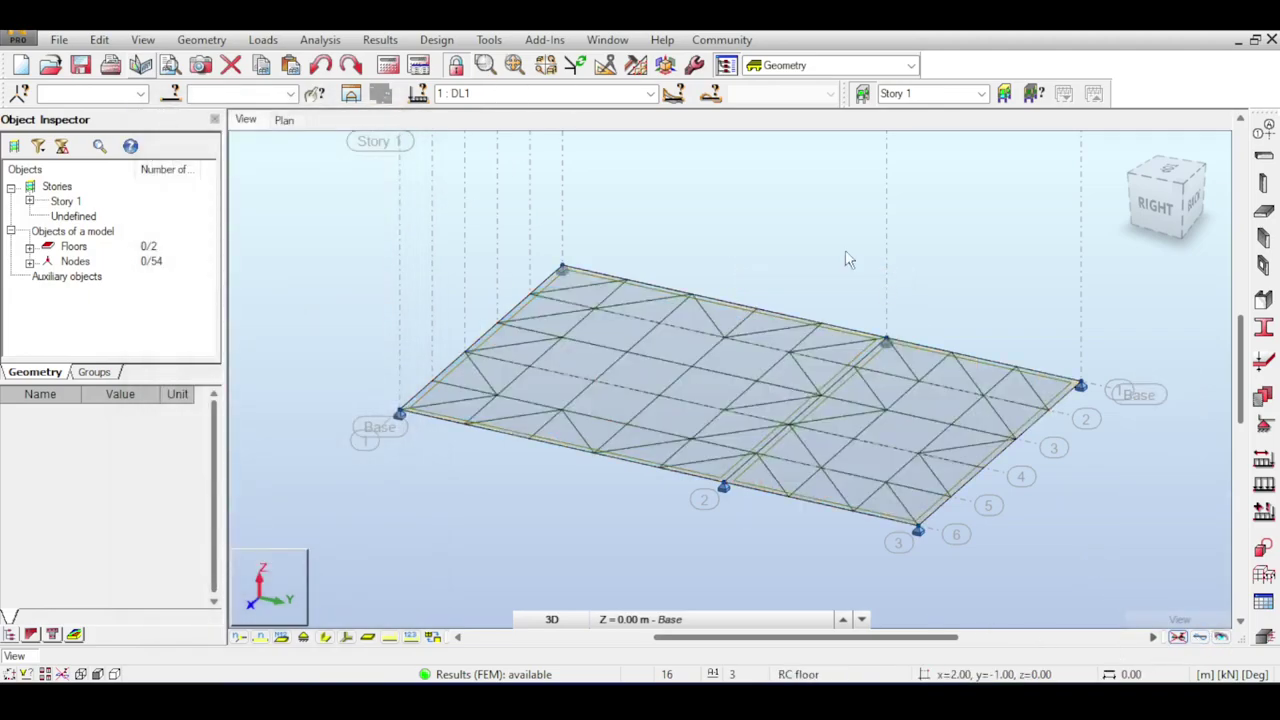
# Set the Coarse panel mesh to 4-node quadrilaterals with triangles and squares in triangular contour division, and recalculate the model.
pyautogui.click(695, 65)
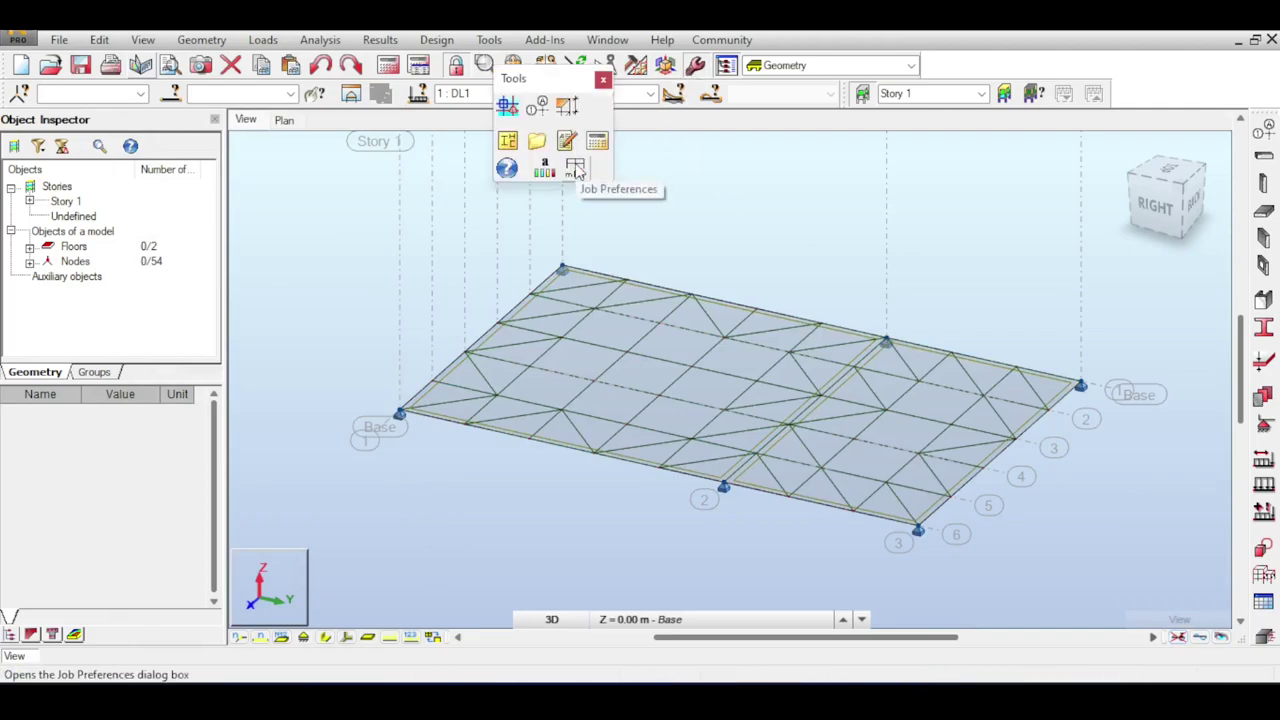
pyautogui.click(576, 170)
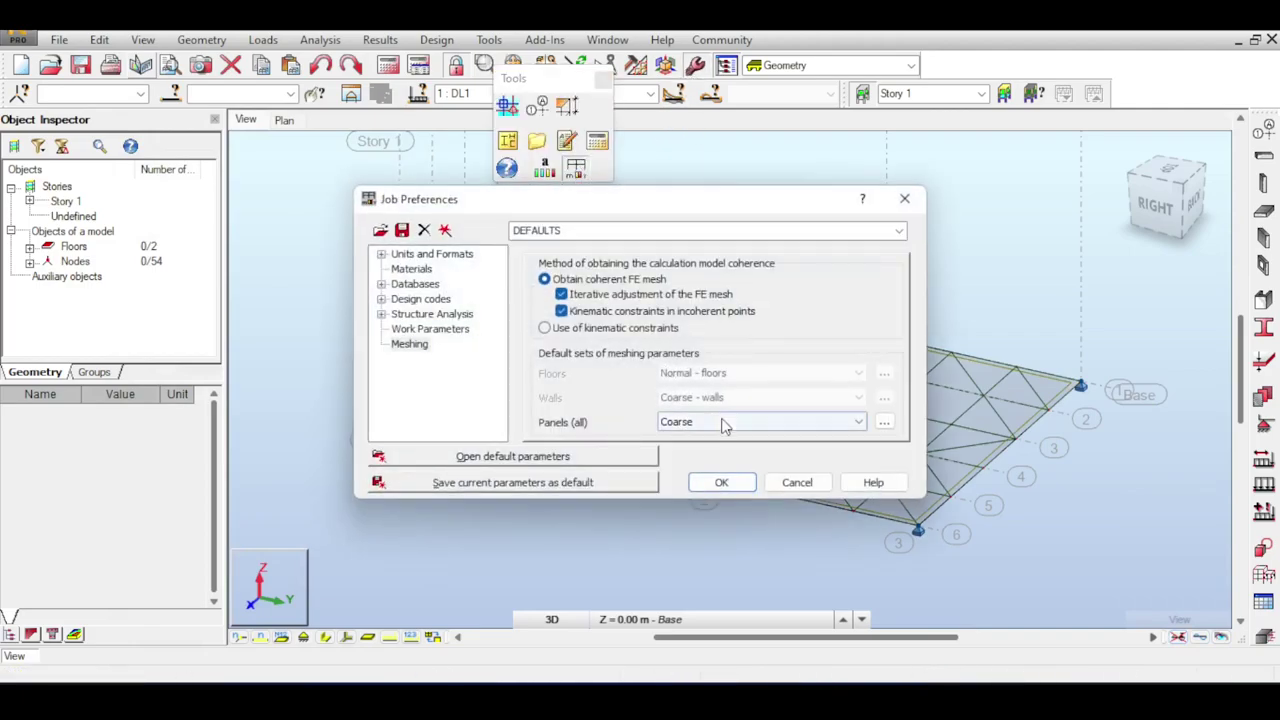
pyautogui.click(886, 422)
pyautogui.click(789, 244)
pyautogui.click(789, 267)
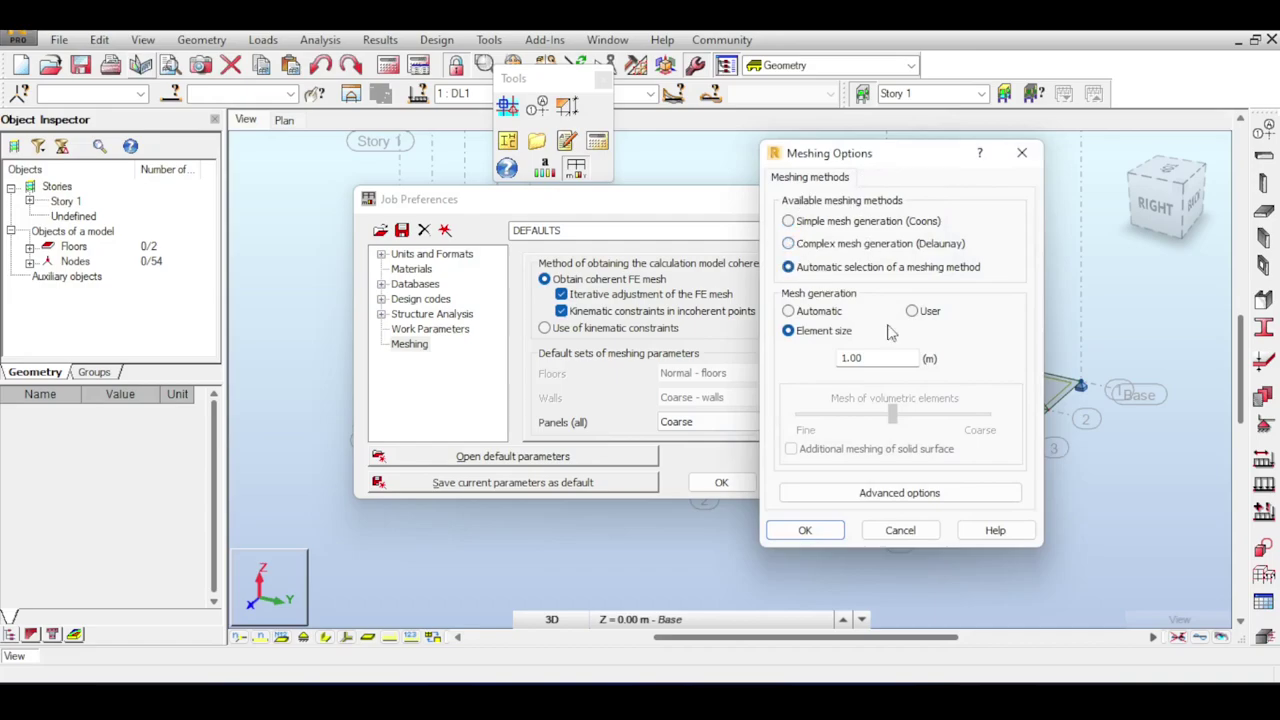
pyautogui.click(899, 492)
pyautogui.click(705, 190)
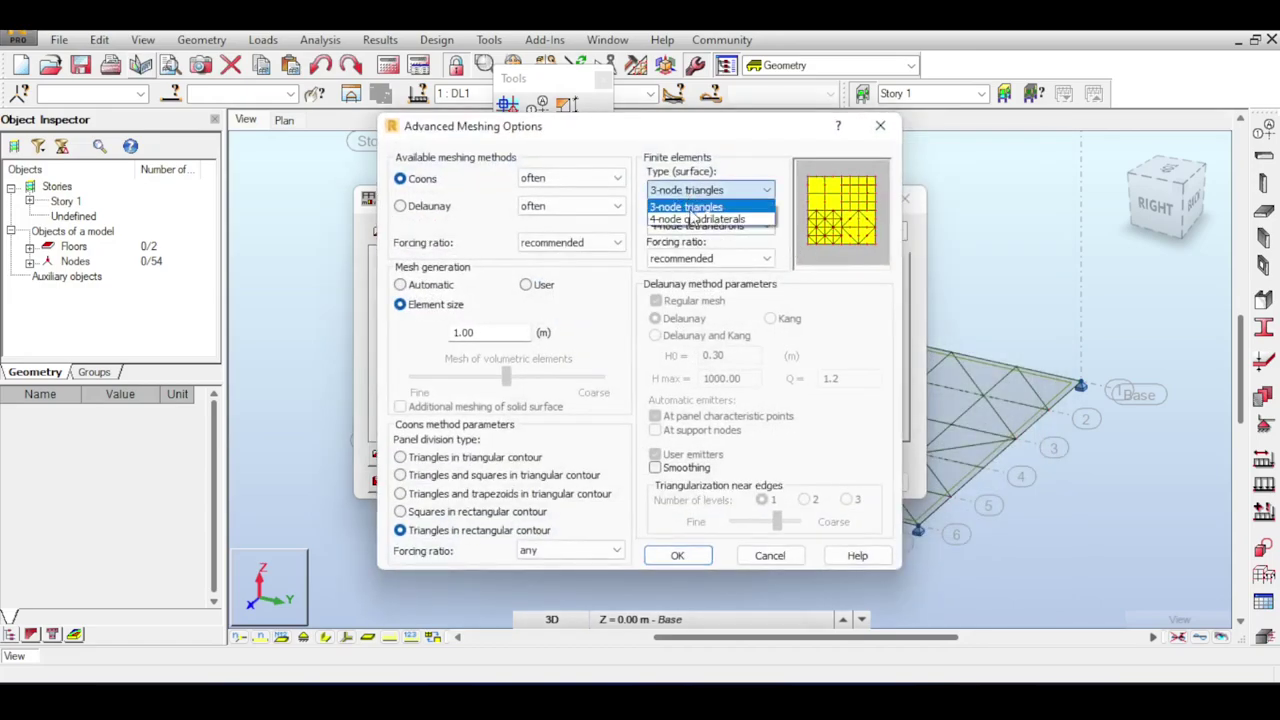
pyautogui.click(700, 218)
pyautogui.click(414, 478)
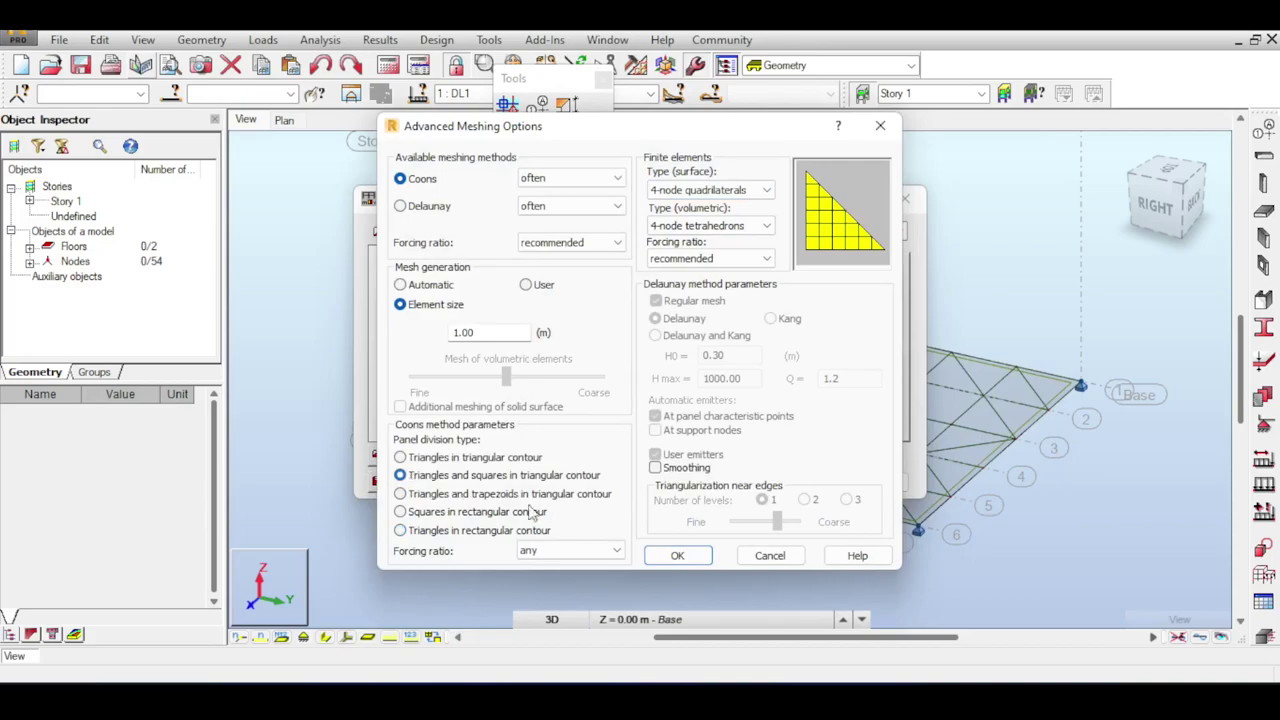
pyautogui.click(677, 555)
pyautogui.click(768, 502)
pyautogui.click(721, 482)
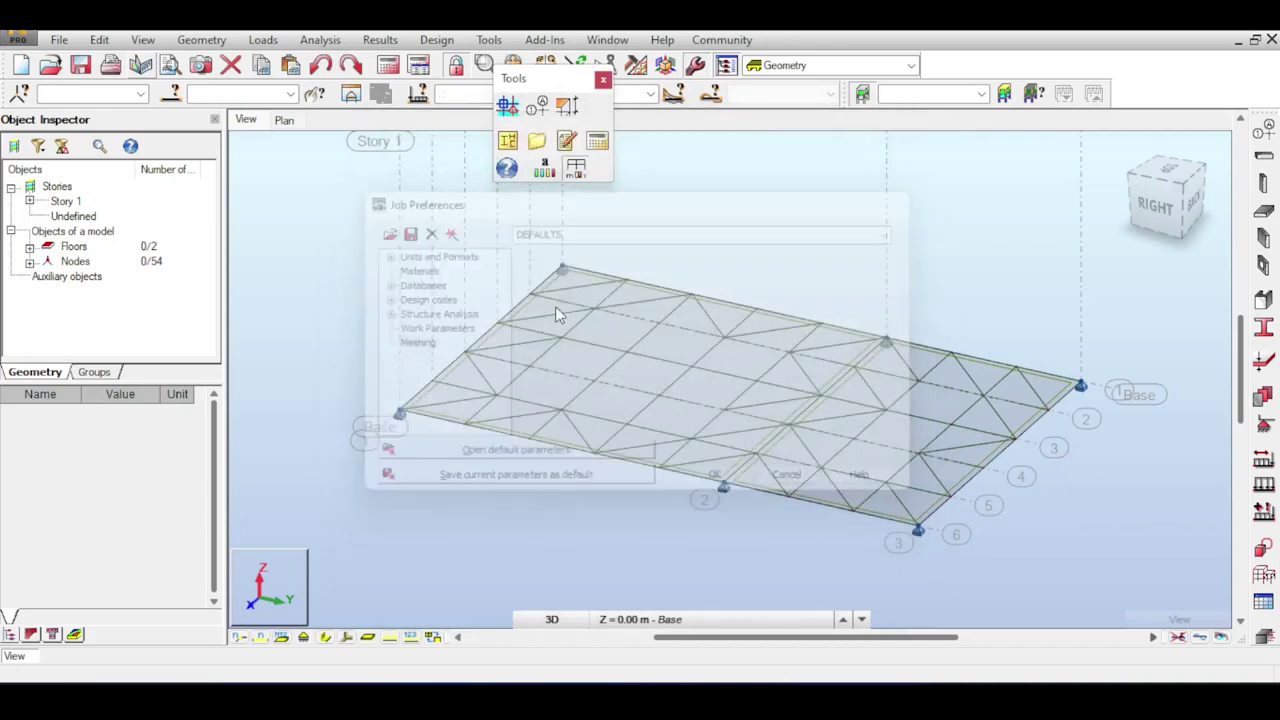
pyautogui.click(388, 65)
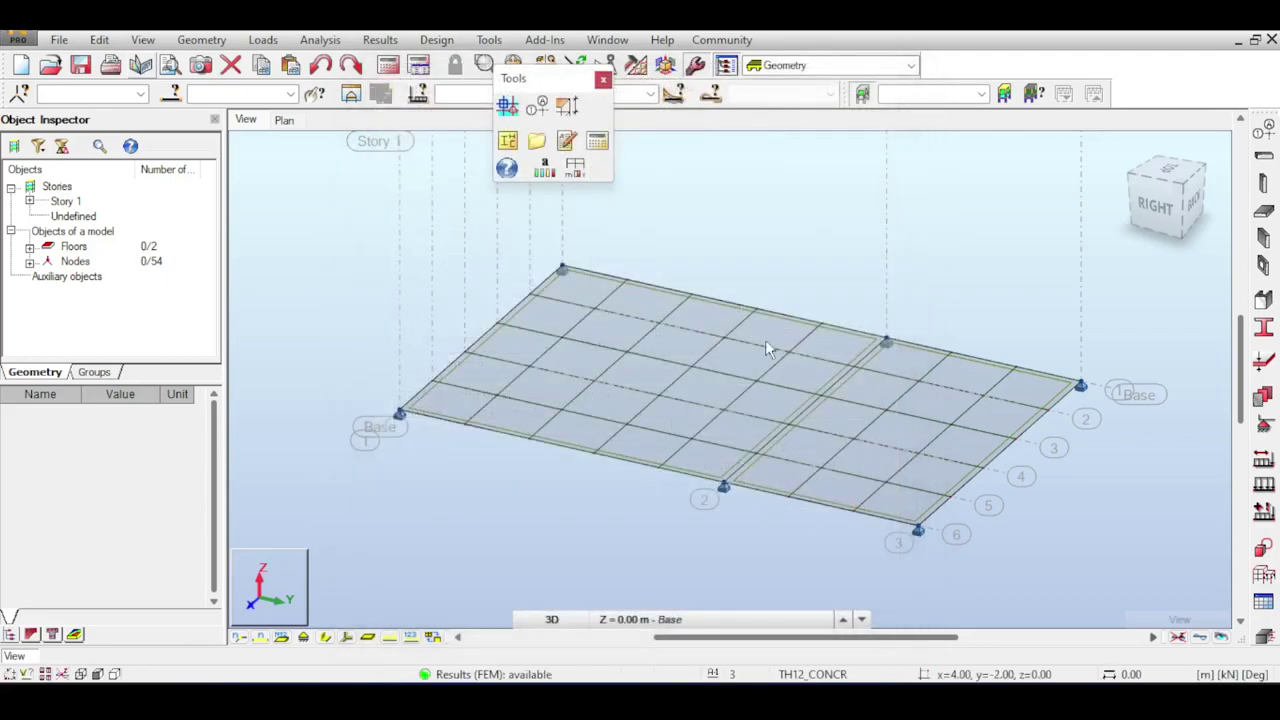
# Display the xx moment map on the slab with a Cartesian local system according to the X axis.
pyautogui.click(380, 40)
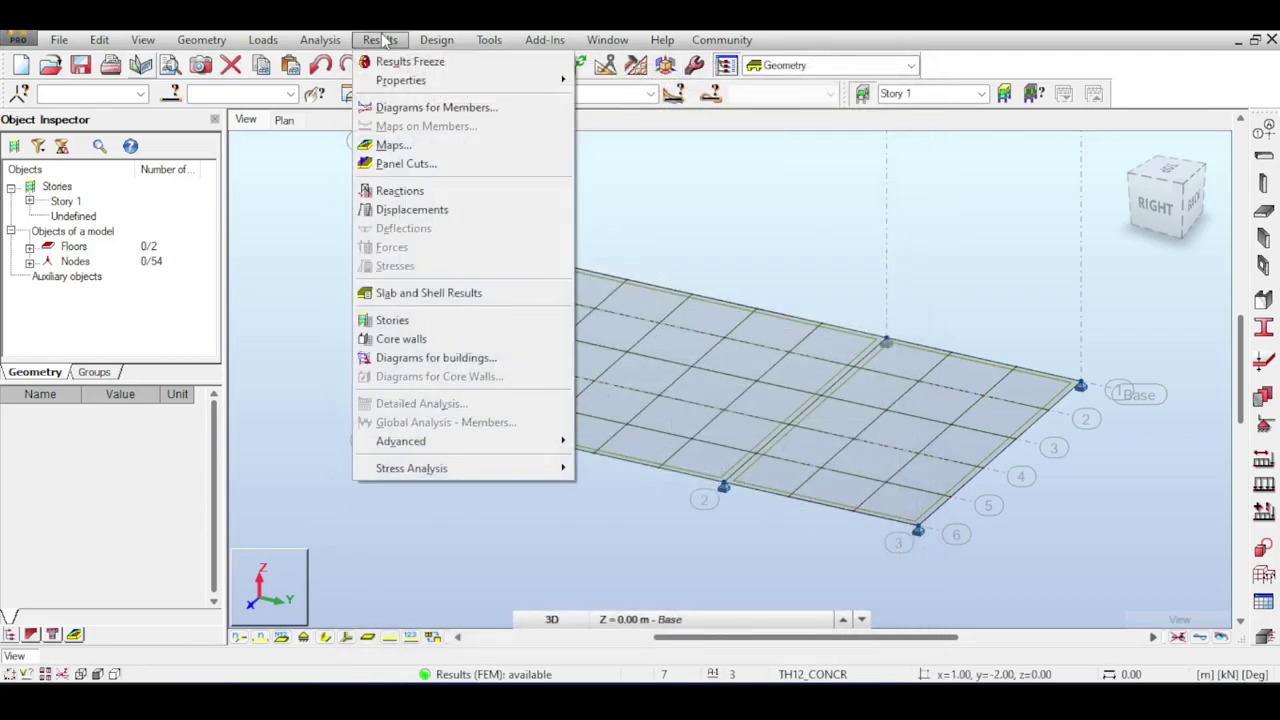
pyautogui.click(388, 146)
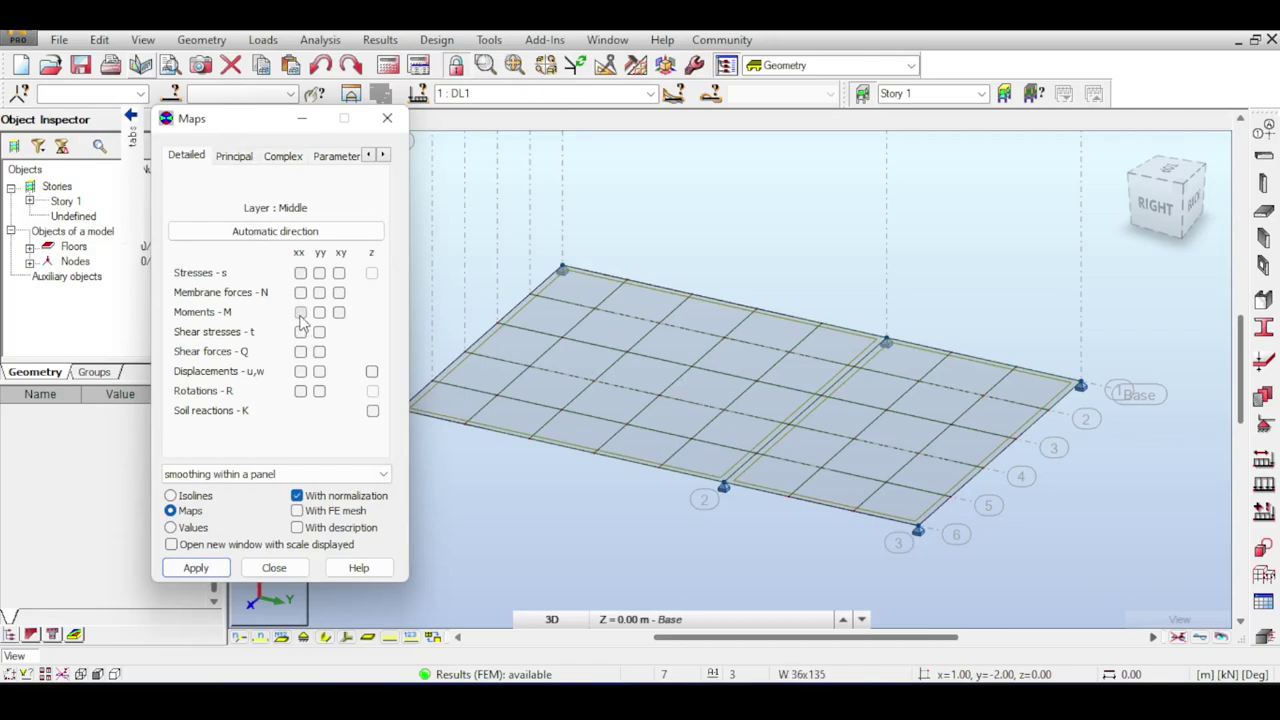
pyautogui.click(301, 312)
pyautogui.click(297, 230)
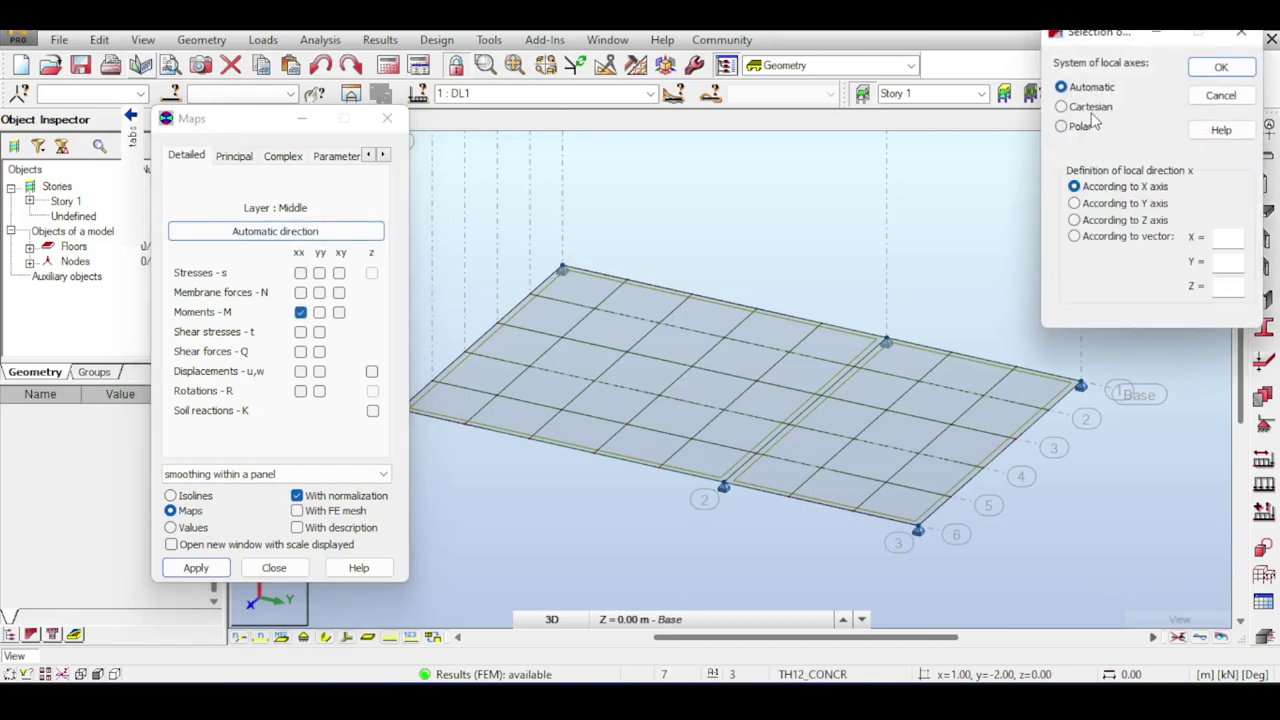
pyautogui.click(1090, 107)
pyautogui.click(1221, 67)
pyautogui.click(222, 567)
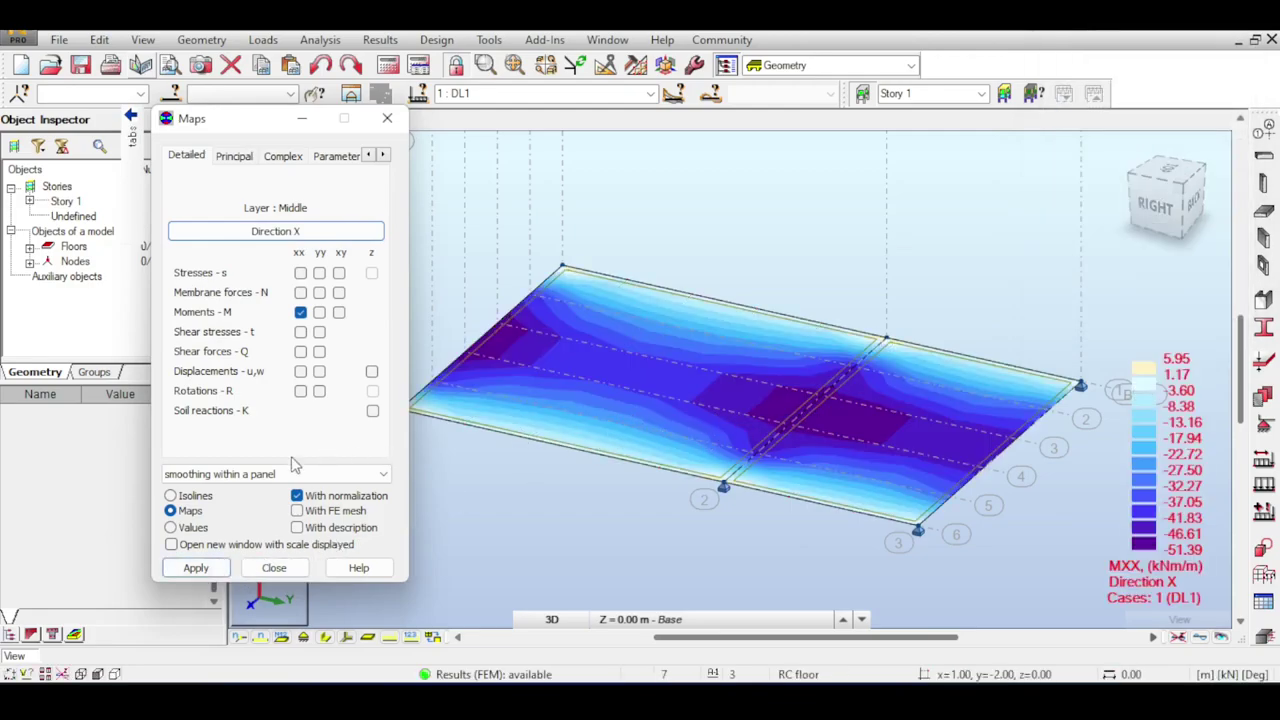
# Change the moment map's smoothing option to no smoothing and apply it.
pyautogui.click(260, 475)
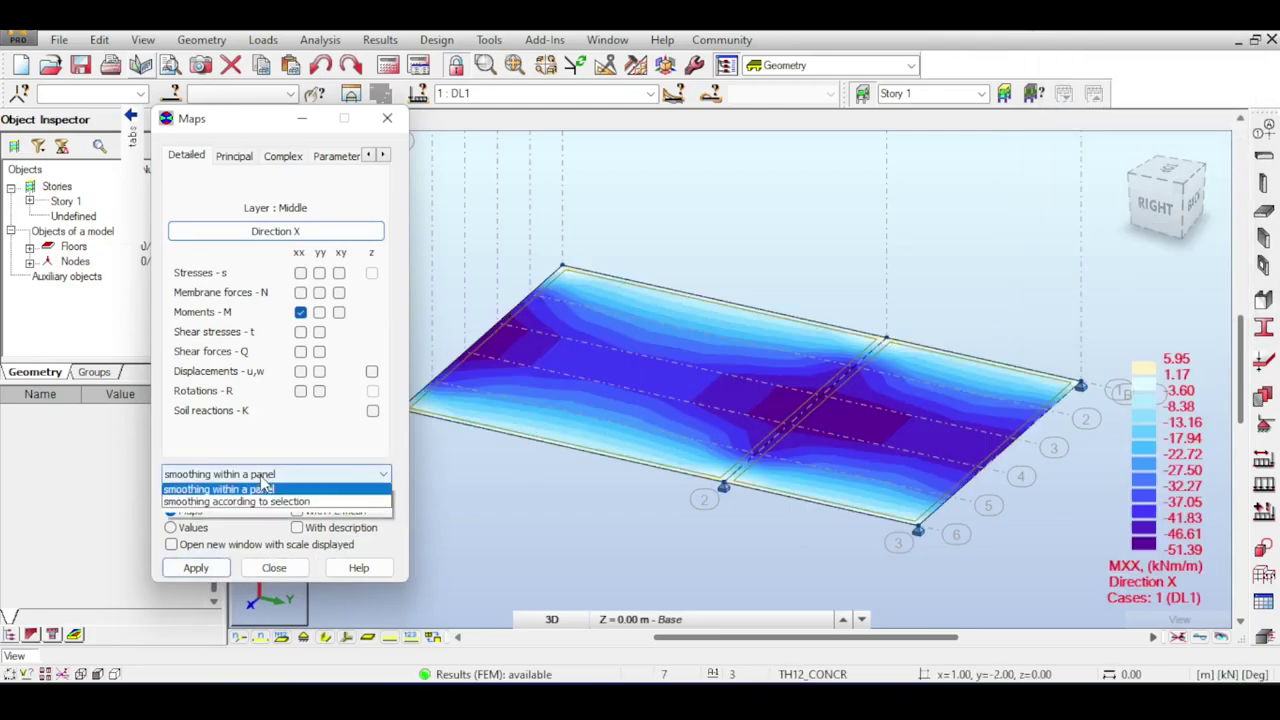
pyautogui.click(262, 489)
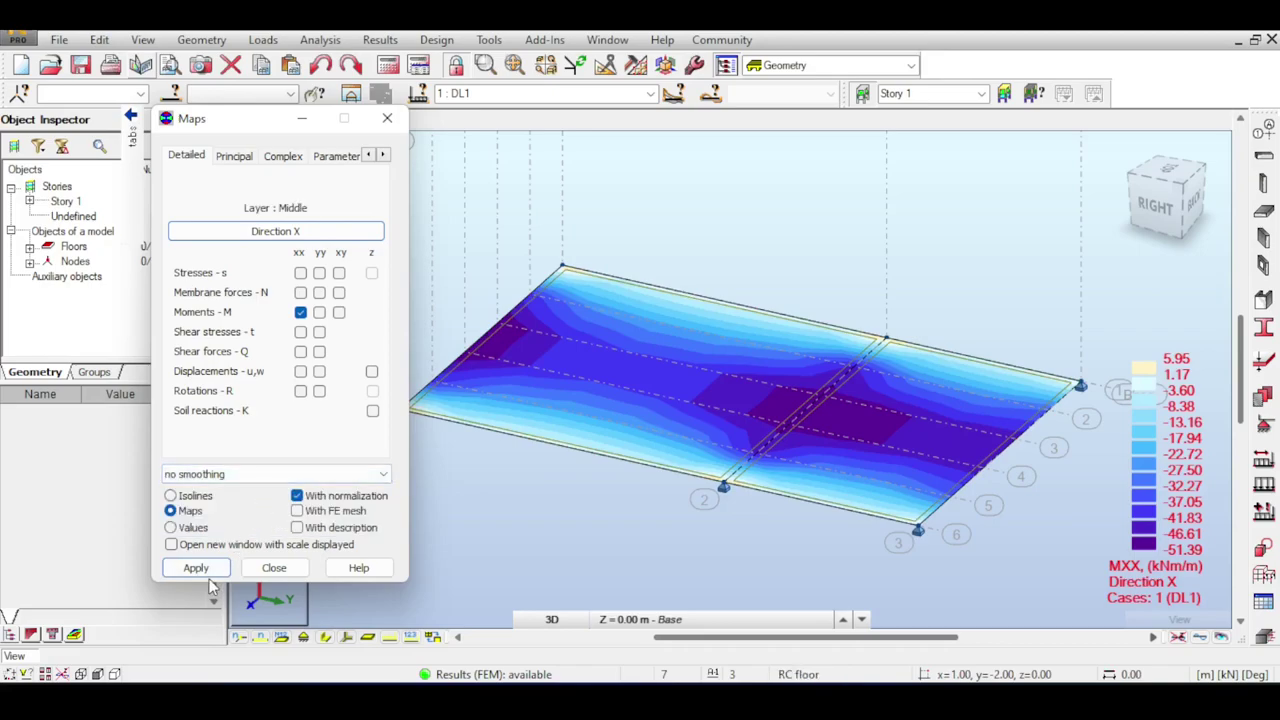
pyautogui.click(207, 575)
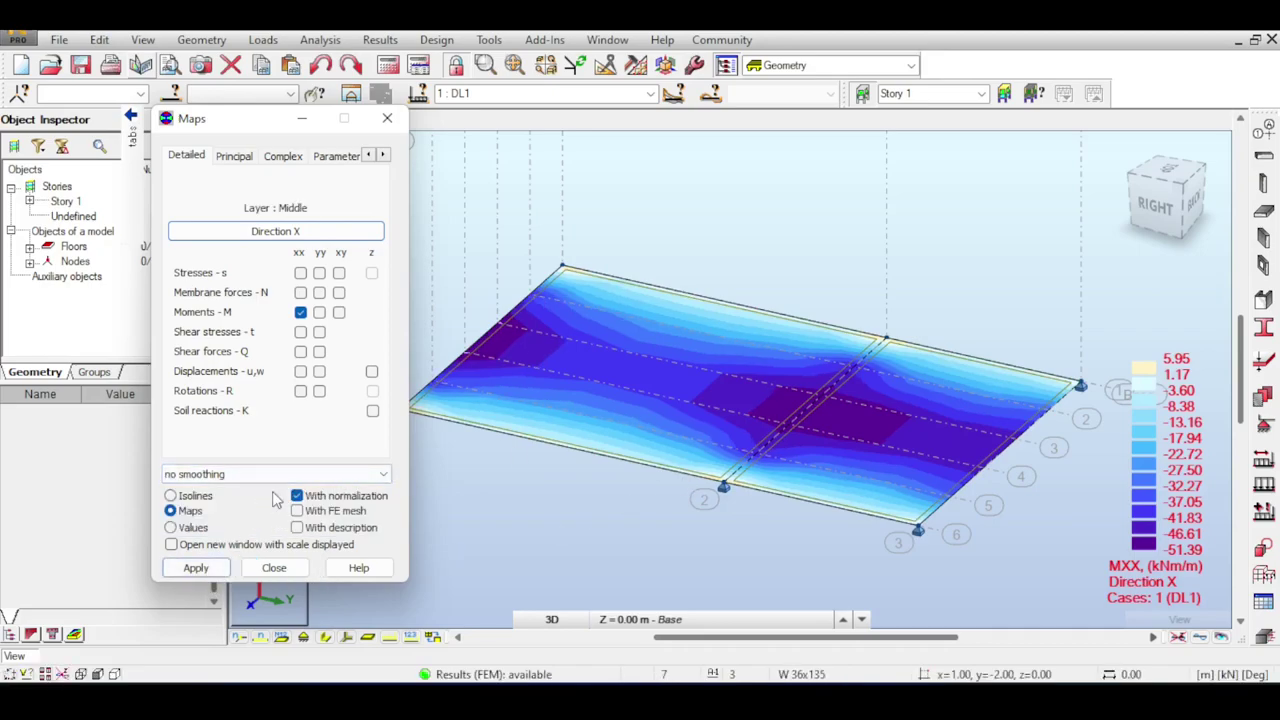
# Display the xx shear force map in the X direction without smoothing and examine it across the slab.
pyautogui.click(300, 351)
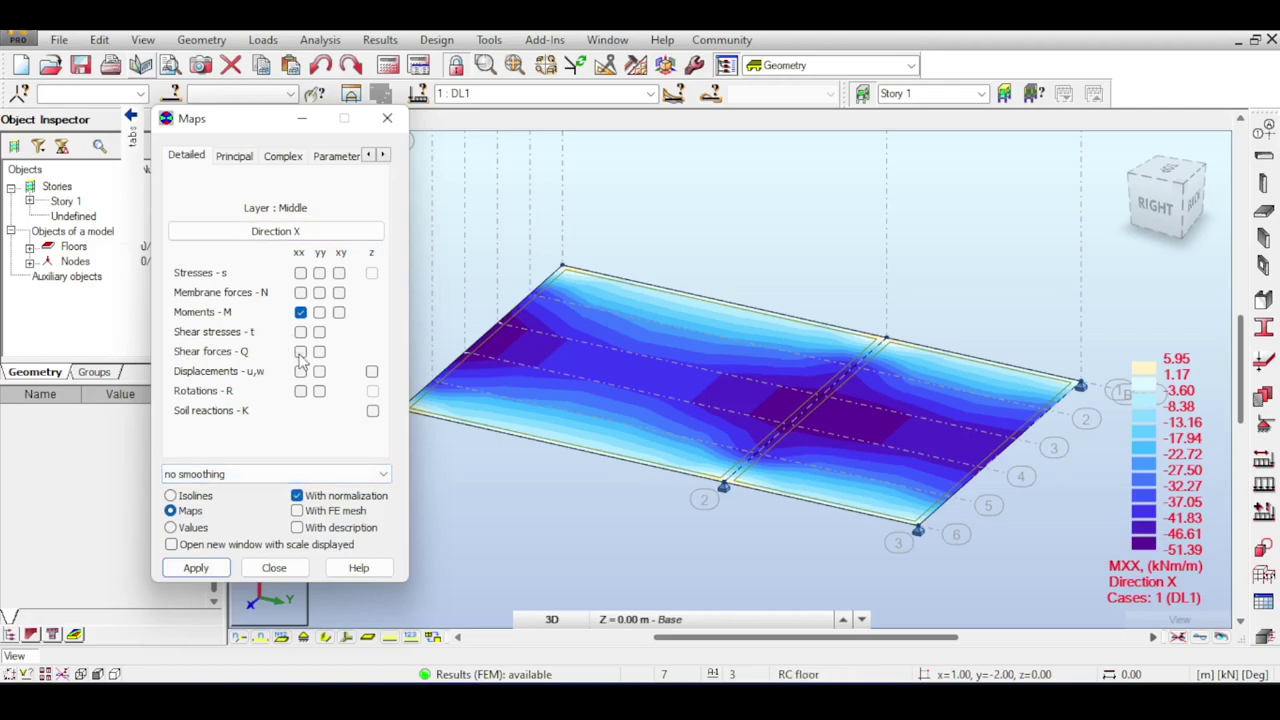
pyautogui.click(195, 568)
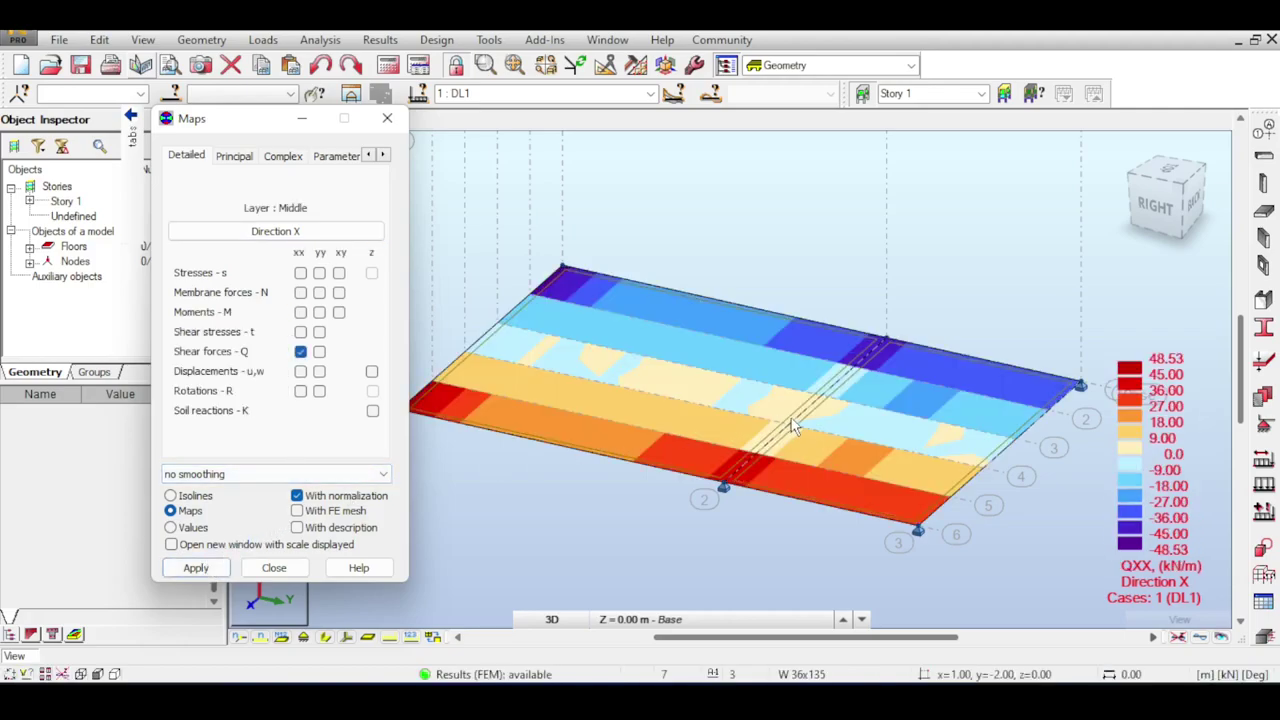
pyautogui.keyDown('shift'); pyautogui.moveTo(792, 425); pyautogui.dragTo(762, 380, button='middle'); pyautogui.keyUp('shift')
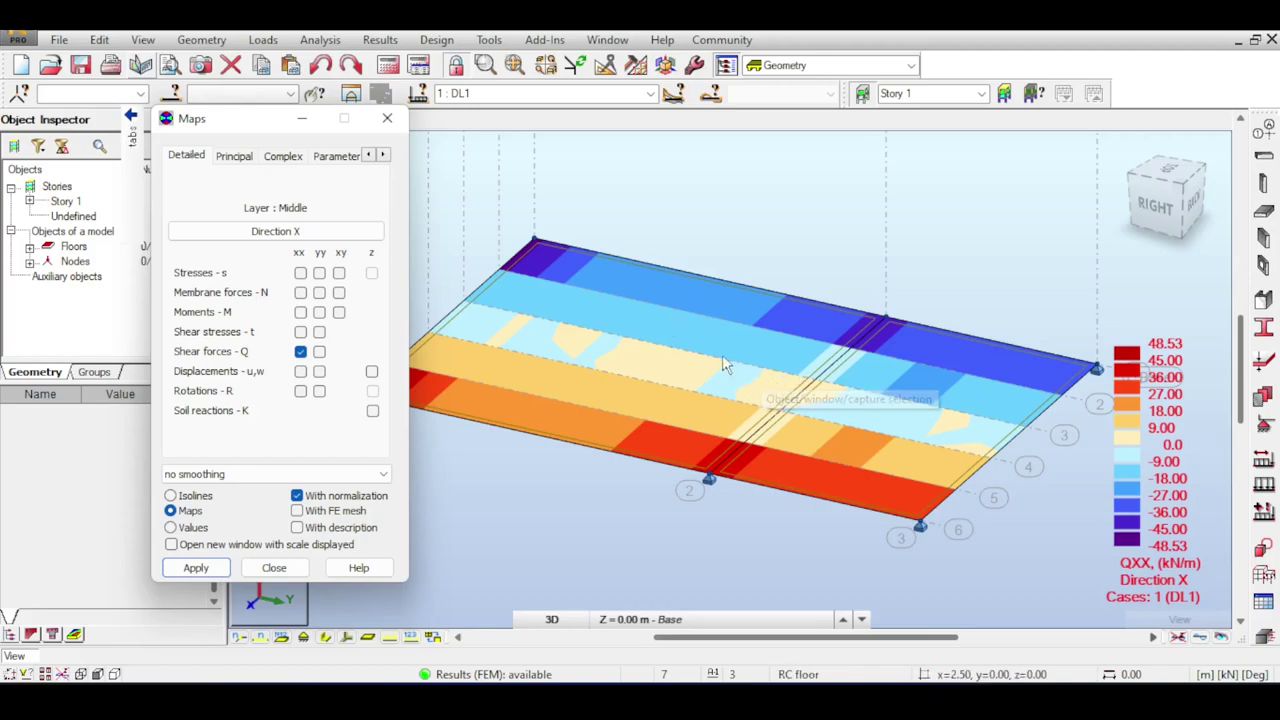
# Redisplay the xx shear force map in the X direction with smoothing within a panel.
pyautogui.click(310, 476)
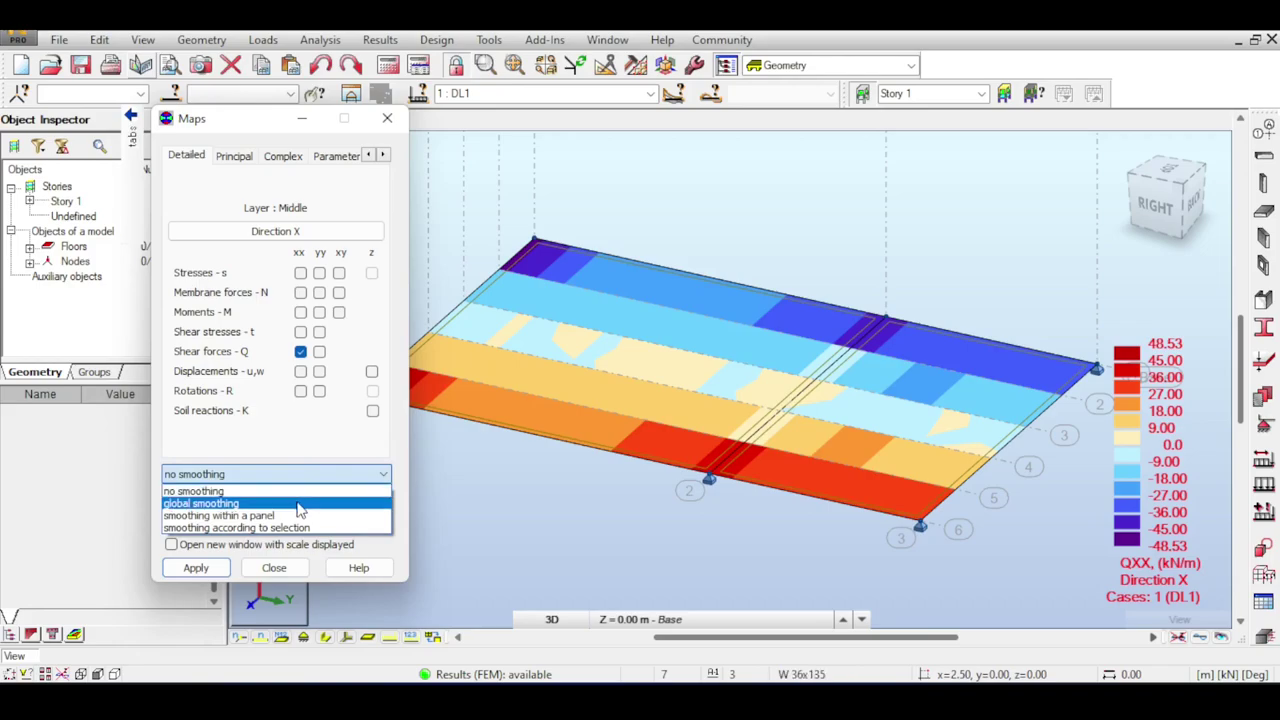
pyautogui.click(185, 568)
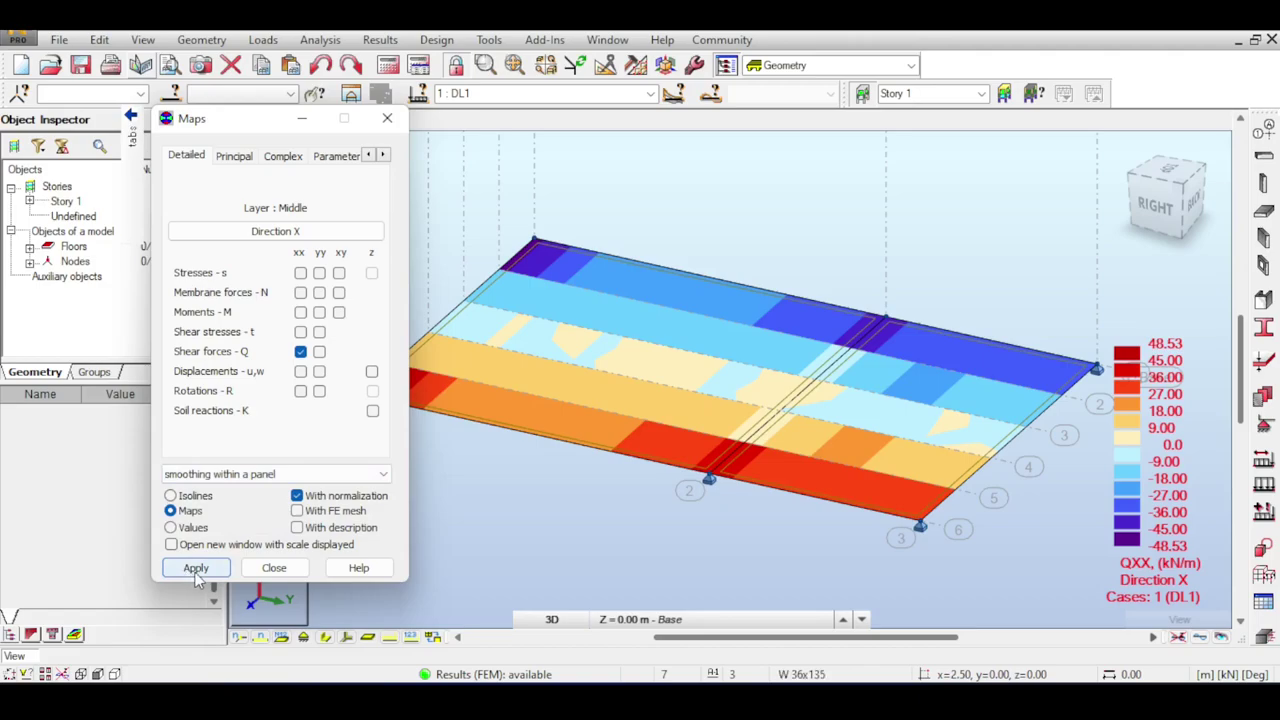
pyautogui.click(196, 569)
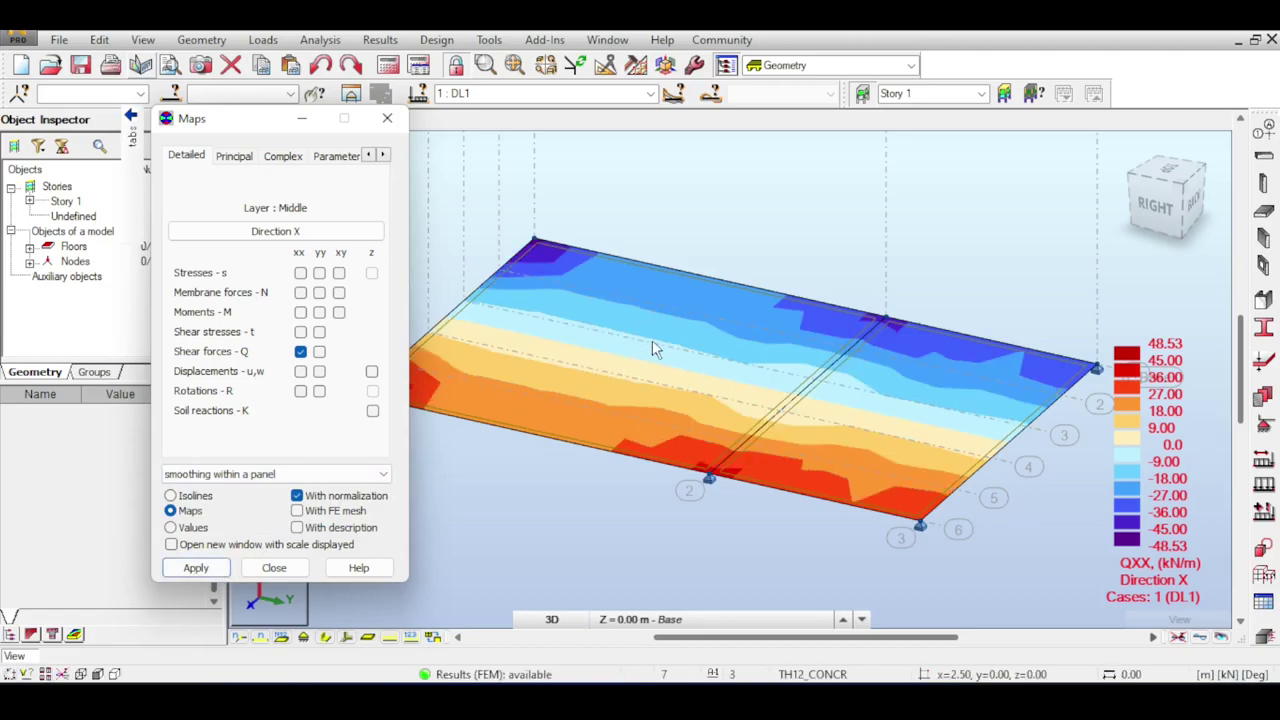
pyautogui.click(243, 474)
pyautogui.click(200, 487)
pyautogui.click(196, 568)
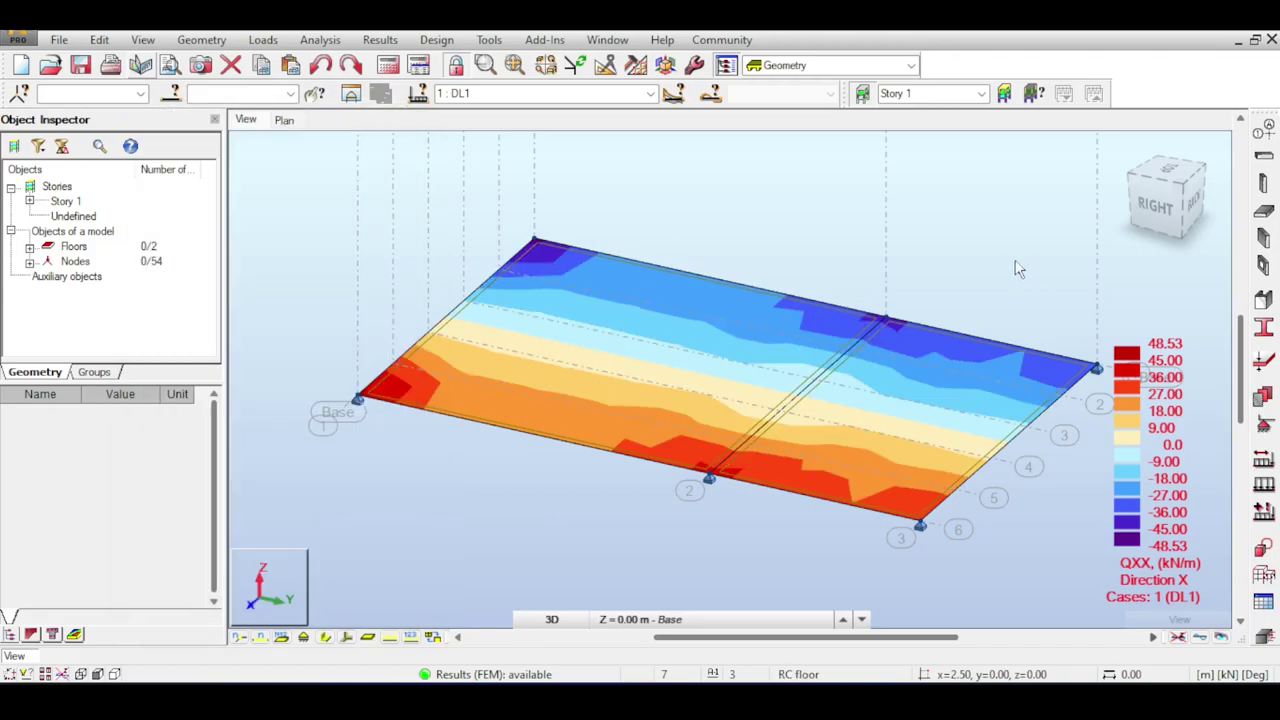
# Delete the floor panel between axes 2 and 3, accepting the change to the structure data.
pyautogui.moveTo(1014, 266); pyautogui.dragTo(971, 209, button='middle')
pyautogui.click(985, 401)
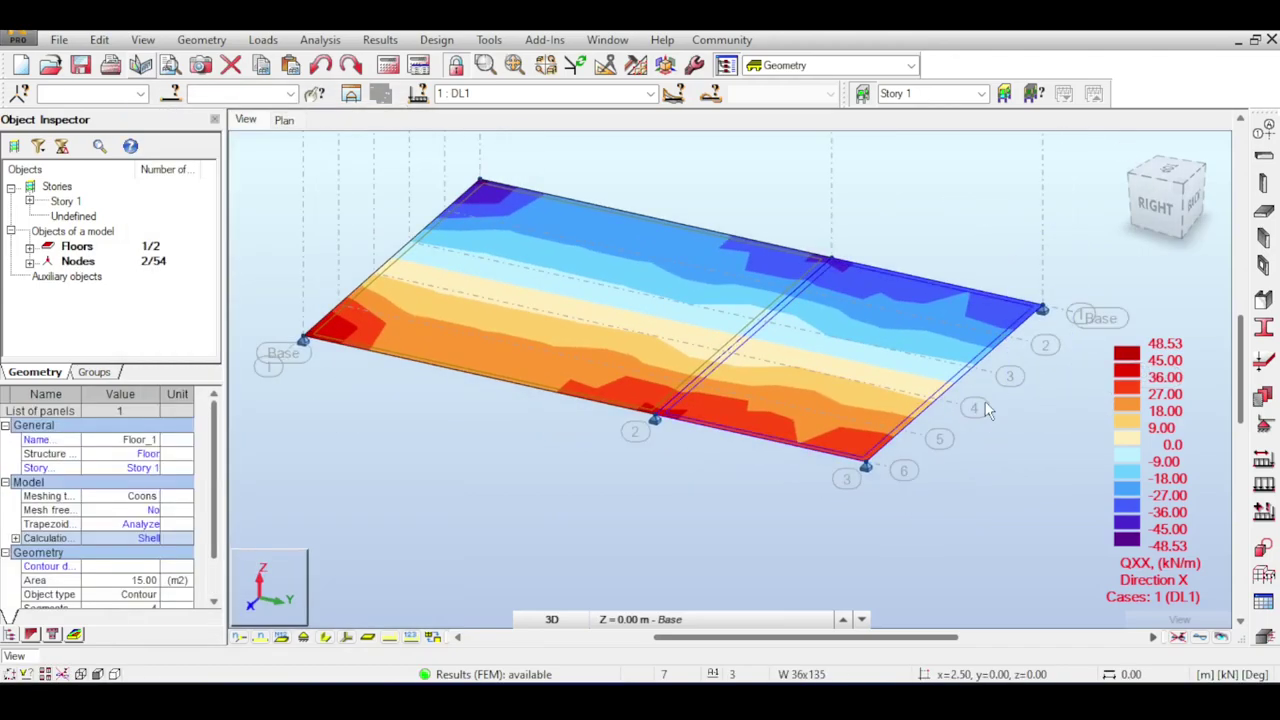
pyautogui.press('Delete')
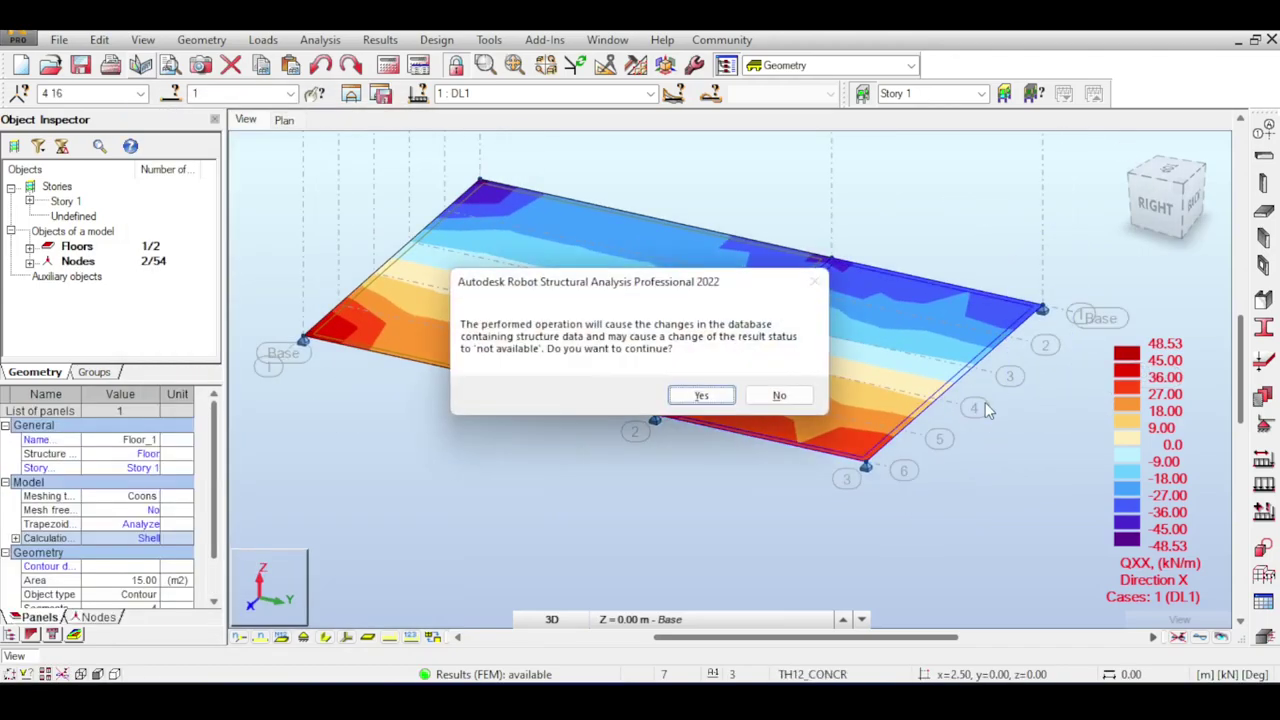
pyautogui.click(701, 396)
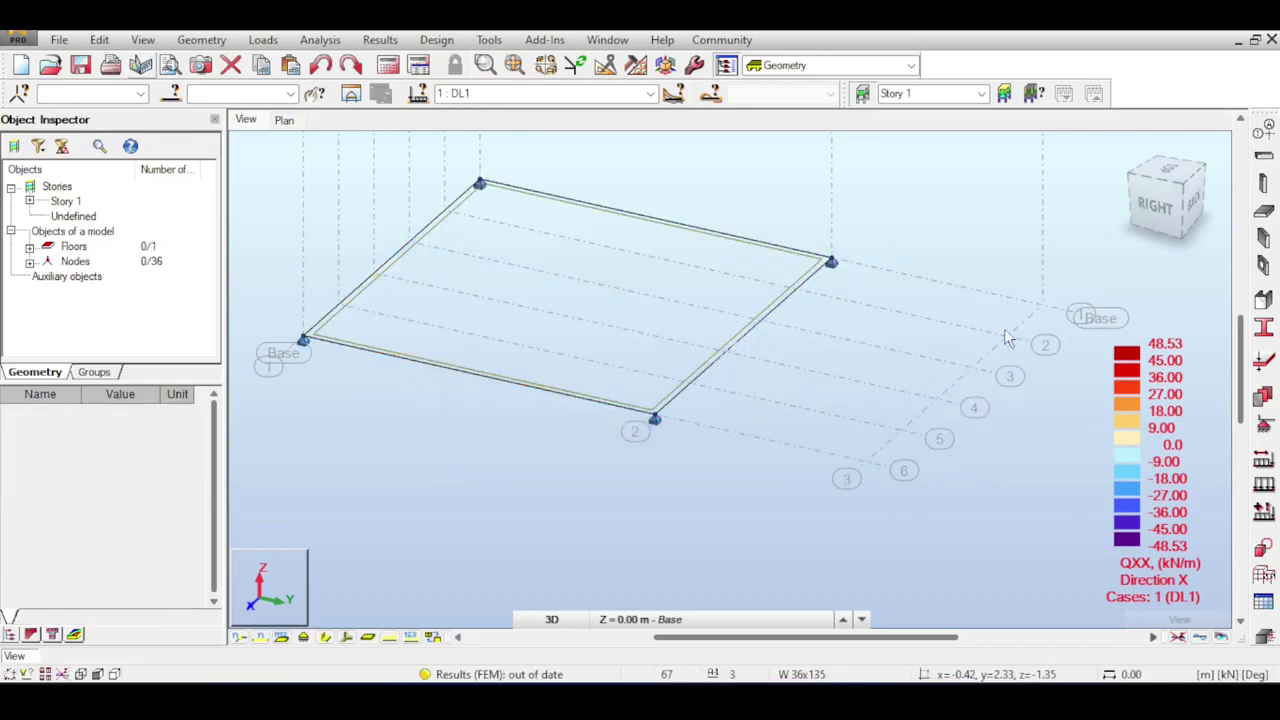
# Recalculate the model, inspect the remaining slab's deformed shape from the side, and return to the undeformed mesh.
pyautogui.click(399, 67)
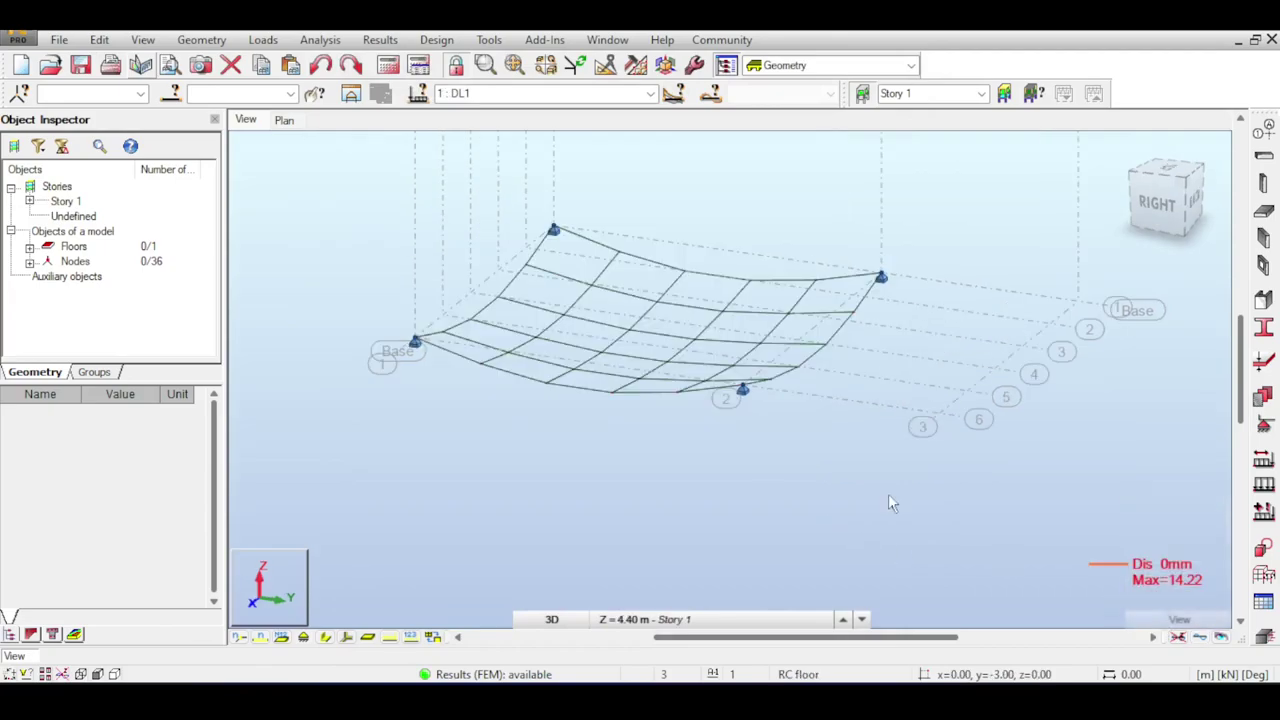
pyautogui.moveTo(1020, 275); pyautogui.dragTo(1070, 245, button='middle')
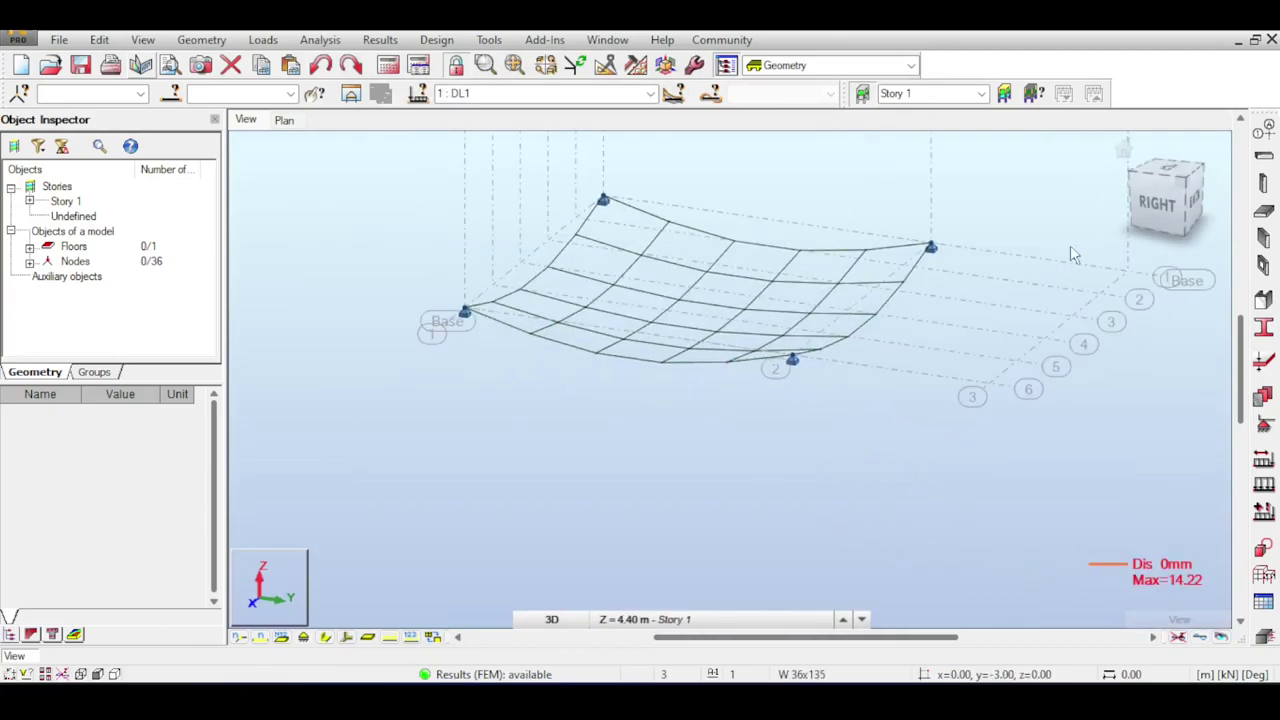
pyautogui.click(1180, 200)
pyautogui.moveTo(1165, 198); pyautogui.dragTo(1130, 205)
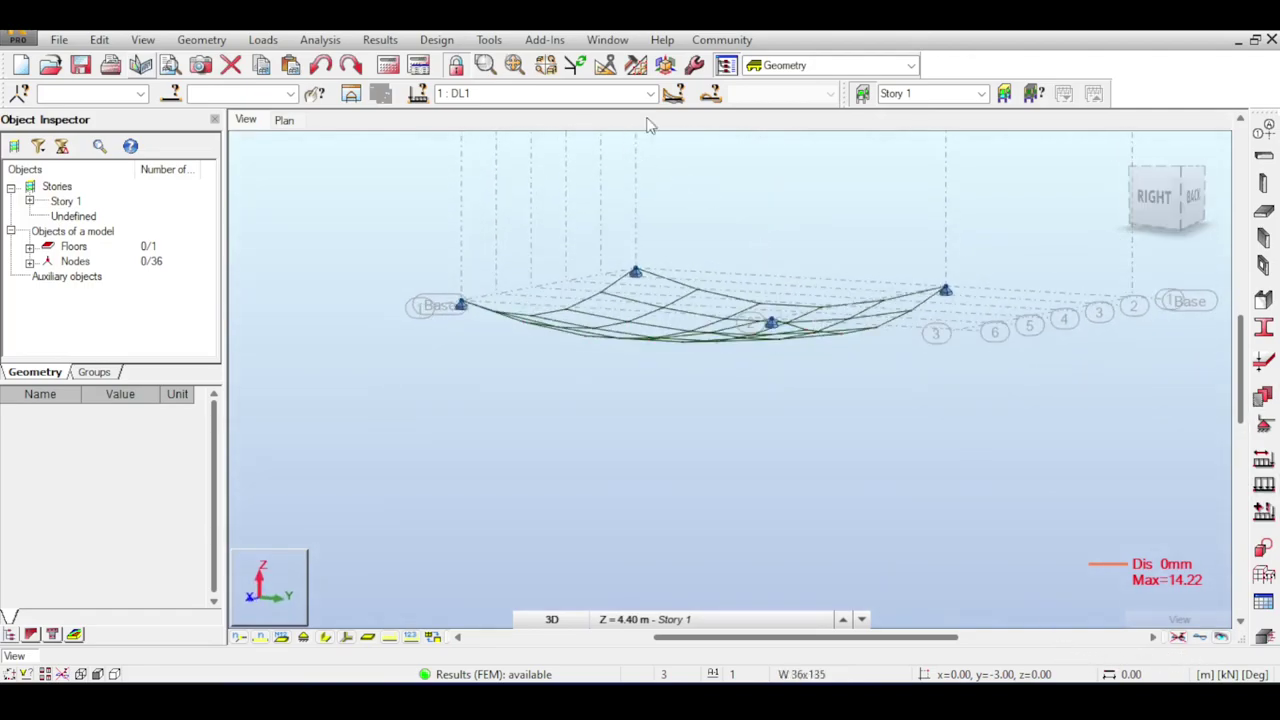
pyautogui.click(1201, 639)
pyautogui.click(1173, 178)
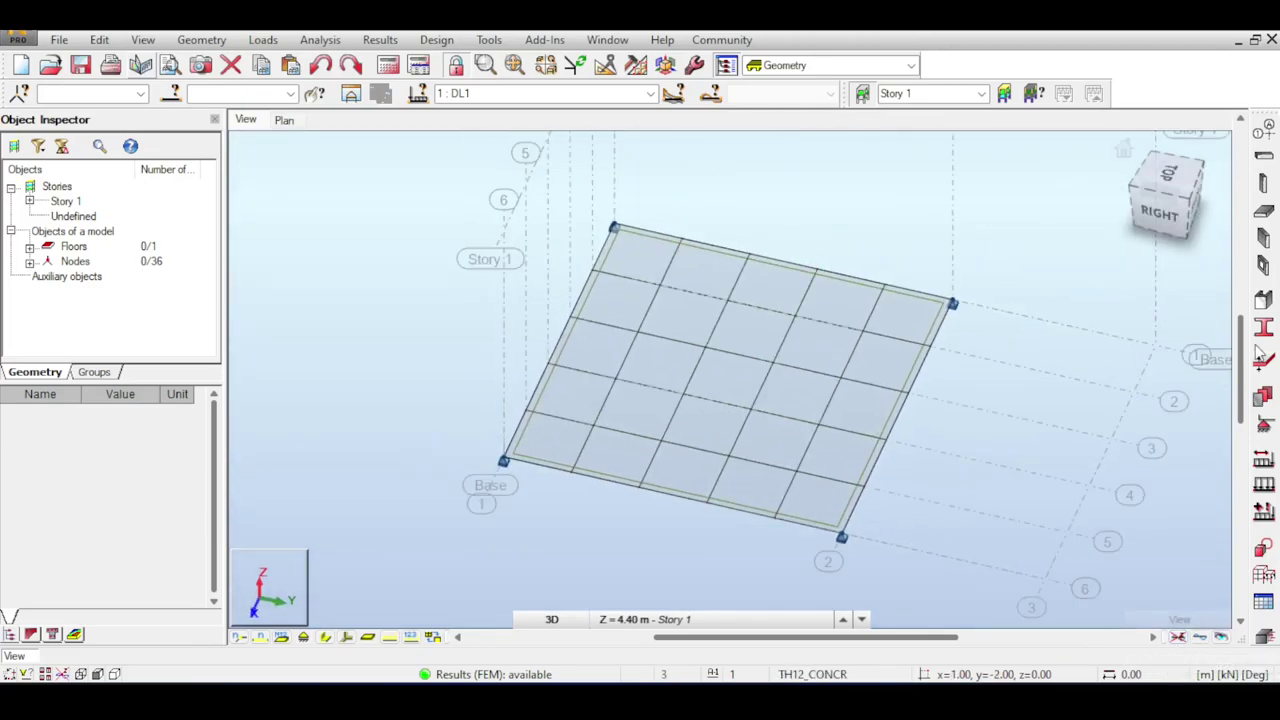
# Review the definition of the TH200mm panel thickness.
pyautogui.click(1263, 360)
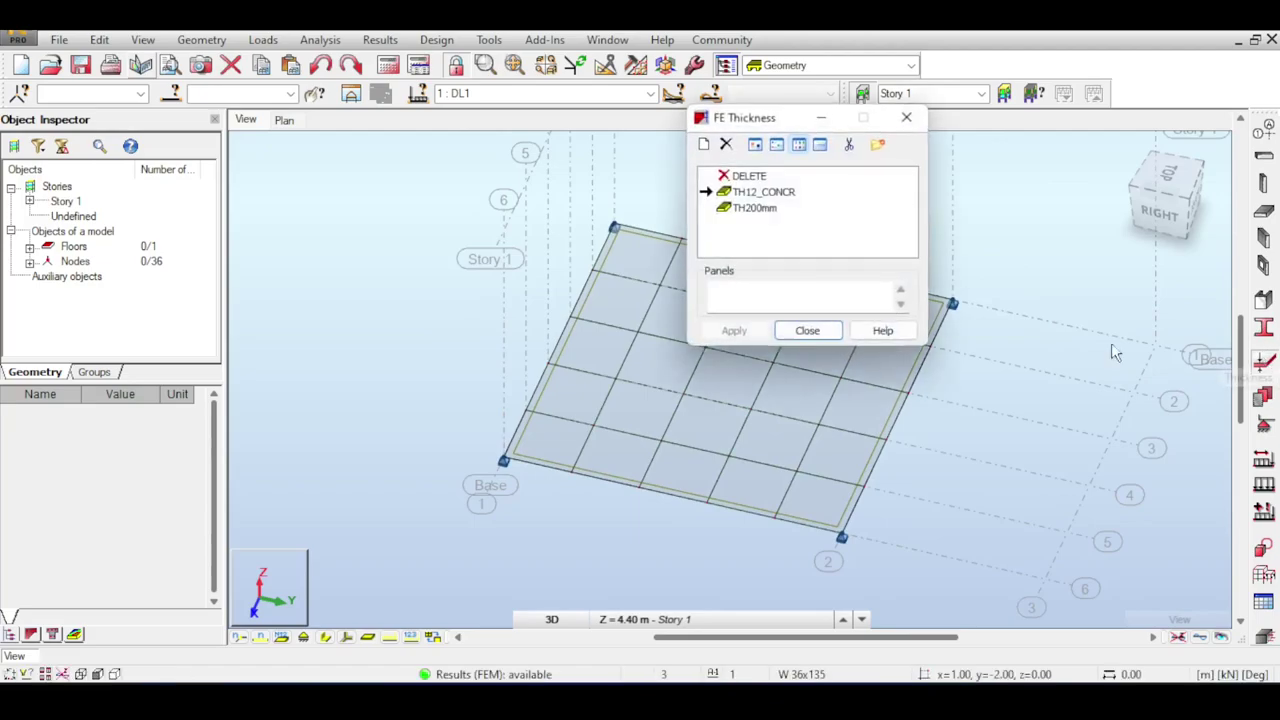
pyautogui.moveTo(771, 127); pyautogui.dragTo(1043, 130)
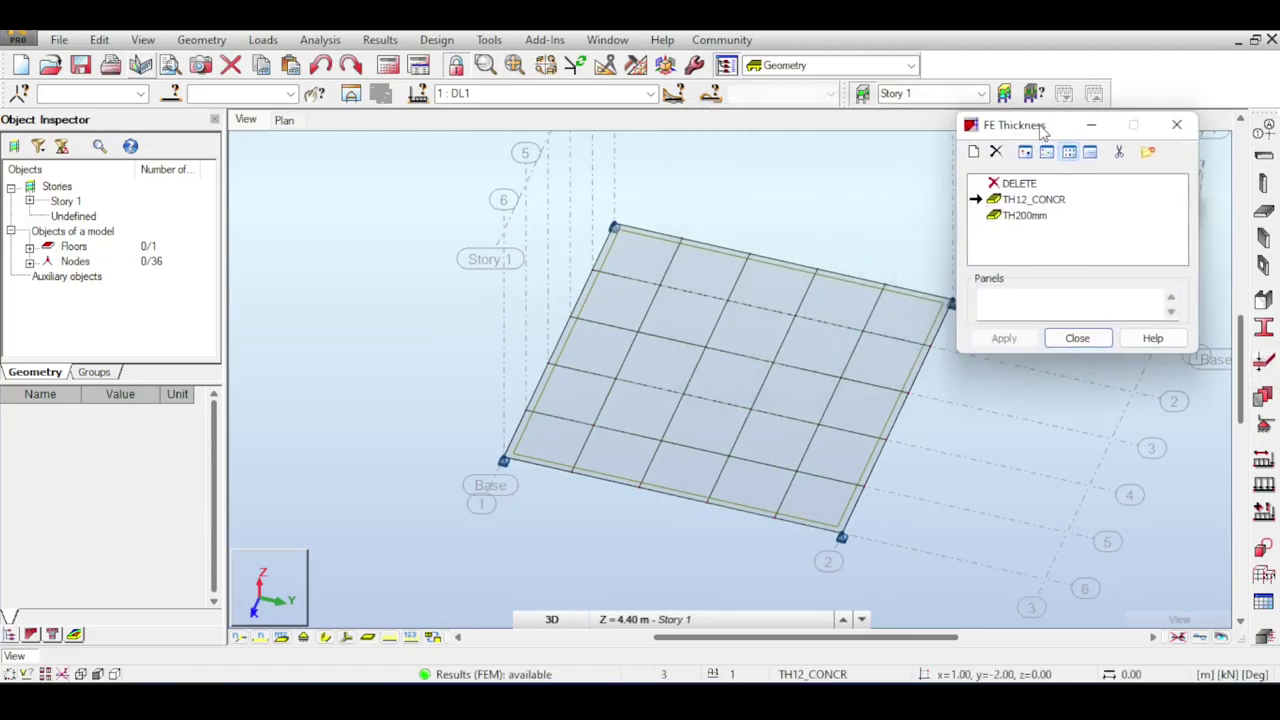
pyautogui.doubleClick(1028, 217)
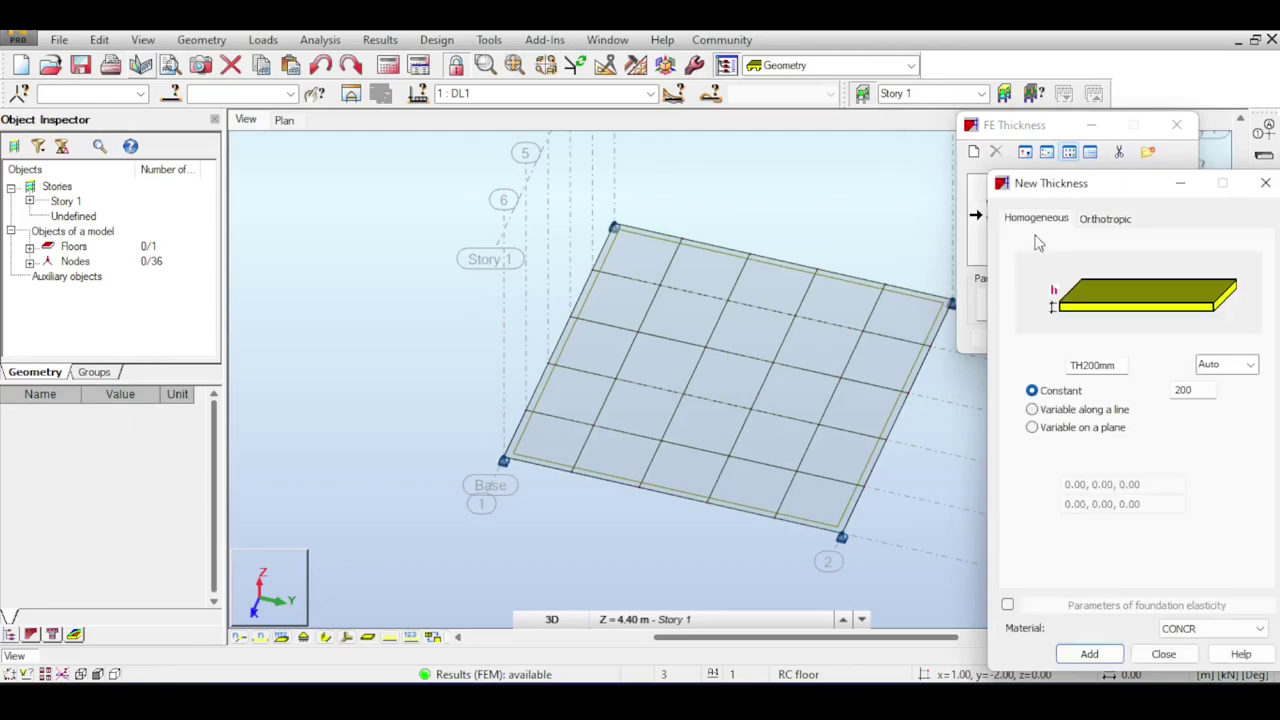
pyautogui.moveTo(1108, 190); pyautogui.dragTo(673, 91)
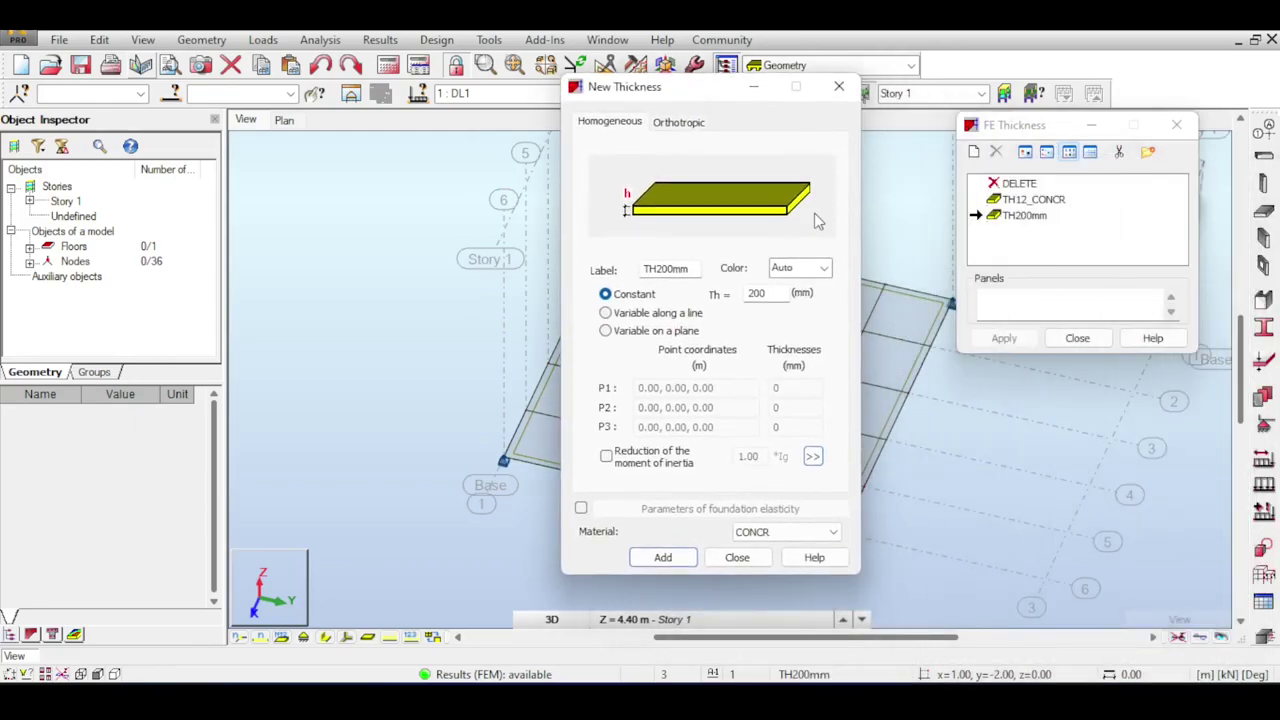
pyautogui.click(839, 88)
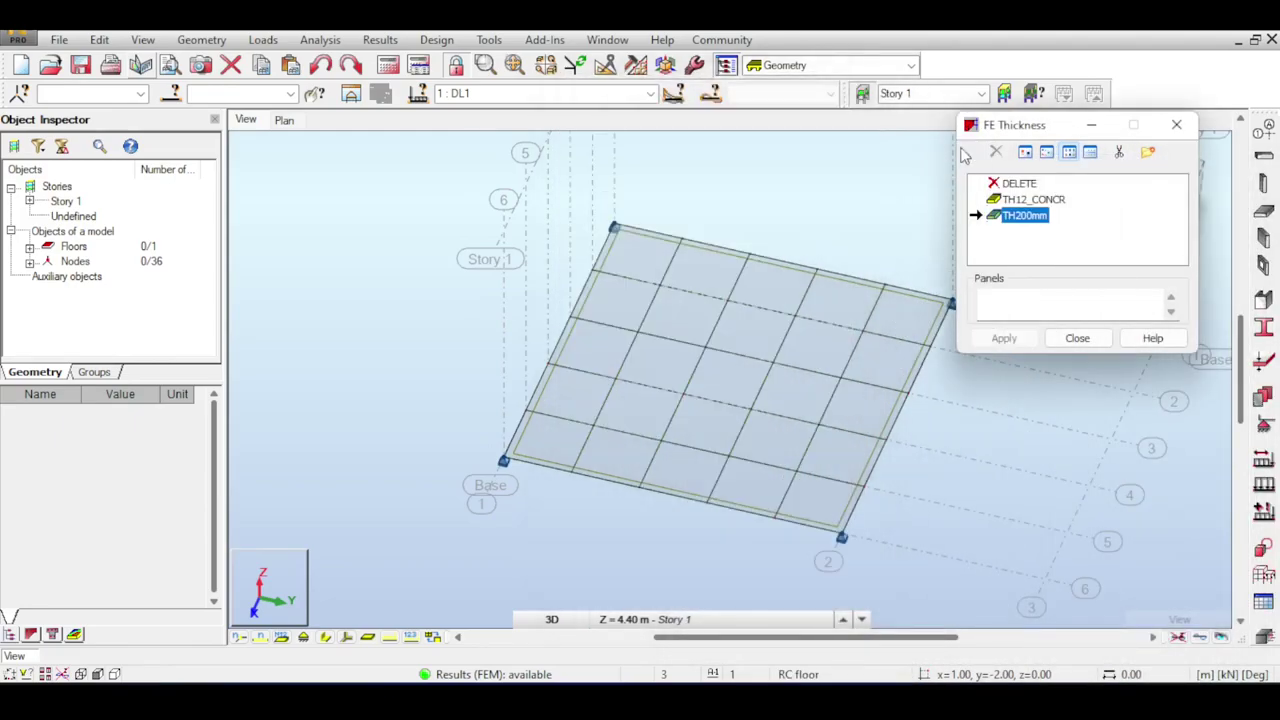
# Add orthotropic thickness TH252 with one-sided unidirectional ribs in direction X, h 160, ha 600, a 1200 and a1 250 mm, in CONCR.
pyautogui.click(976, 152)
pyautogui.click(903, 131)
pyautogui.click(973, 152)
pyautogui.moveTo(1078, 188); pyautogui.dragTo(527, 144)
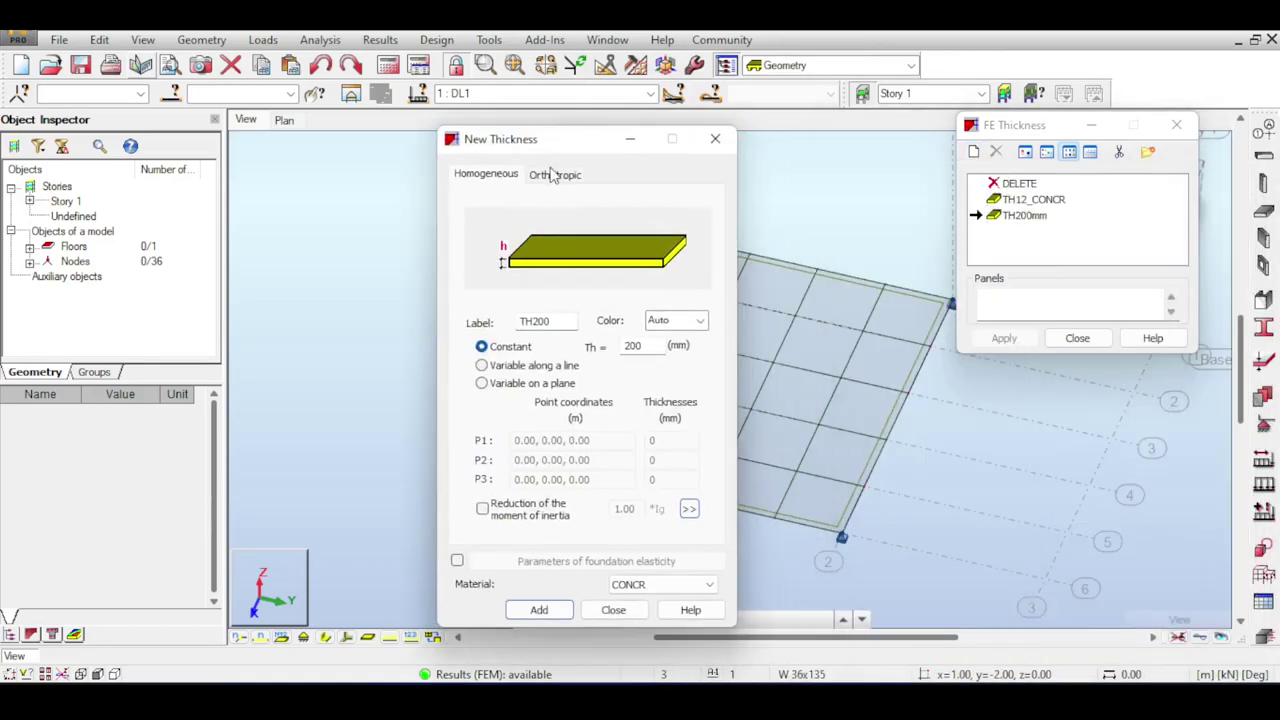
pyautogui.click(555, 174)
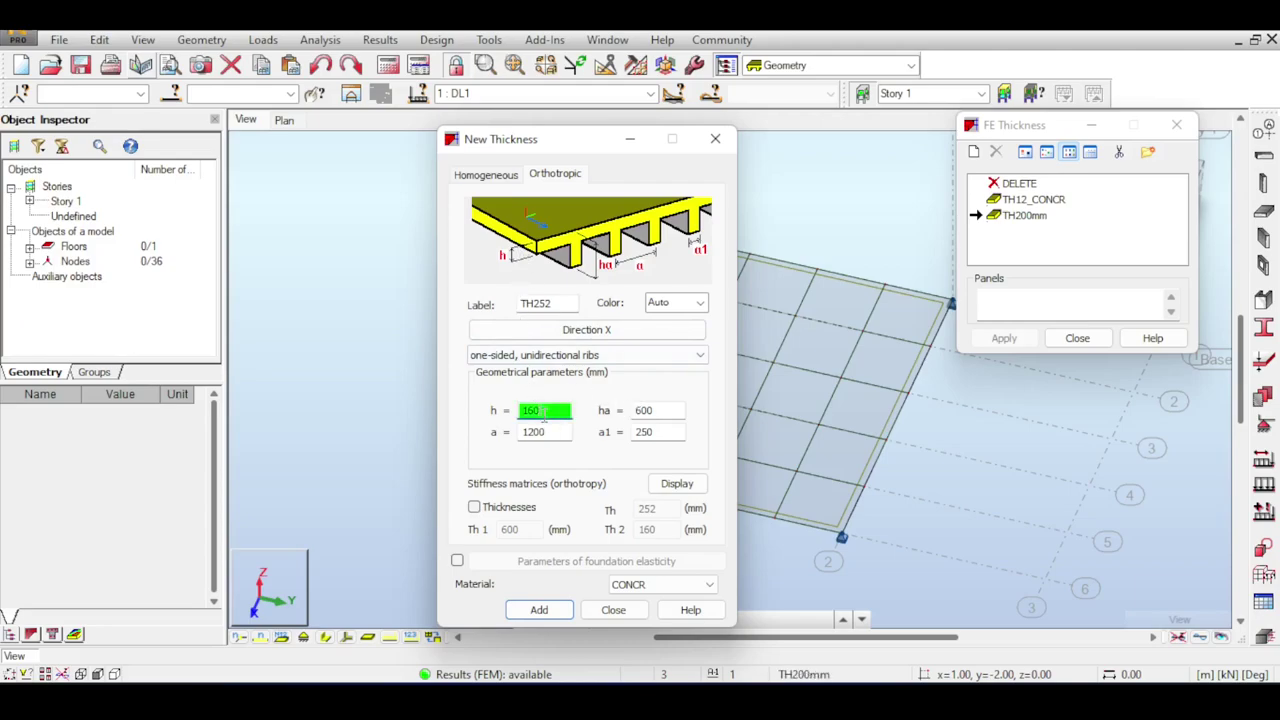
pyautogui.click(657, 408)
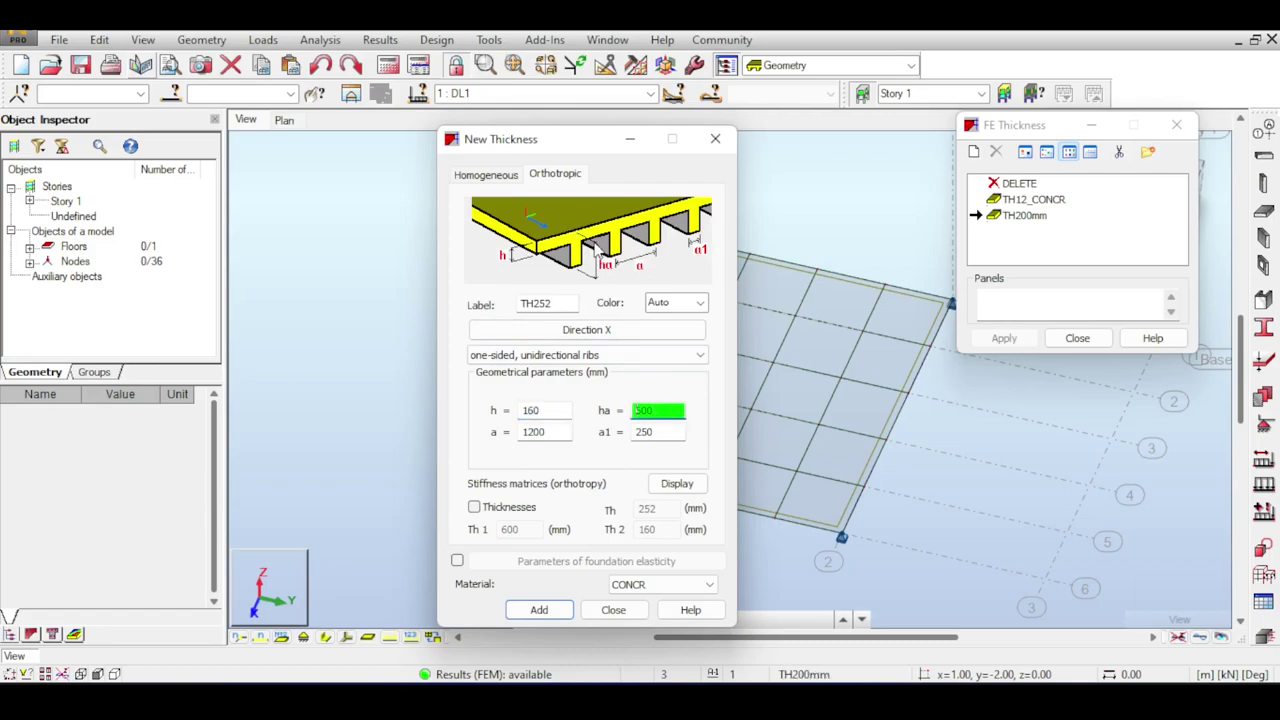
pyautogui.moveTo(560, 143); pyautogui.dragTo(375, 56)
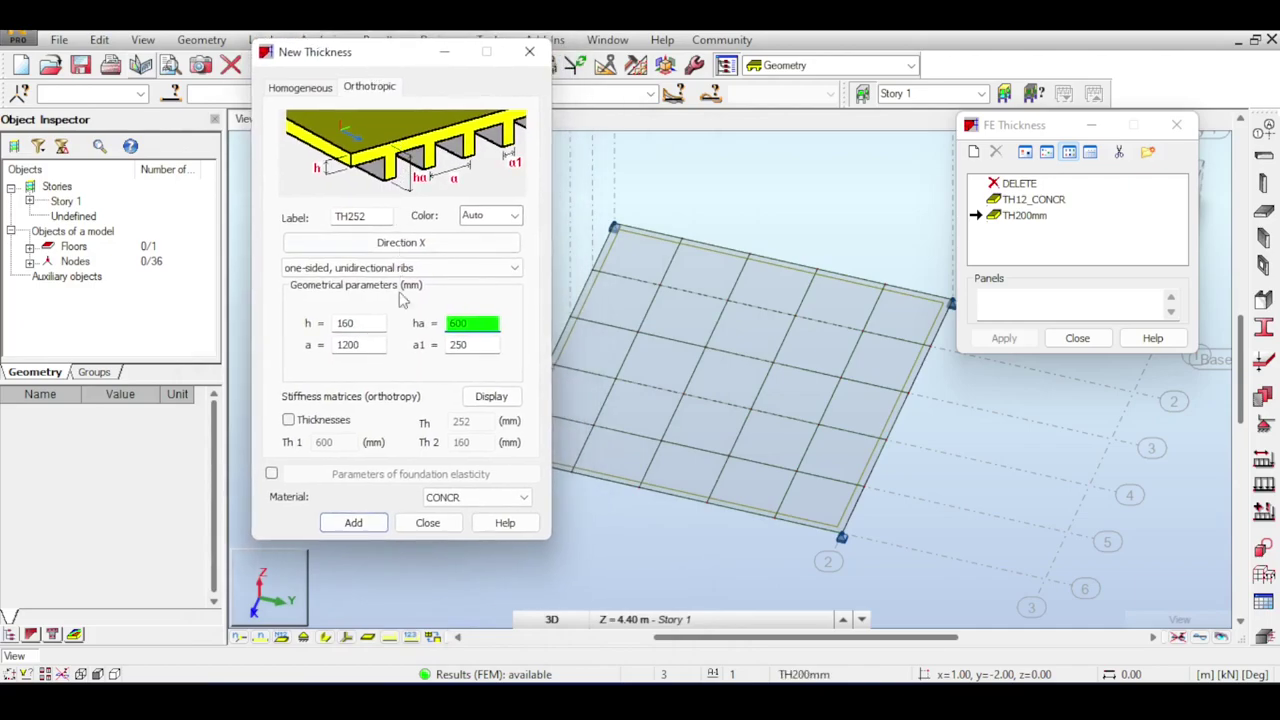
pyautogui.click(351, 521)
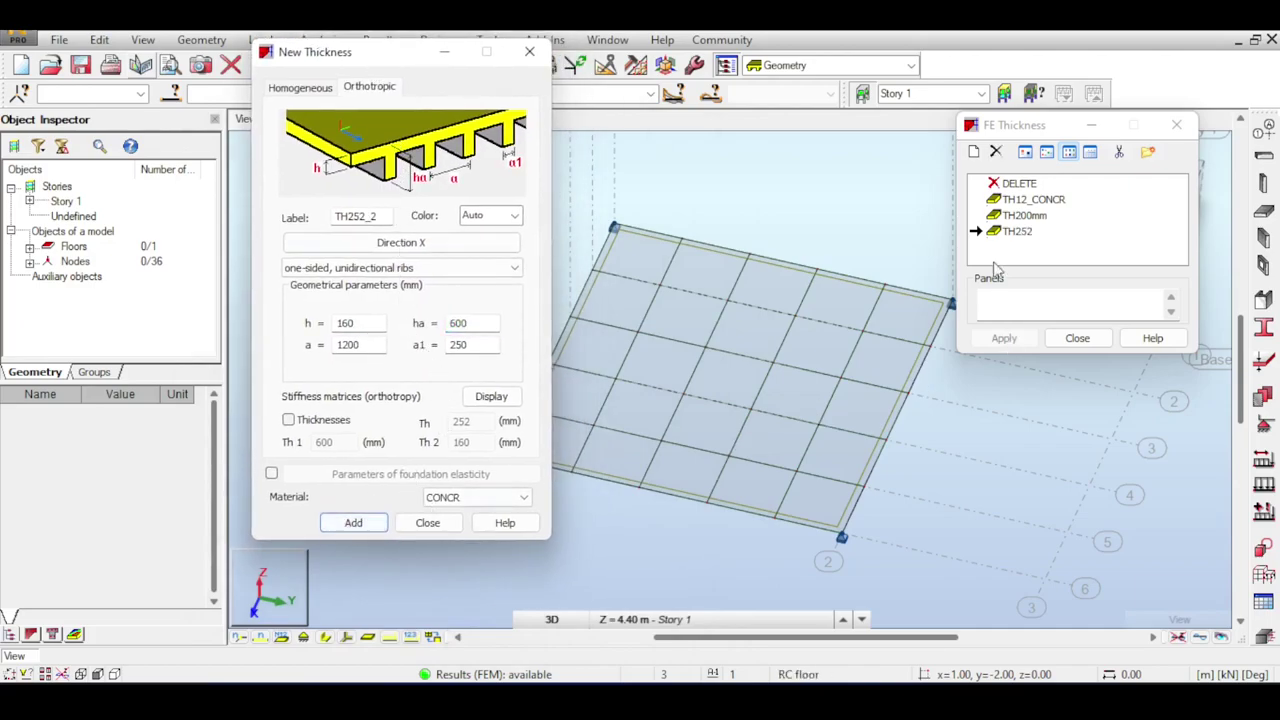
# Assign the TH252 orthotropic thickness to the remaining floor panel and accept the change to the structure data.
pyautogui.click(1014, 236)
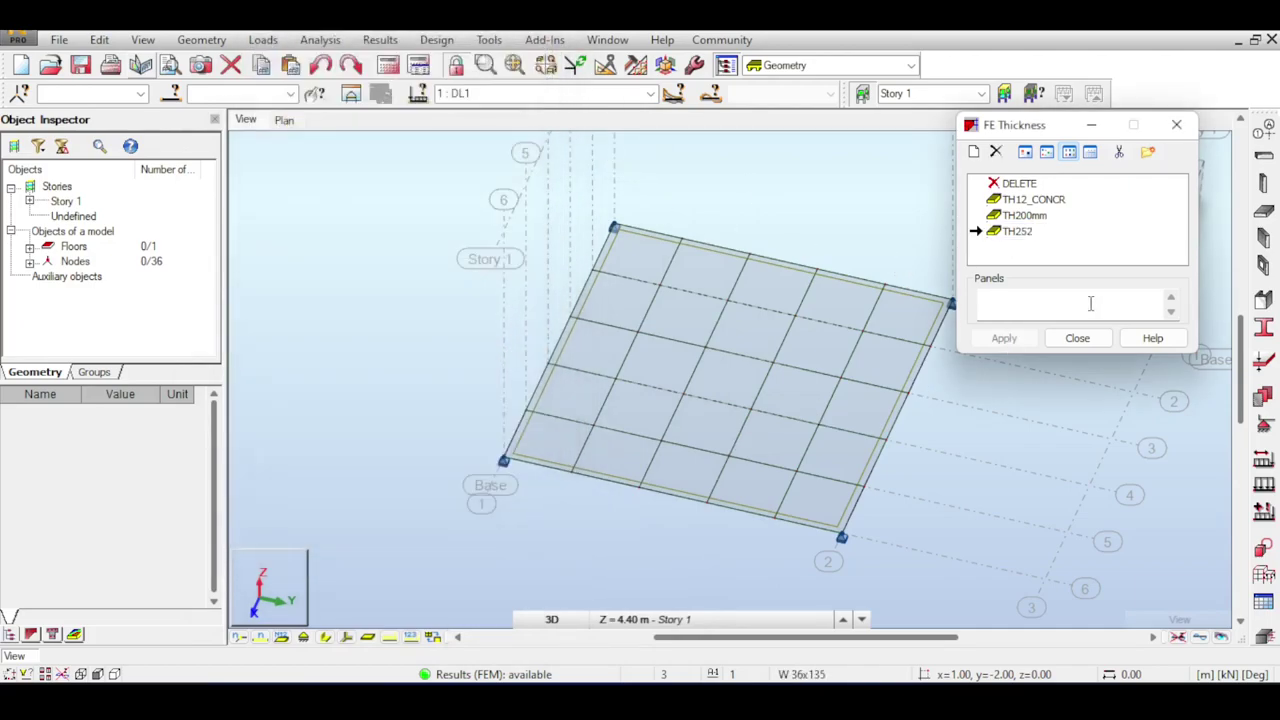
pyautogui.click(1088, 300)
pyautogui.click(930, 305)
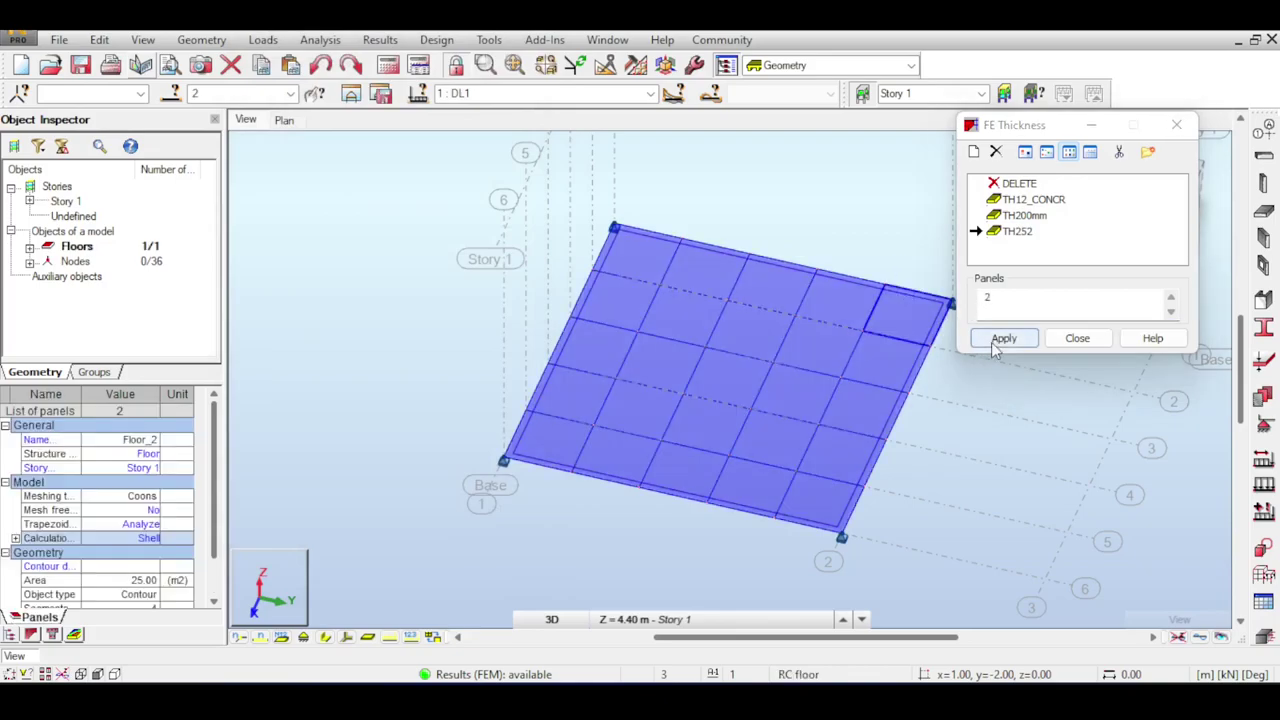
pyautogui.click(1003, 339)
pyautogui.click(702, 396)
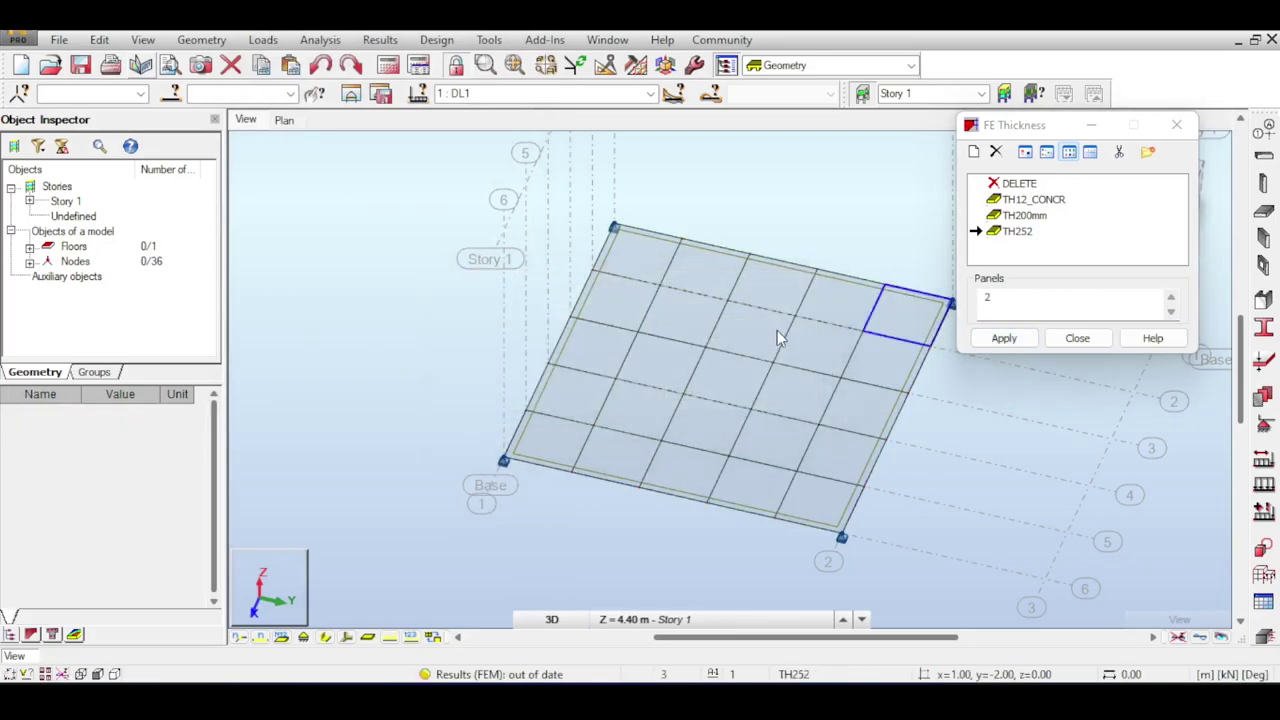
# Recalculate the model with the ribbed slab and examine its deformed shape from the back and right sides.
pyautogui.moveTo(1050, 130); pyautogui.dragTo(1103, 289)
pyautogui.scroll(4, 733, 328)
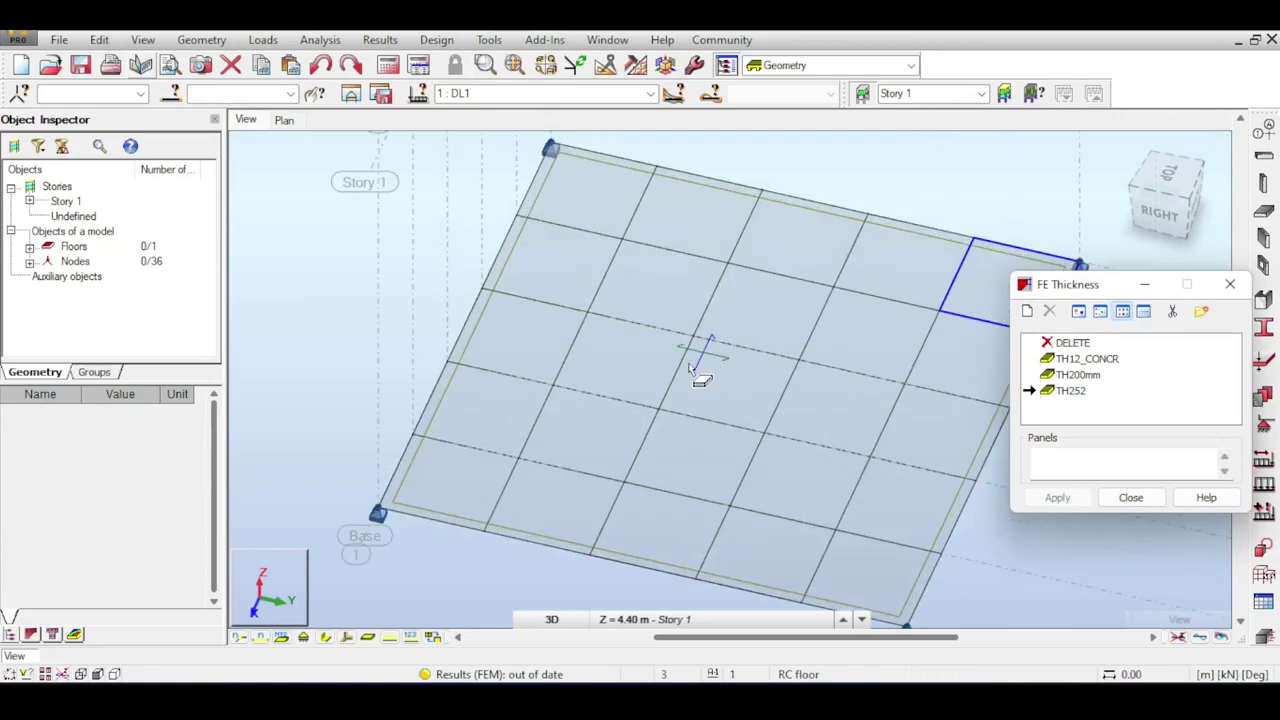
pyautogui.scroll(-4, 712, 318)
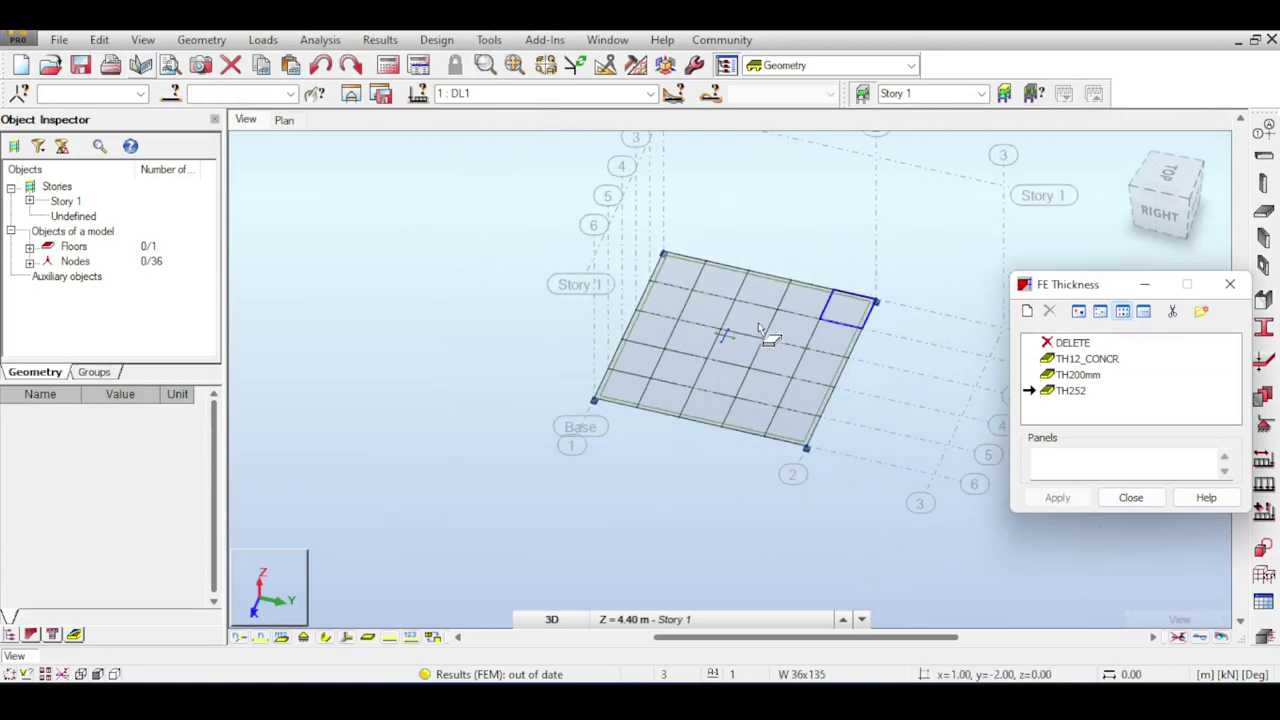
pyautogui.click(418, 65)
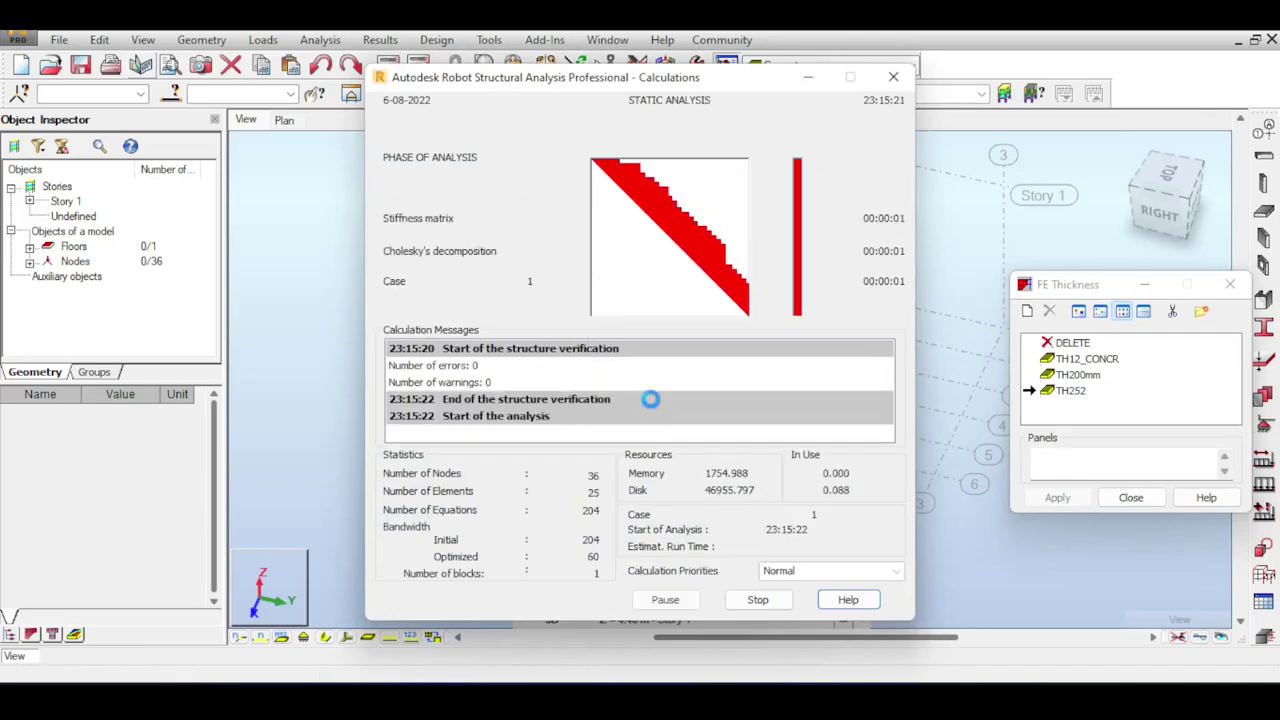
pyautogui.click(1150, 567)
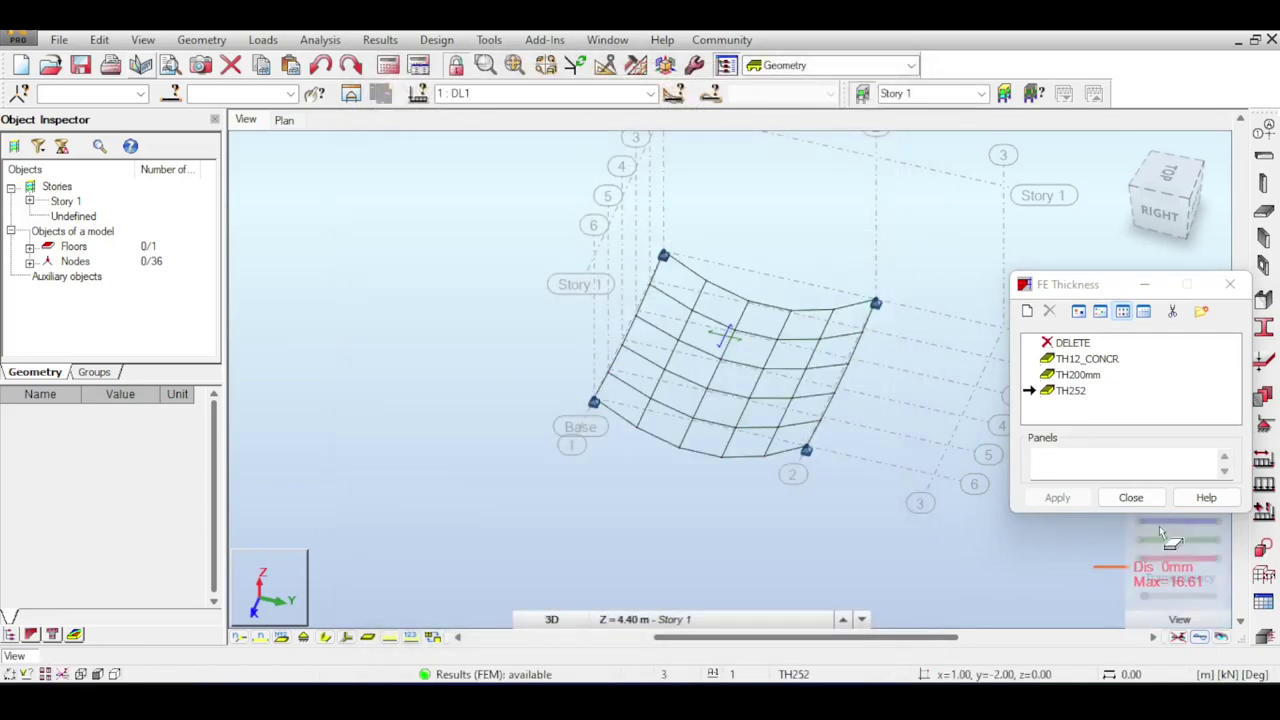
pyautogui.click(1170, 218)
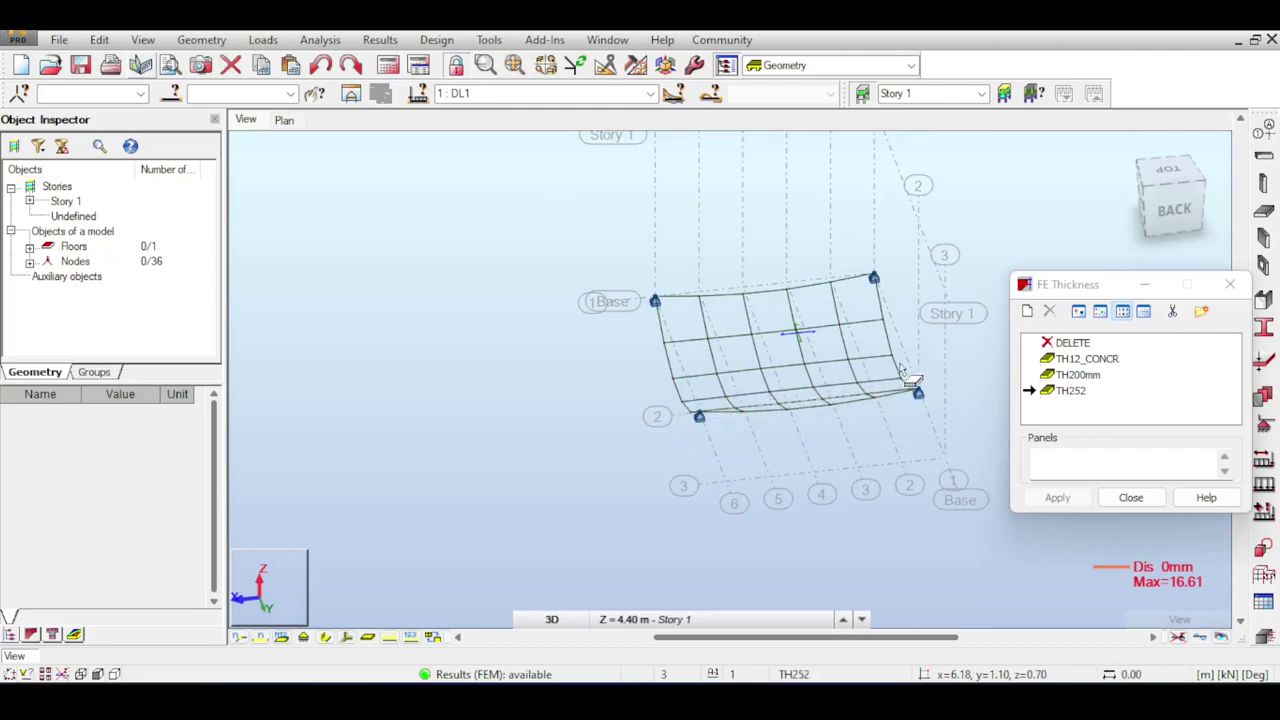
pyautogui.click(1130, 215)
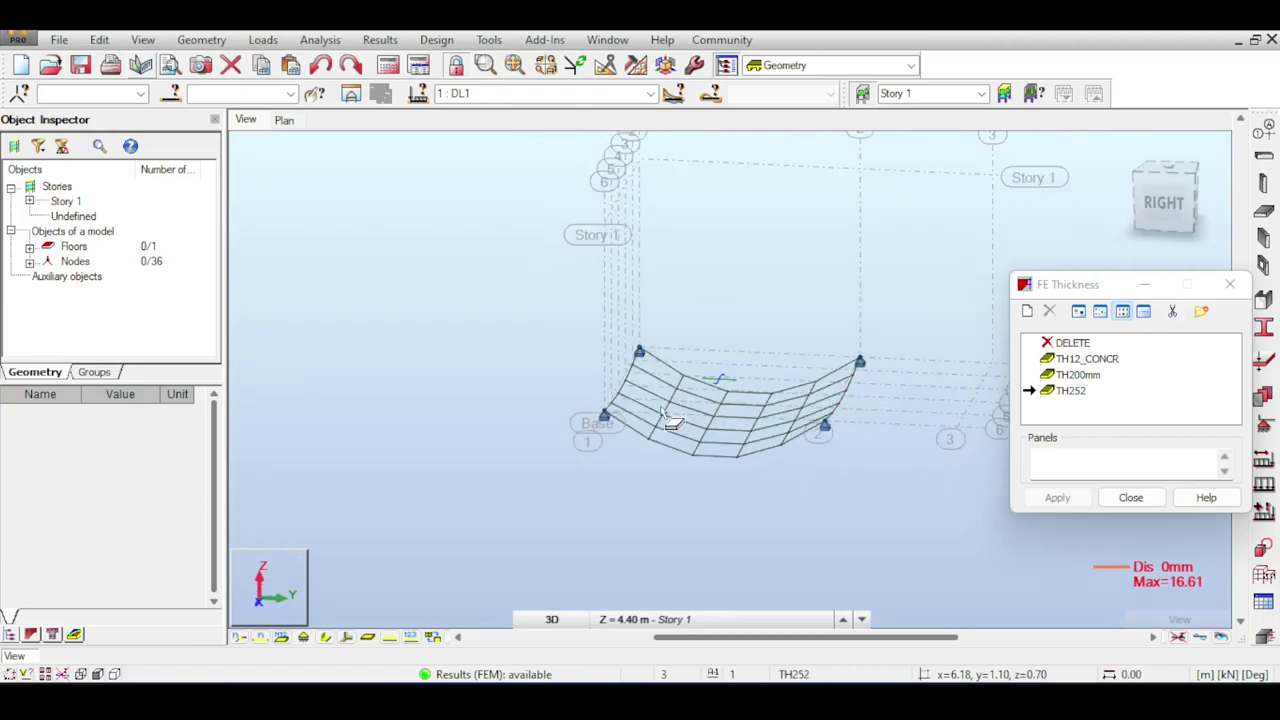
# Change the main orthotropy direction of thickness TH252 to follow the Y axis and overwrite the existing definition.
pyautogui.doubleClick(1075, 391)
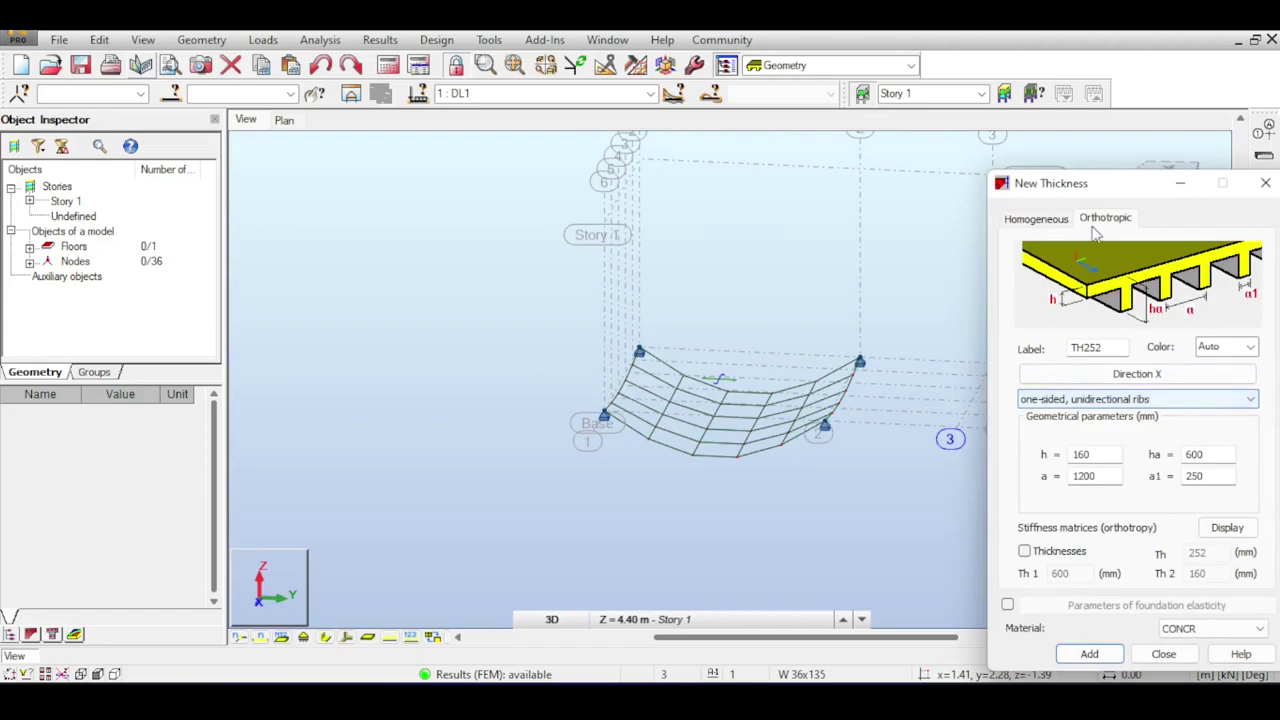
pyautogui.moveTo(1100, 183); pyautogui.dragTo(928, 140)
pyautogui.click(964, 330)
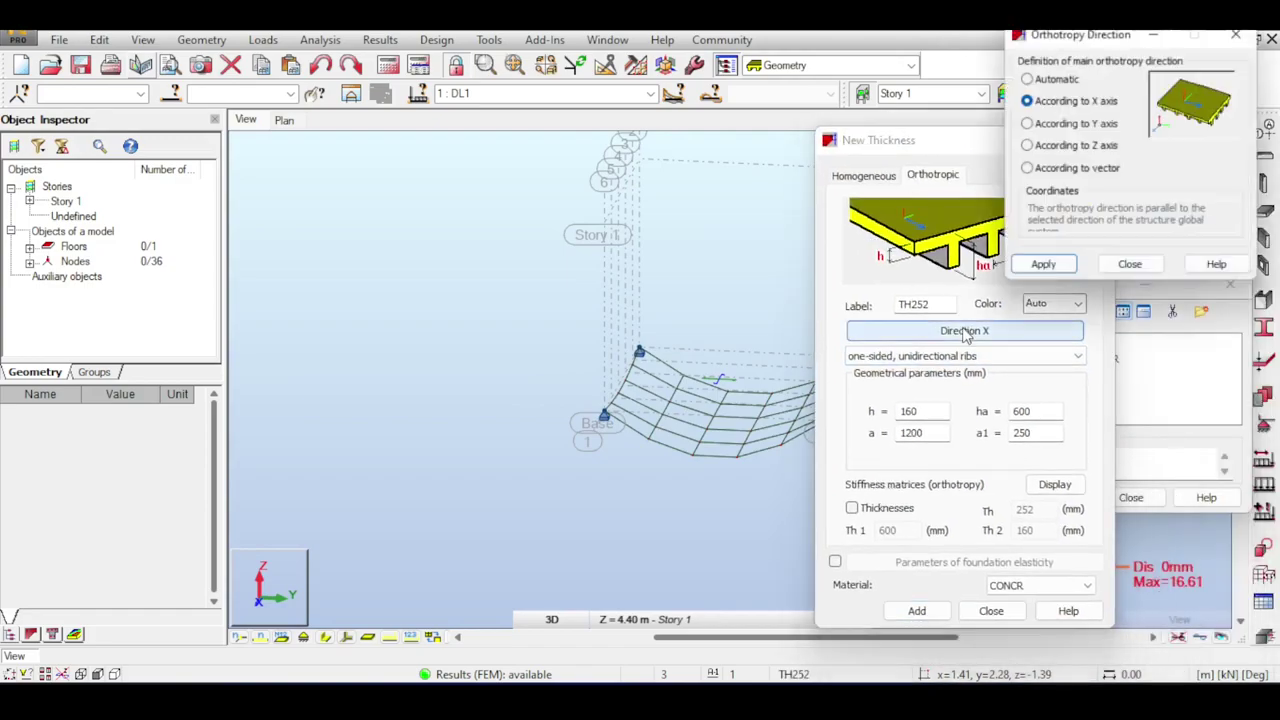
pyautogui.click(1038, 126)
pyautogui.click(1042, 268)
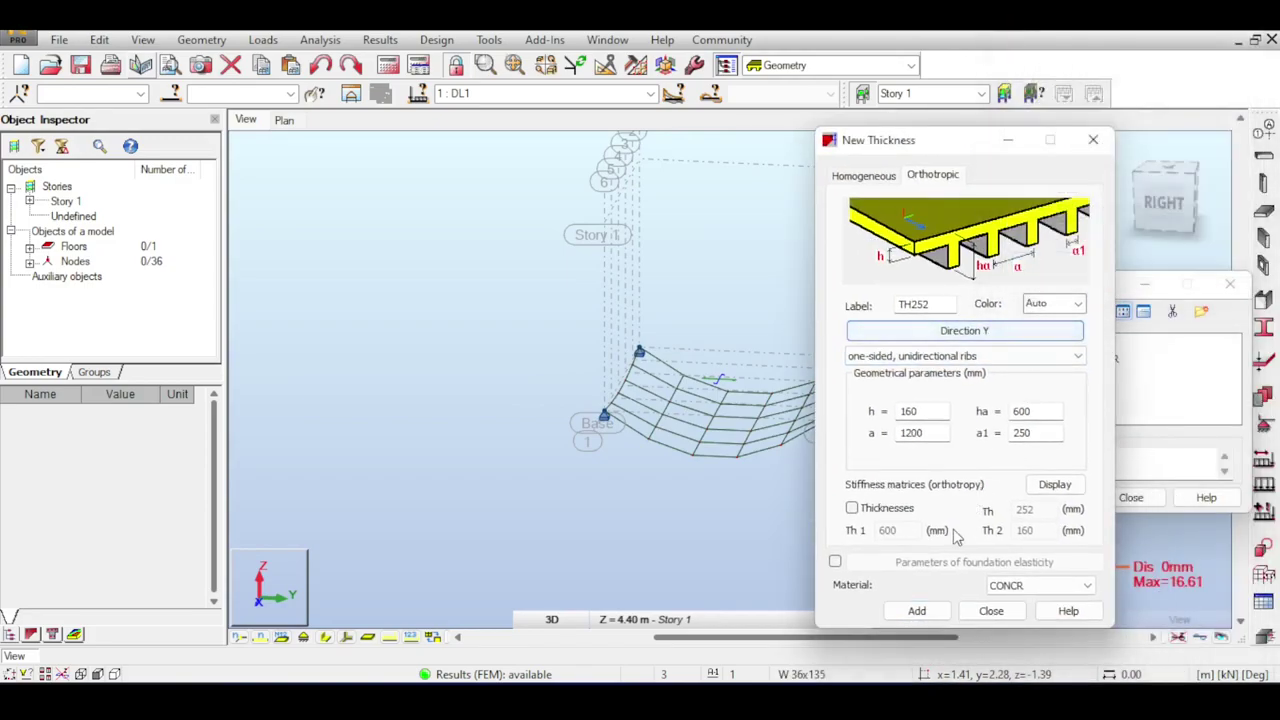
pyautogui.click(916, 612)
pyautogui.click(989, 430)
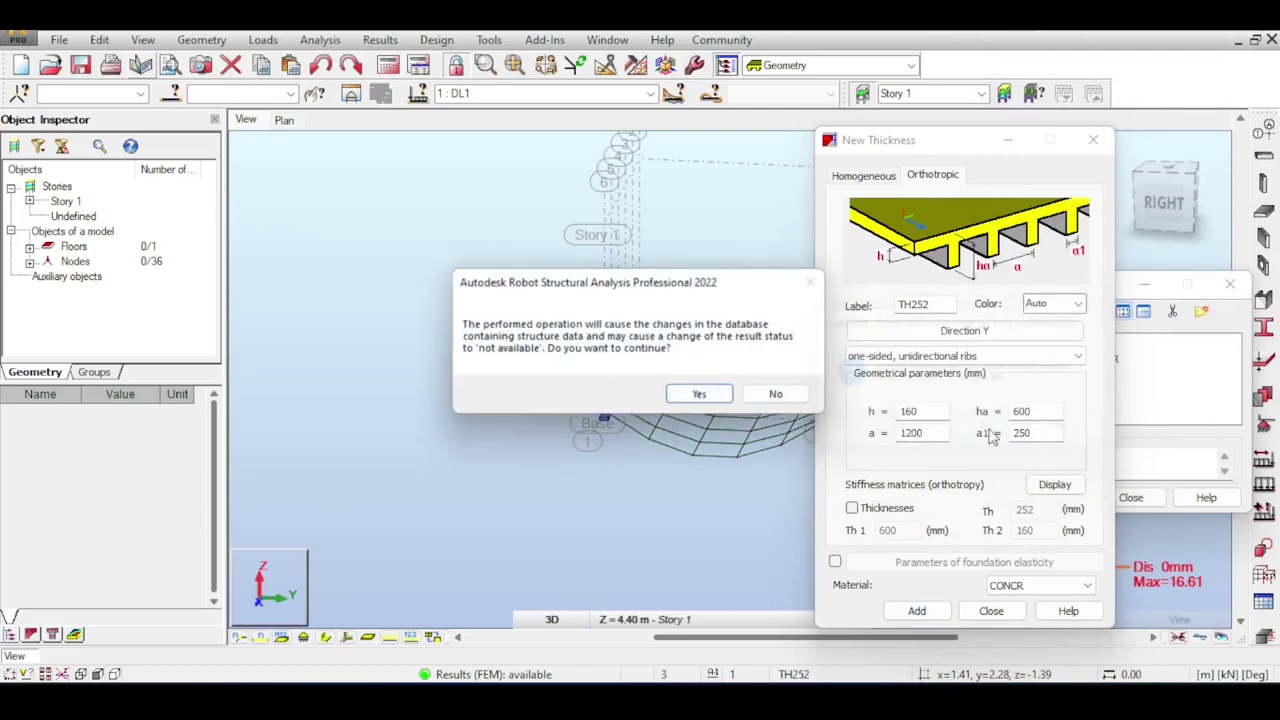
pyautogui.click(690, 397)
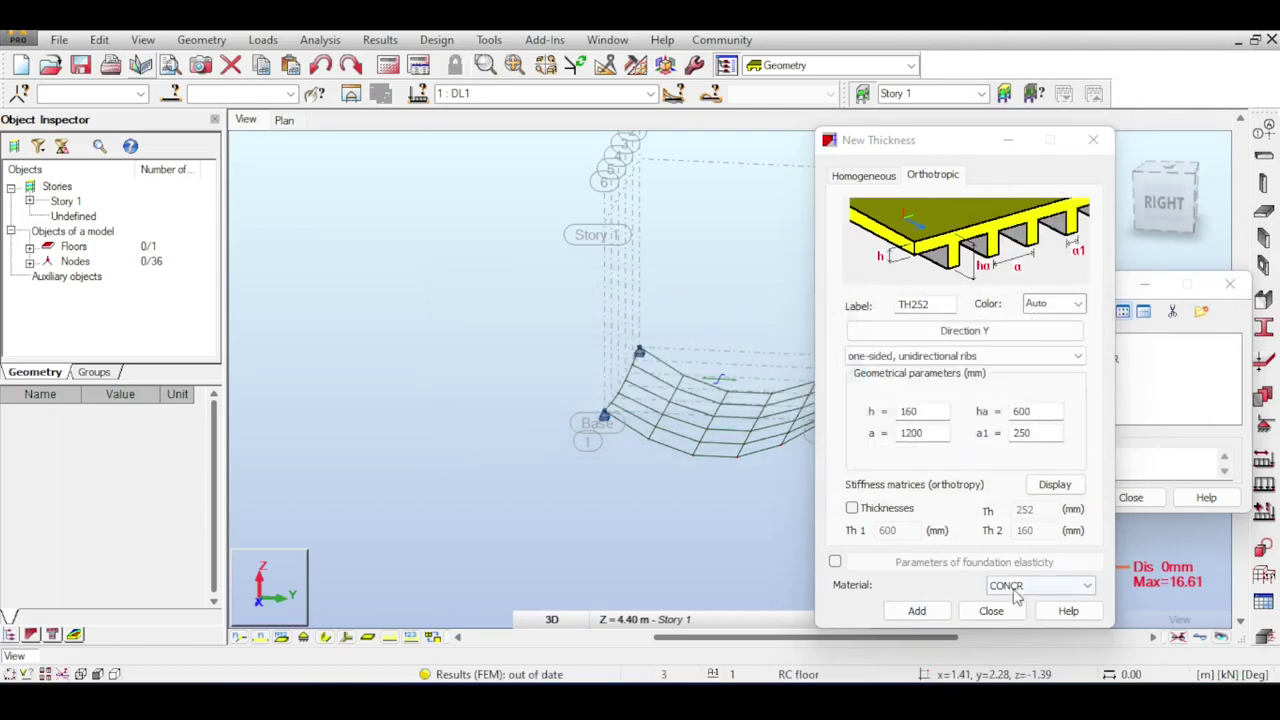
# Recalculate the model with the ribs in direction Y and examine the slab's deformed shape from the right and above.
pyautogui.click(991, 611)
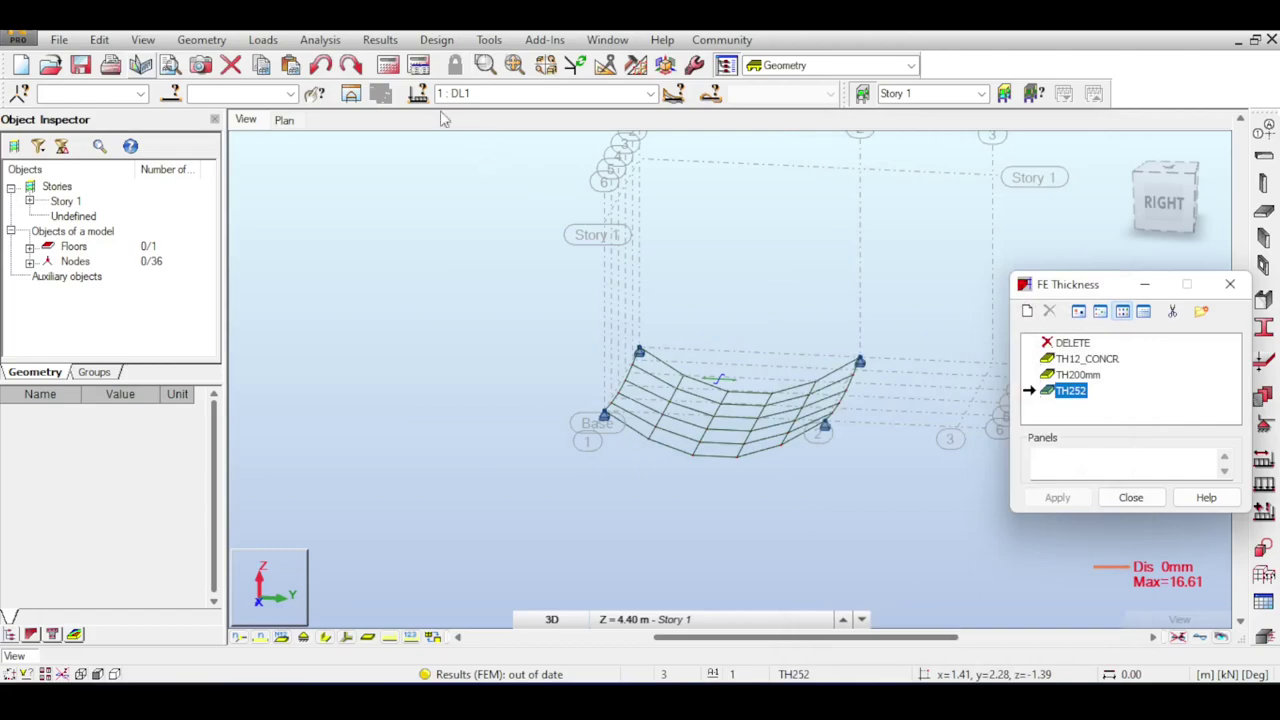
pyautogui.click(390, 65)
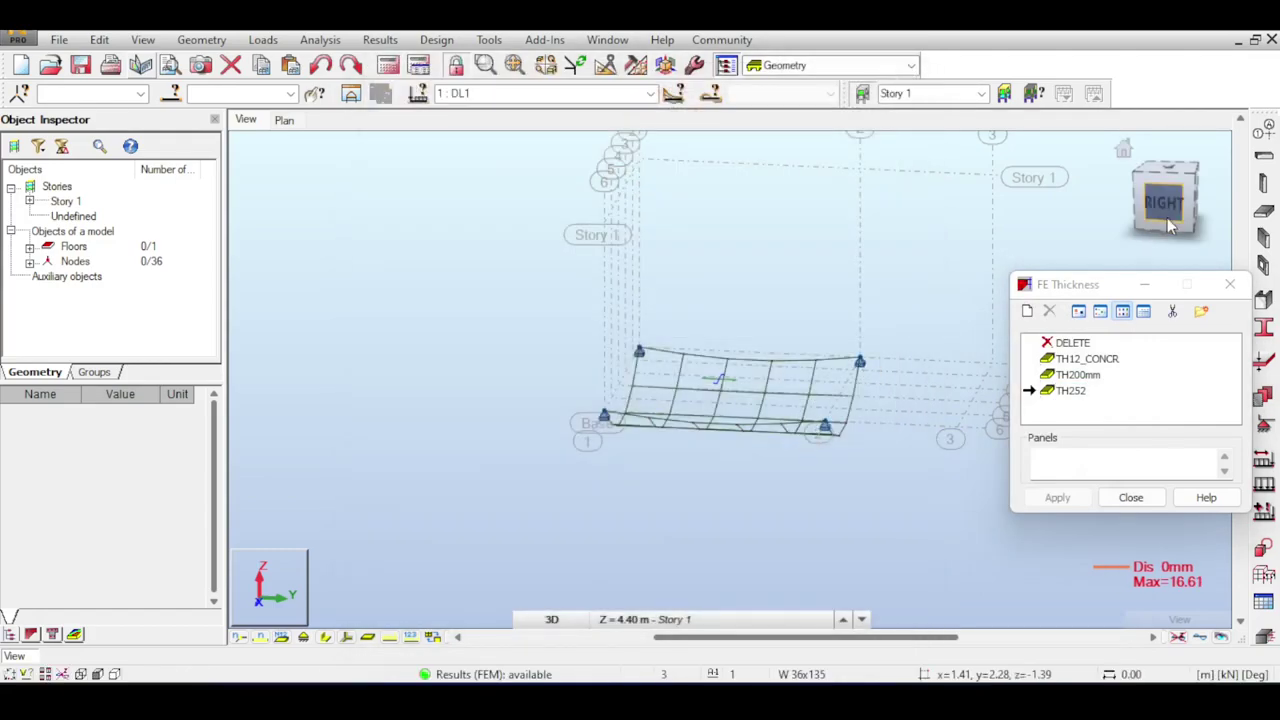
pyautogui.click(1165, 170)
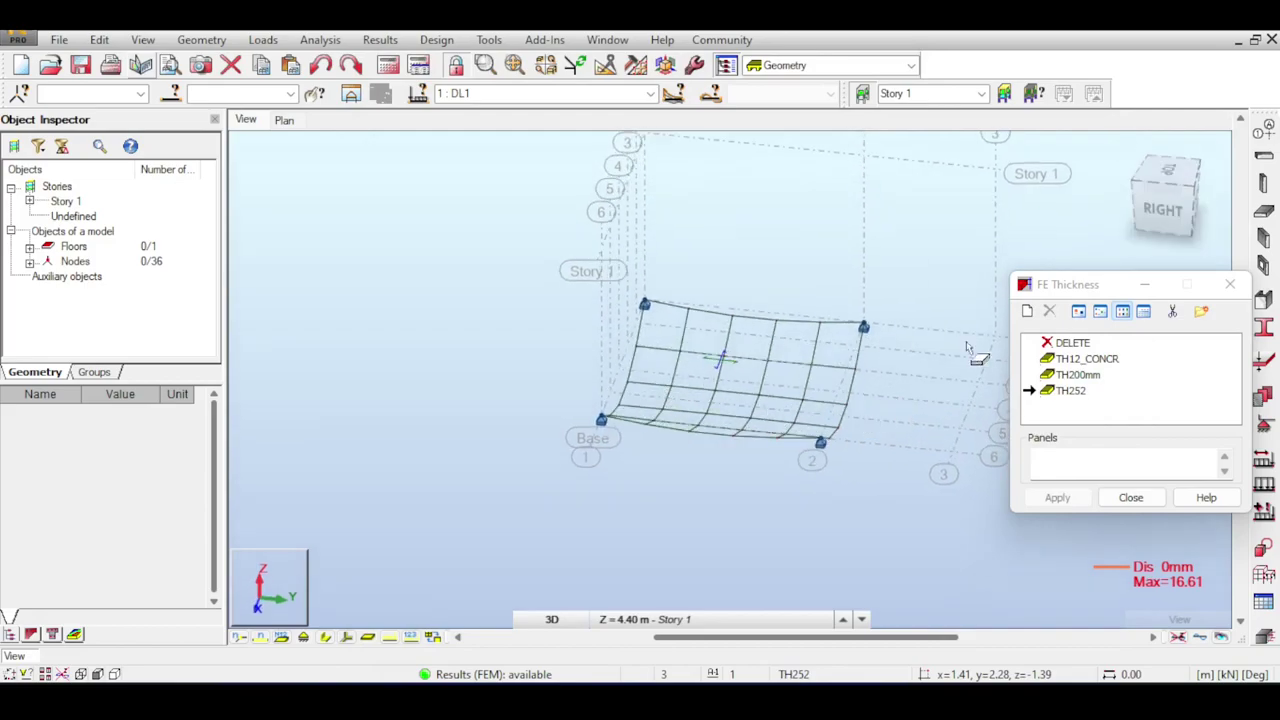
pyautogui.click(1183, 210)
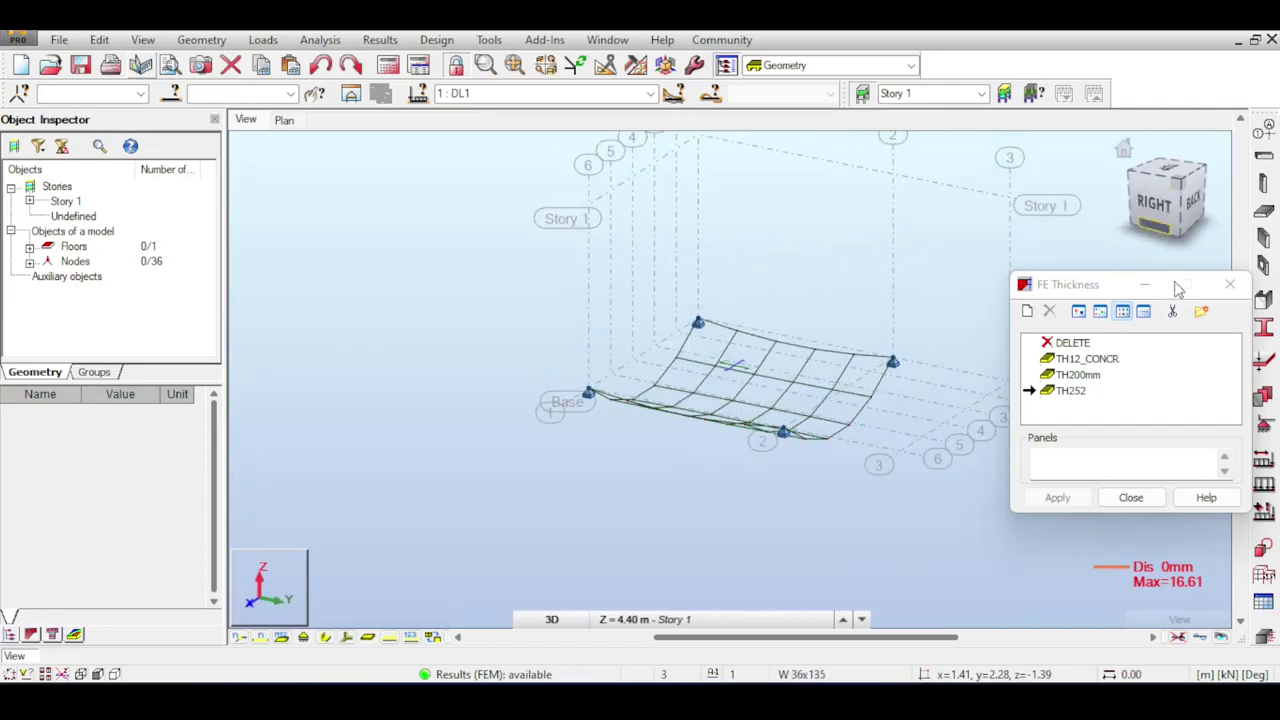
pyautogui.click(1229, 284)
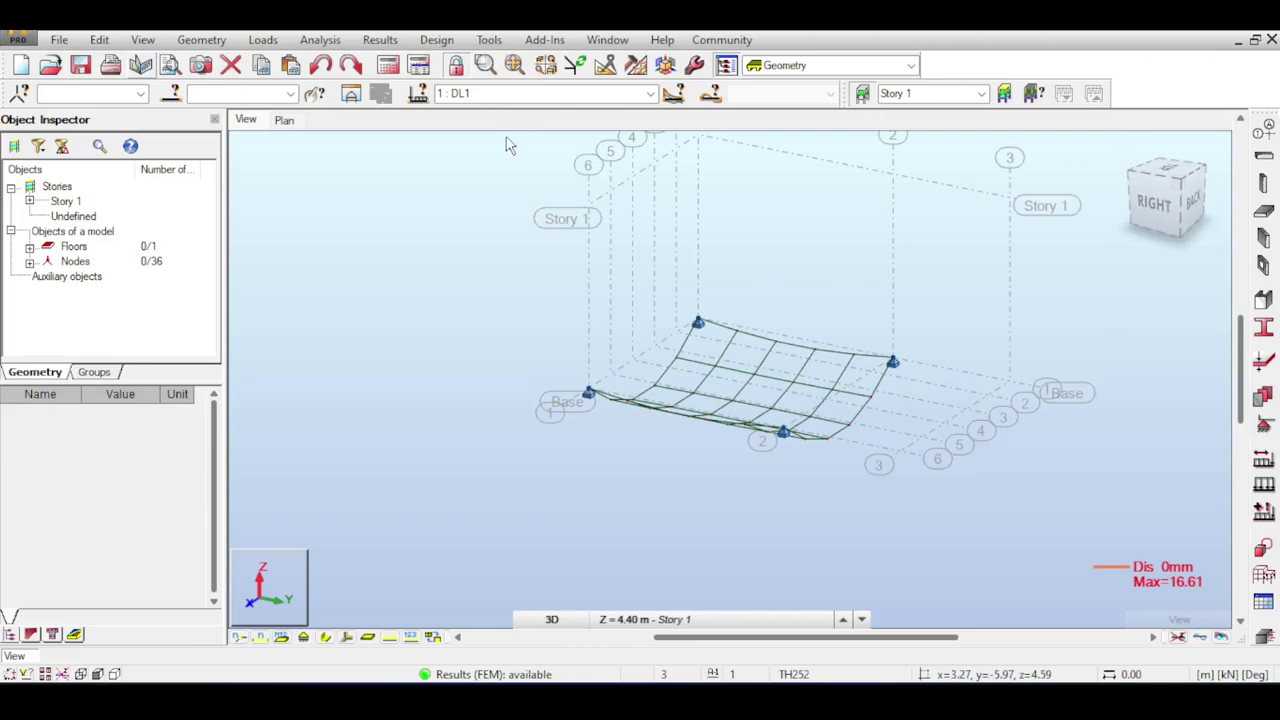
# Hide the deformation and assign a Fixed linear support to the slab edge along axis 2, accepting the change to the structure data.
pyautogui.click(1178, 637)
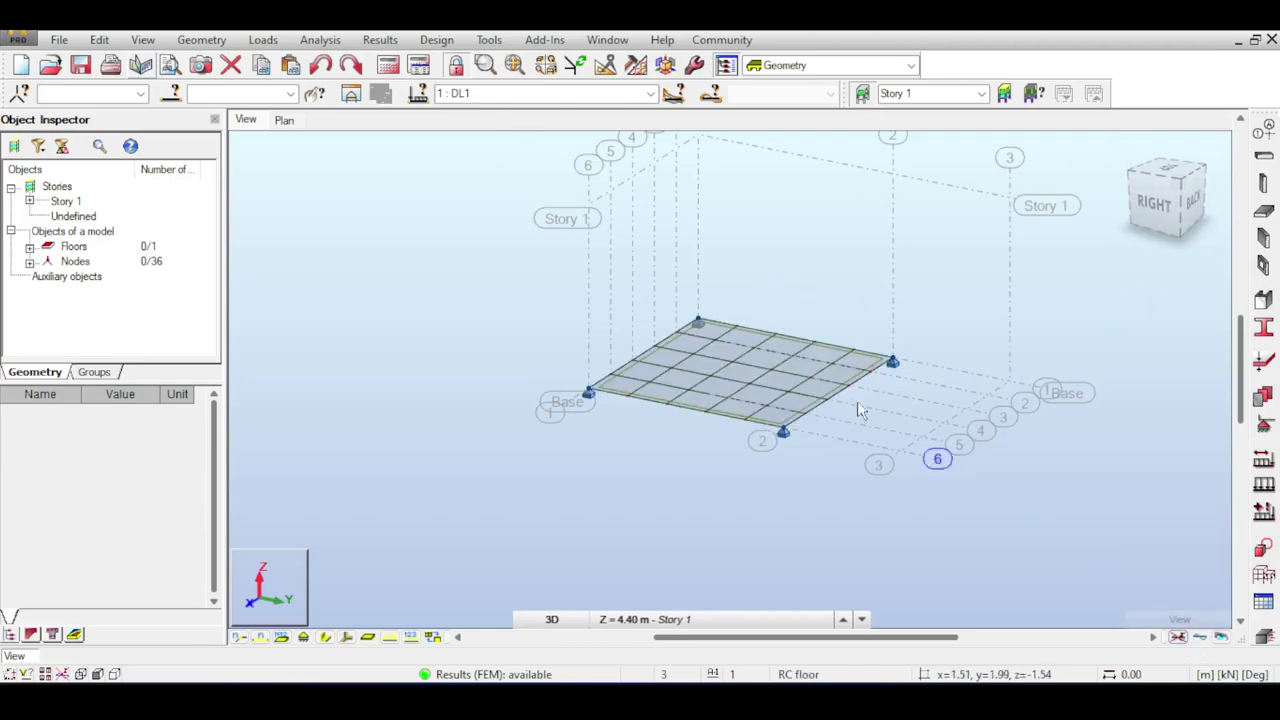
pyautogui.moveTo(894, 223); pyautogui.dragTo(871, 308, button='middle')
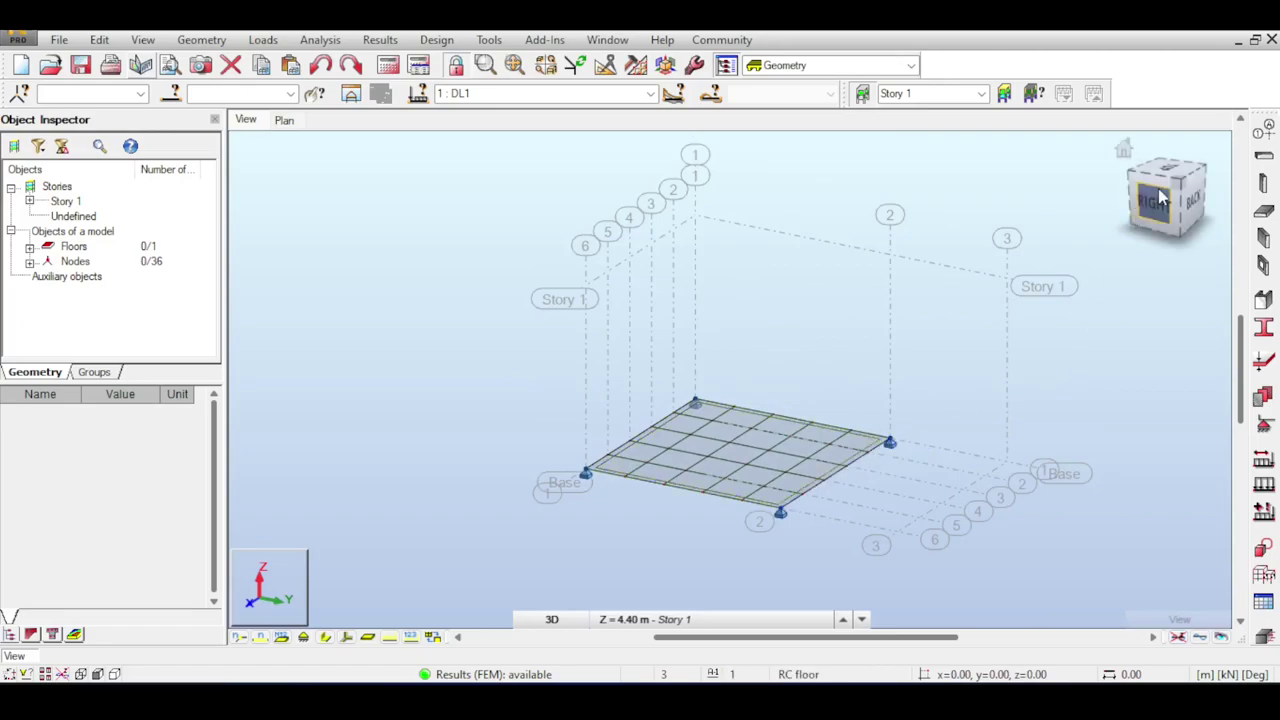
pyautogui.click(1263, 425)
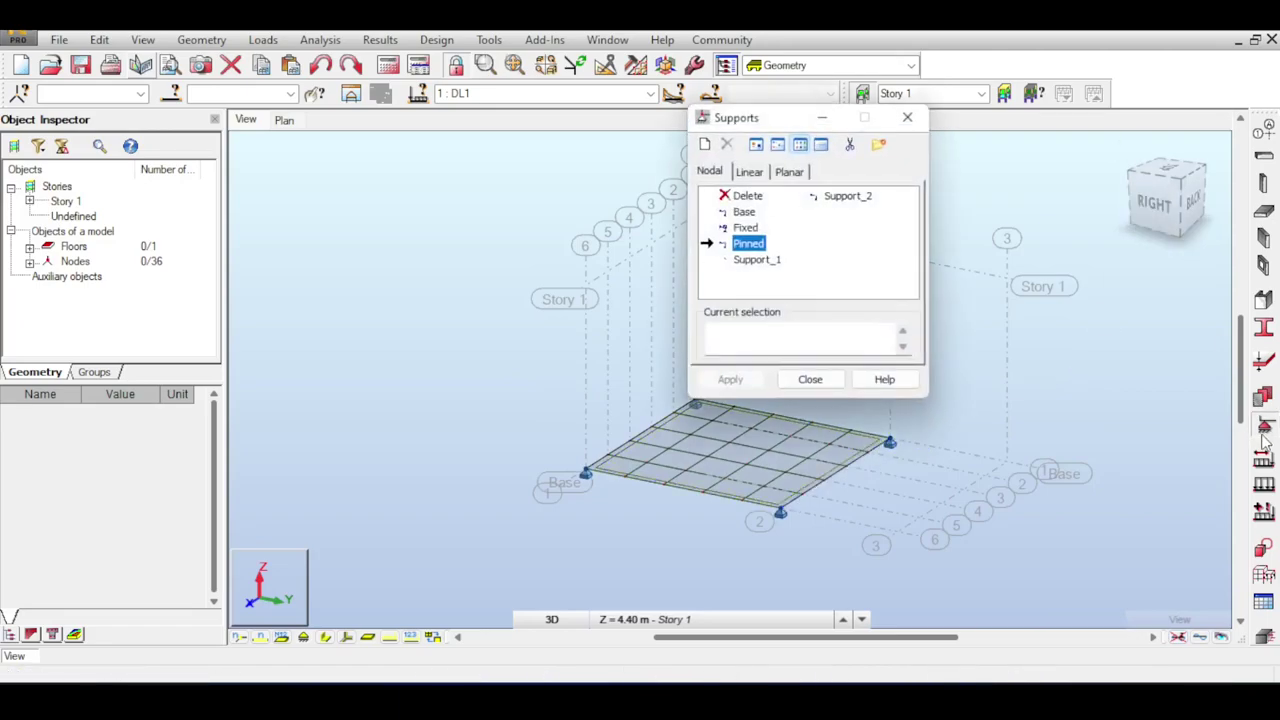
pyautogui.click(745, 228)
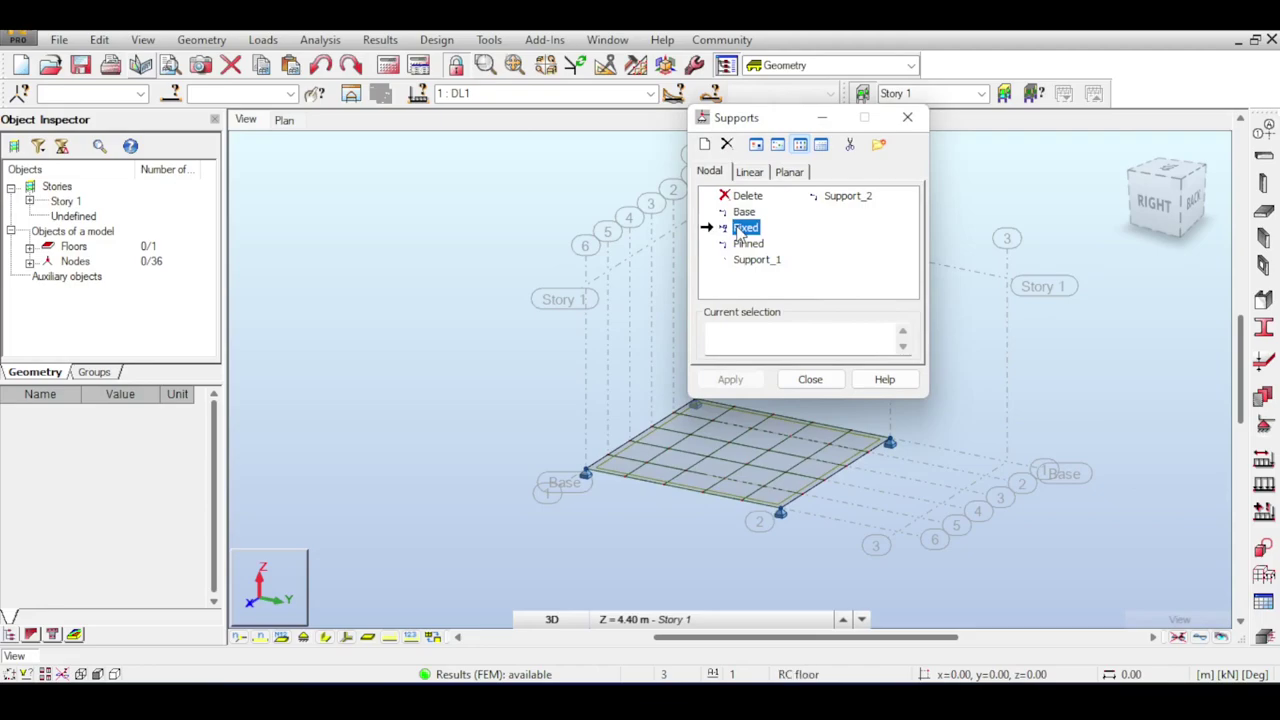
pyautogui.click(748, 172)
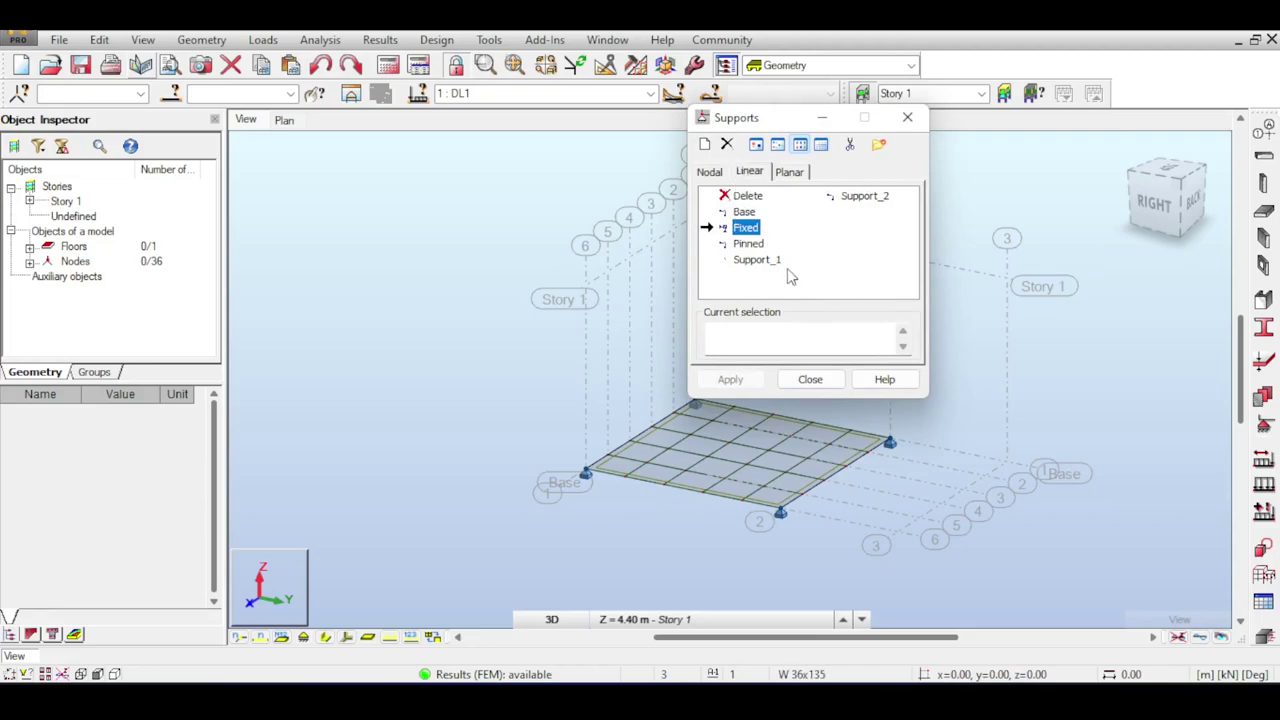
pyautogui.click(872, 459)
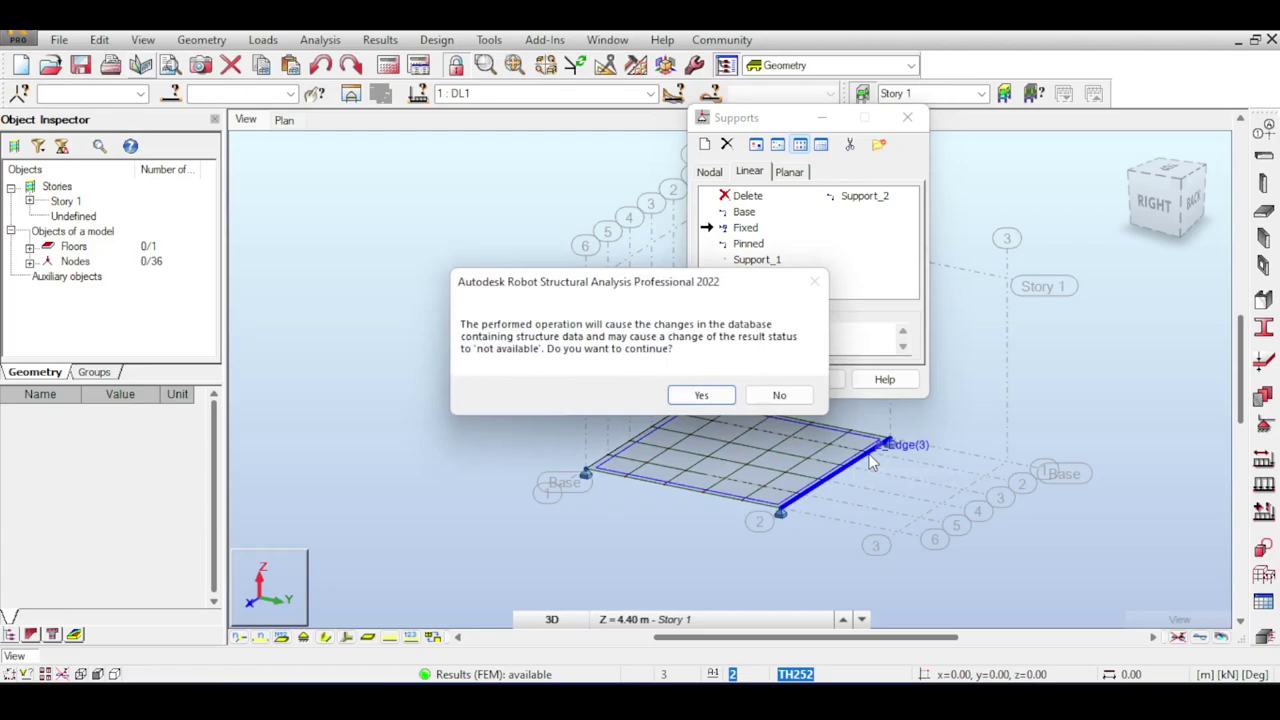
pyautogui.click(701, 395)
pyautogui.scroll(3, 858, 487)
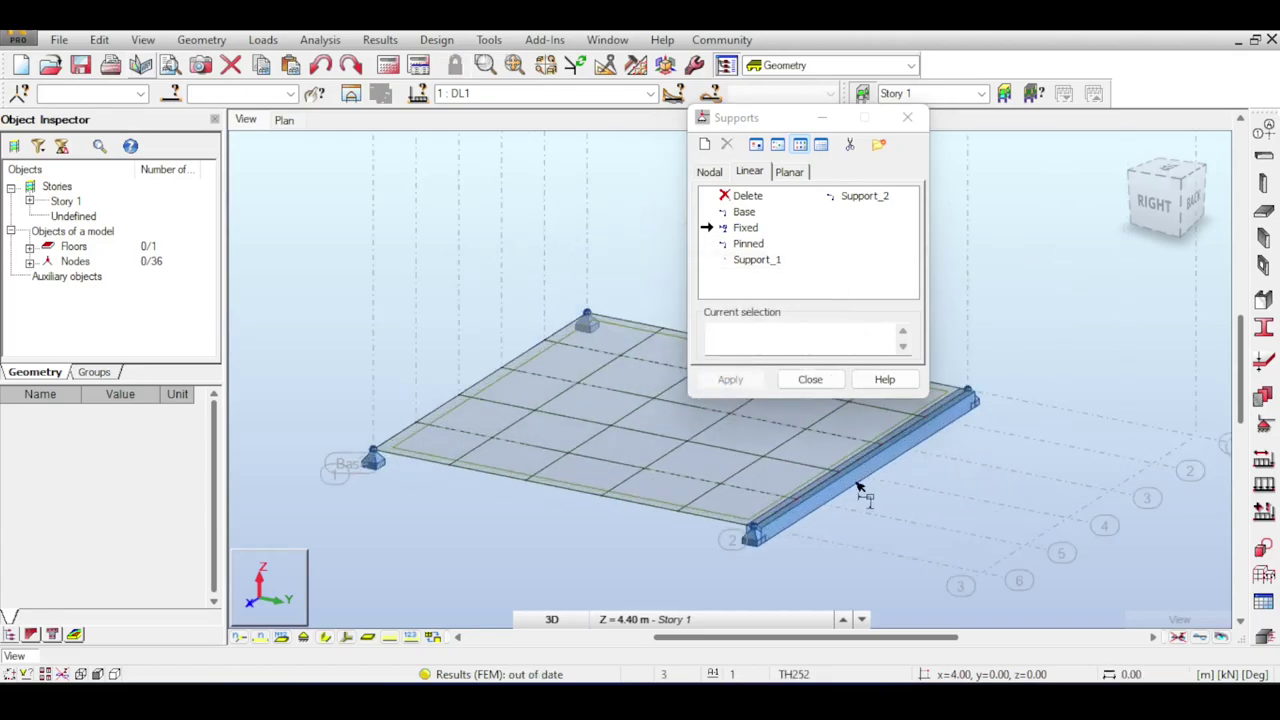
pyautogui.scroll(2, 858, 487)
pyautogui.click(808, 376)
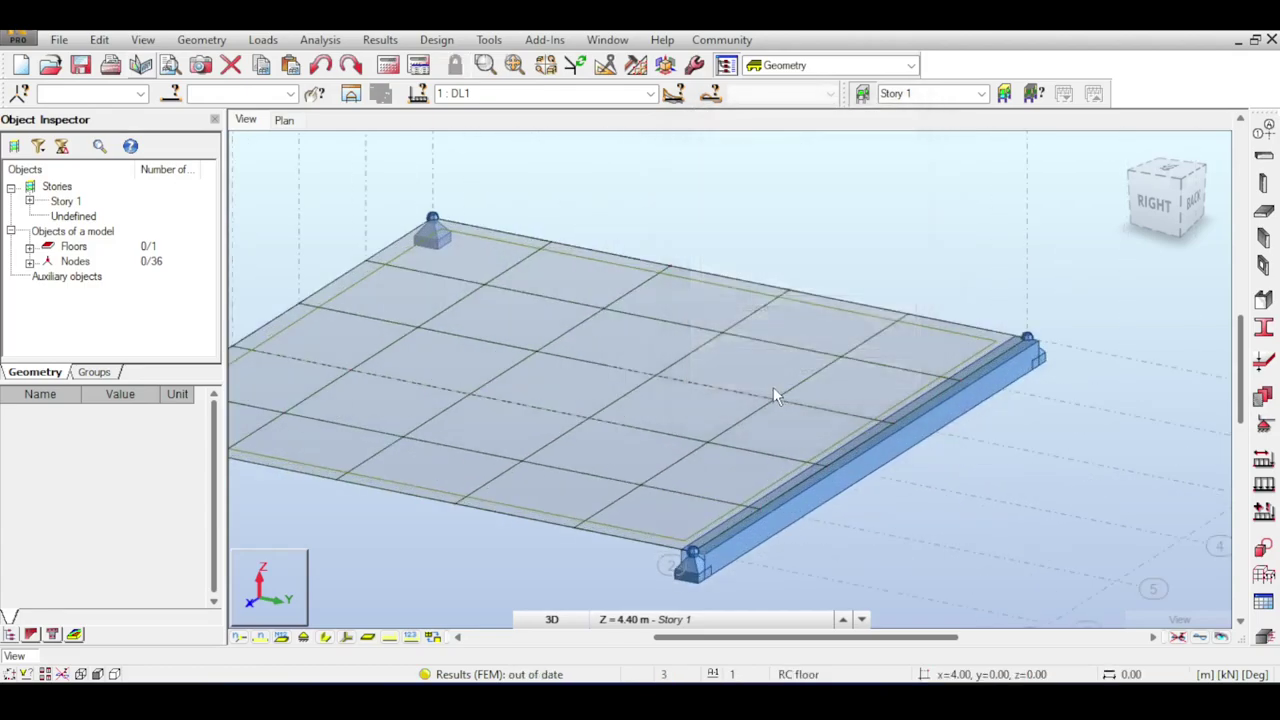
# Delete the nodal supports from all nodes of the slab, keeping the linear edge support.
pyautogui.scroll(-4, 774, 394)
pyautogui.moveTo(726, 354); pyautogui.dragTo(953, 291, button='middle')
pyautogui.click(1150, 205)
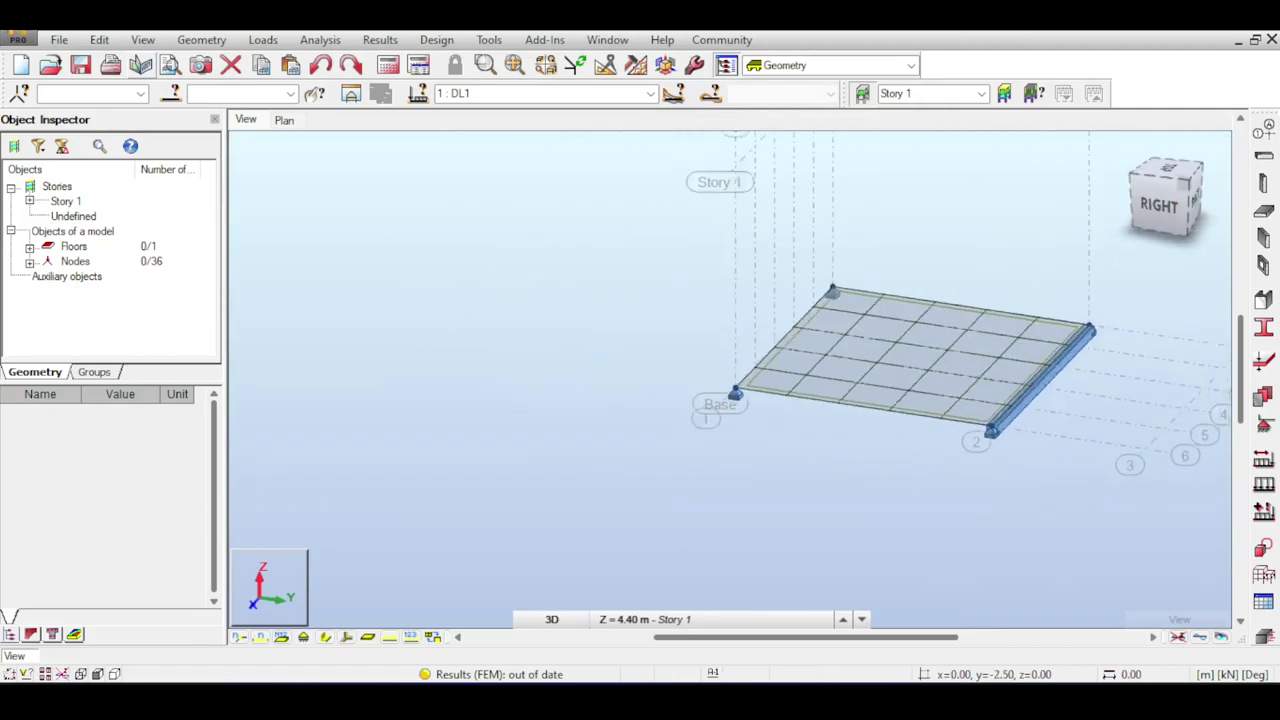
pyautogui.keyDown('shift'); pyautogui.moveTo(1070, 215); pyautogui.dragTo(848, 290, button='middle'); pyautogui.keyUp('shift')
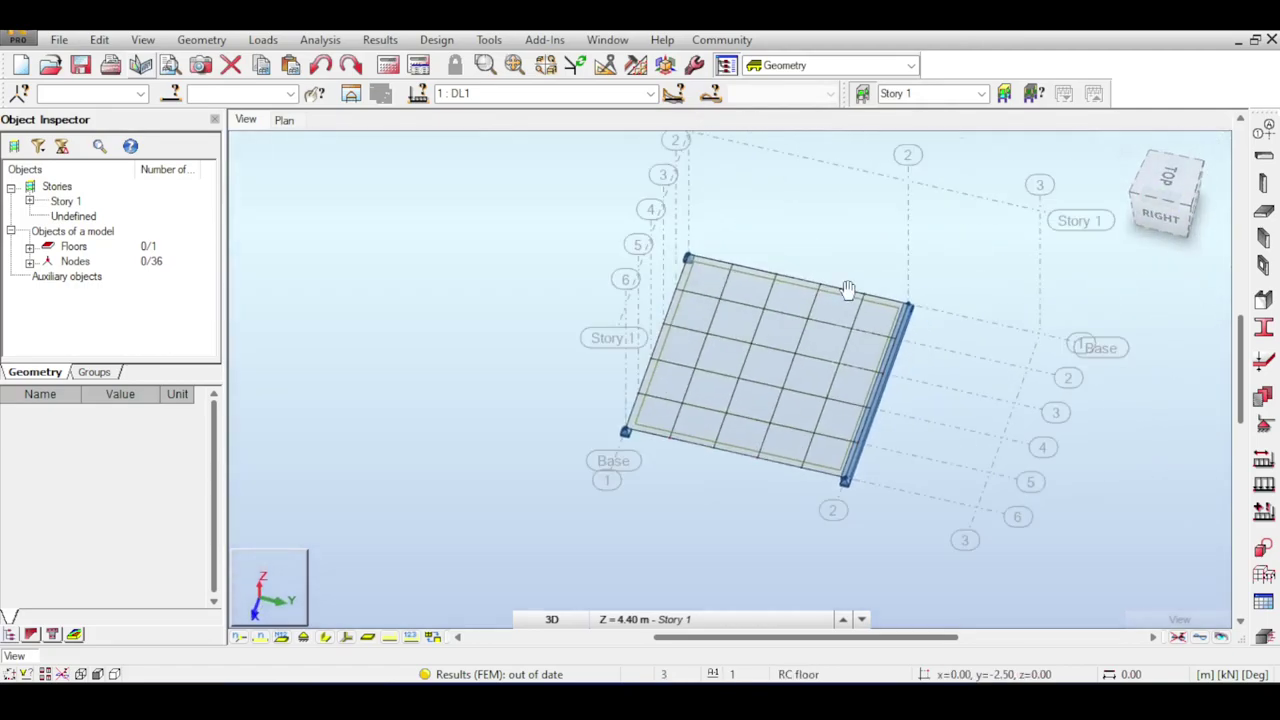
pyautogui.click(1263, 425)
pyautogui.click(747, 196)
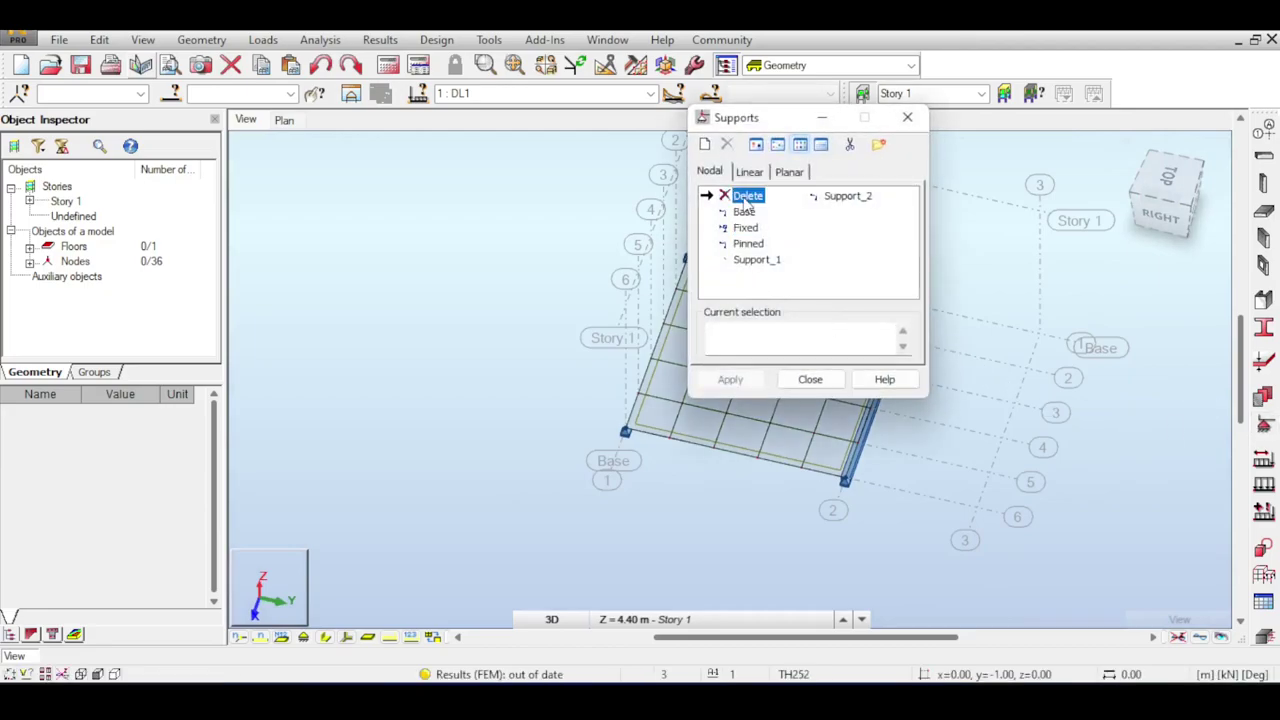
pyautogui.click(772, 330)
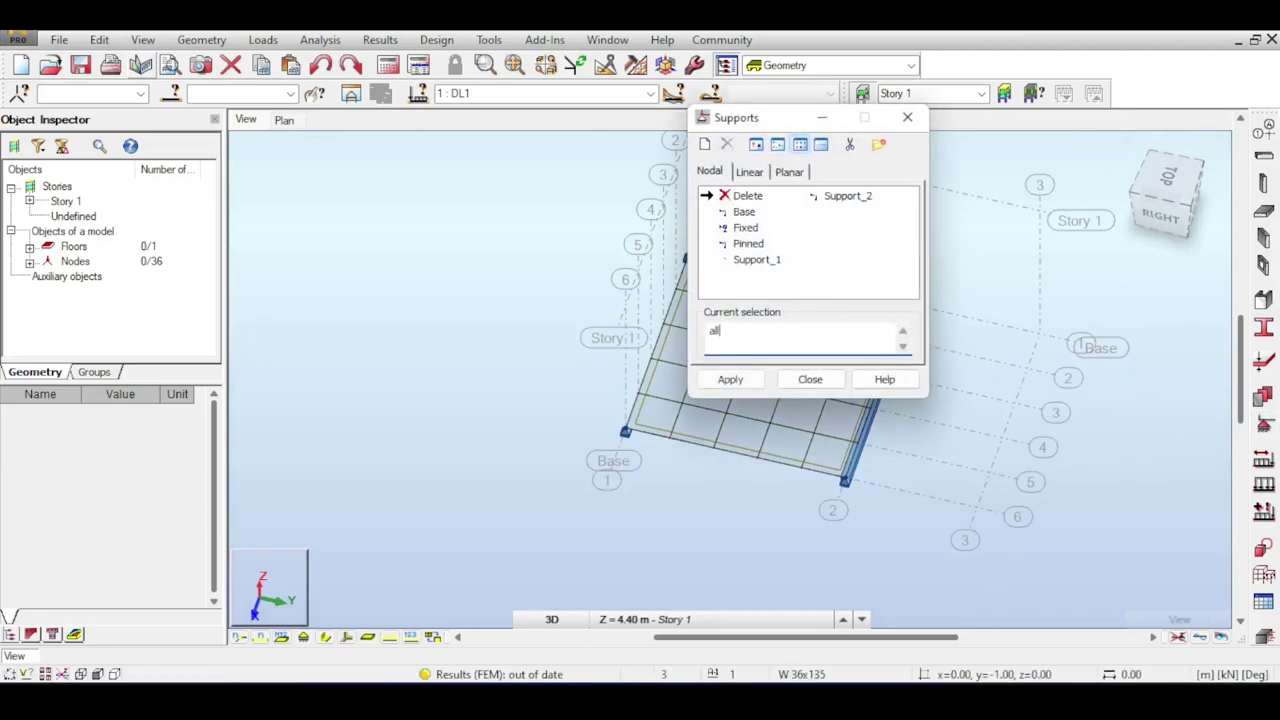
pyautogui.press('Return')
pyautogui.click(809, 380)
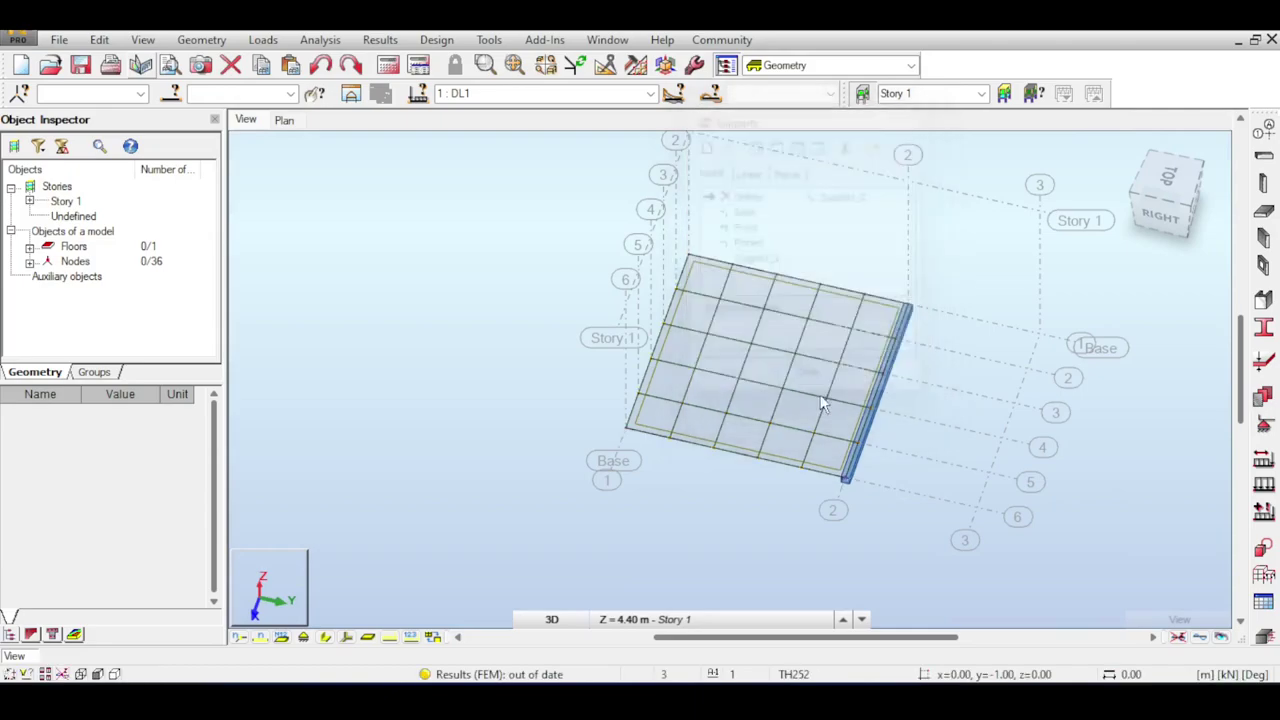
# Recalculate the slab fixed along one edge, examine its deformed shape from the front and right sides, and hide the deformation.
pyautogui.moveTo(809, 263); pyautogui.dragTo(811, 180, button='middle')
pyautogui.click(1160, 205)
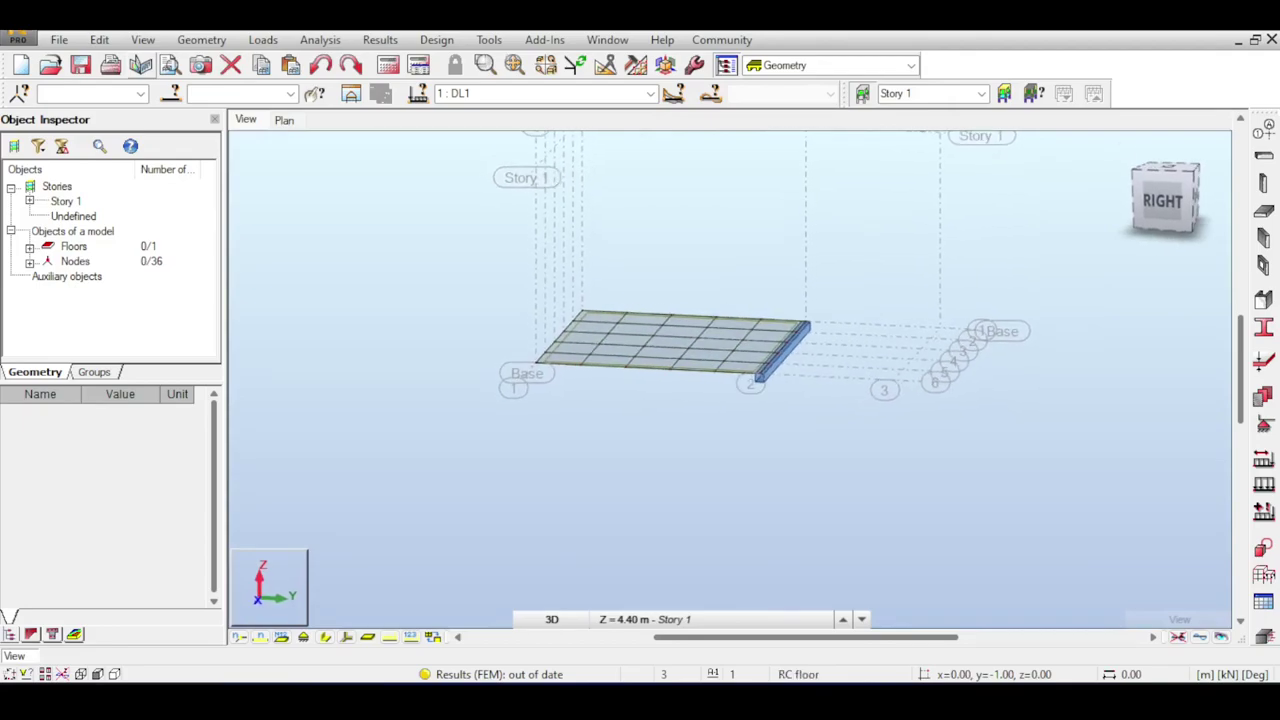
pyautogui.click(1138, 195)
pyautogui.click(351, 65)
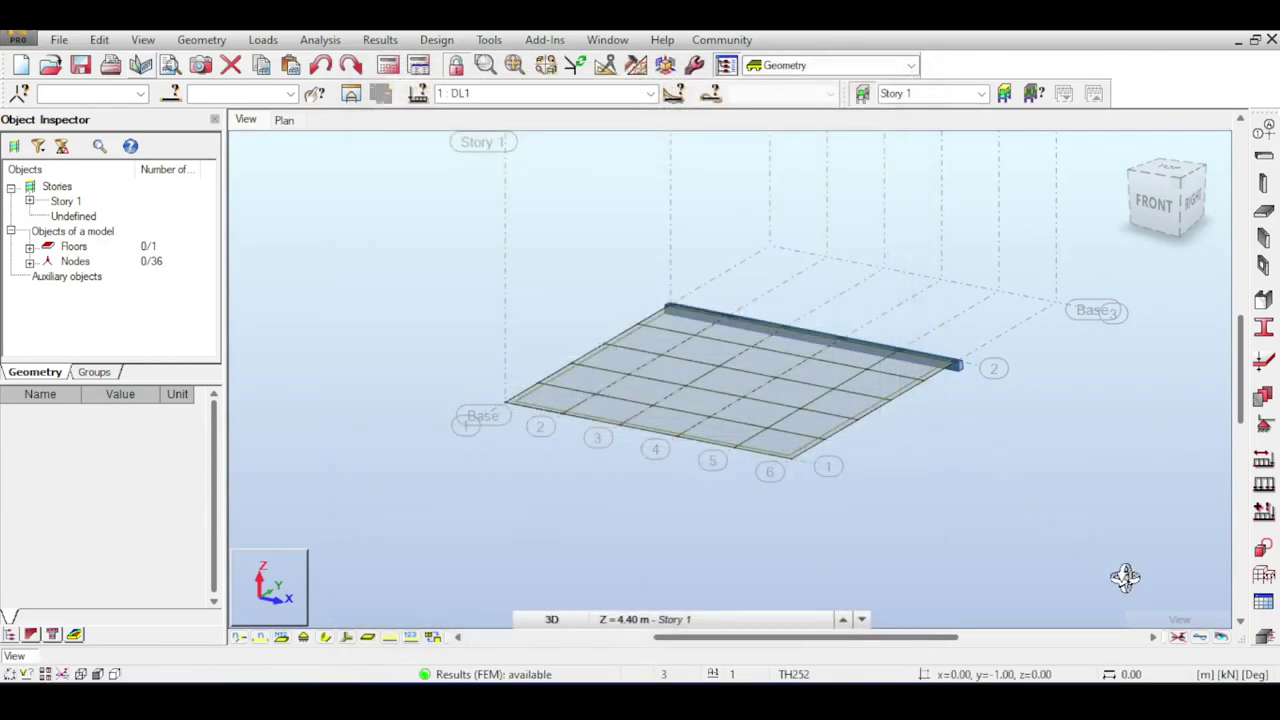
pyautogui.click(1200, 643)
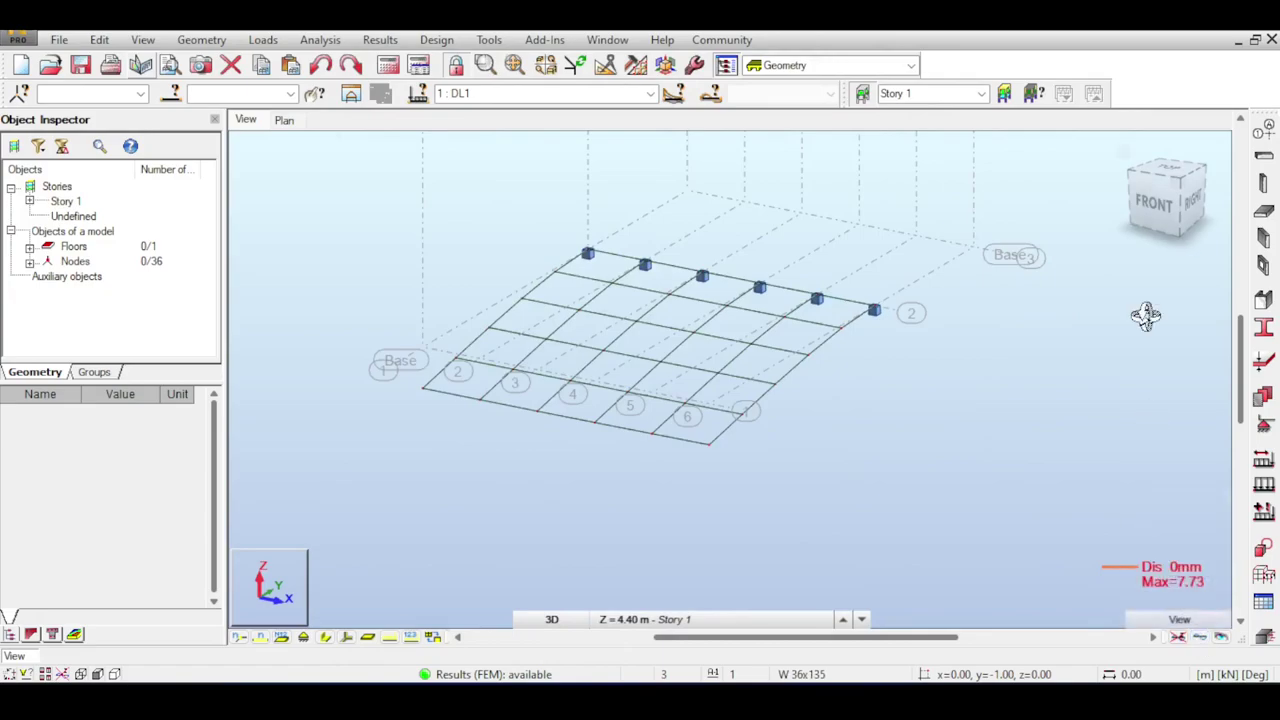
pyautogui.click(1190, 200)
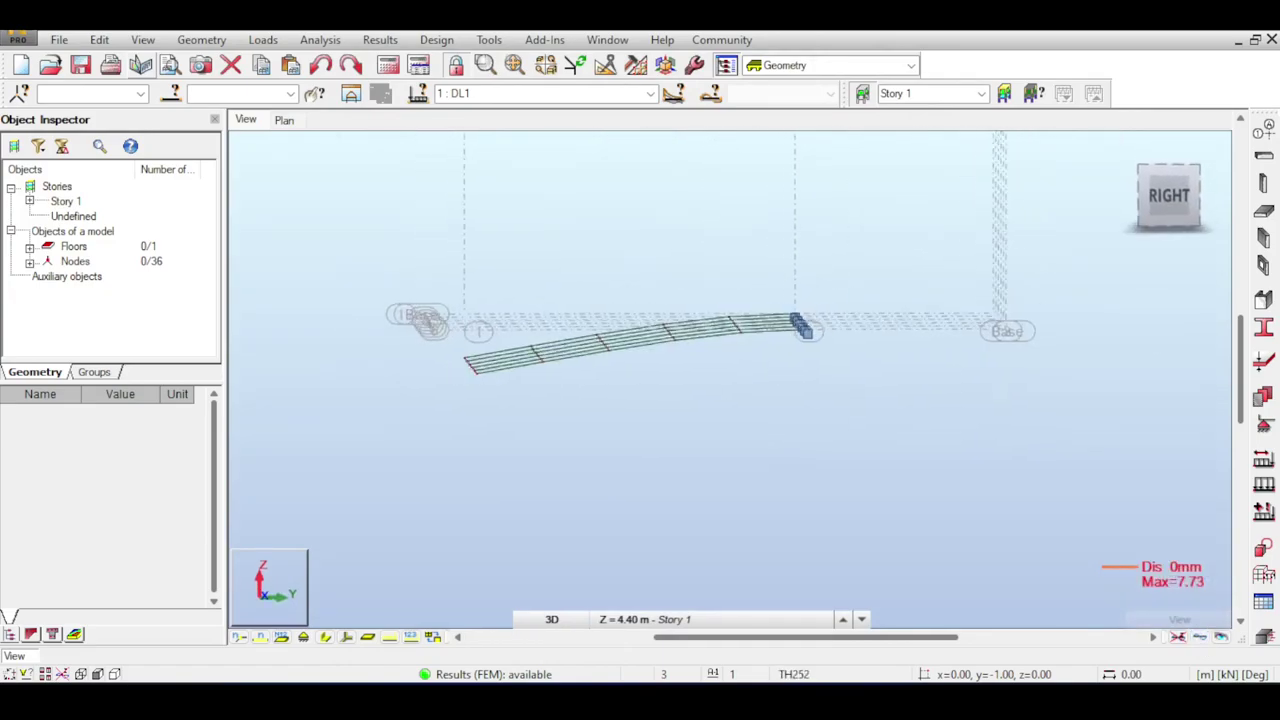
pyautogui.click(1148, 205)
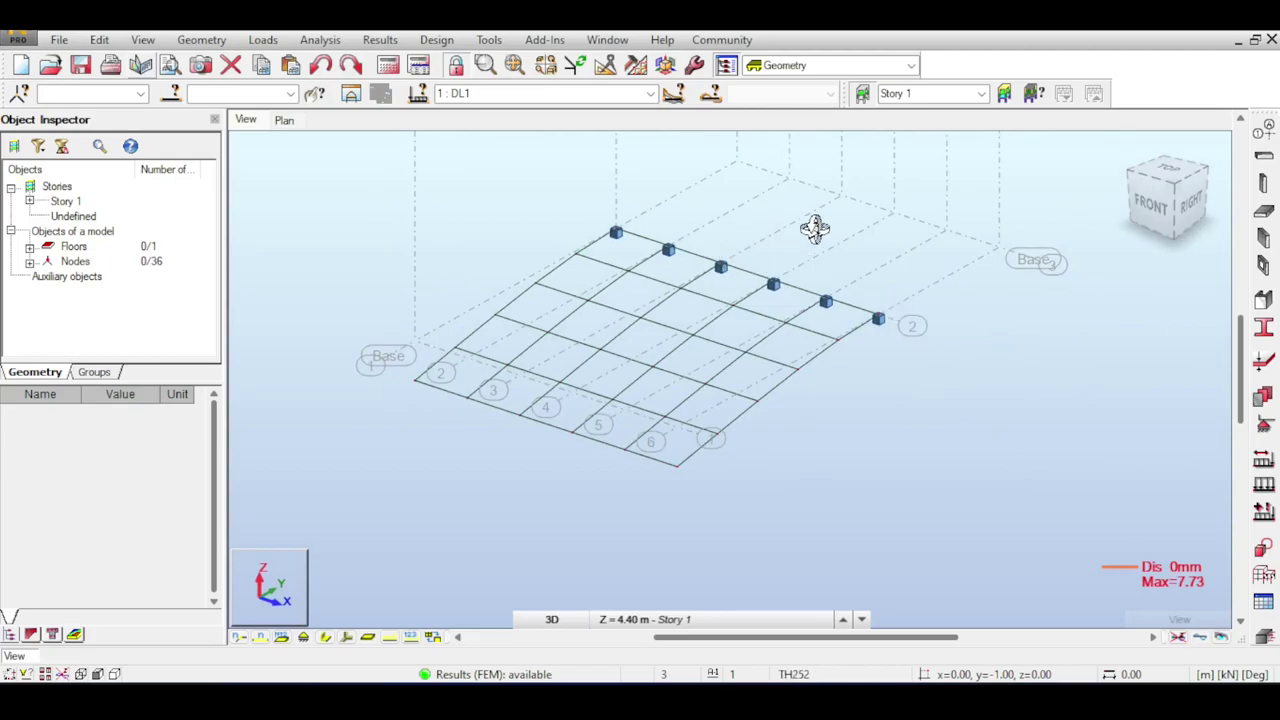
pyautogui.scroll(1, 814, 219)
pyautogui.moveTo(814, 219); pyautogui.dragTo(857, 301, button='middle')
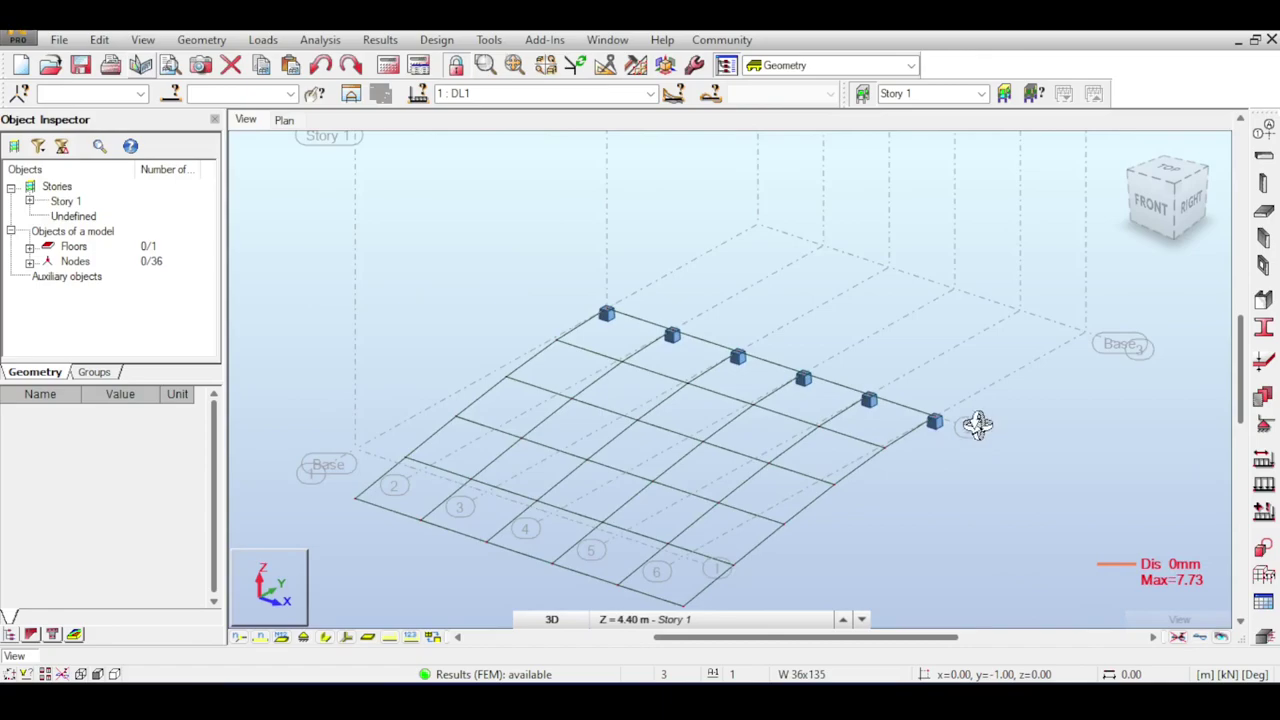
pyautogui.click(1200, 636)
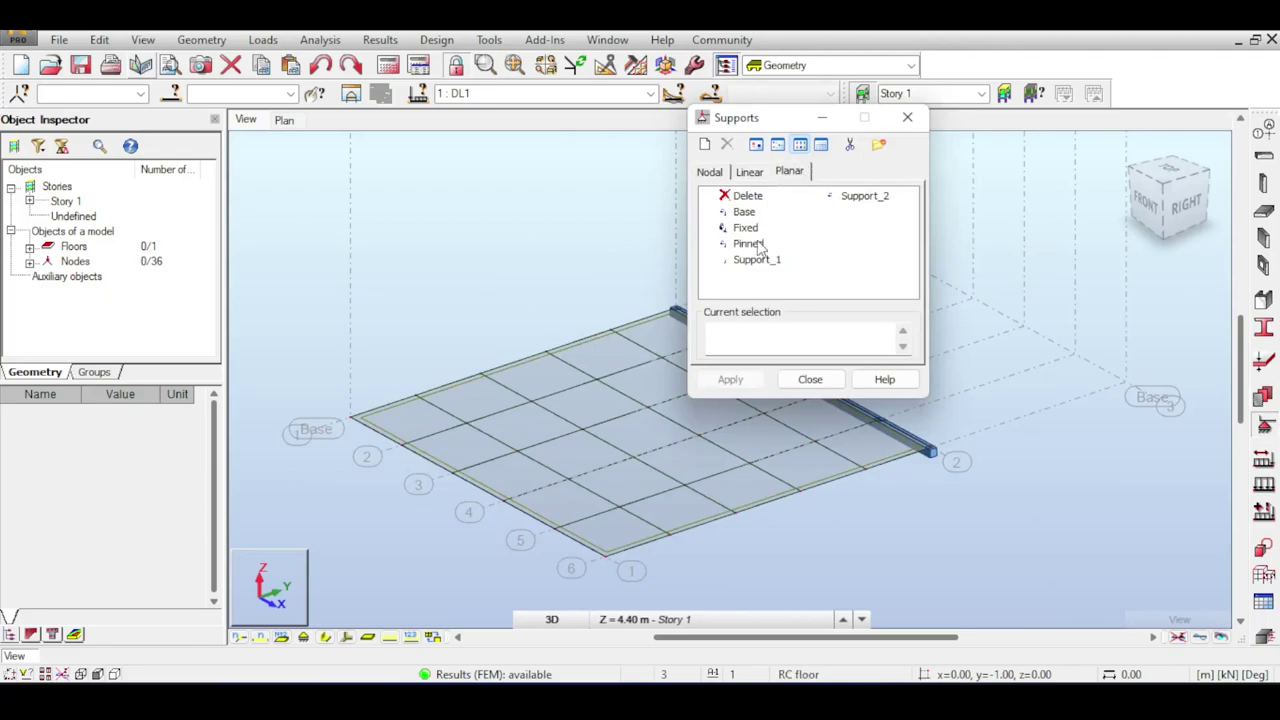
# Delete all DL1 load records in the loads table, recalculate the model and display the deformation of the unloaded slab.
pyautogui.click(907, 117)
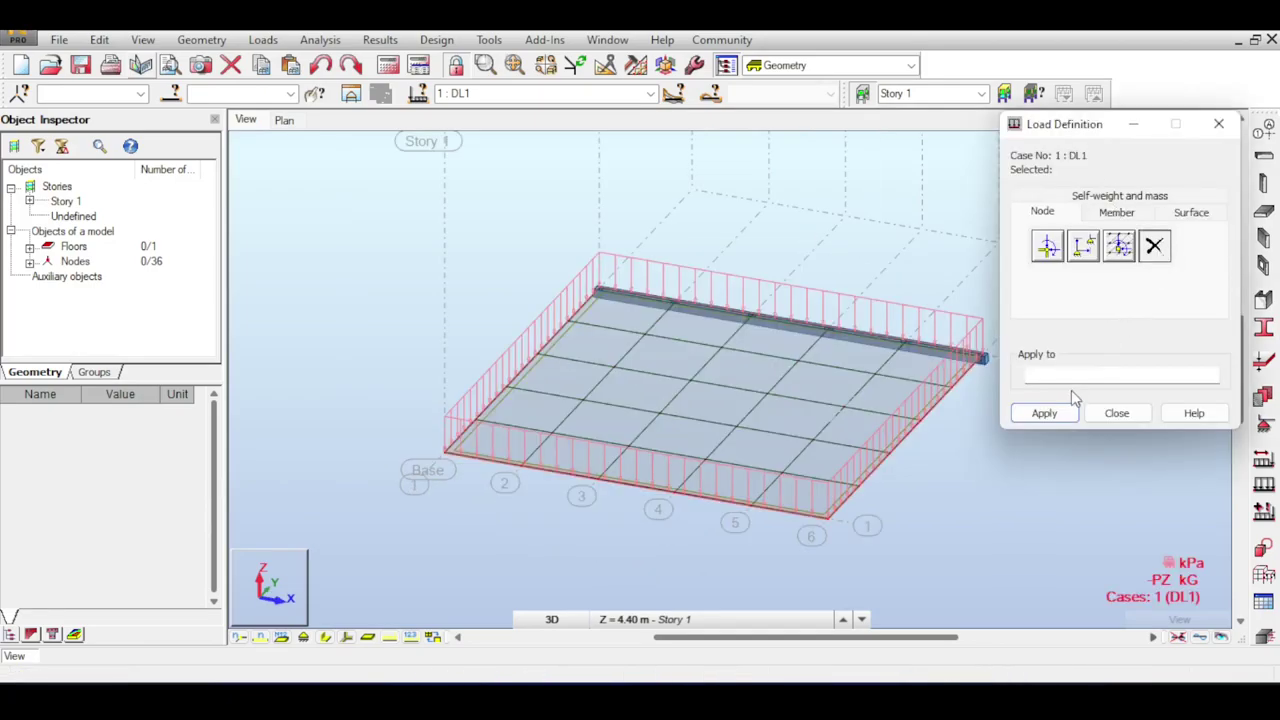
pyautogui.click(1116, 413)
pyautogui.click(263, 40)
pyautogui.click(290, 150)
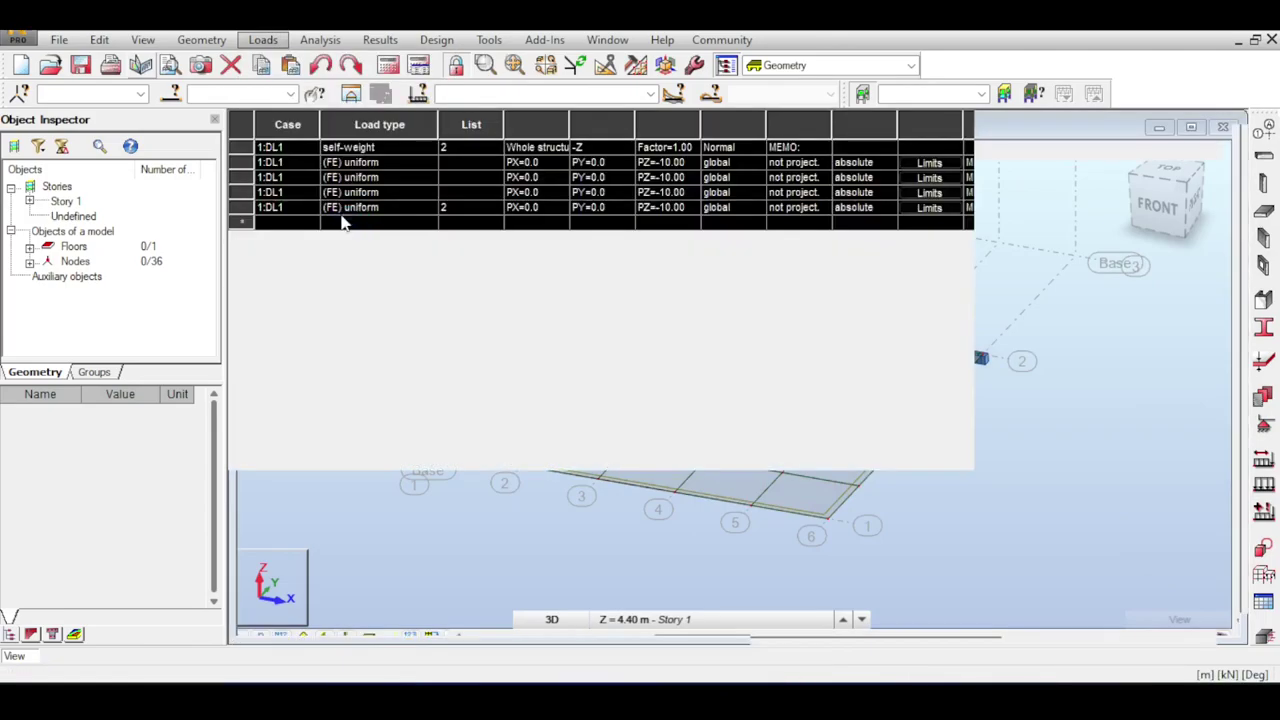
pyautogui.click(340, 222)
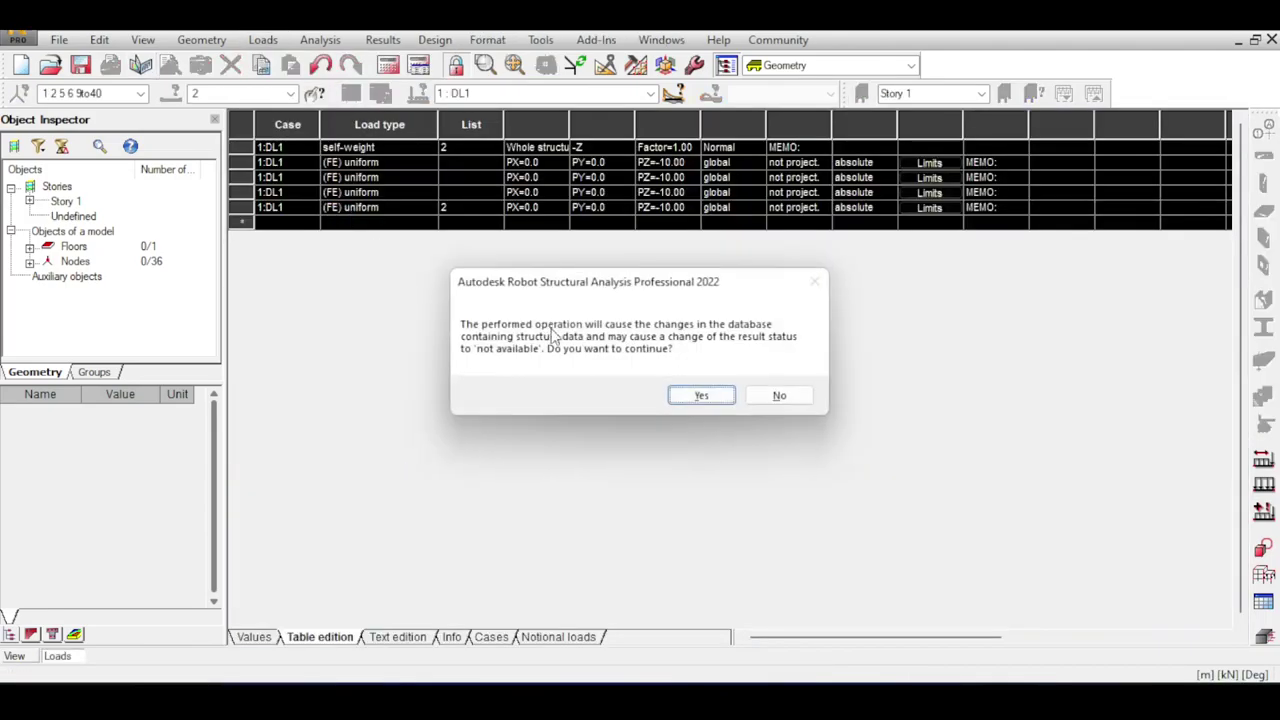
pyautogui.press('Return')
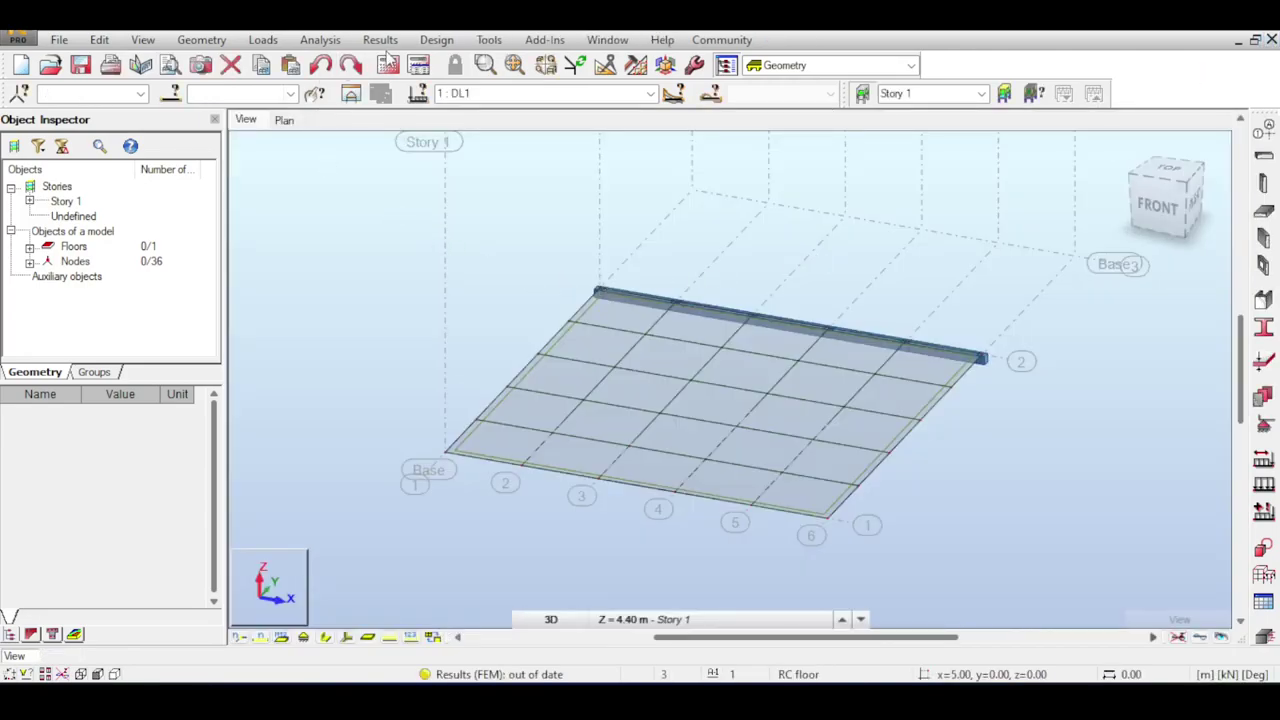
pyautogui.click(388, 65)
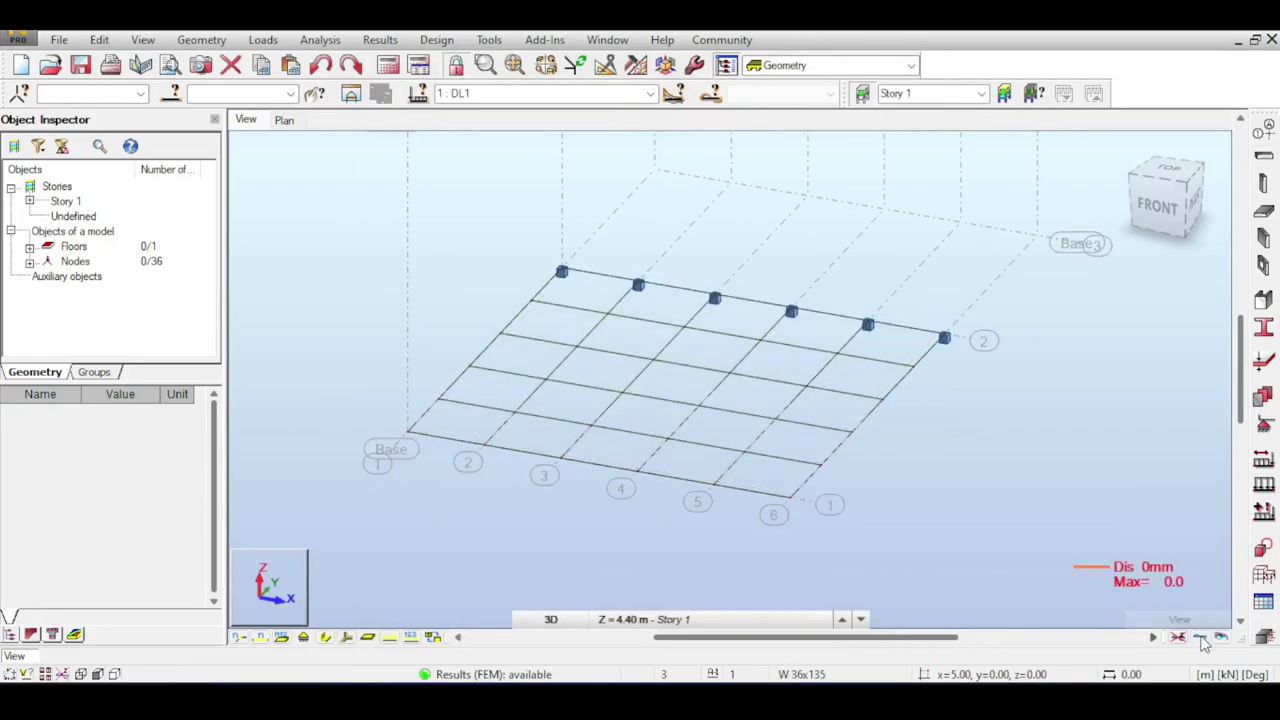
pyautogui.moveTo(1200, 200); pyautogui.dragTo(1214, 192)
# Hide the deformation and open the load definition for surface loads in case DL1.
pyautogui.click(1264, 487)
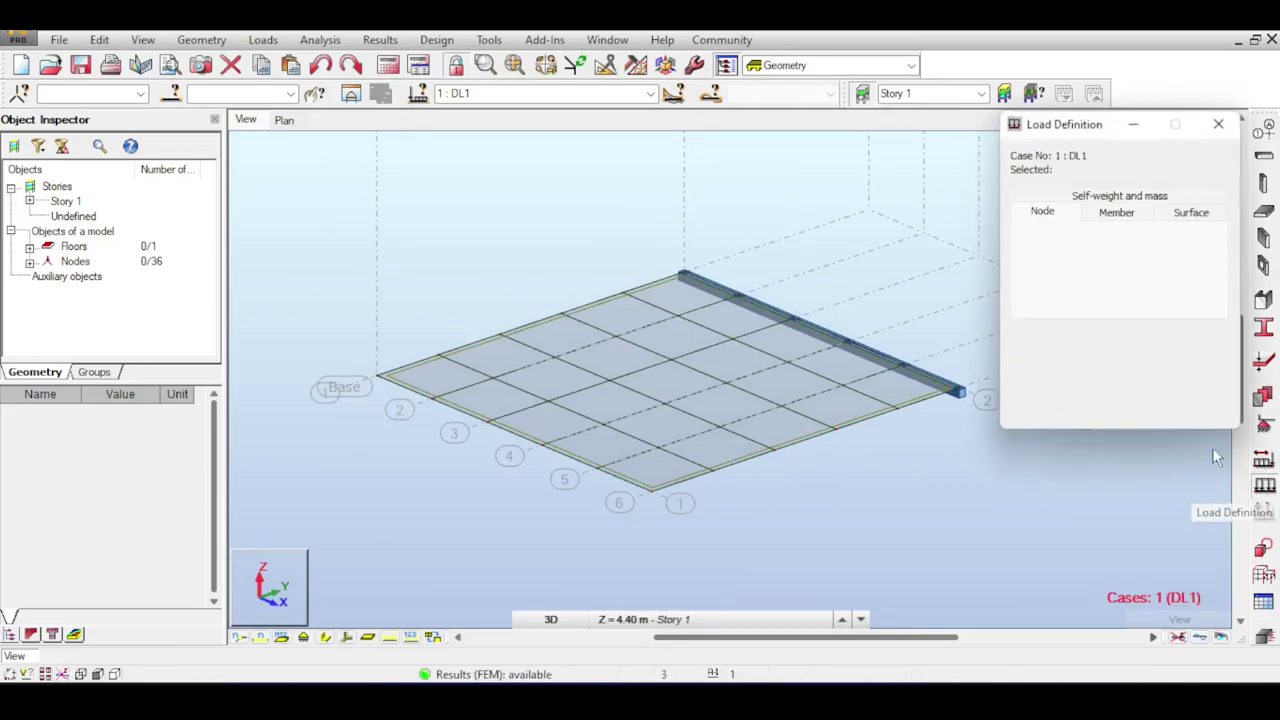
pyautogui.moveTo(1080, 120); pyautogui.dragTo(902, 120)
pyautogui.click(1010, 208)
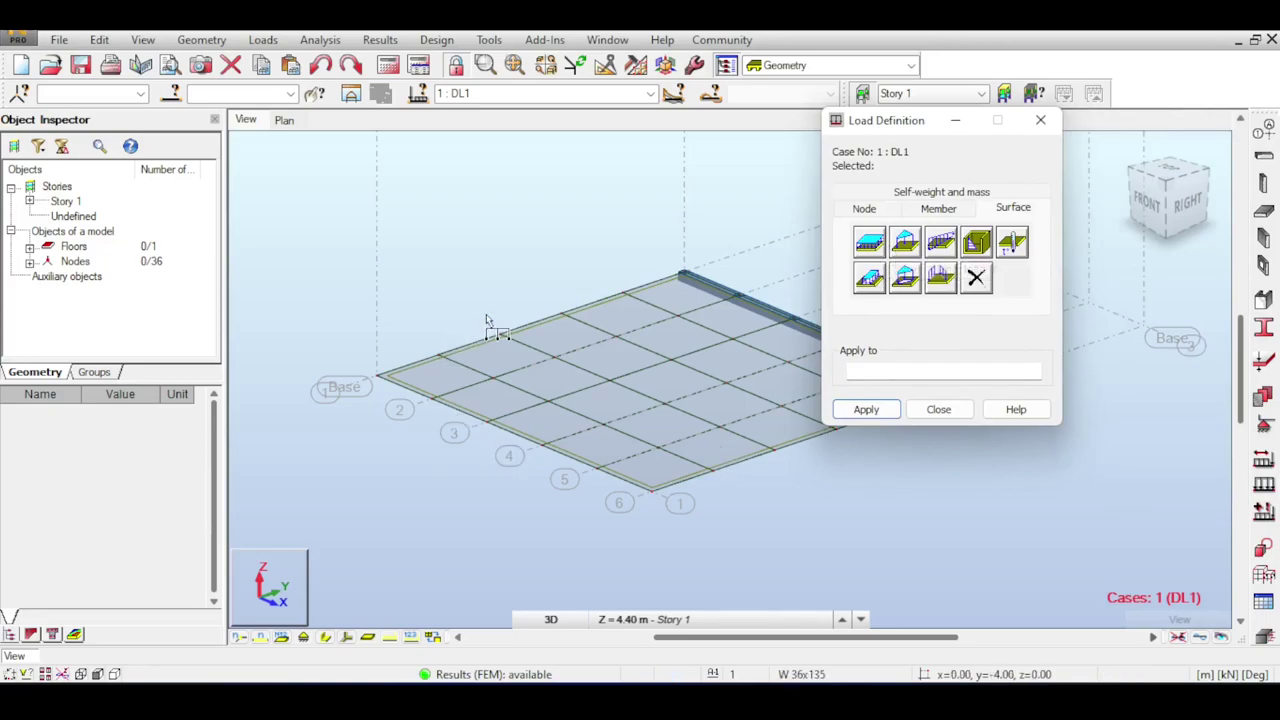
pyautogui.moveTo(560, 322); pyautogui.dragTo(511, 178, button='middle')
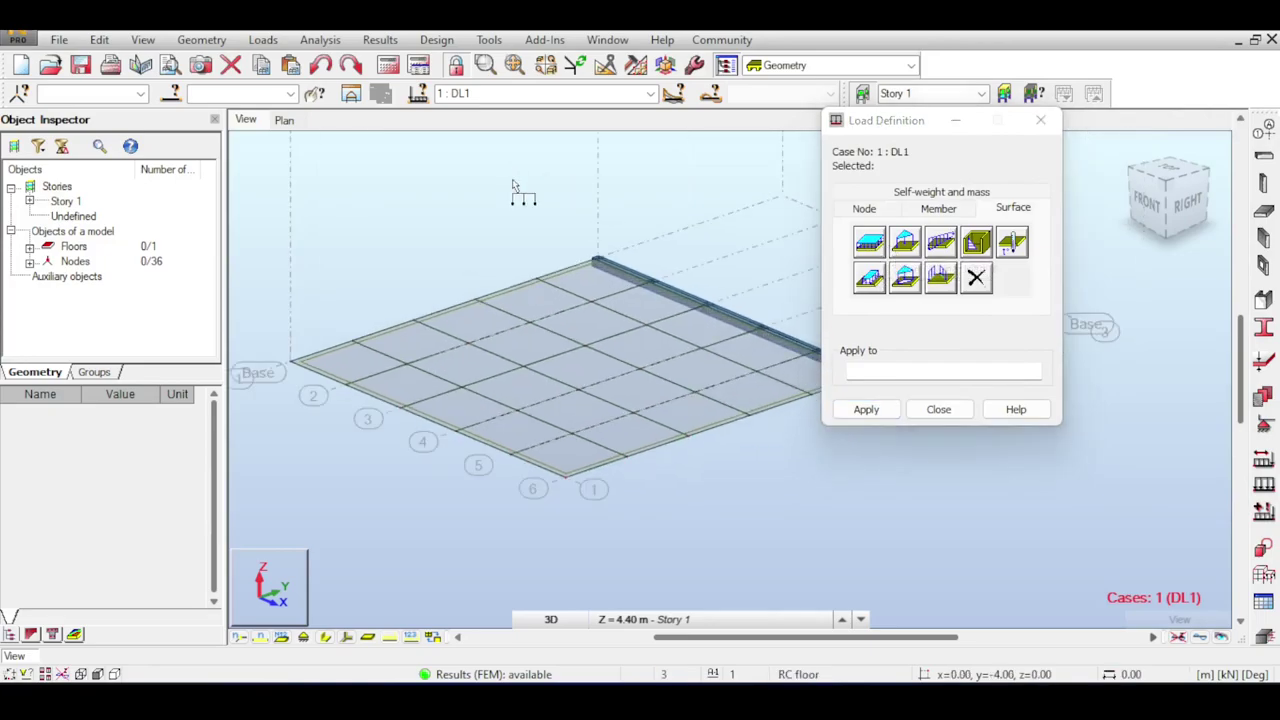
# Define a uniform planar load on contour of -5 kPa in global Z, with corners (1,-4,0), (4,-4,0), (4,-1,0) and (1,-1,0).
pyautogui.click(870, 280)
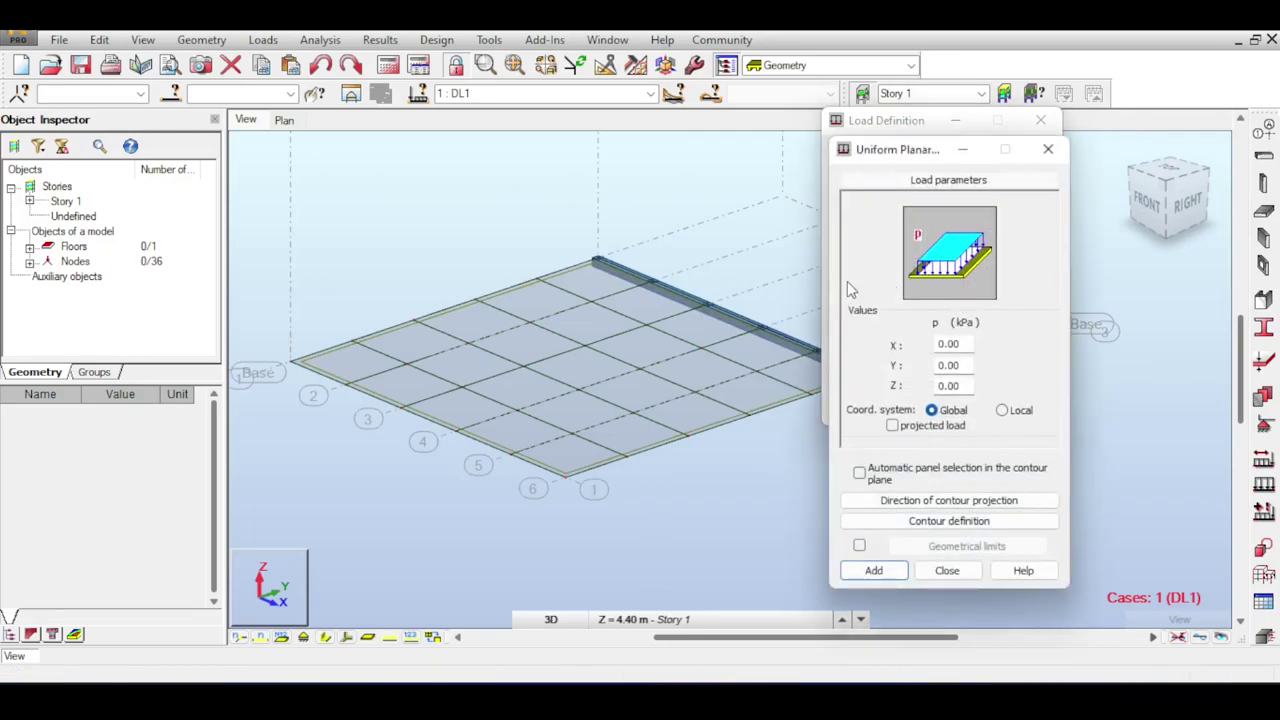
pyautogui.doubleClick(958, 385)
pyautogui.write('-5')
pyautogui.click(955, 523)
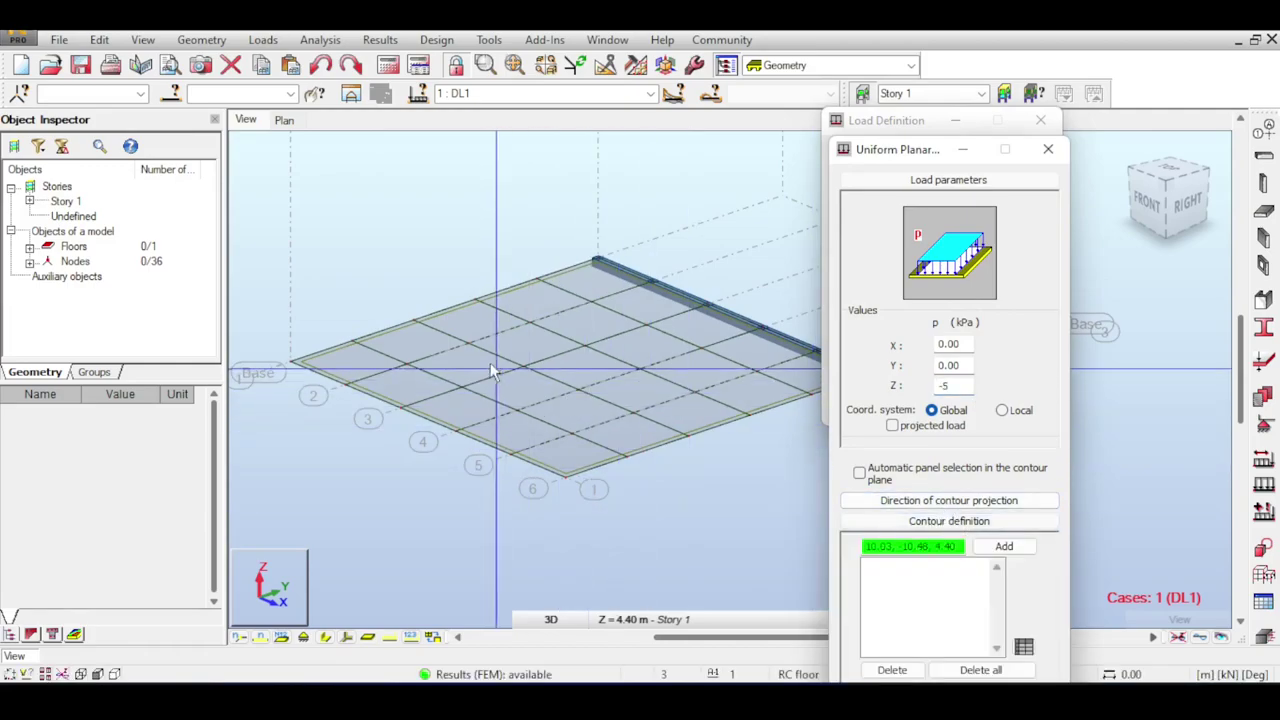
pyautogui.click(404, 361)
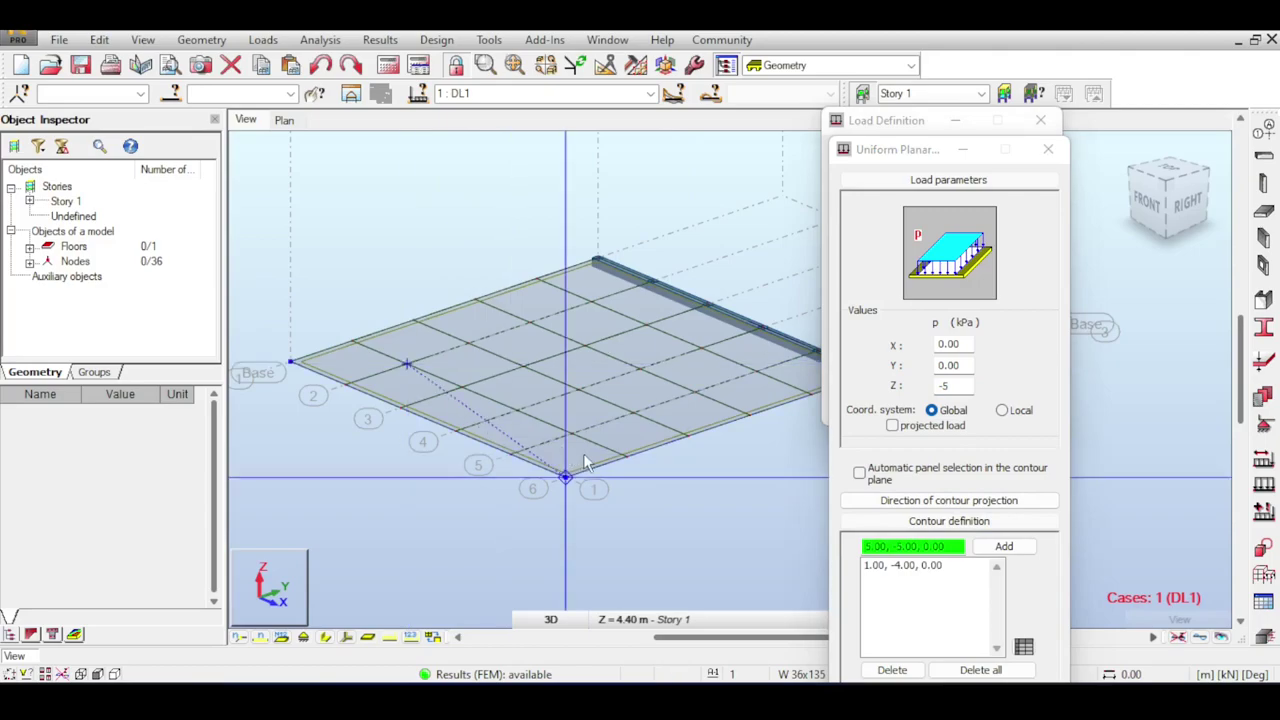
pyautogui.click(568, 440)
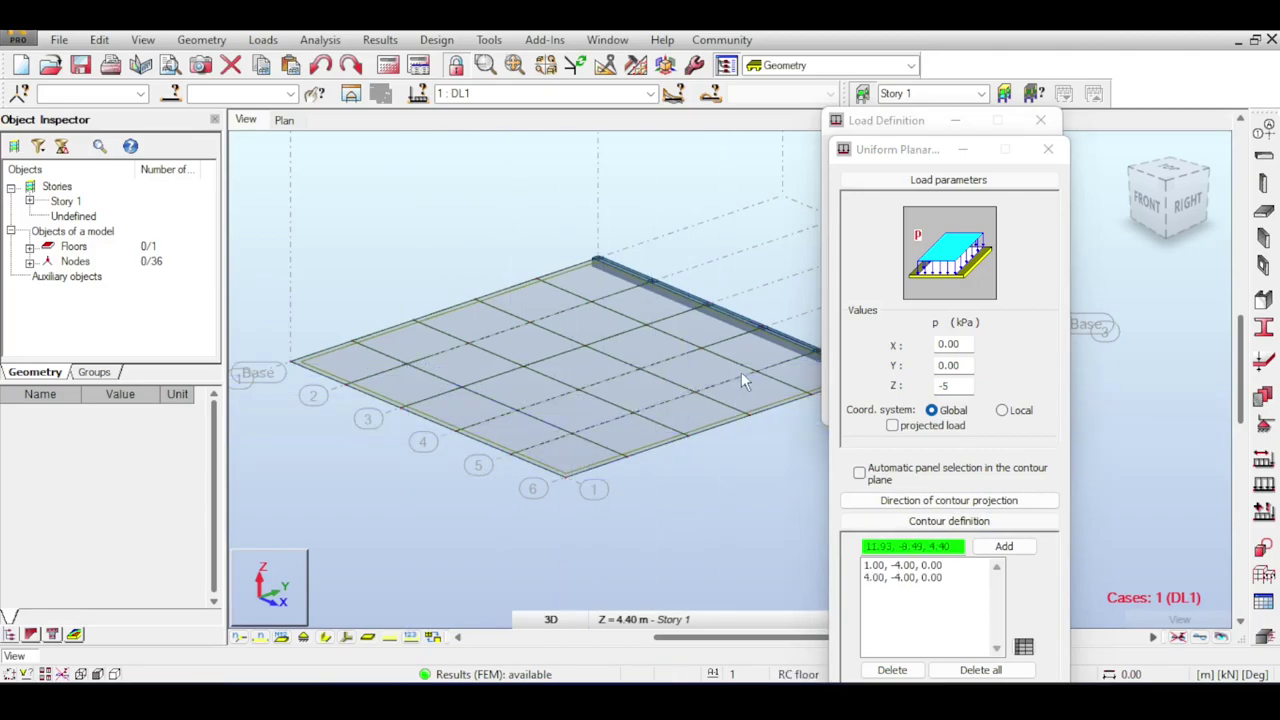
pyautogui.moveTo(758, 370)
pyautogui.mouseDown(button='middle')
pyautogui.moveTo(720, 363)
pyautogui.moveTo(742, 360)
pyautogui.mouseUp(button='middle')
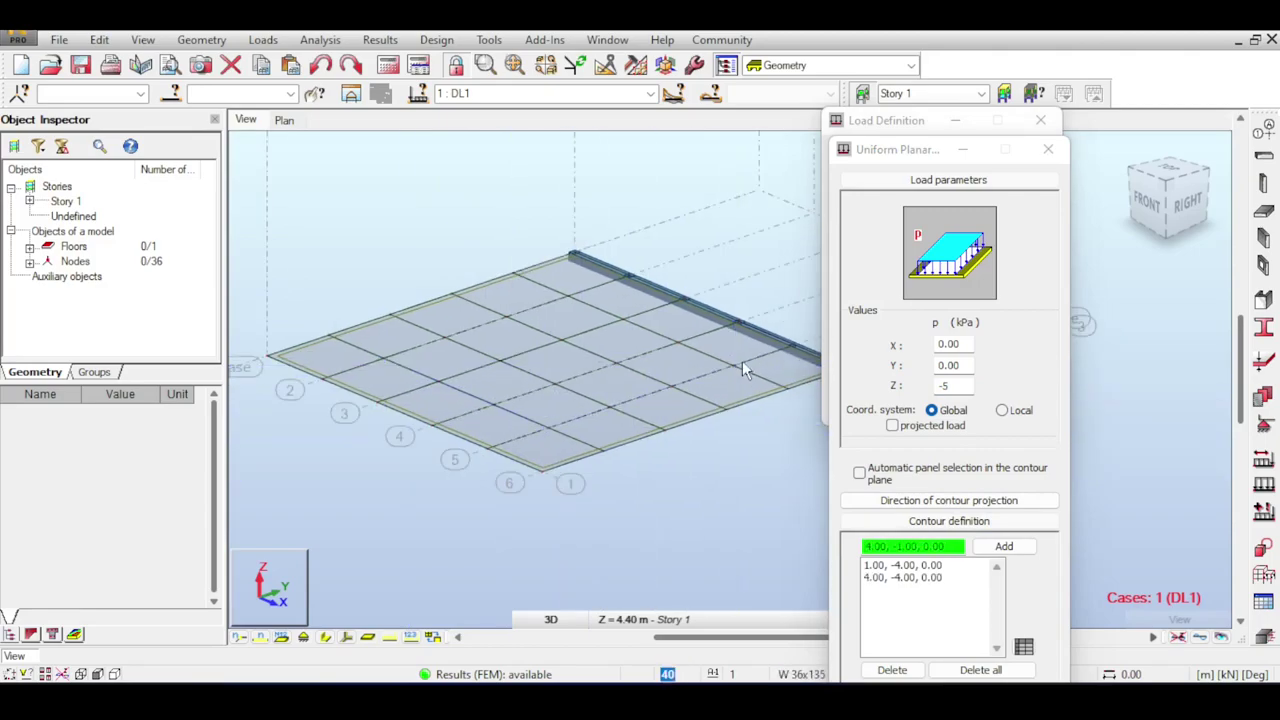
pyautogui.click(733, 367)
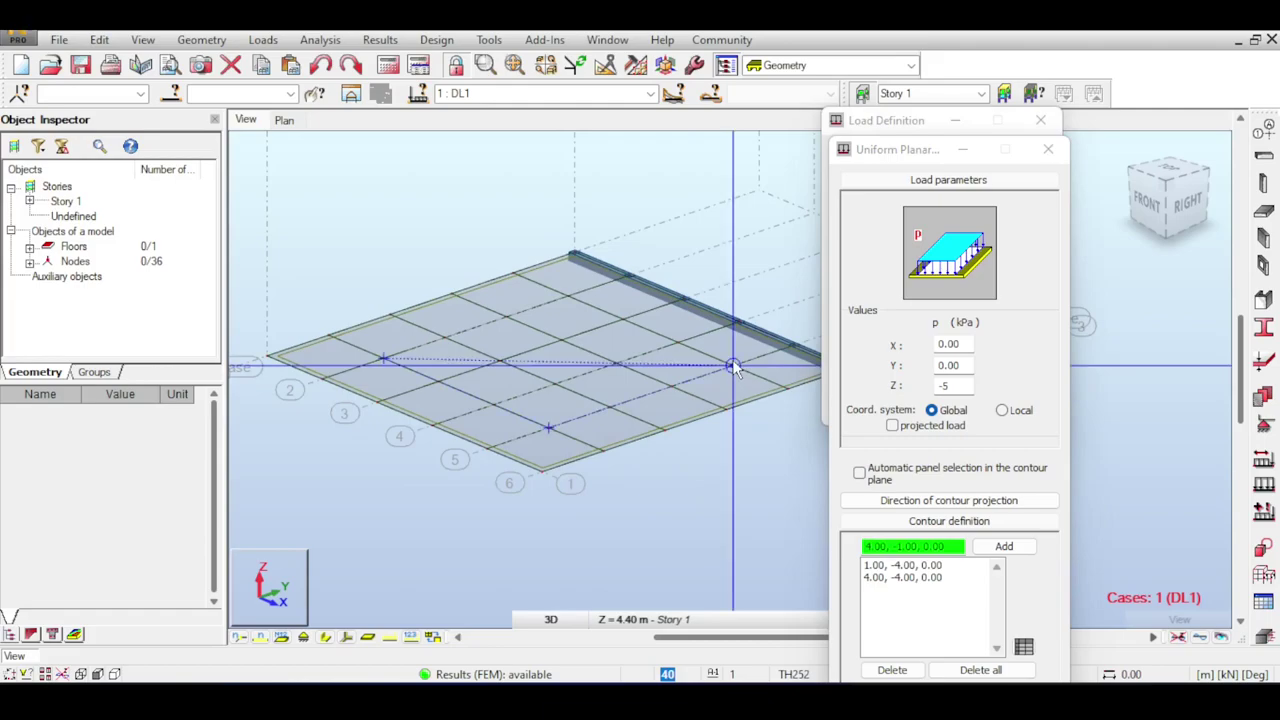
pyautogui.click(566, 298)
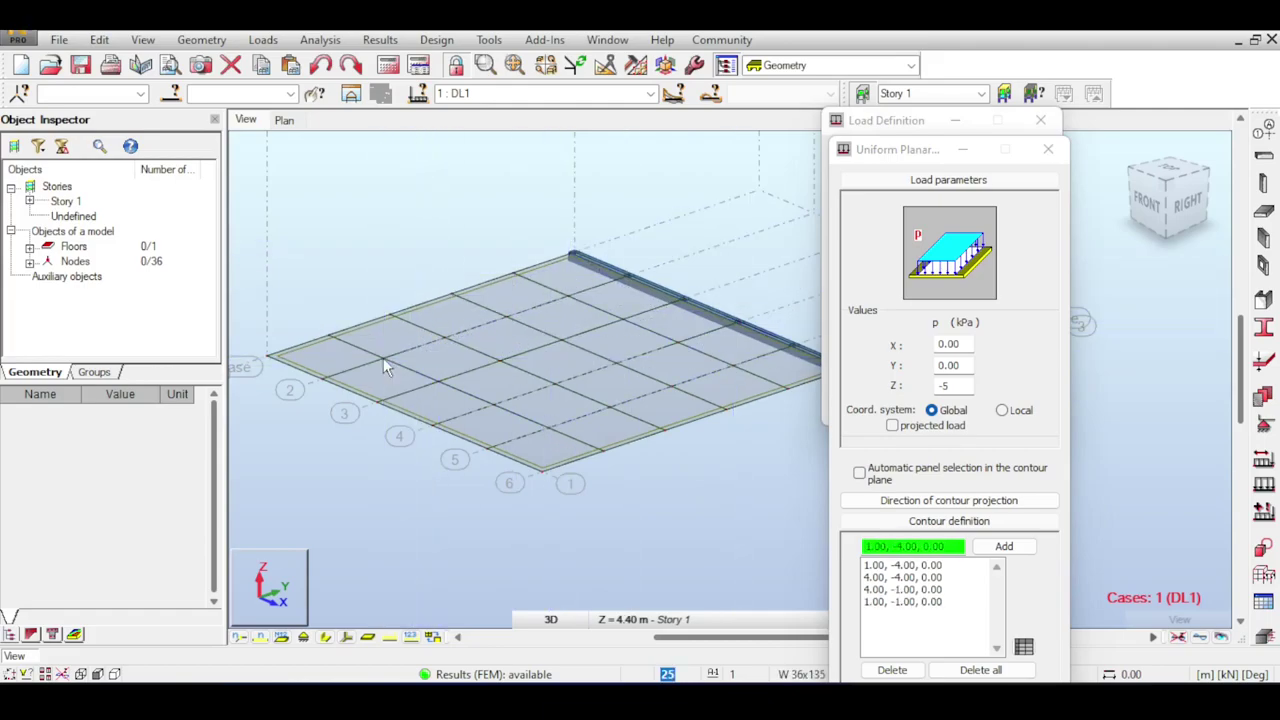
pyautogui.click(384, 357)
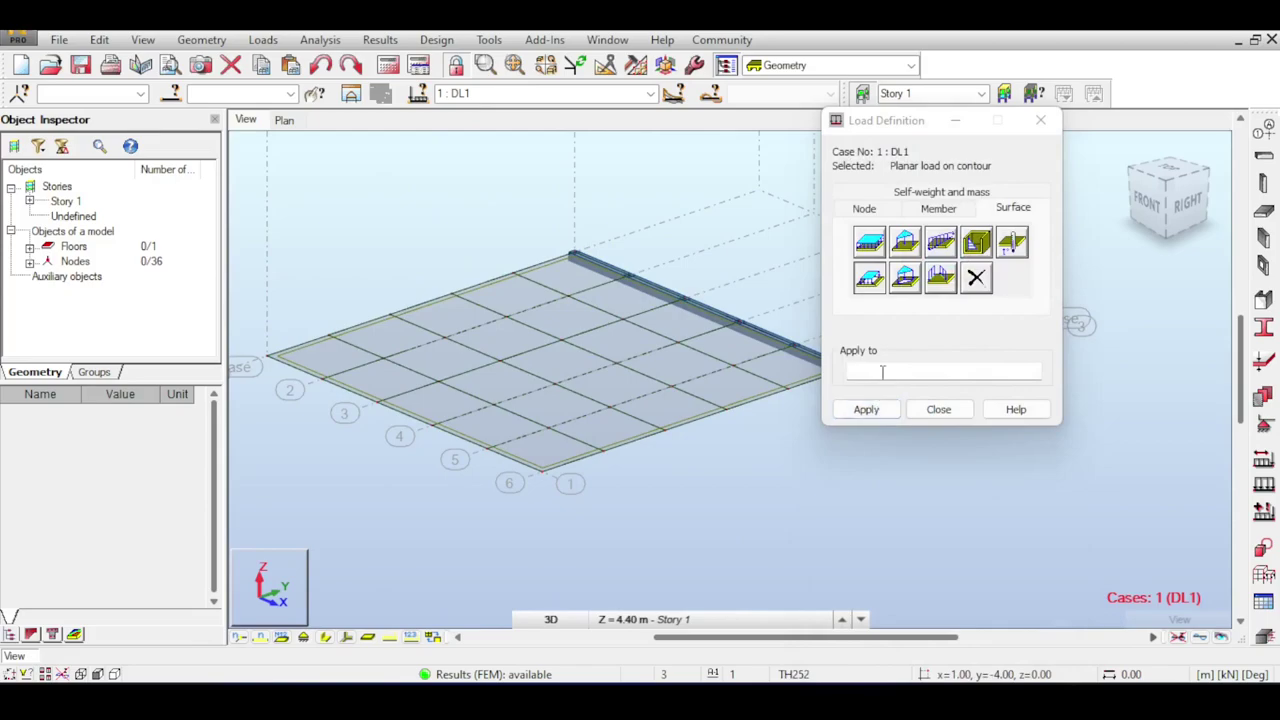
# Apply the planar load on contour to the slab panel, inspect it in 3D, and delete it.
pyautogui.click(553, 300)
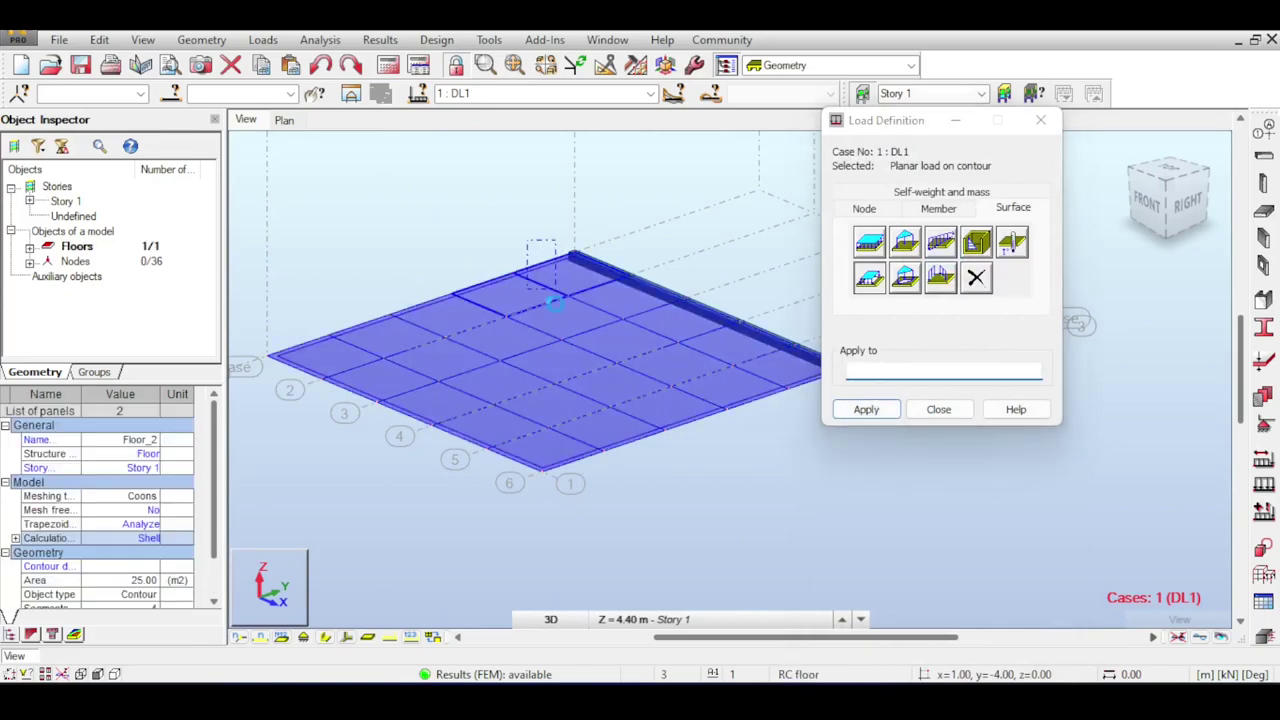
pyautogui.click(866, 409)
pyautogui.click(697, 394)
pyautogui.scroll(3, 640, 318)
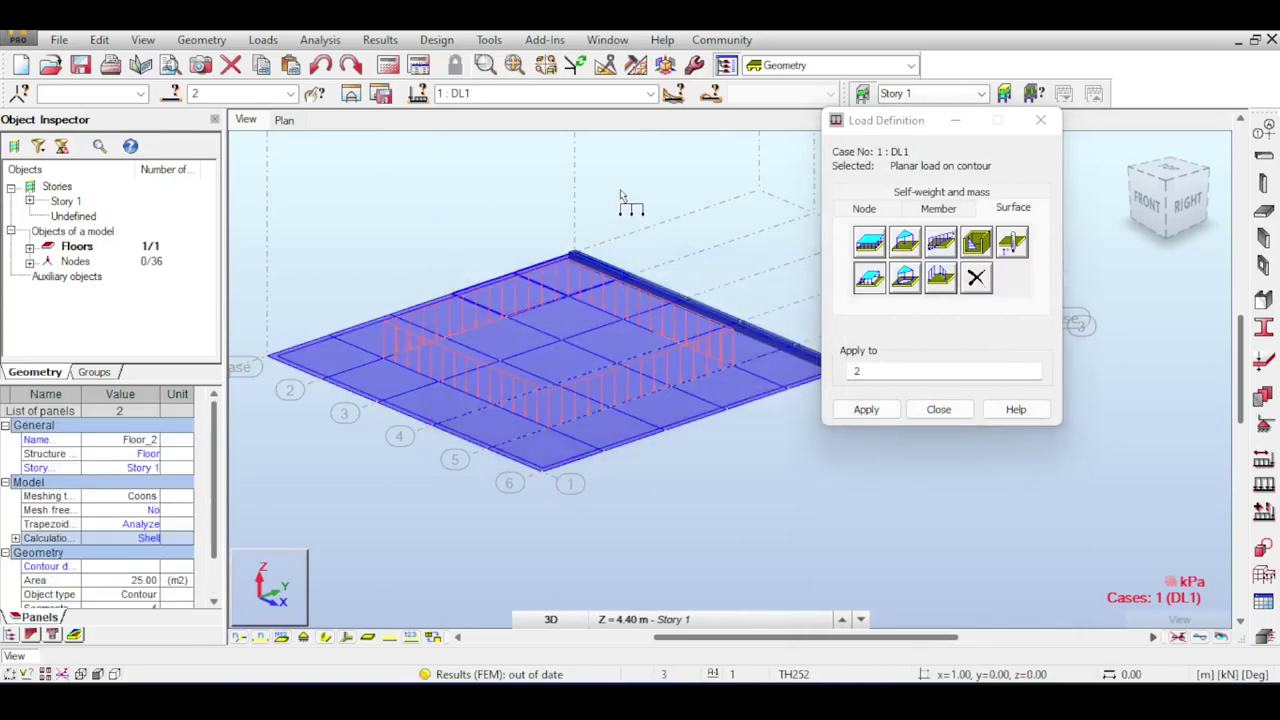
pyautogui.scroll(-3, 634, 400)
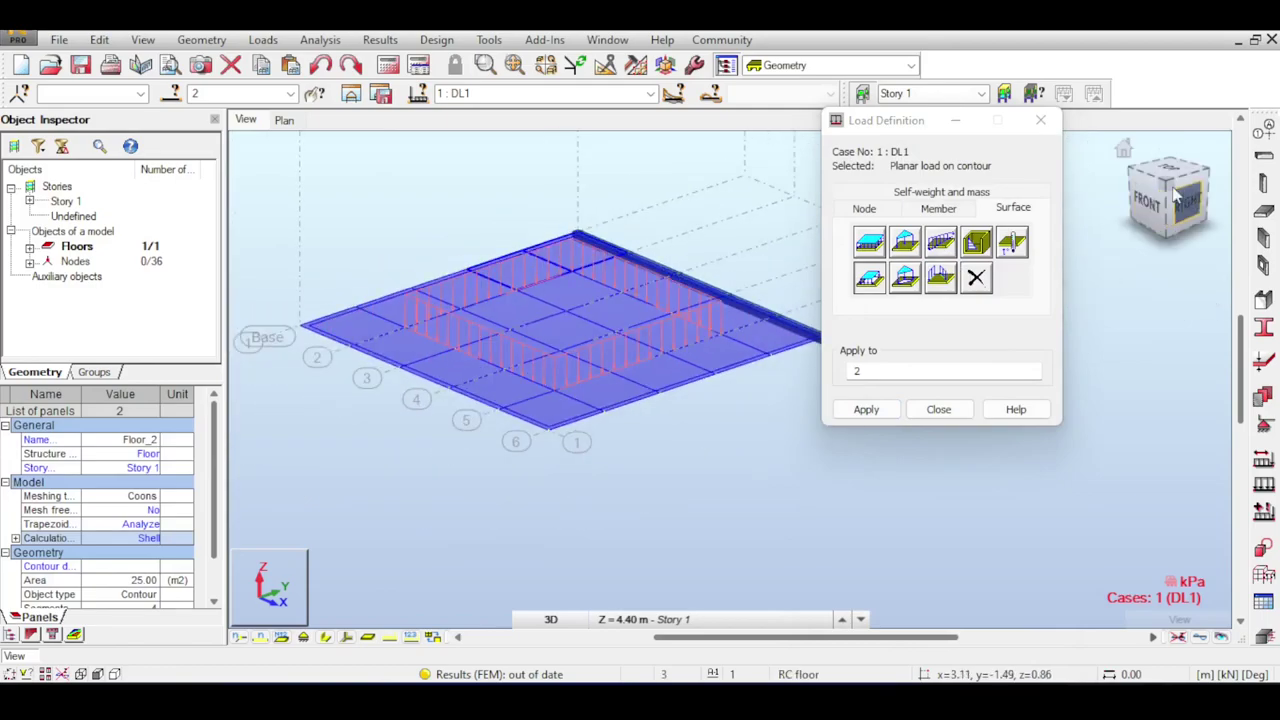
pyautogui.moveTo(1165, 200); pyautogui.dragTo(1120, 215)
pyautogui.click(866, 410)
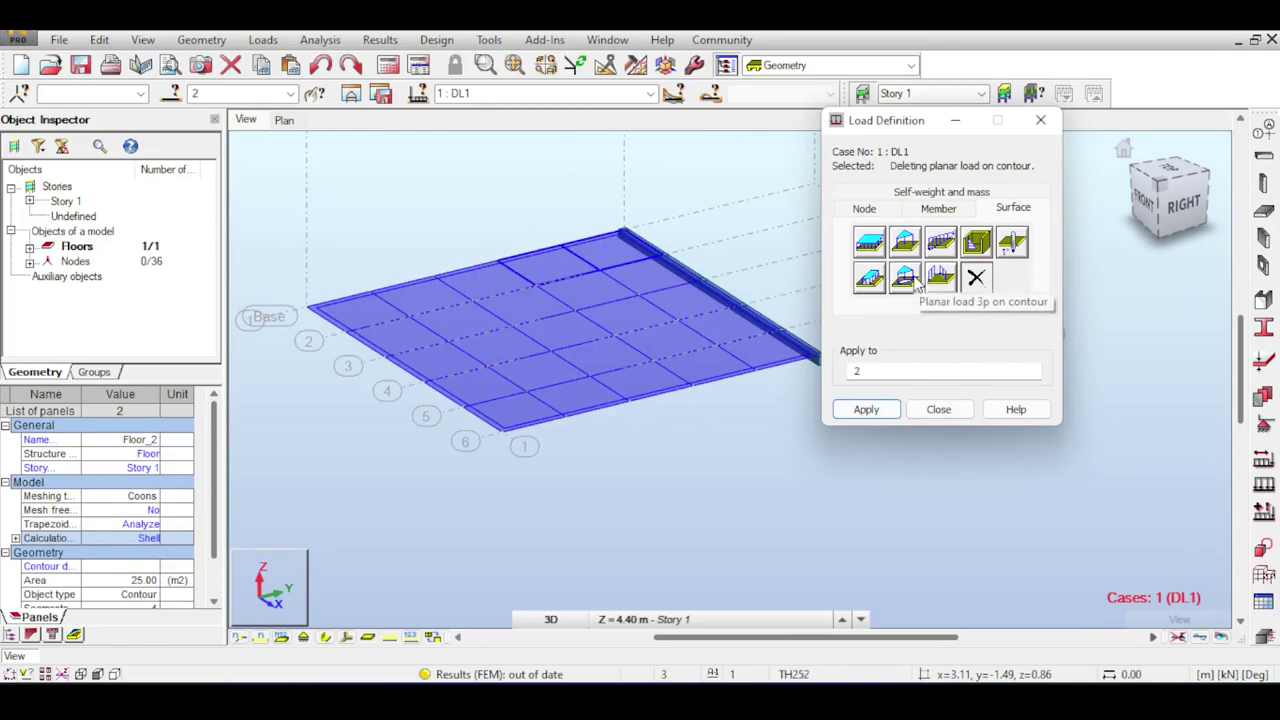
# Examine the parameters of the planar load 3p on contour and close it without adding a load.
pyautogui.click(912, 280)
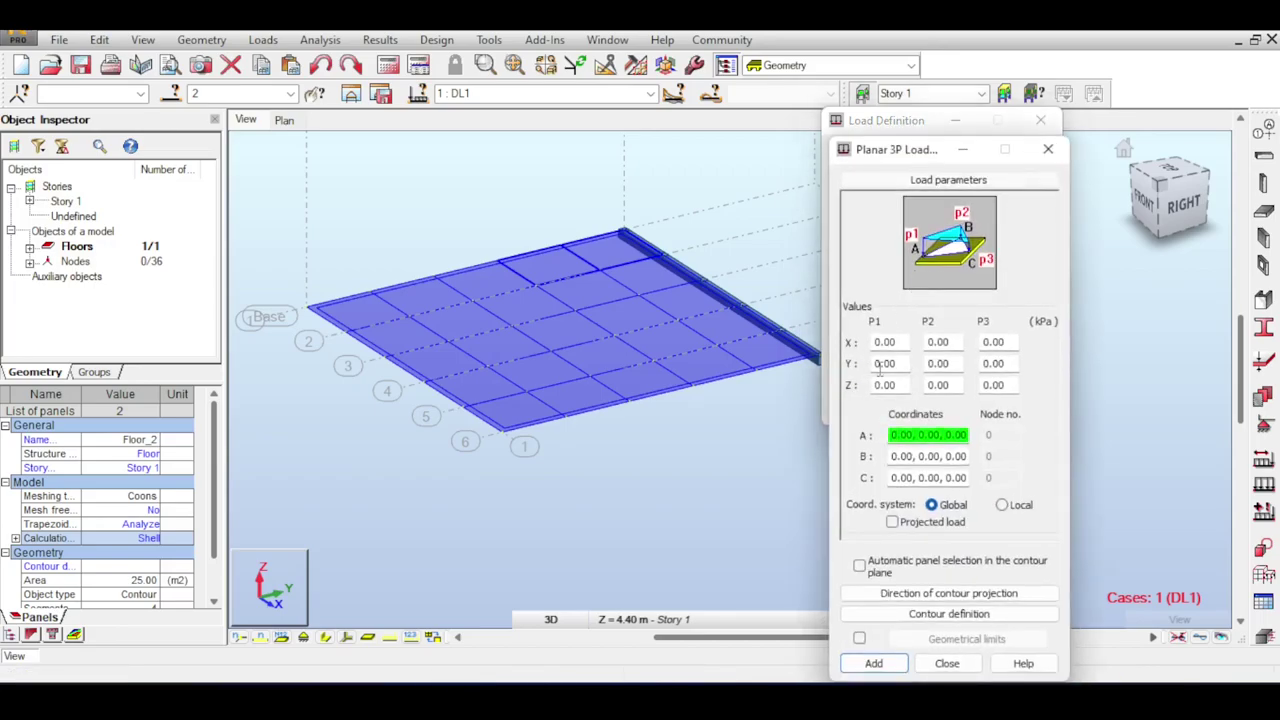
pyautogui.click(907, 343)
pyautogui.click(895, 385)
pyautogui.press('Escape')
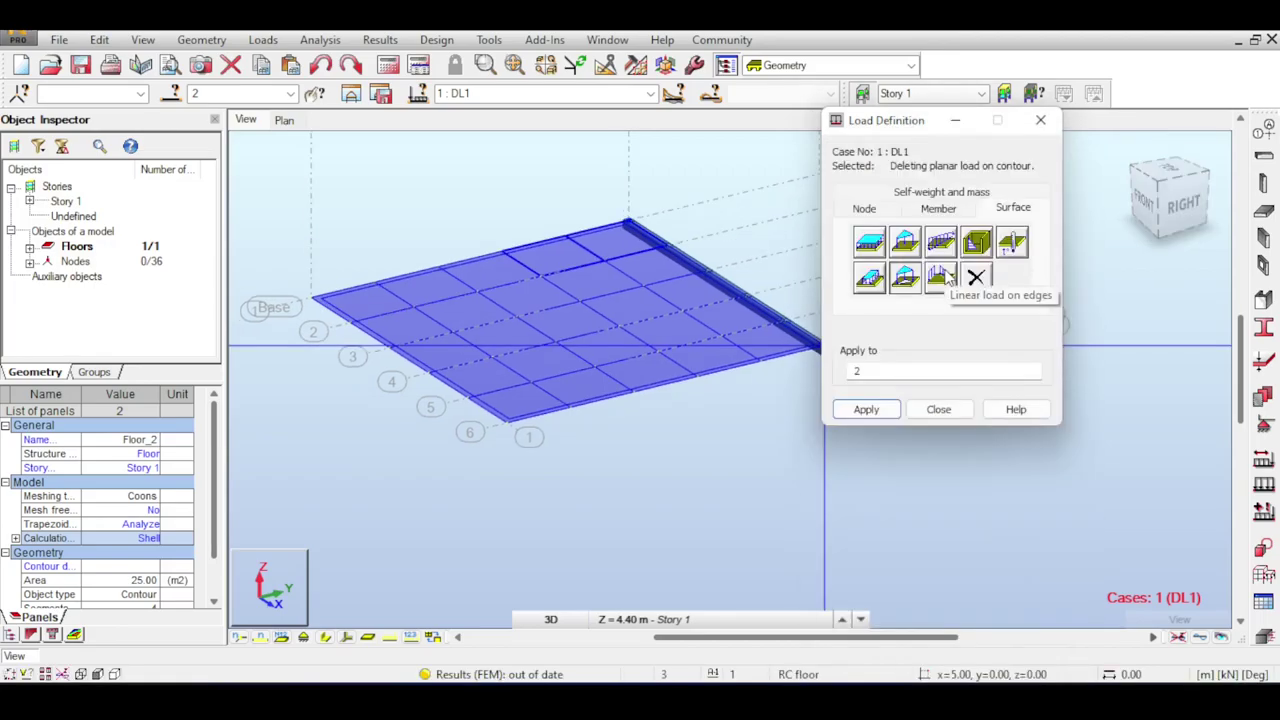
# Define a linear load on edges of -5 kN/m in global Z.
pyautogui.click(941, 278)
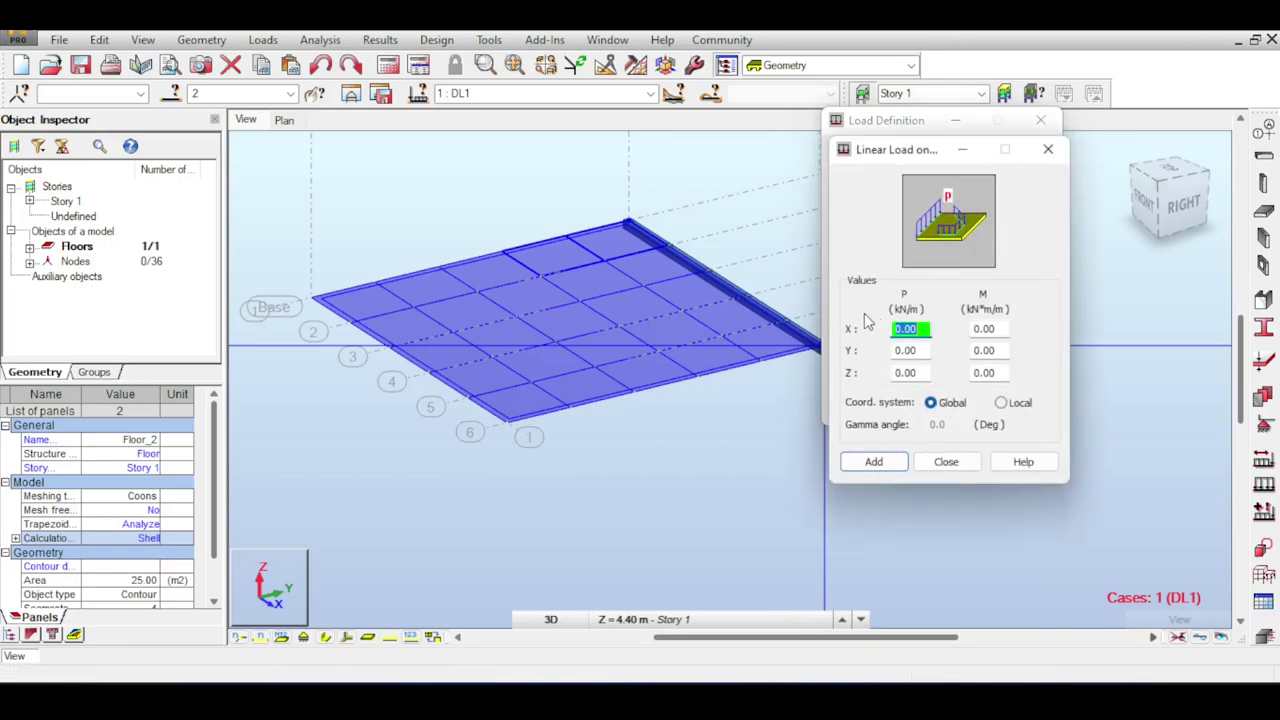
pyautogui.click(918, 371)
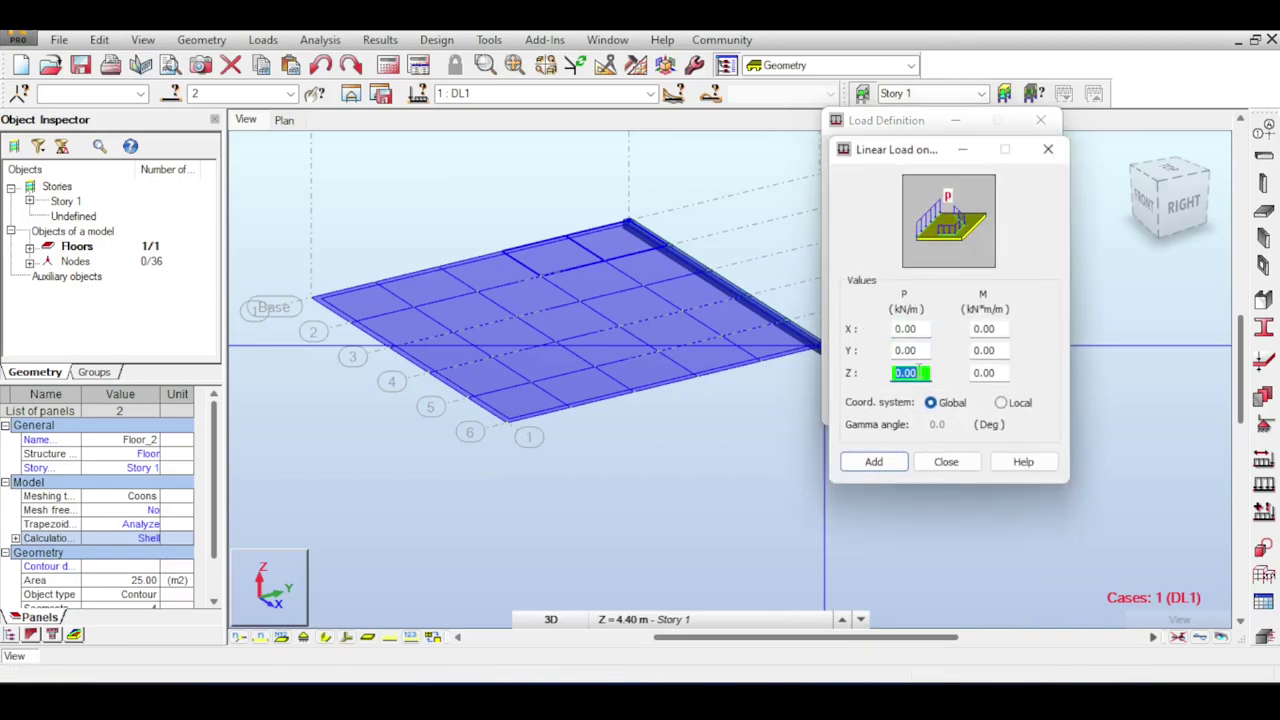
pyautogui.write('-5')
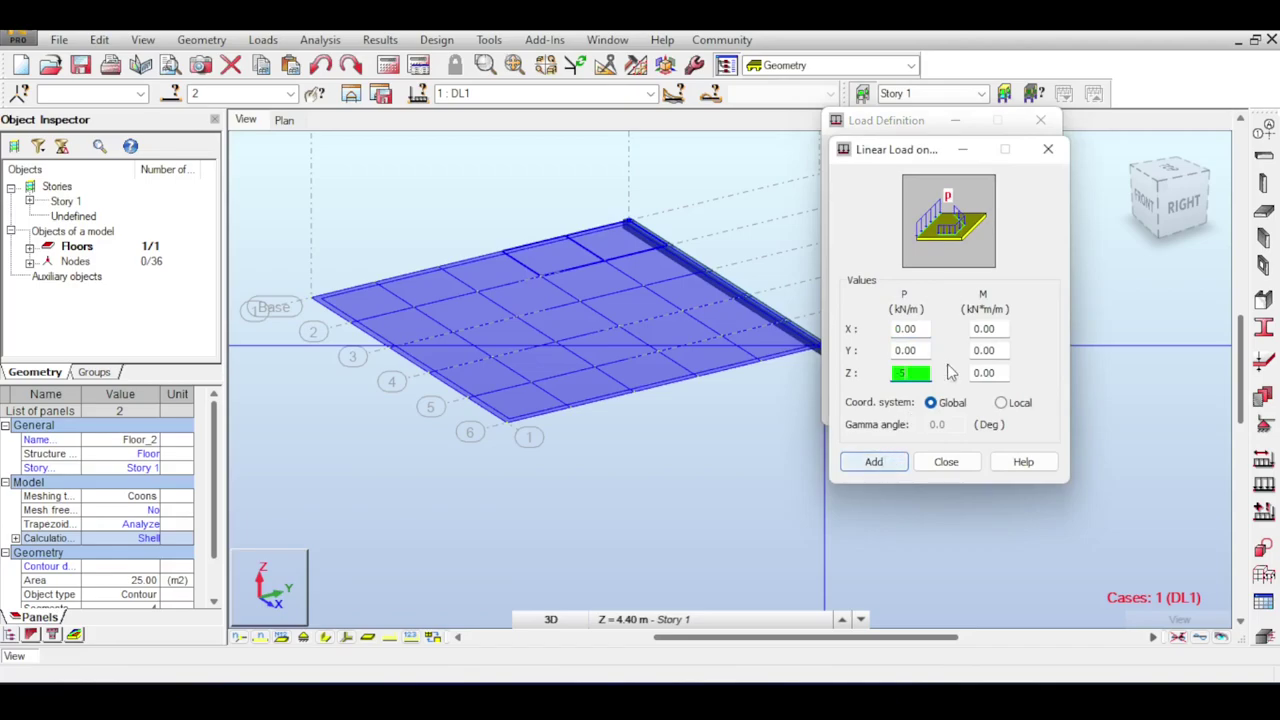
pyautogui.click(874, 462)
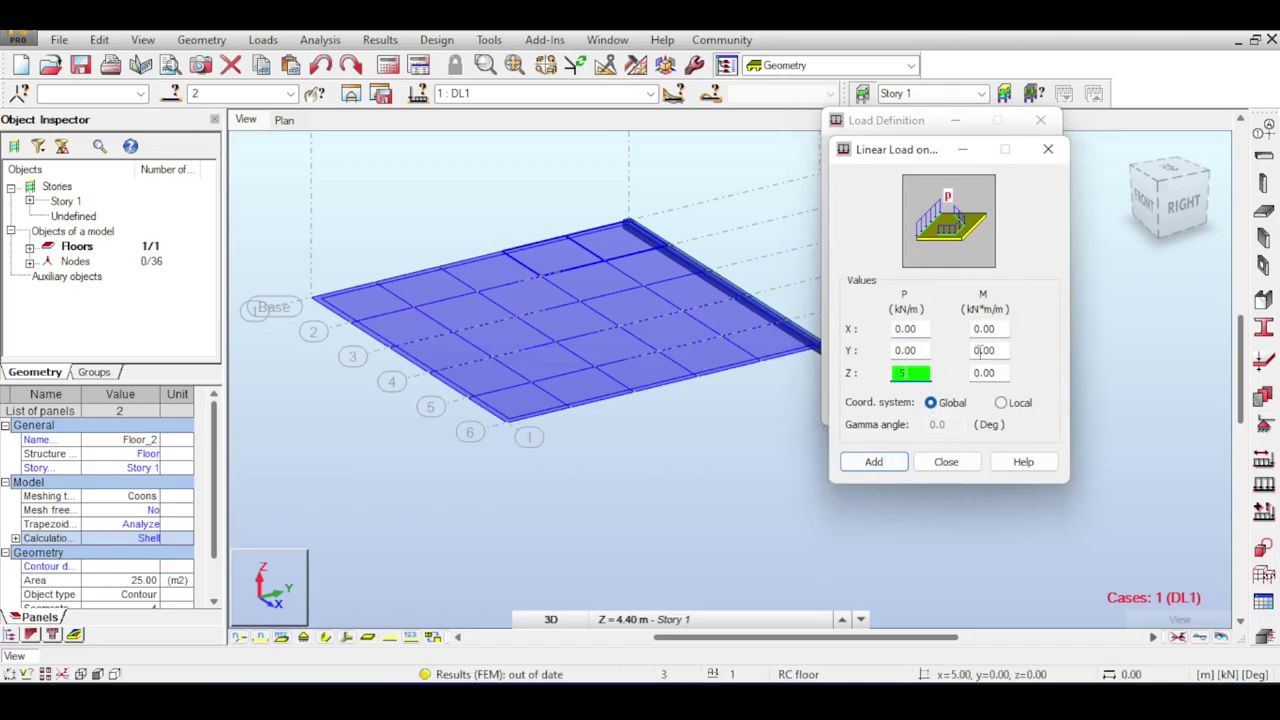
pyautogui.click(885, 469)
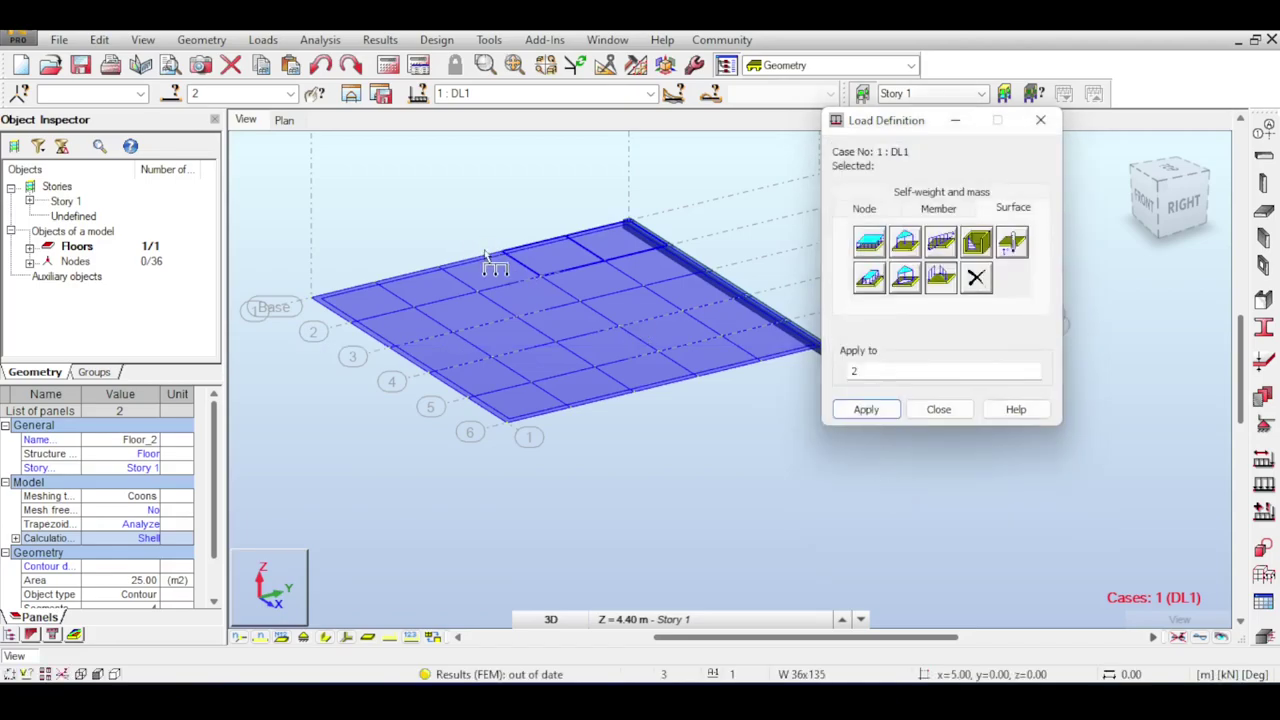
# Apply the linear edge load to all edges of the slab panel, inspect it, and delete it.
pyautogui.moveTo(626, 406); pyautogui.dragTo(604, 380, button='middle')
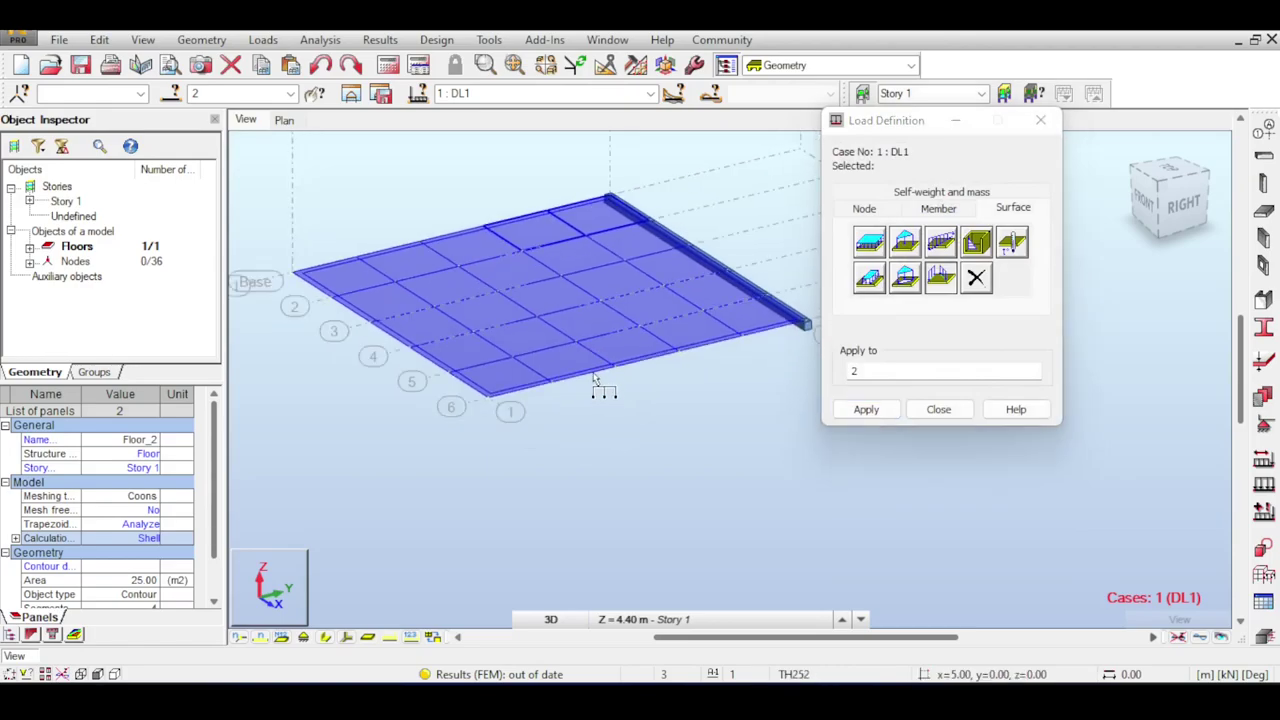
pyautogui.click(858, 410)
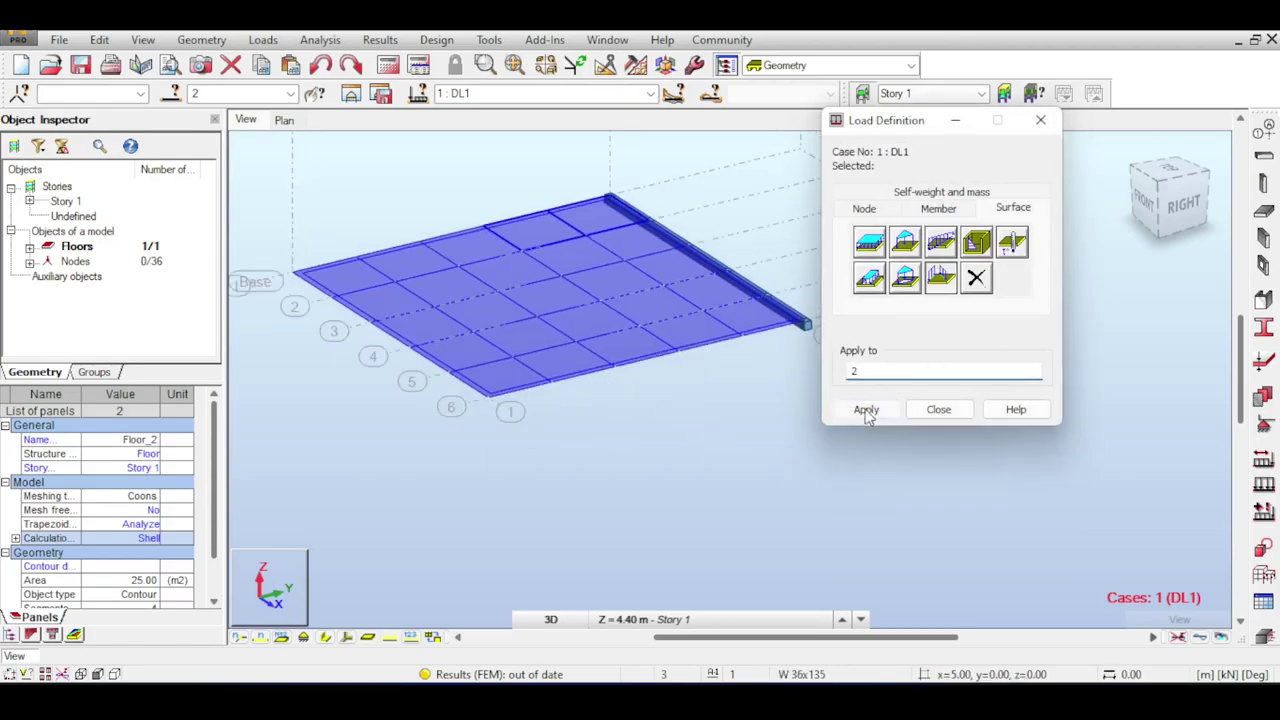
pyautogui.press('Tab')
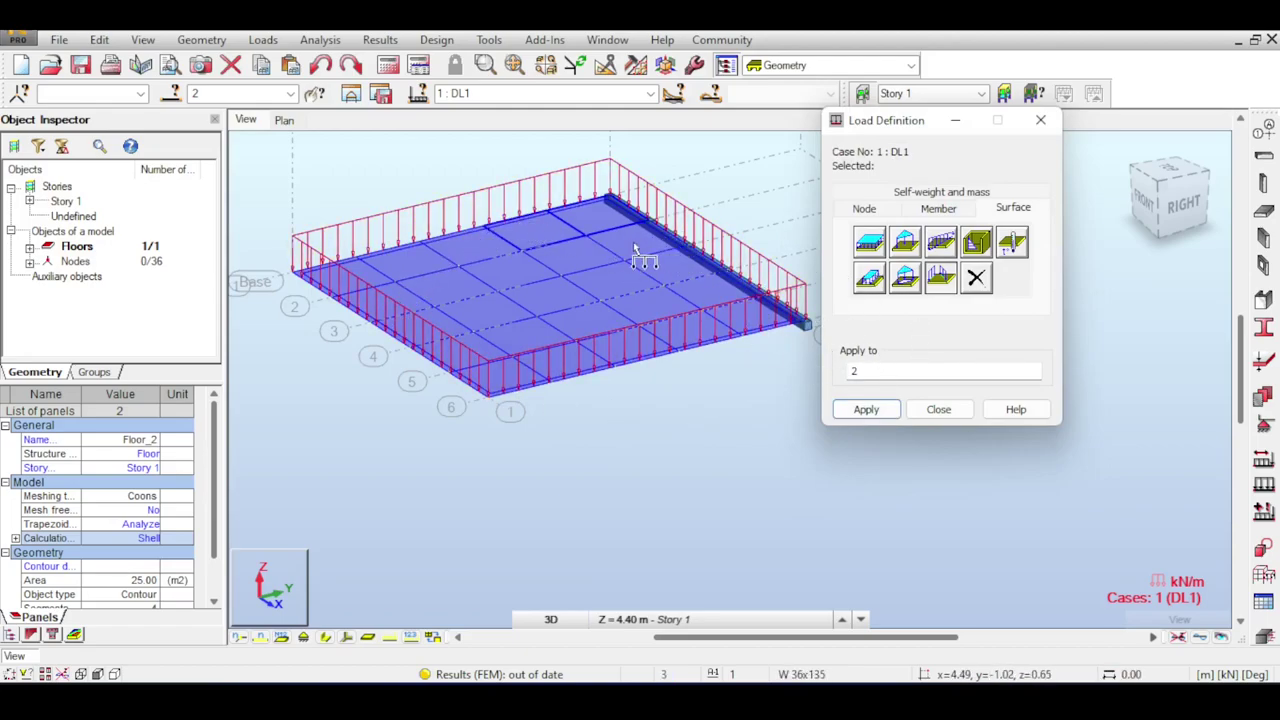
pyautogui.click(862, 410)
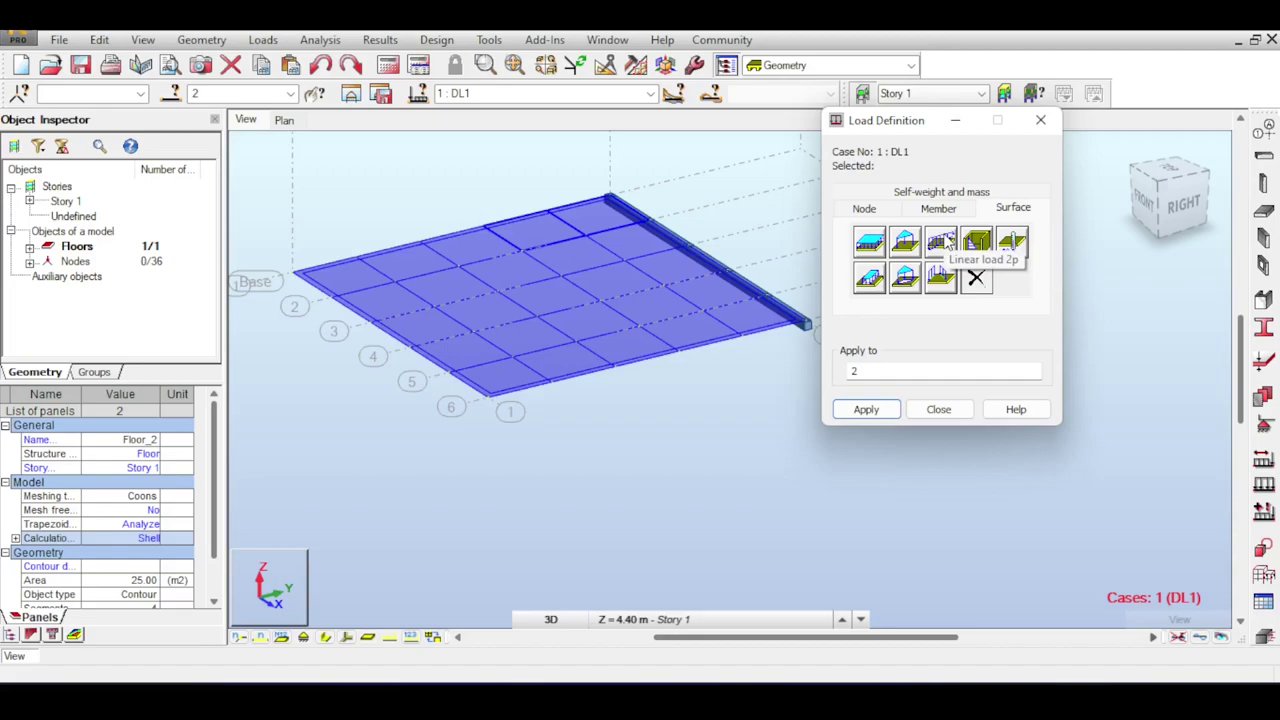
# Define a linear load 2p with P1 and P2 of -5 kN/m in Z from (1,-5,0) to (4,-1,0) and apply it.
pyautogui.click(941, 242)
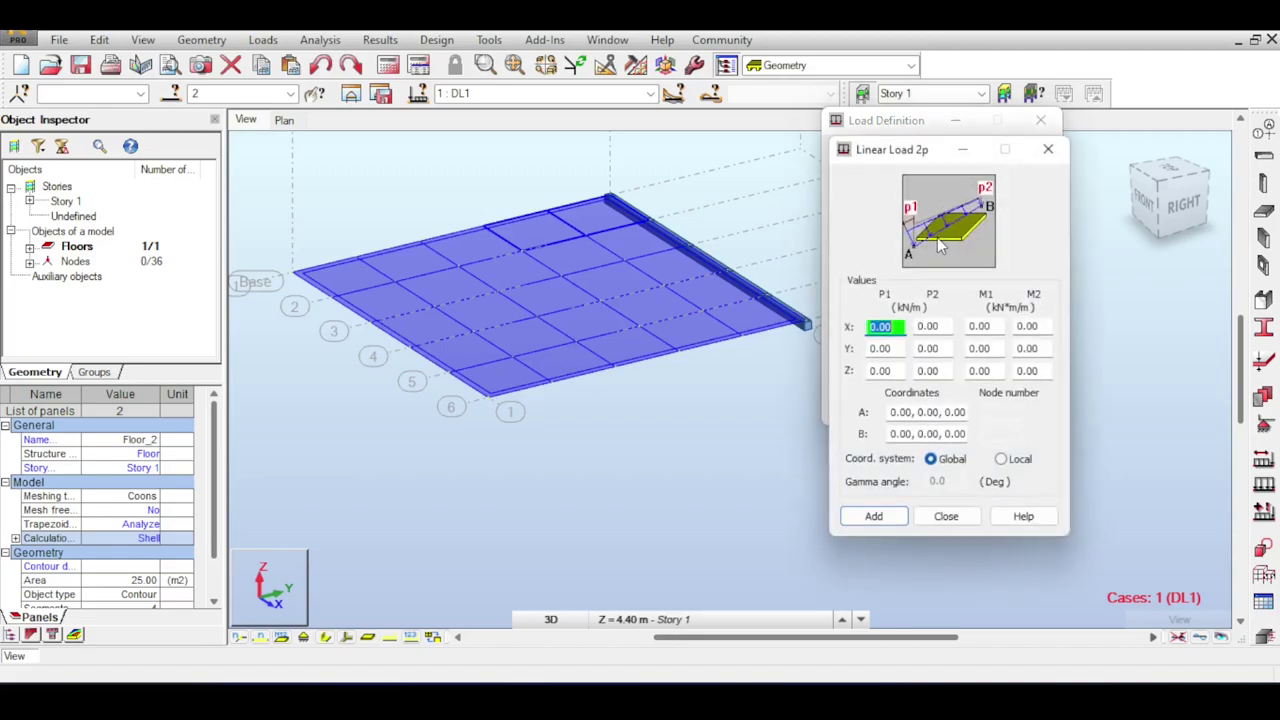
pyautogui.click(881, 371)
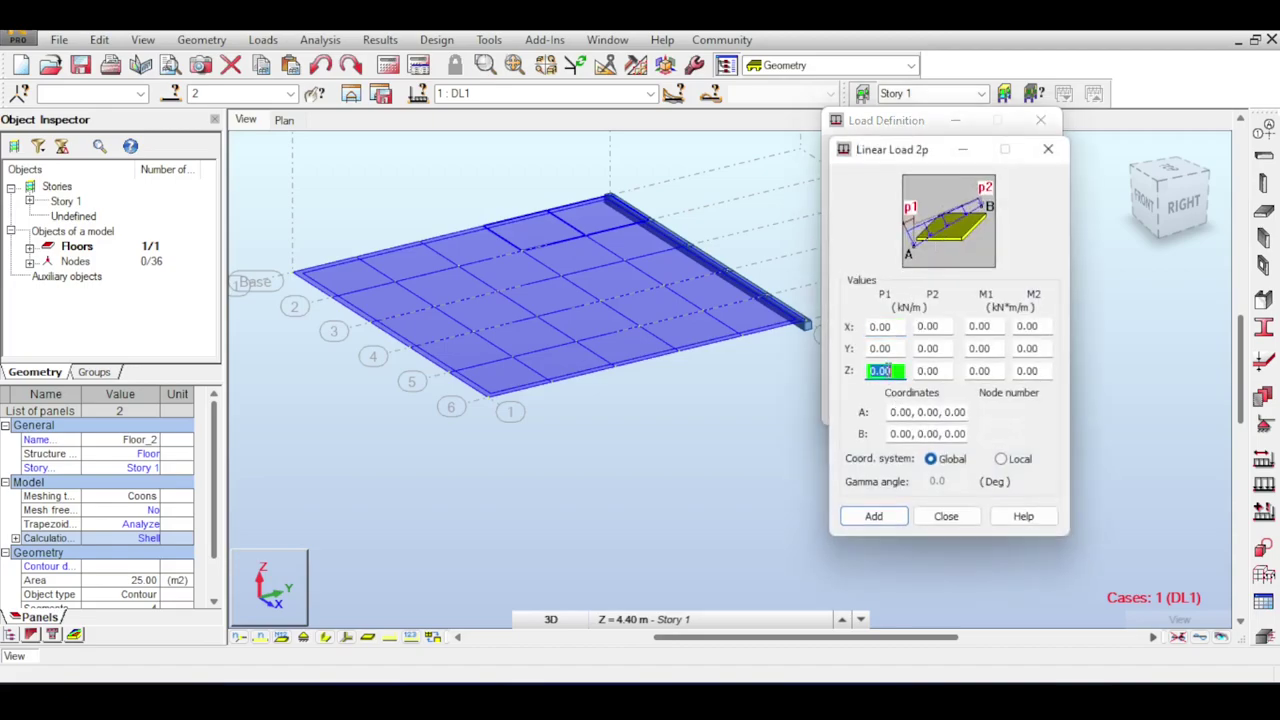
pyautogui.write('-5')
pyautogui.click(942, 371)
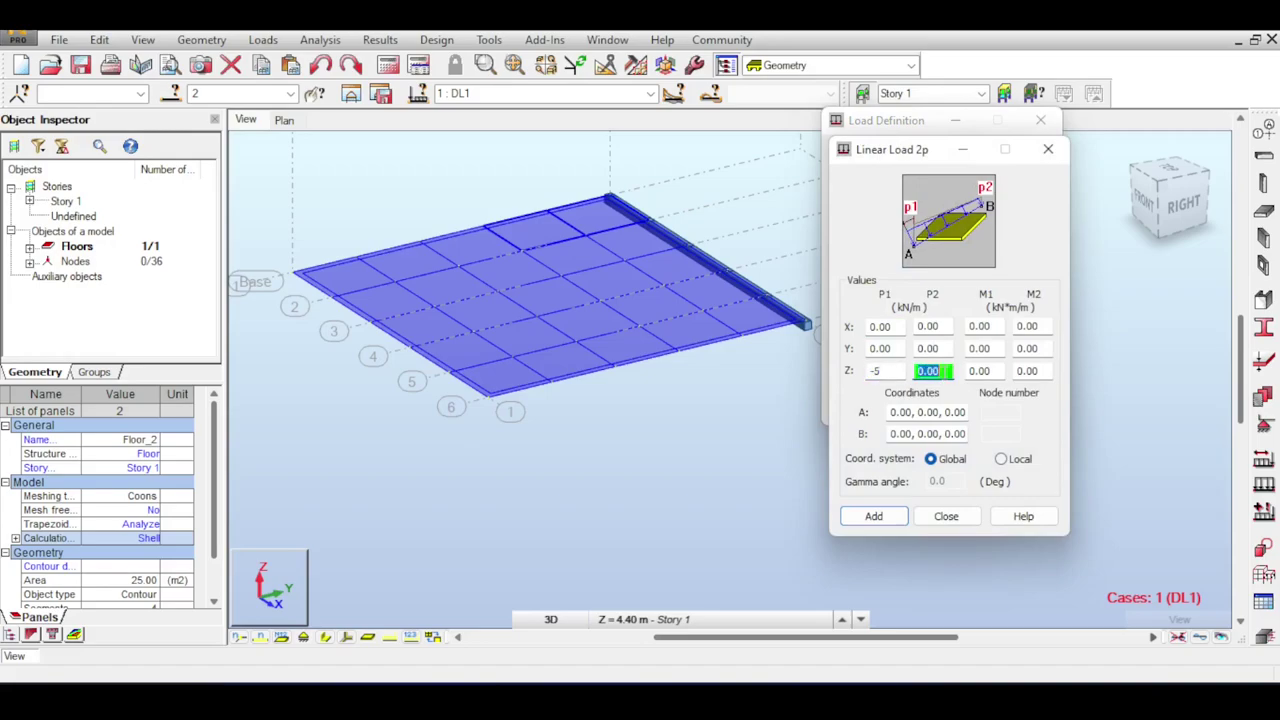
pyautogui.write('-5')
pyautogui.click(902, 412)
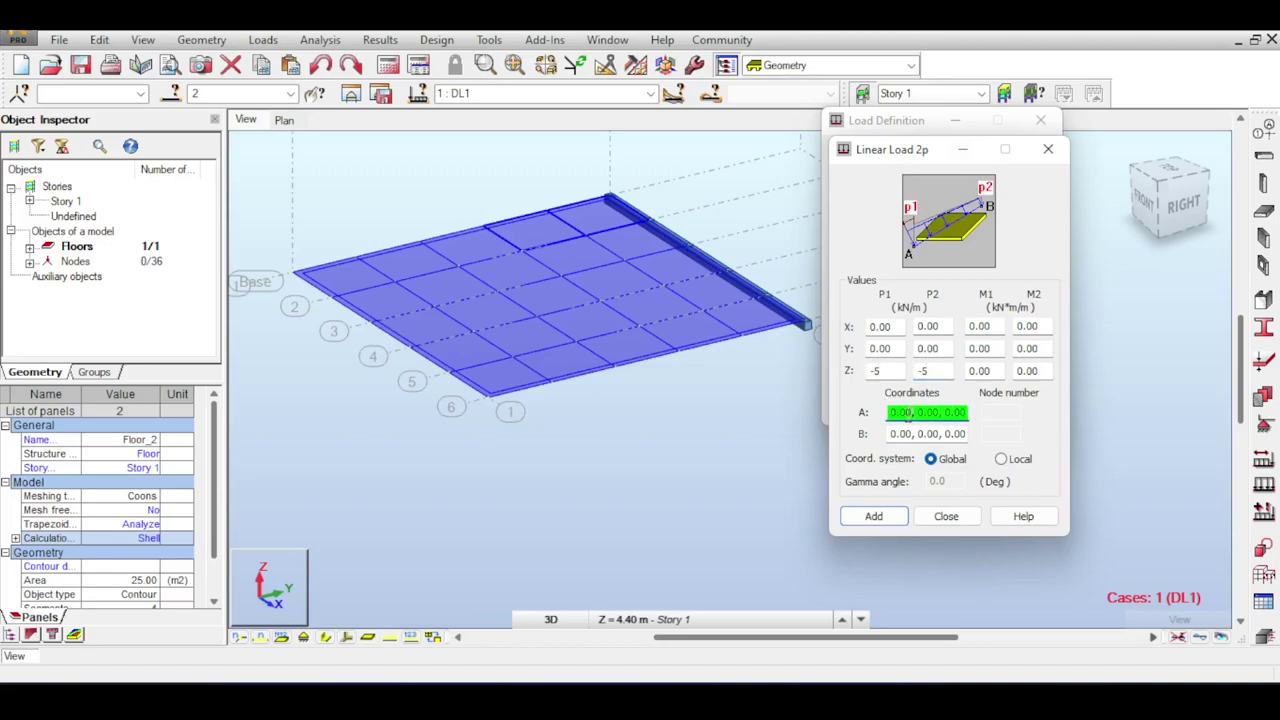
pyautogui.click(300, 272)
pyautogui.click(806, 322)
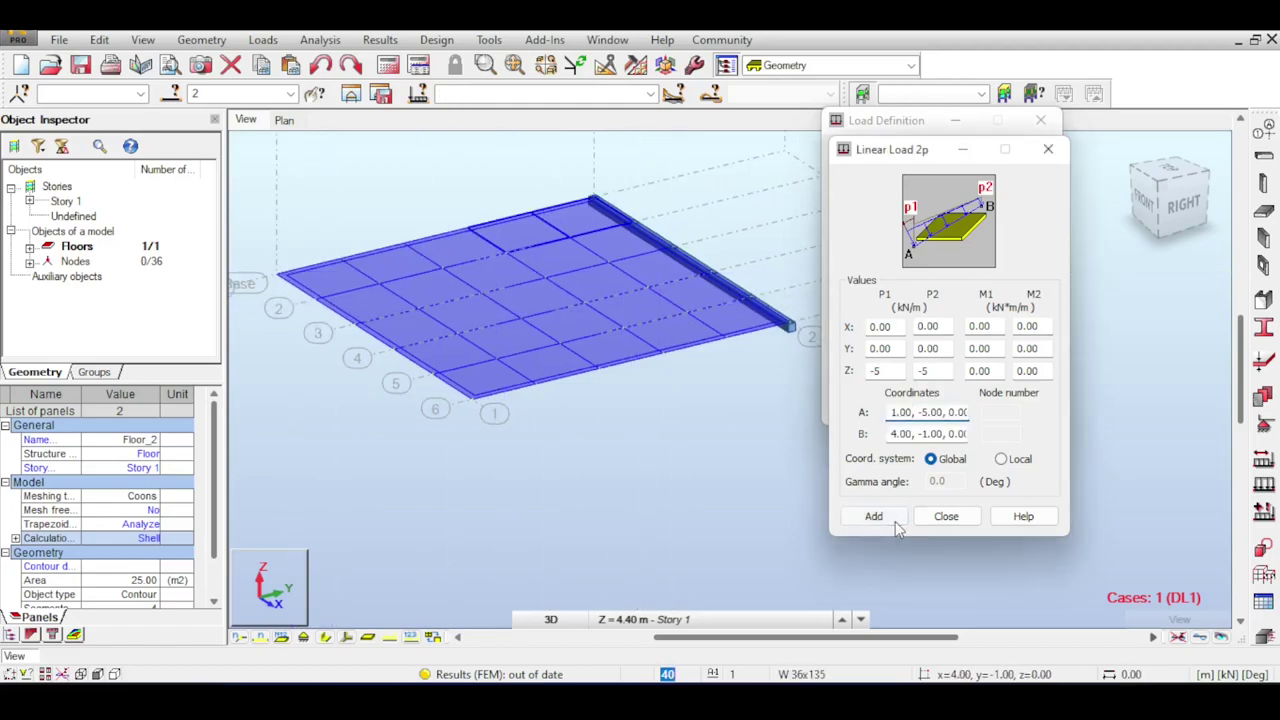
pyautogui.click(873, 516)
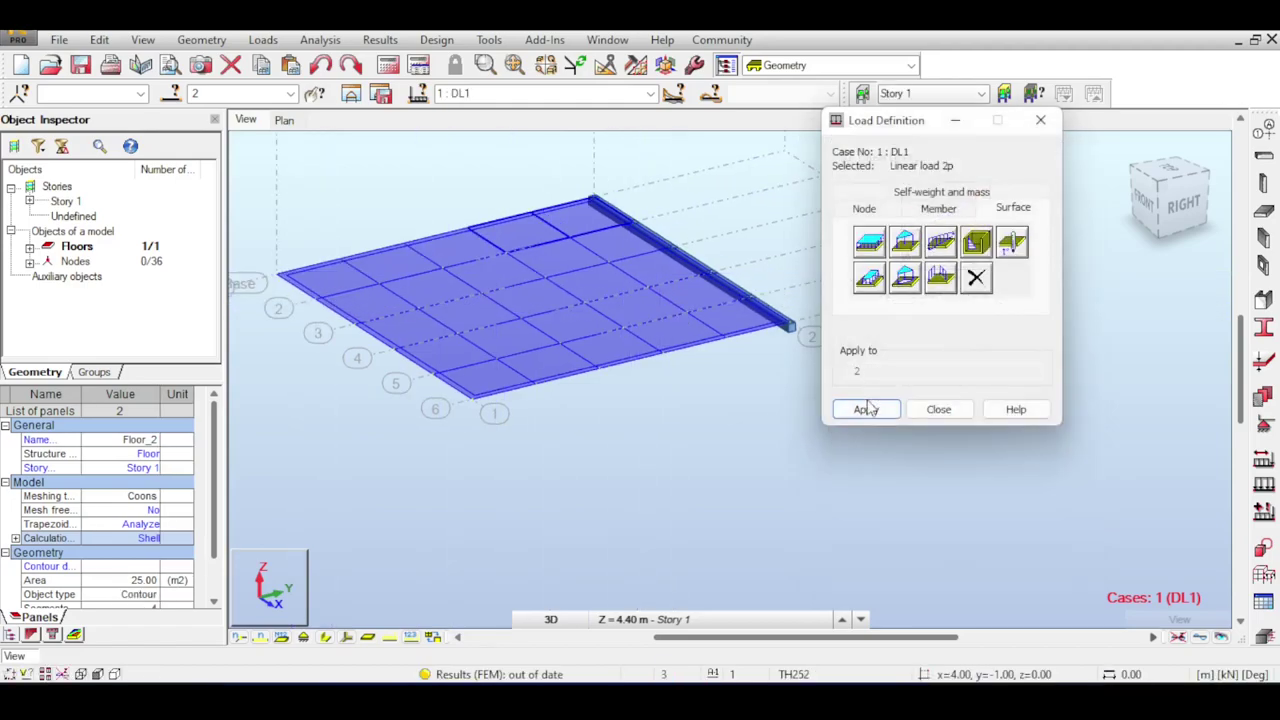
pyautogui.click(867, 409)
pyautogui.click(866, 409)
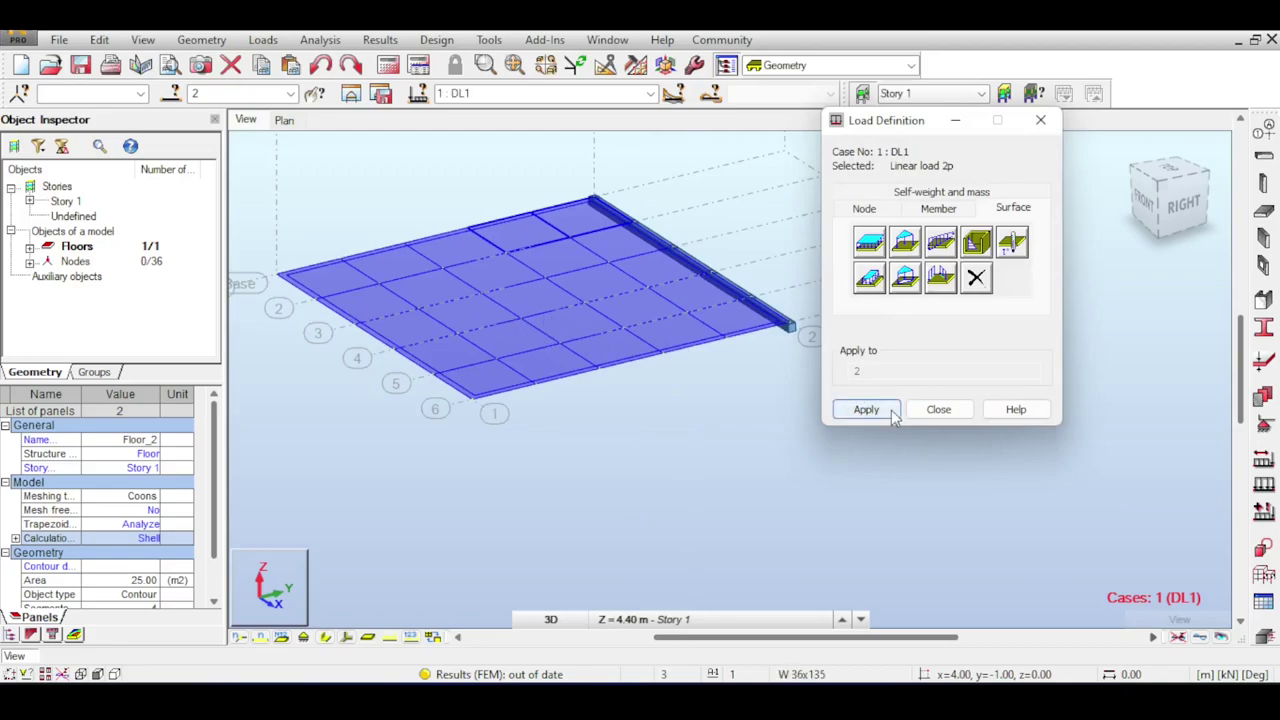
# Recalculate the model with the linear load 2p and display the slab's deformation.
pyautogui.click(388, 65)
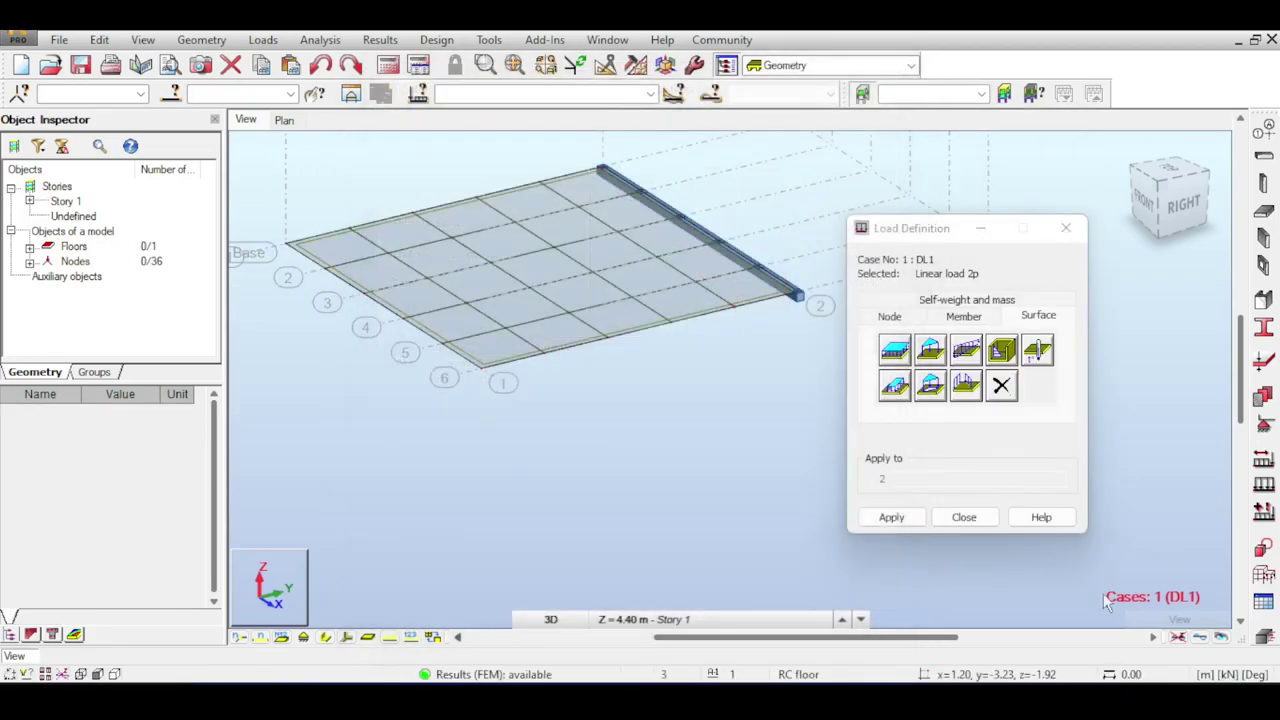
pyautogui.click(1200, 637)
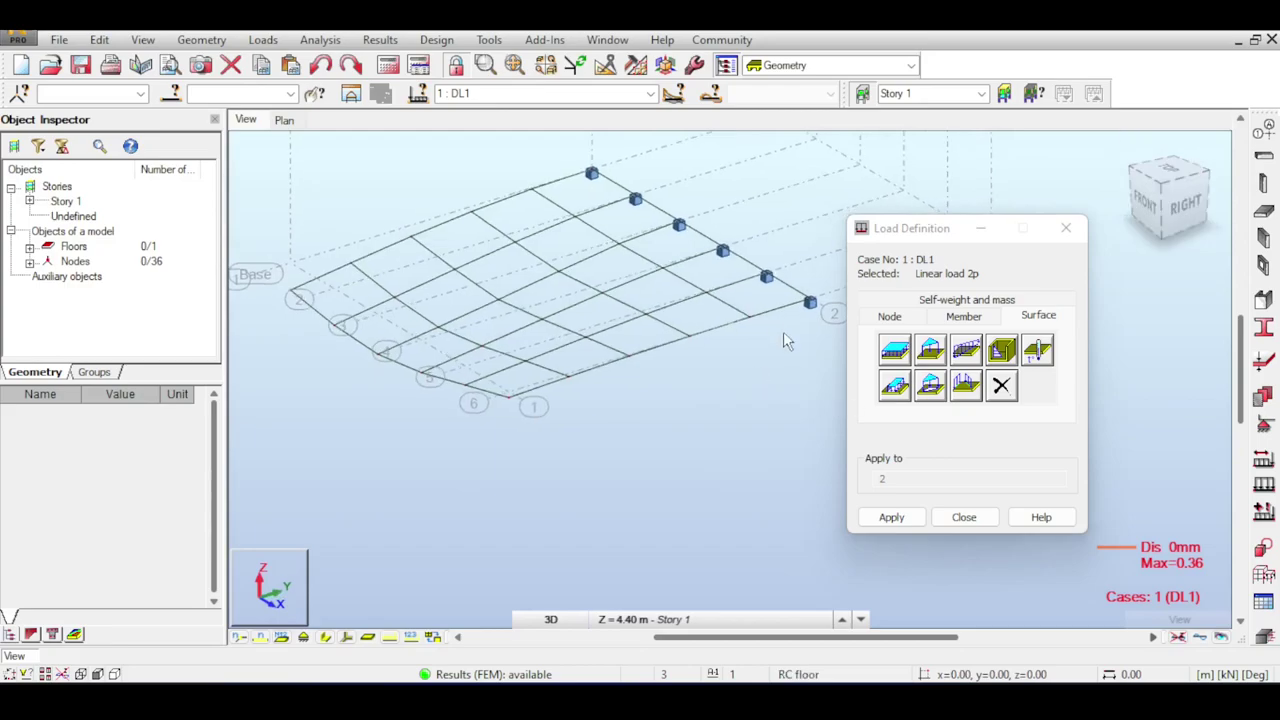
# Examine the Pressure load parameters without adding a load, check the remaining surface load type, and close the load definition.
pyautogui.click(1004, 352)
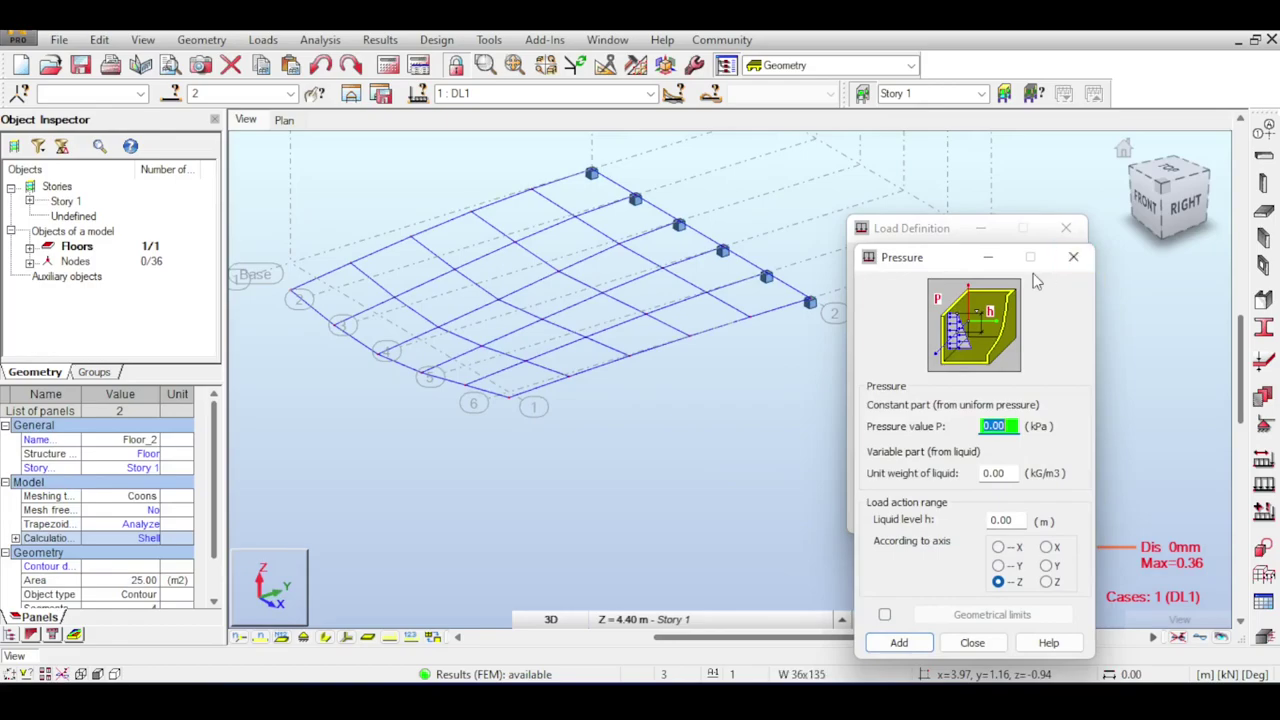
pyautogui.click(1073, 257)
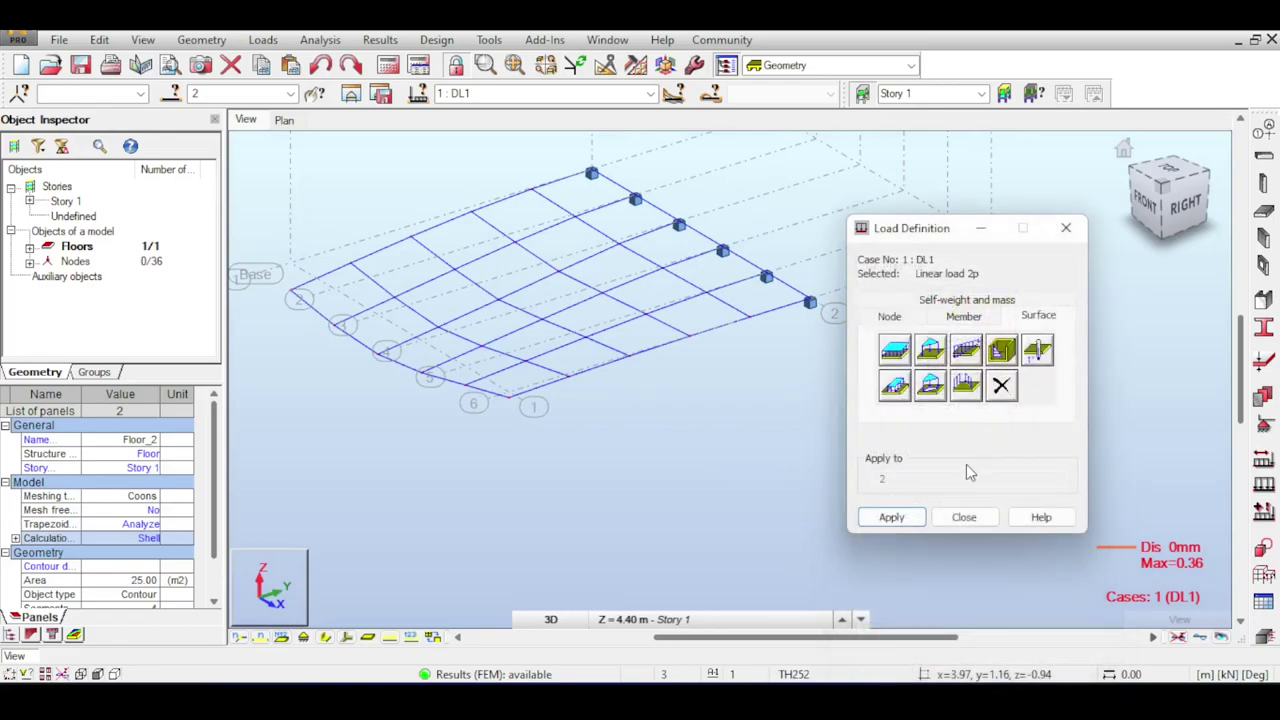
pyautogui.click(1038, 350)
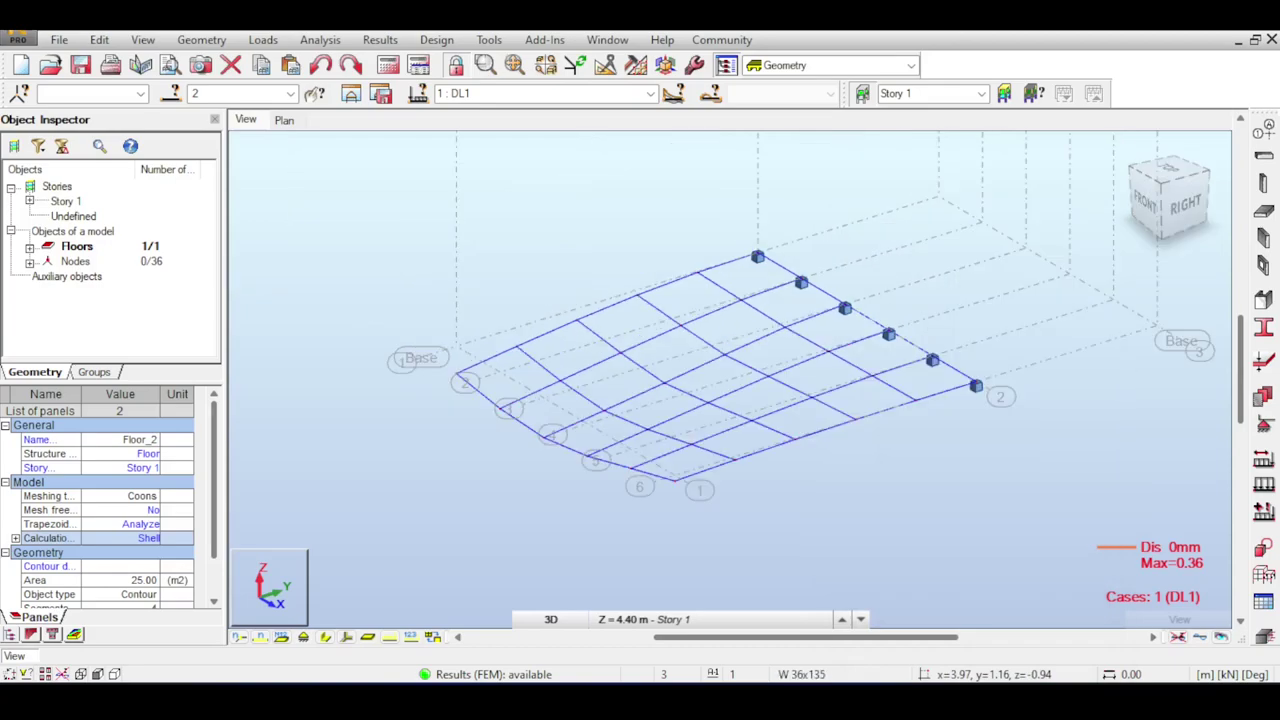